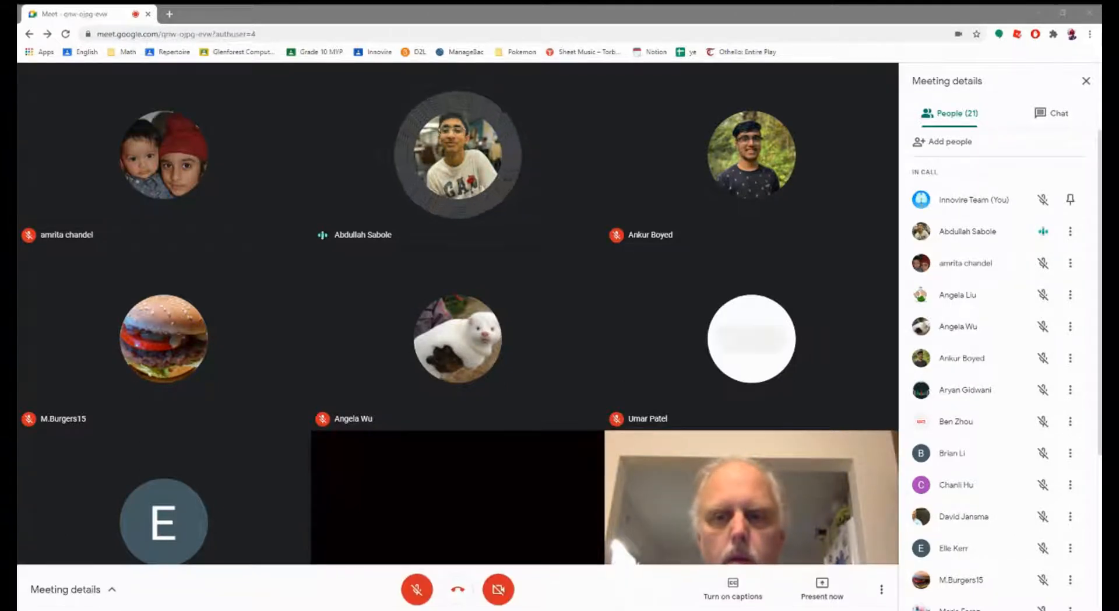
Step: Open and dismiss the call's additional options, then put the call in full screen
left_click(881, 590)
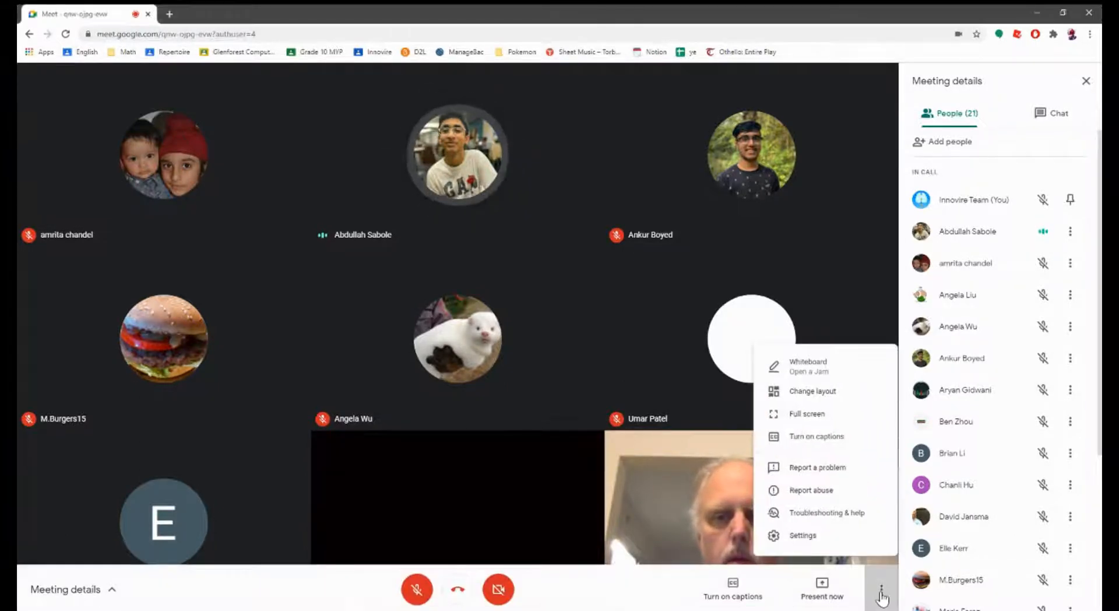
left_click(882, 589)
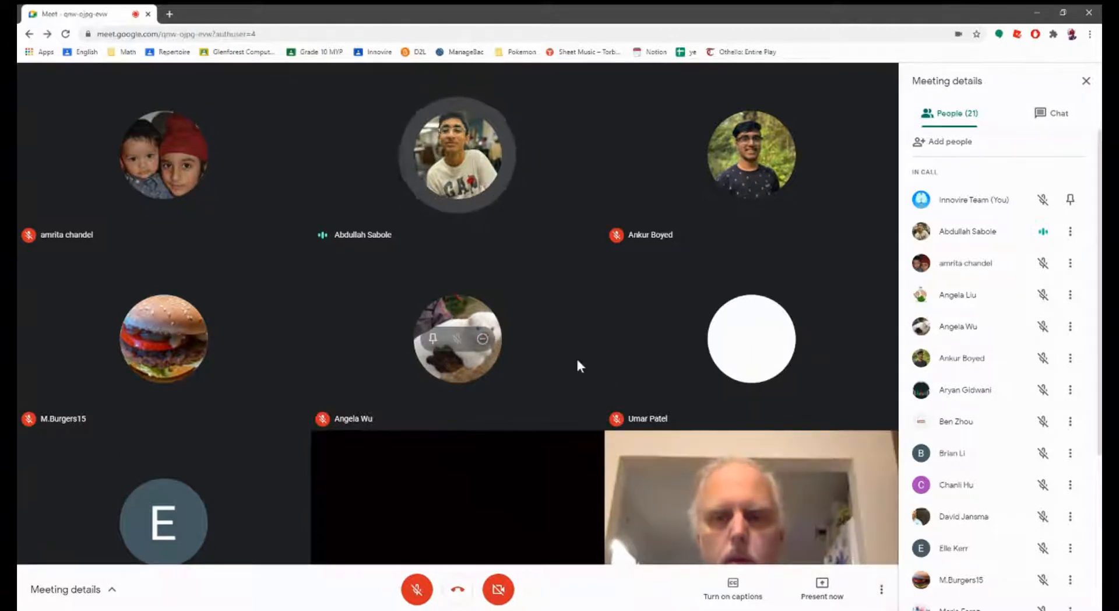
key("F11")
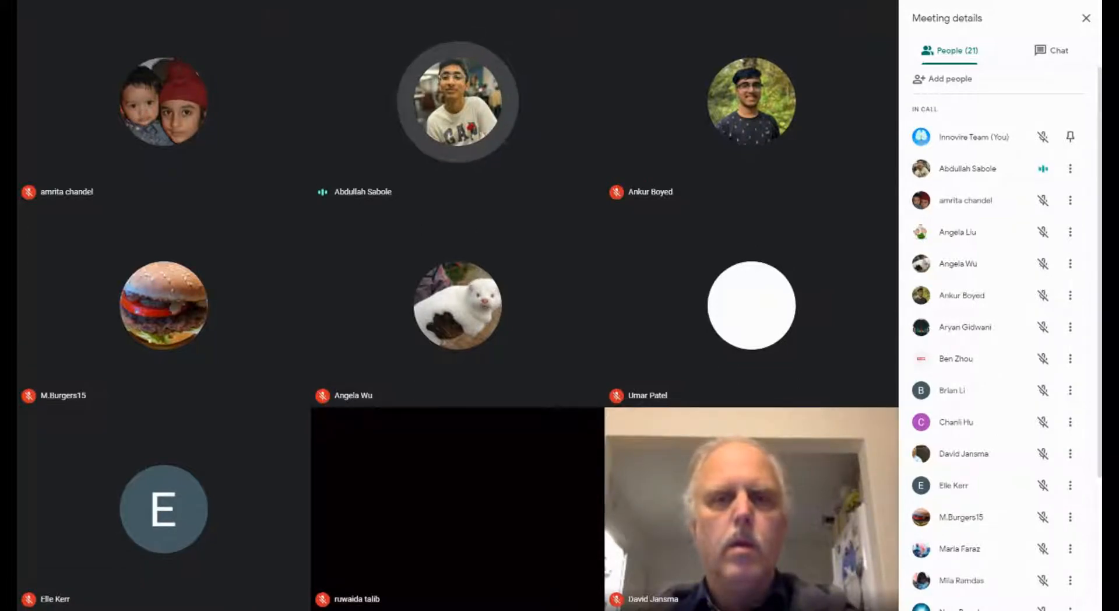
Step: Switch Meeting details to Chat, close the panel, then reopen it on the participant list
left_click(1057, 49)
left_click(1086, 18)
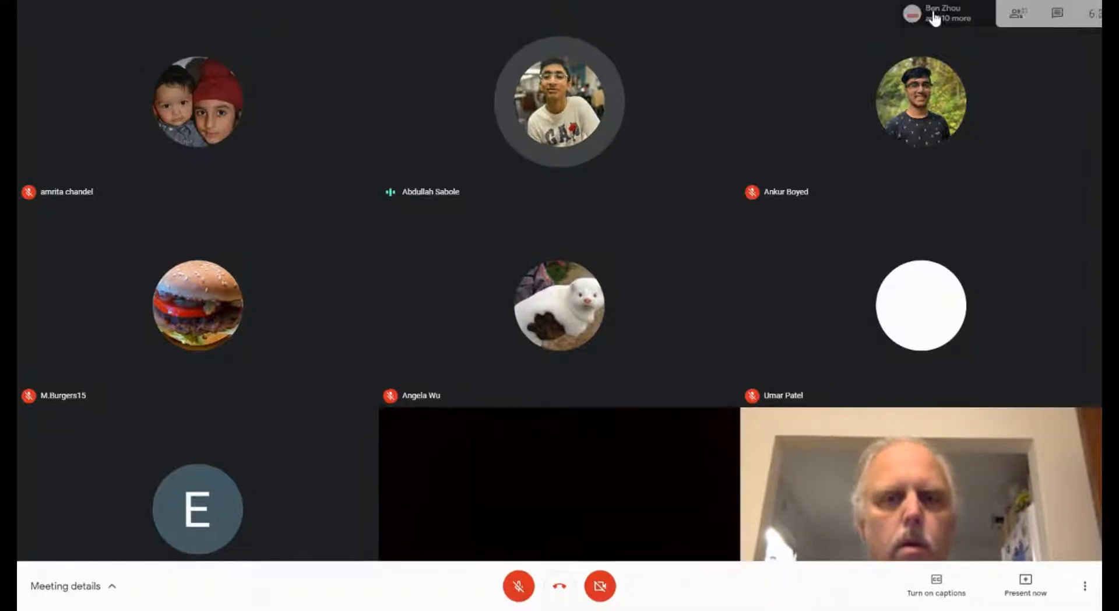
left_click(928, 13)
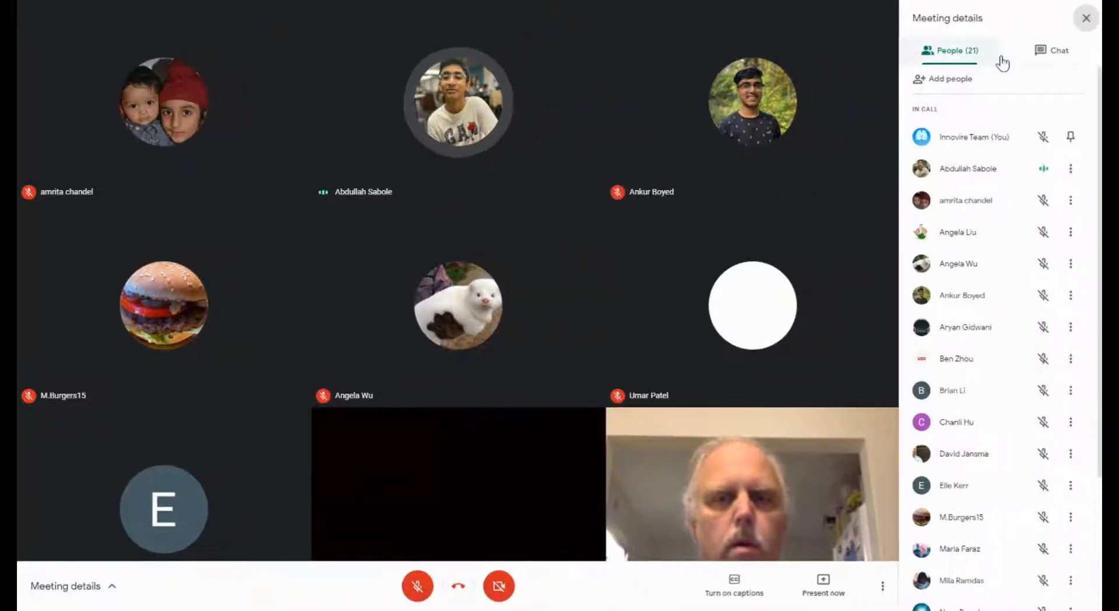
Step: Show the class chat messages in the Meeting details side panel
left_click(1037, 58)
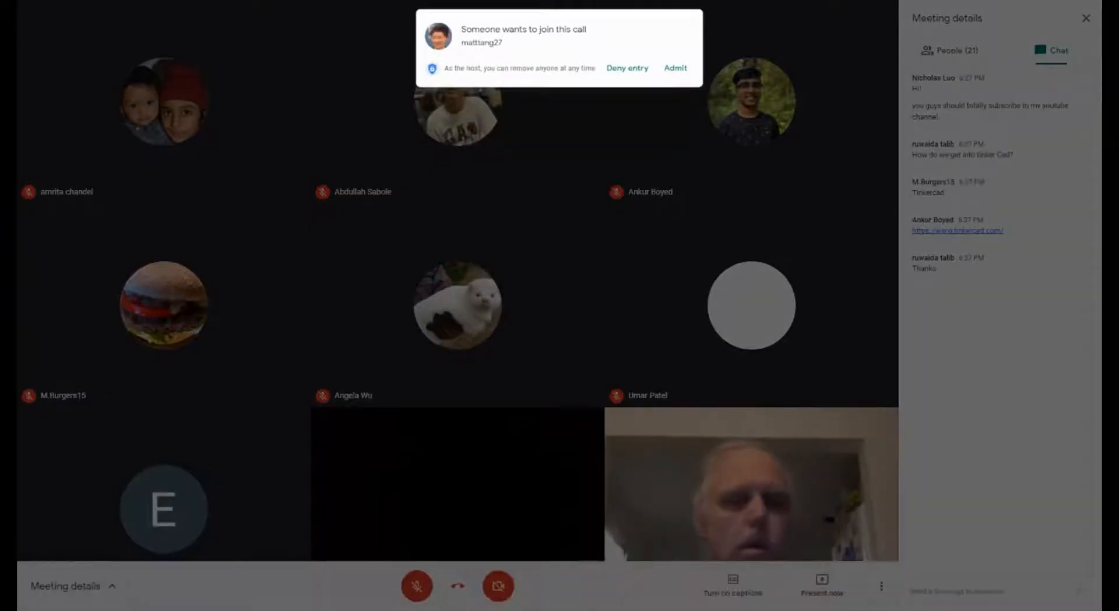
Step: Admit the waiting person, bringing the call to 22 participants
left_click(676, 68)
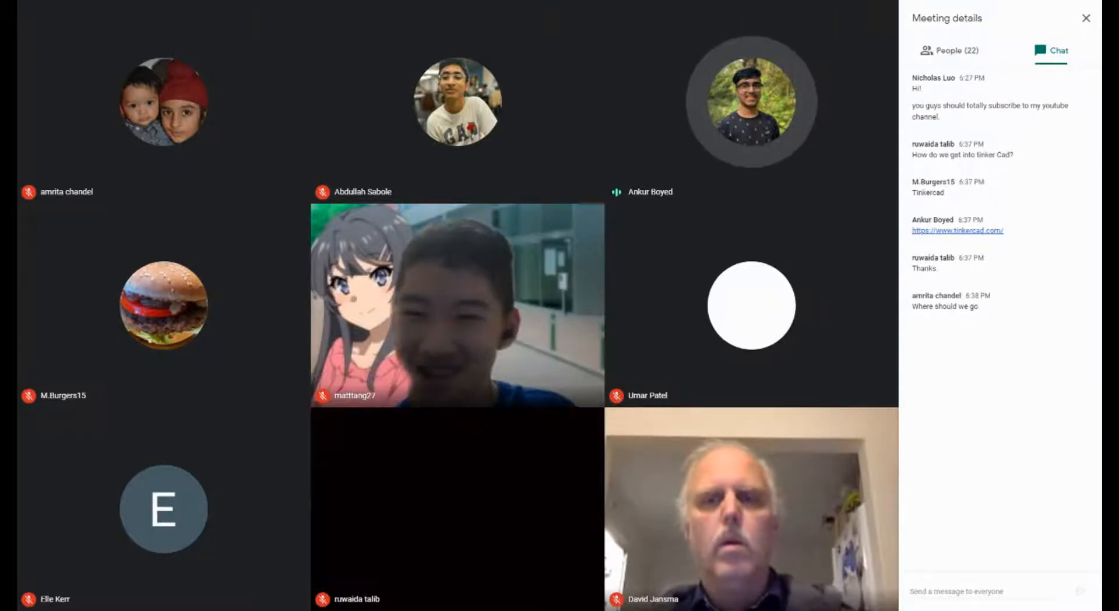
Step: Remove the newly admitted participant from the meeting and confirm, leaving 21 people
mouse_move(483, 306)
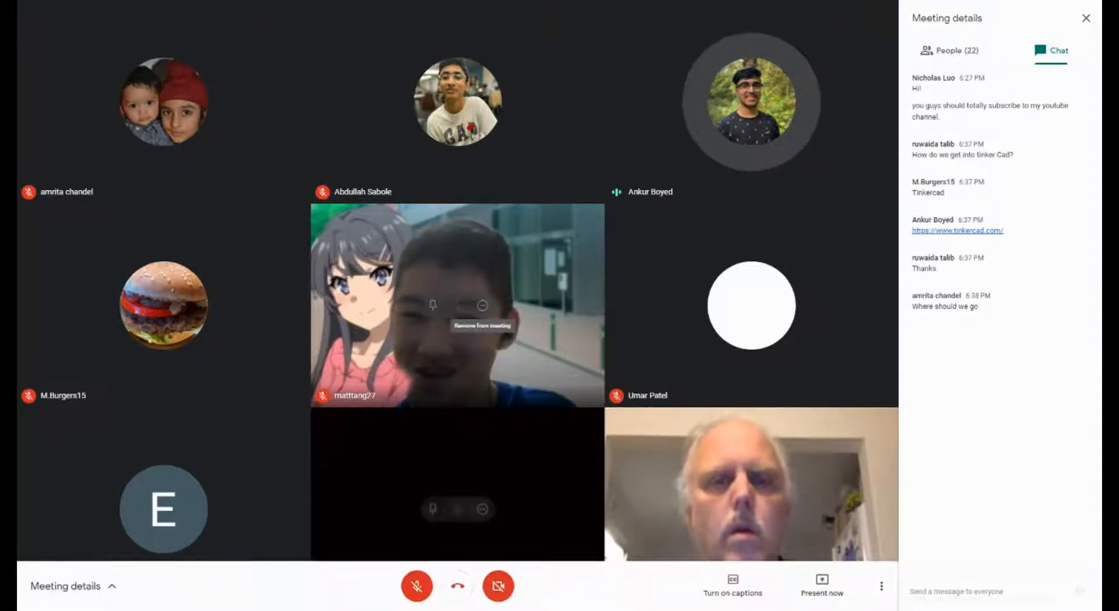
left_click(483, 305)
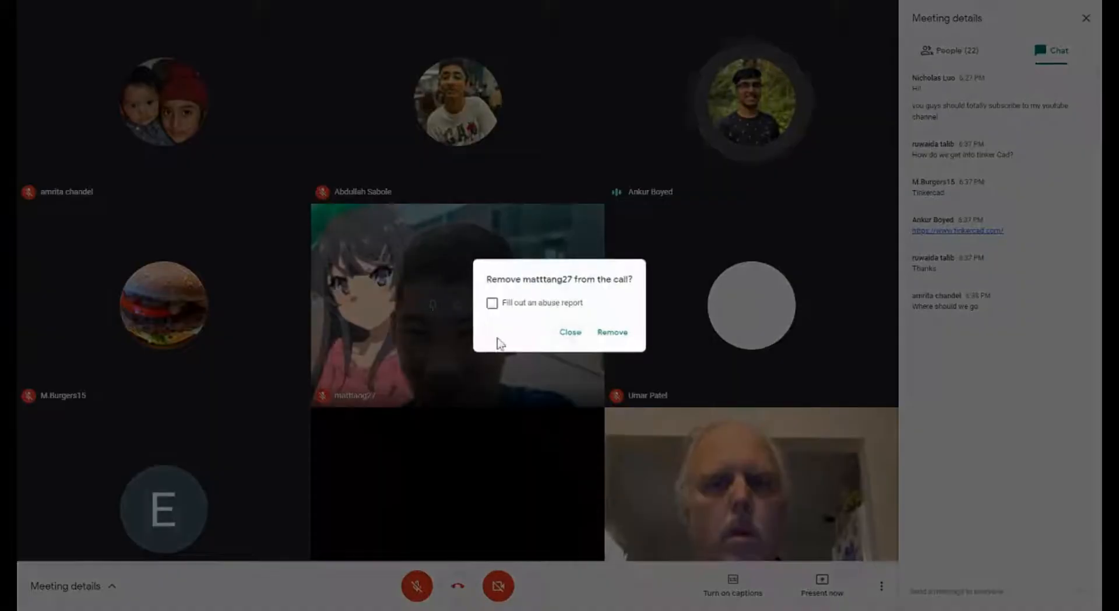
left_click(615, 332)
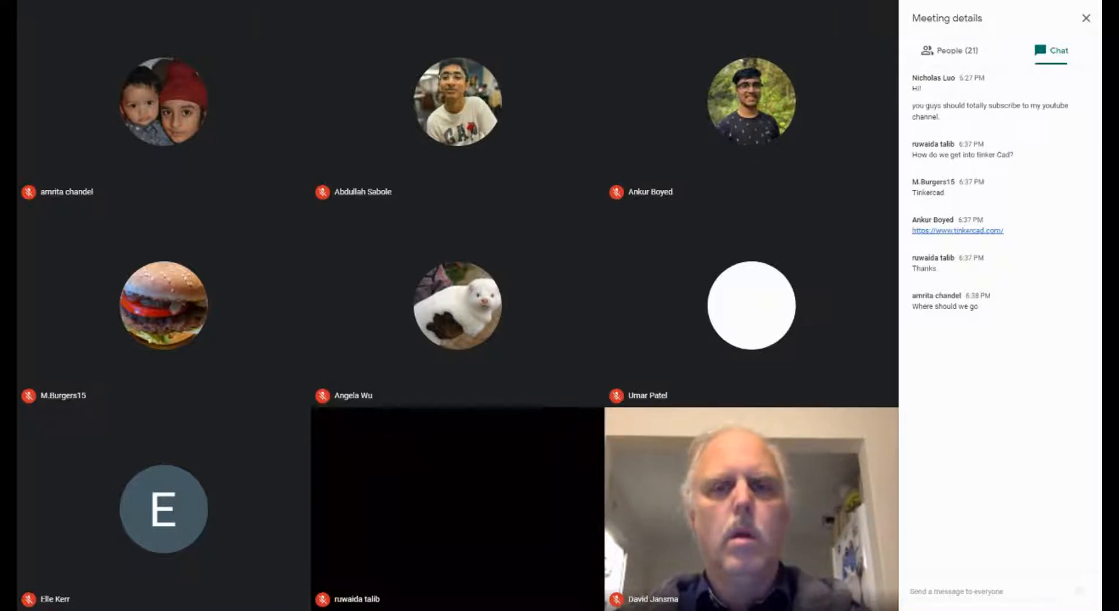
Step: Close the chat panel, leave full screen to admit the waiting participant, then restore full screen
left_click(1087, 18)
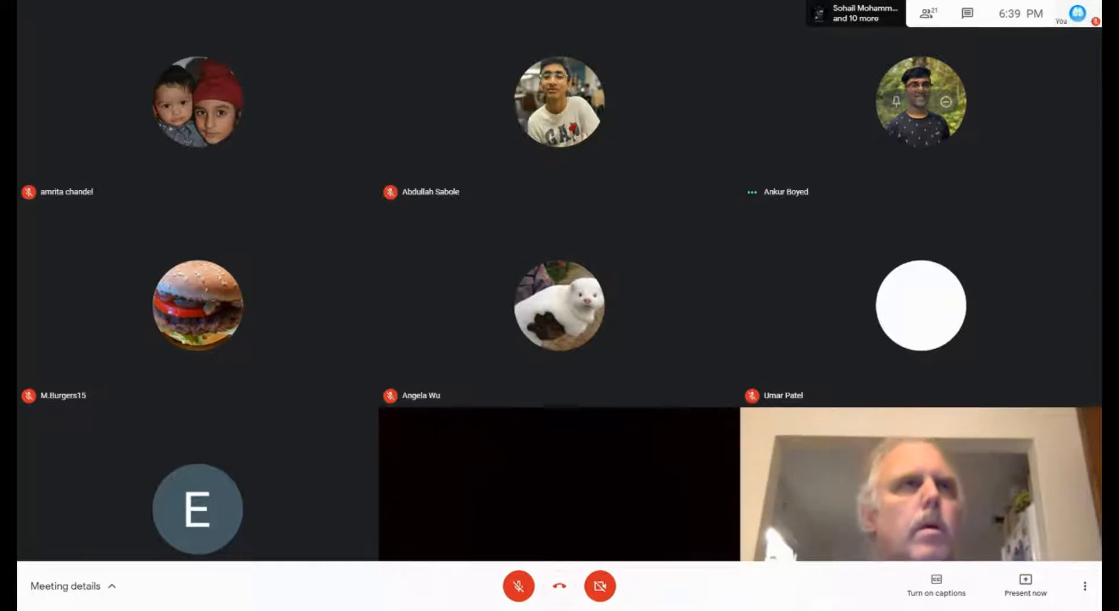
key("F11")
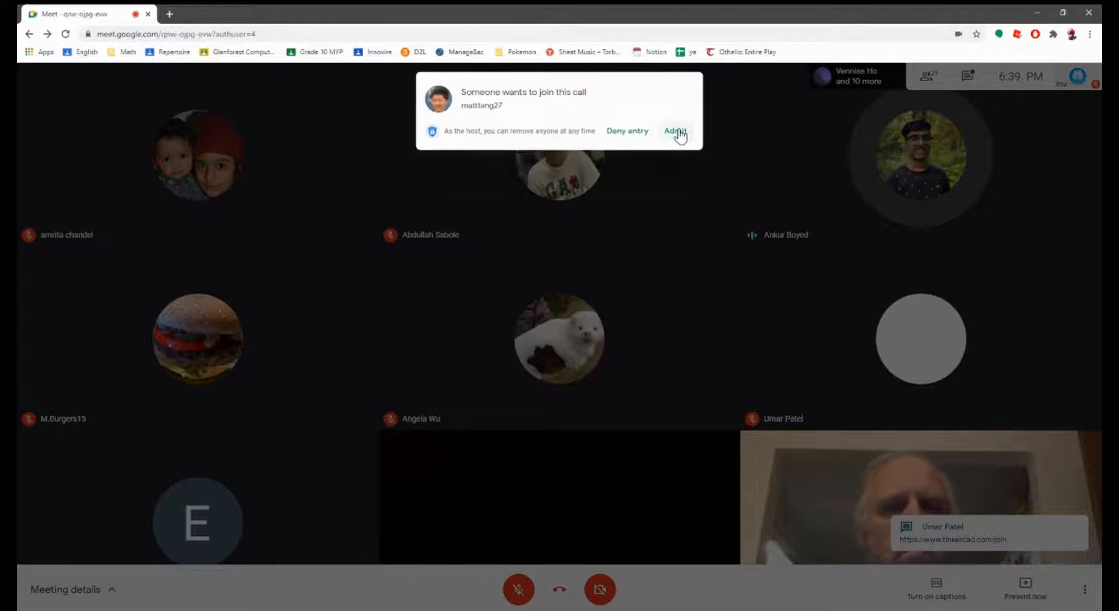
left_click(677, 131)
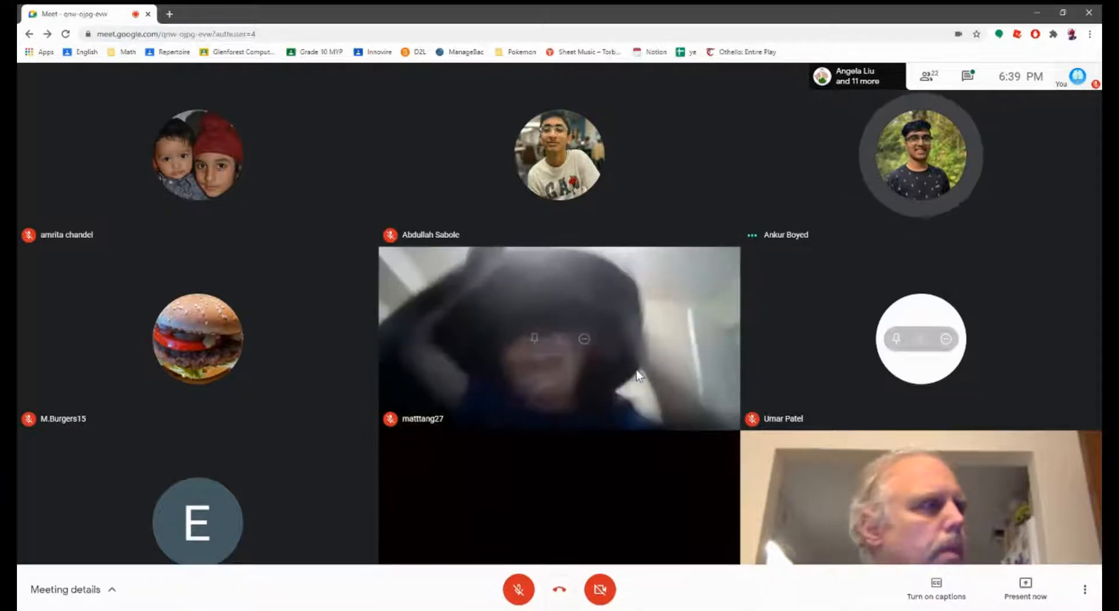
key("F11")
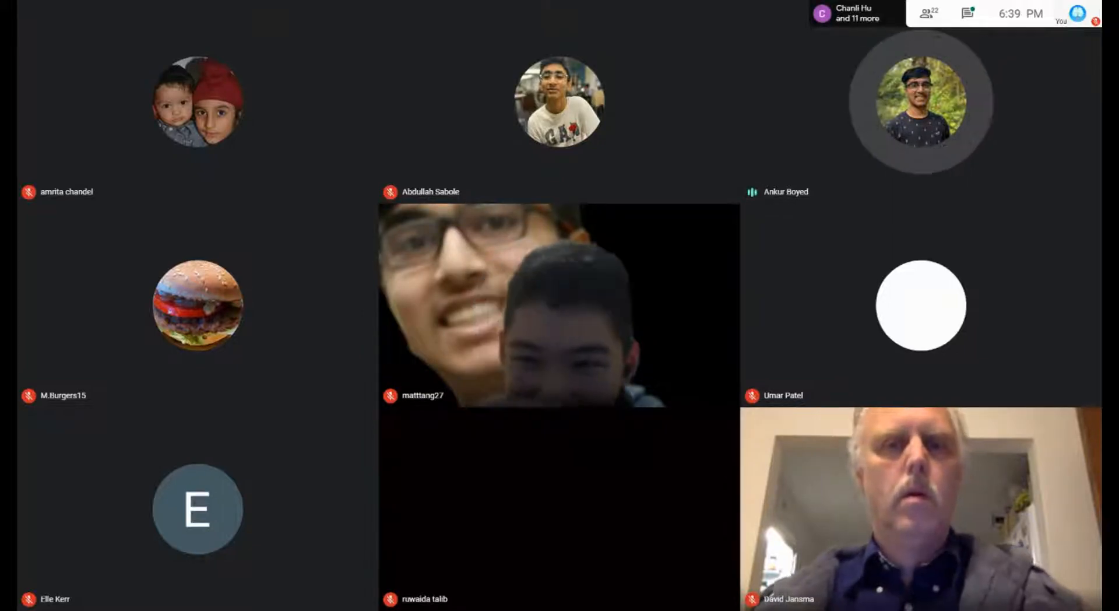
Step: Remove the disruptive participant from the call again and confirm
left_click(582, 302)
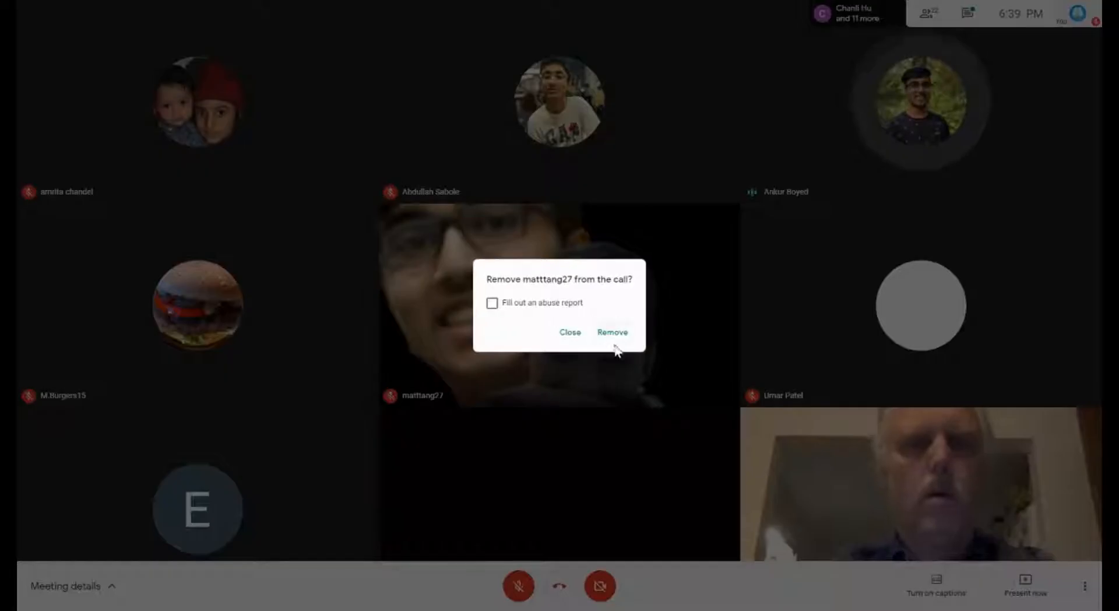
left_click(617, 341)
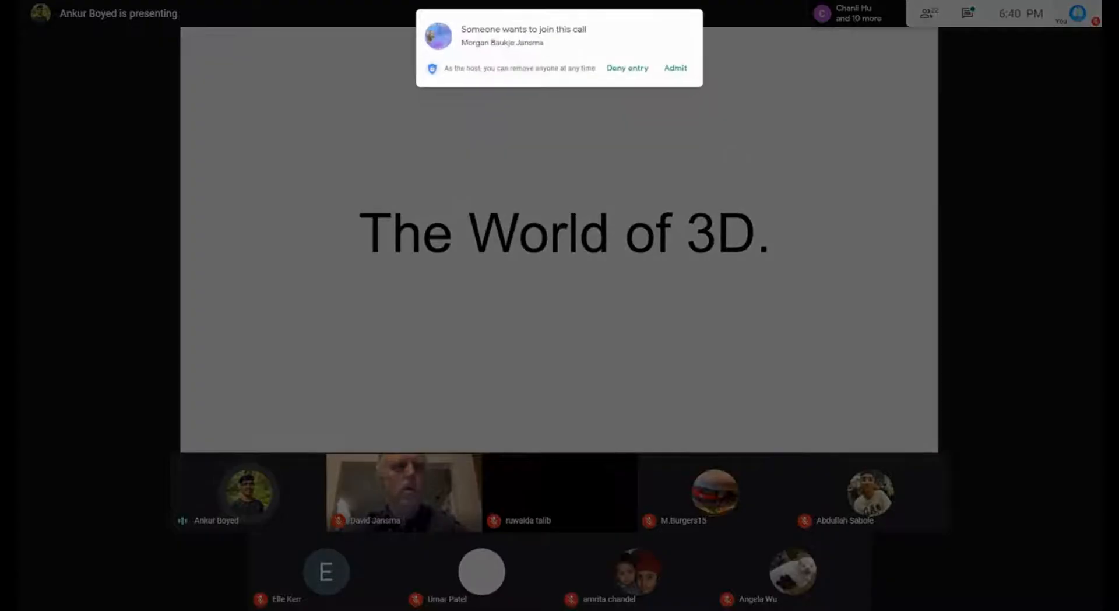
Step: Admit both people who asked to join the call
left_click(675, 68)
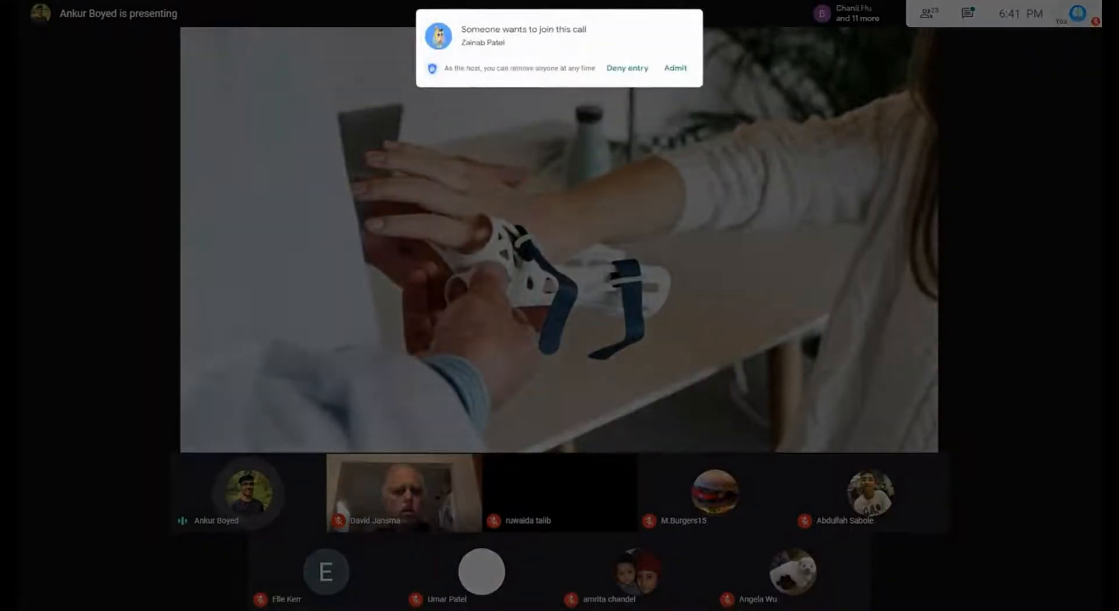
left_click(675, 67)
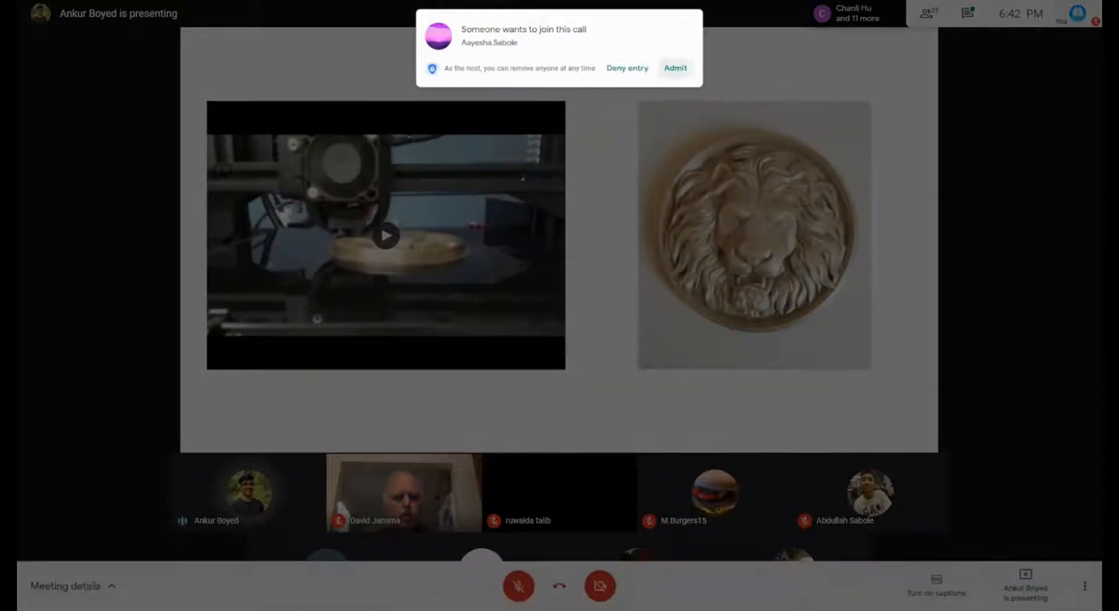
Step: Admit the next two waiting people, bringing the call to 25 participants
left_click(676, 67)
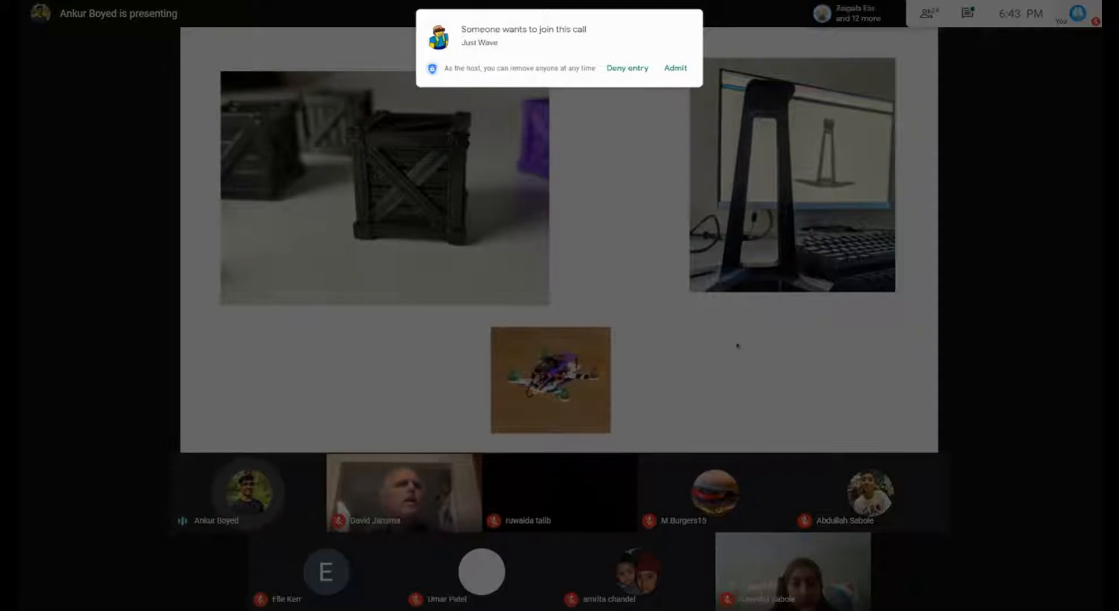
left_click(675, 69)
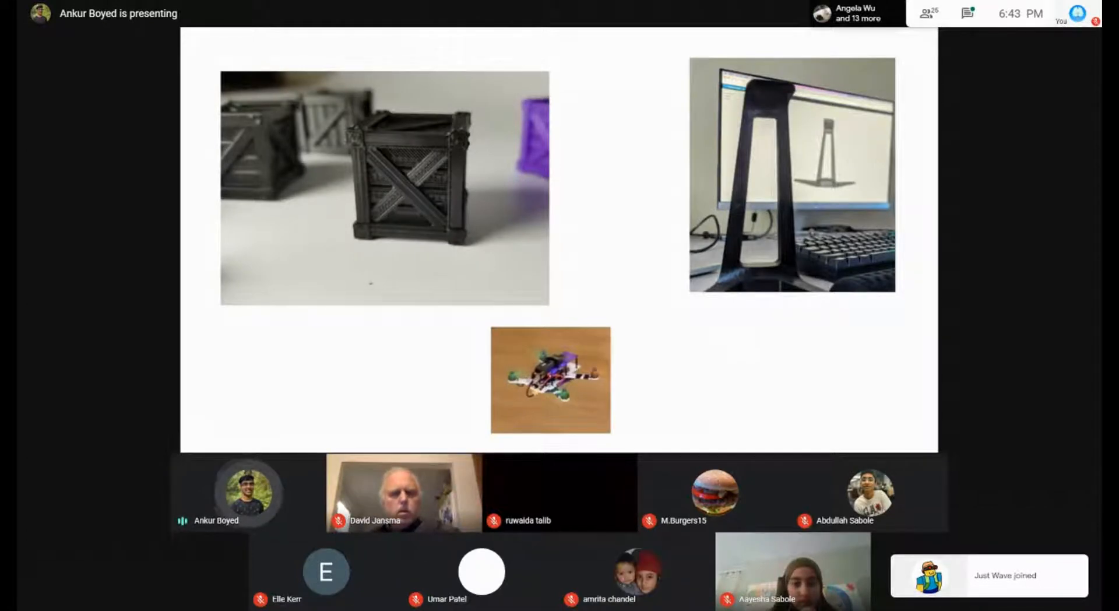
Step: Open the participant list and admit a waiting person, dismissing a participant's Pin/Remove menu
left_click(935, 13)
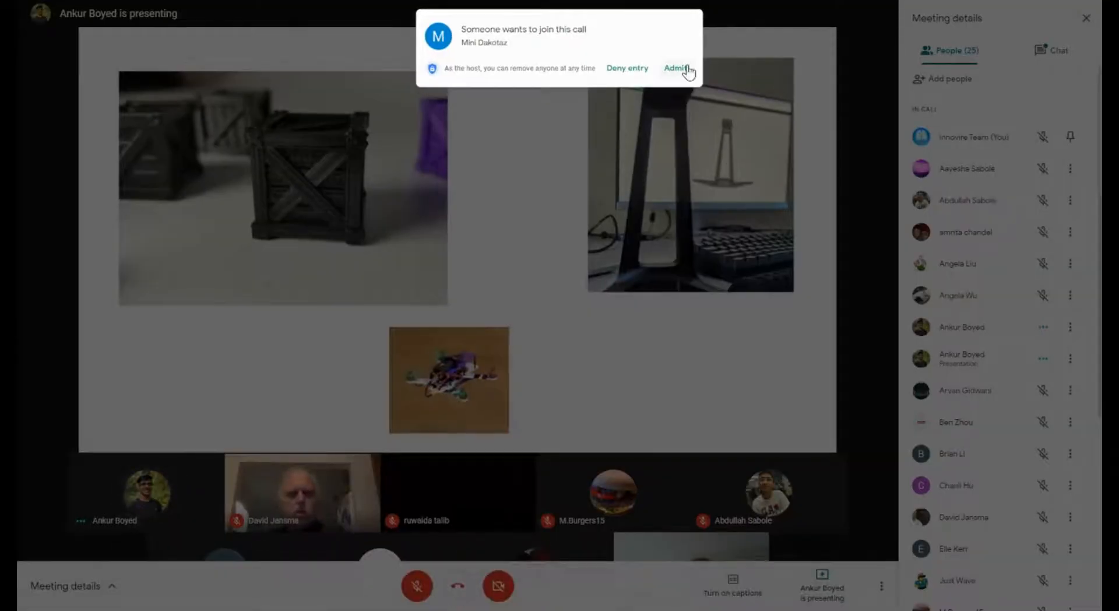
left_click(687, 68)
left_click(1071, 327)
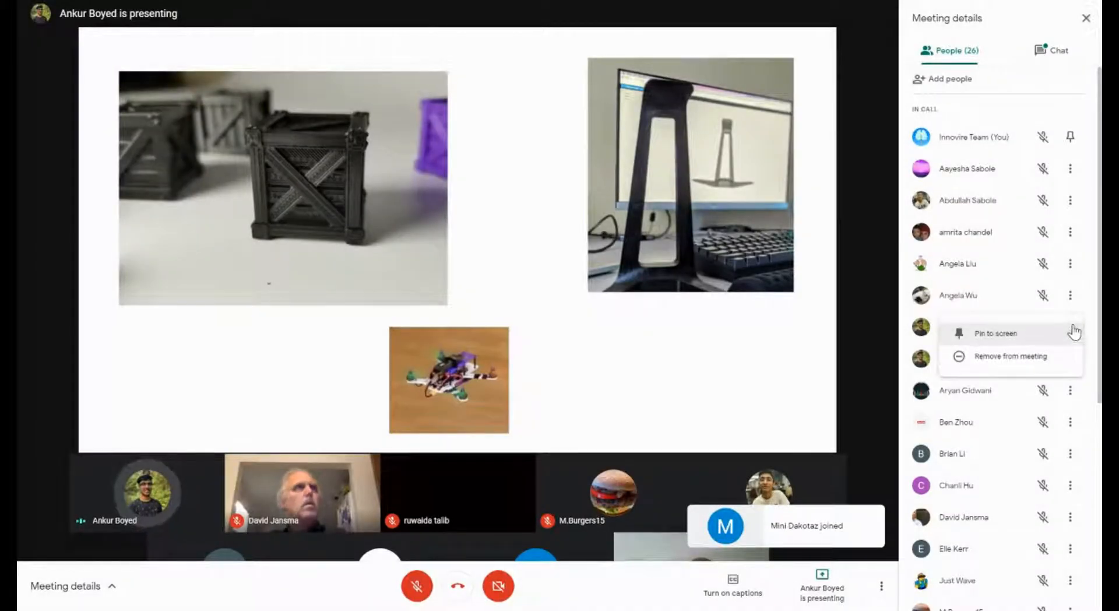
left_click(1089, 312)
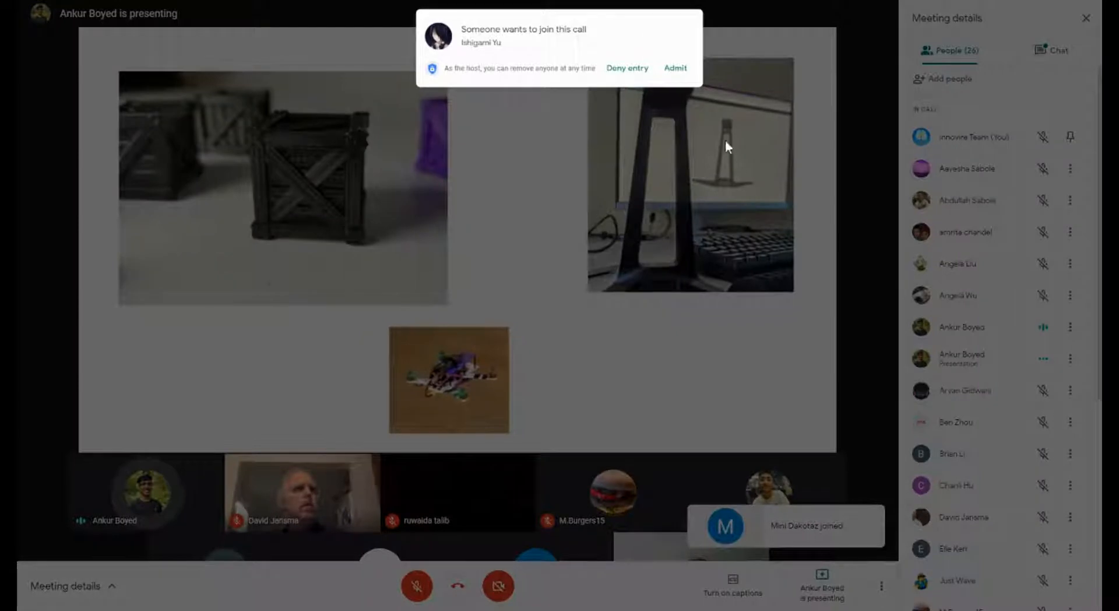
Step: Admit the next waiting person and scroll through the 28-person participant list
left_click(677, 69)
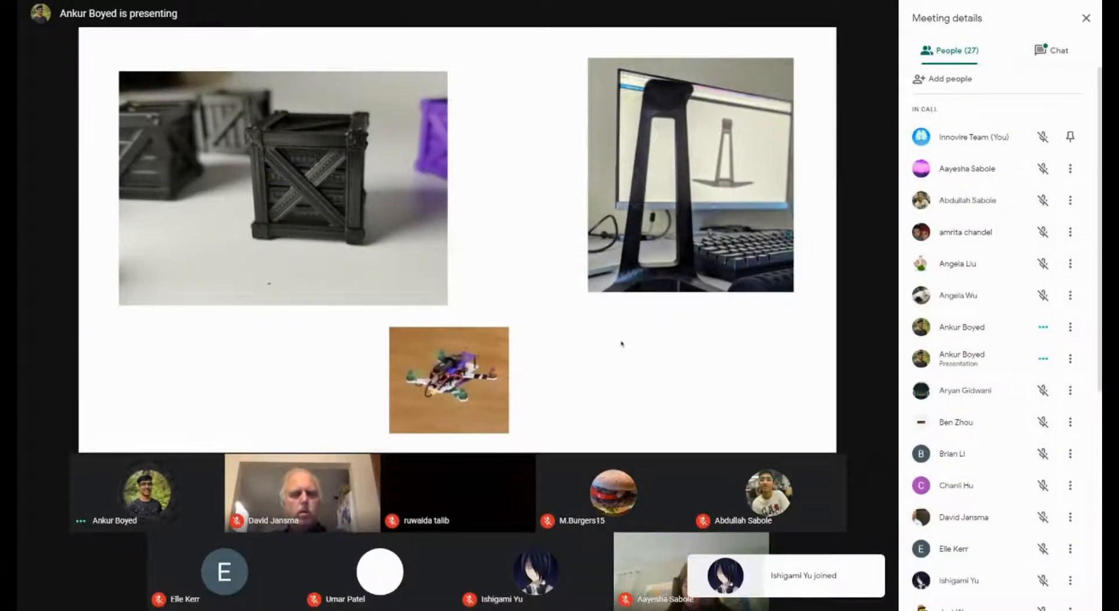
scroll(1000, 446, "down", 3)
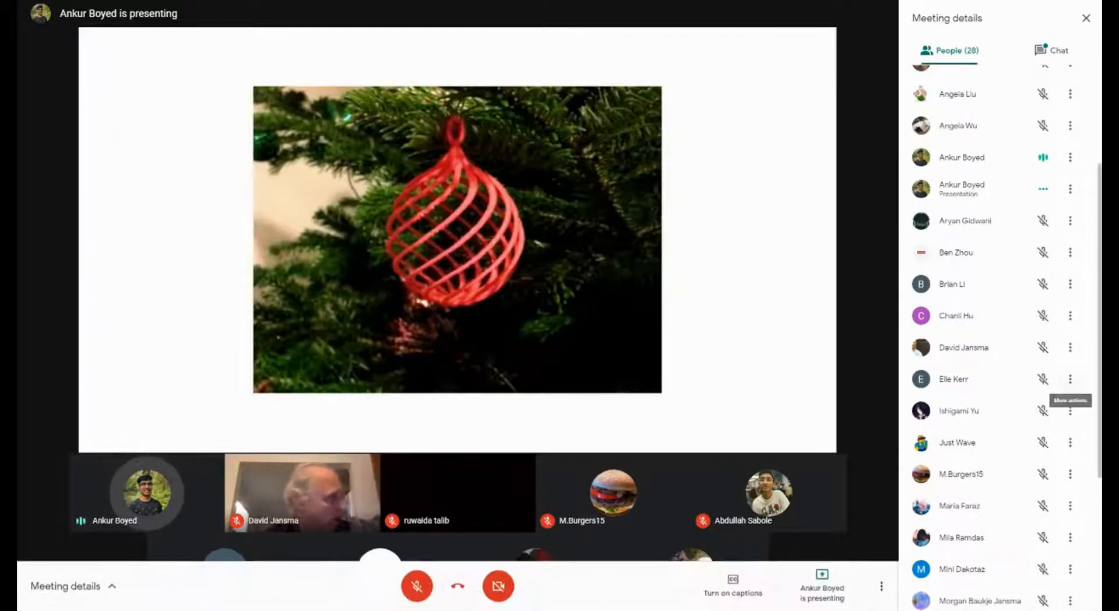
scroll(1070, 481, "down", 5)
scroll(1044, 469, "up", 8)
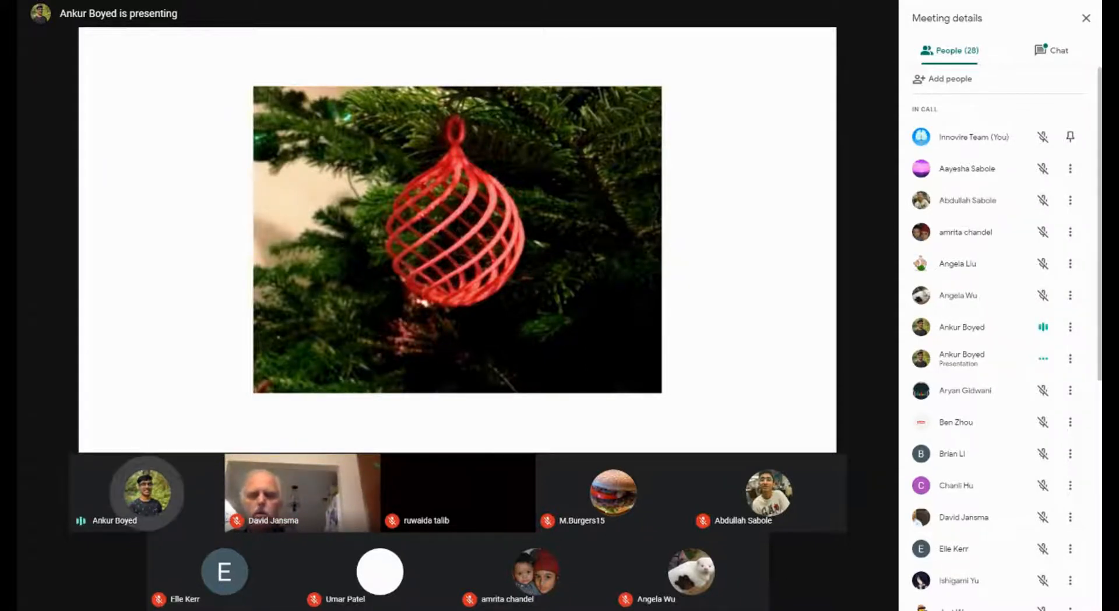
scroll(1070, 473, "down", 3)
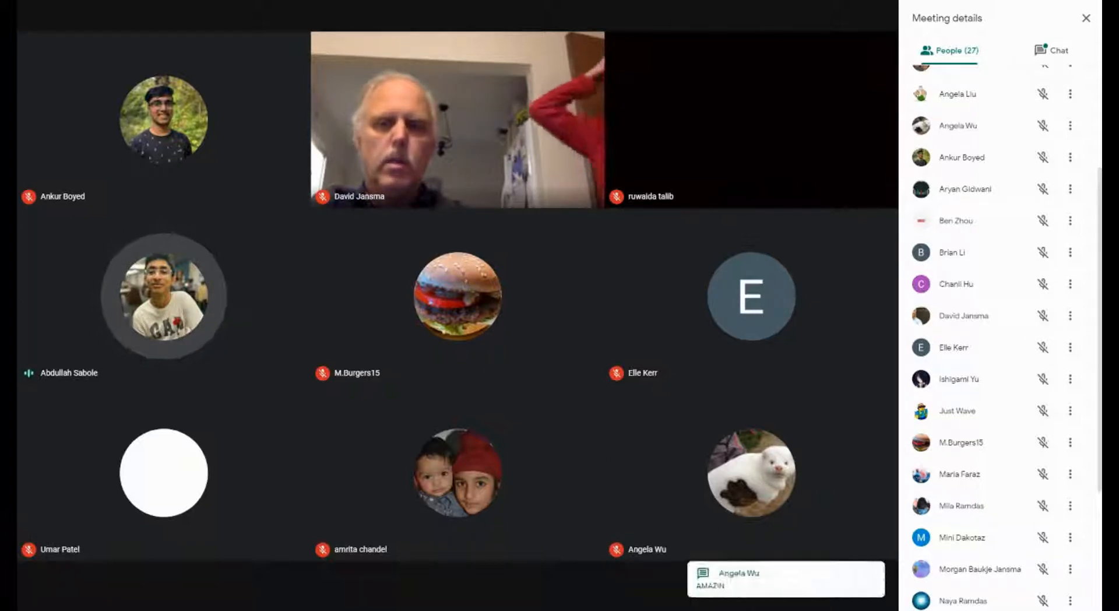
Step: Switch Meeting details from the participant list to the Chat tab
left_click(1051, 50)
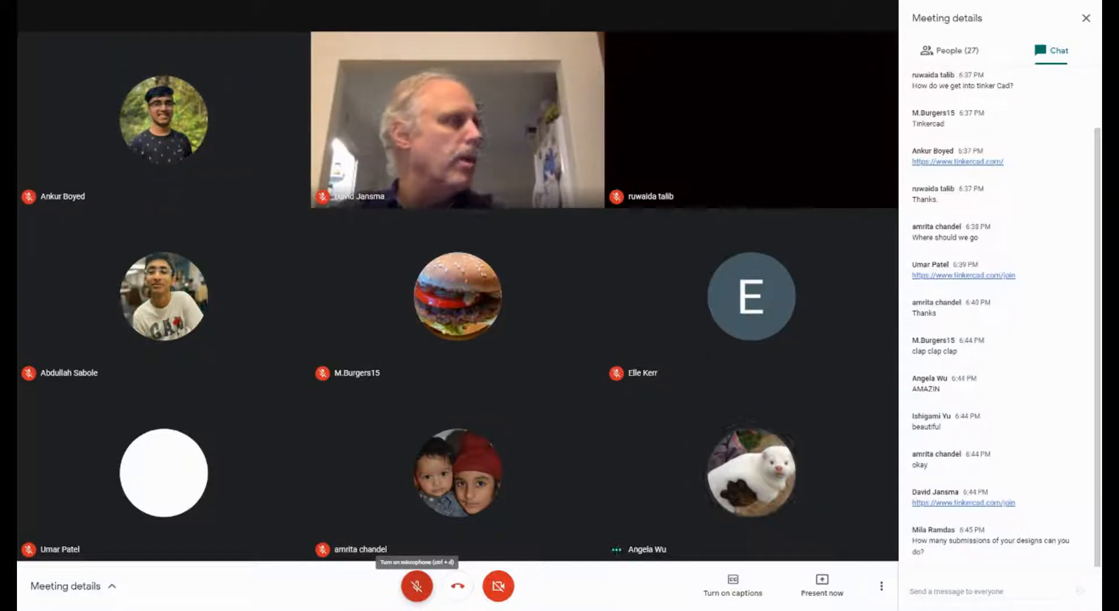
left_click(417, 586)
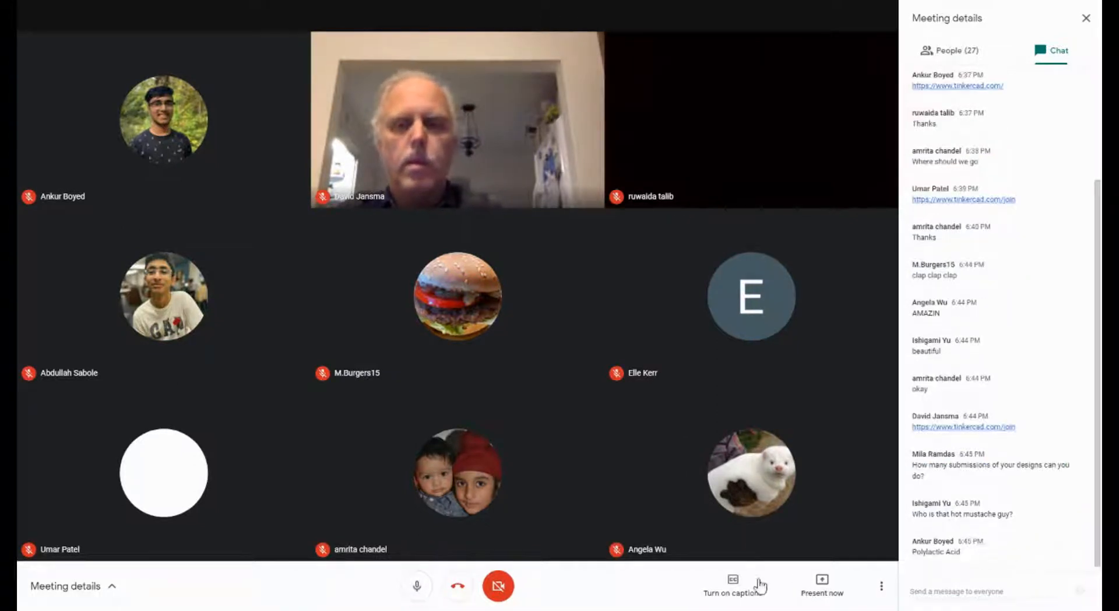
left_click(413, 594)
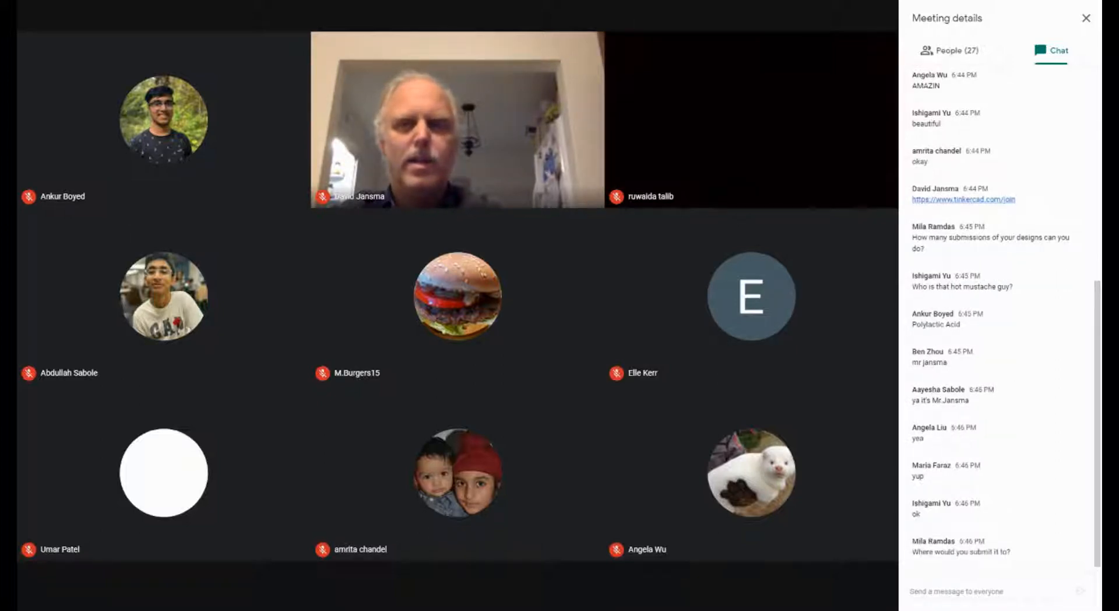
left_click(415, 595)
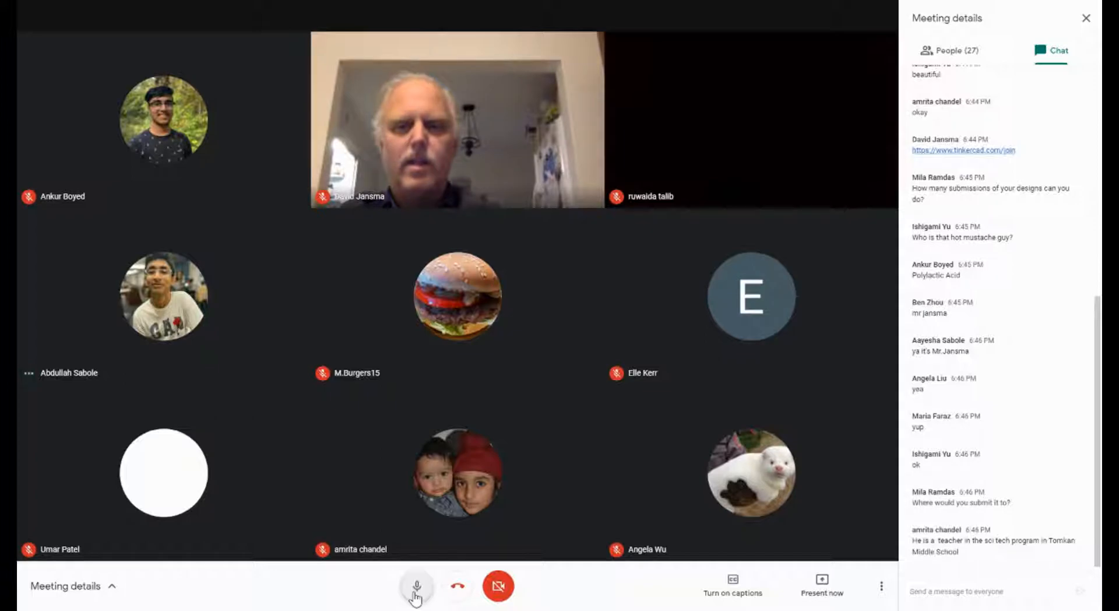
left_click(416, 591)
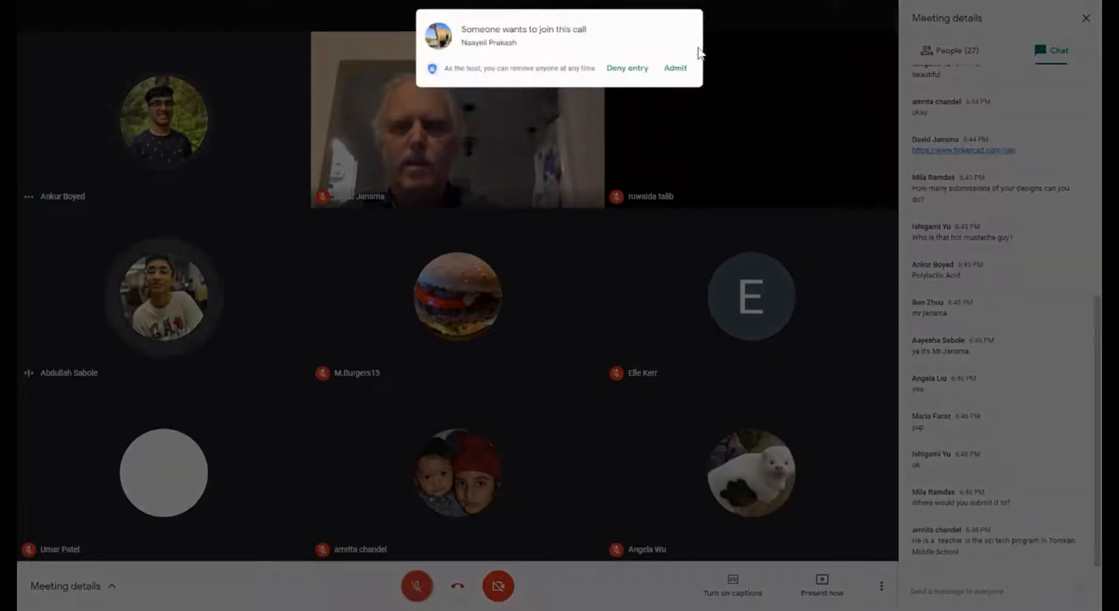
Step: Admit the person waiting at the 'Someone wants to join this call' prompt
left_click(673, 68)
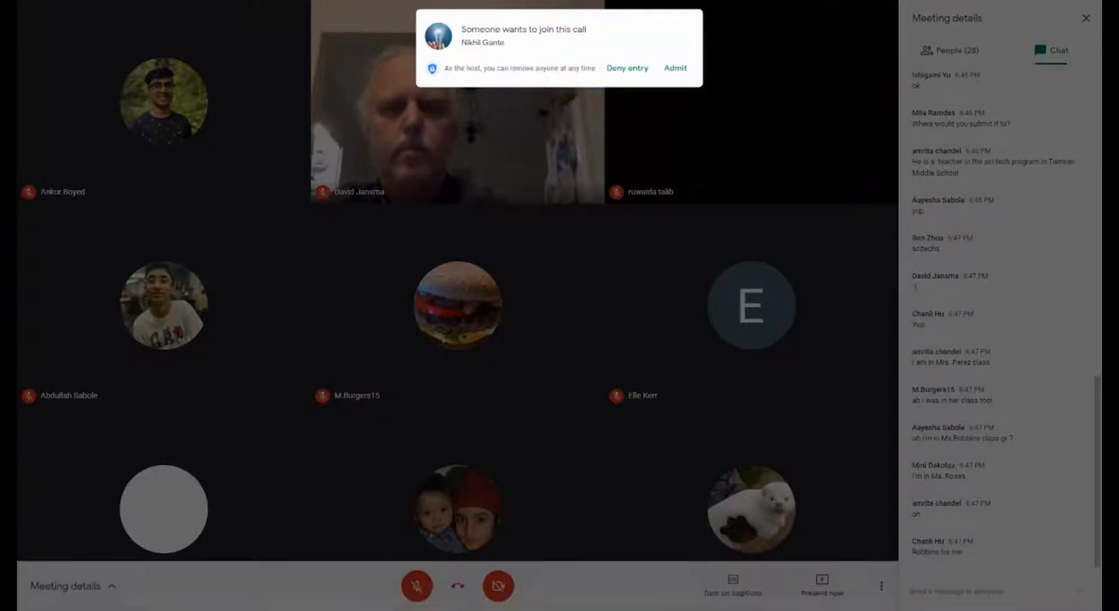
Step: Admit the newly waiting participant so their video tile joins the 29-person call
left_click(676, 68)
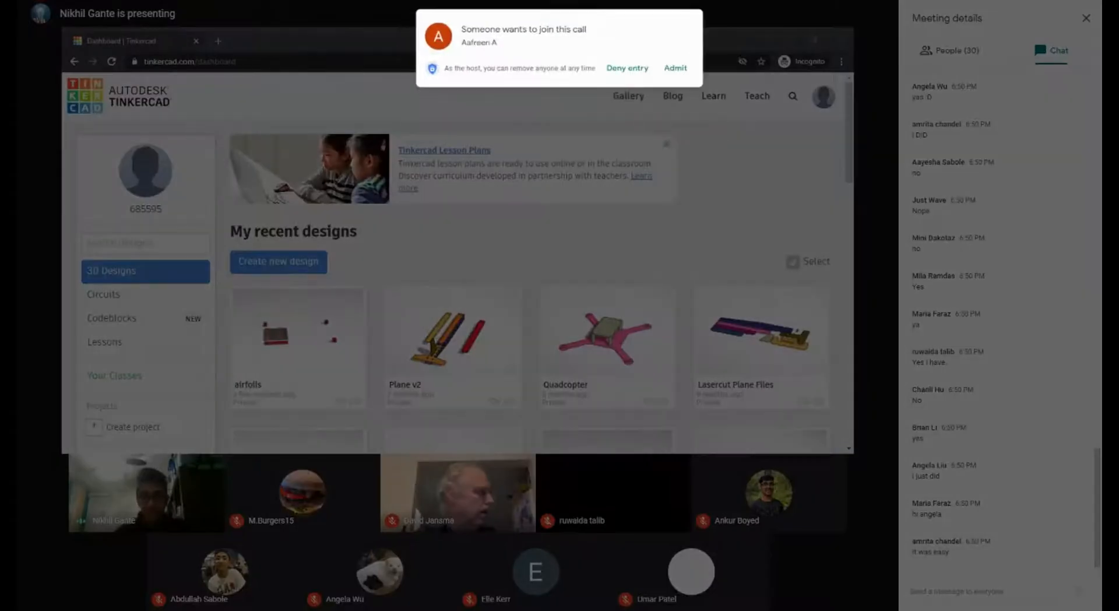
Step: Admit the waiting participant, bringing the call to 31 people
left_click(675, 67)
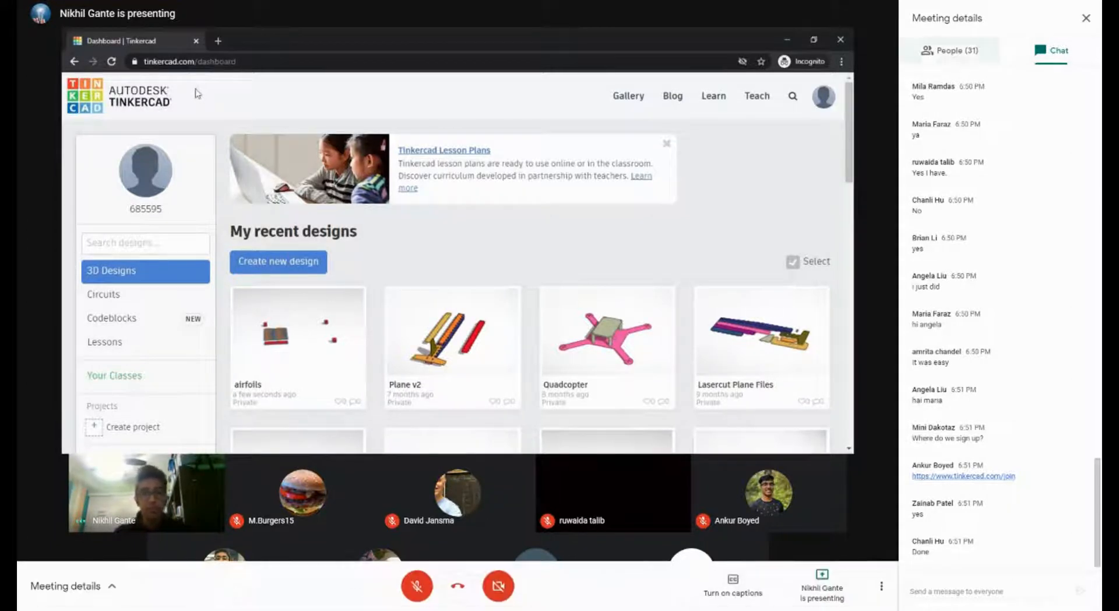
left_click(962, 58)
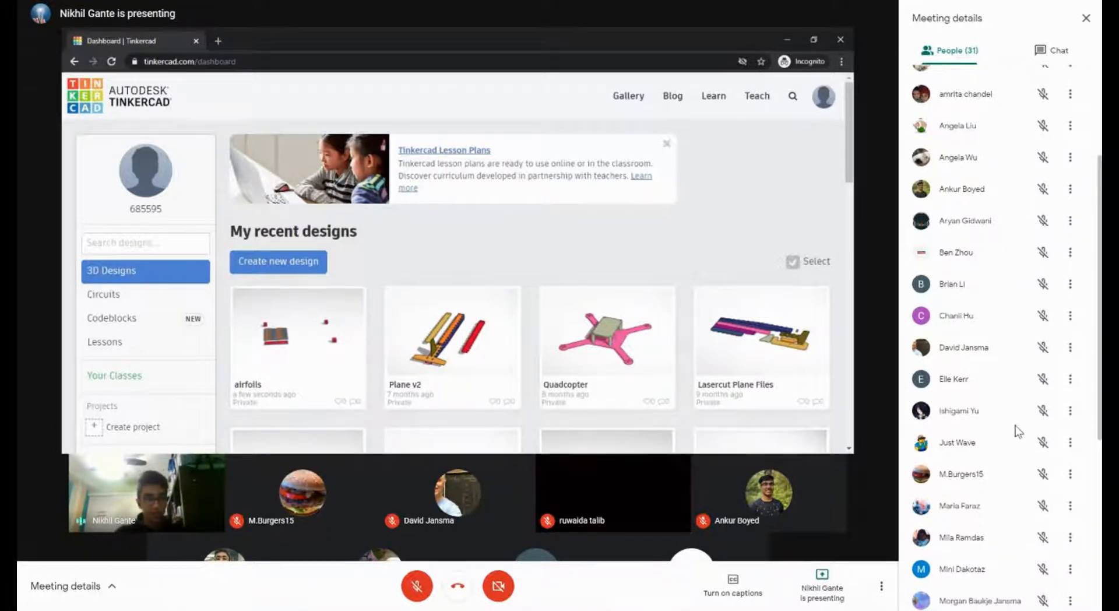
scroll(1008, 445, "down", 5)
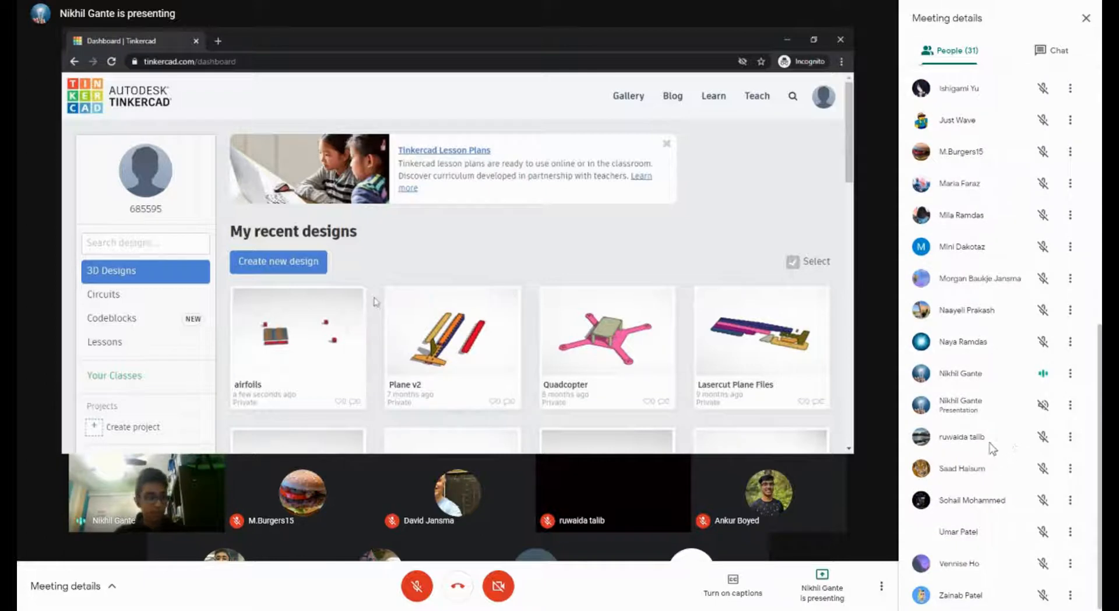
scroll(981, 447, "up", 8)
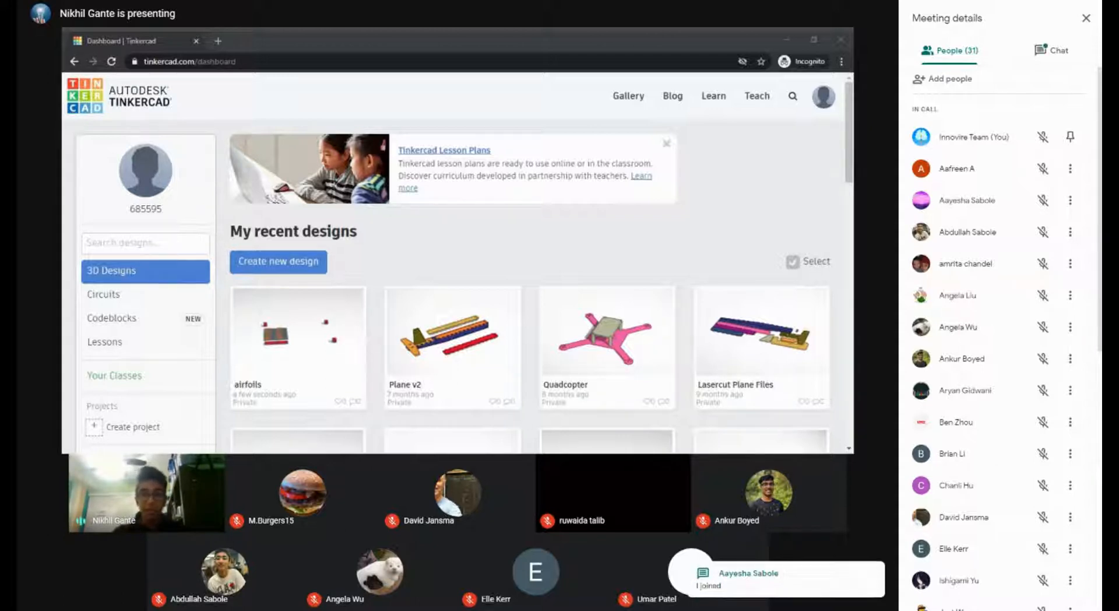
left_click(1052, 50)
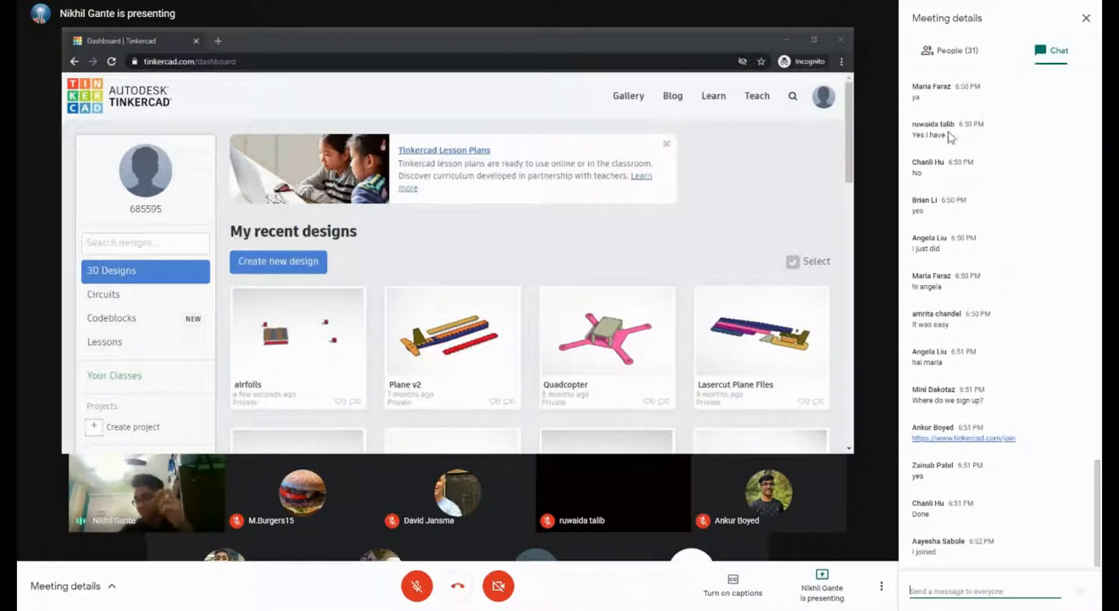
Step: Check the participant list, then reply 'Sounds good!' in the chat
left_click(959, 52)
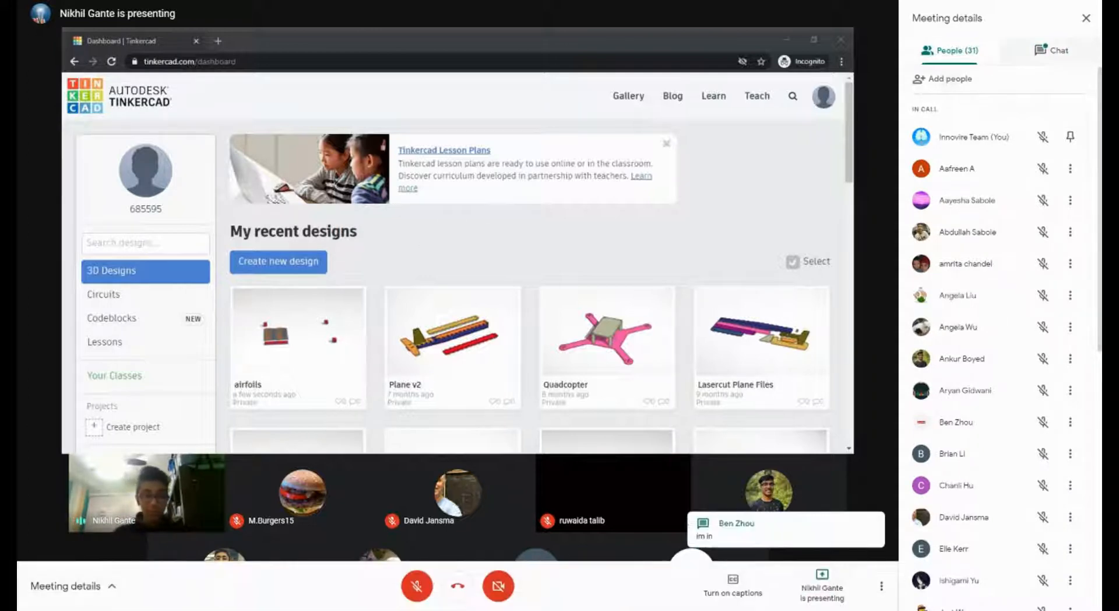
left_click(1050, 62)
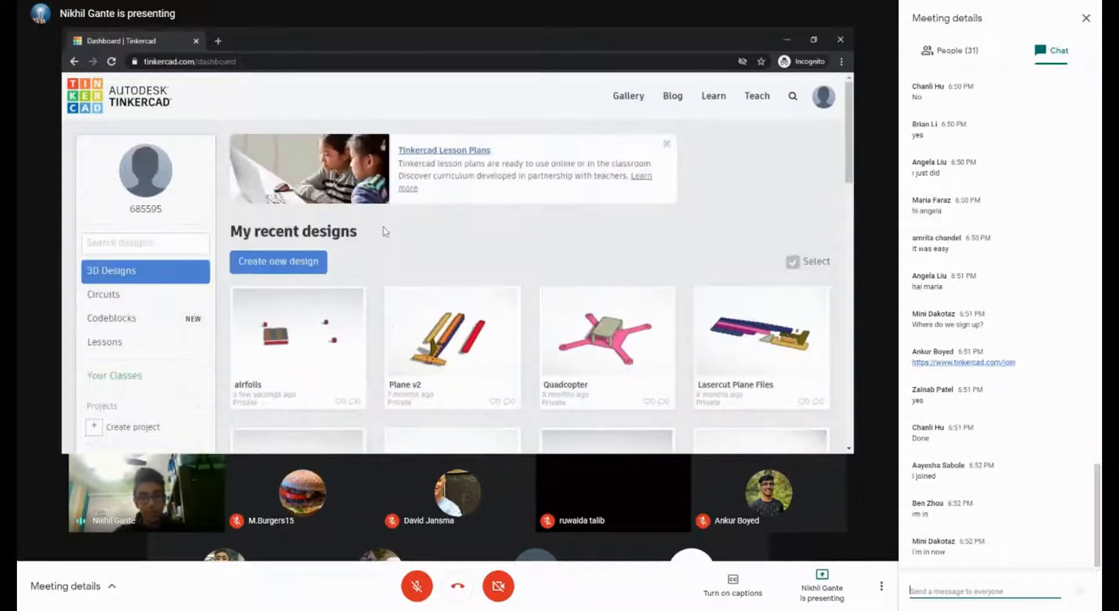
type("Sounds")
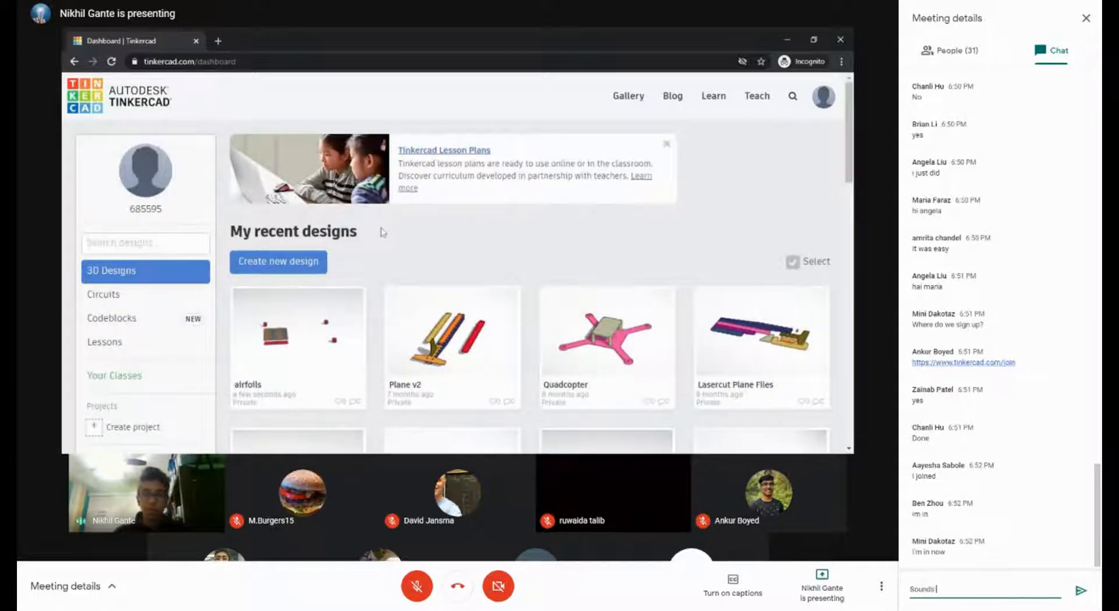
type(" good!")
key("Return")
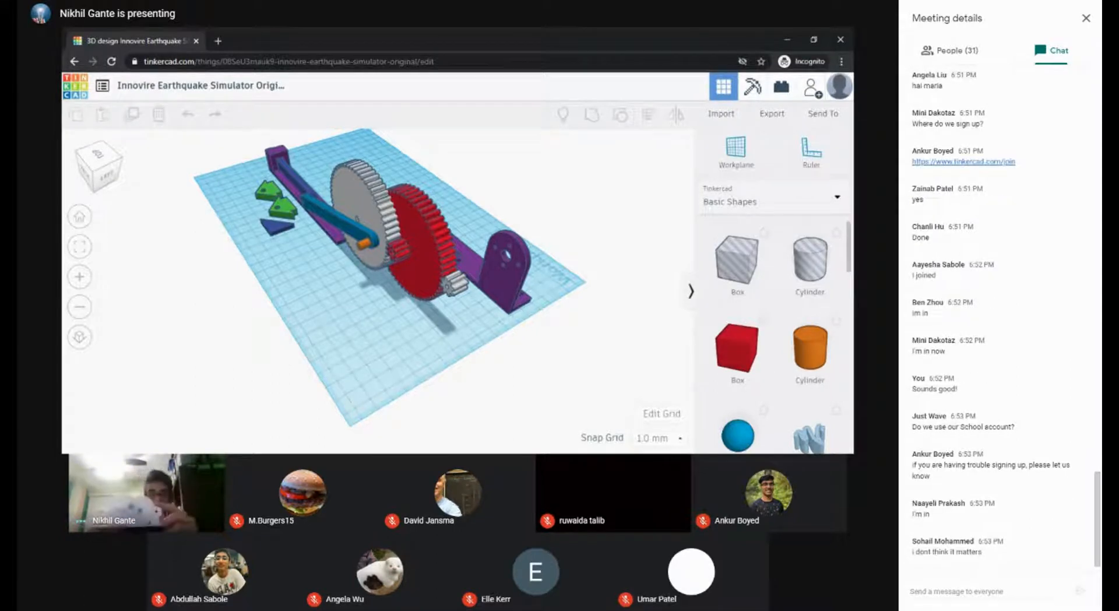
Step: Tell students in the chat: 'You can use any email you like'
left_click(973, 588)
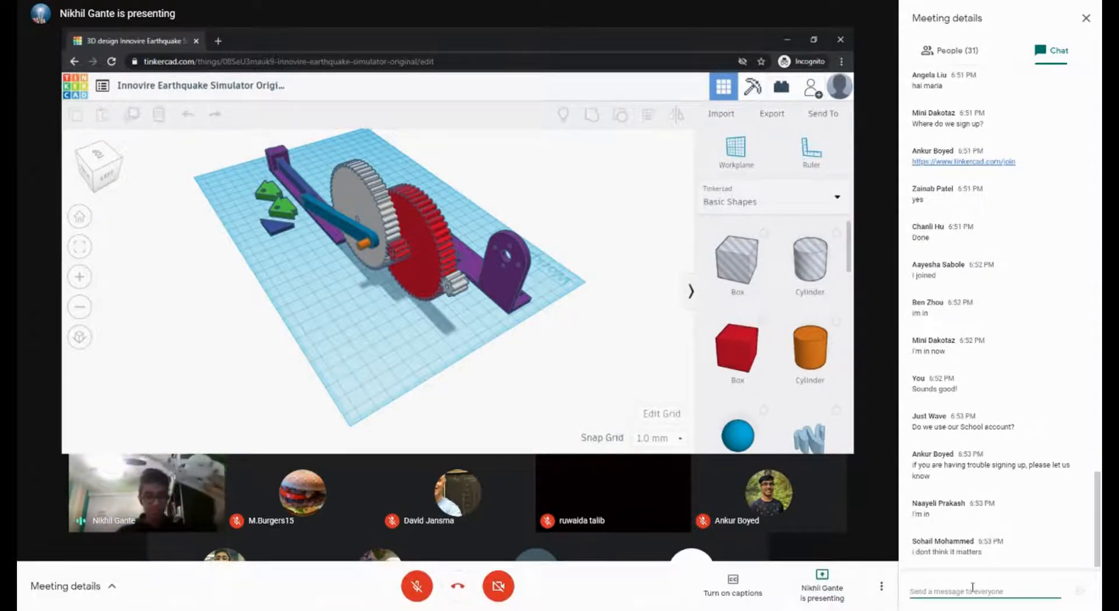
type("You can use any e")
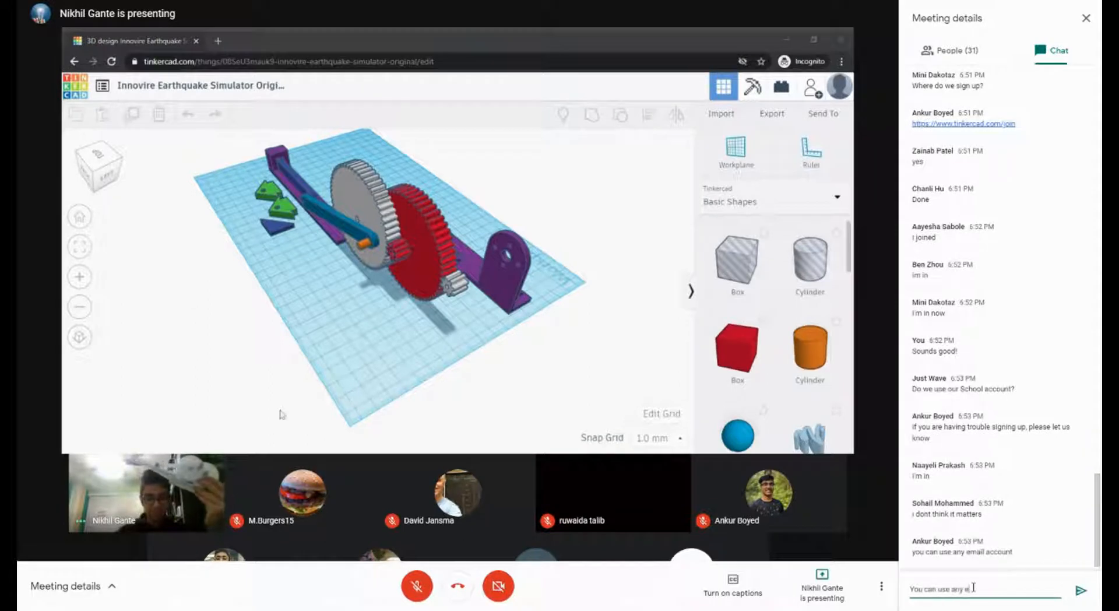
type("mail you like")
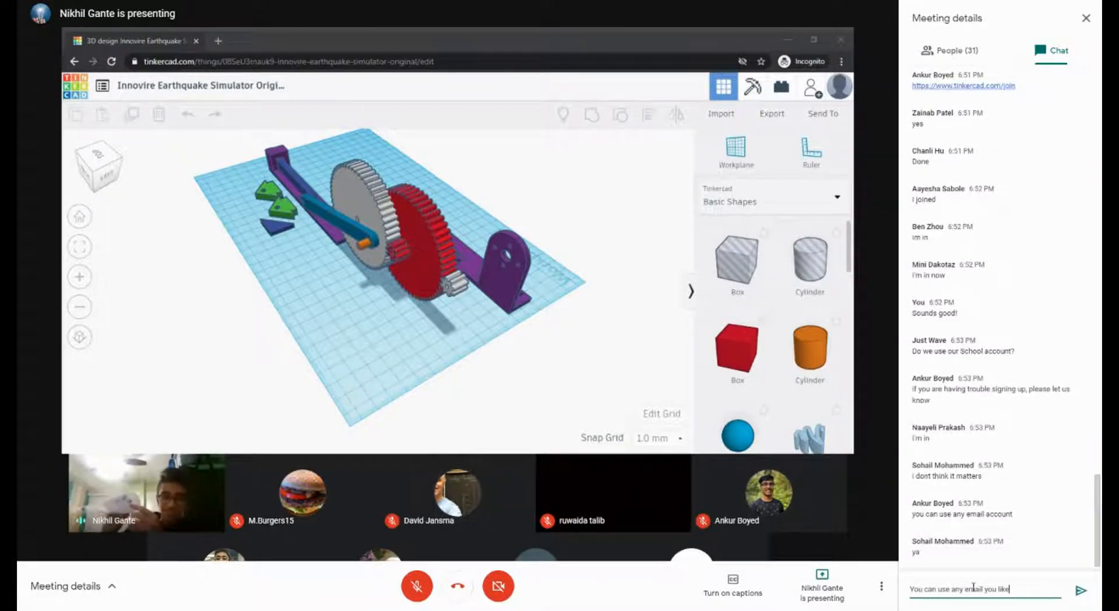
key("Return")
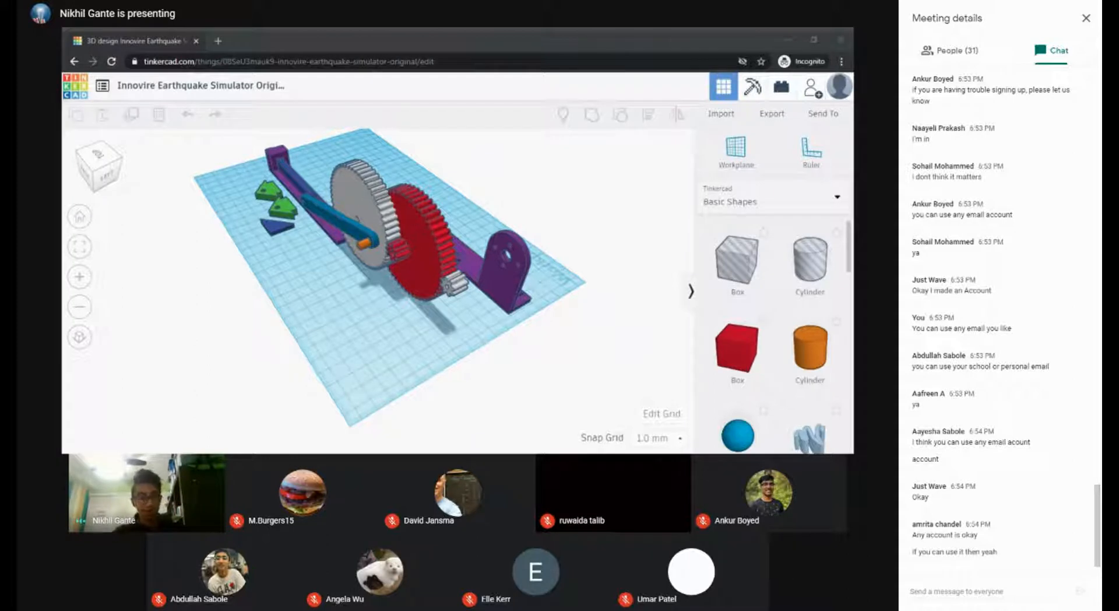
Step: Show the Tinkercad dashboard's recent designs, glancing at Circuits before returning to 3D Designs
left_click(435, 371)
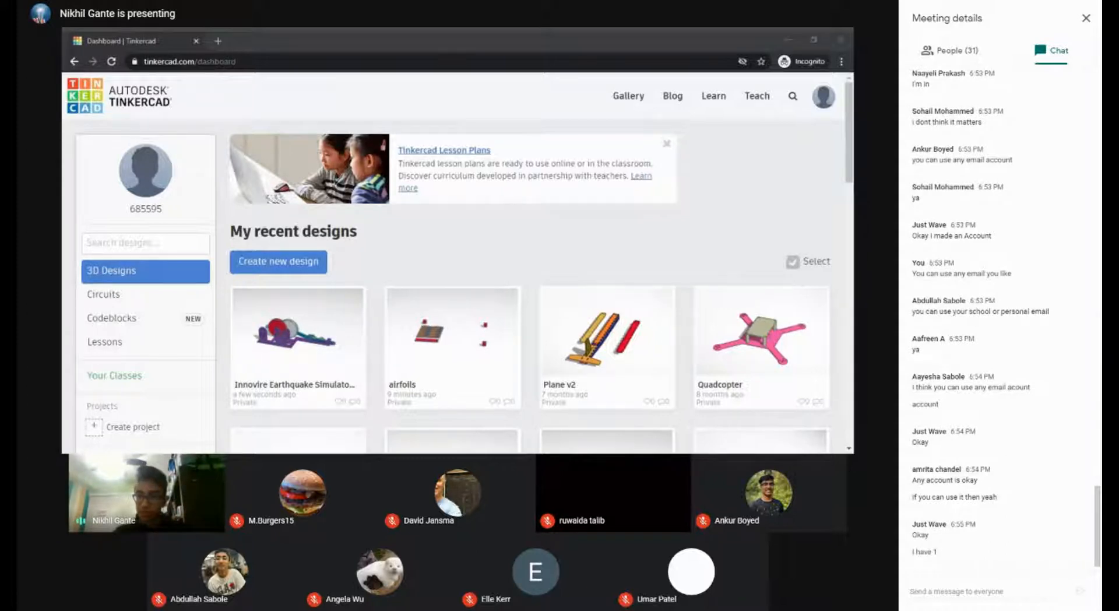
key("alt+Tab")
scroll(357, 331, "down", 5)
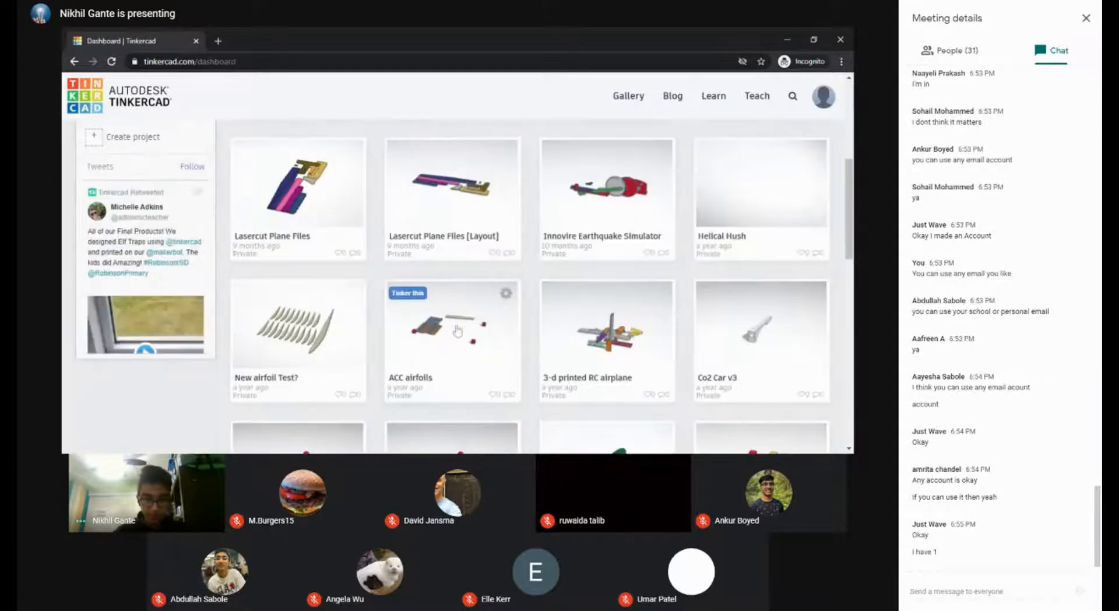
scroll(635, 326, "up", 5)
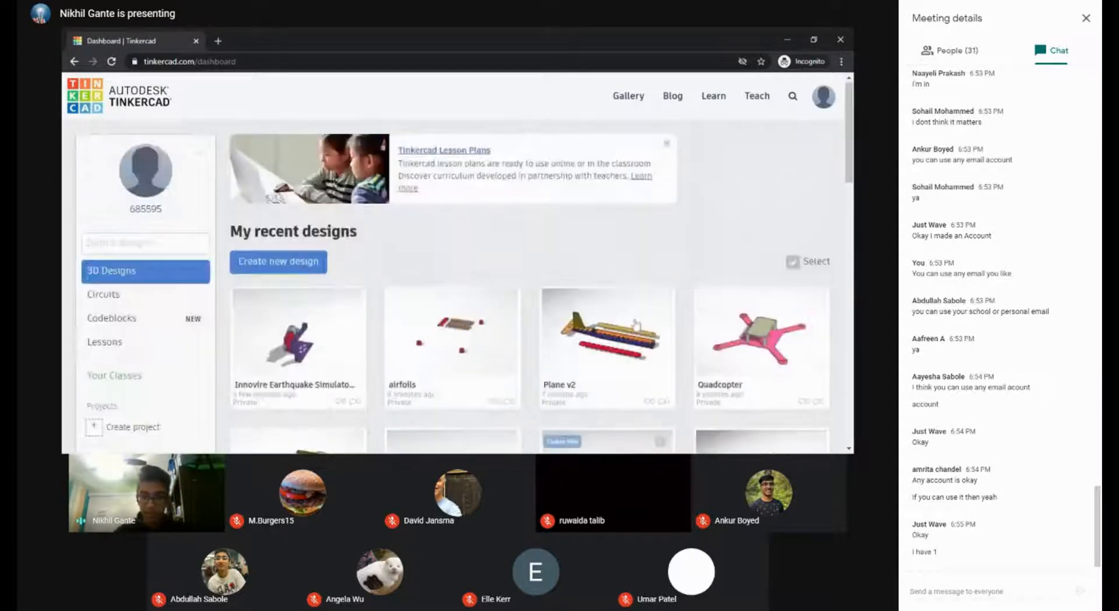
scroll(635, 326, "down", 4)
scroll(636, 244, "up", 4)
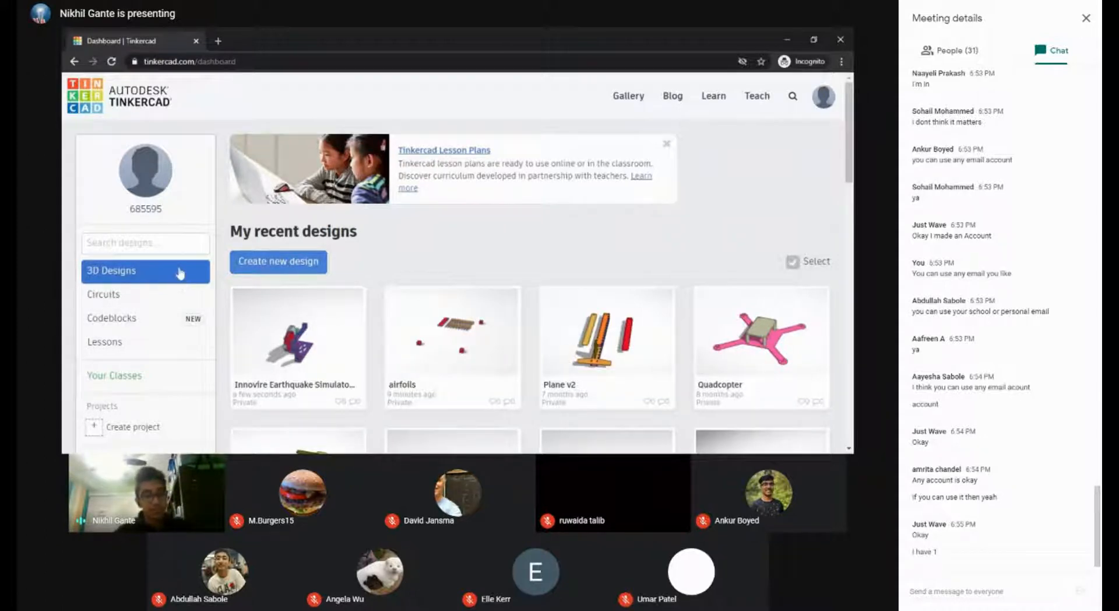
left_click(151, 300)
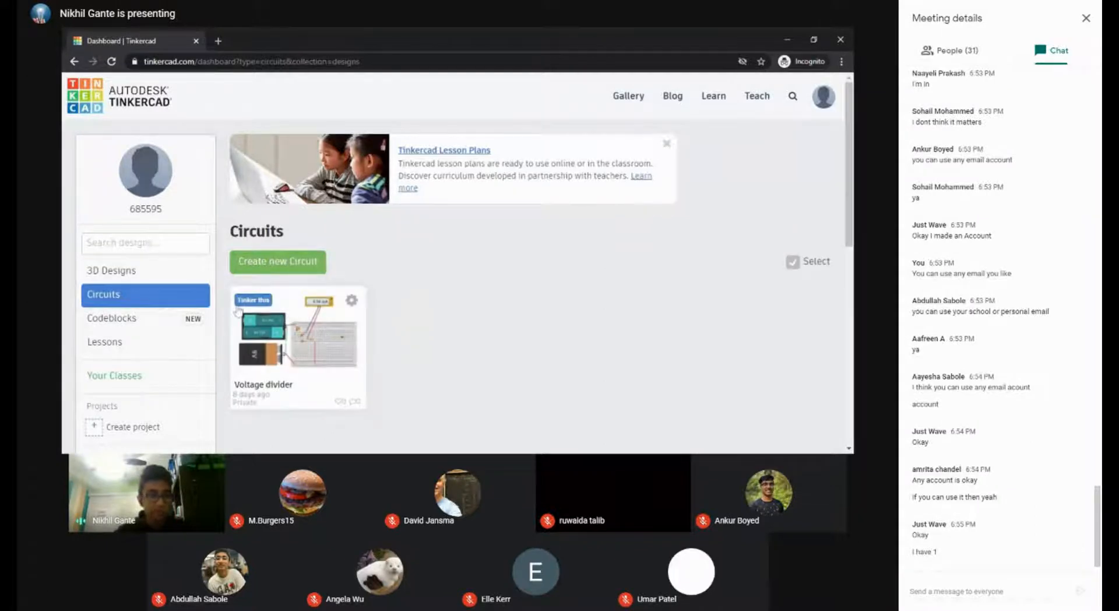
left_click(148, 272)
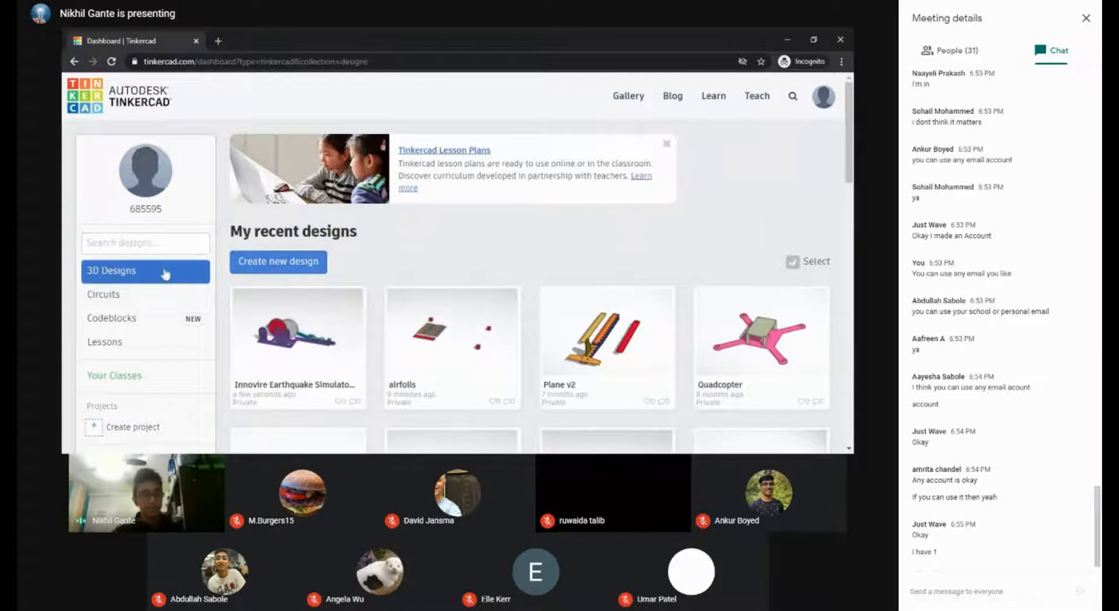
Step: Create a new blank Tinkercad design and orbit the workplane to a top-down view
left_click(294, 264)
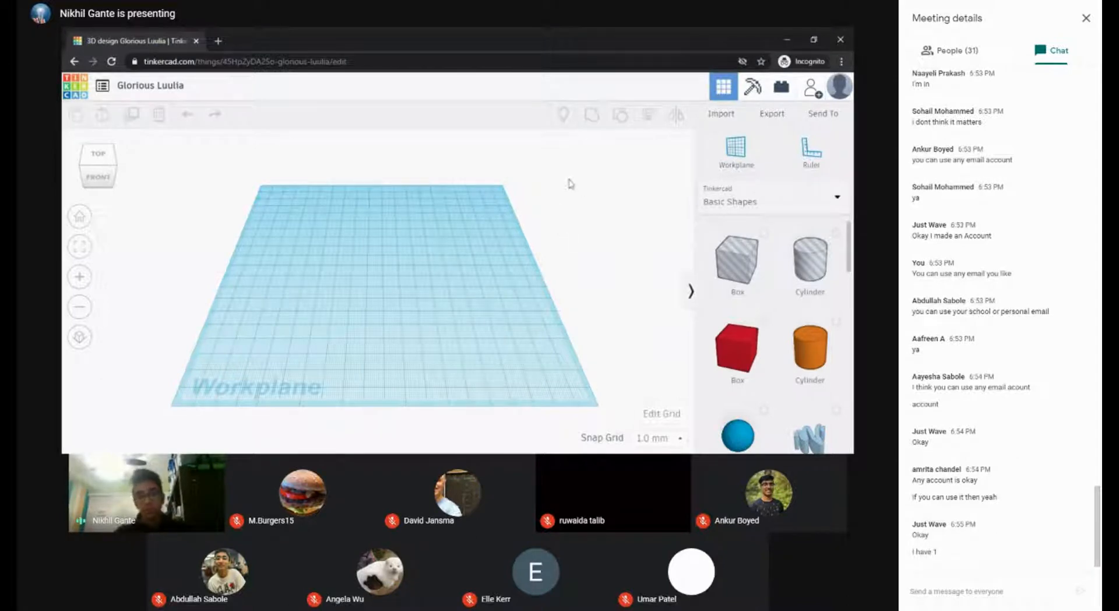
right_click_drag(571, 183, 588, 247)
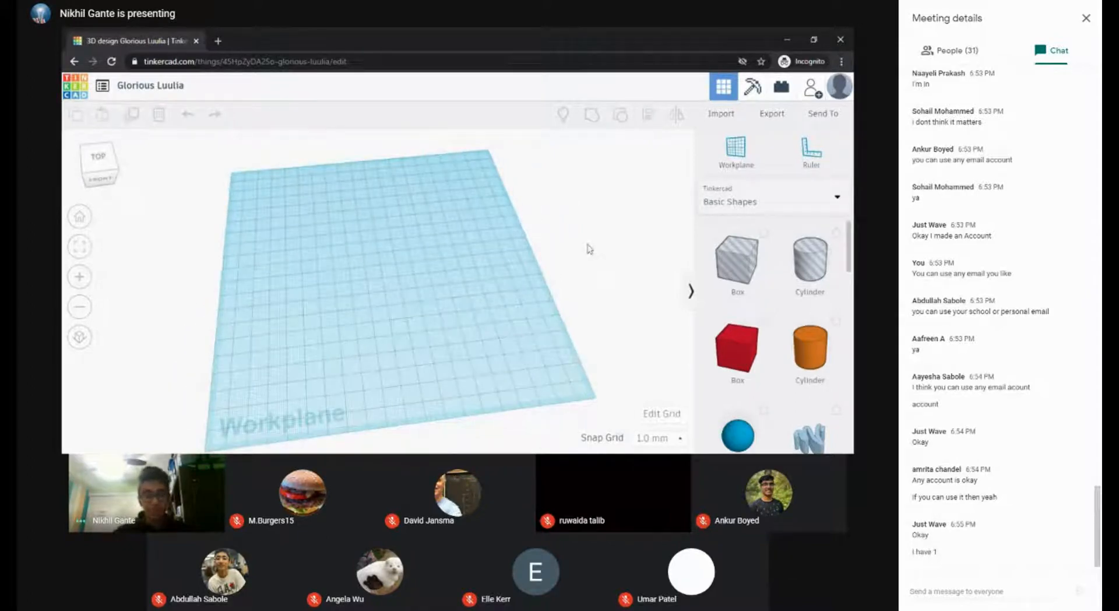
right_click_drag(555, 260, 500, 246)
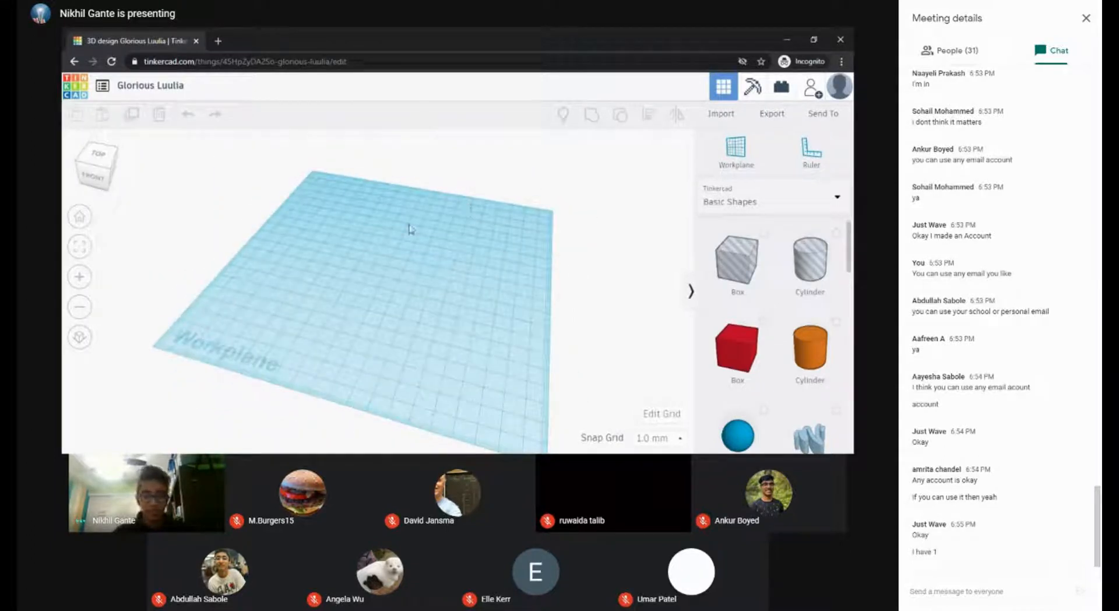
middle_click_drag(409, 225, 470, 181)
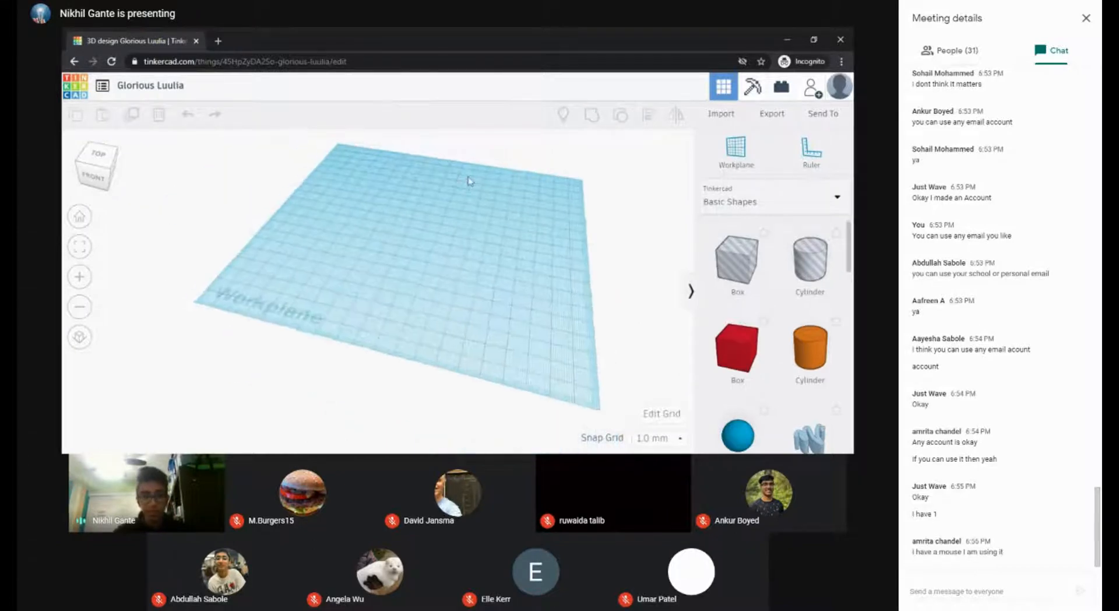
right_click_drag(344, 181, 460, 231)
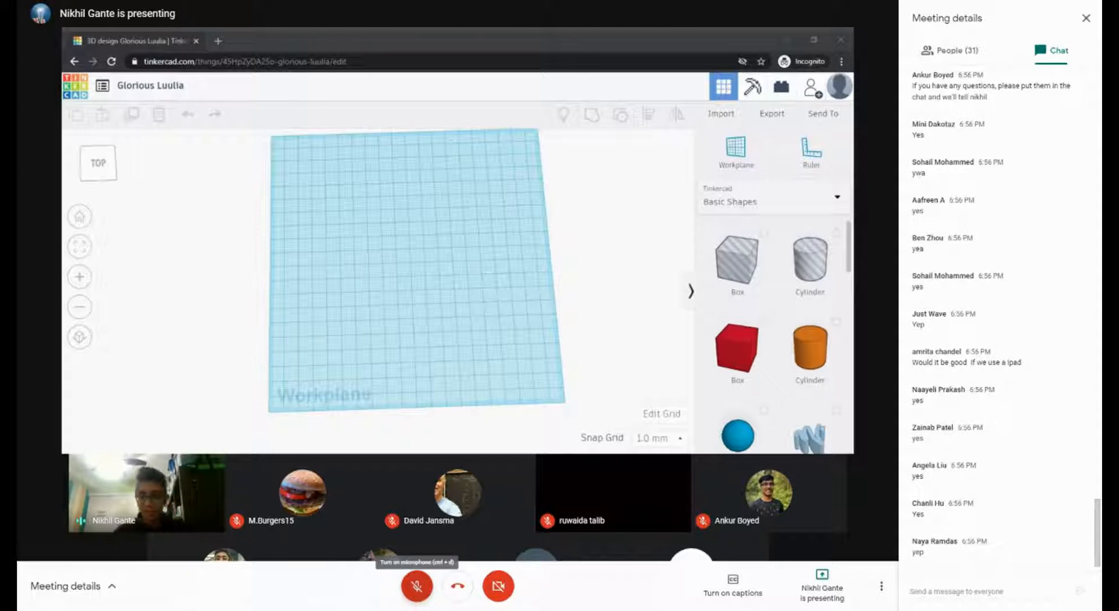
left_click(418, 586)
left_click(420, 588)
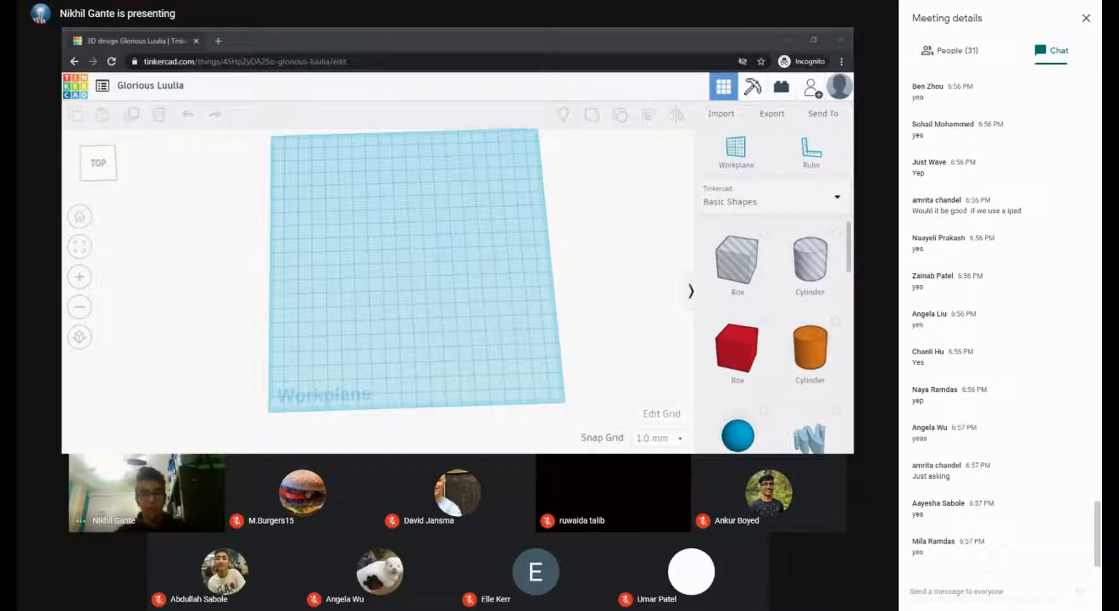
left_click(434, 233)
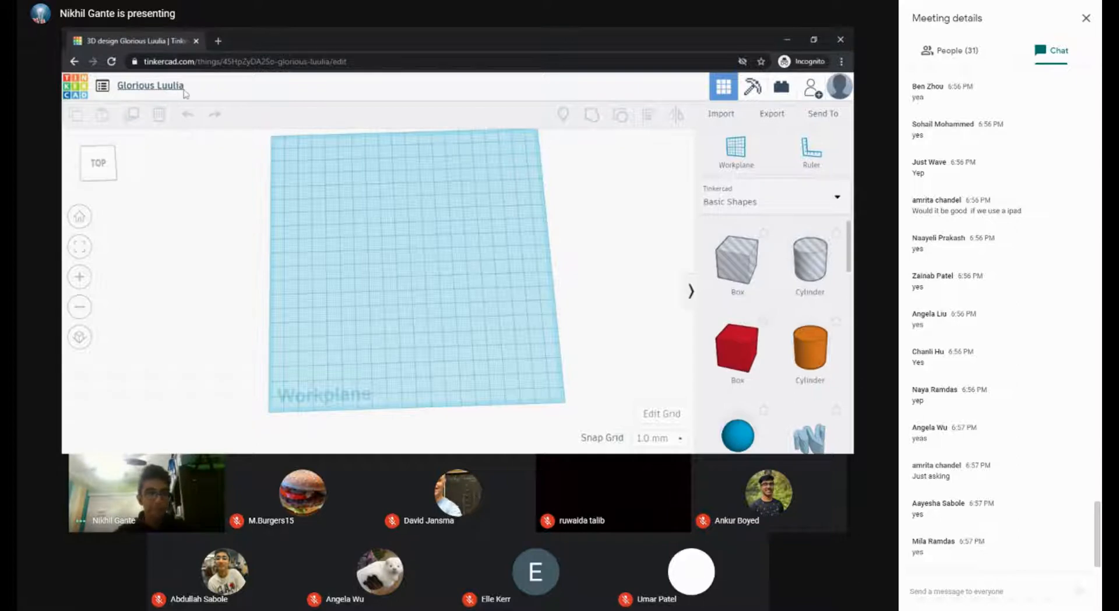
Step: Rename the design from 'Glorious Luulia' to 'Innovire CAD workshop'
left_click(154, 87)
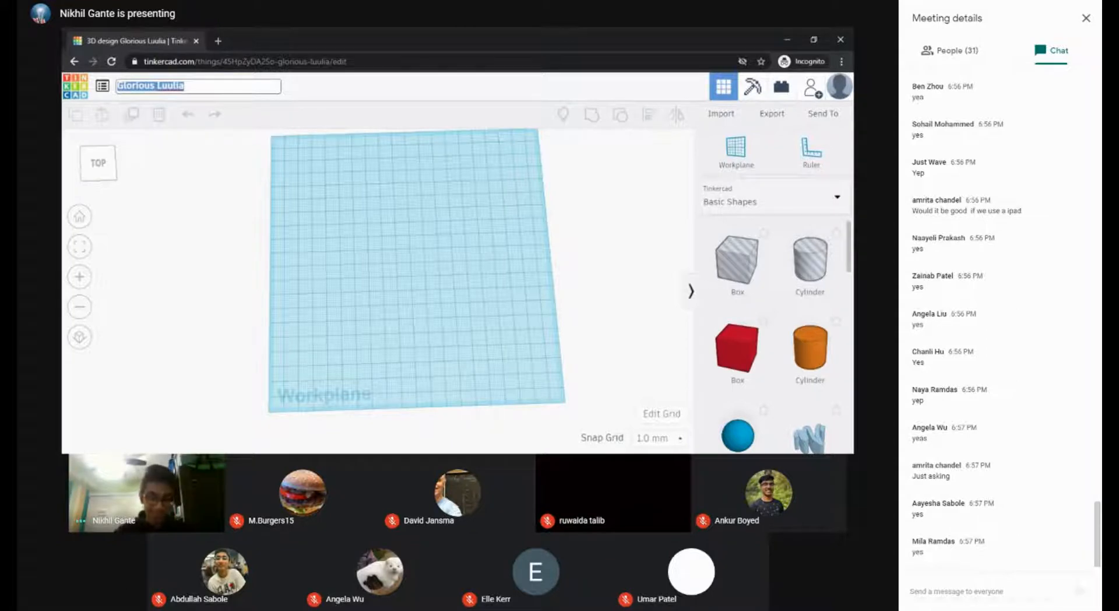
type("Innno")
key("BackSpace")
key("BackSpace")
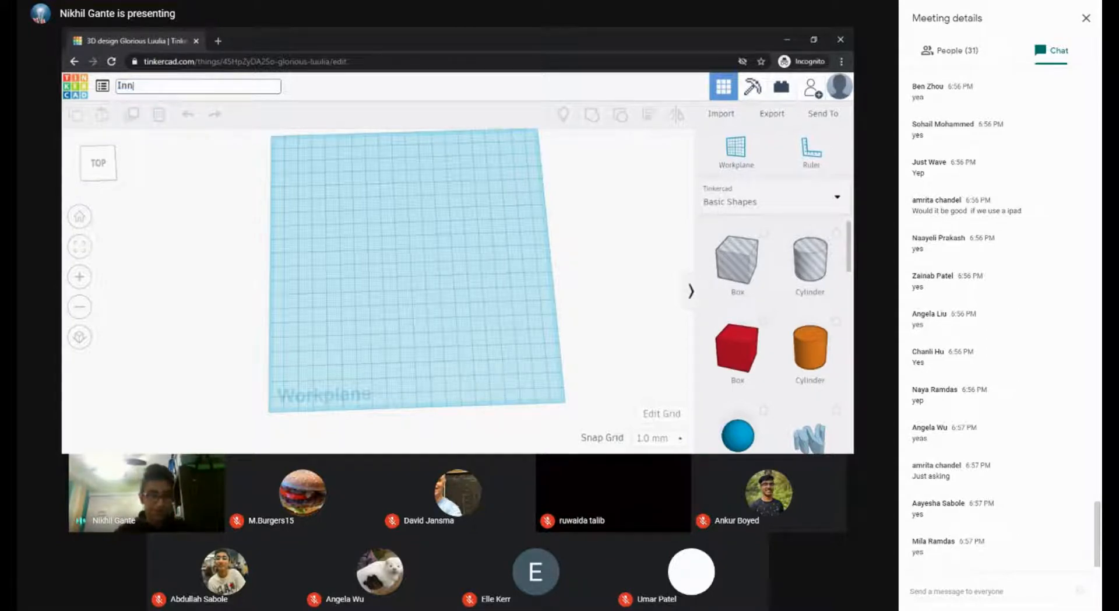
type("ovire")
key("Return")
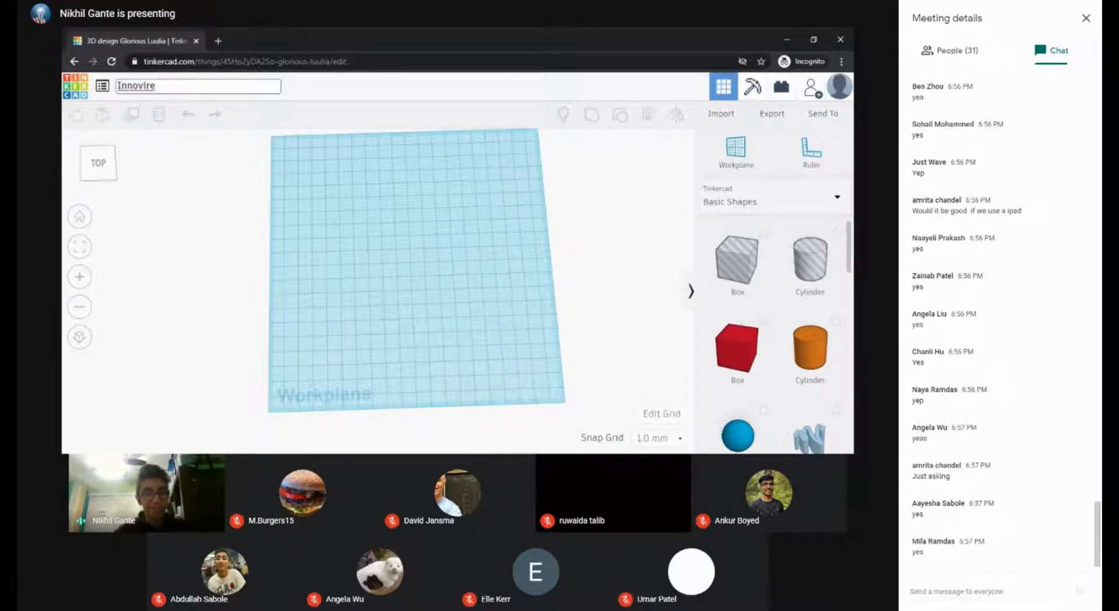
type("CA")
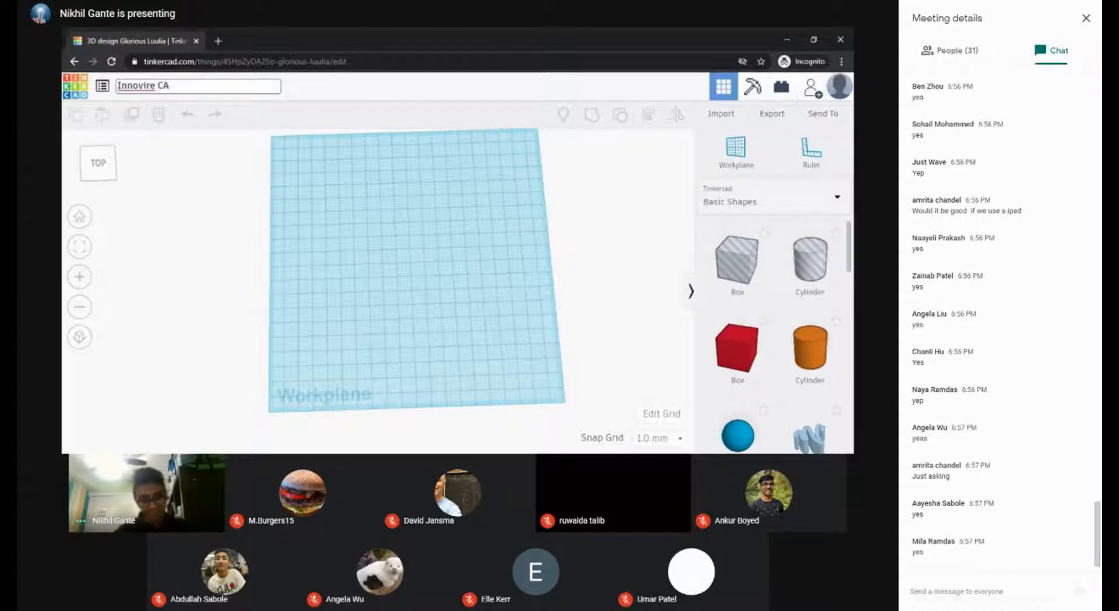
type("d workshop")
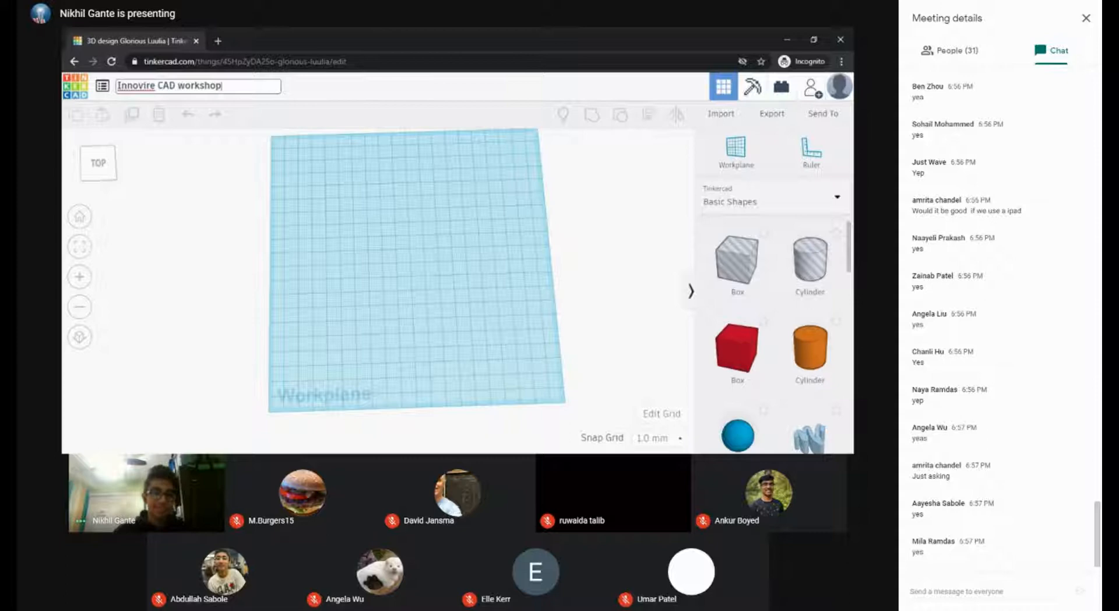
left_click(231, 153)
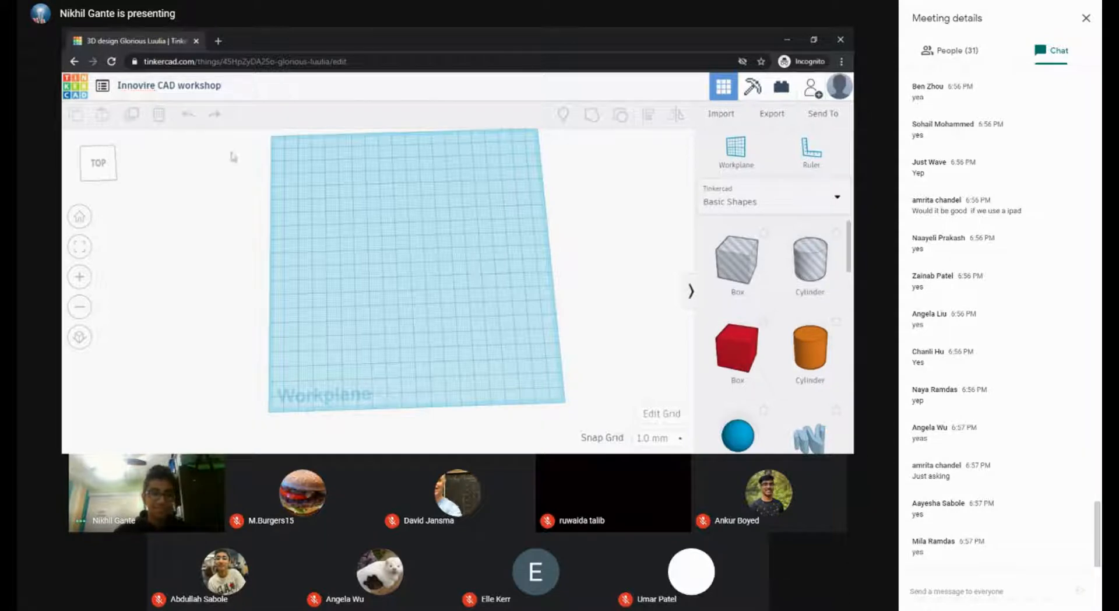
middle_click_drag(545, 310, 574, 261)
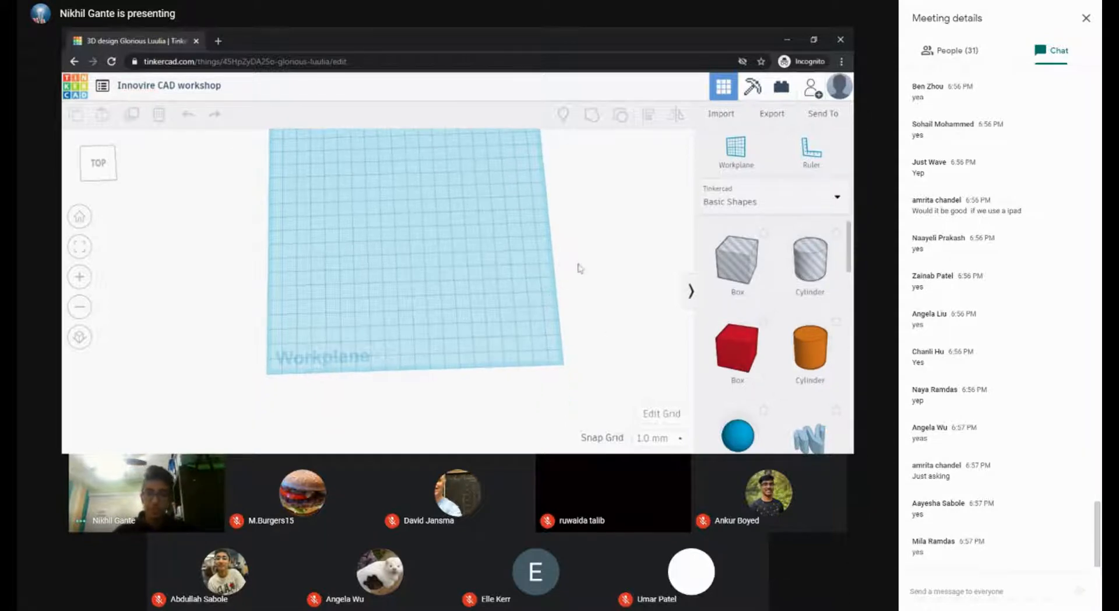
right_click_drag(571, 252, 467, 292)
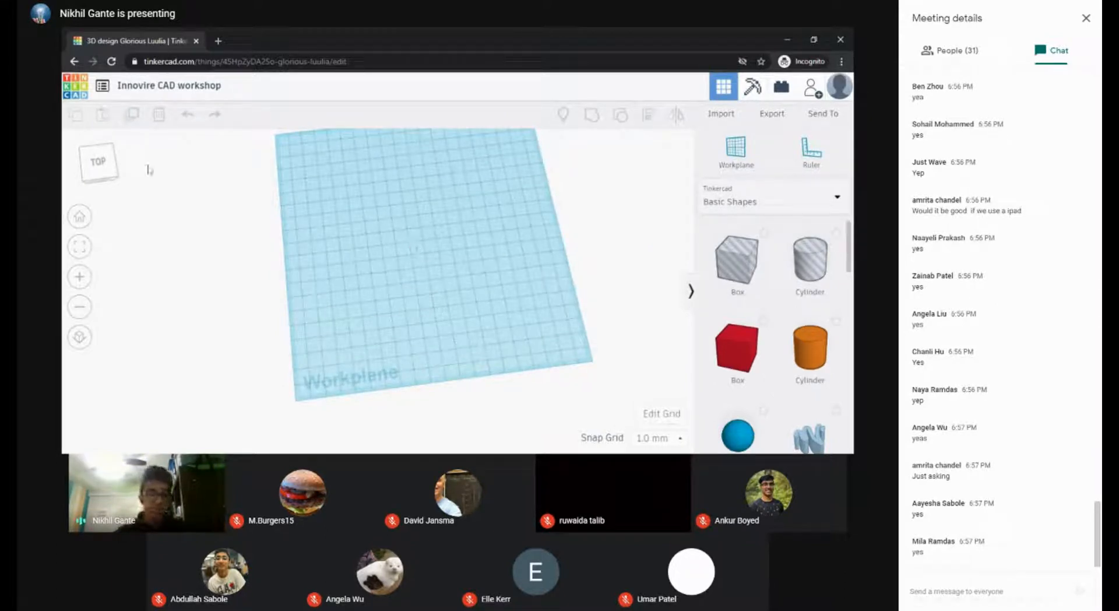
right_click_drag(432, 202, 347, 181)
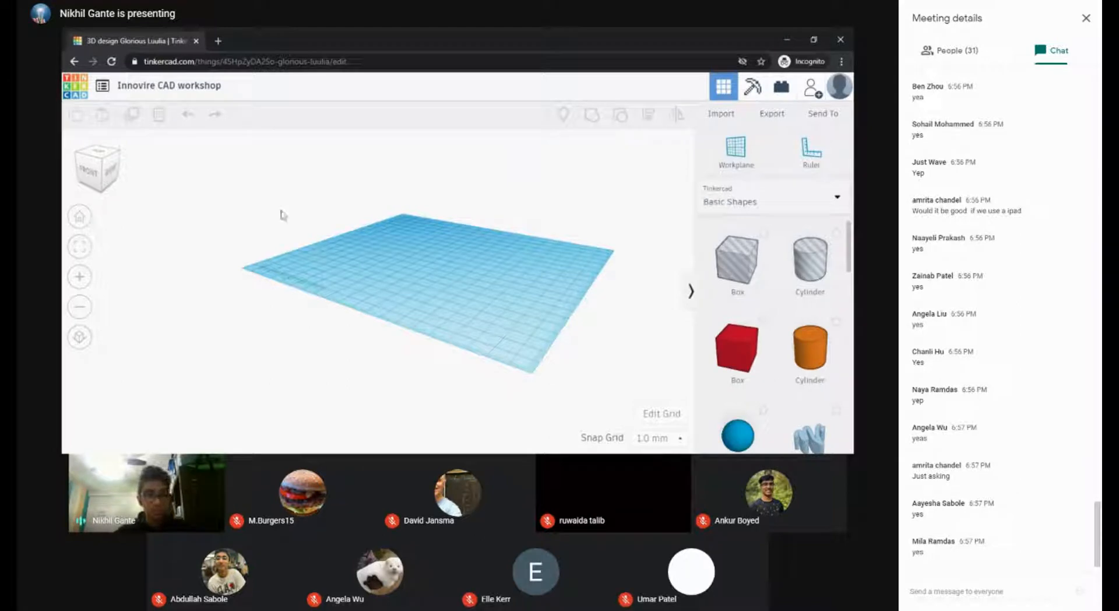
left_click(101, 156)
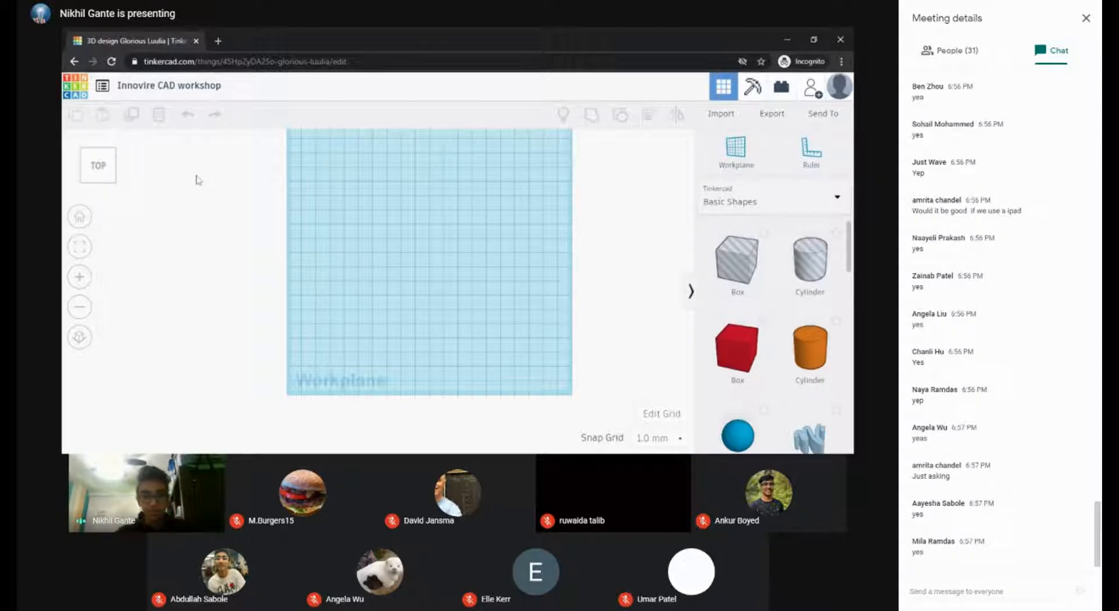
Step: Zoom the workplane out and orbit it to a low oblique angle
scroll(228, 172, "down", 5)
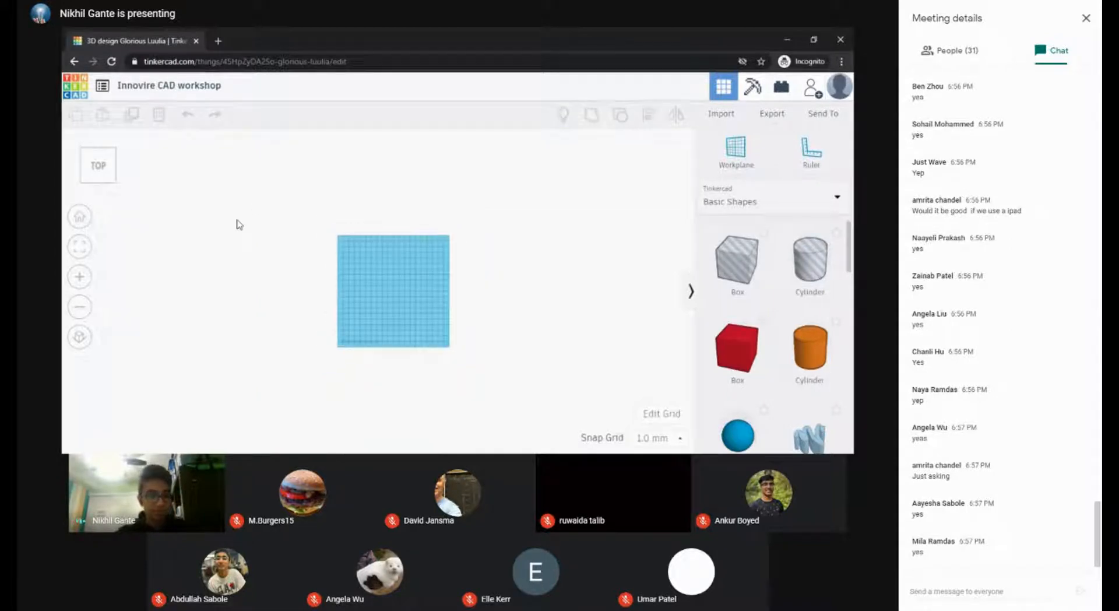
scroll(244, 210, "up", 5)
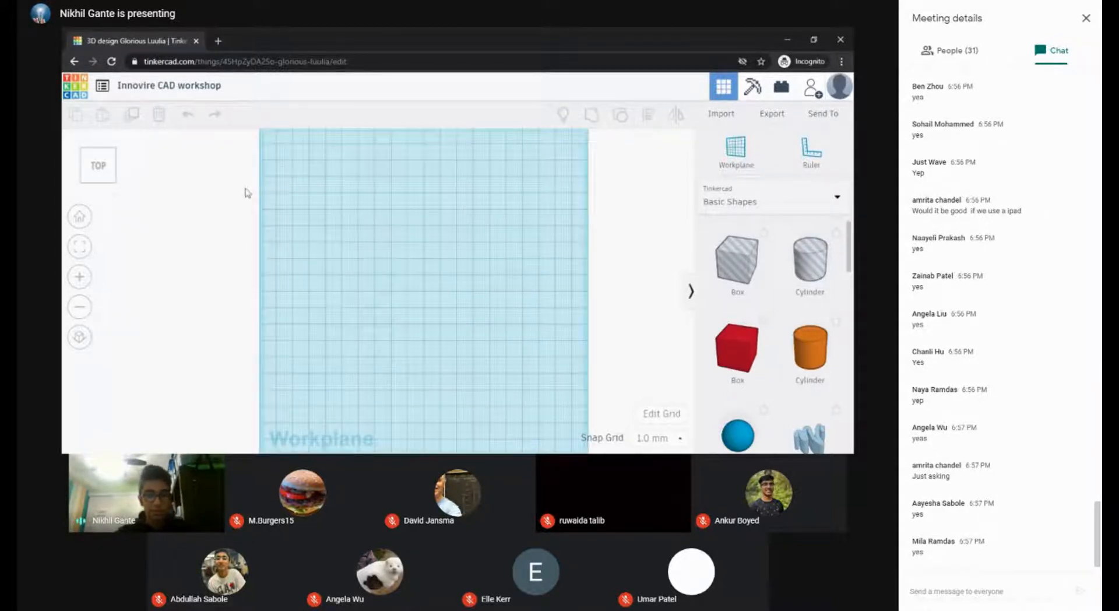
scroll(249, 195, "down", 2)
scroll(175, 184, "down", 2)
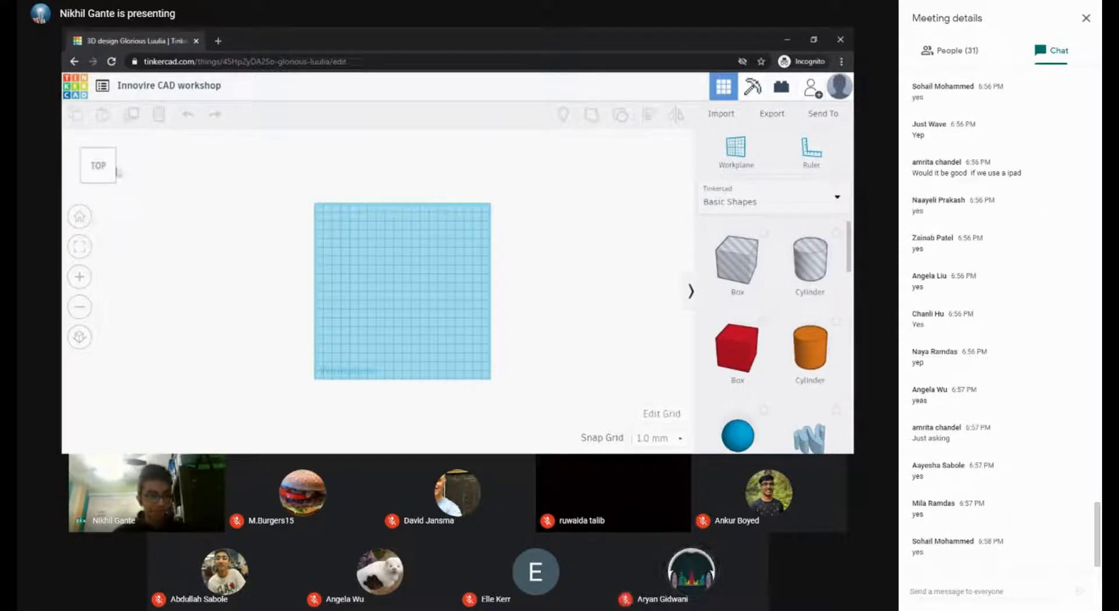
mouse_move(116, 171)
left_mouse_down()
mouse_move(108, 160)
mouse_move(102, 171)
mouse_move(110, 172)
left_mouse_up()
right_click_drag(368, 210, 396, 208)
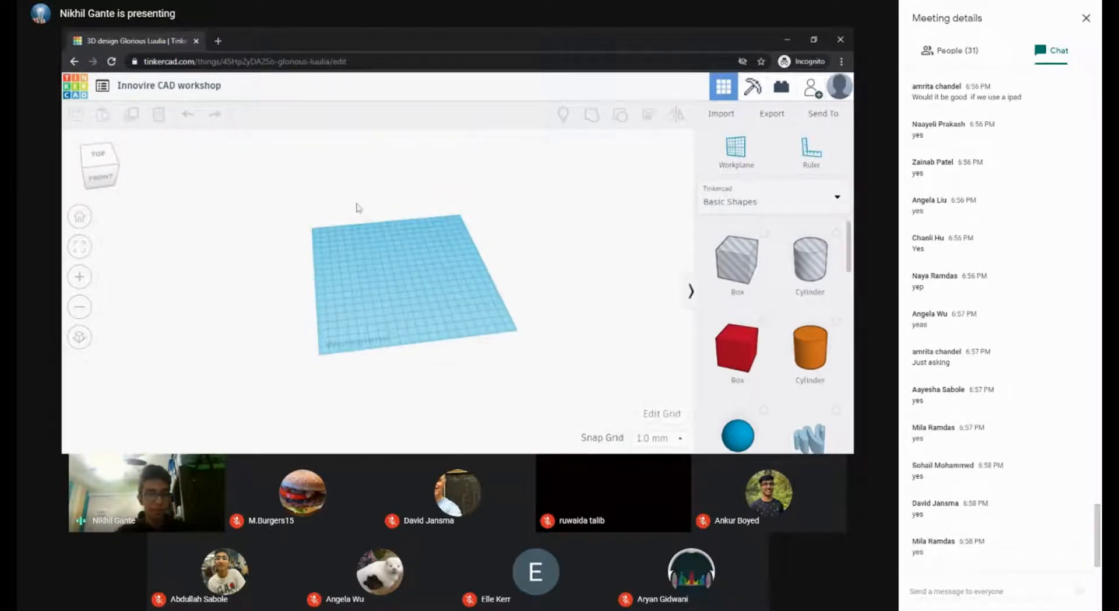
Step: Demonstrate the view cube's front, corner and edge views, then orbit back to a top-down view
left_click(100, 178)
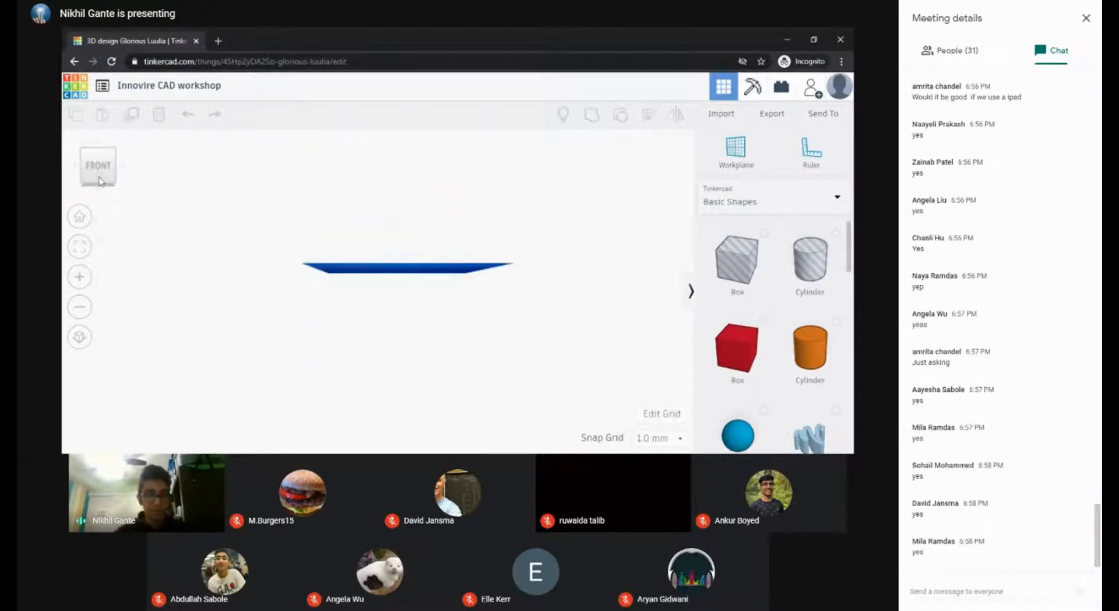
right_click_drag(423, 288, 419, 284)
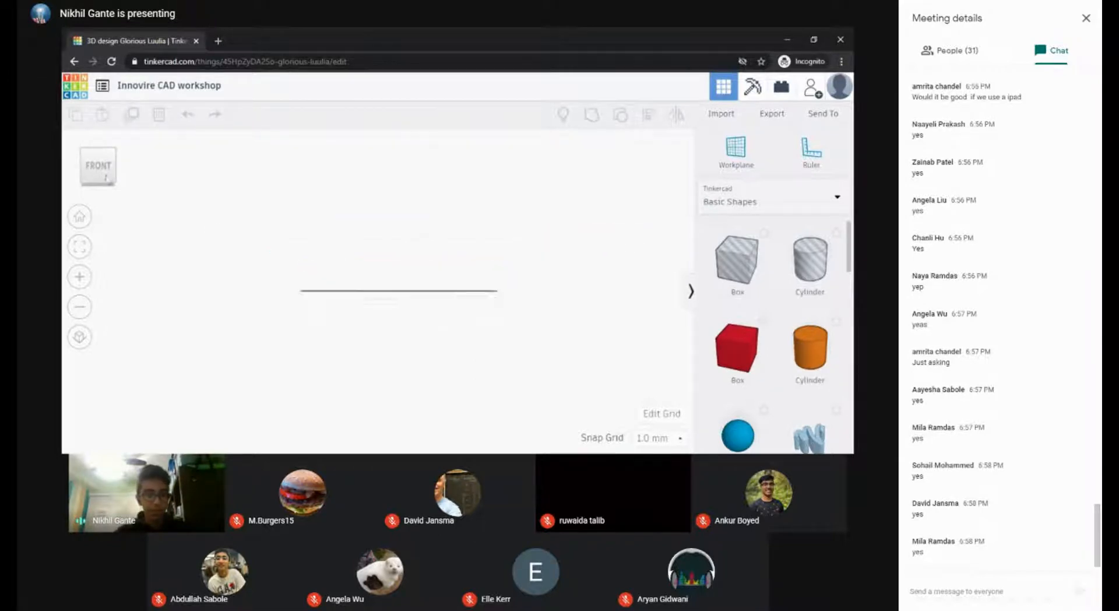
left_click(105, 176)
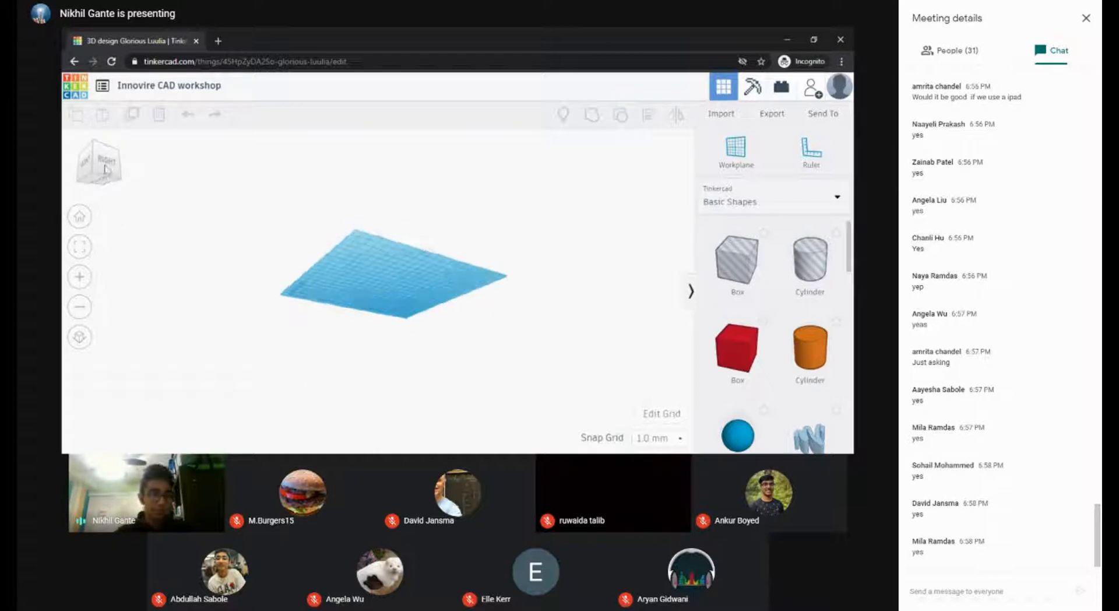
left_click(113, 174)
left_click(109, 165)
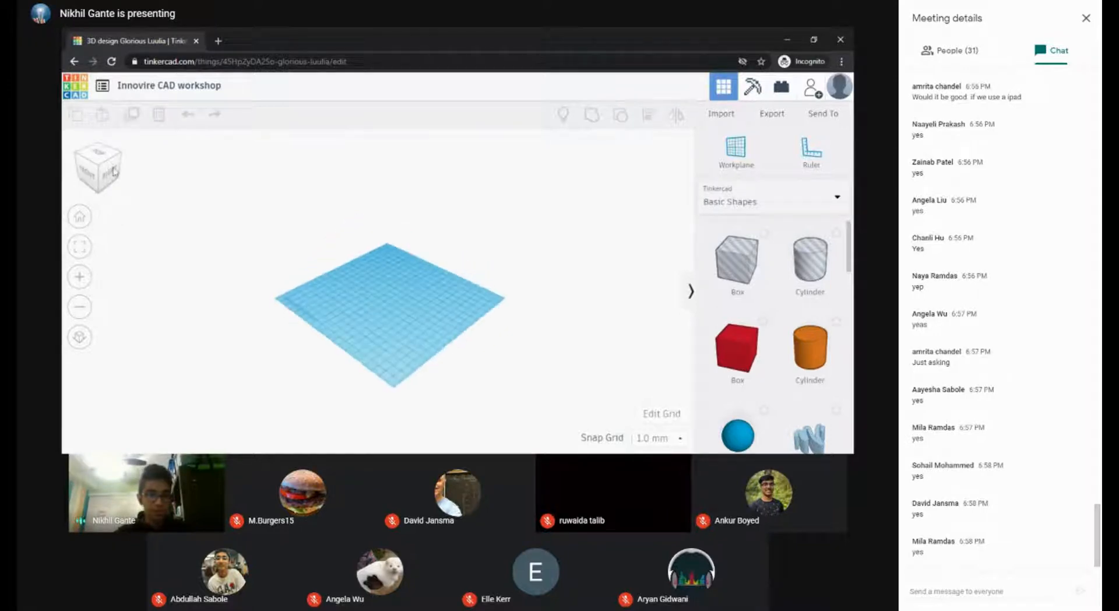
left_click(100, 181)
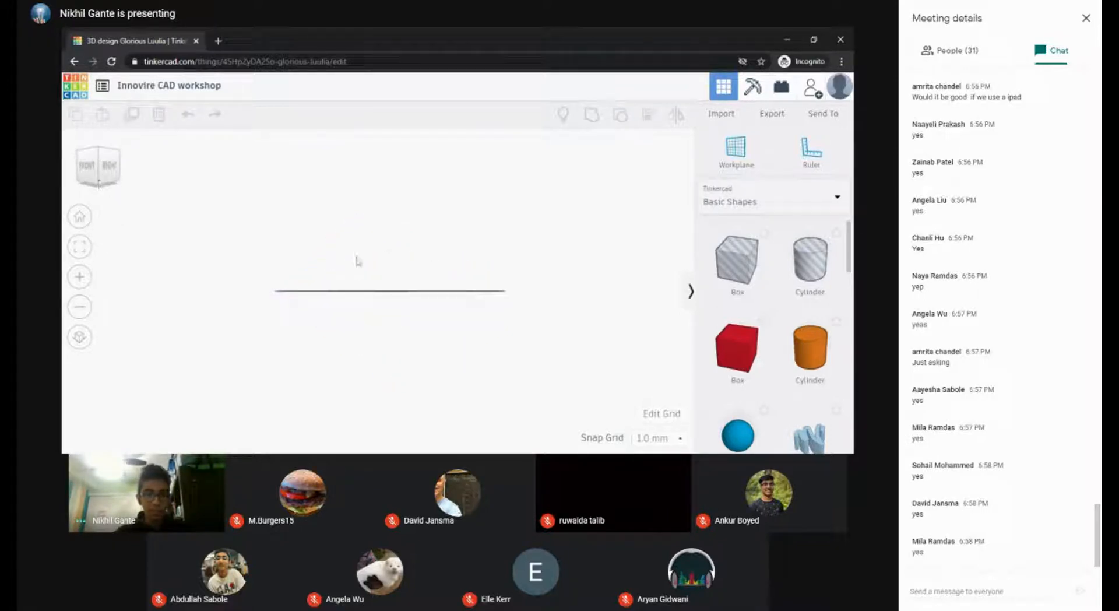
right_click_drag(285, 225, 417, 280)
middle_click_drag(417, 280, 370, 305)
Step: Zoom and pan so the flat workplane fills the middle of the canvas
scroll(369, 305, "down", 3)
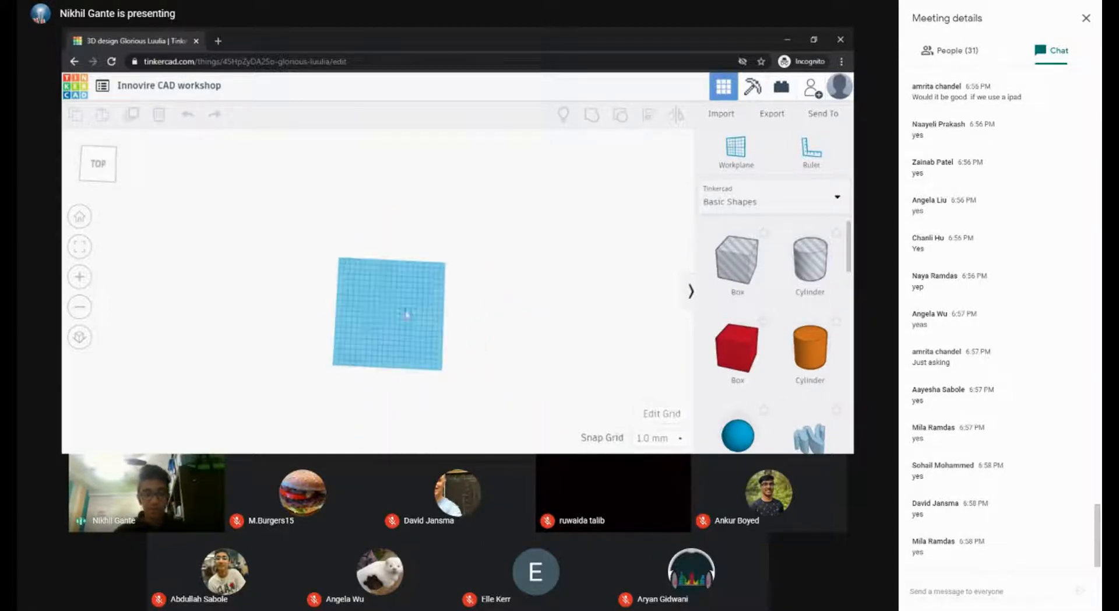
scroll(419, 316, "up", 5)
scroll(420, 312, "up", 3)
middle_click_drag(364, 256, 344, 189)
scroll(325, 207, "down", 3)
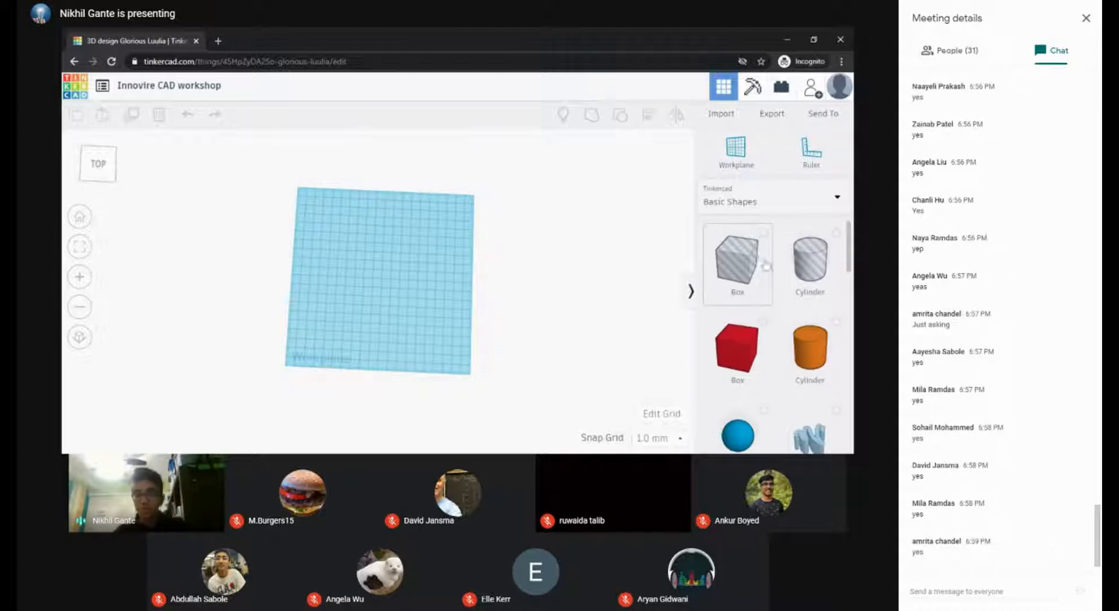
Step: Choose Basic Shapes in the Tinkercad library, browse its shapes, and reopen the category list
left_click(779, 199)
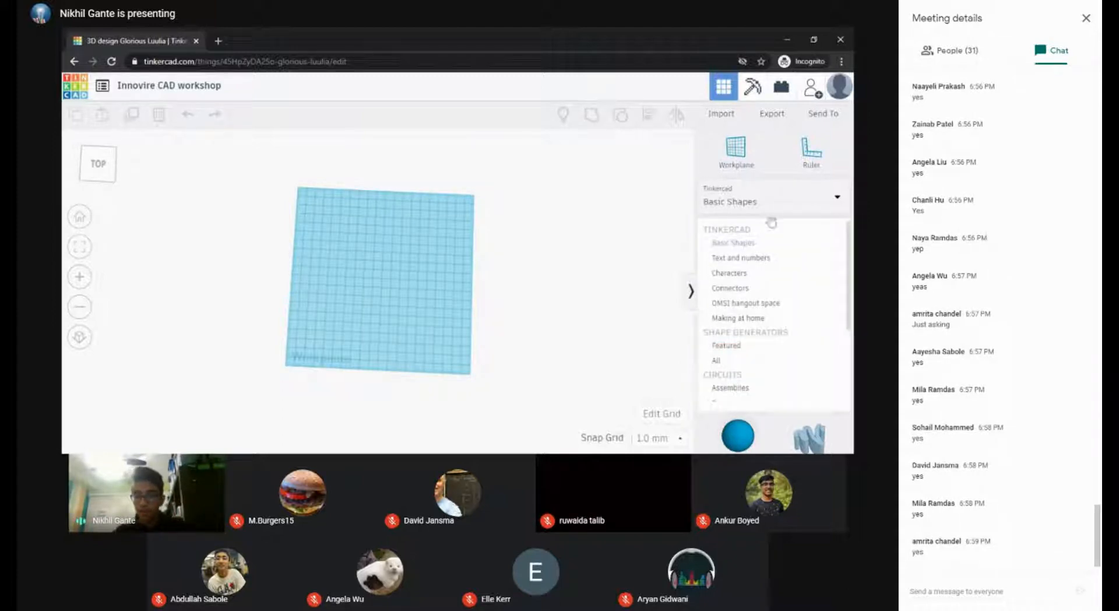
left_click(749, 247)
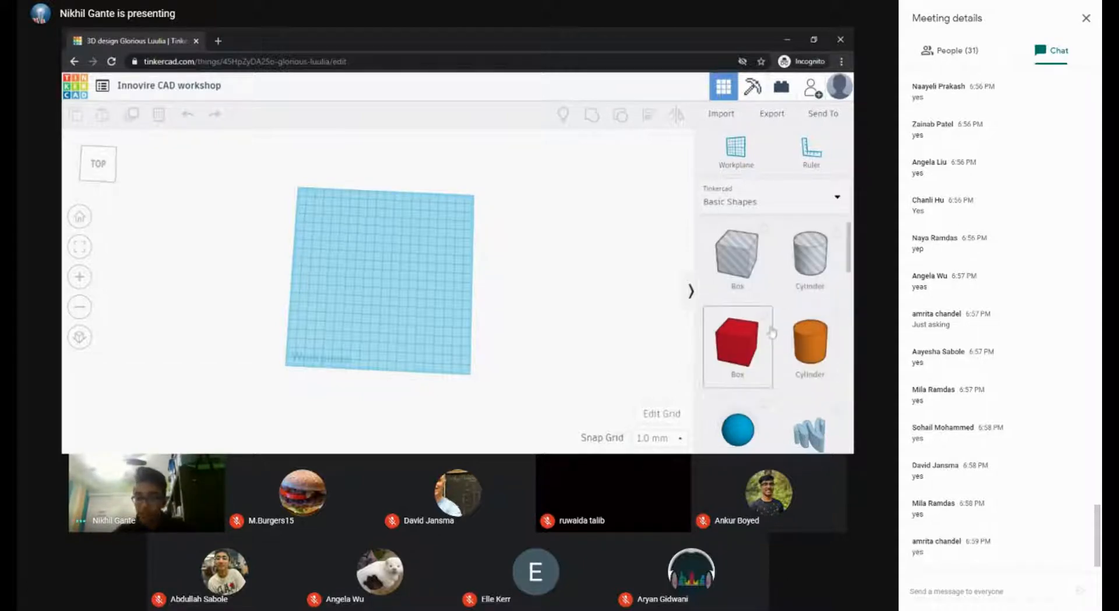
scroll(816, 309, "down", 1)
scroll(824, 317, "down", 4)
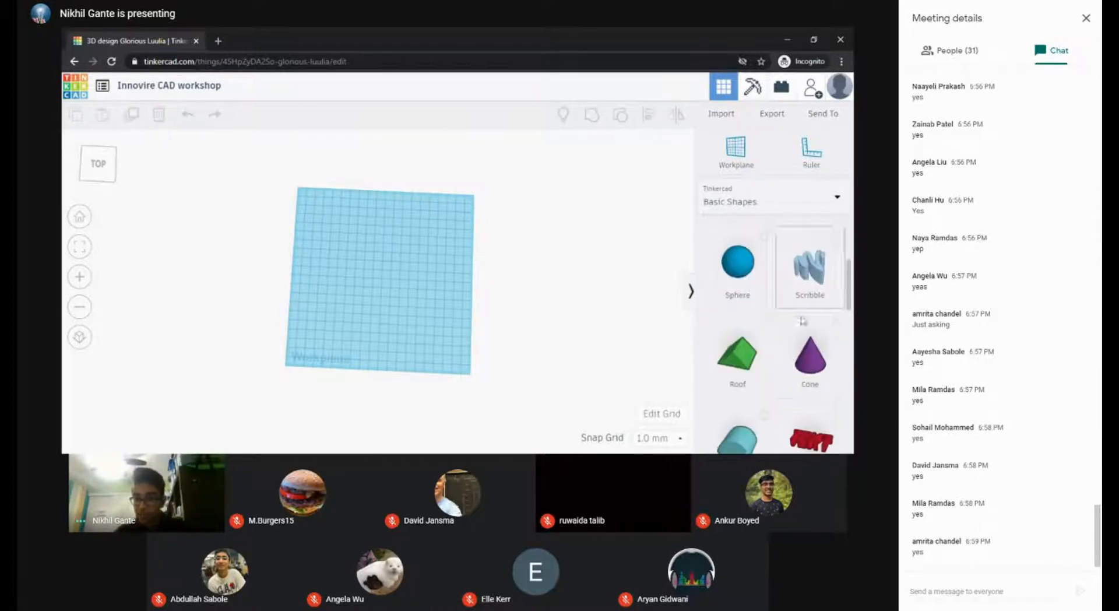
scroll(810, 327, "down", 5)
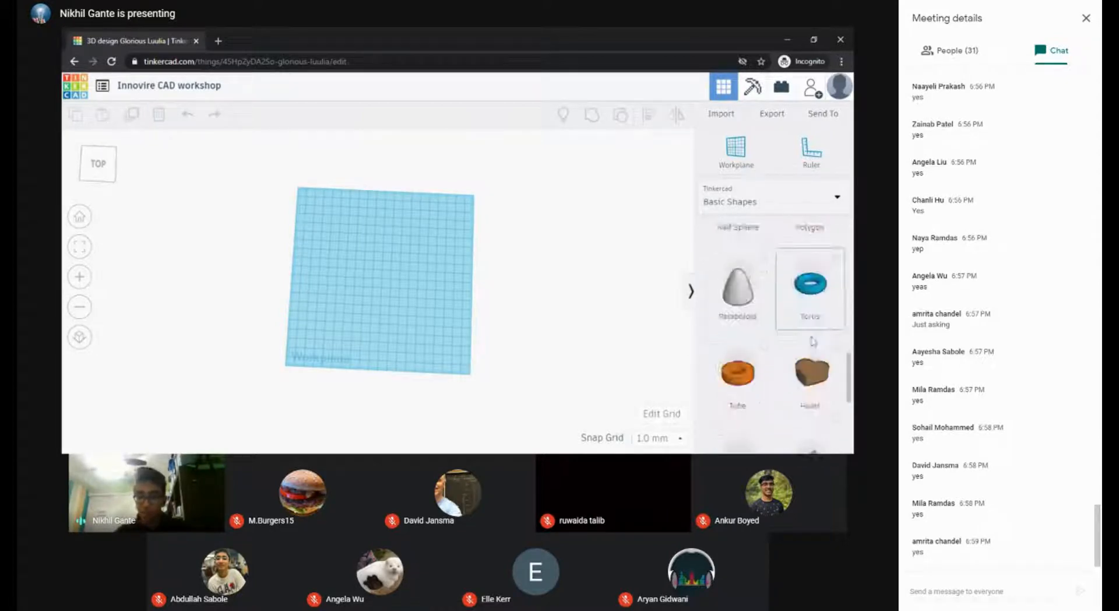
scroll(805, 333, "up", 5)
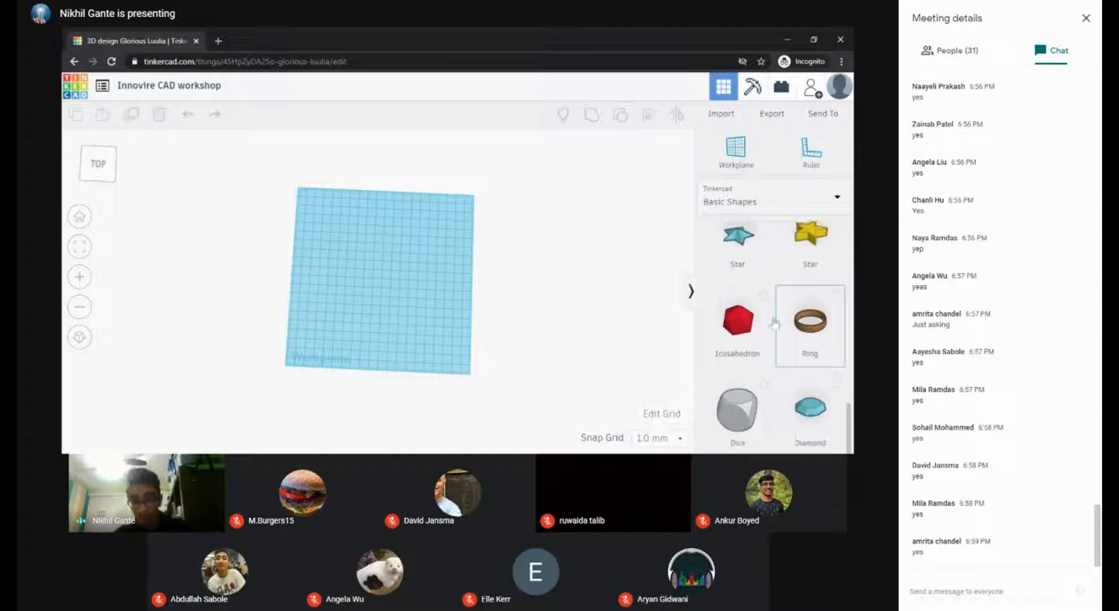
scroll(786, 337, "up", 4)
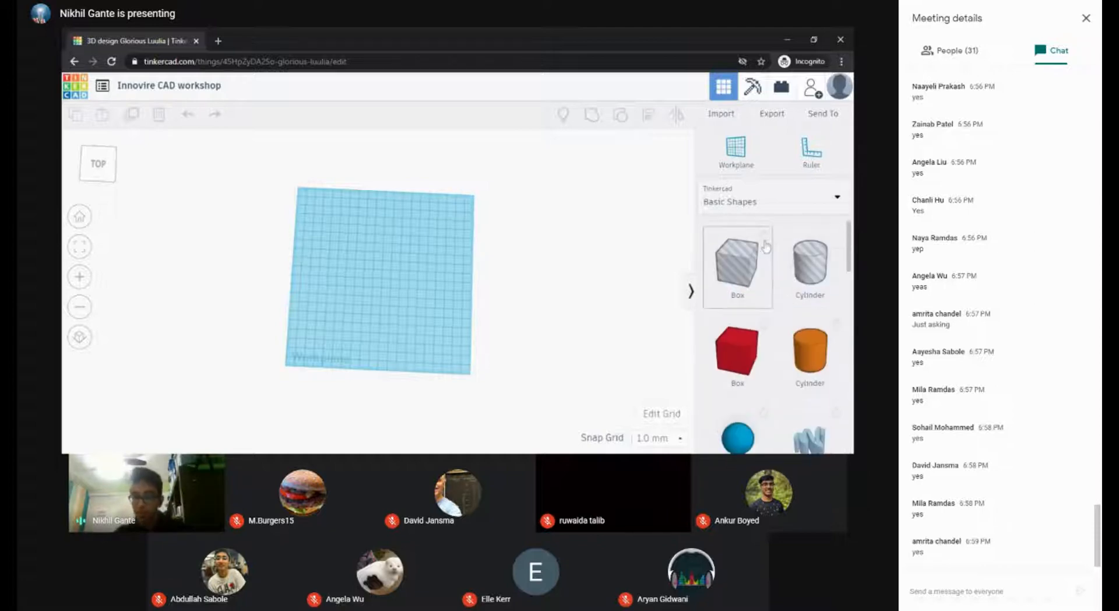
left_click(761, 201)
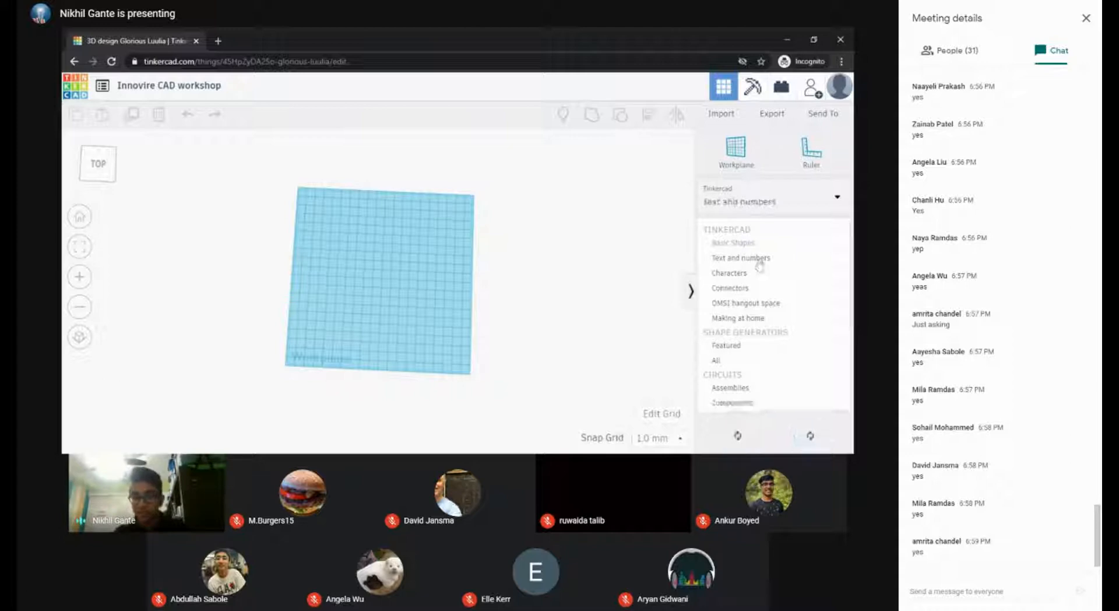
Step: Browse the Text and numbers, Connectors and Circuits Assemblies library categories
left_click(756, 259)
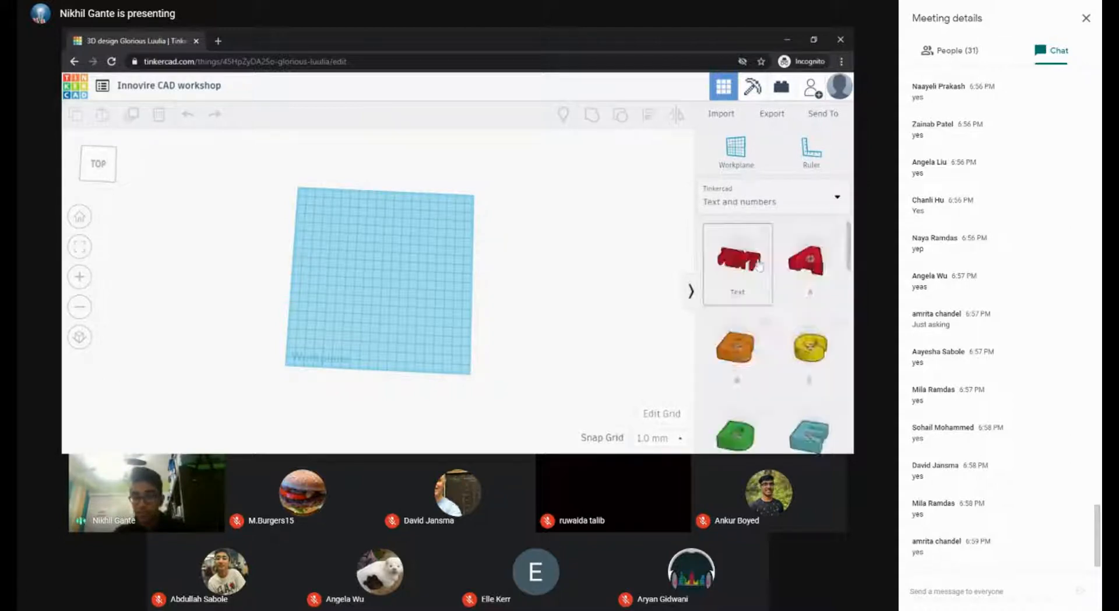
left_click(761, 201)
left_click(758, 290)
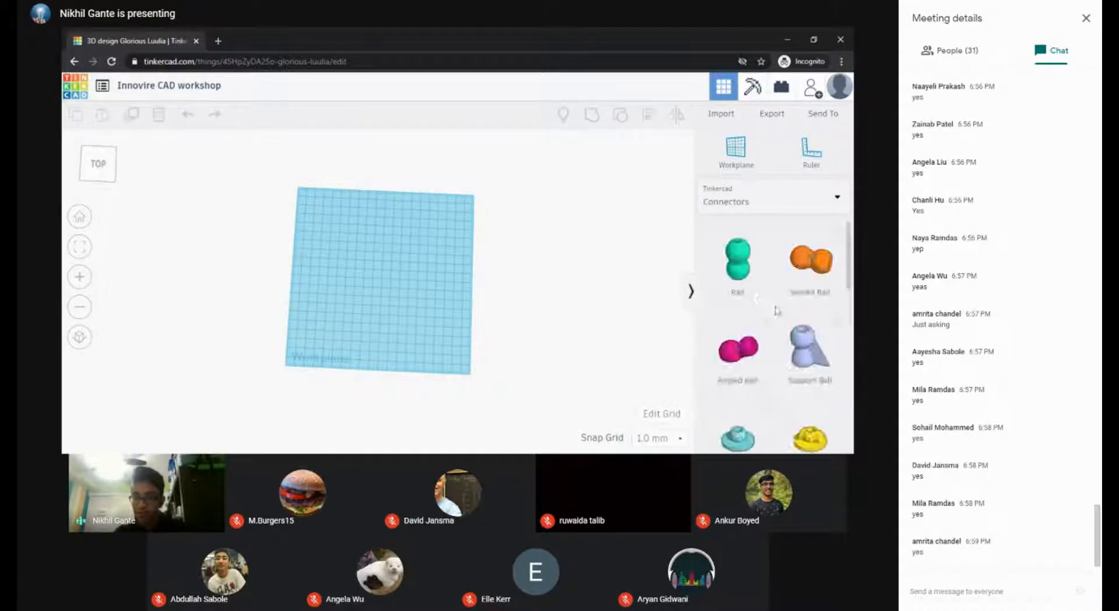
scroll(774, 303, "down", 3)
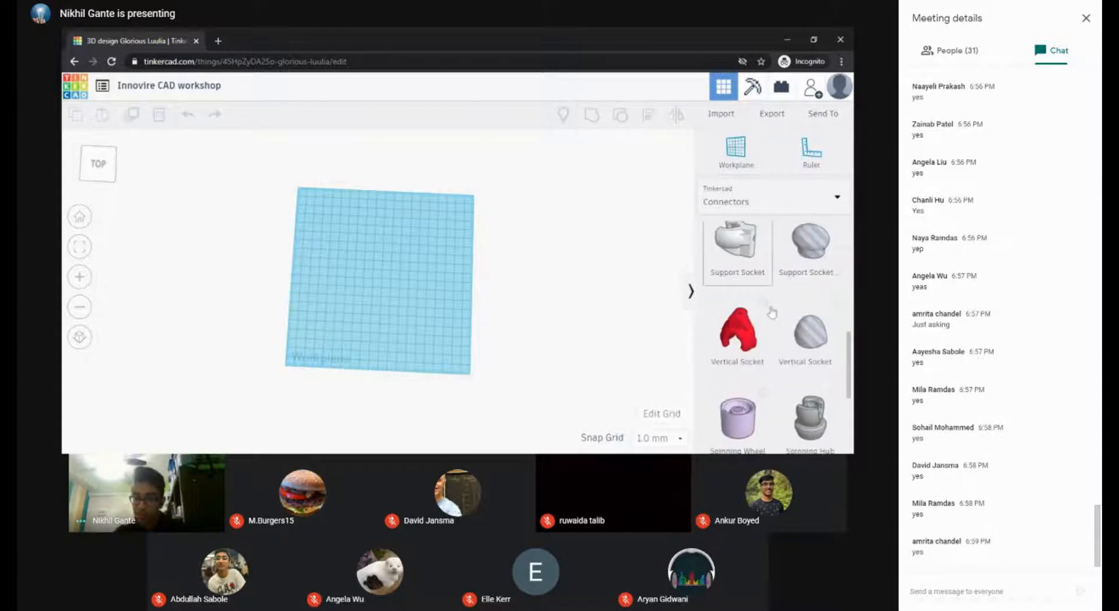
left_click(740, 201)
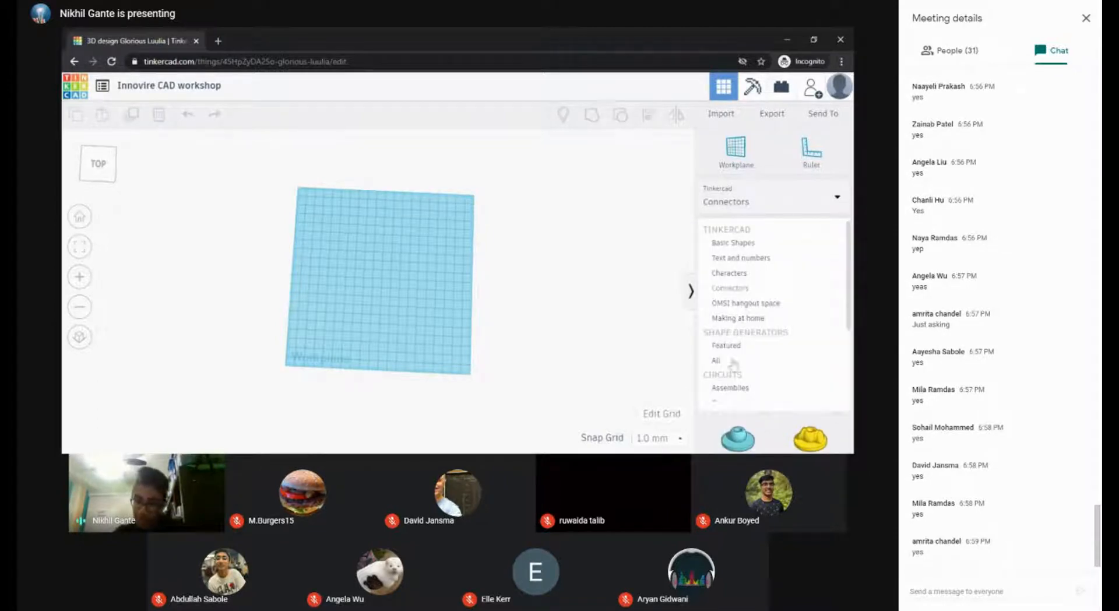
scroll(734, 363, "down", 2)
left_click(738, 273)
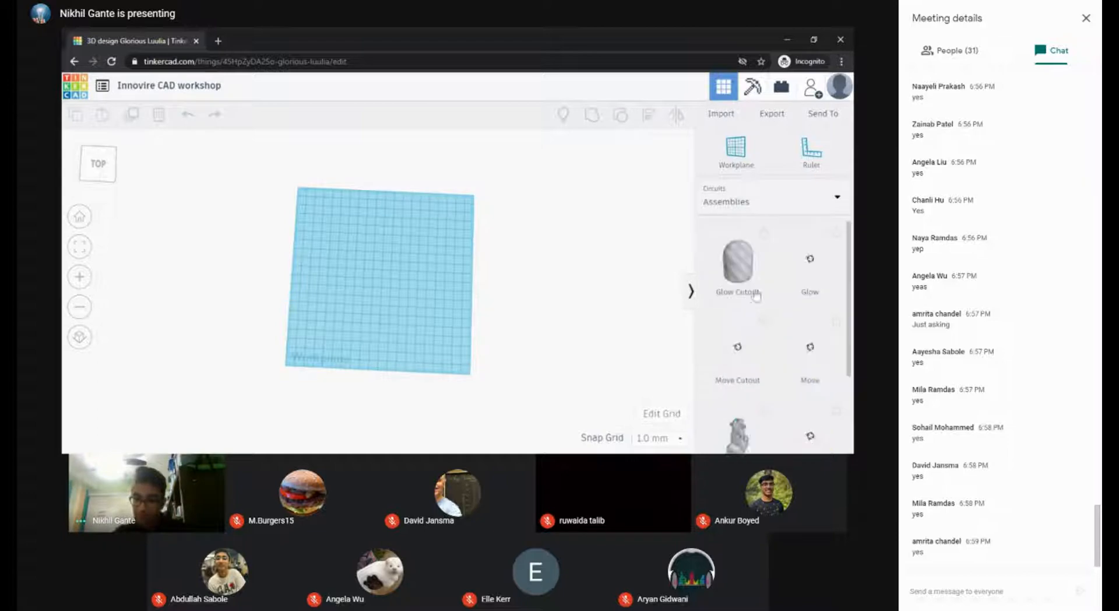
Step: Switch back to Connectors, then to Circuits Components, and scroll to the Servo Motor
left_click(733, 213)
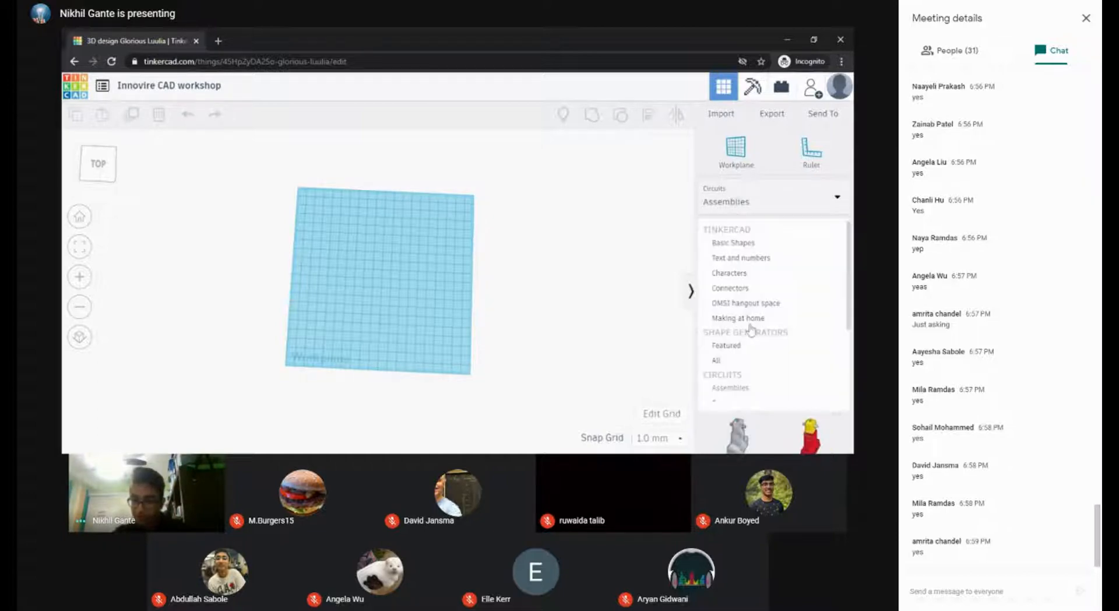
left_click(739, 296)
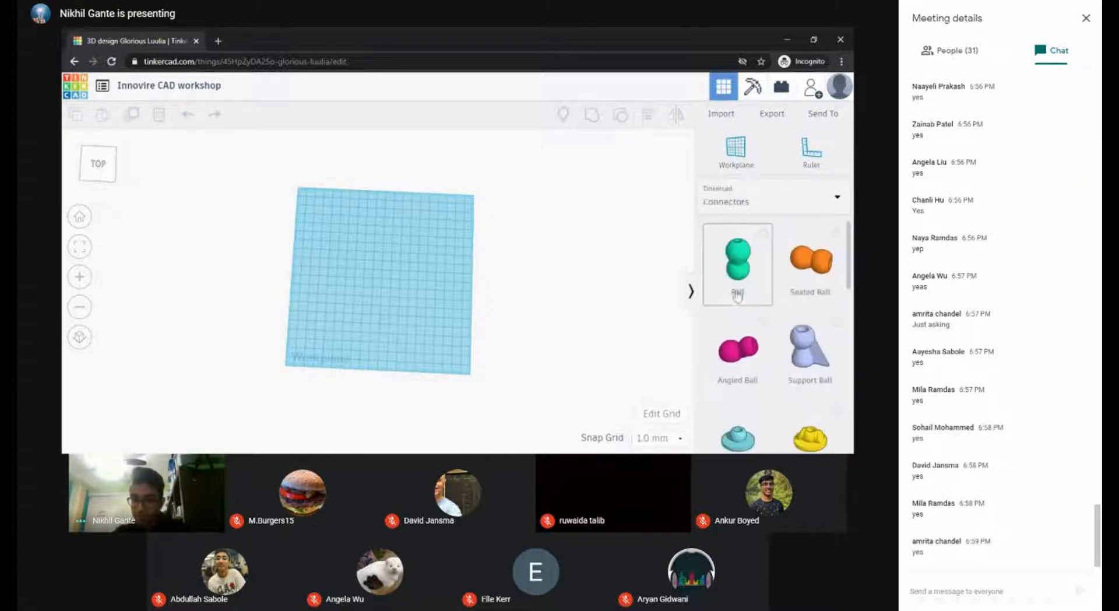
left_click(733, 214)
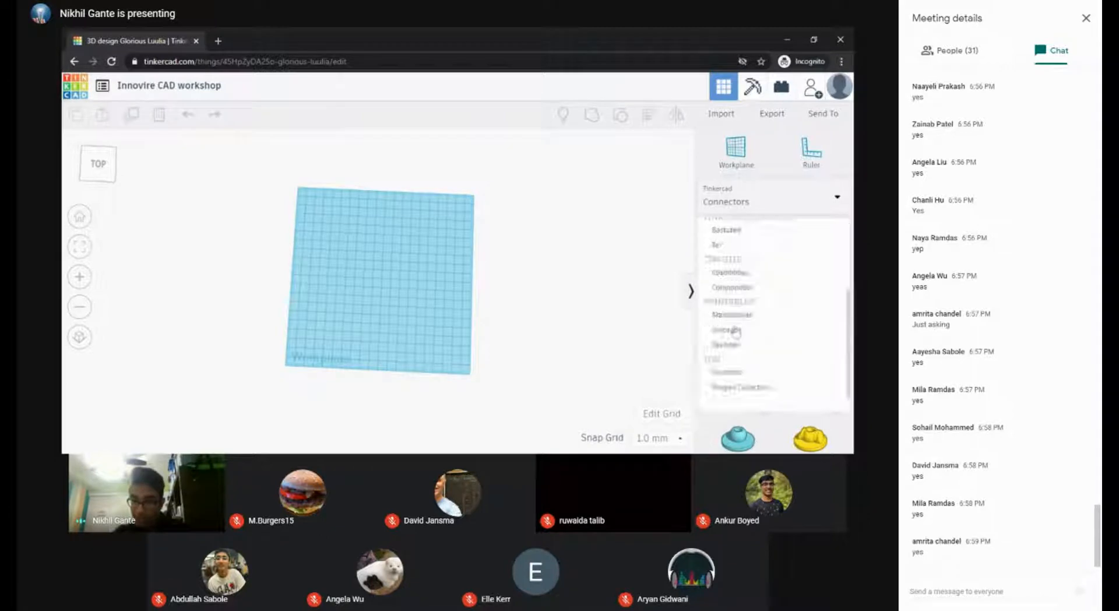
left_click(737, 289)
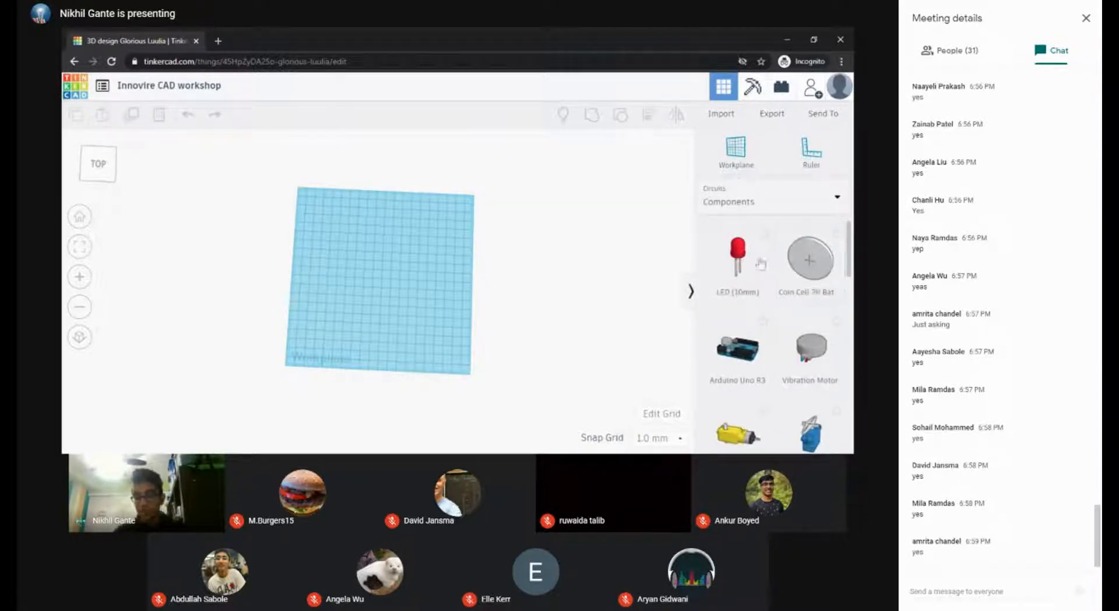
scroll(811, 361, "down", 1)
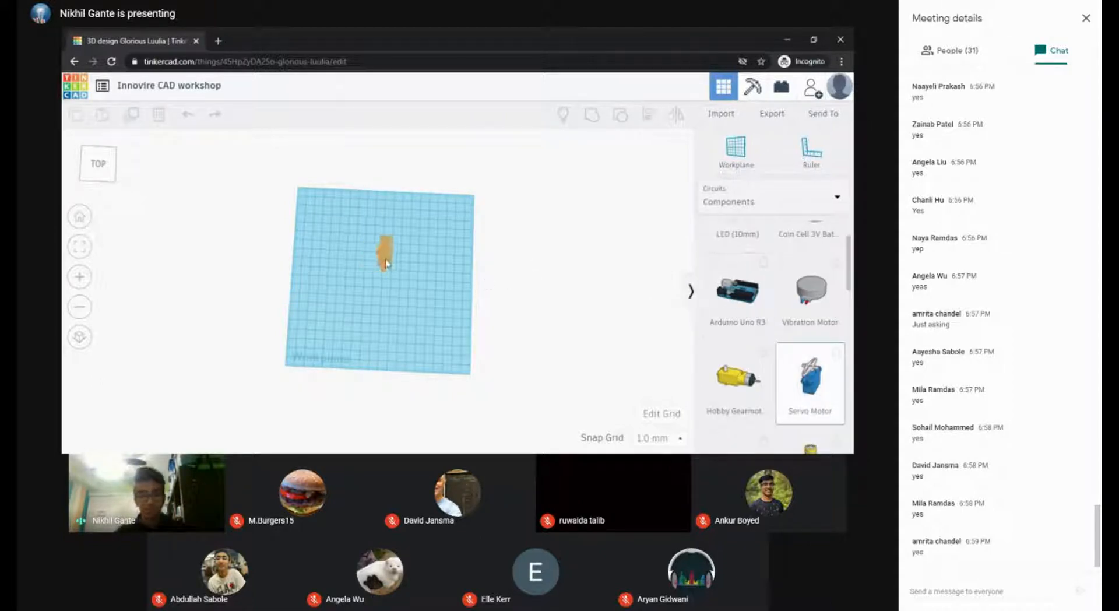
Step: Drop a Servo Motor near the workplane centre and pan the view around it
left_click(388, 256)
middle_click_drag(431, 285, 478, 329)
right_click_drag(529, 317, 517, 285)
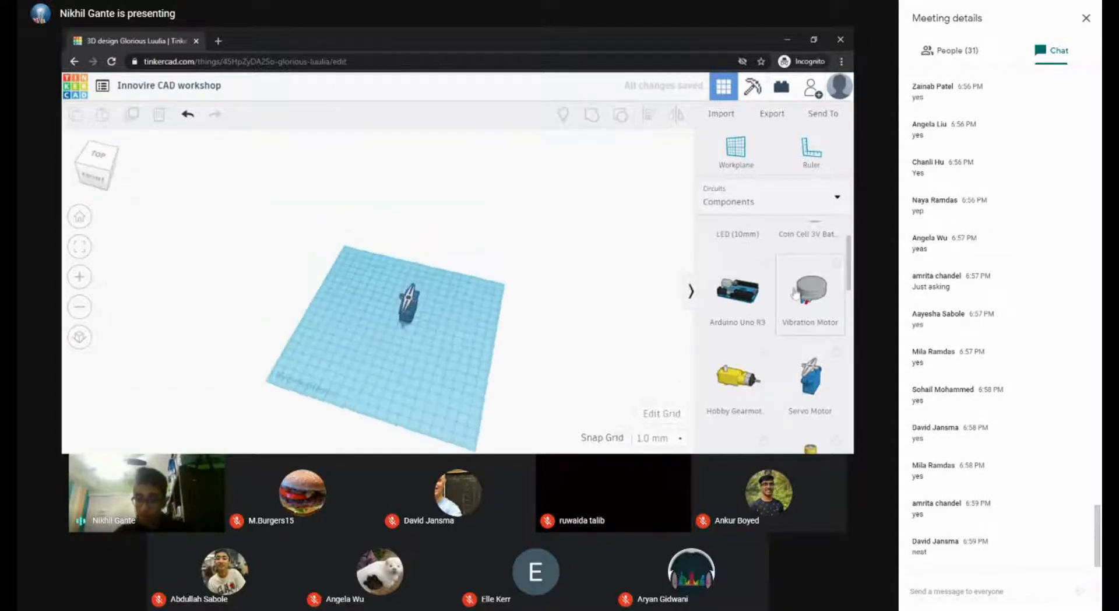
Step: Zoom in and out on the servo motor, then select it and delete it
scroll(807, 298, "down", 1)
scroll(772, 333, "up", 1)
scroll(787, 308, "down", 1)
scroll(788, 308, "down", 1)
scroll(758, 317, "up", 2)
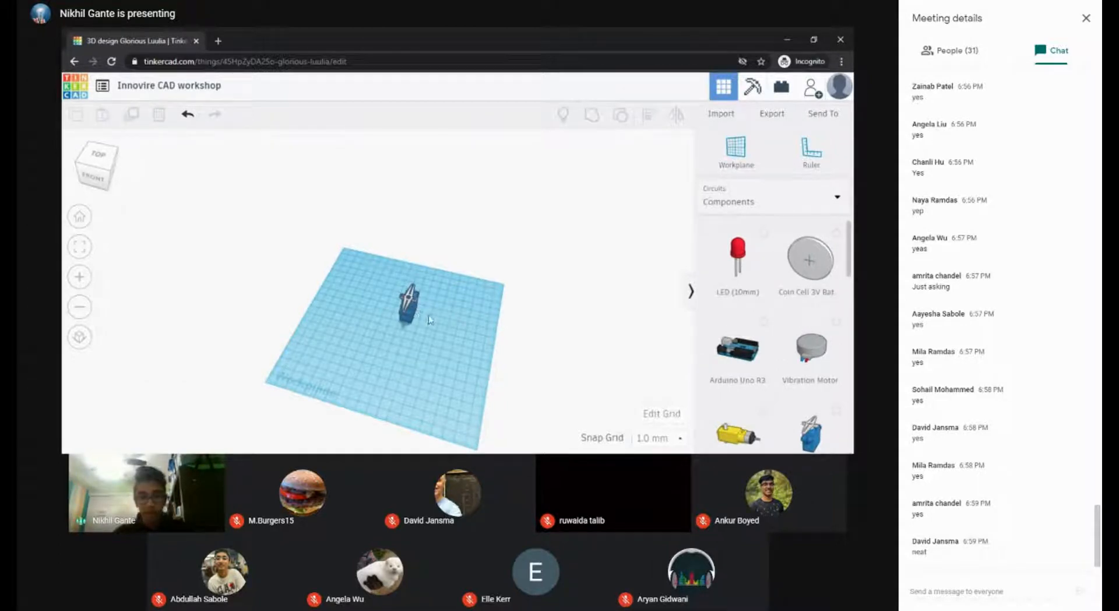
scroll(429, 320, "up", 3)
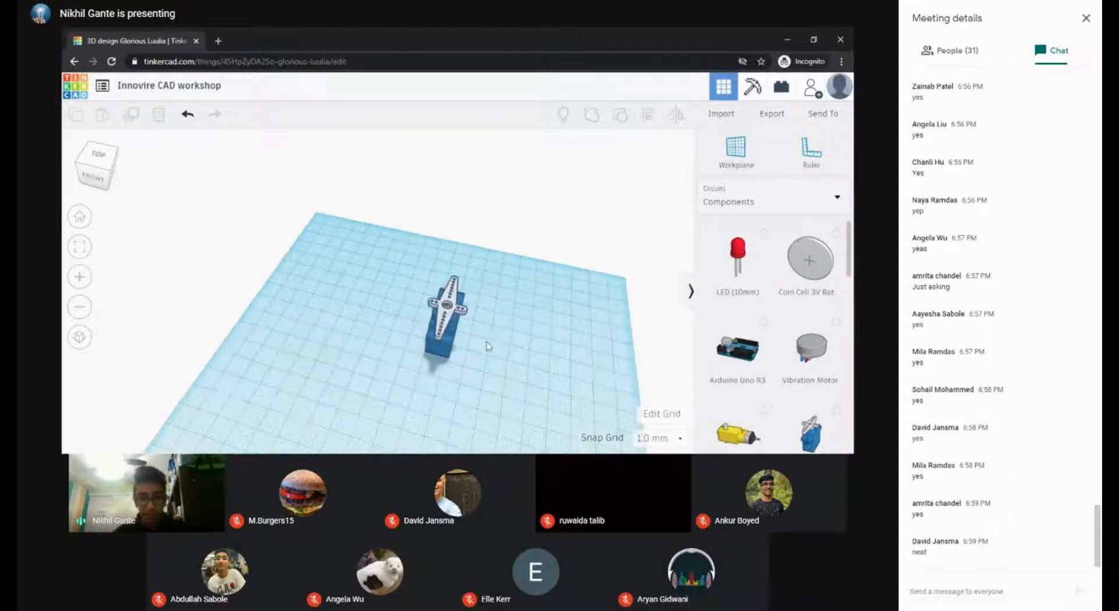
scroll(495, 322, "up", 3)
scroll(478, 289, "down", 1)
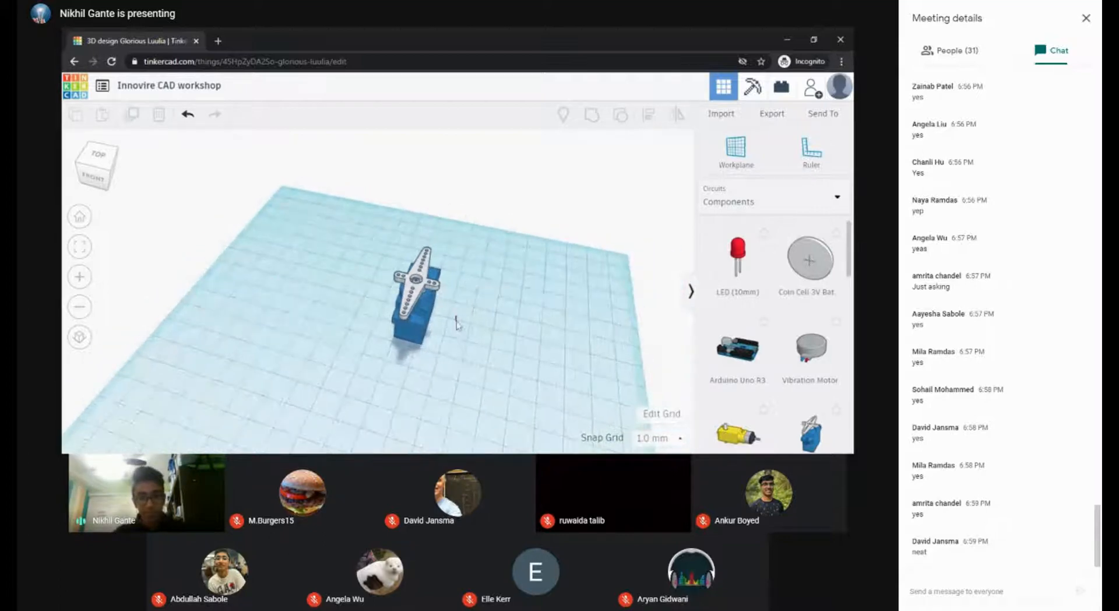
left_click(426, 299)
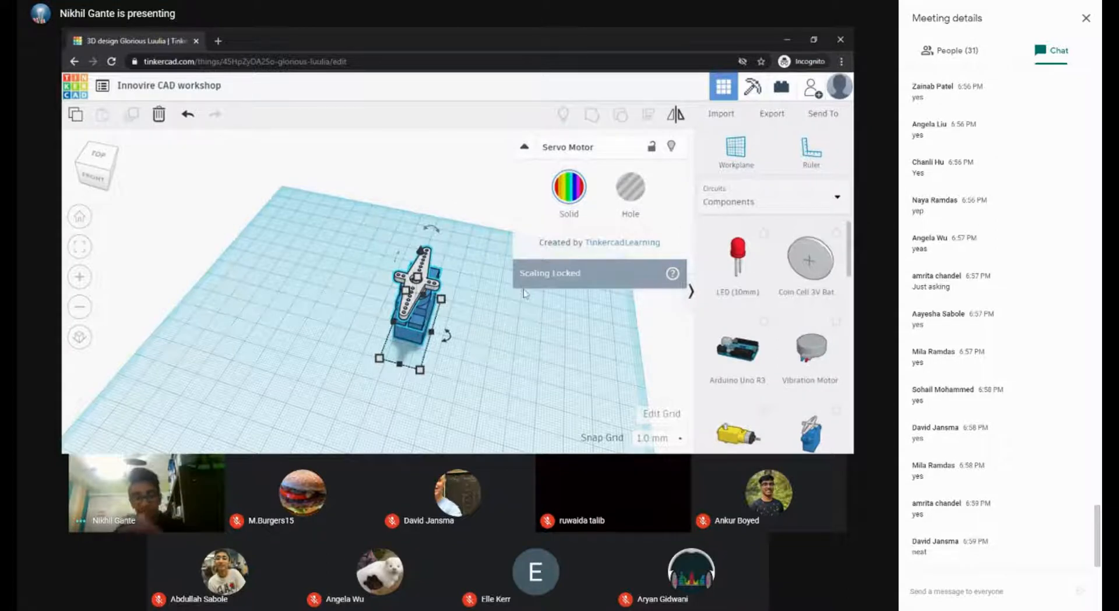
key("Delete")
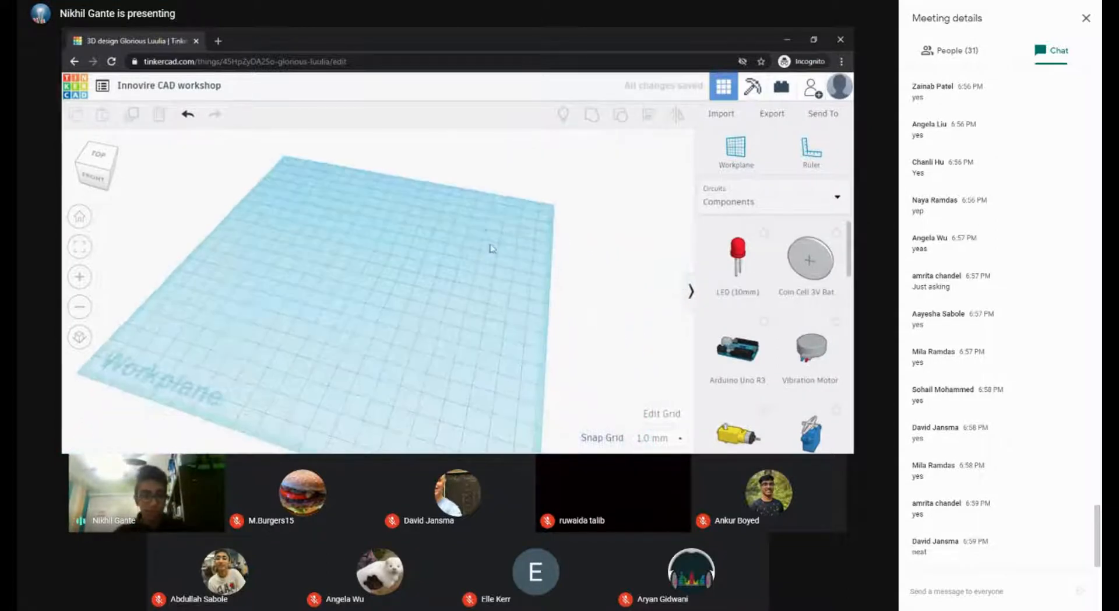
Step: Switch the workplane to a top-down view and browse the Basic Shapes collection
middle_click_drag(492, 248, 532, 296)
right_click_drag(518, 289, 554, 362)
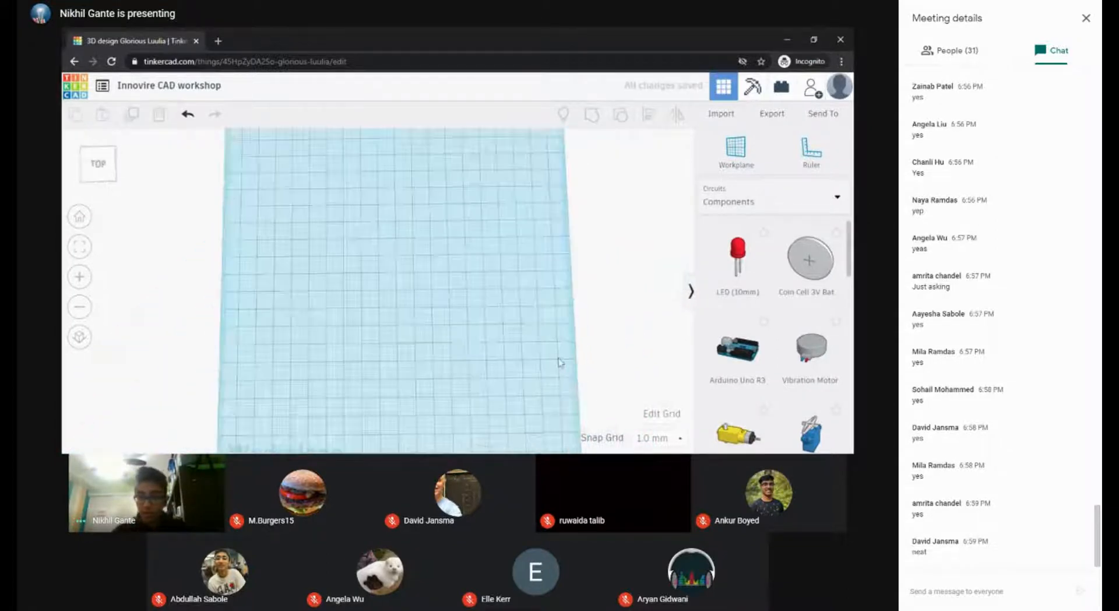
left_click(765, 207)
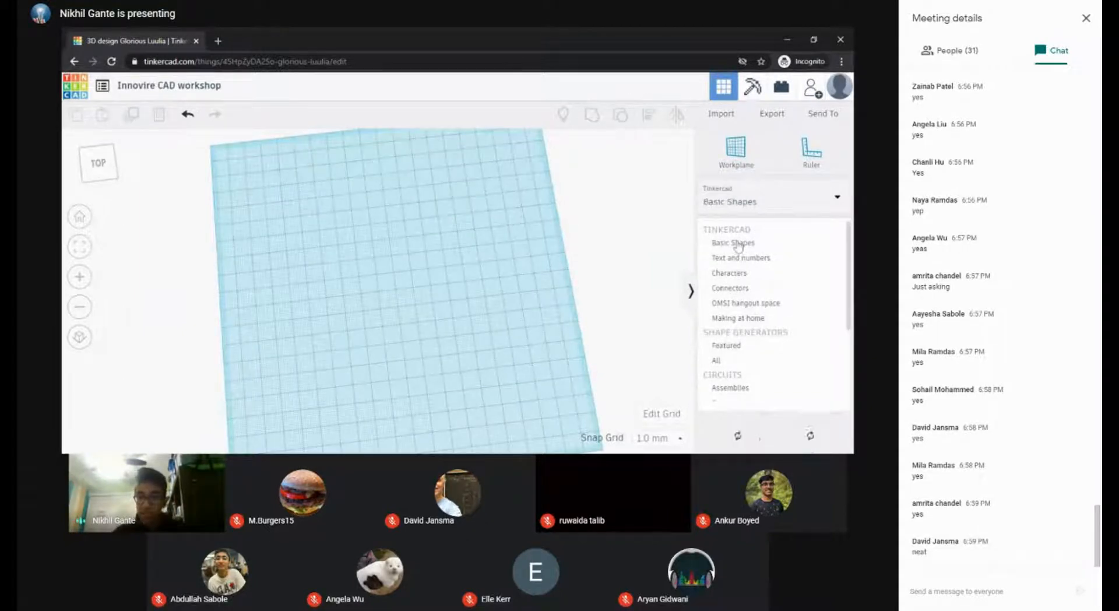
left_click(735, 243)
scroll(502, 217, "down", 3)
scroll(502, 214, "down", 2)
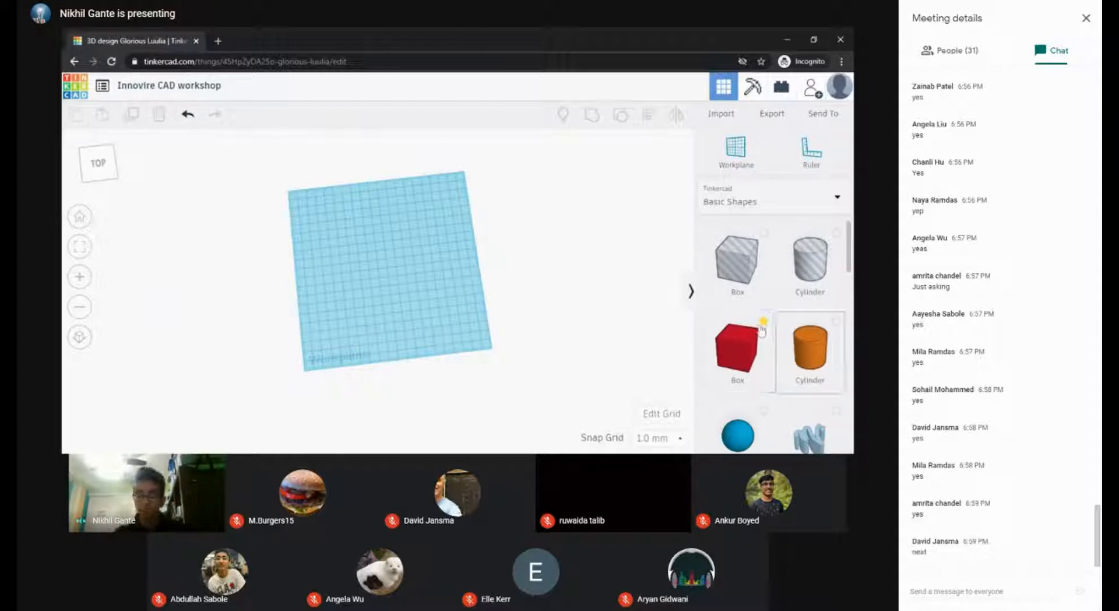
Step: Look through the Favorites collection, then return to Basic Shapes
left_click(782, 194)
scroll(729, 348, "down", 3)
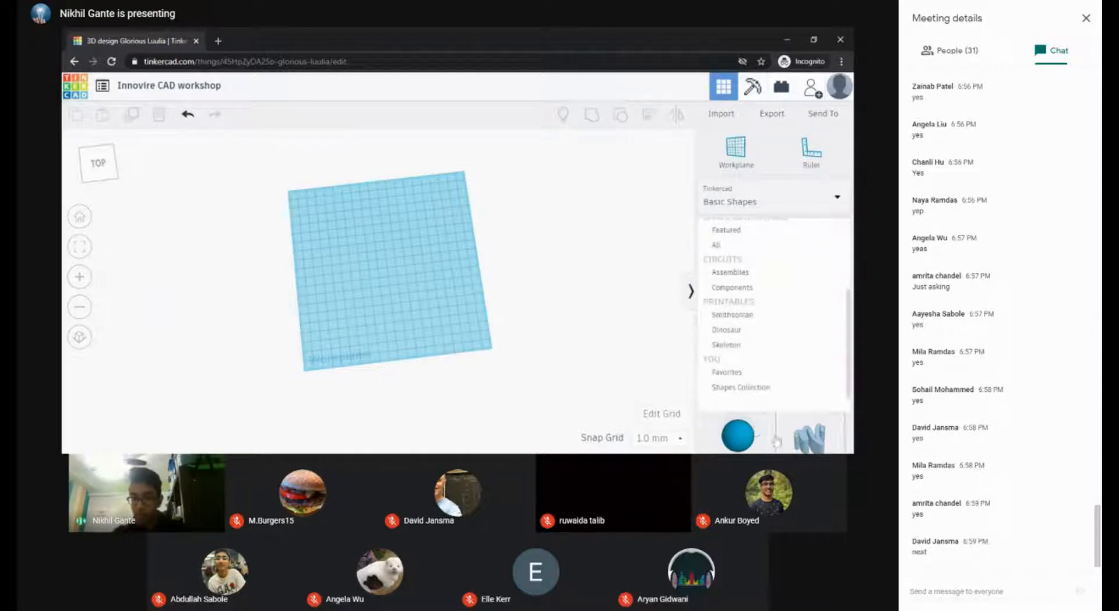
left_click(730, 373)
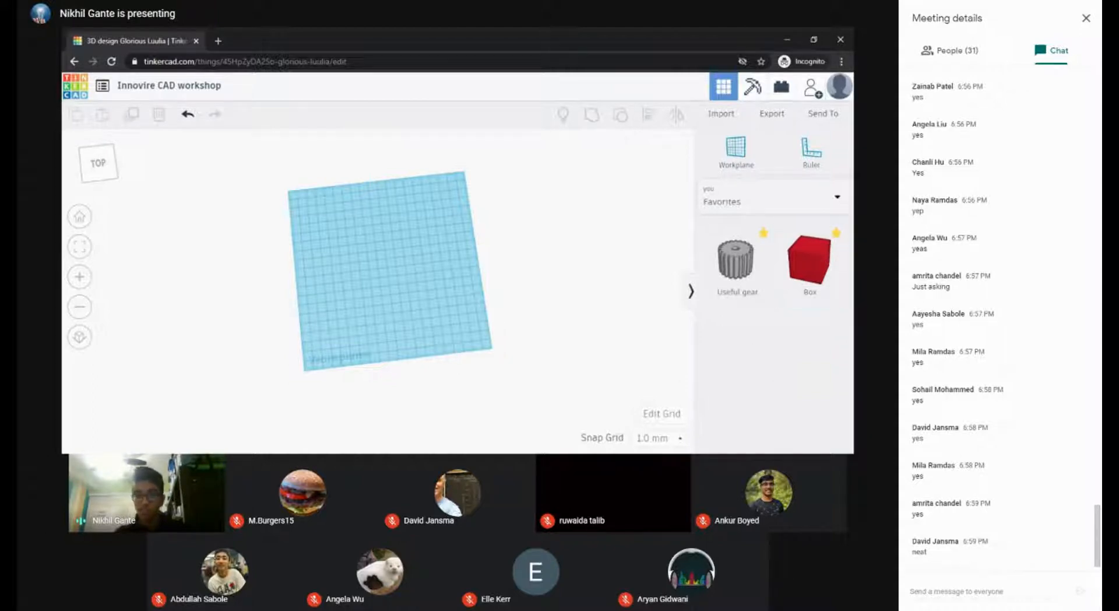
left_click(767, 201)
left_click(750, 244)
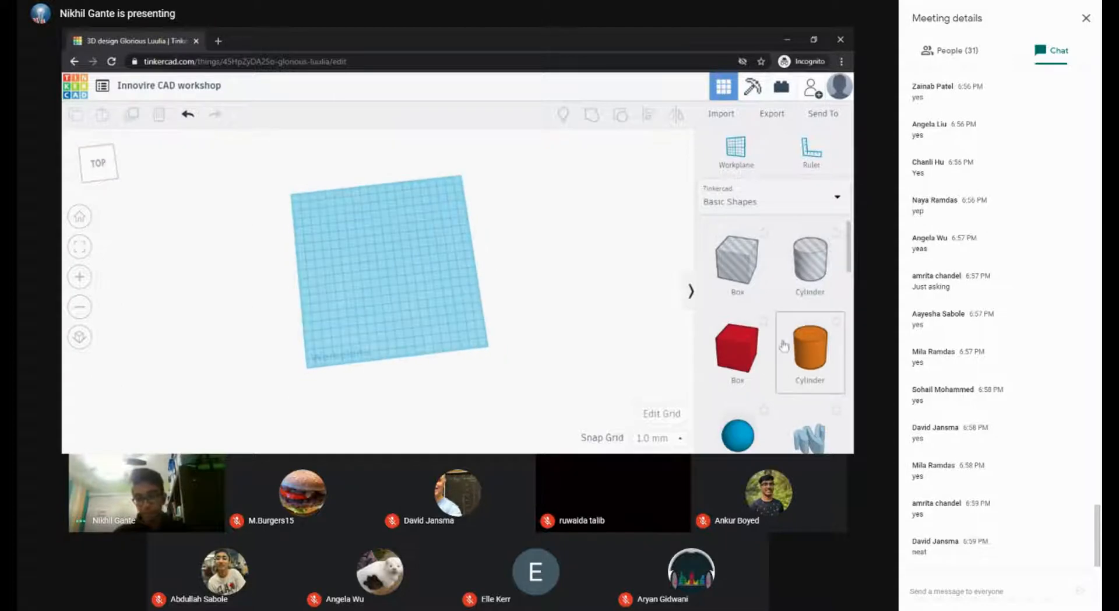
Step: Drag a red Box onto the workplane centre and zoom in on it
left_click_drag(737, 349, 383, 249)
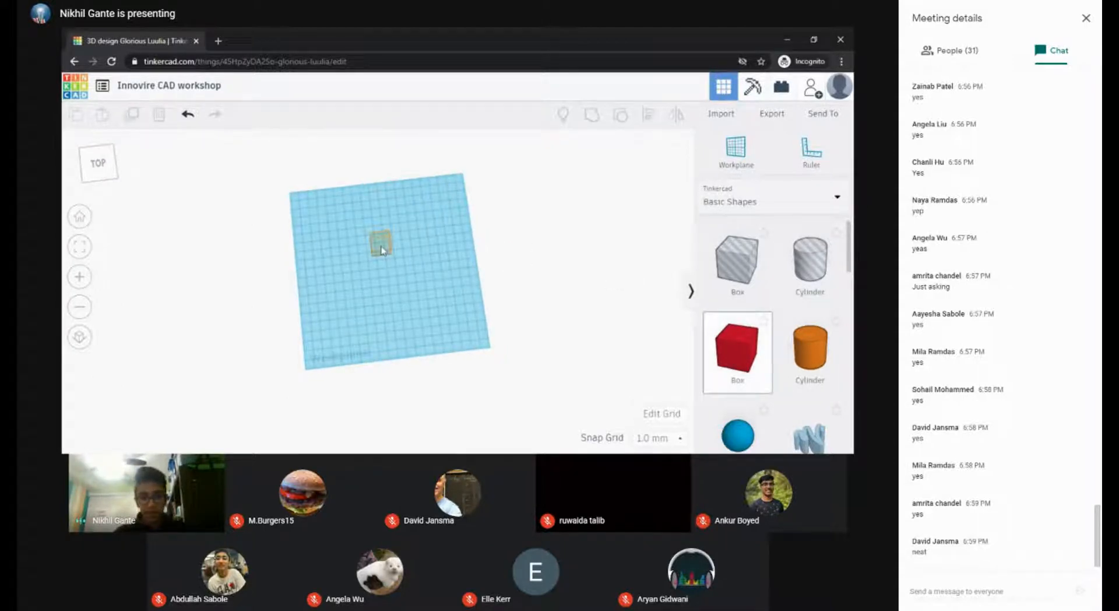
left_click(381, 247)
middle_click_drag(435, 260, 413, 300)
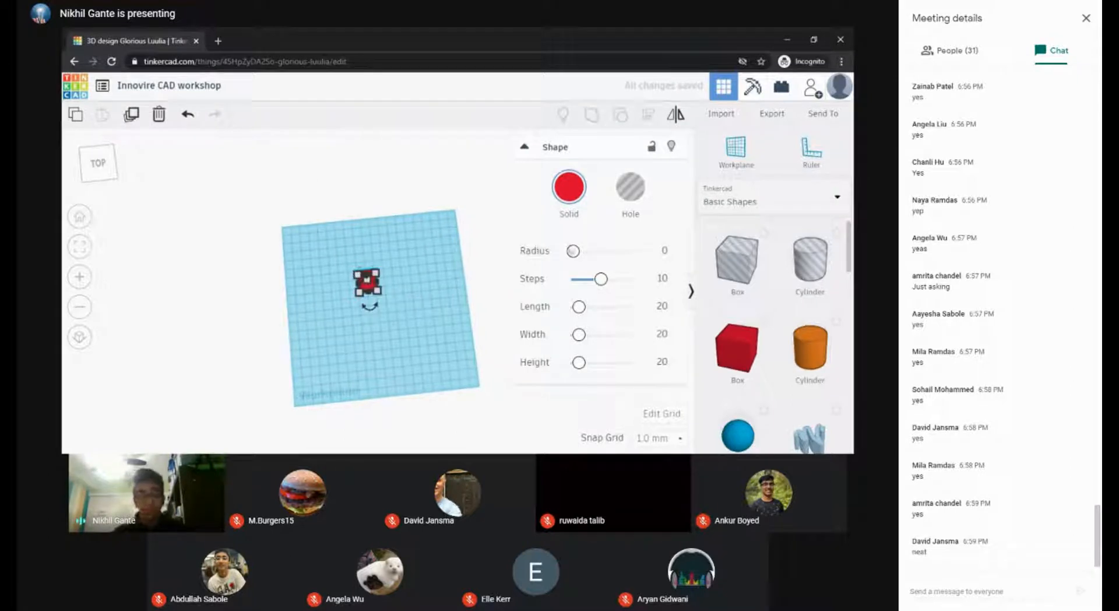
scroll(378, 289, "up", 2)
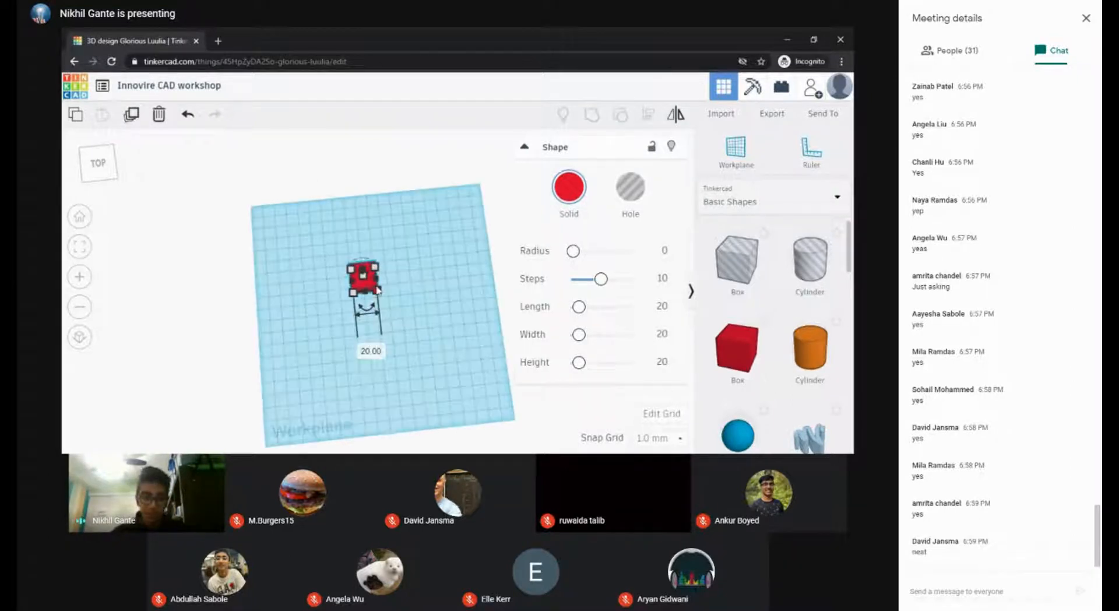
scroll(378, 290, "up", 3)
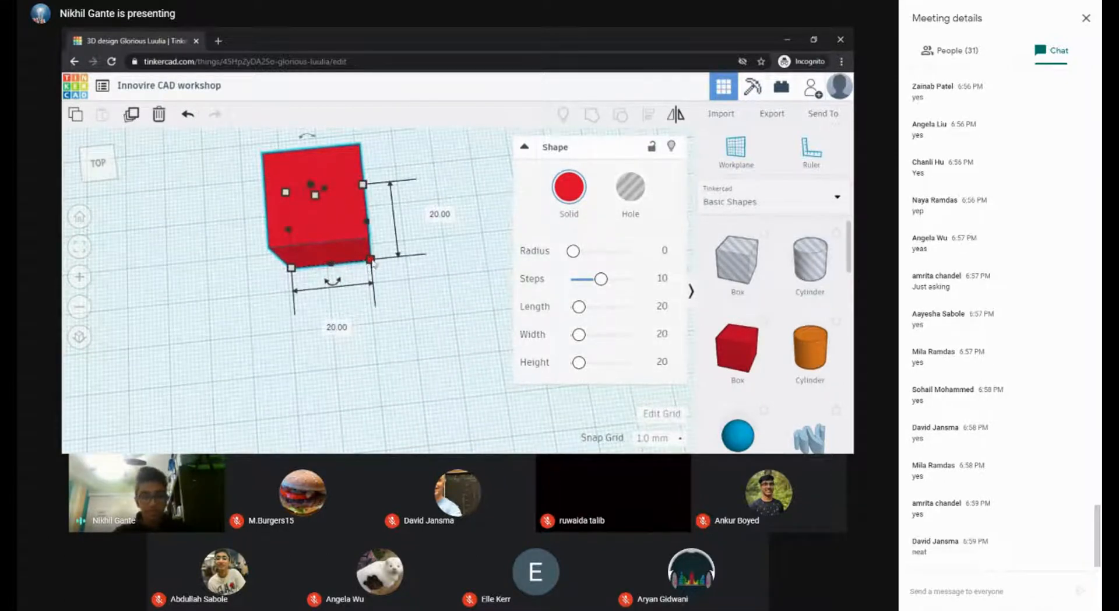
Step: Change the box's length from 20 to 35 mm and its height to 1
left_click(329, 328)
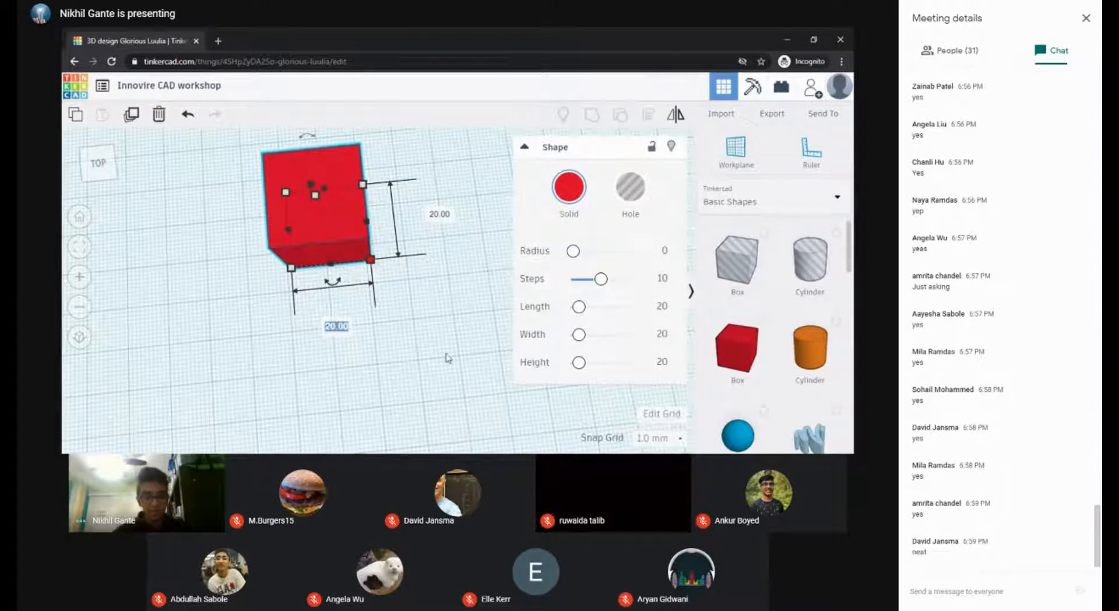
type("35")
key("Return")
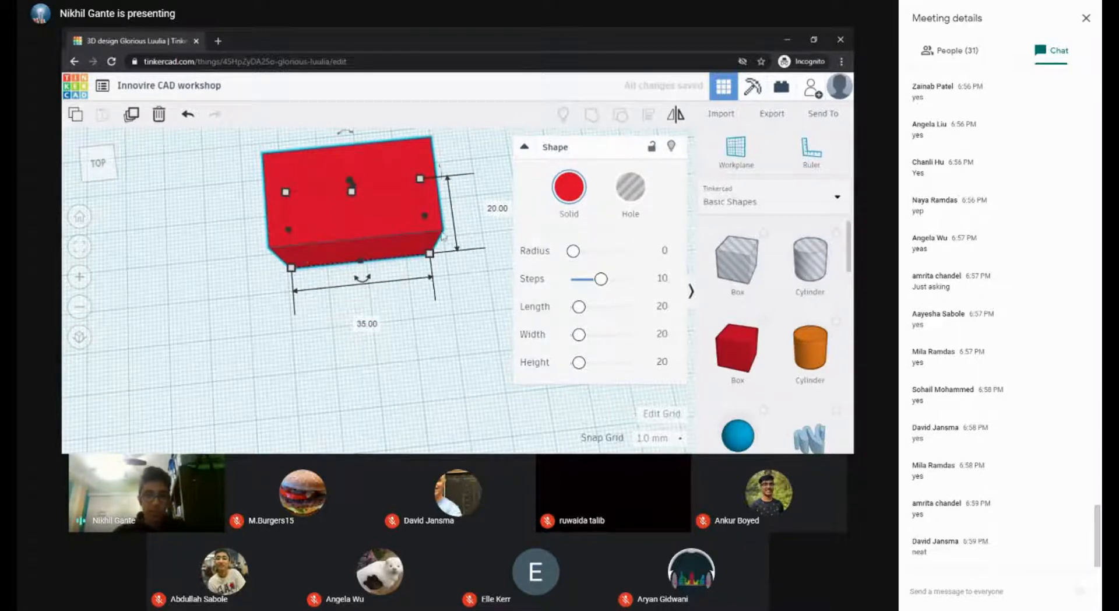
left_click(500, 210)
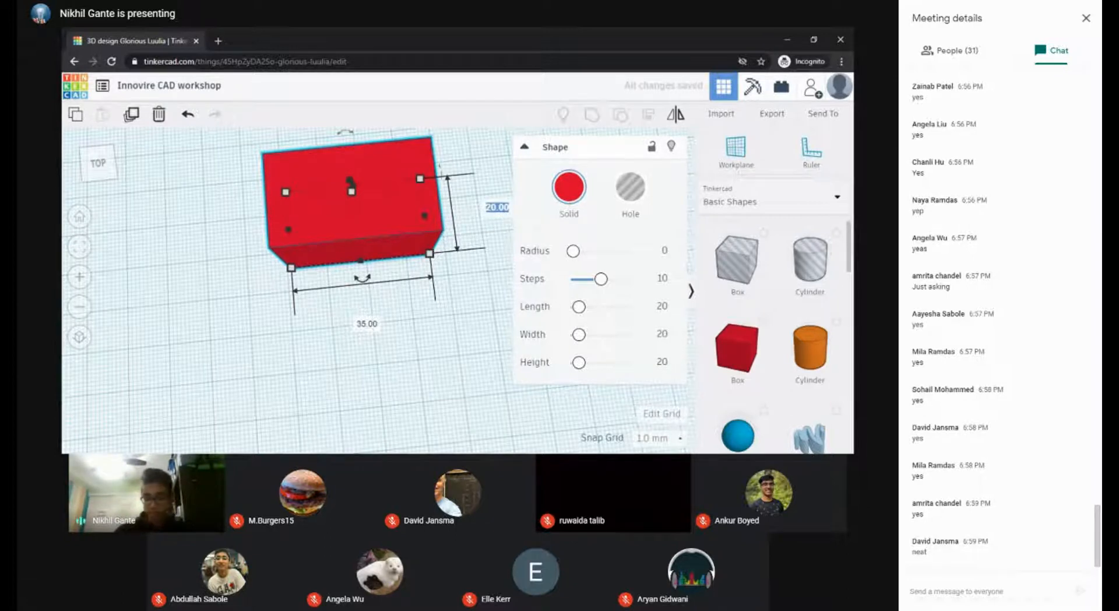
type("10")
key("Return")
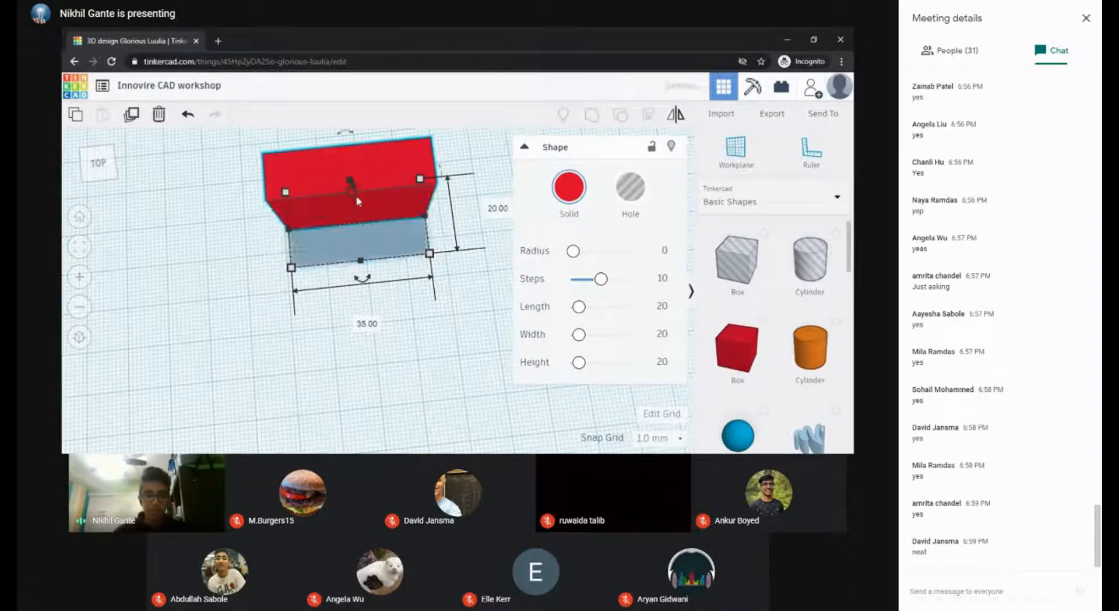
Step: Stretch the box's right end slightly longer and reposition the view
middle_click_drag(400, 213, 399, 270)
scroll(399, 270, "up", 2)
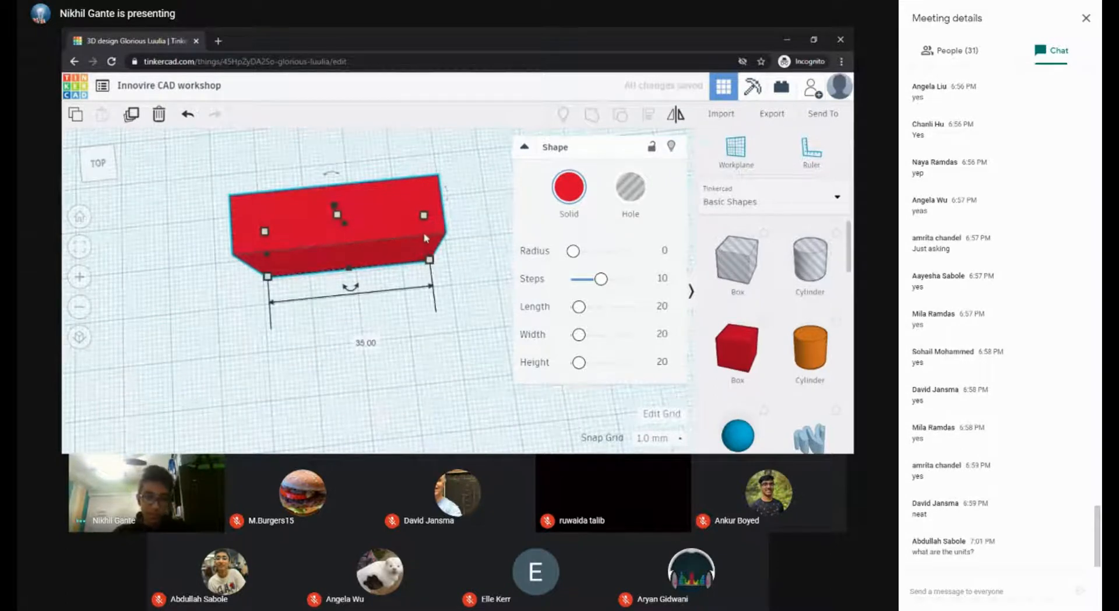
left_click_drag(428, 239, 379, 230)
middle_click_drag(413, 324, 415, 346)
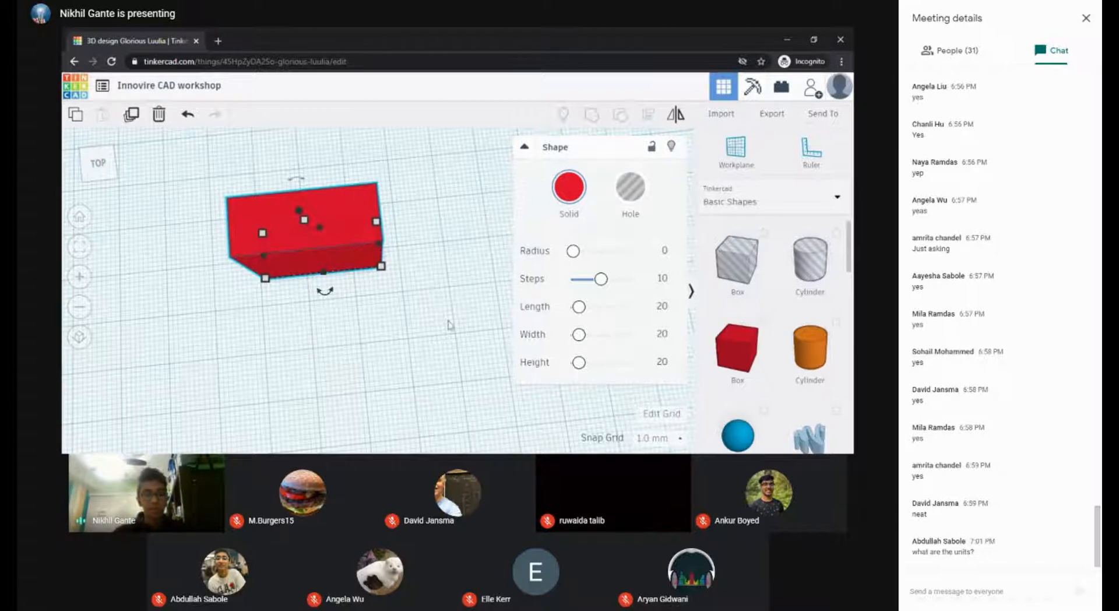
Step: Switch back to the Google Meet window and click around the chat message box
key("alt+Tab")
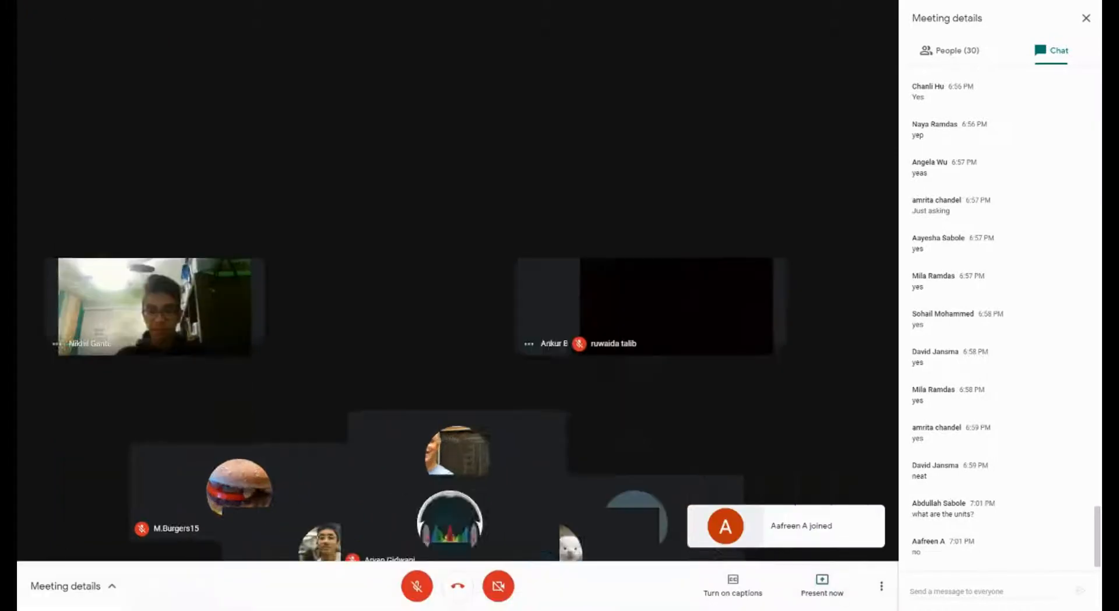
left_click(949, 597)
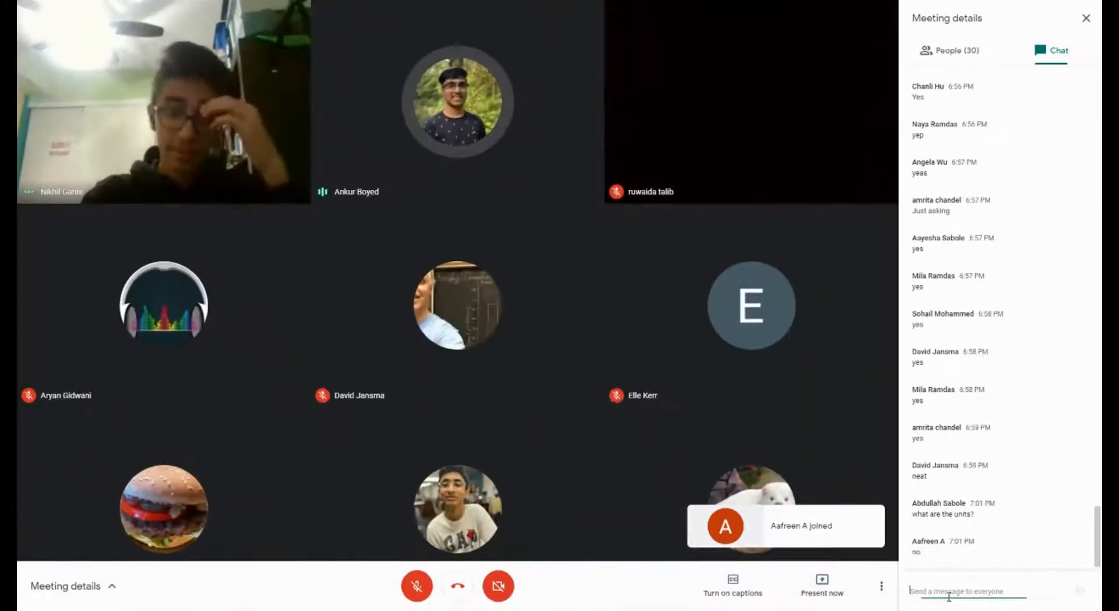
left_click(963, 568)
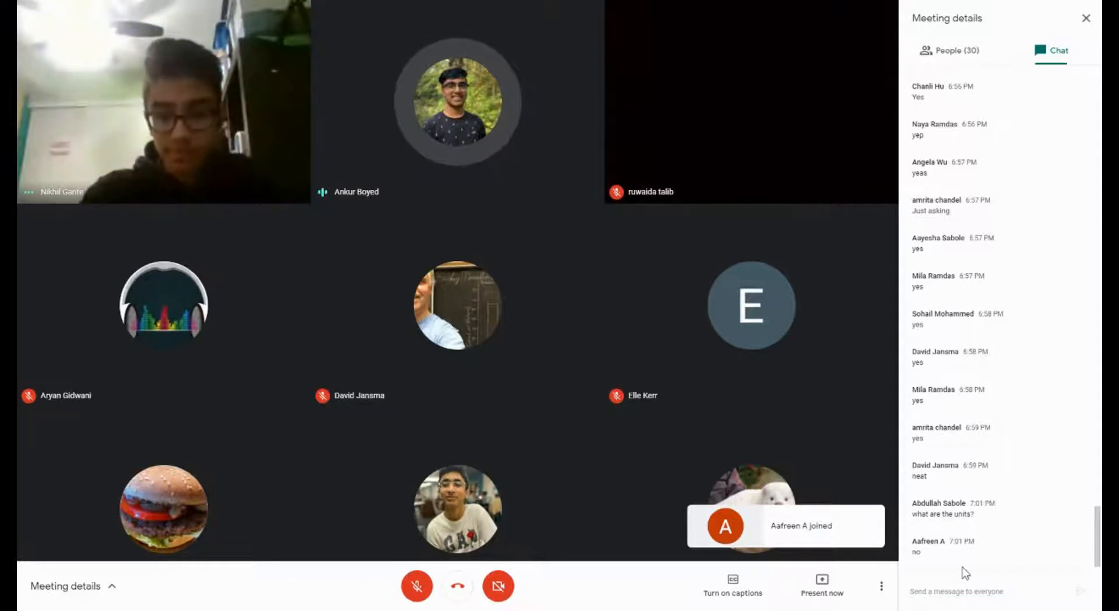
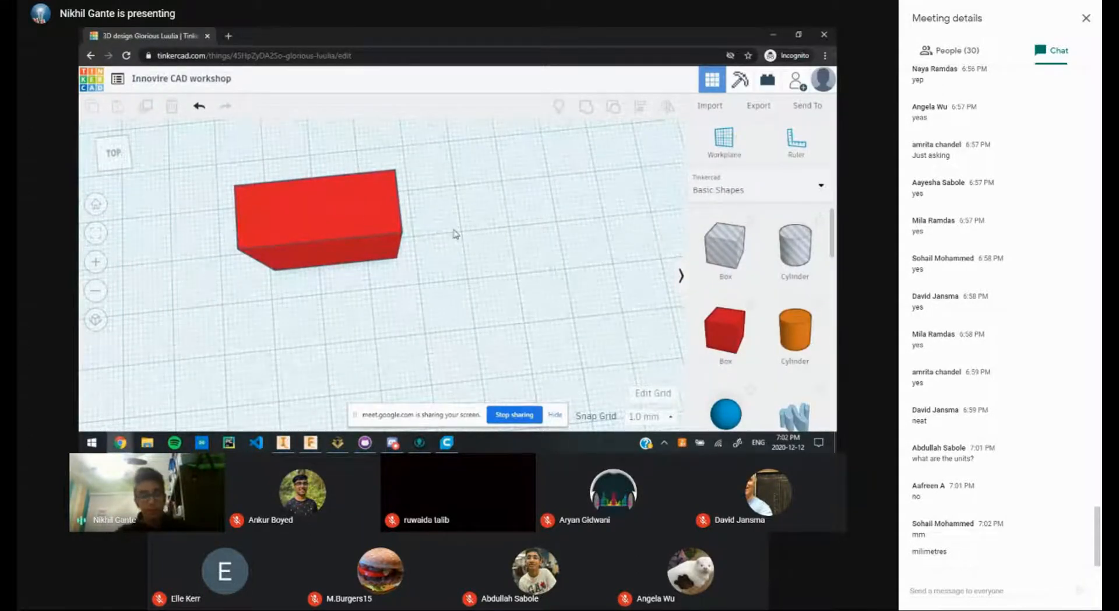
Step: Stretch the red box longer and deeper using its corner handle
left_click(319, 187)
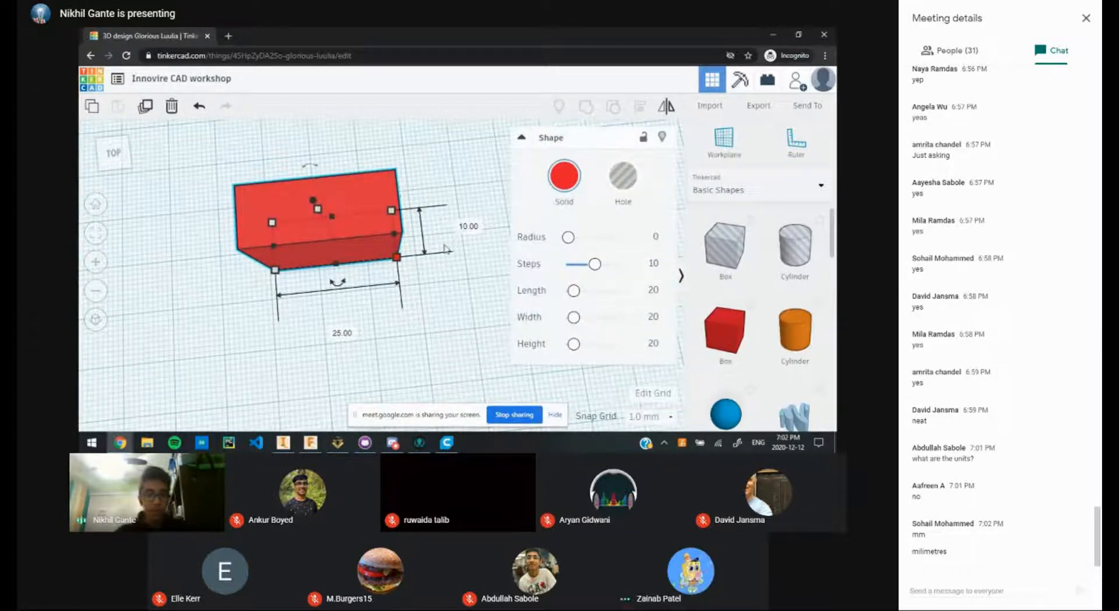
left_click(444, 285)
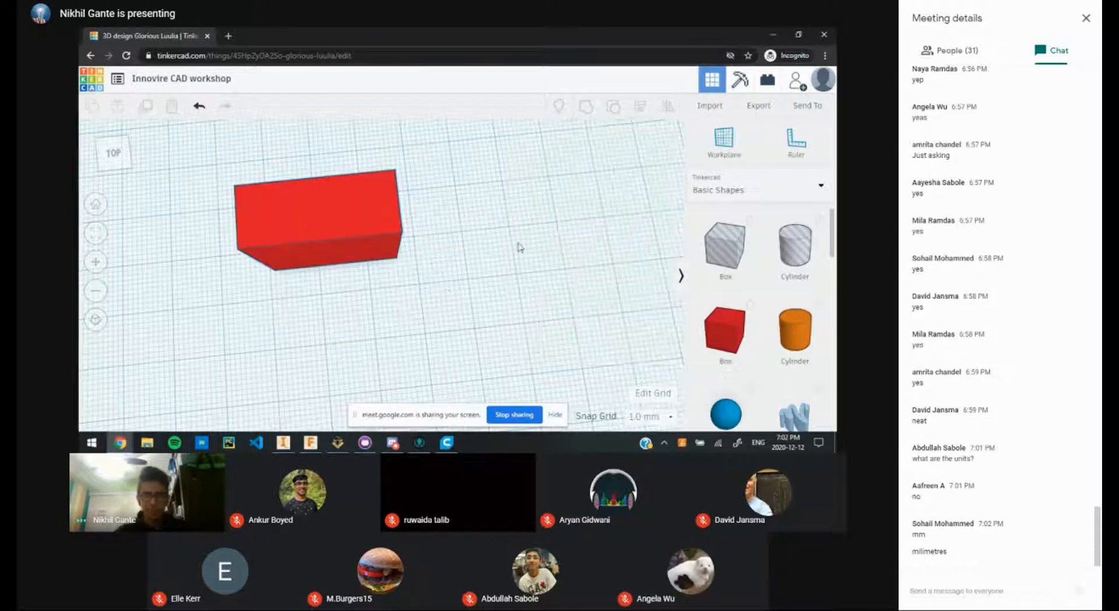
right_click_drag(546, 212, 442, 252)
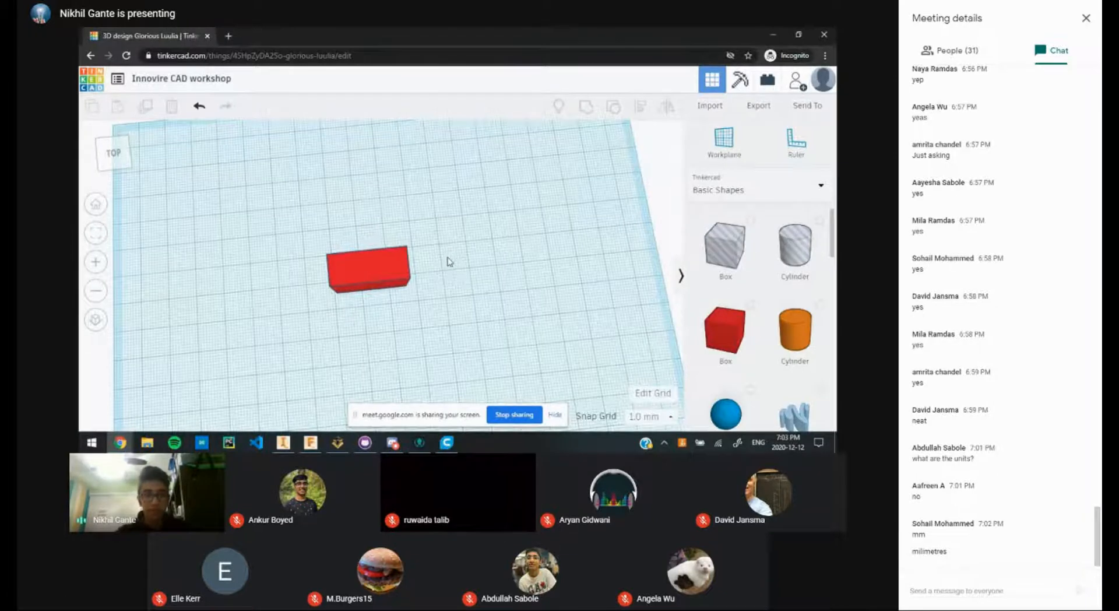
scroll(466, 259, "up", 2)
scroll(568, 263, "down", 4)
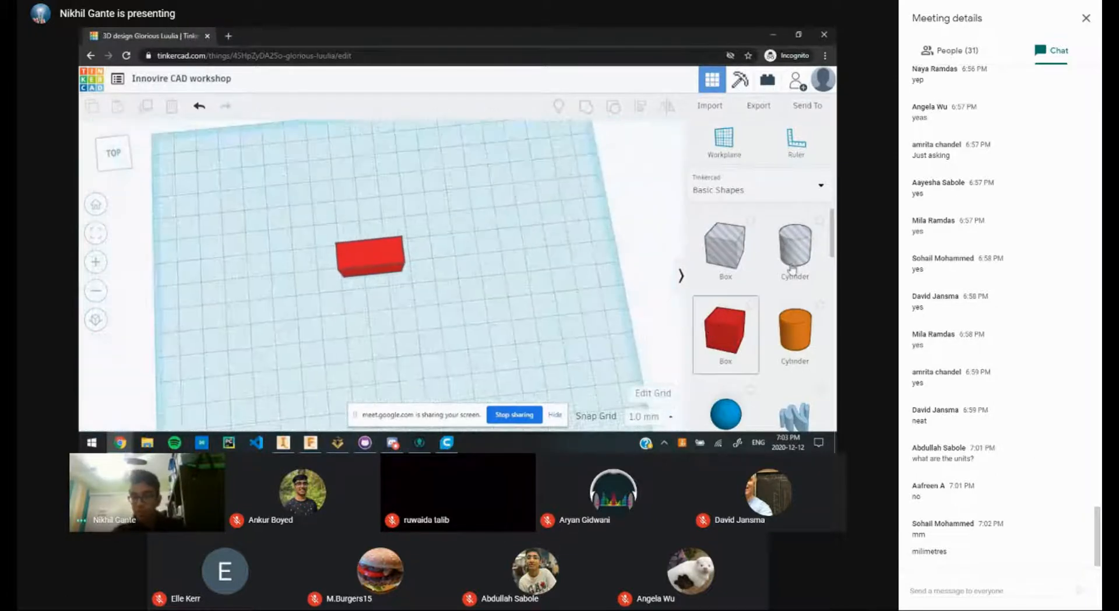
scroll(798, 251, "down", 3)
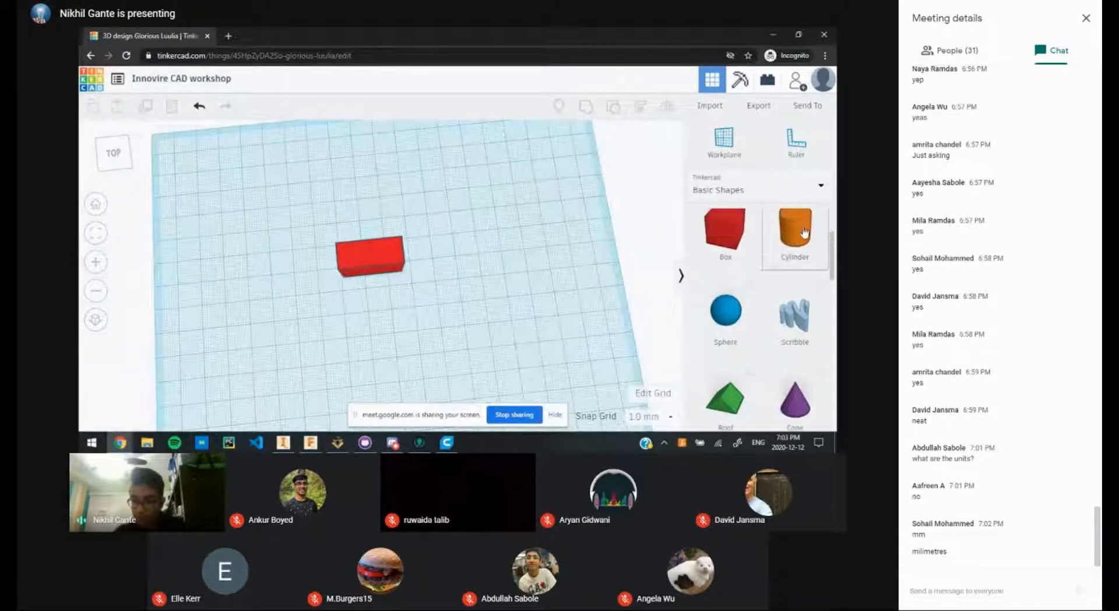
left_click(401, 268)
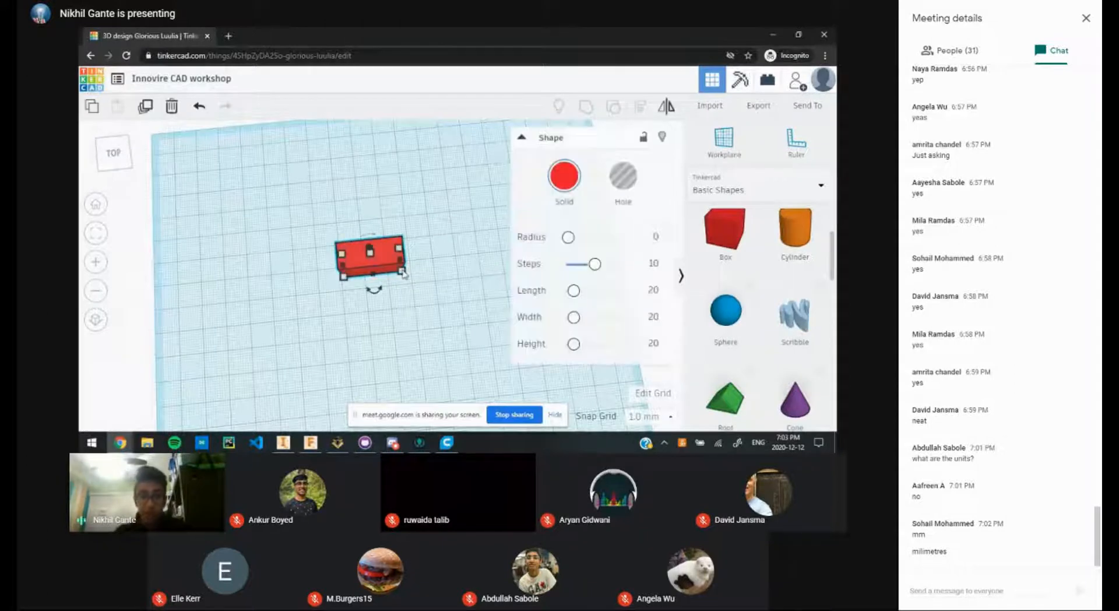
left_click_drag(404, 273, 458, 286)
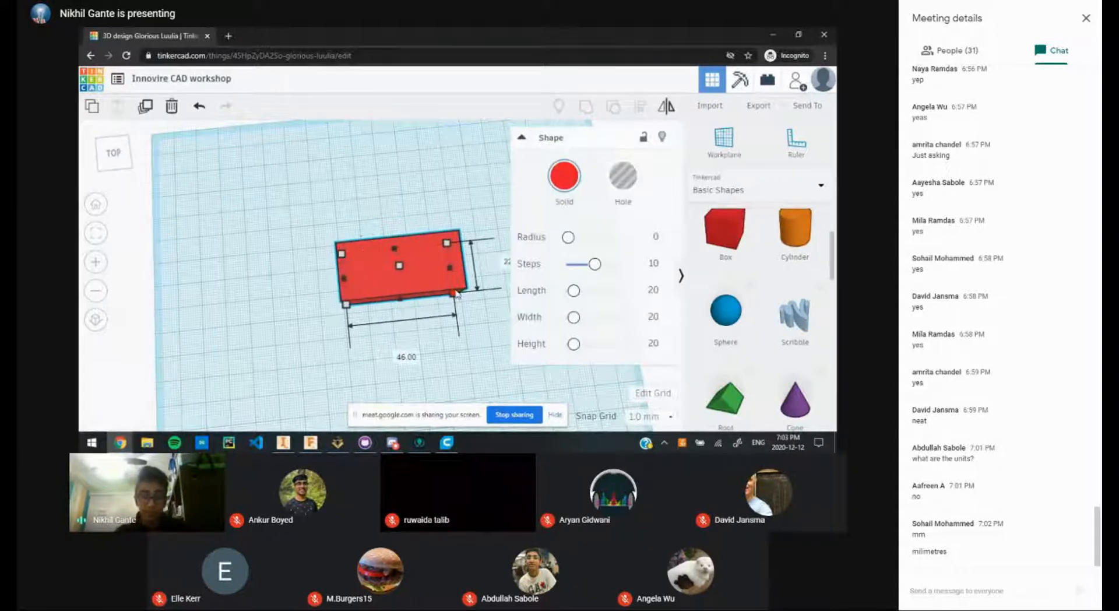
left_click(487, 344)
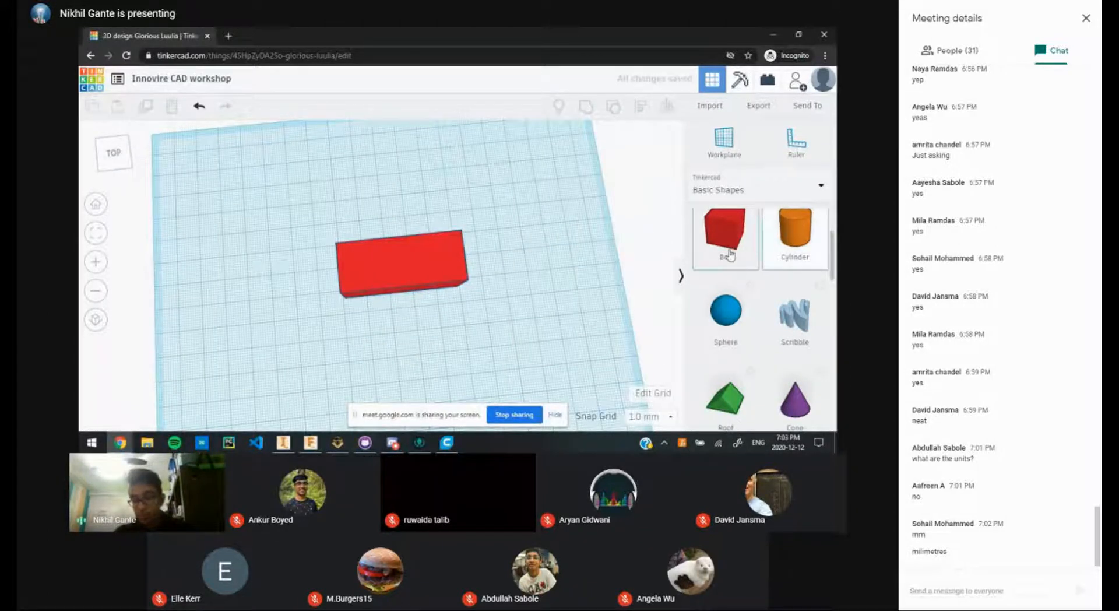
Step: Add an orange Cylinder beside the red box, then switch to Google Meet
left_click_drag(795, 233, 461, 286)
left_click(521, 361)
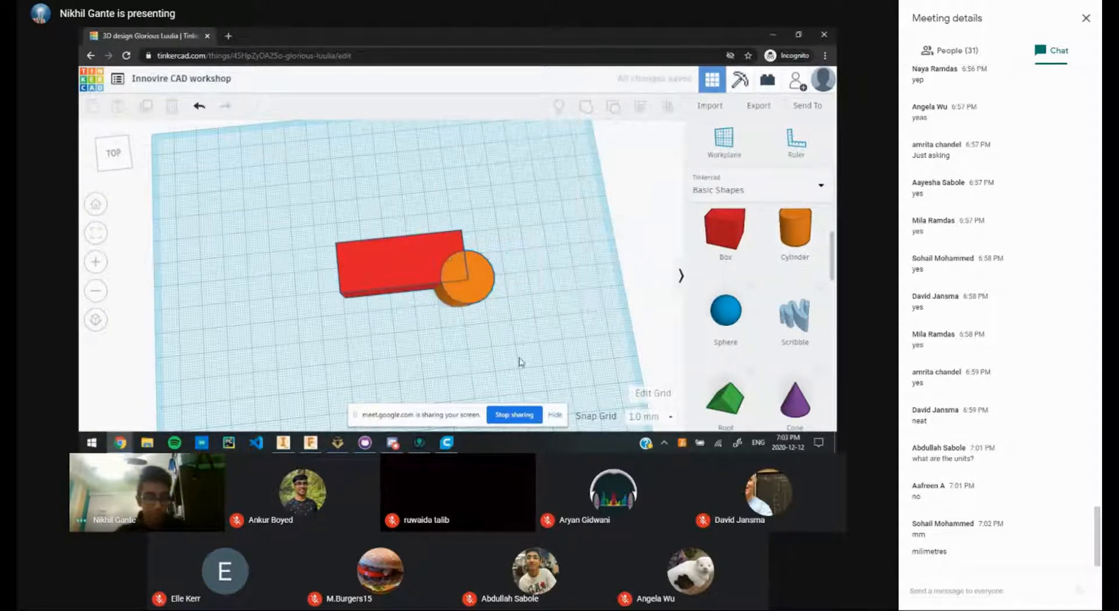
right_click_drag(521, 362, 419, 269)
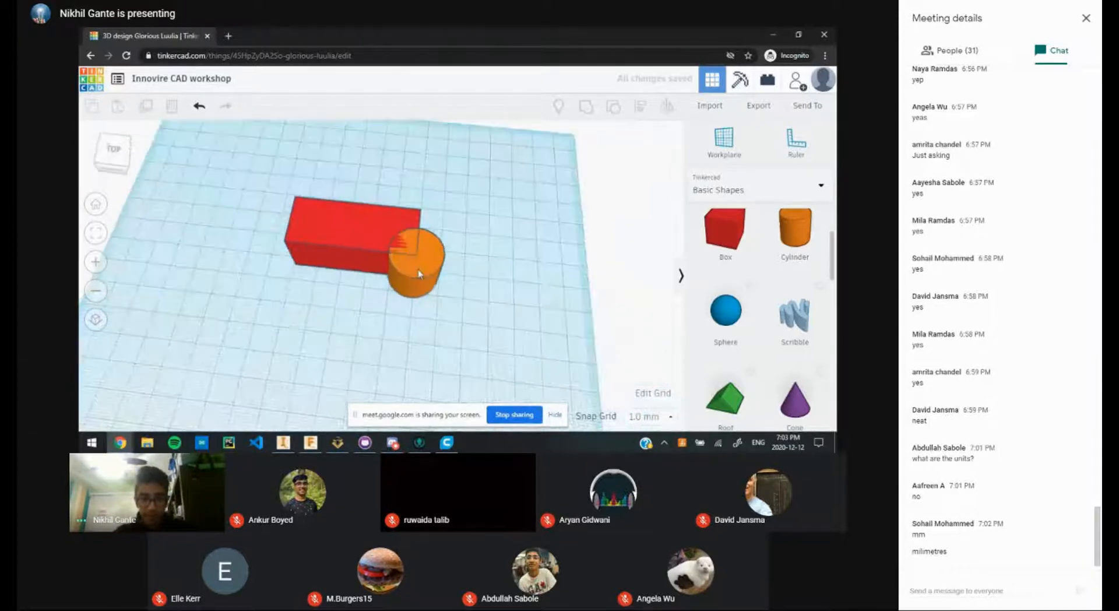
left_click(419, 274)
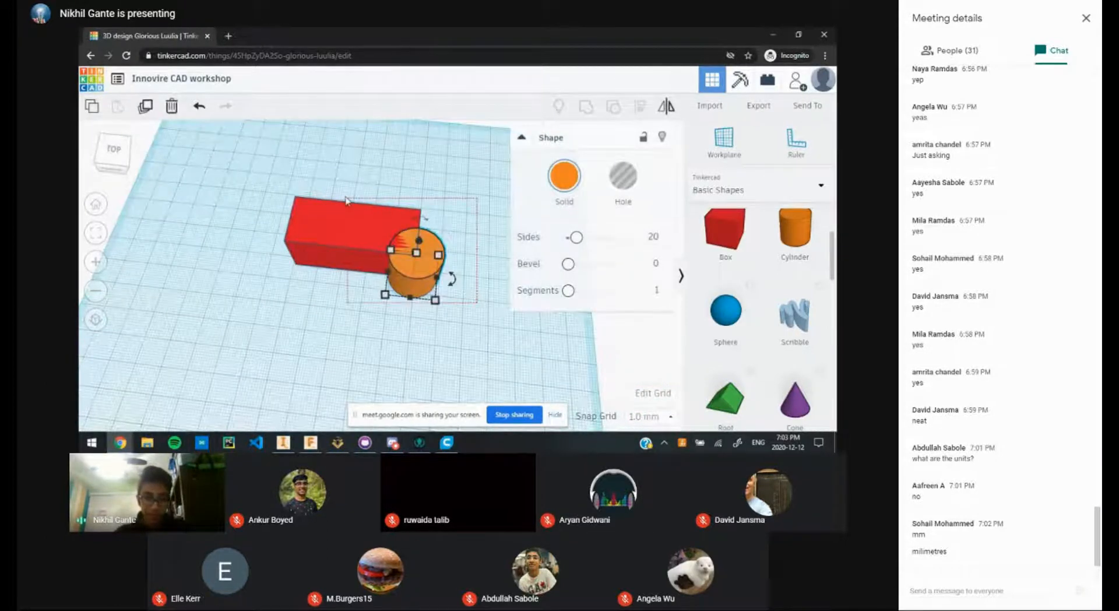
left_click_drag(346, 197, 442, 318)
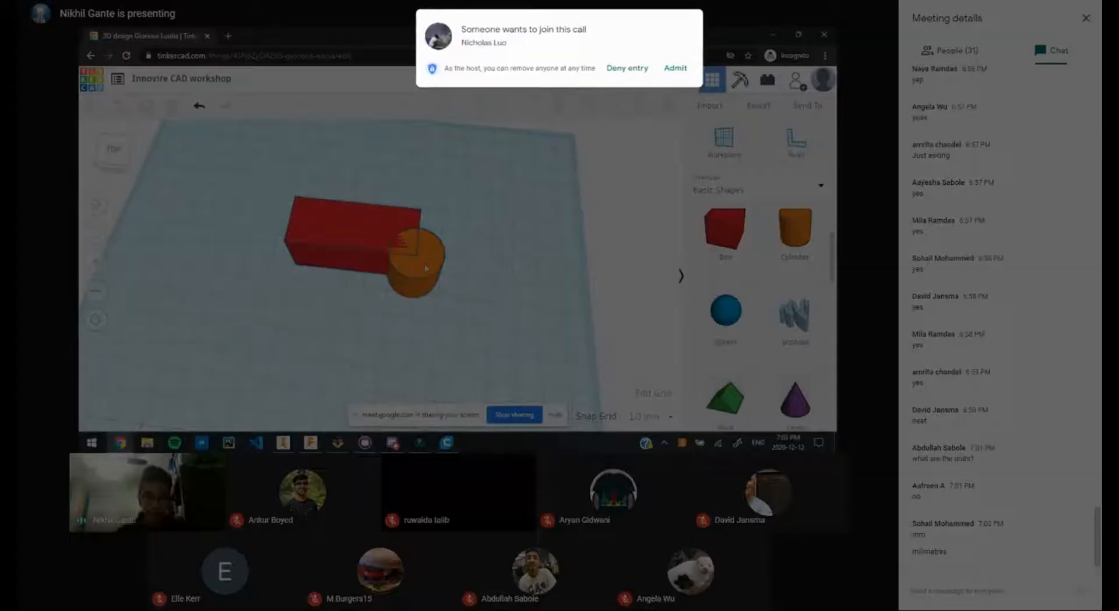
mouse_move(424, 273)
left_mouse_down()
mouse_move(517, 242)
mouse_move(405, 266)
mouse_move(434, 253)
left_mouse_up()
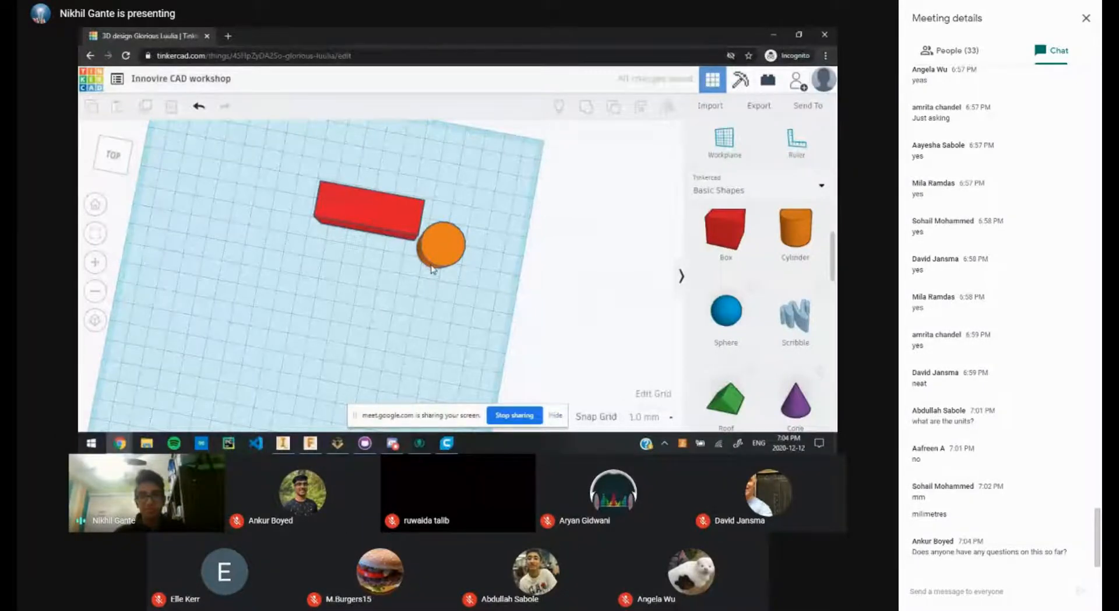
key("alt+Tab")
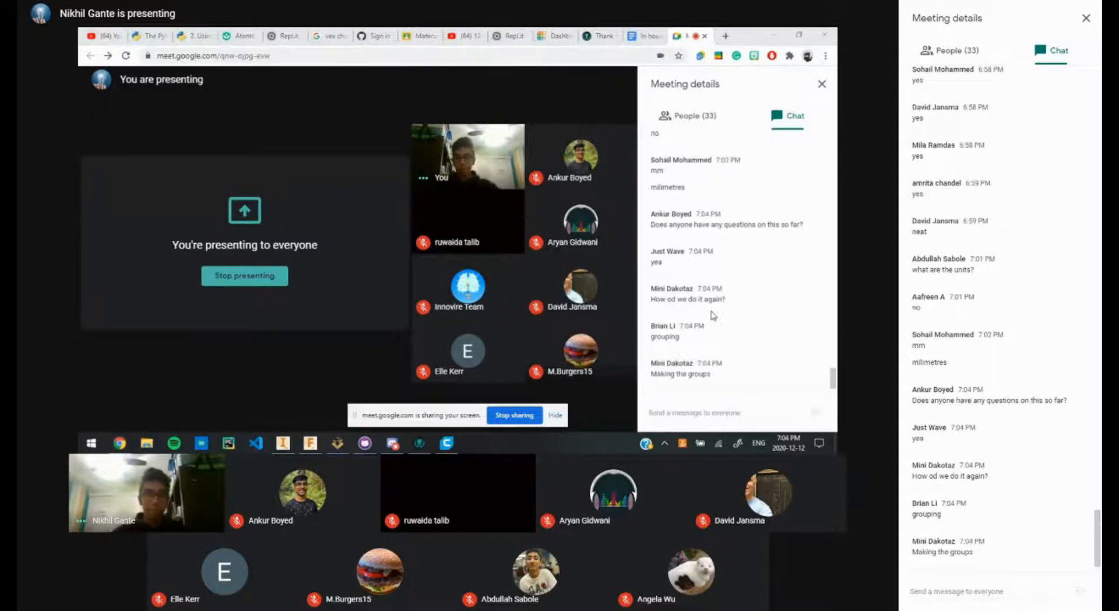
Step: Back in Tinkercad, group the red box and orange cylinder into one red shape, then return to Meet
key("alt+Tab")
left_click(539, 146)
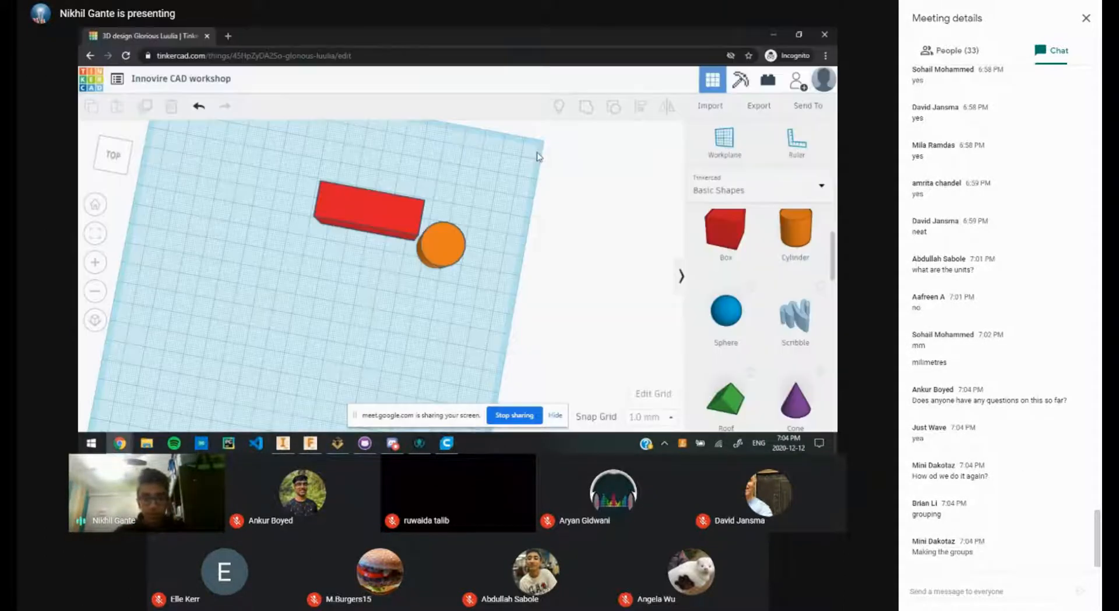
left_click_drag(483, 294, 270, 192)
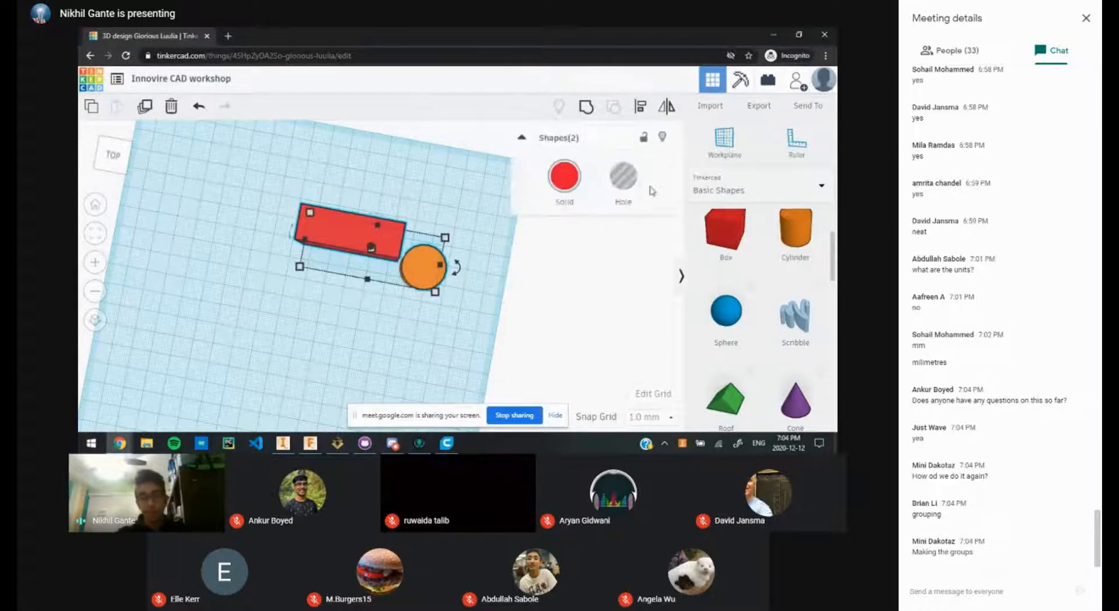
right_click_drag(424, 322, 431, 212)
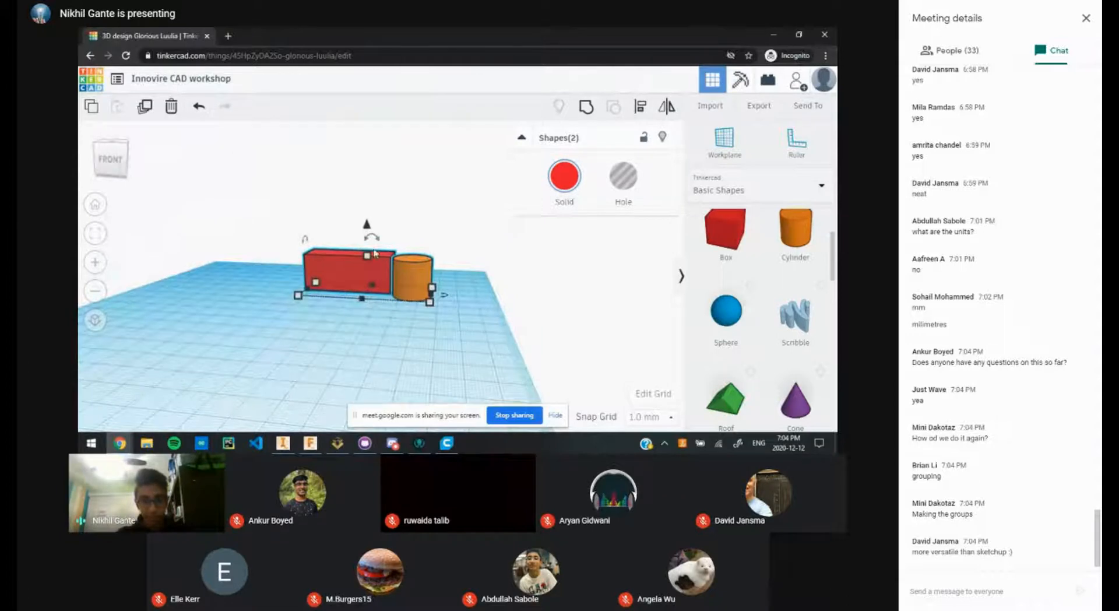
scroll(375, 251, "up", 2)
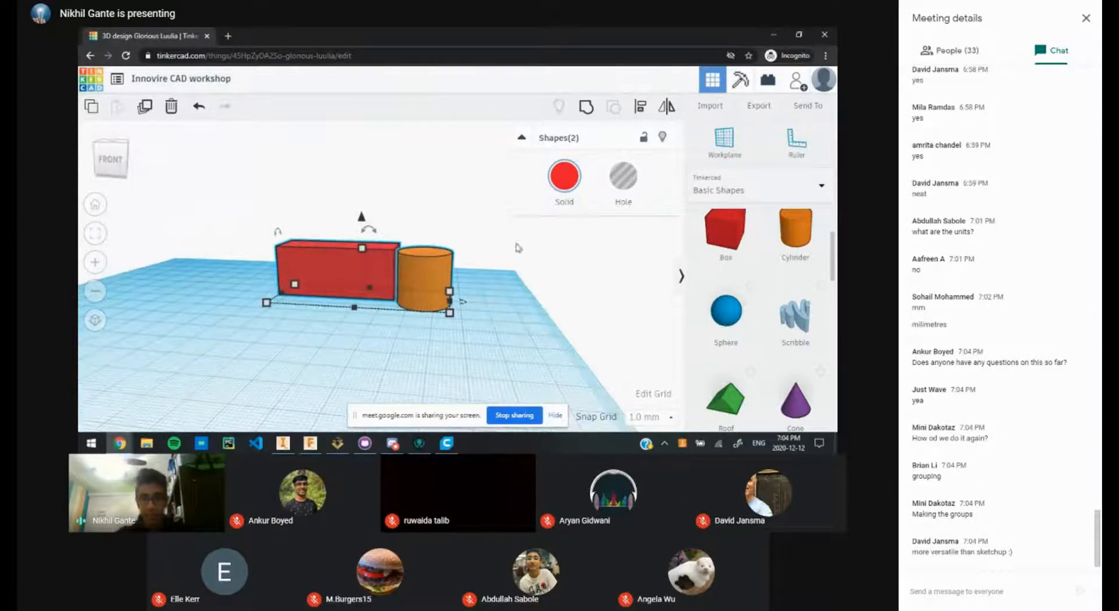
left_click(585, 109)
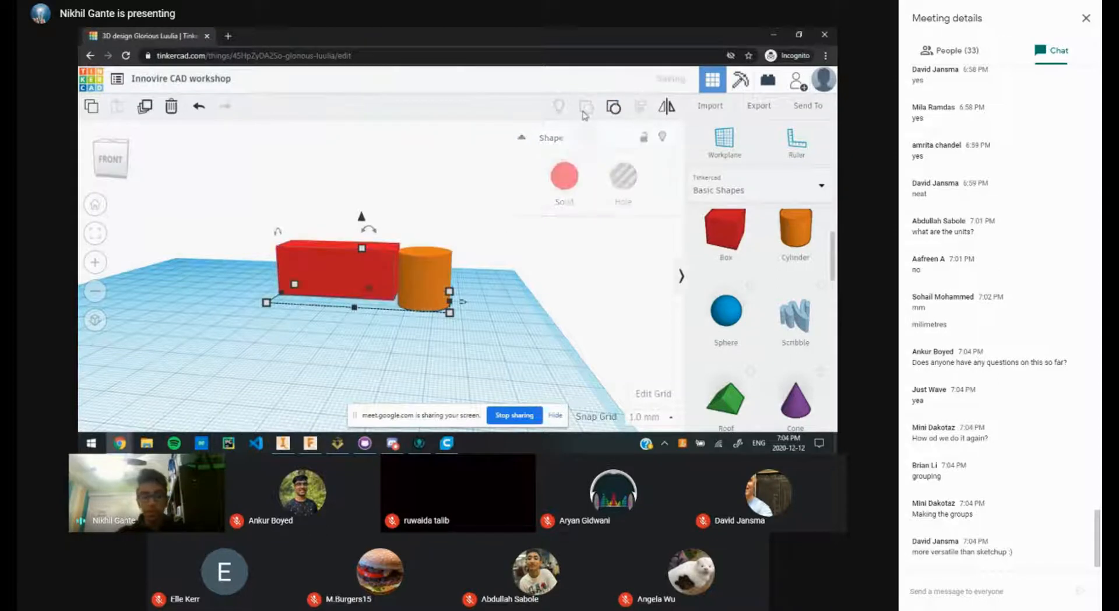
left_click(505, 293)
key("alt+Tab")
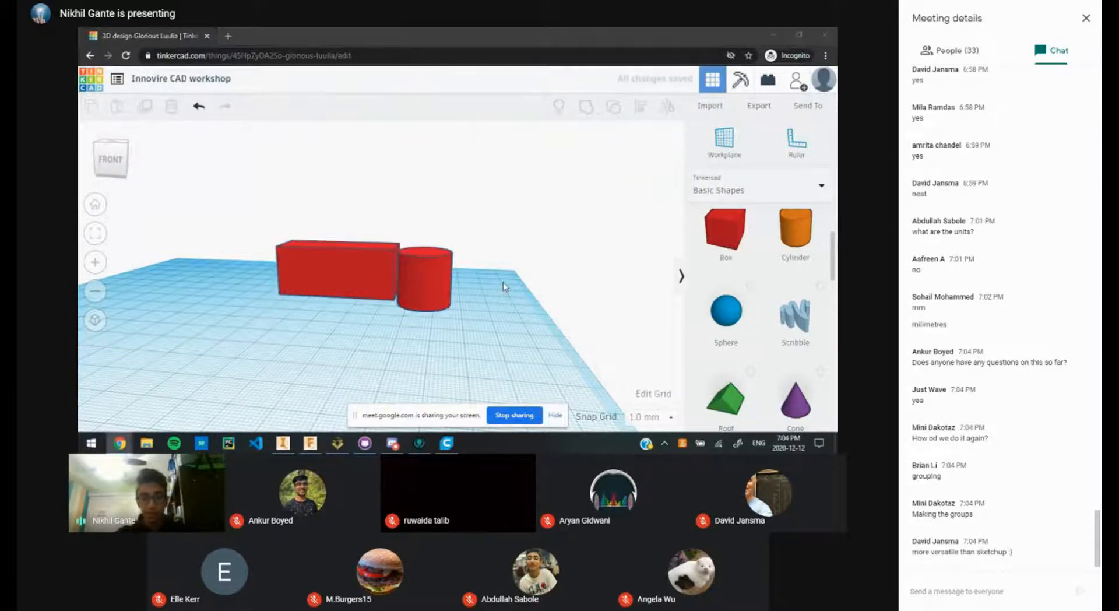
key("alt+Tab")
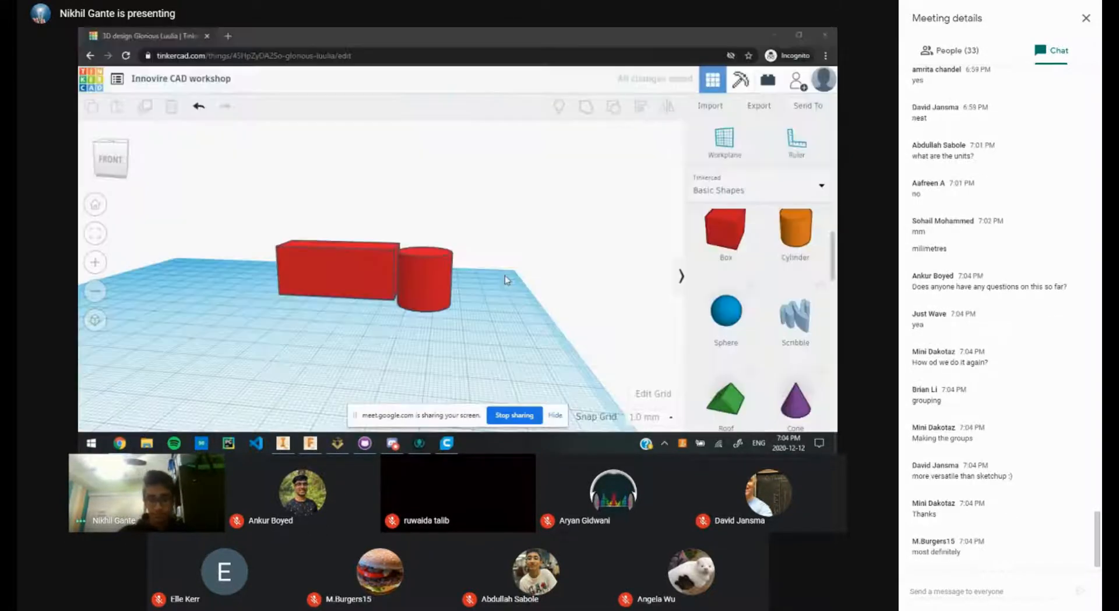
key("alt+Tab")
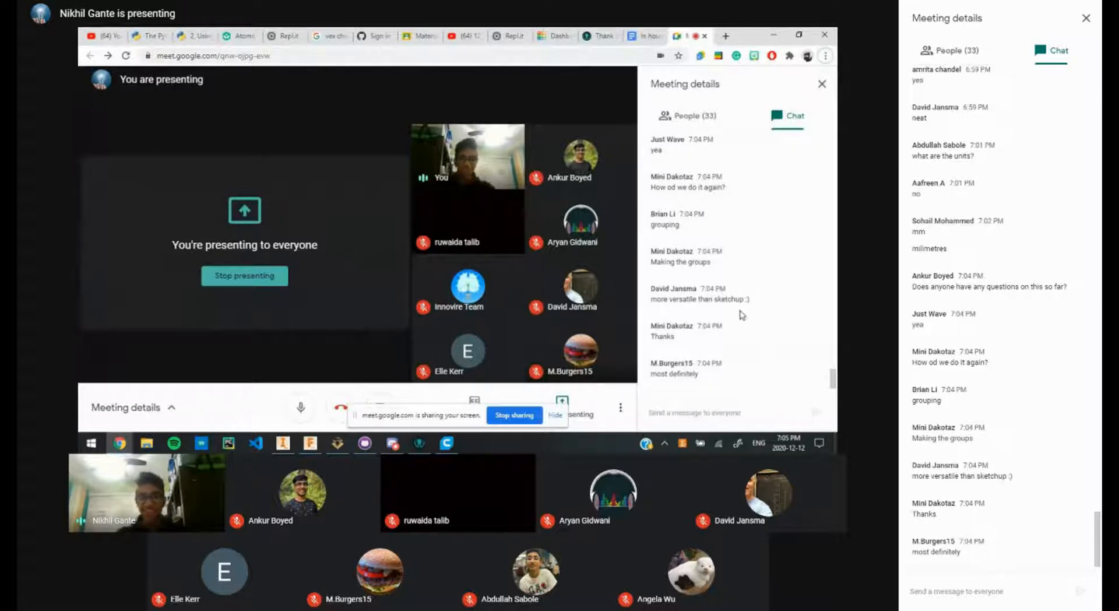
Step: Return to Tinkercad and move the grouped shape left on the workplane
key("alt+Tab")
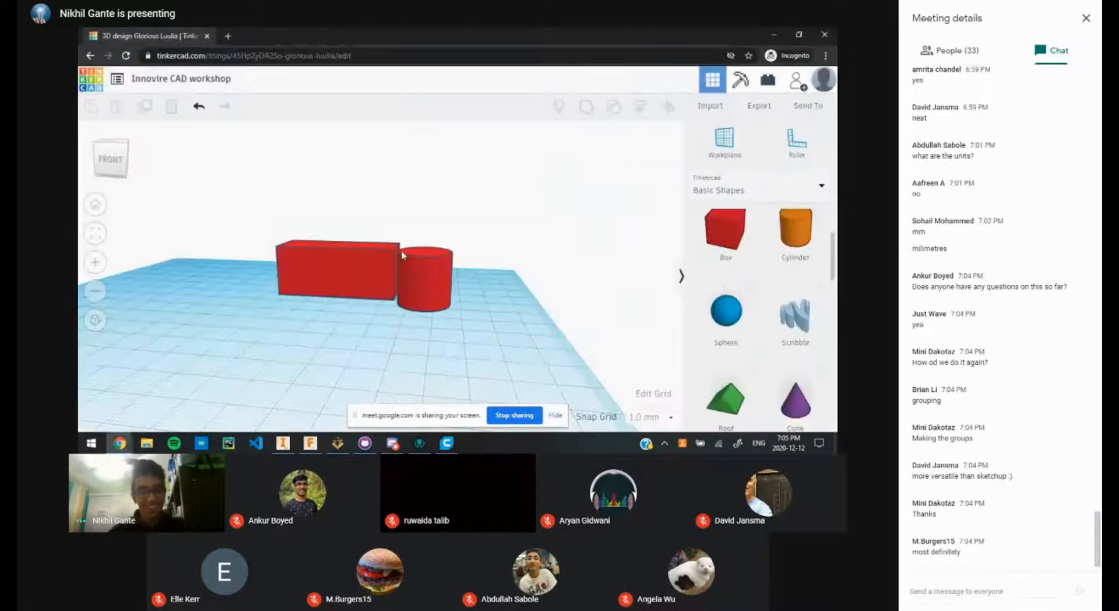
key("alt+Tab")
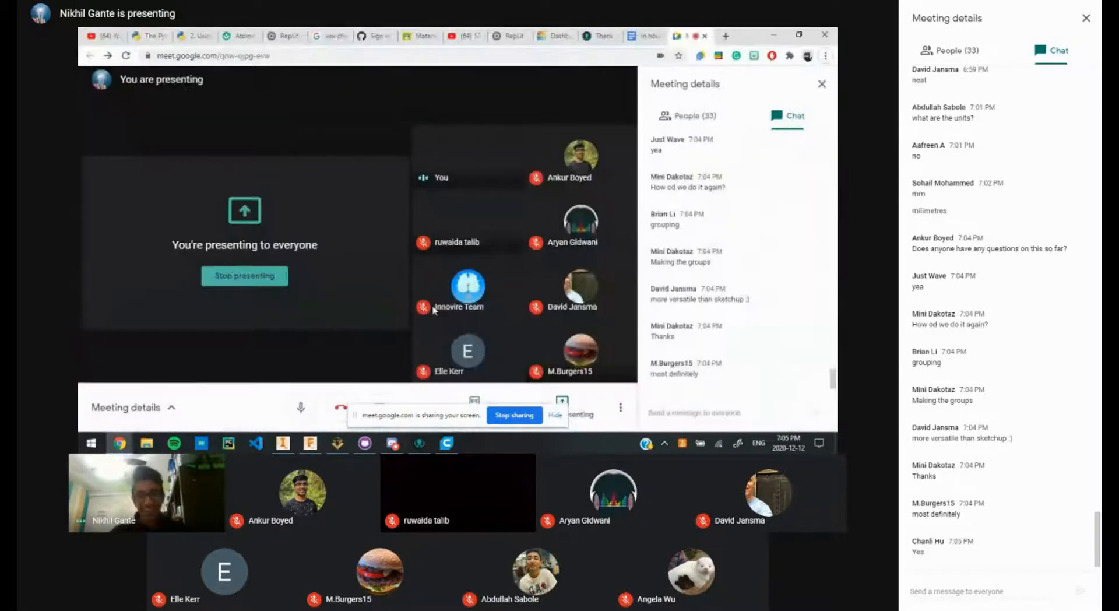
key("alt+Tab")
right_click_drag(443, 254, 443, 285)
scroll(442, 284, "up", 4)
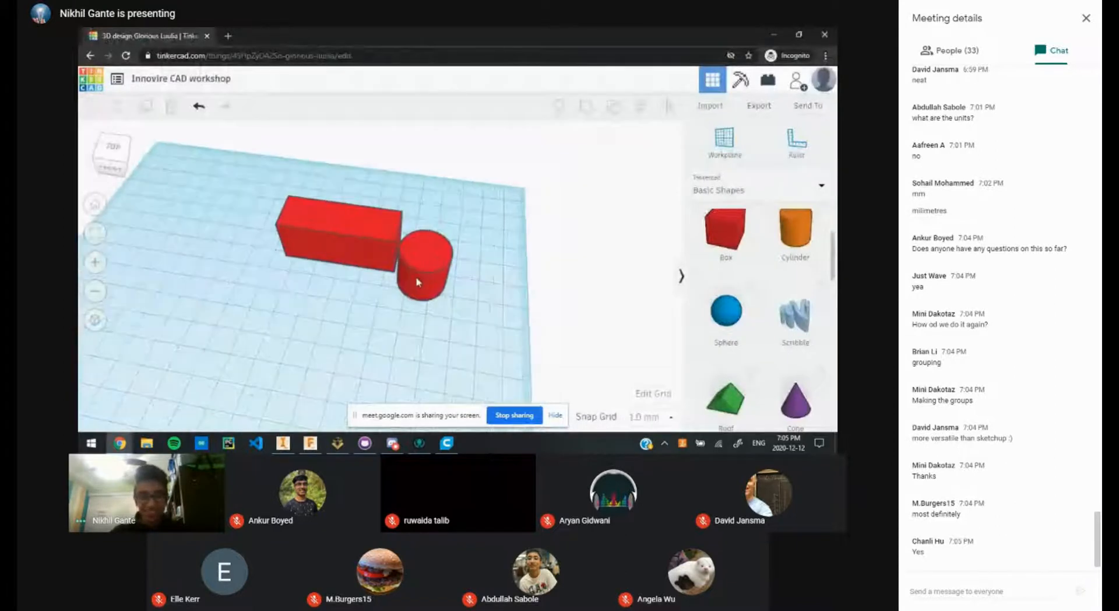
key("ctrl+a")
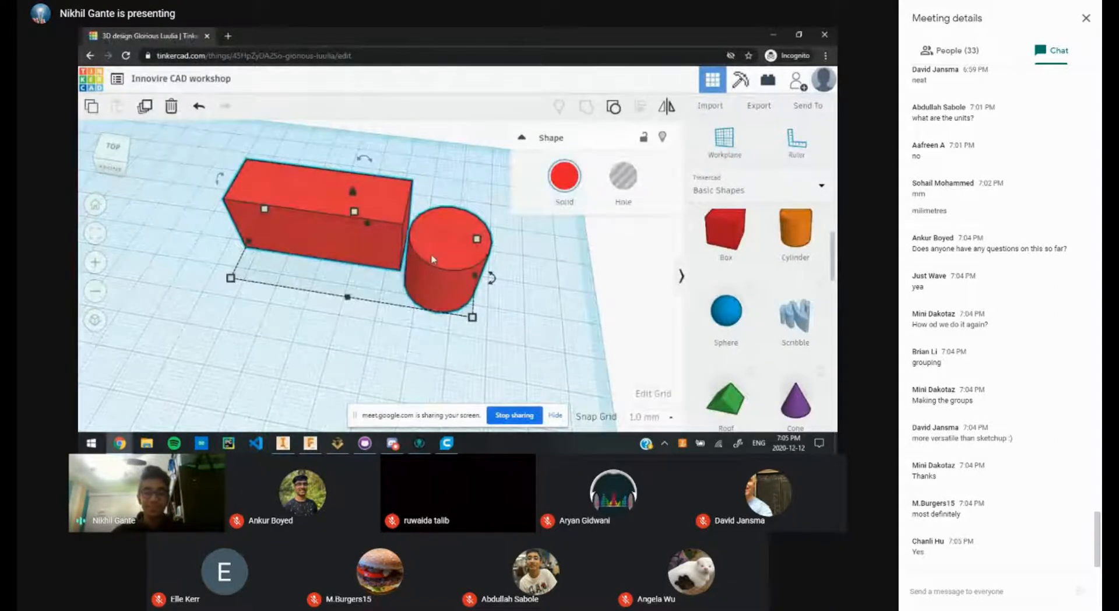
left_click_drag(403, 245, 375, 252)
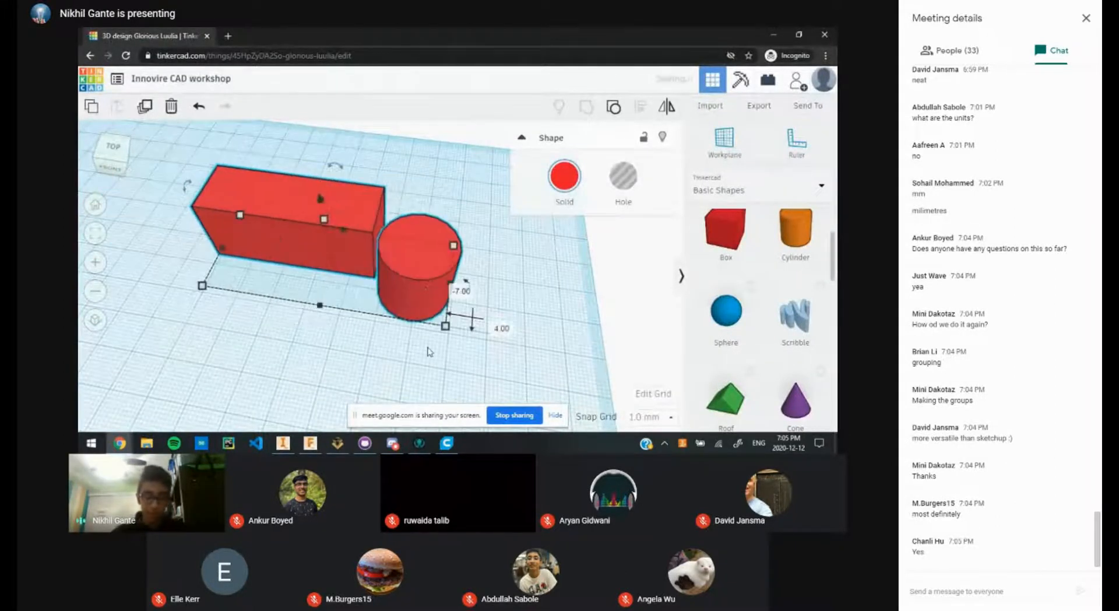
Step: Nudge the group slightly right and back, then select it all with Ctrl+A
left_click(455, 351)
left_click(416, 280)
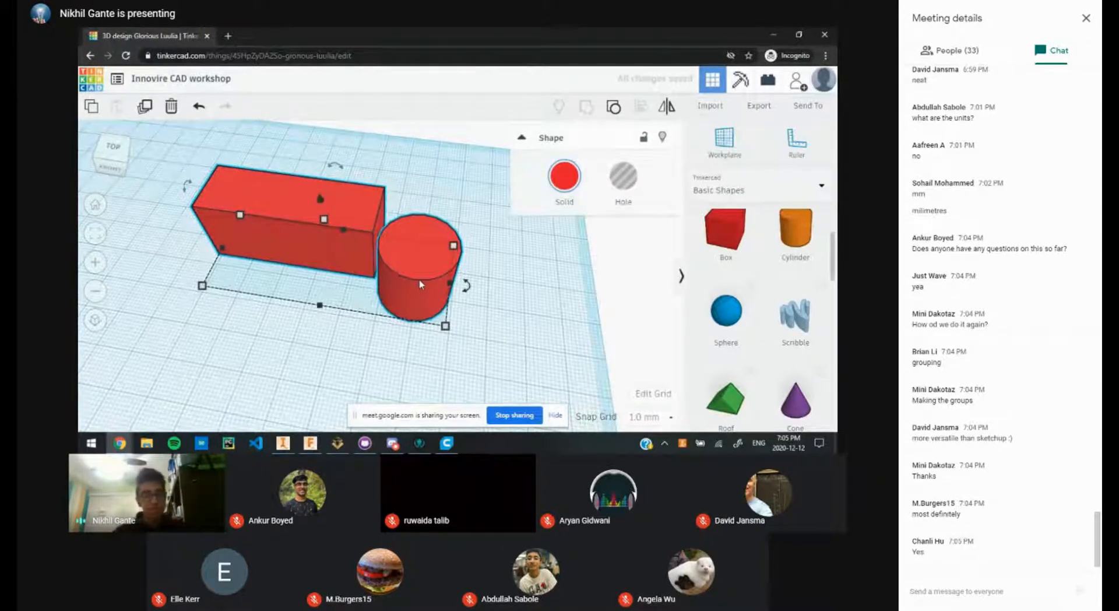
left_click_drag(433, 266, 435, 261)
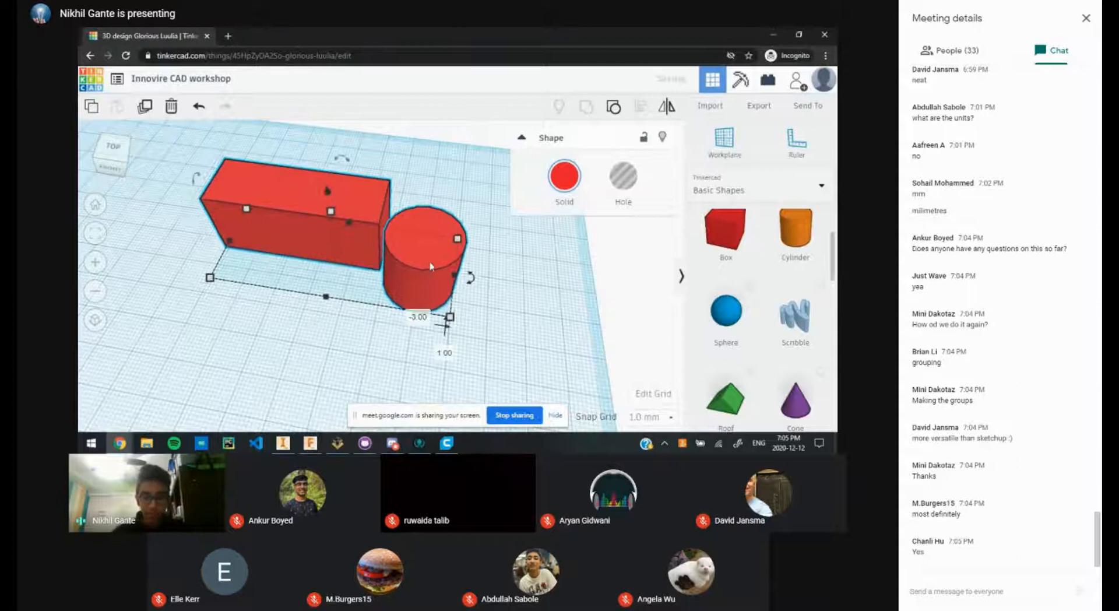
left_click(555, 299)
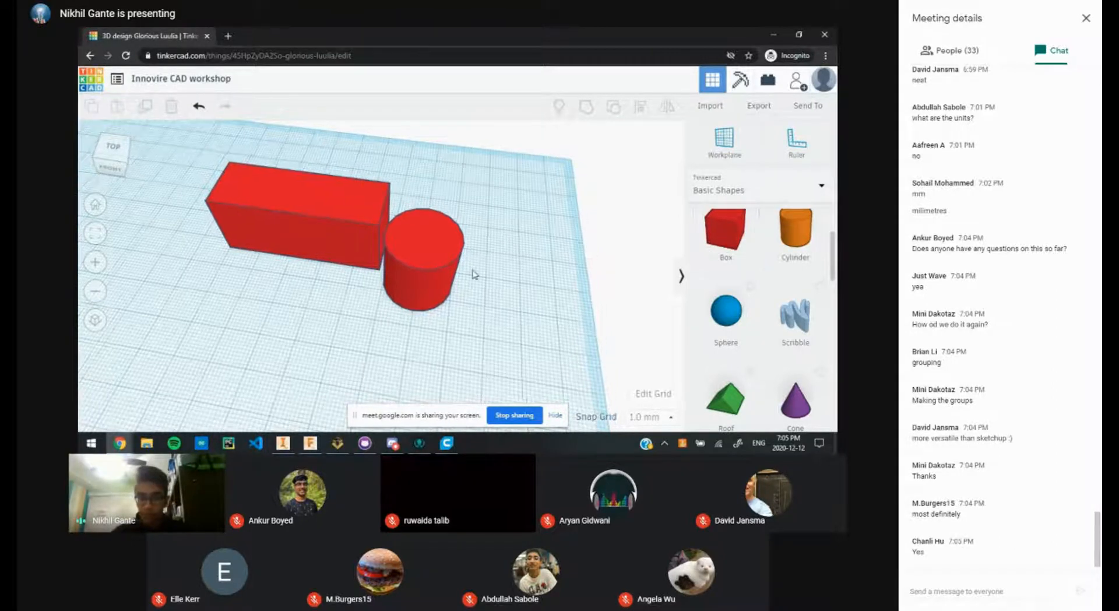
scroll(429, 256, "down", 2)
key("ctrl+a")
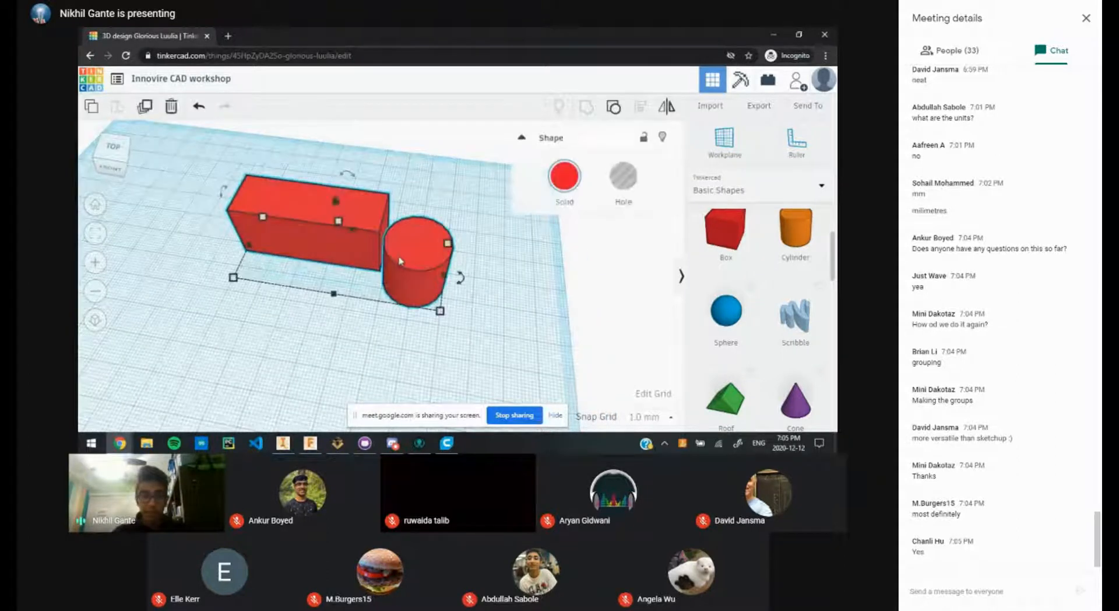
Step: Ungroup the shapes and select the orange cylinder
left_click(609, 108)
left_click(509, 265)
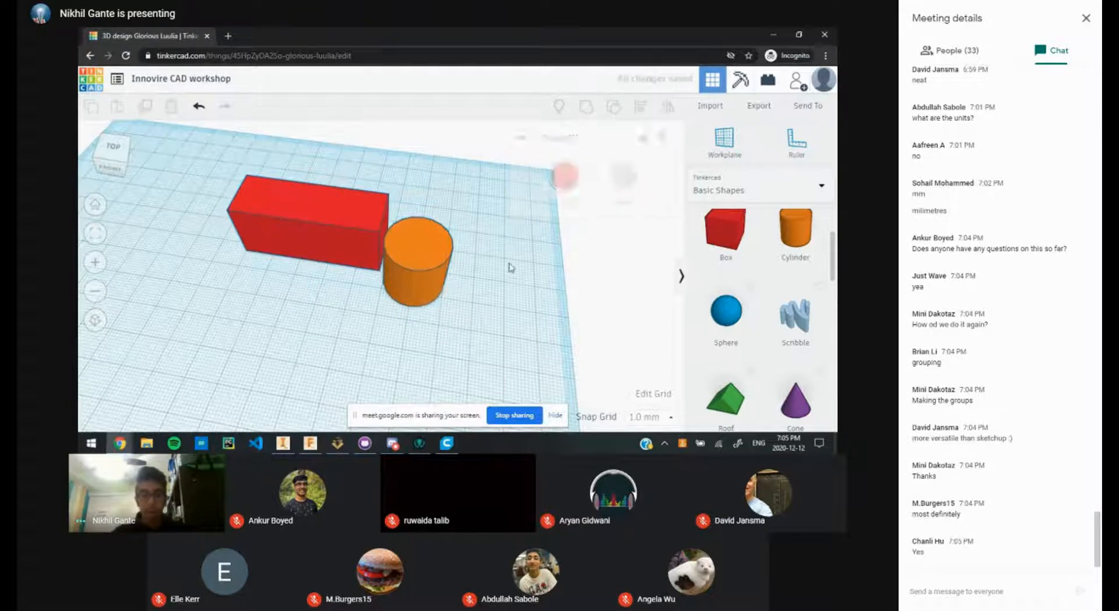
left_click(428, 249)
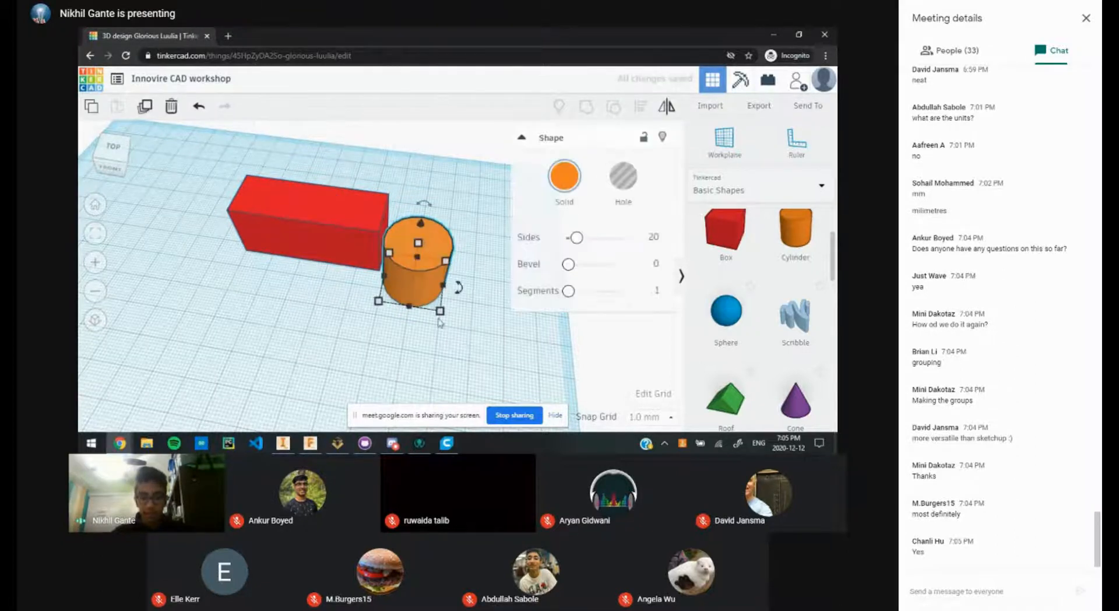
mouse_move(441, 312)
middle_click_drag(417, 286, 358, 265)
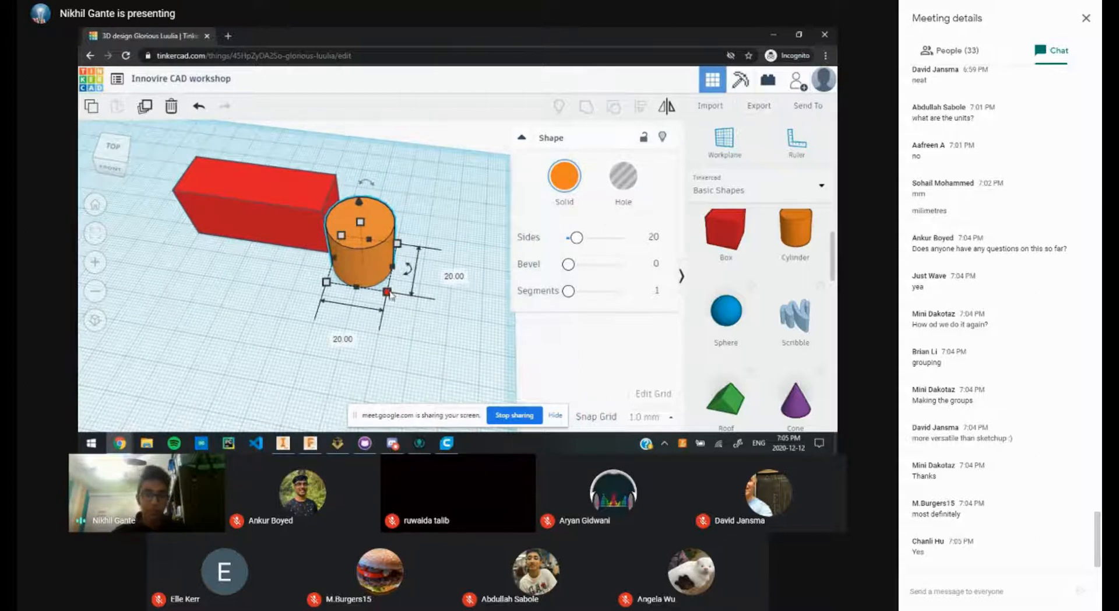
Step: Resize the cylinder's two 20.00 footprint dimensions to 3 mm each
left_click(455, 284)
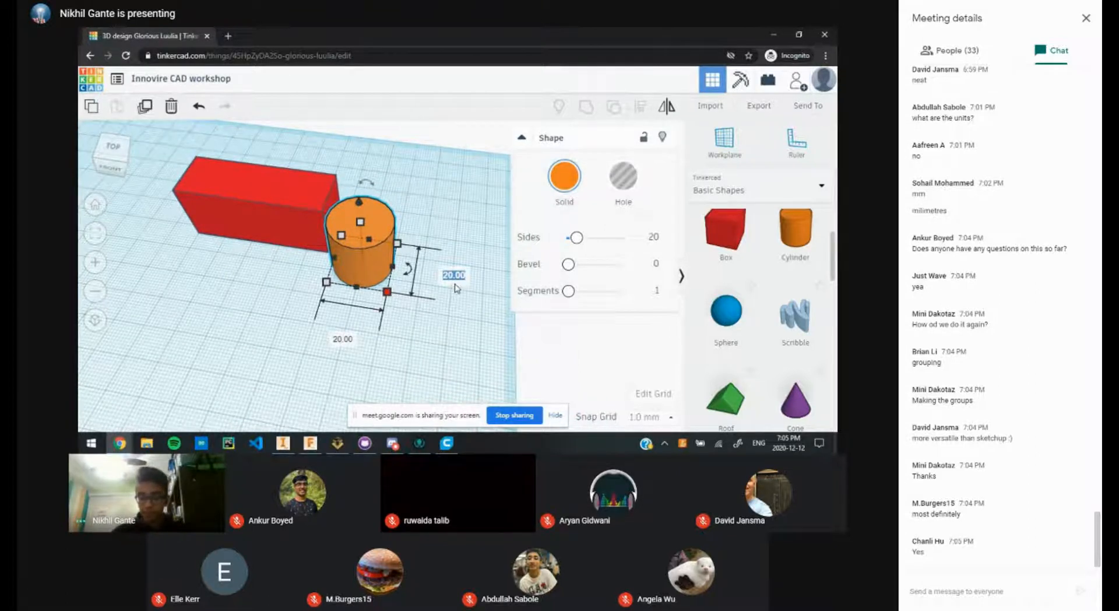
type("3")
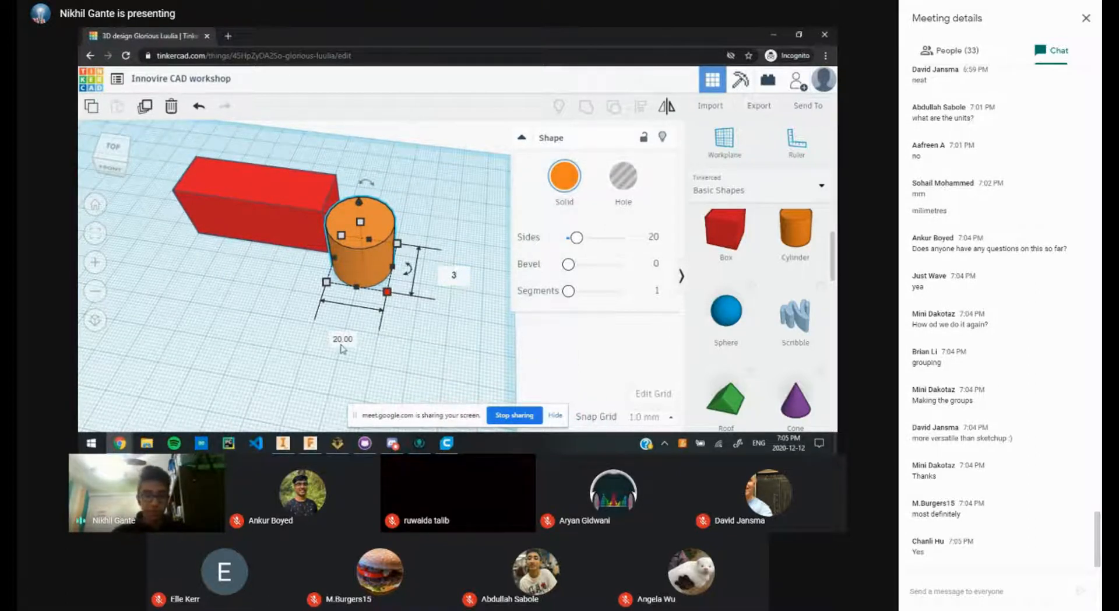
left_click(431, 279)
left_click(383, 246)
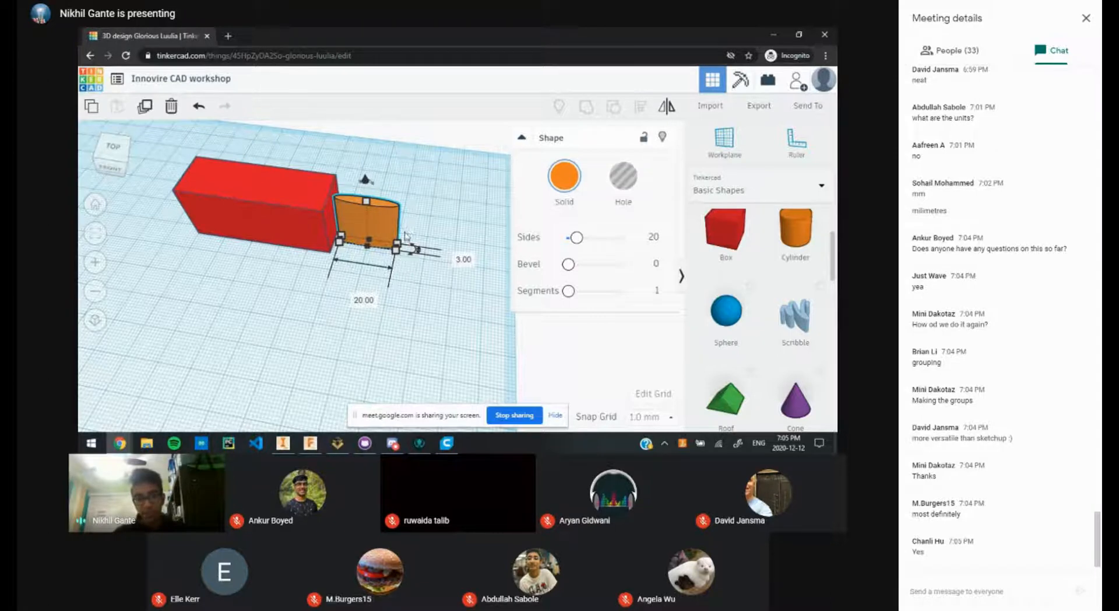
middle_click_drag(405, 231, 405, 234)
right_click_drag(406, 238, 389, 241)
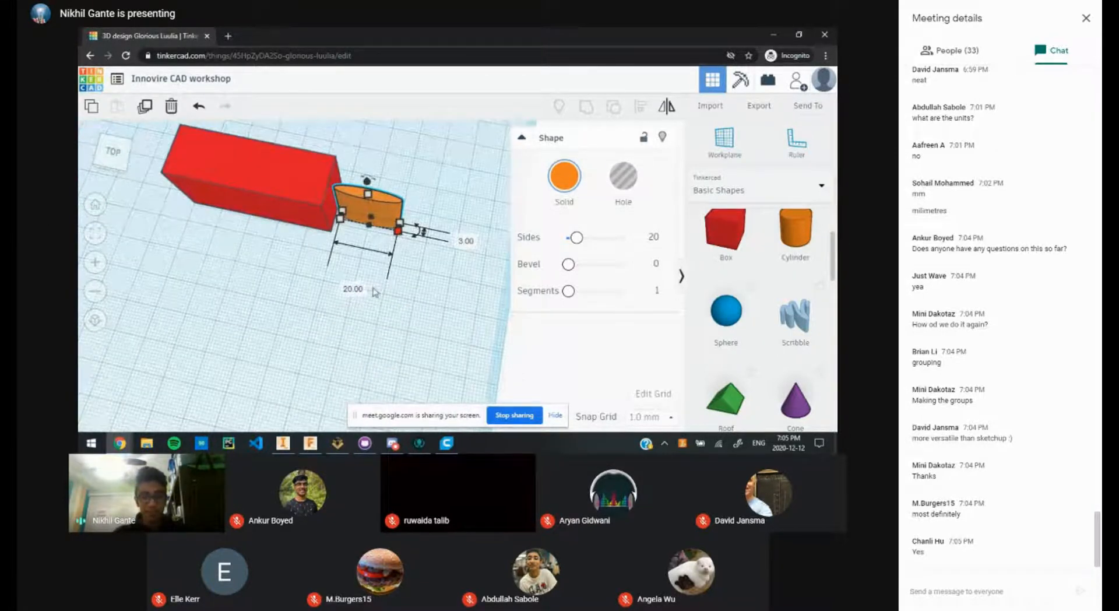
left_click(374, 292)
left_click(376, 217)
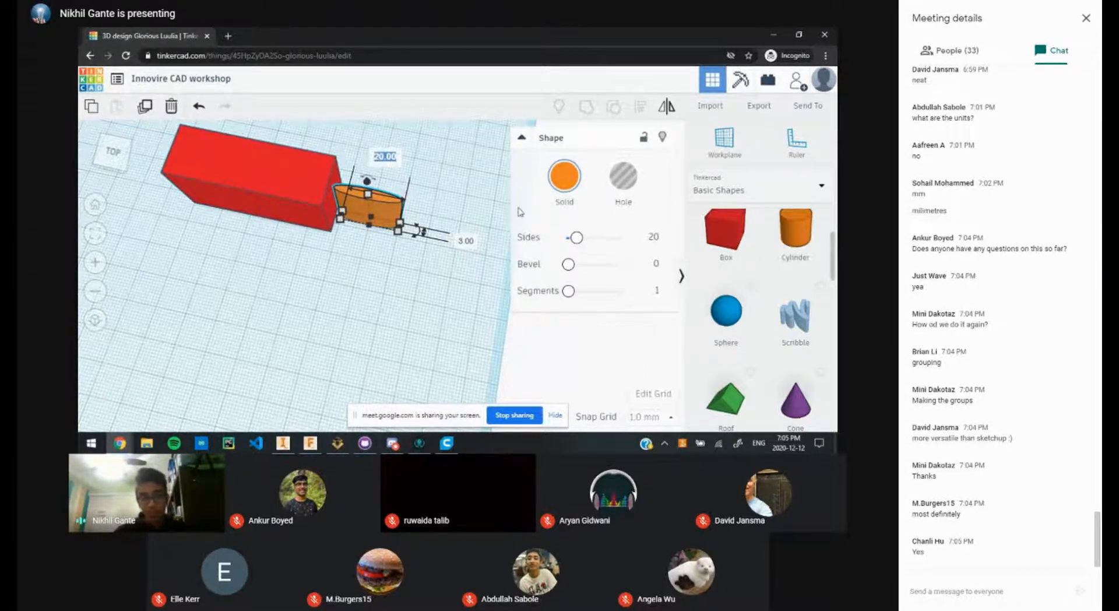
left_click(388, 157)
type("3")
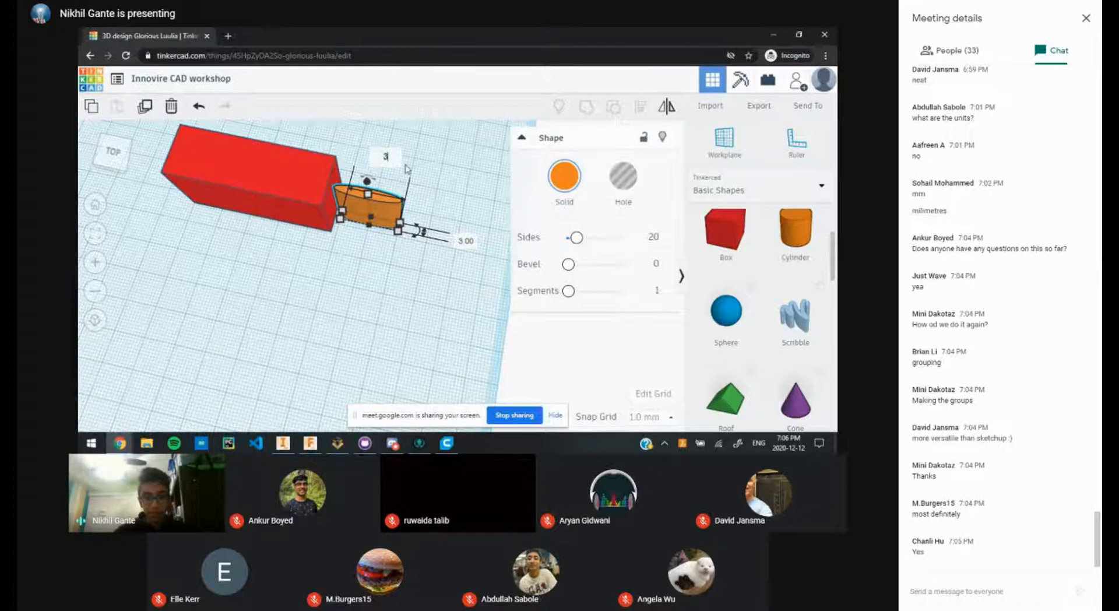
key("Return")
Step: Orbit and pan to inspect the thin 3 mm post beside the red box
scroll(355, 222, "up", 2)
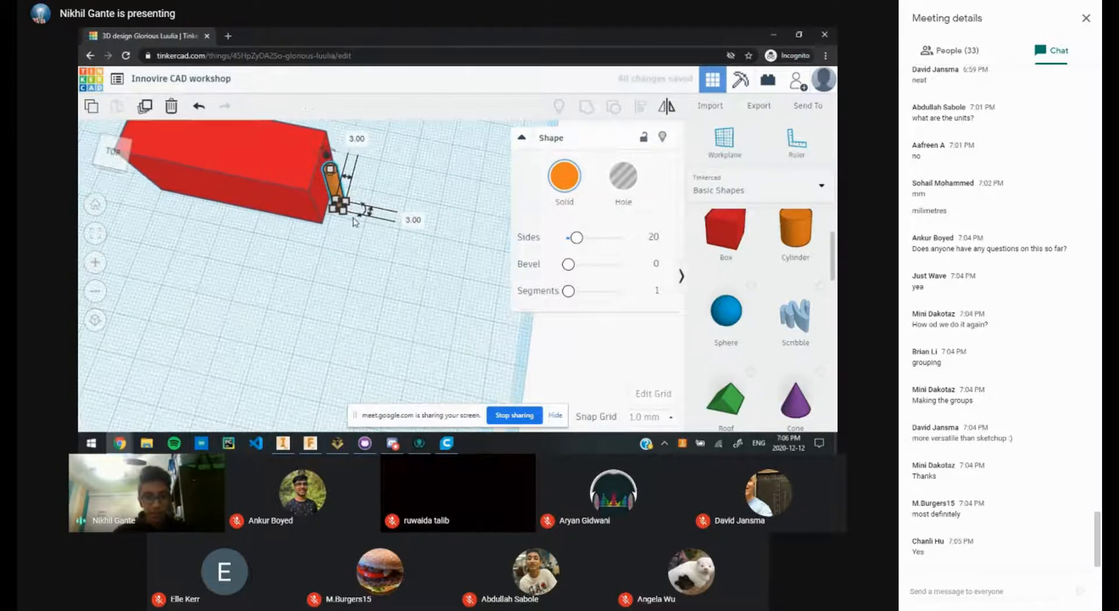
right_click_drag(355, 222, 348, 167)
scroll(392, 284, "up", 3)
middle_click_drag(429, 295, 465, 95)
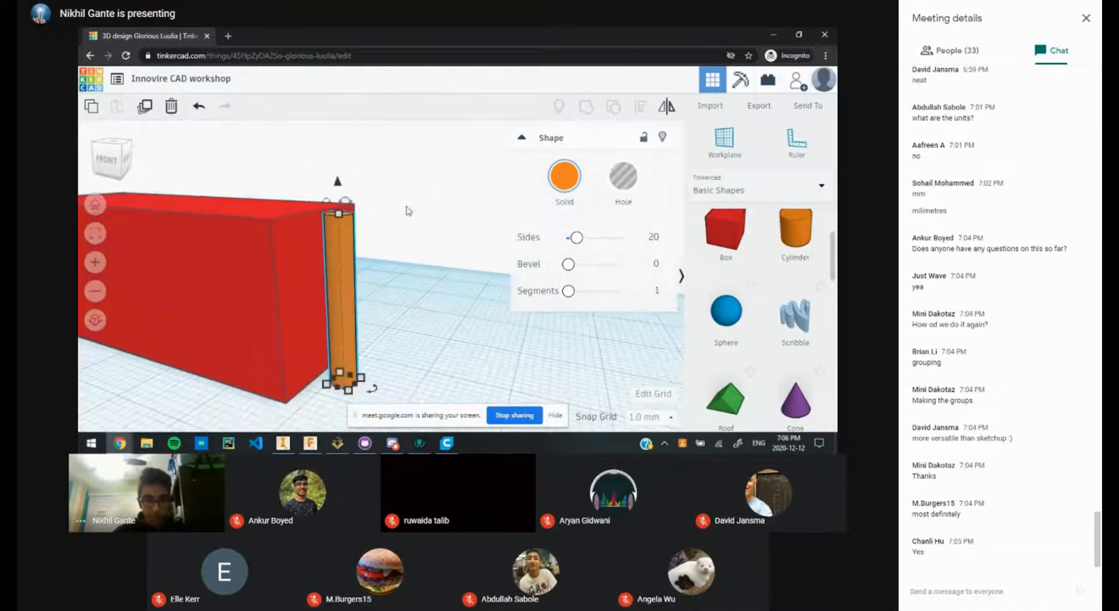
right_click_drag(407, 206, 395, 180)
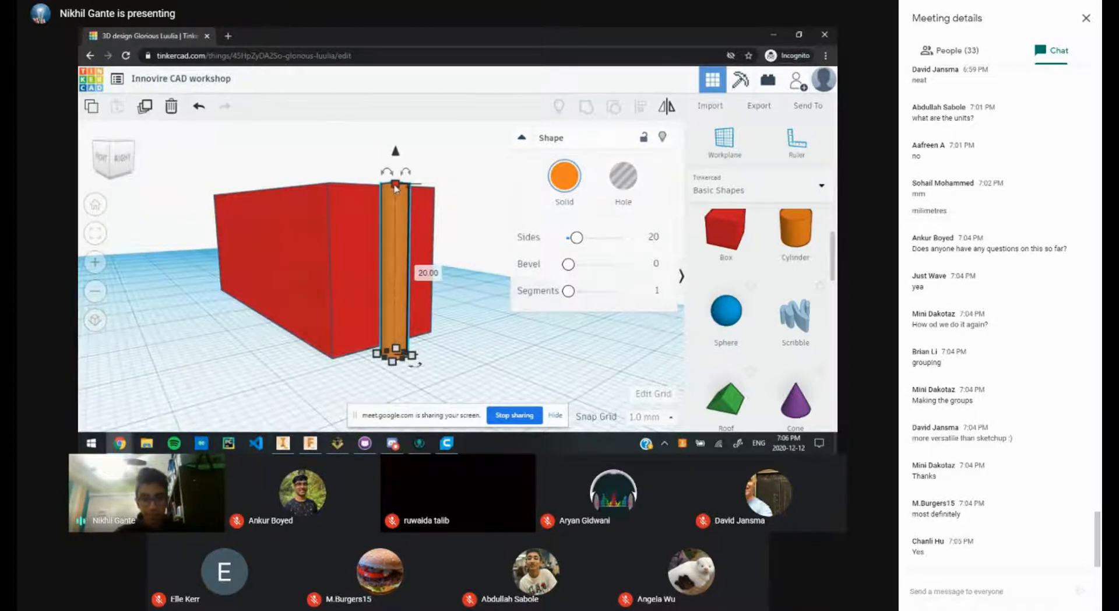
left_click(479, 272)
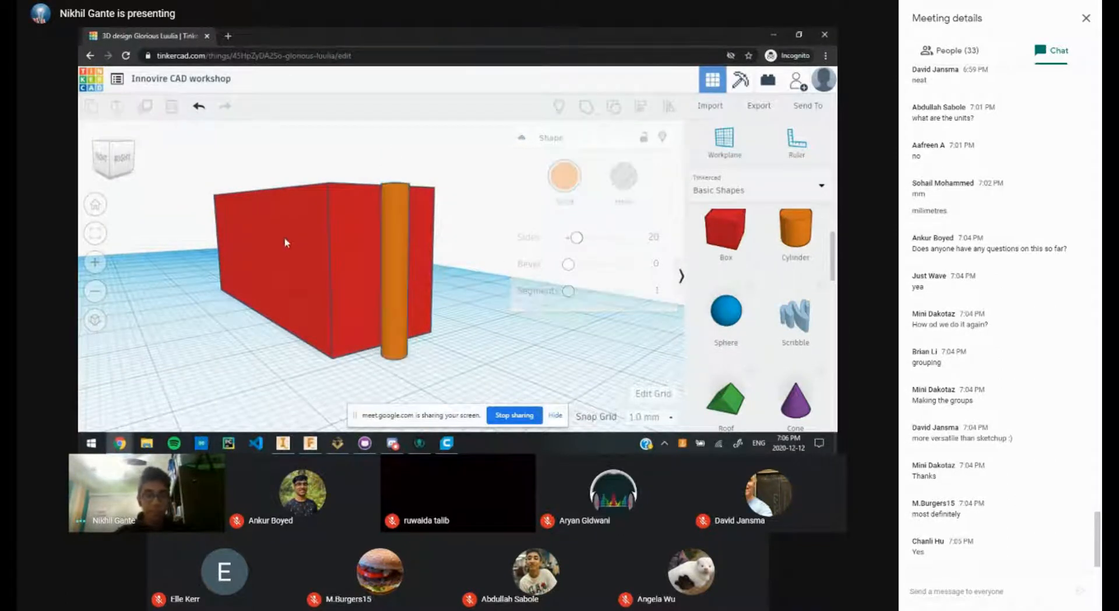
left_click(305, 233)
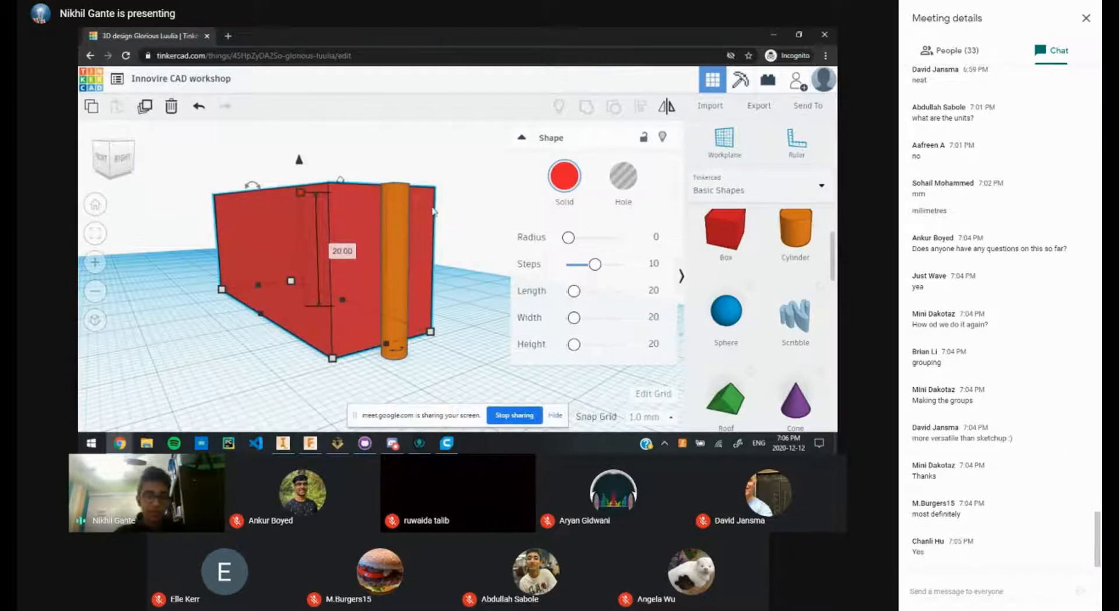
left_click(456, 212)
Step: Slide the 3 mm cylinder inside the red box's footprint
left_click_drag(403, 249, 373, 249)
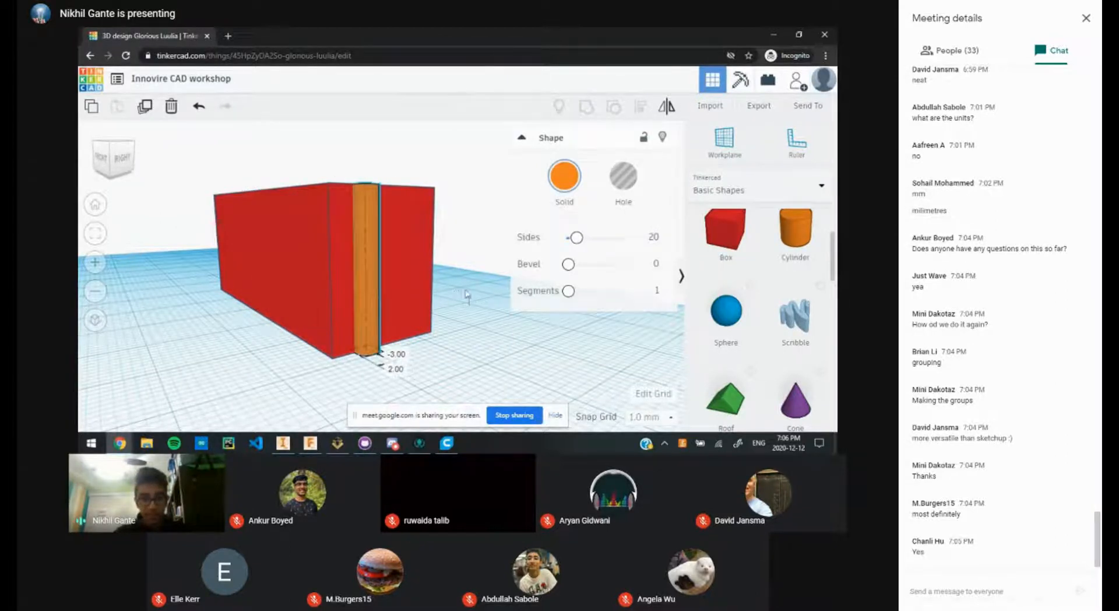
right_click_drag(481, 338, 490, 350)
scroll(490, 350, "up", 3)
left_click_drag(345, 220, 327, 198)
scroll(460, 280, "down", 3)
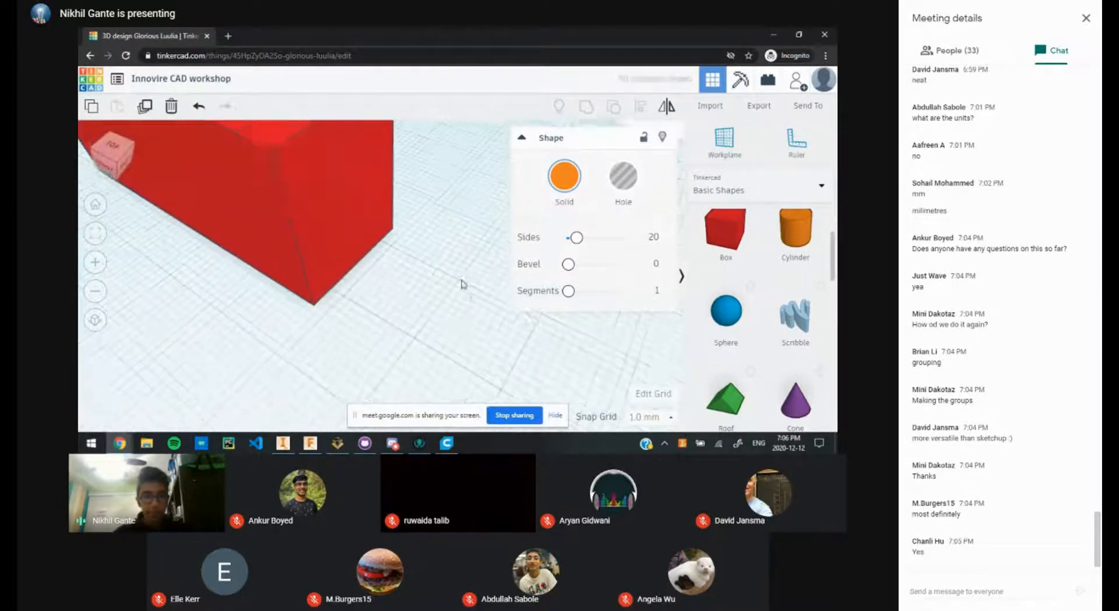
scroll(420, 263, "down", 5)
scroll(373, 251, "up", 3)
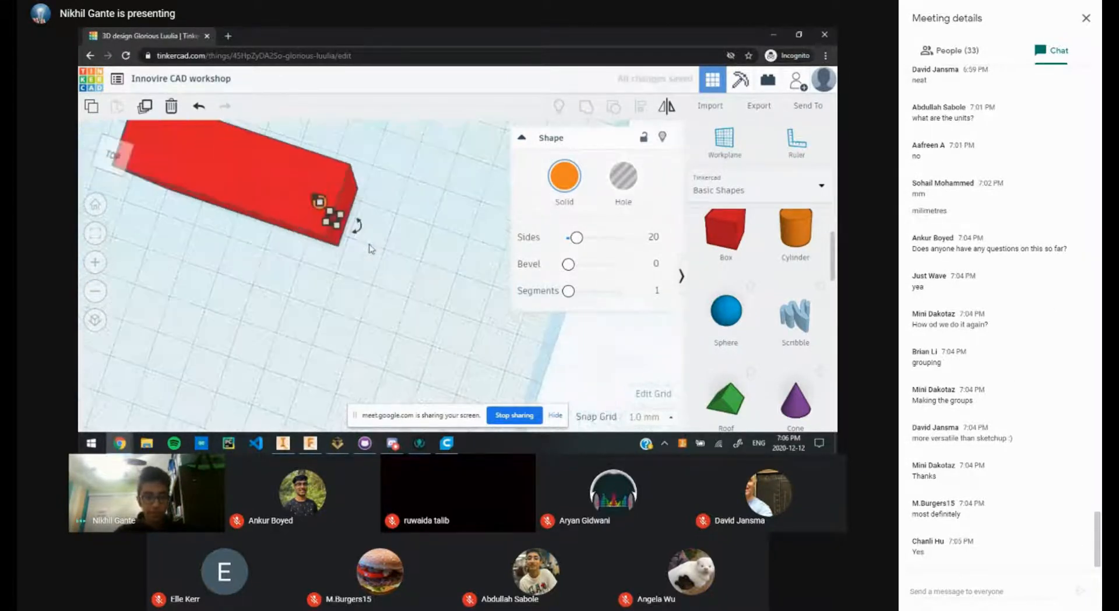
Step: Orbit to a top-down view to check the cylinder's position in the box
right_click_drag(443, 252, 487, 287)
scroll(418, 274, "up", 4)
scroll(418, 275, "up", 2)
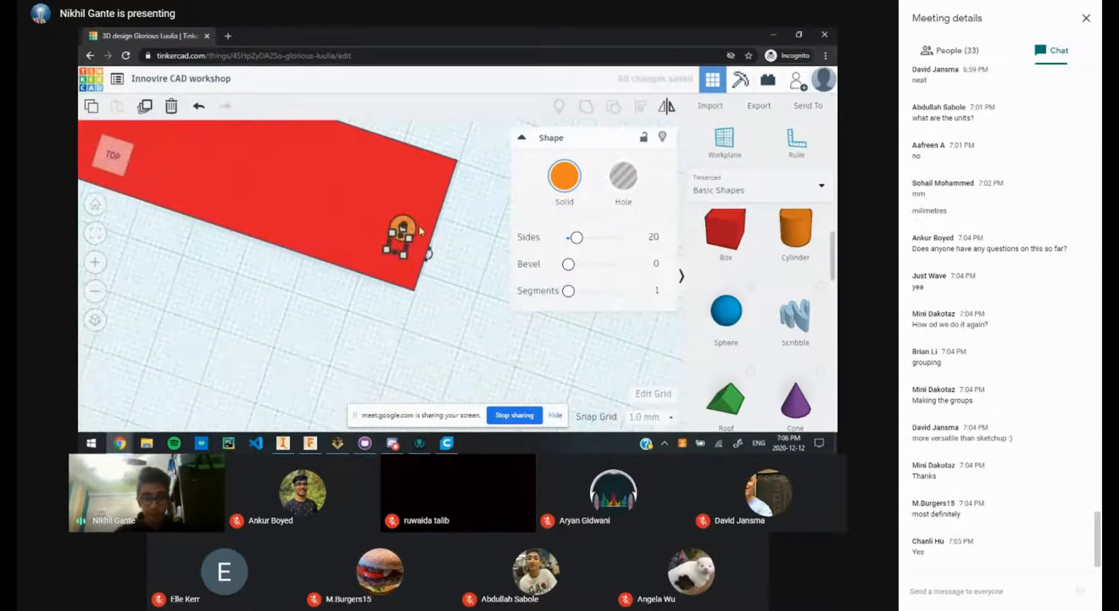
scroll(402, 257, "up", 4)
middle_click_drag(403, 199, 390, 214)
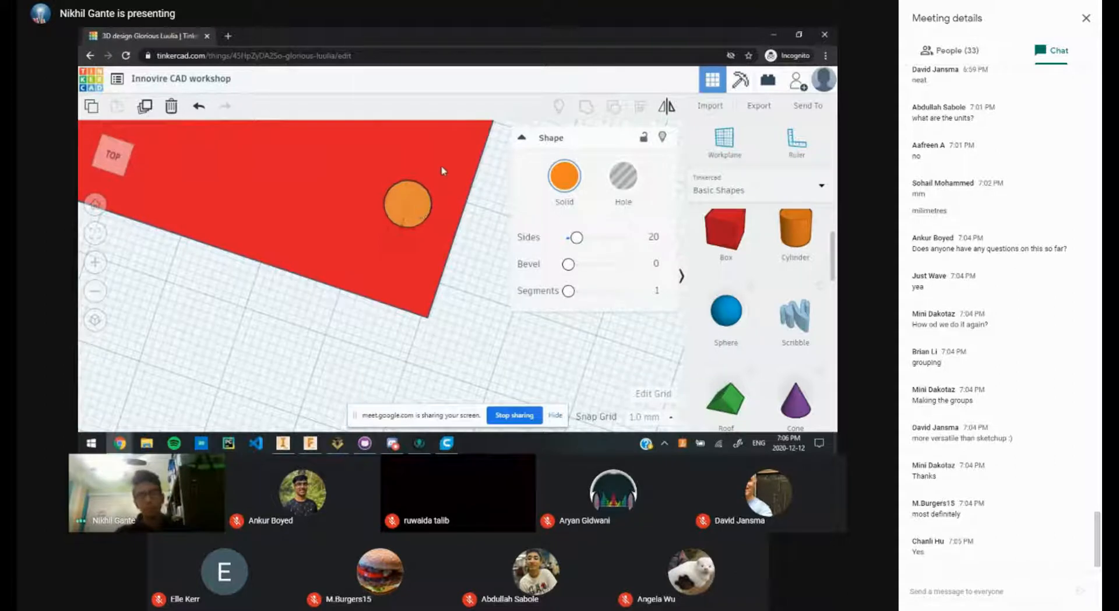
left_click(413, 206)
left_click(449, 245)
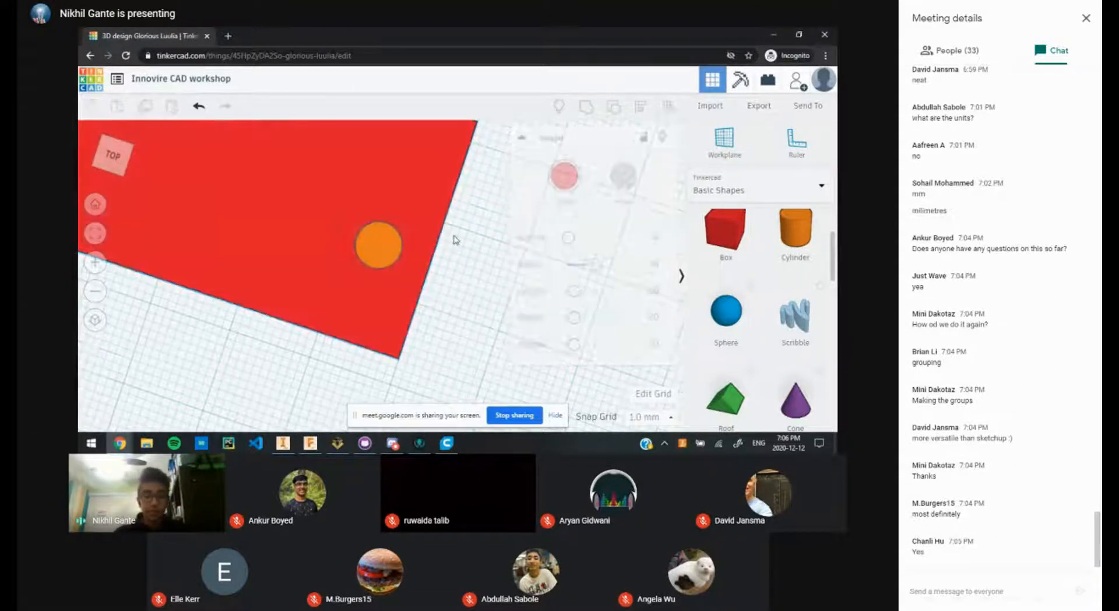
Step: Turn the orange cylinder into a Hole
left_click(381, 240)
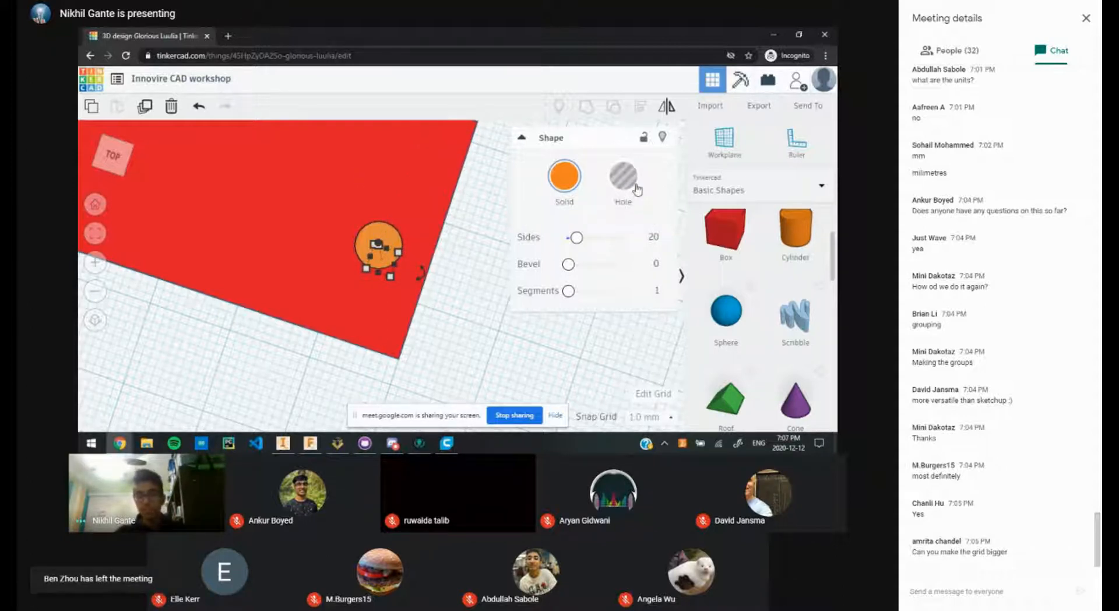
left_click(635, 184)
left_click(462, 275)
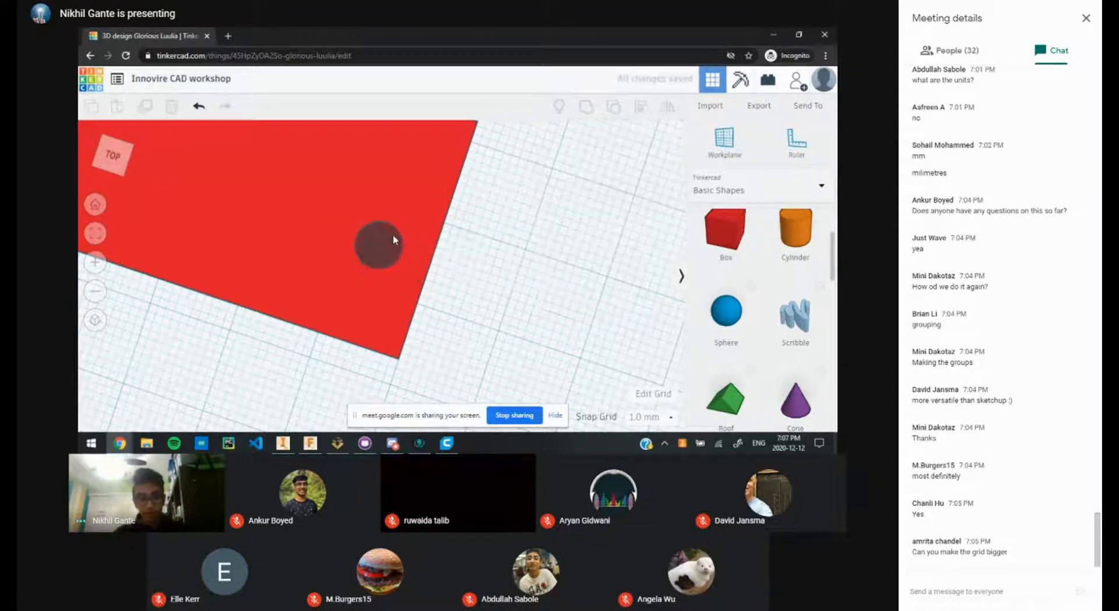
scroll(393, 233, "up", 1)
scroll(443, 238, "down", 2)
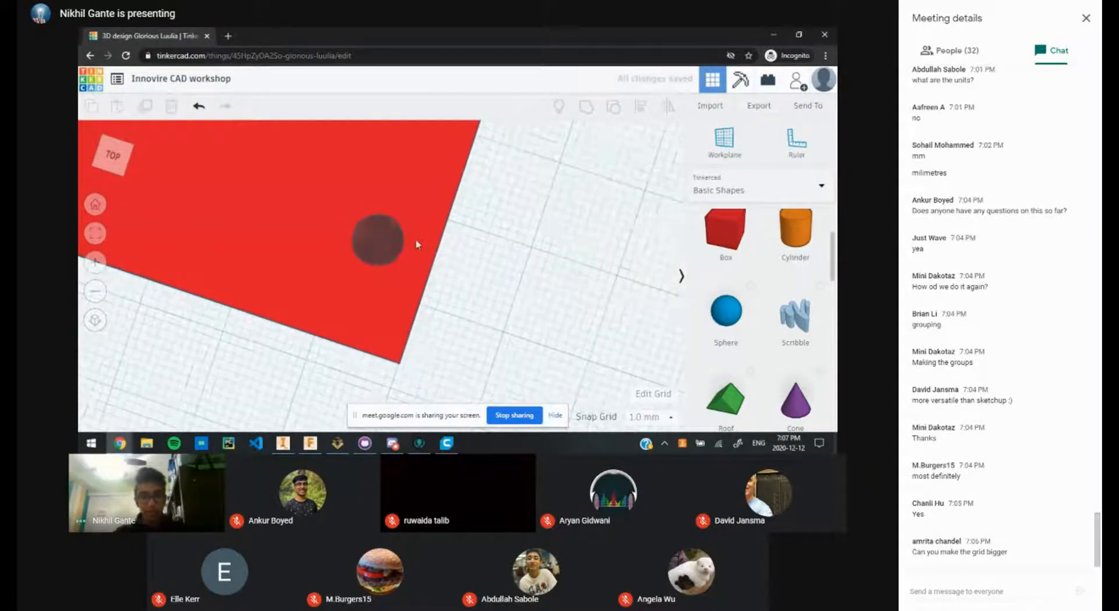
scroll(449, 289, "up", 1)
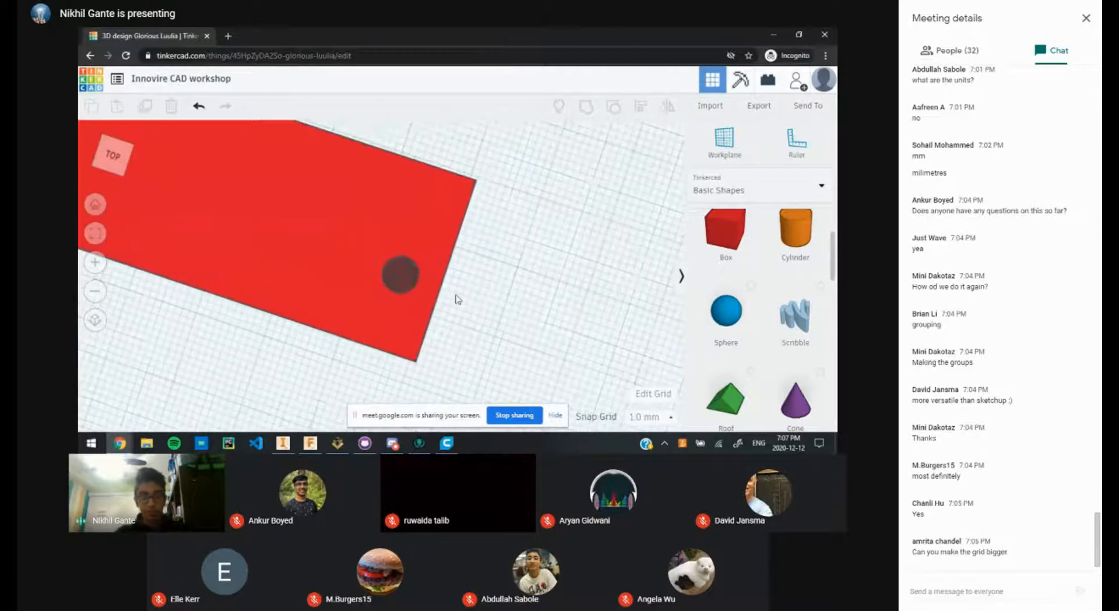
middle_click_drag(455, 288, 448, 265)
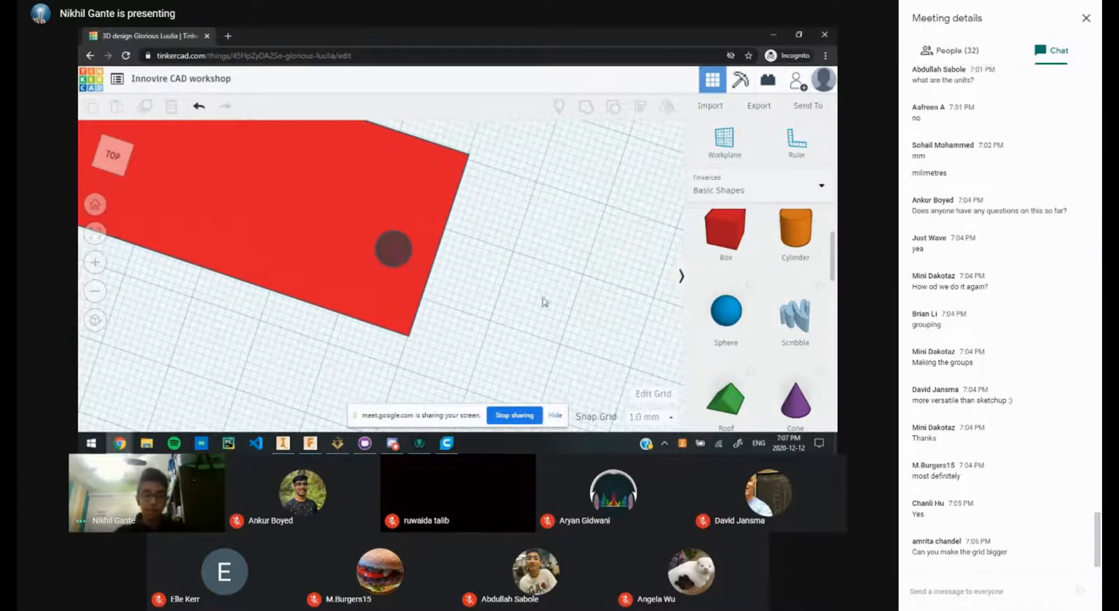
Step: Shift the red plate relative to the hole and marquee-select both shapes
right_click_drag(542, 302, 413, 271)
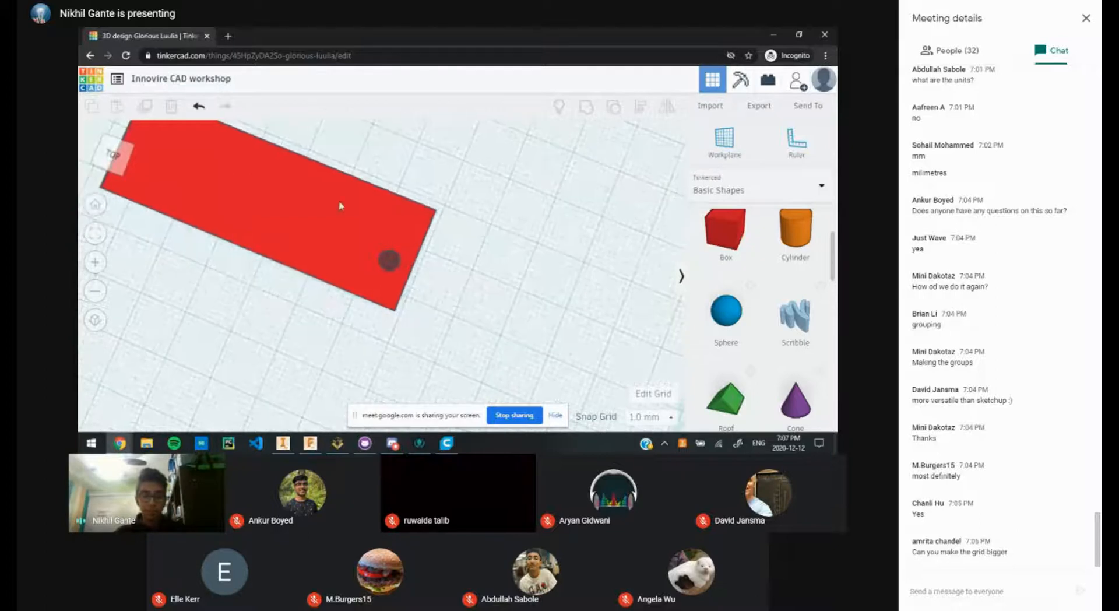
left_click_drag(391, 239, 465, 276)
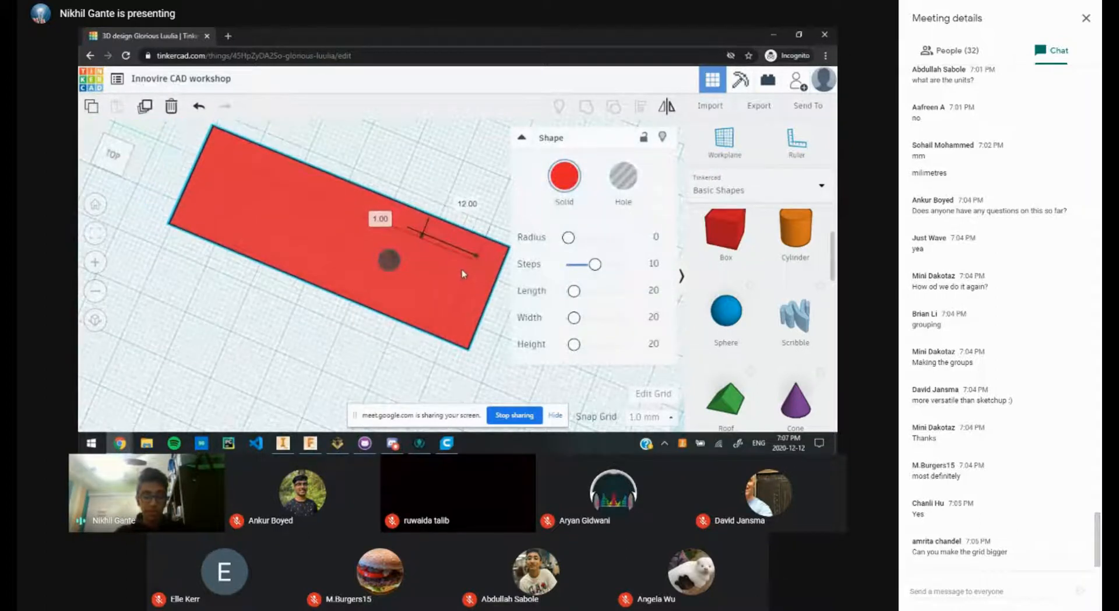
left_click_drag(430, 162, 319, 339)
scroll(415, 316, "down", 3)
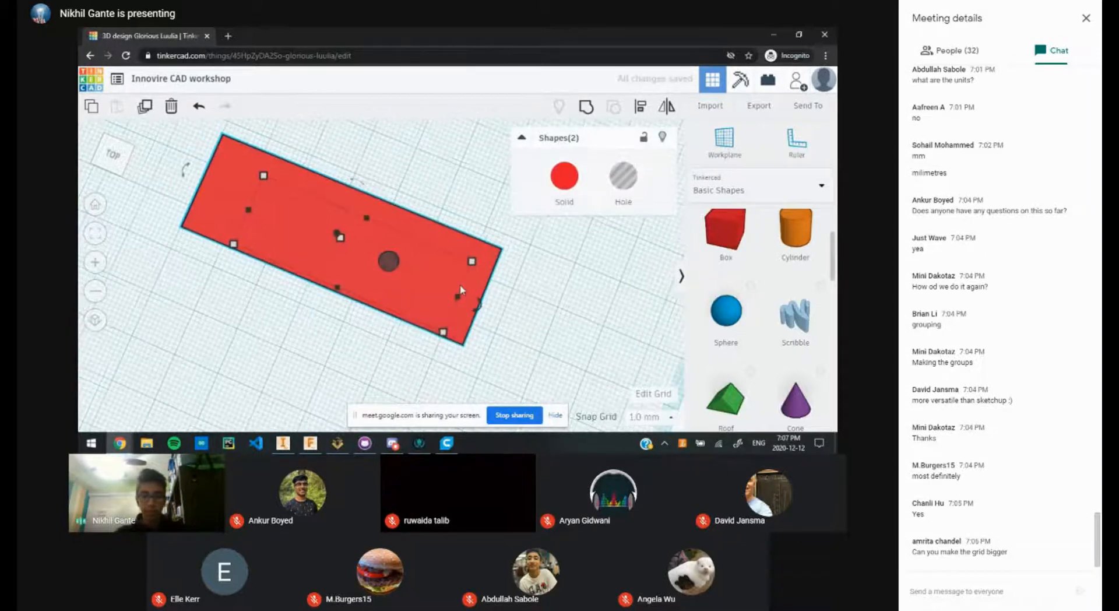
Step: Group the plate and hole into one shape, then view it from directly above
left_click(587, 107)
left_click(414, 207)
scroll(419, 271, "up", 8)
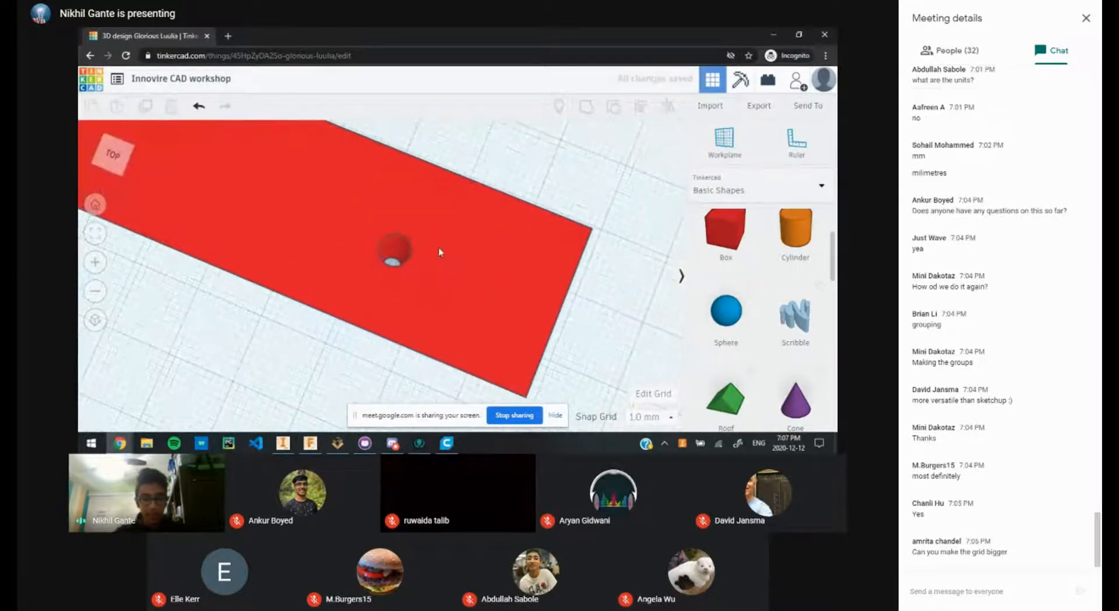
right_click_drag(440, 251, 398, 188)
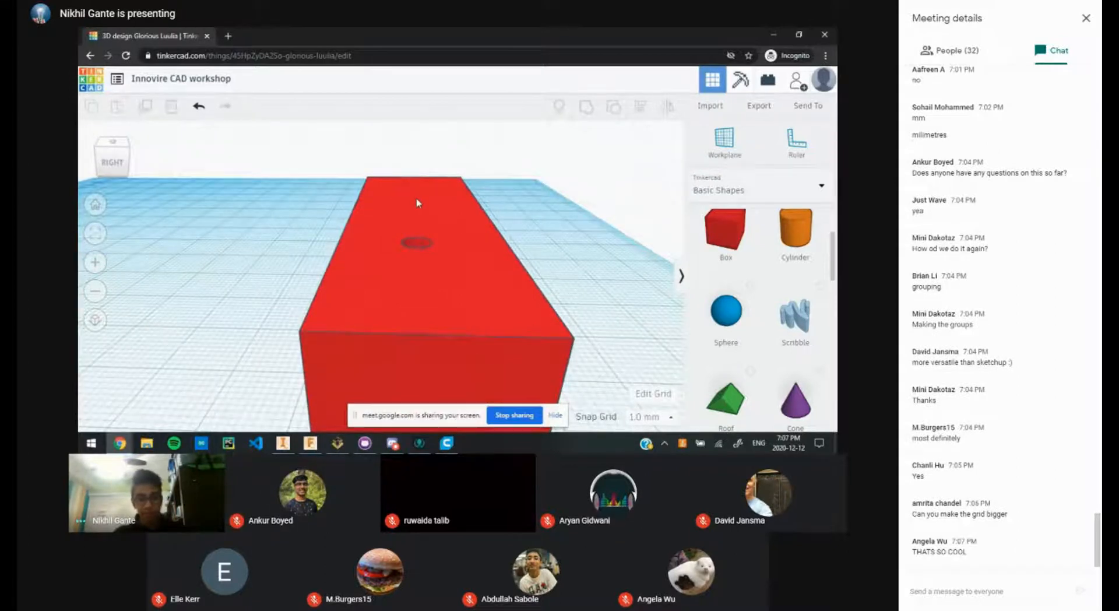
right_click_drag(418, 203, 383, 232)
left_click(383, 232)
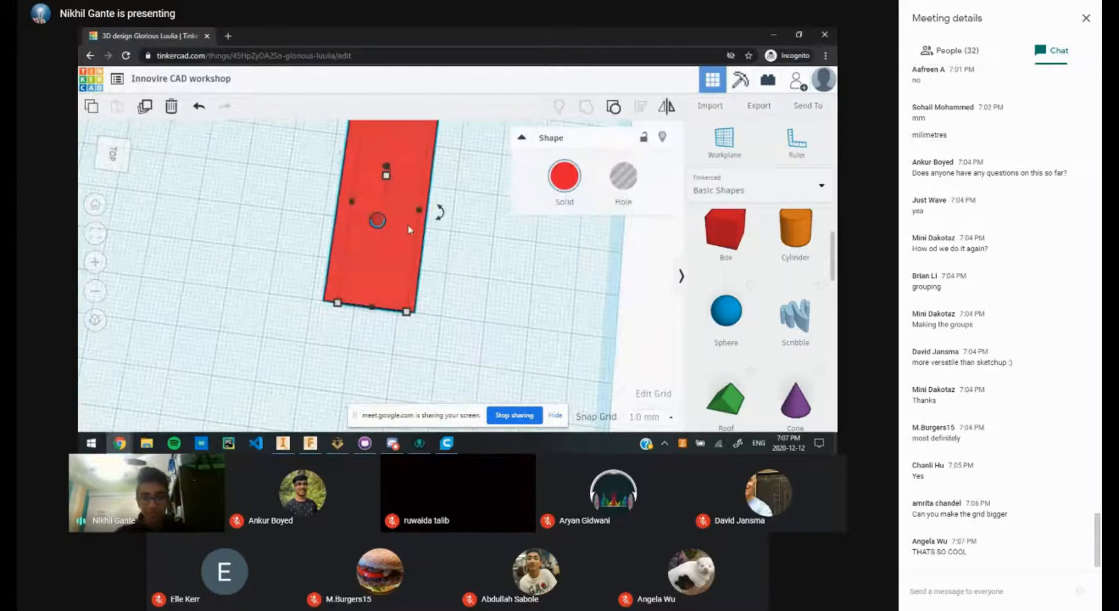
Step: Separate the hole cylinder and place it on the red box's bottom edge with arrow nudges
left_click(614, 107)
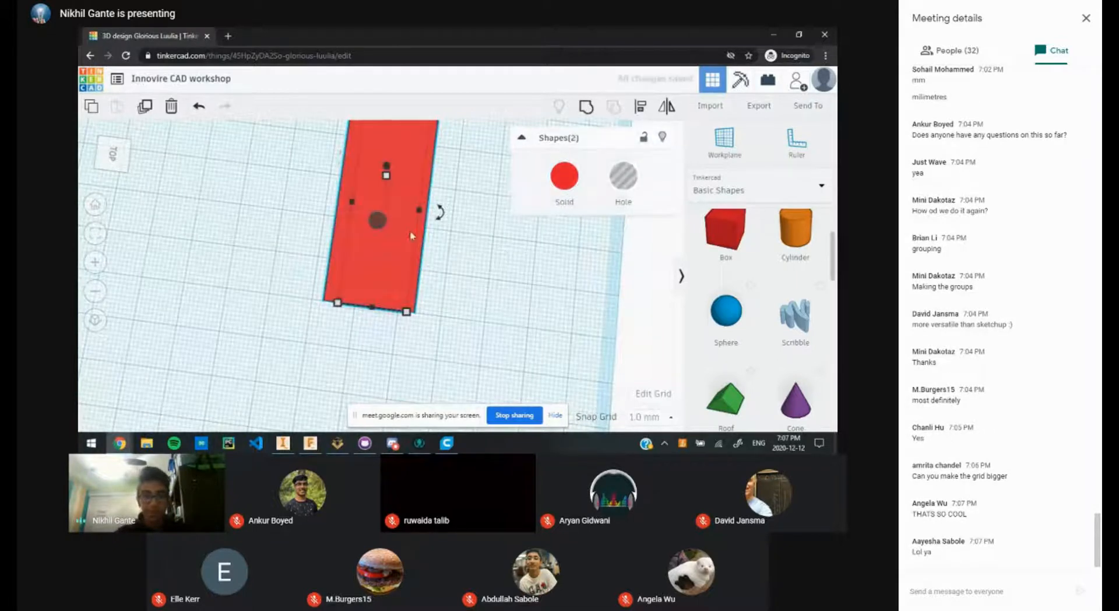
left_click(472, 248)
left_click_drag(377, 220, 367, 310)
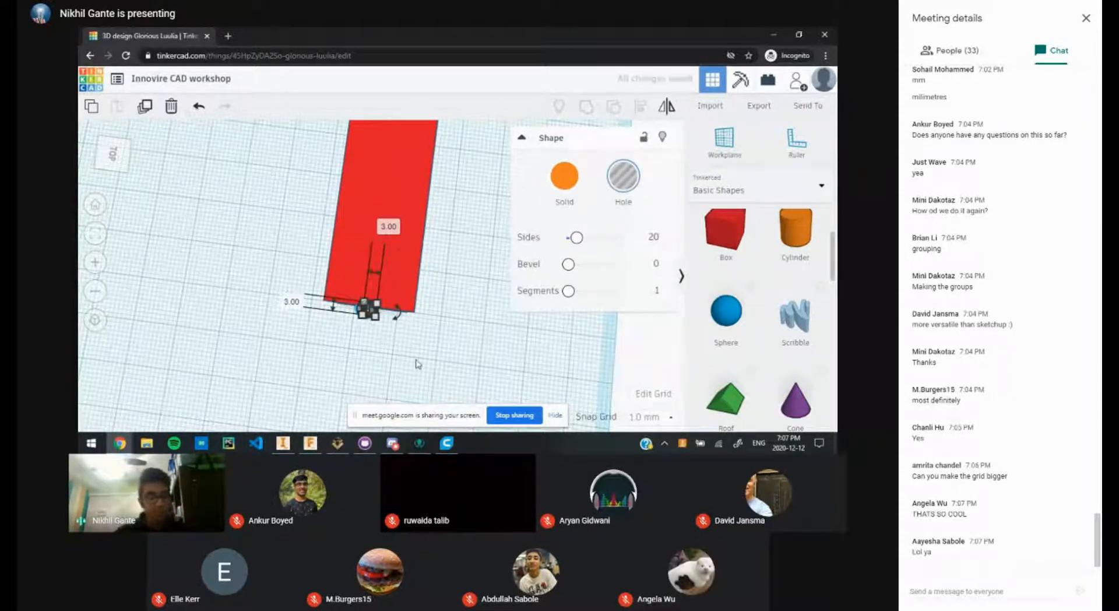
right_click_drag(460, 357, 462, 308)
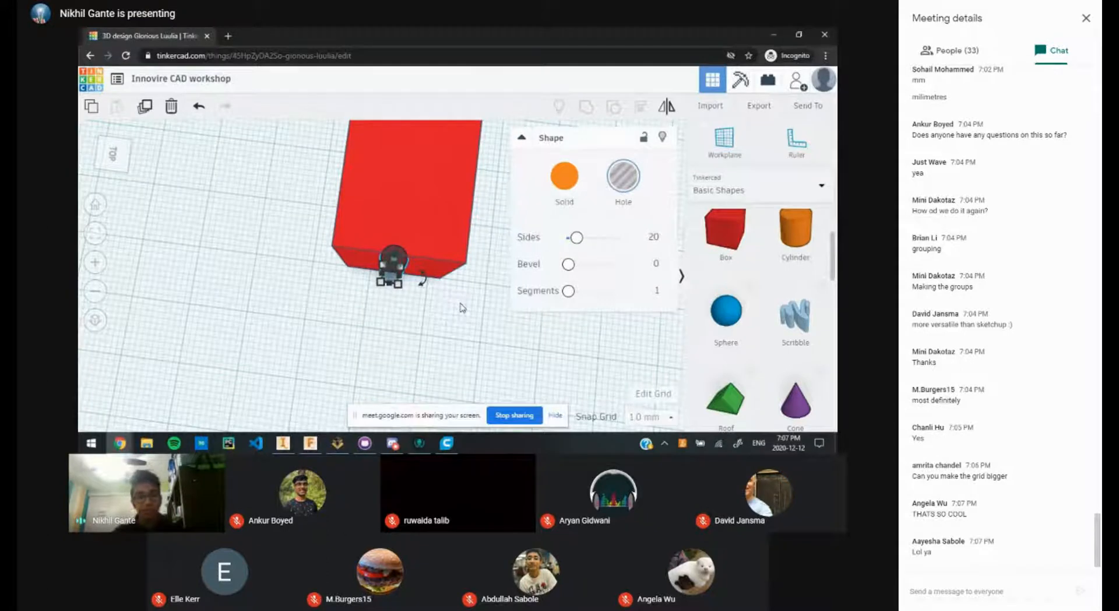
key("Down")
key("Down")
key("Down")
key("Down")
key("Down")
key("Down")
key("Down")
key("Down")
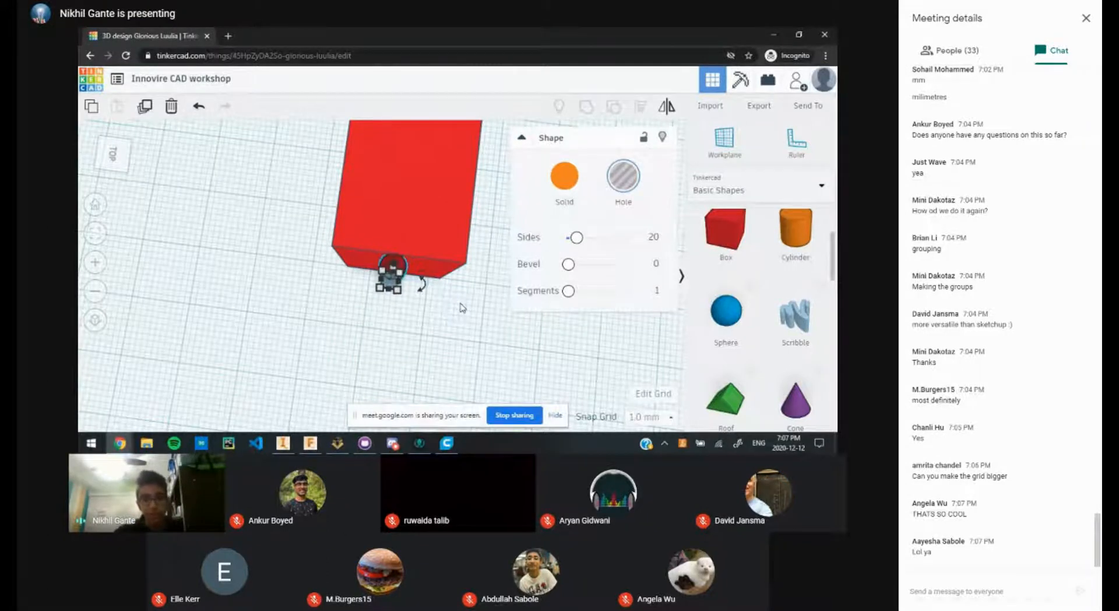
key("Down")
key("Down")
key("Down")
key("Down")
key("Down")
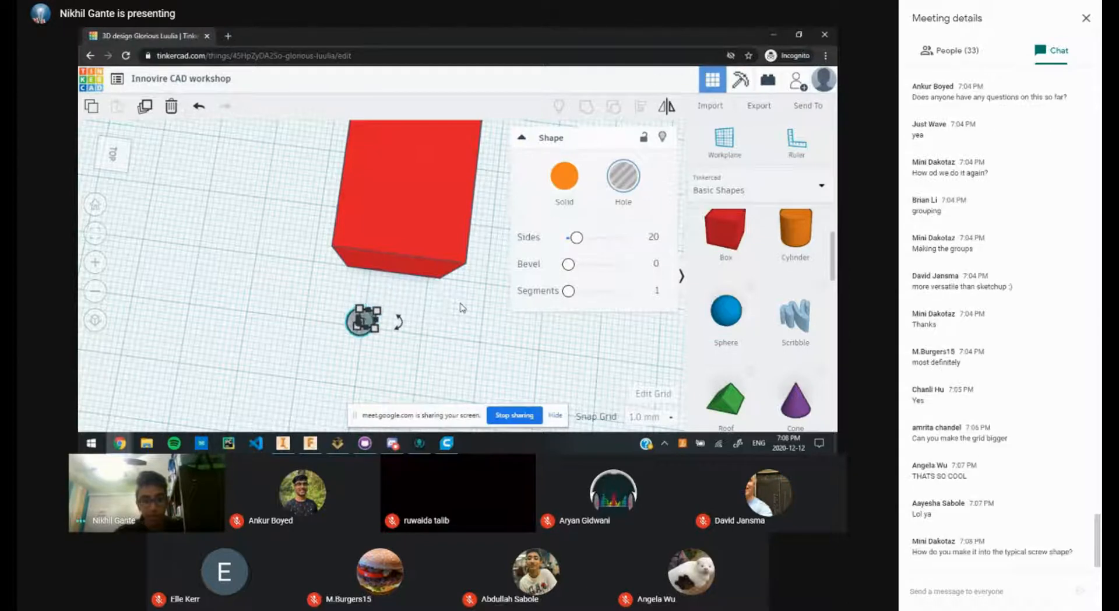
key("Left")
key("Left")
key("Left")
key("Left")
key("Left")
key("Left")
key("Left")
key("Left")
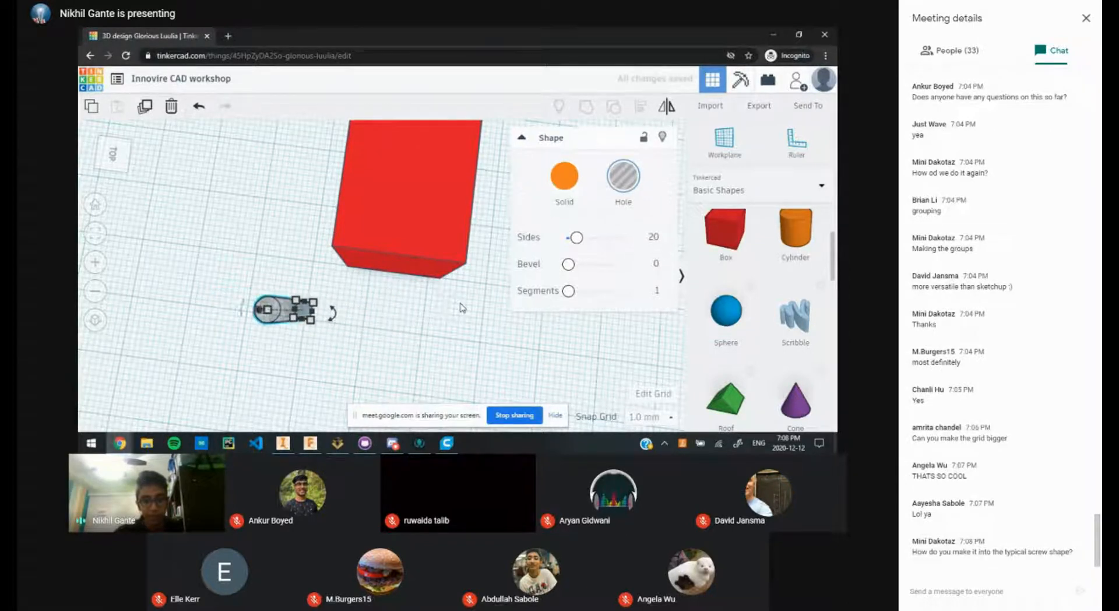
key("Right")
key("Right")
key("Right")
key("Right")
key("Right")
key("Right")
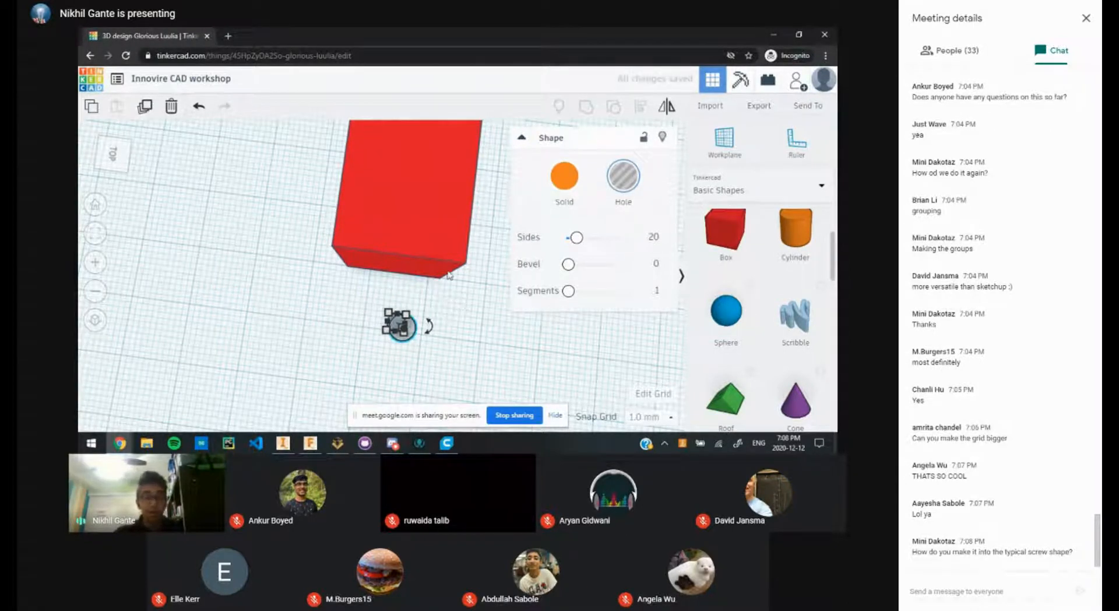
left_click_drag(408, 332, 415, 261)
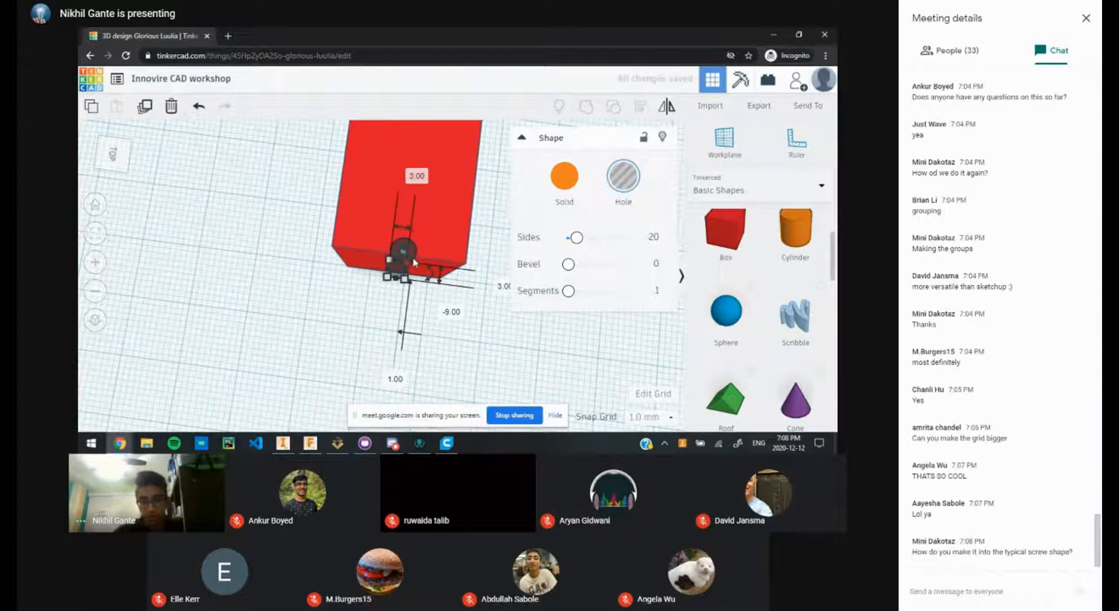
key("Right")
key("Right")
key("Right")
key("Right")
key("Right")
key("Right")
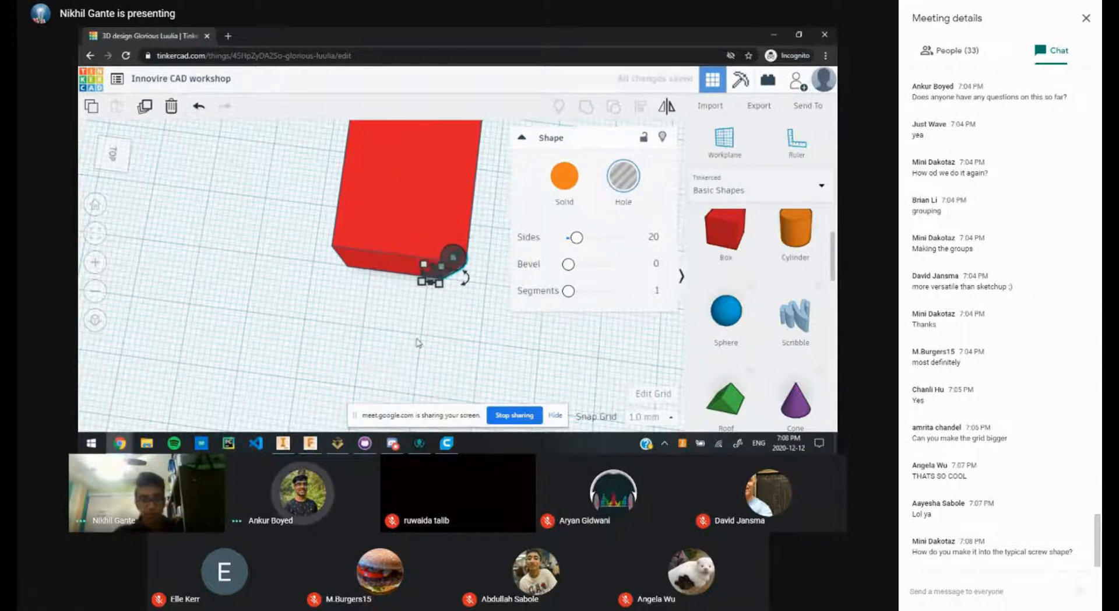
left_click(460, 380)
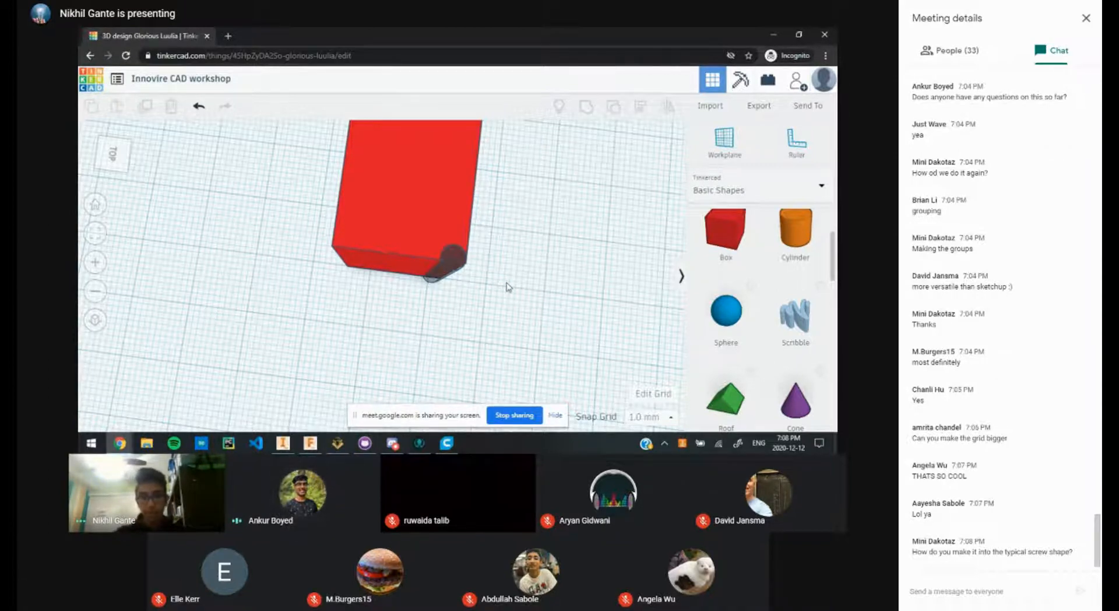
Step: Hide the screen-sharing bar and open the Edit Grid properties
scroll(509, 288, "up", 1)
scroll(508, 288, "down", 4)
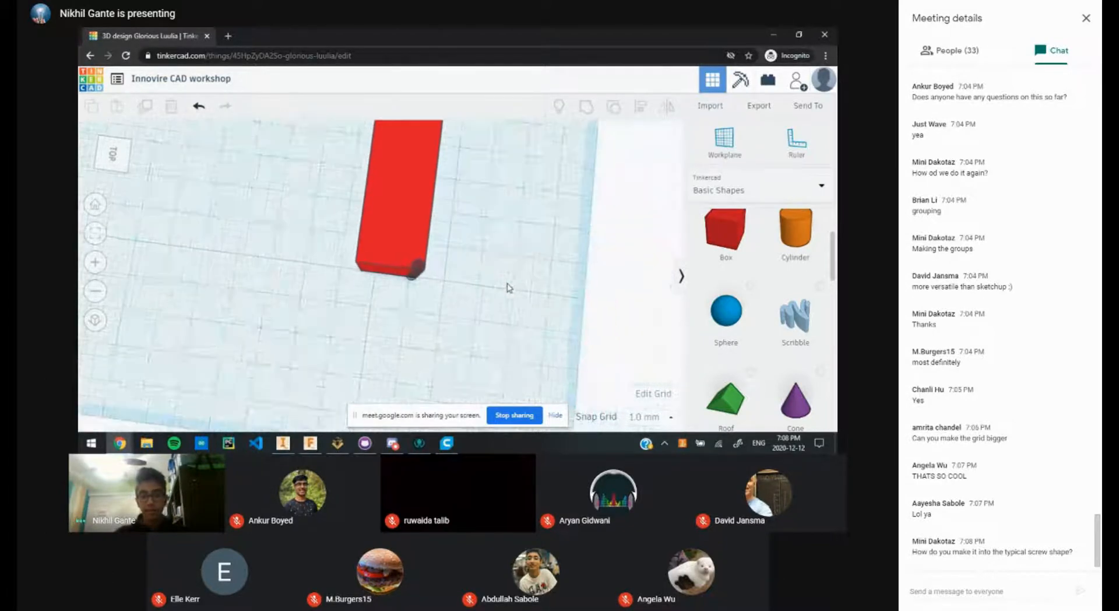
left_click(556, 417)
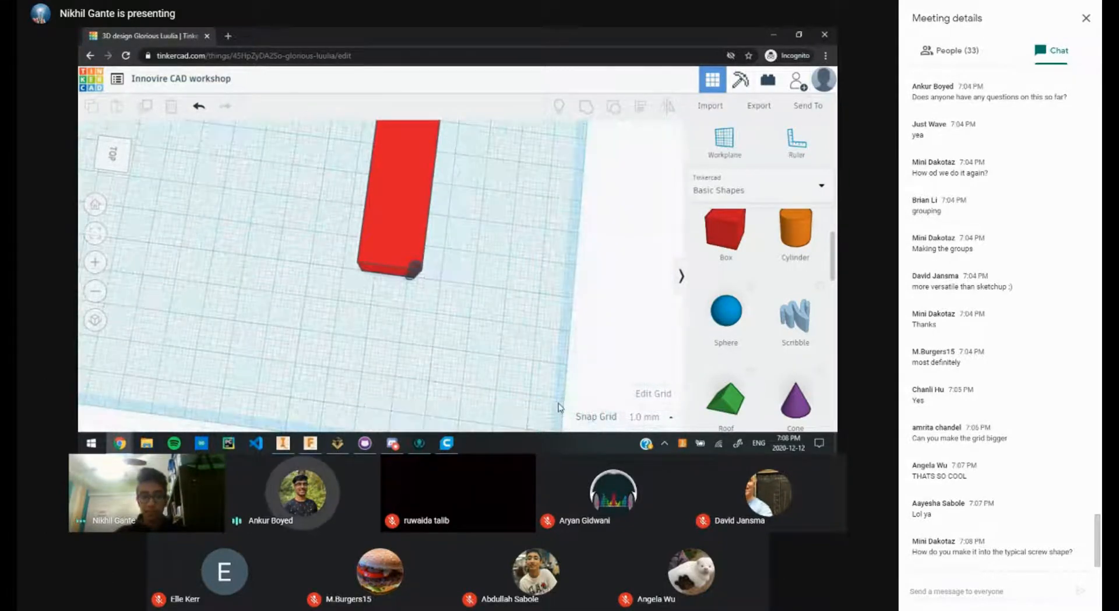
scroll(507, 341, "down", 3)
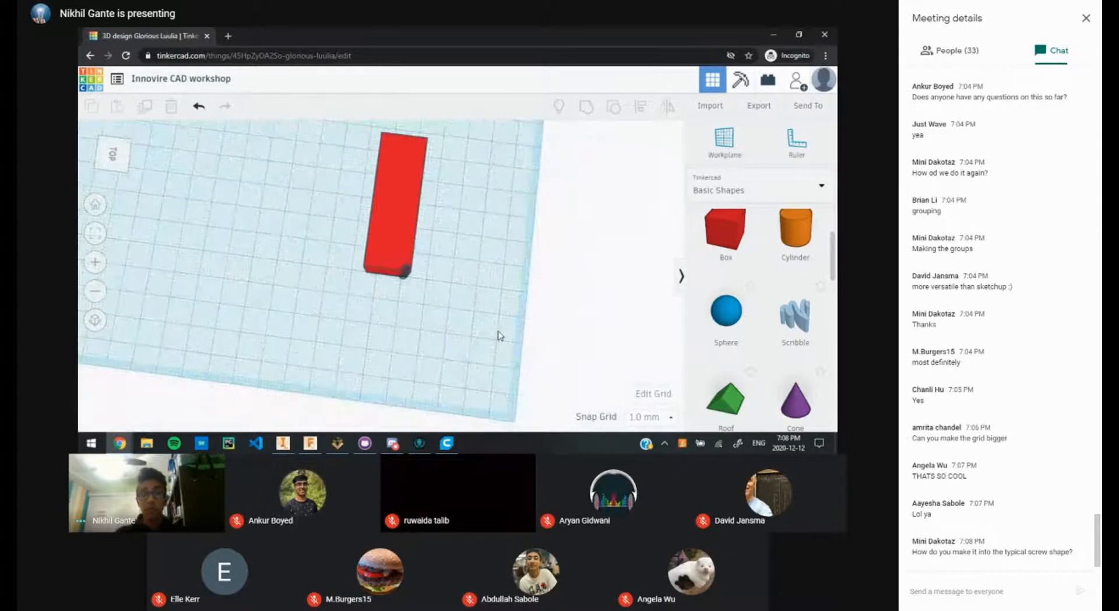
left_click(654, 394)
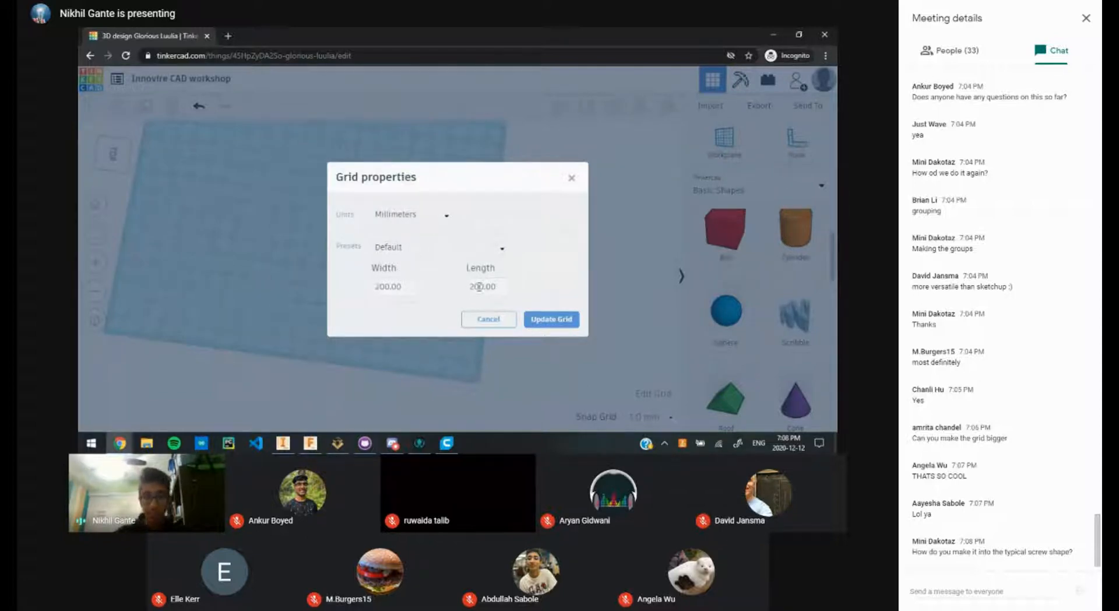
Step: Set the grid Width to 450 and Length to 2000 mm, then update the grid
left_click(404, 285)
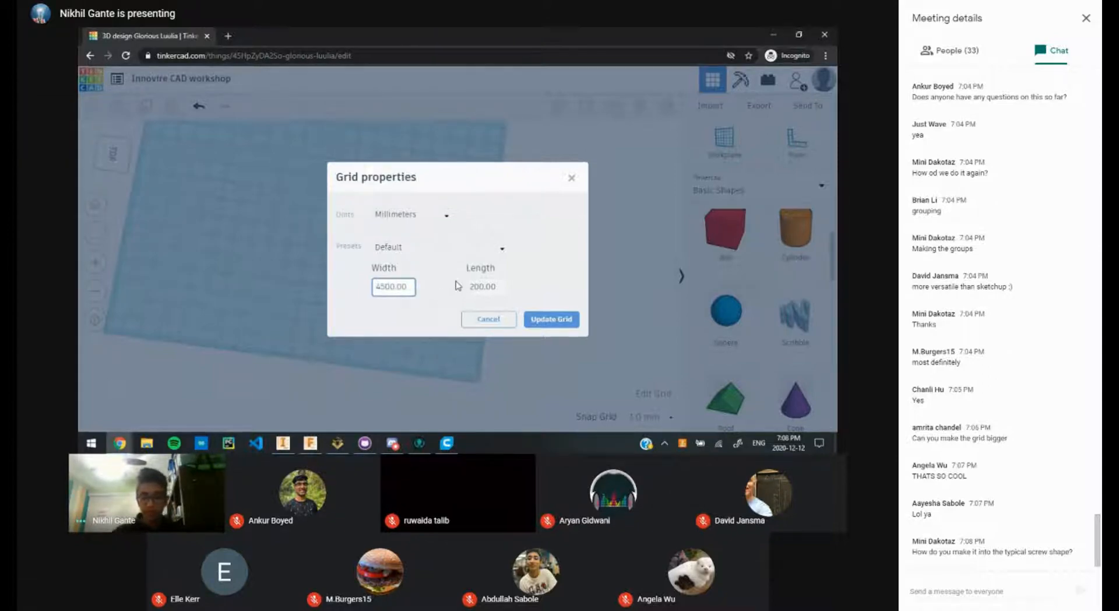
left_click(479, 286)
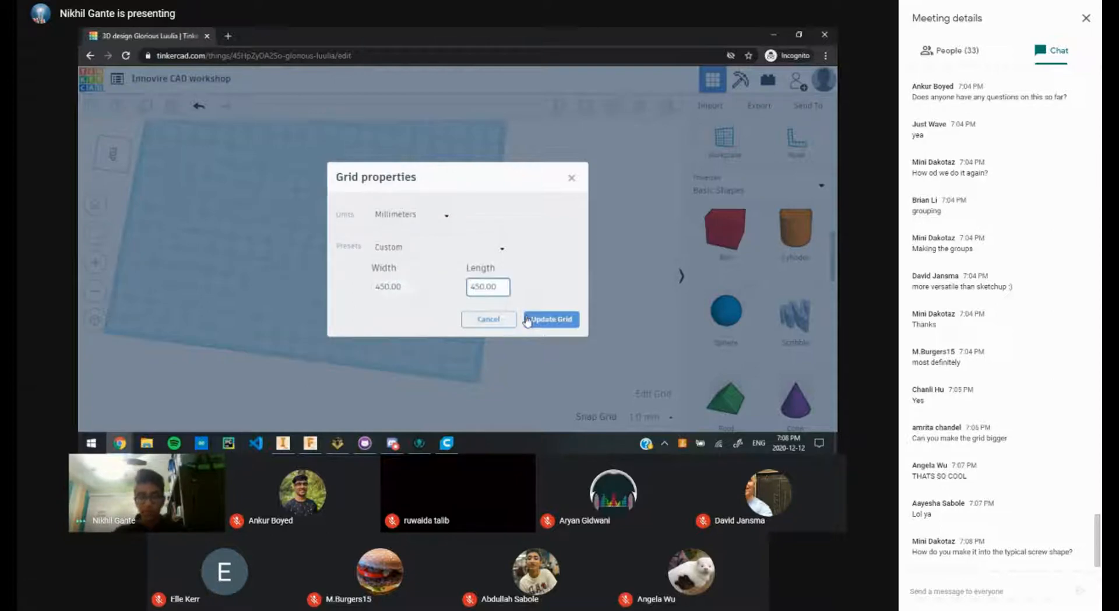
key("BackSpace")
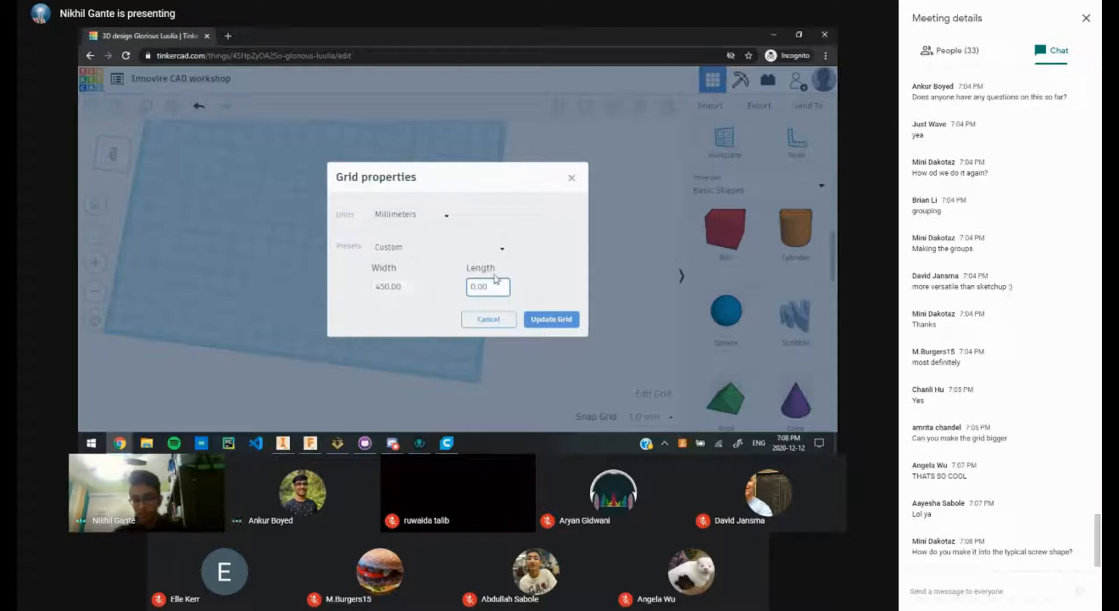
type("200")
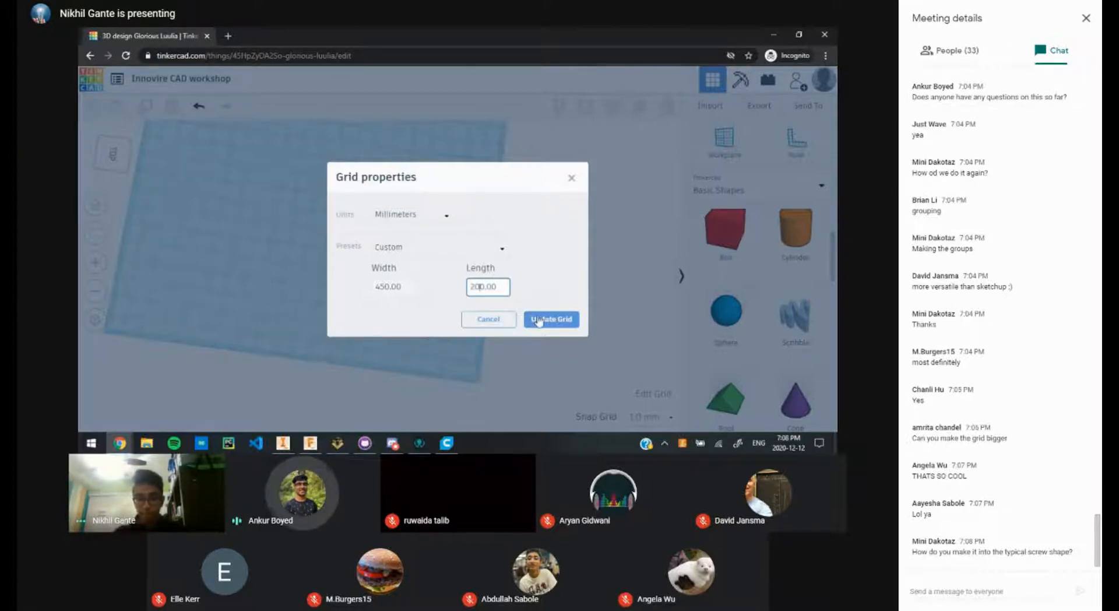
left_click(539, 319)
Step: Back in Tinkercad, move the red plate slightly down and right on the enlarged grid
scroll(438, 291, "down", 3)
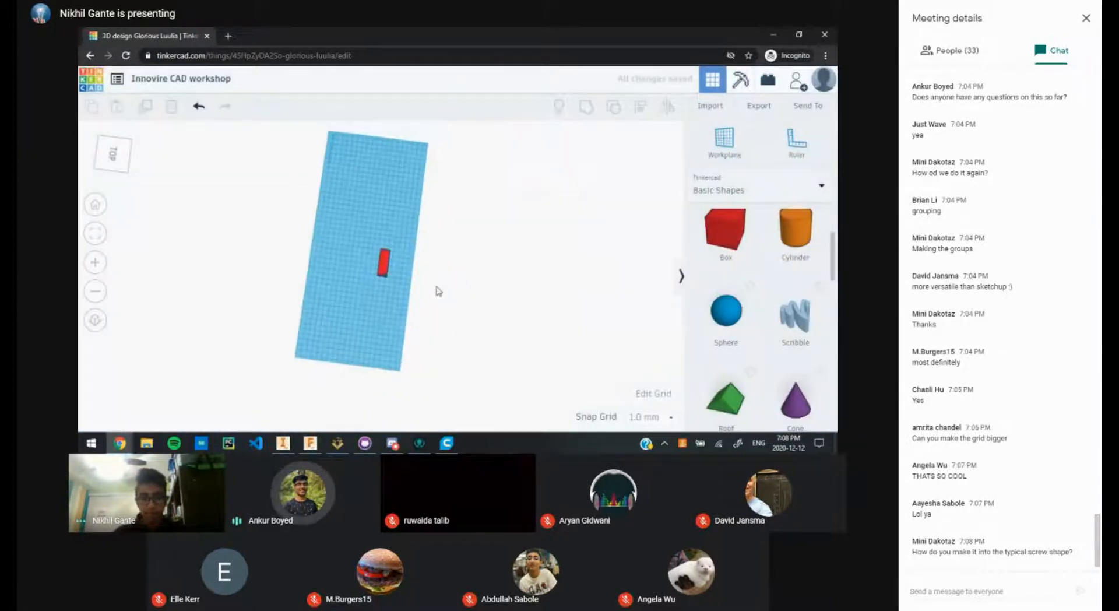
scroll(430, 286, "up", 4)
scroll(430, 281, "down", 5)
scroll(424, 275, "down", 2)
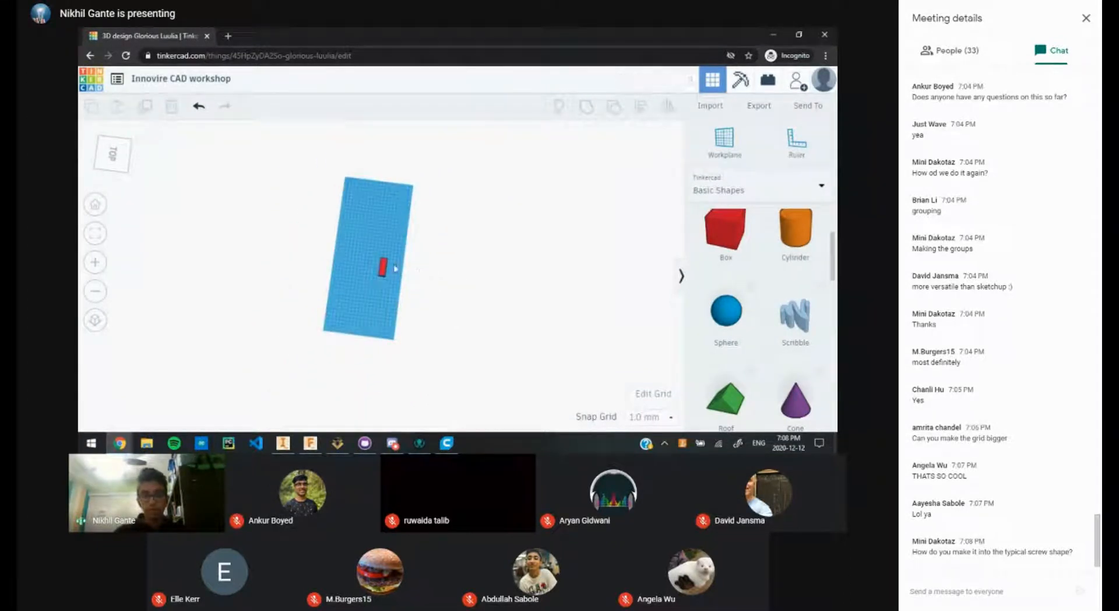
scroll(393, 266, "up", 3)
key("alt+Tab")
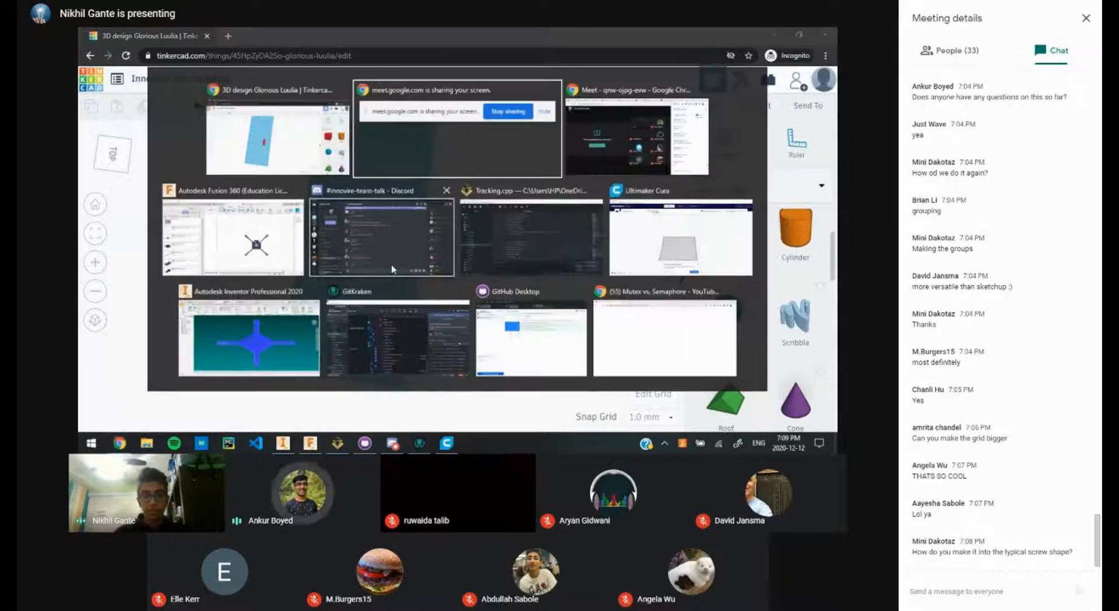
key("alt+shift+Tab")
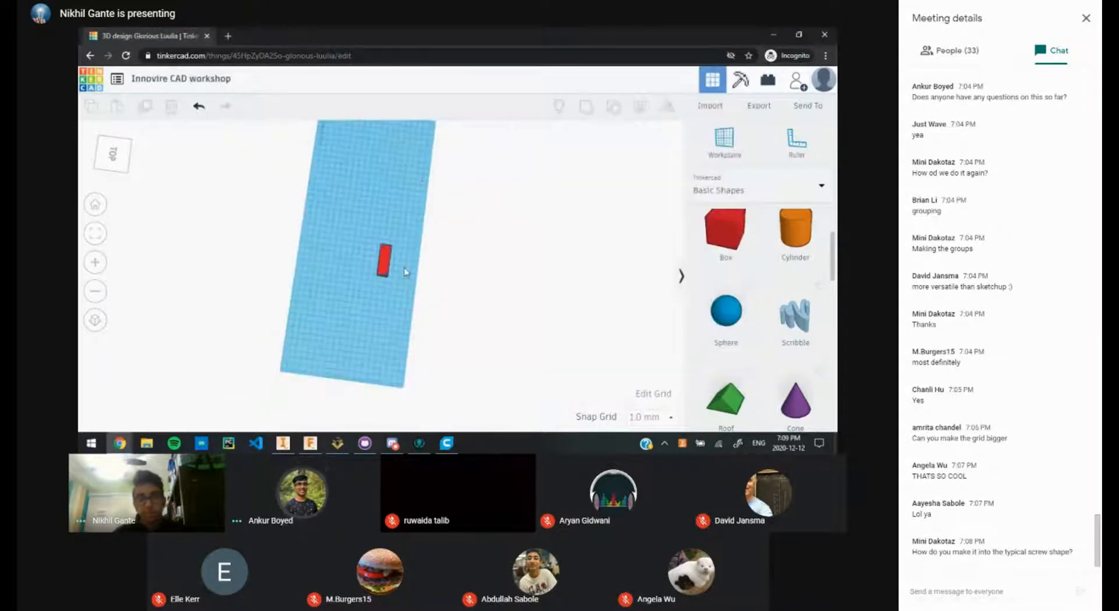
scroll(405, 272, "up", 5)
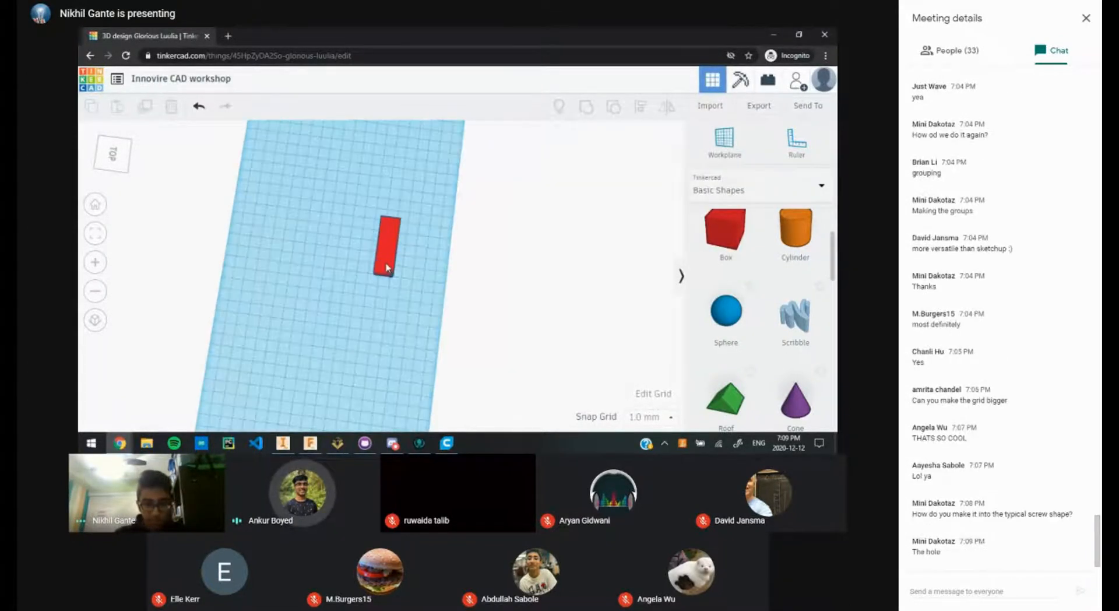
scroll(404, 281, "up", 2)
left_click_drag(401, 238, 413, 257)
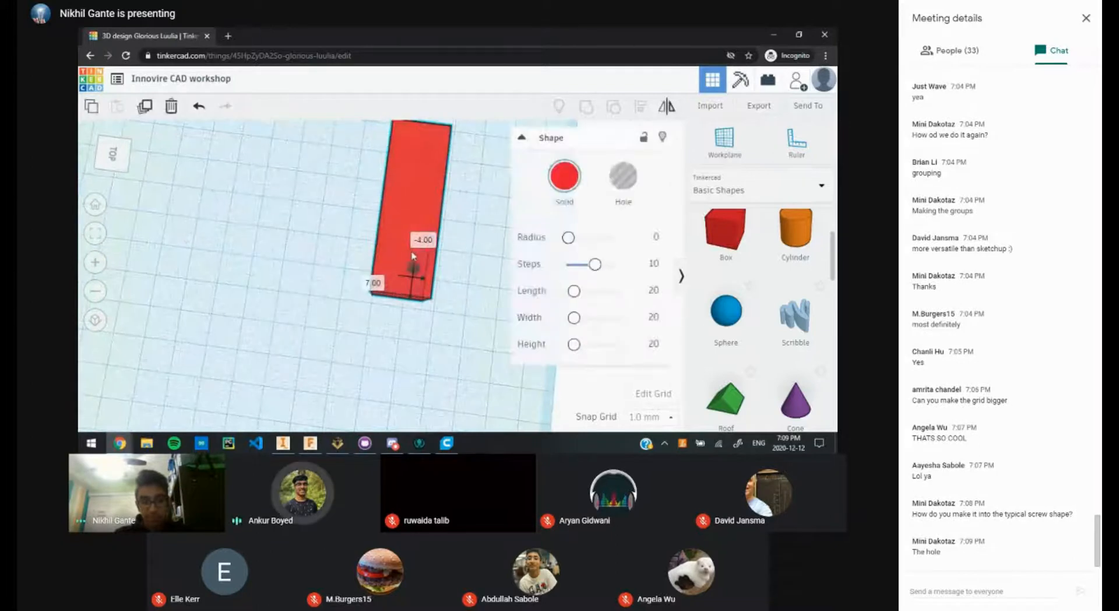
left_click(456, 256)
scroll(449, 259, "up", 3)
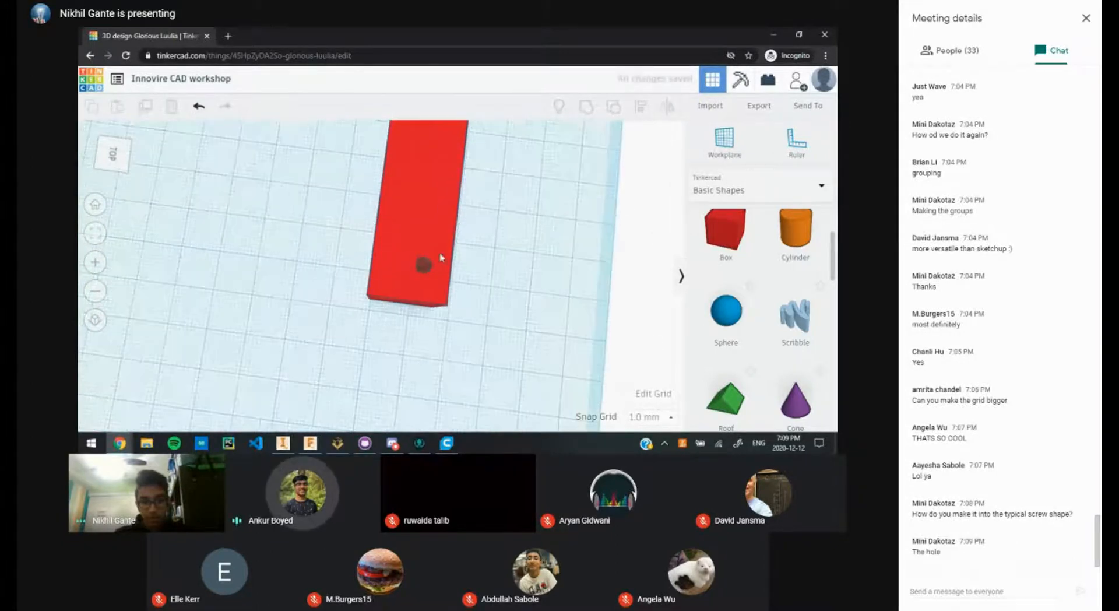
scroll(475, 327, "up", 3)
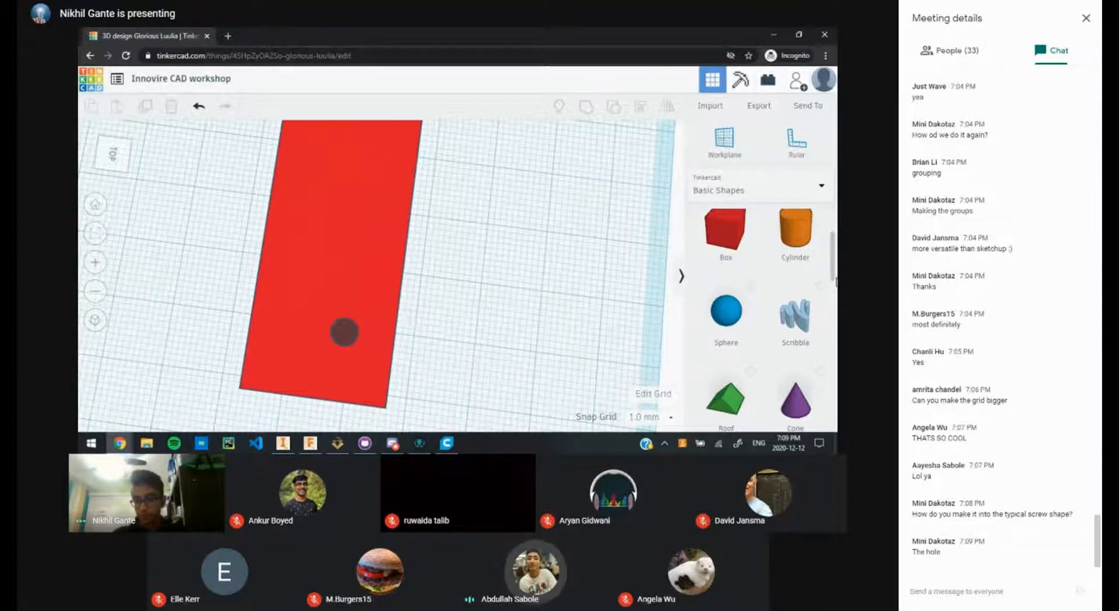
scroll(834, 277, "up", 3)
scroll(835, 274, "down", 2)
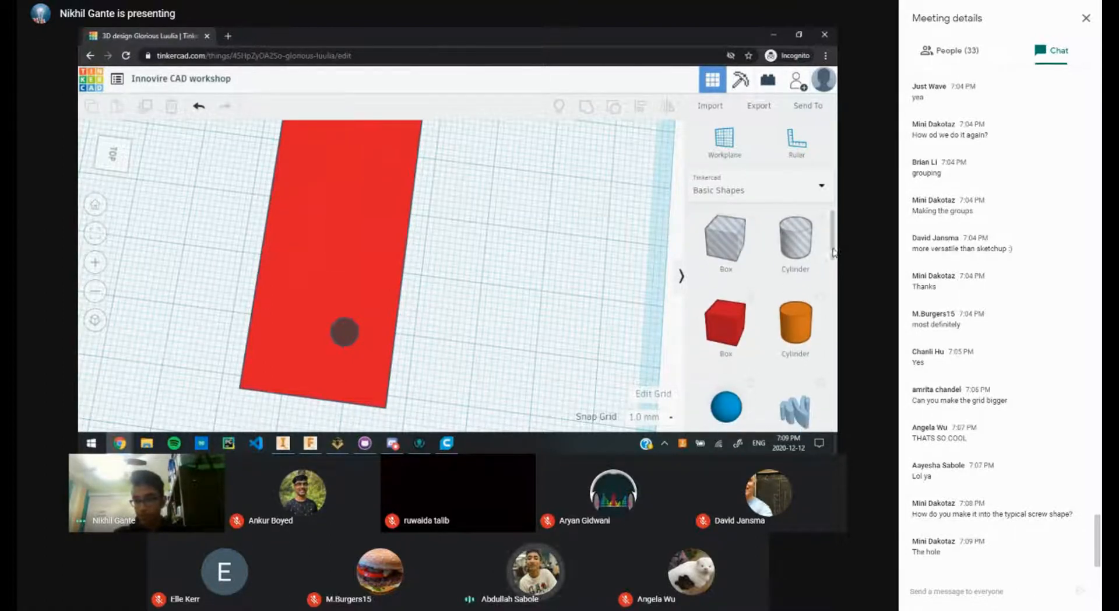
scroll(835, 274, "down", 10)
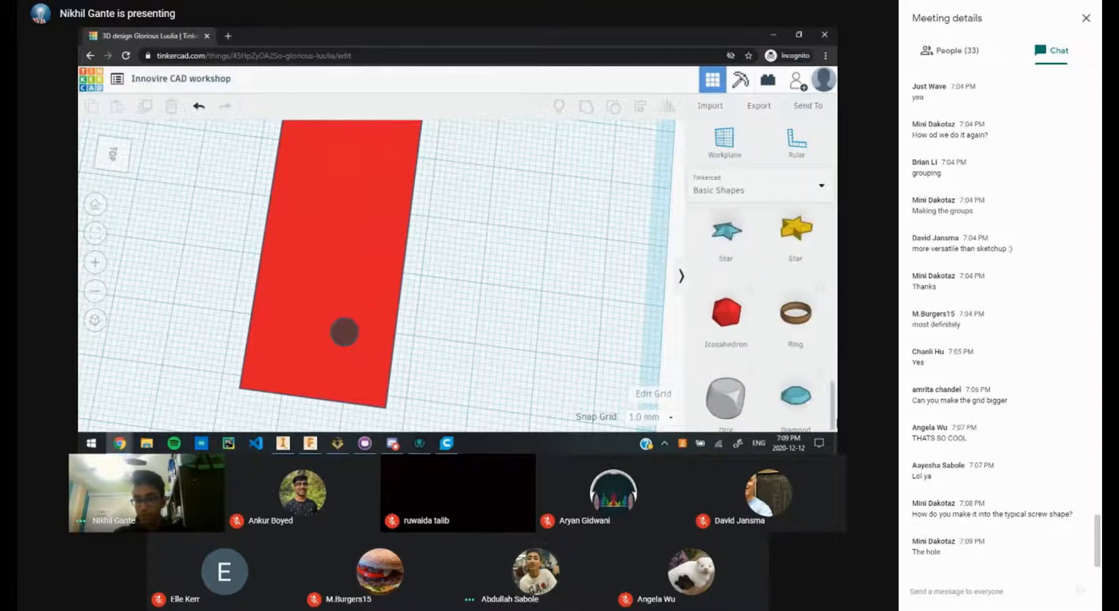
scroll(758, 303, "up", 10)
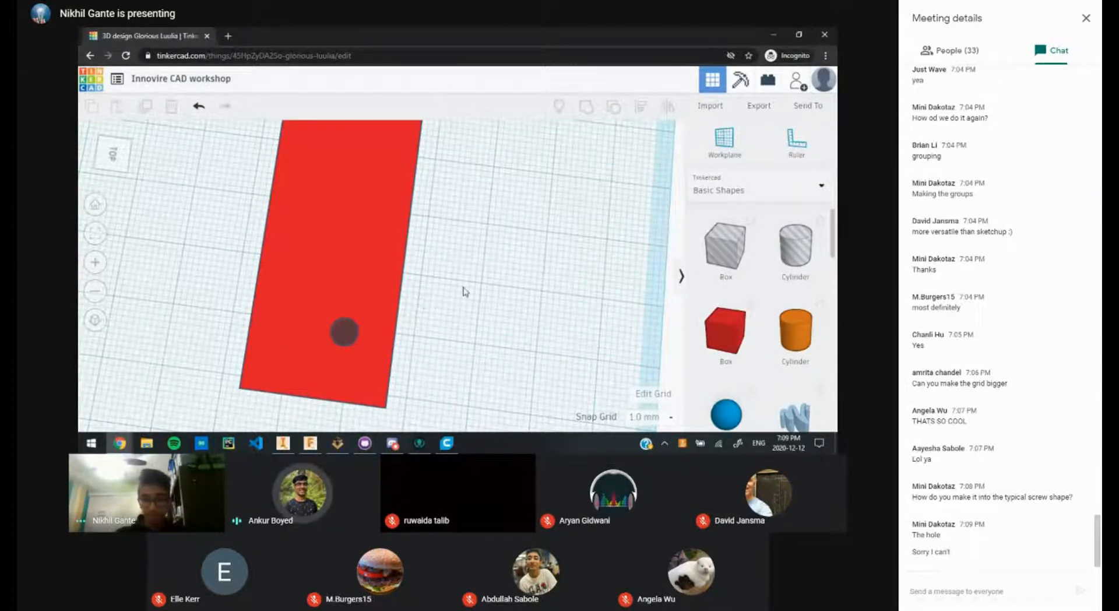
scroll(730, 260, "down", 10)
scroll(730, 260, "up", 10)
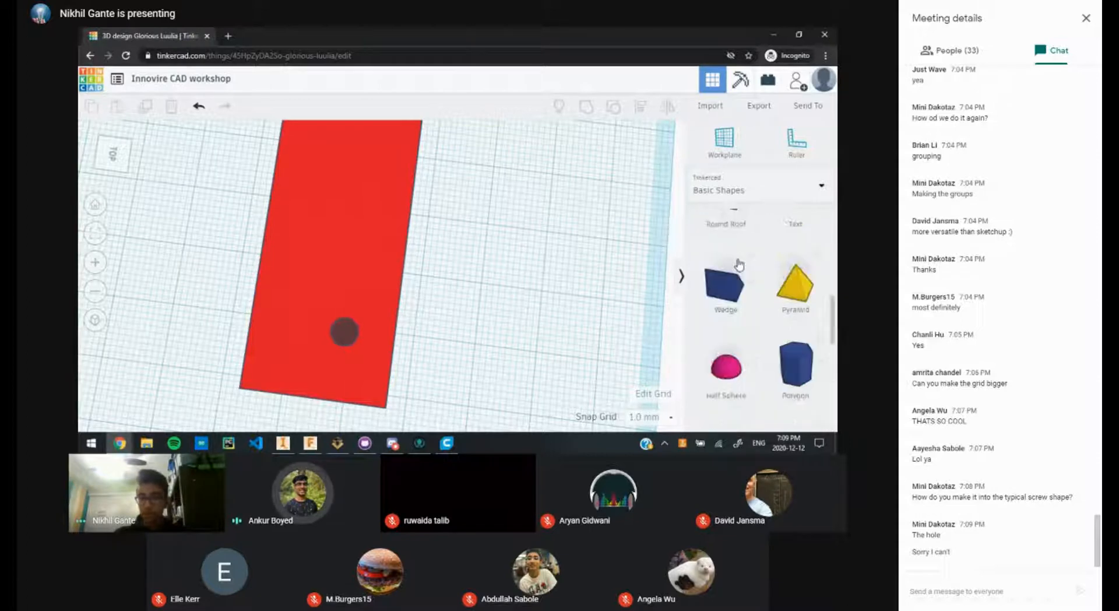
left_click(747, 197)
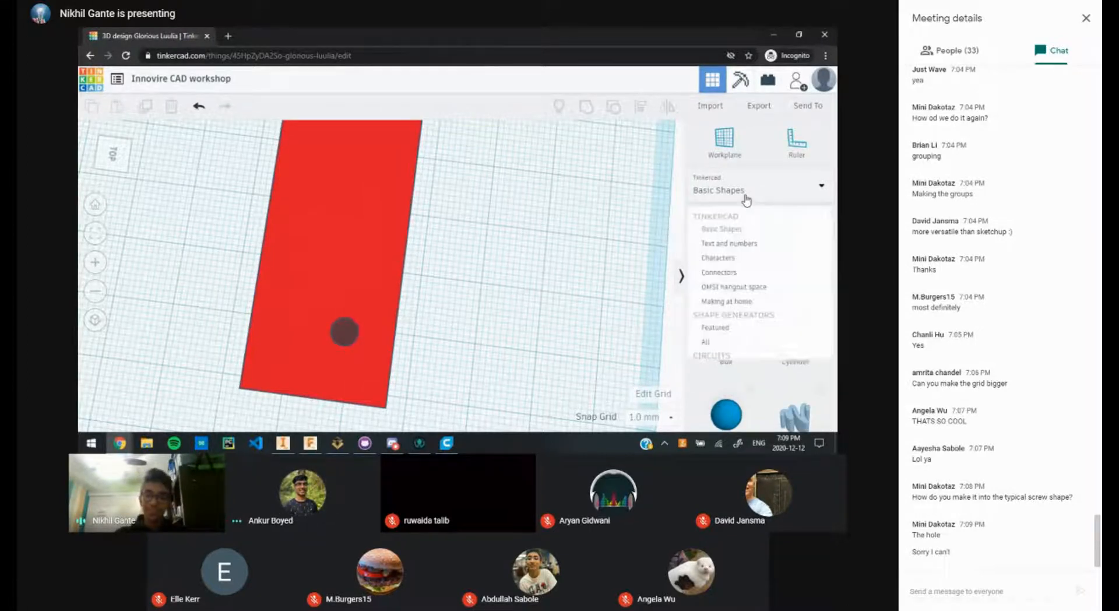
left_click(546, 245)
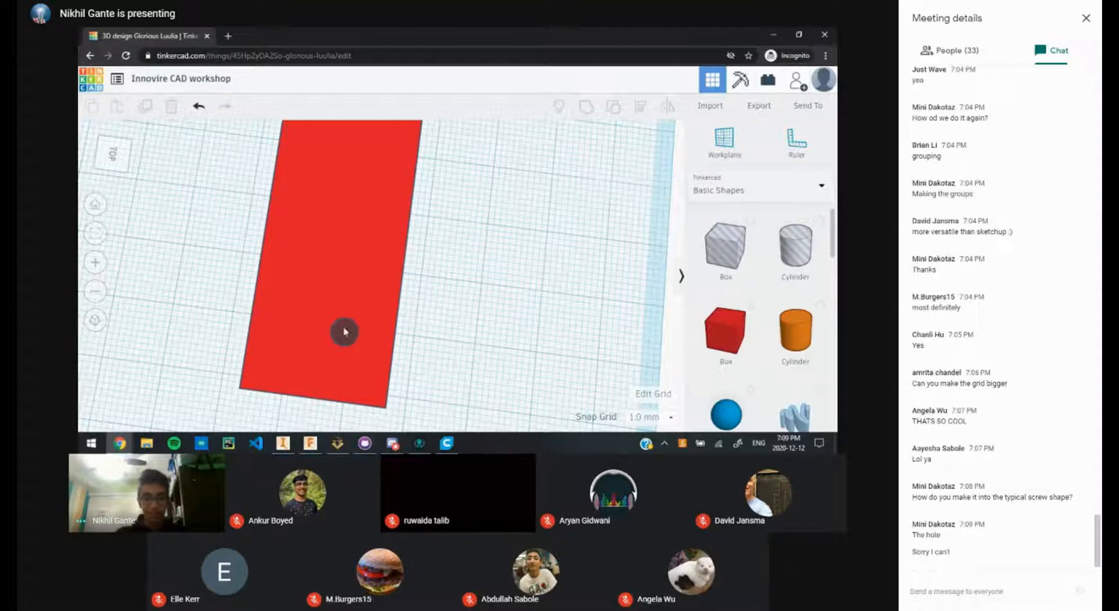
Step: Reposition the hole nearer the plate's middle and open the Tinkercad dashboard in a new tab
left_click_drag(343, 332, 535, 284)
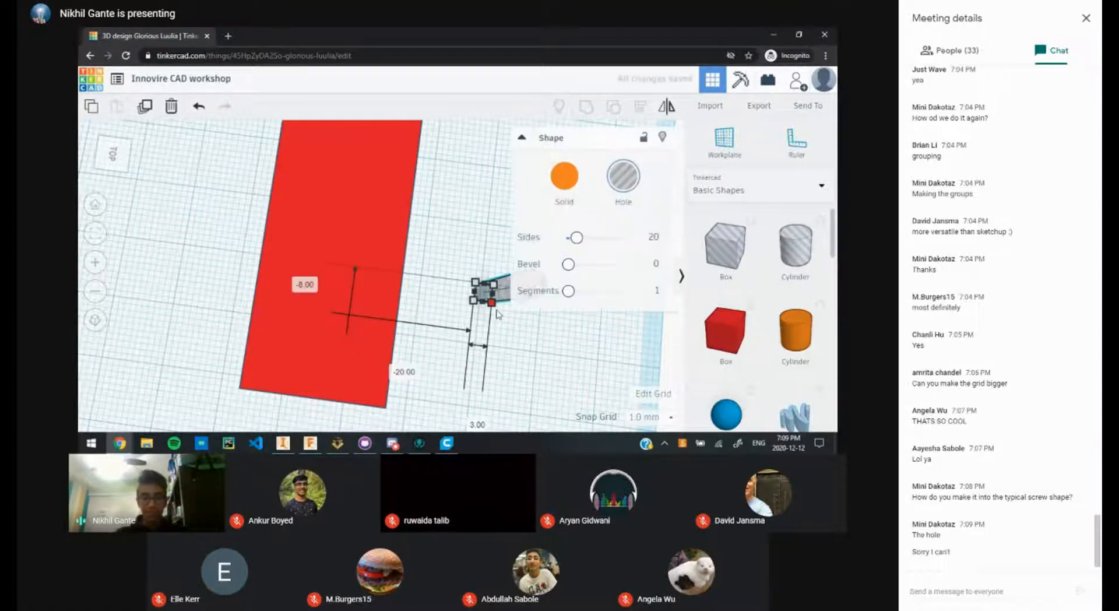
left_click(465, 244)
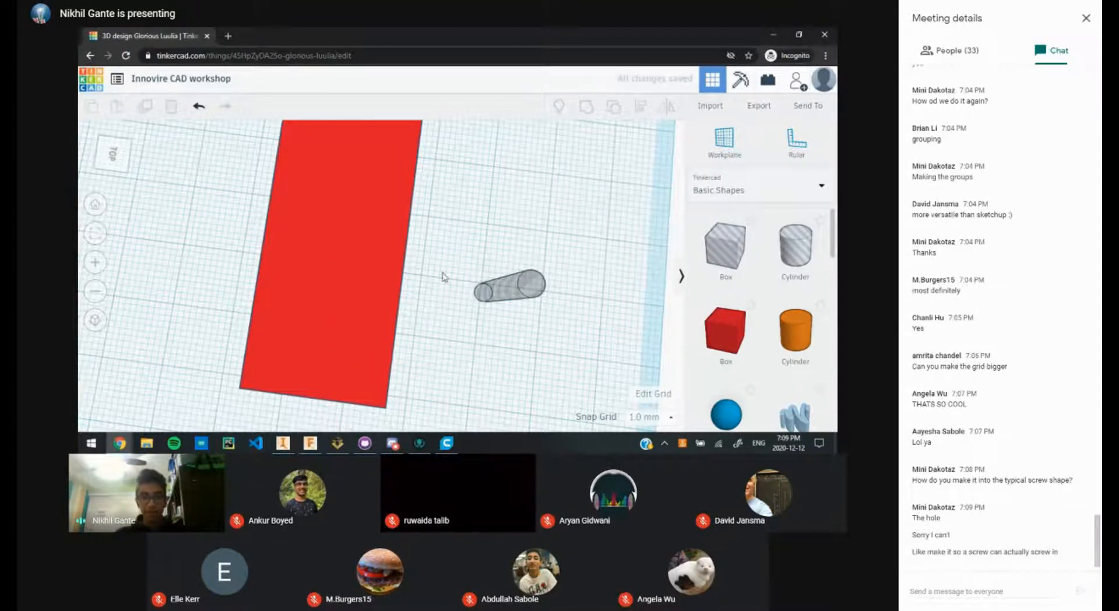
left_click_drag(484, 289, 334, 286)
left_click(523, 352)
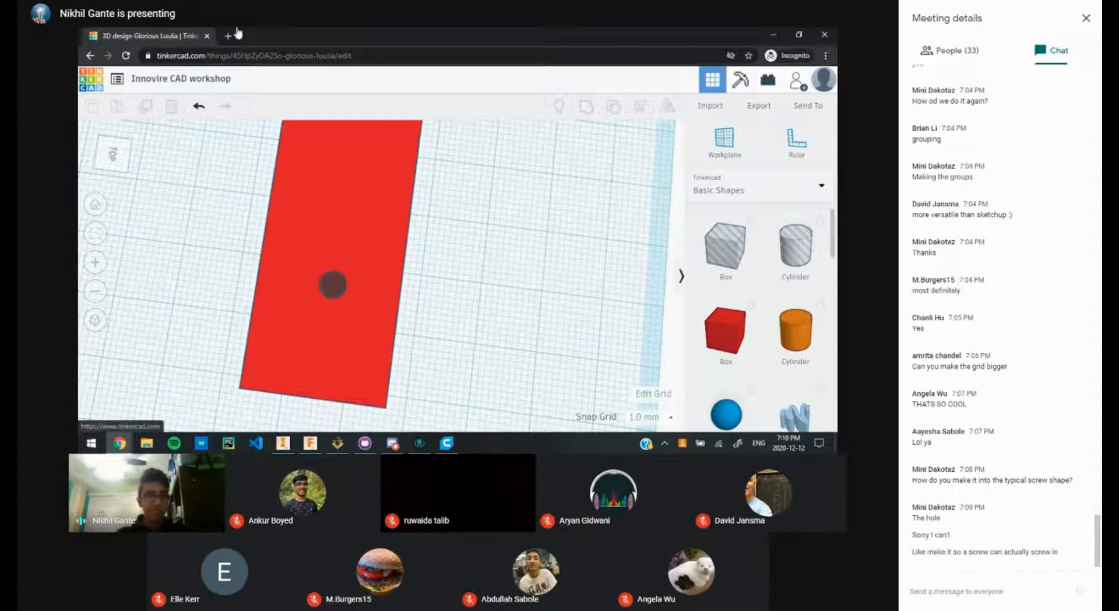
left_click_drag(238, 33, 247, 38)
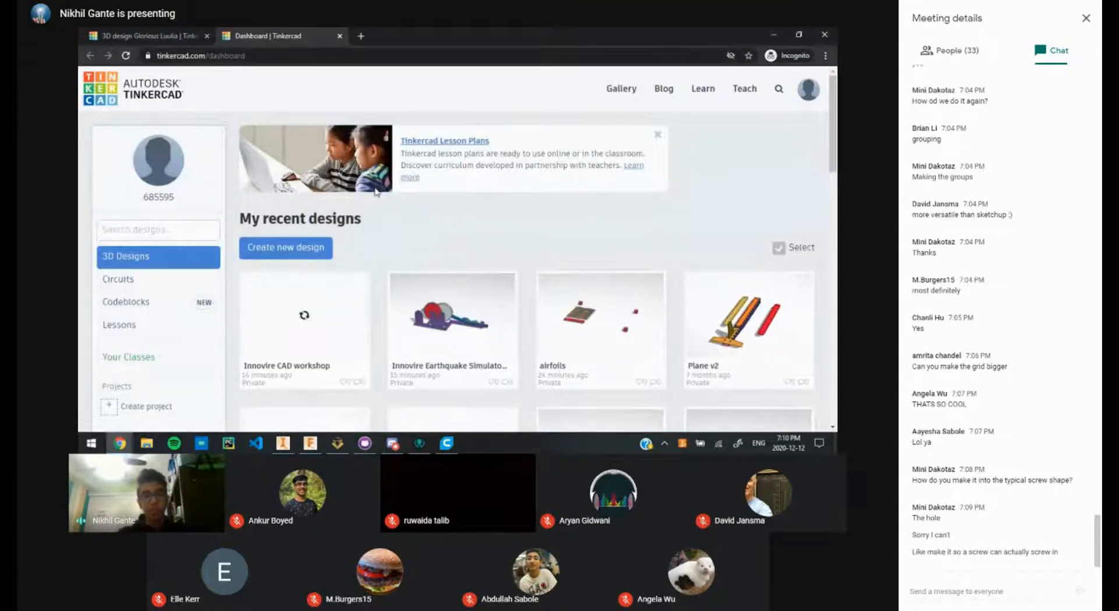
Step: Open the Tinkercad gallery search and search the designs for 'screw'
left_click(199, 235)
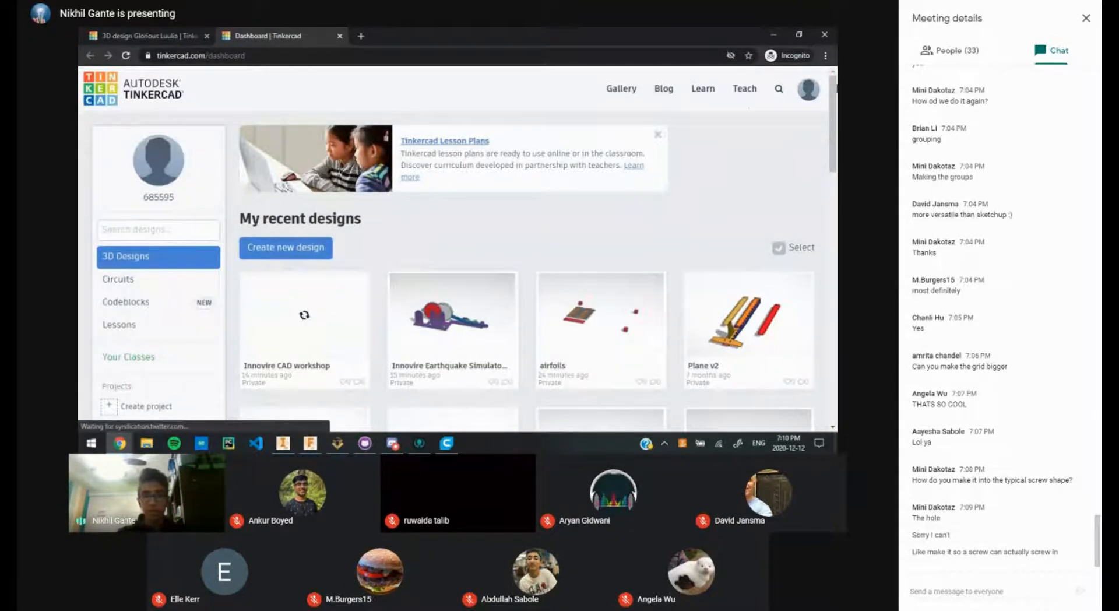
left_click(790, 97)
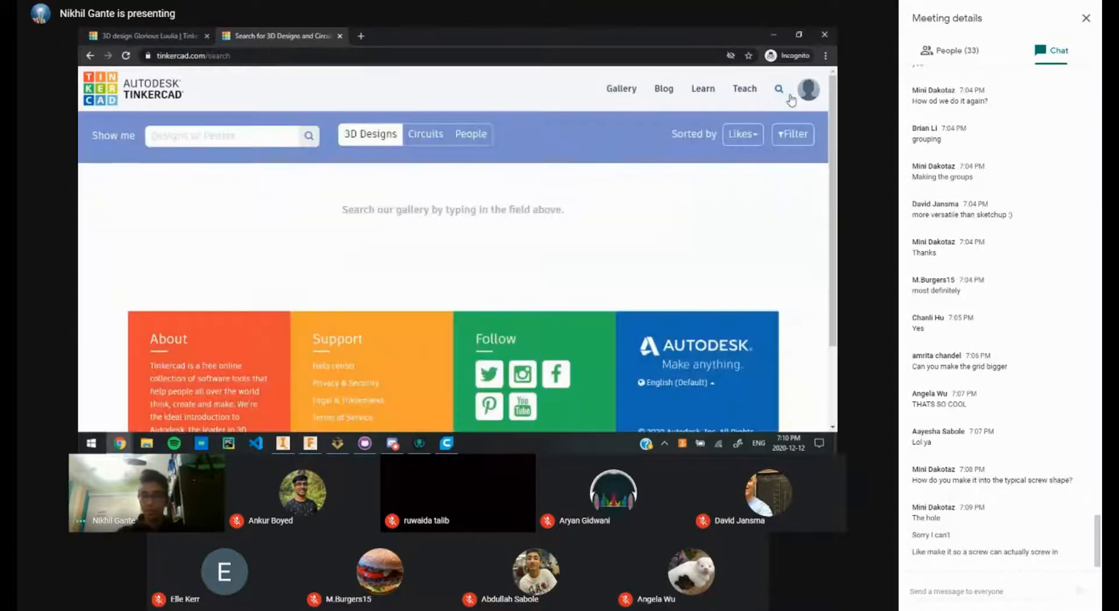
left_click(233, 139)
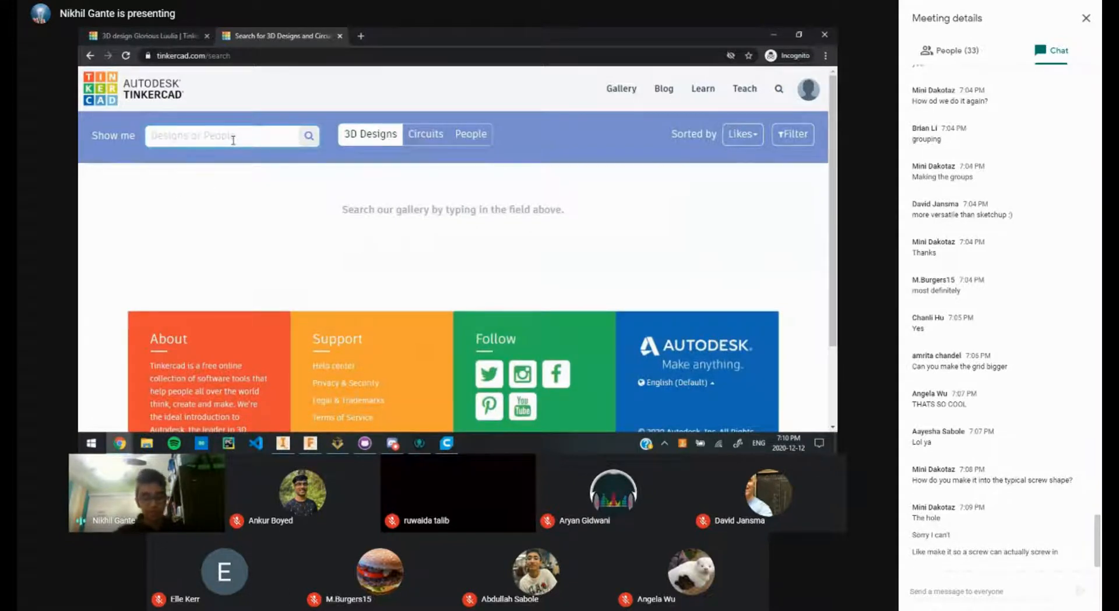
type("screw")
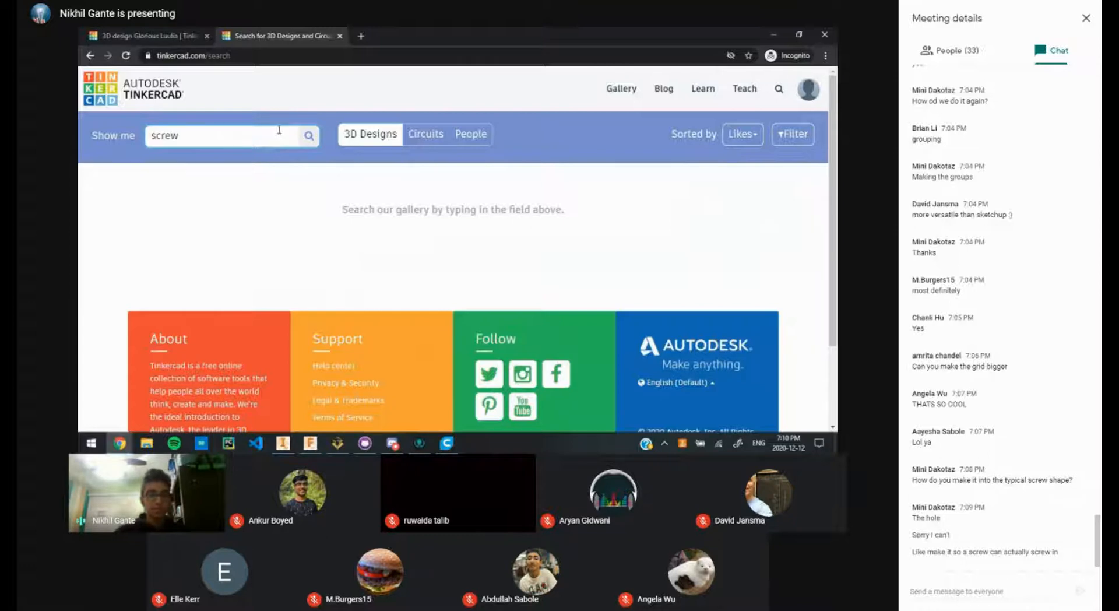
left_click(309, 137)
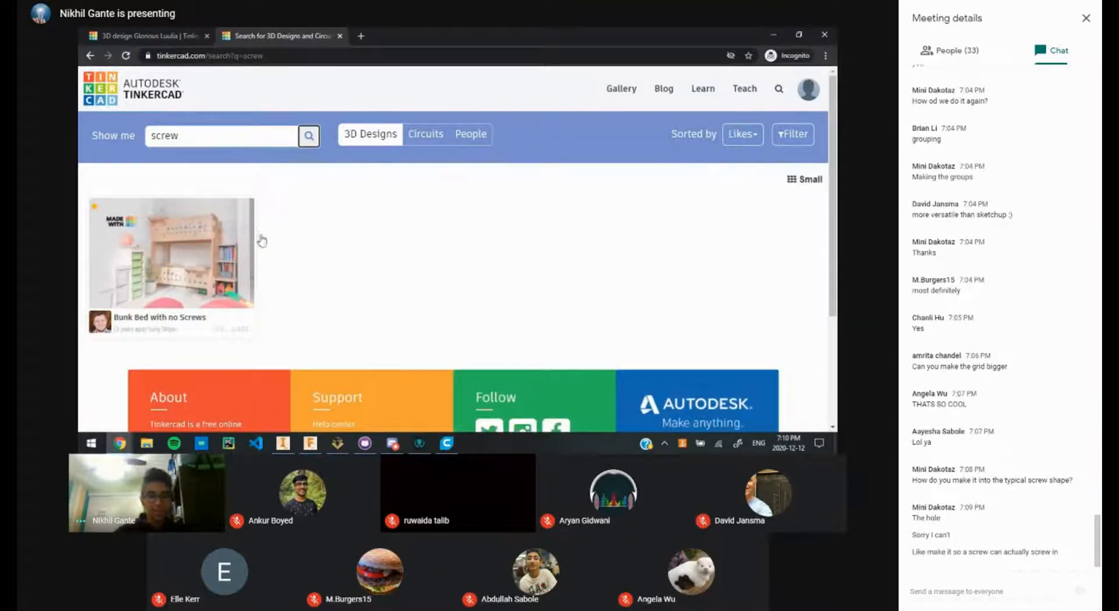
Step: Search the gallery for 'threaded screw', then 'quadcopter', and clear the search box
left_click(236, 140)
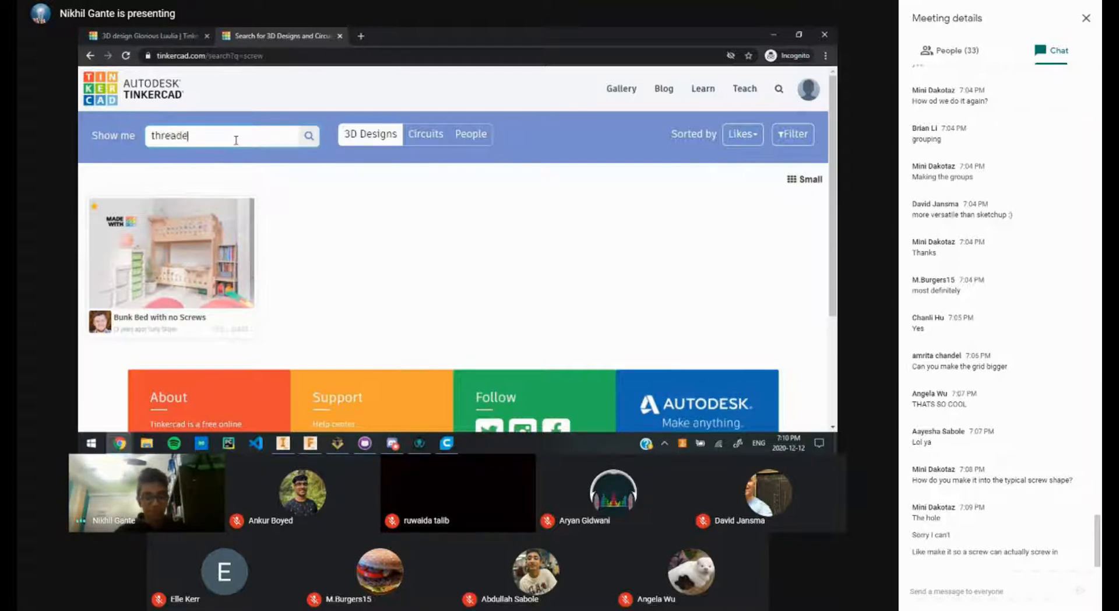
key("Return")
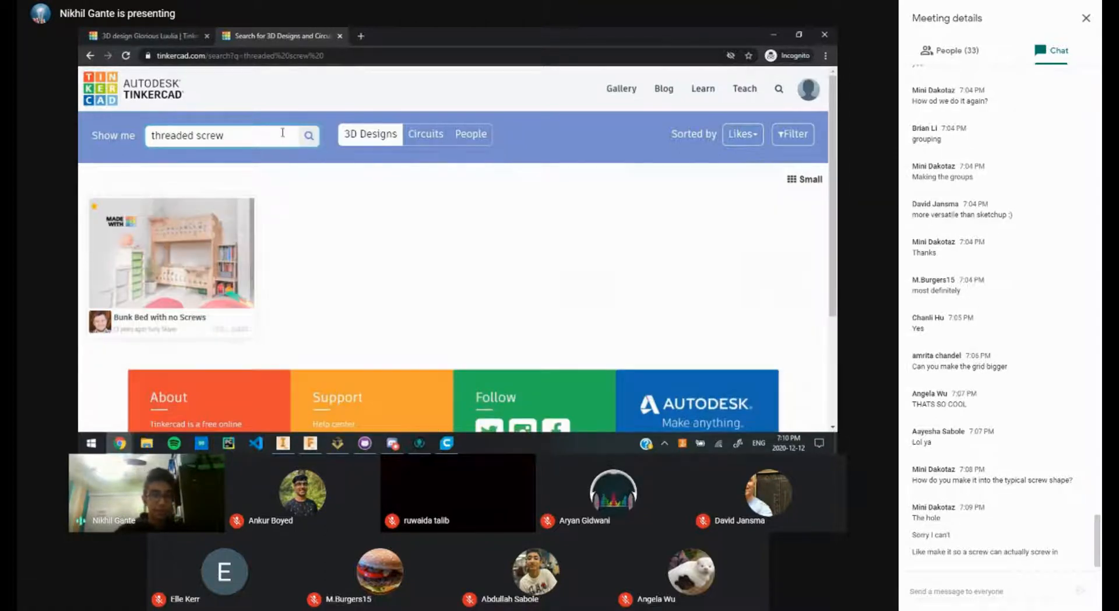
key("BackSpace")
key("BackSpace")
key("BackSpace")
key("BackSpace")
key("BackSpace")
key("BackSpace")
key("BackSpace")
key("BackSpace")
key("BackSpace")
key("BackSpace")
key("BackSpace")
key("BackSpace")
key("BackSpace")
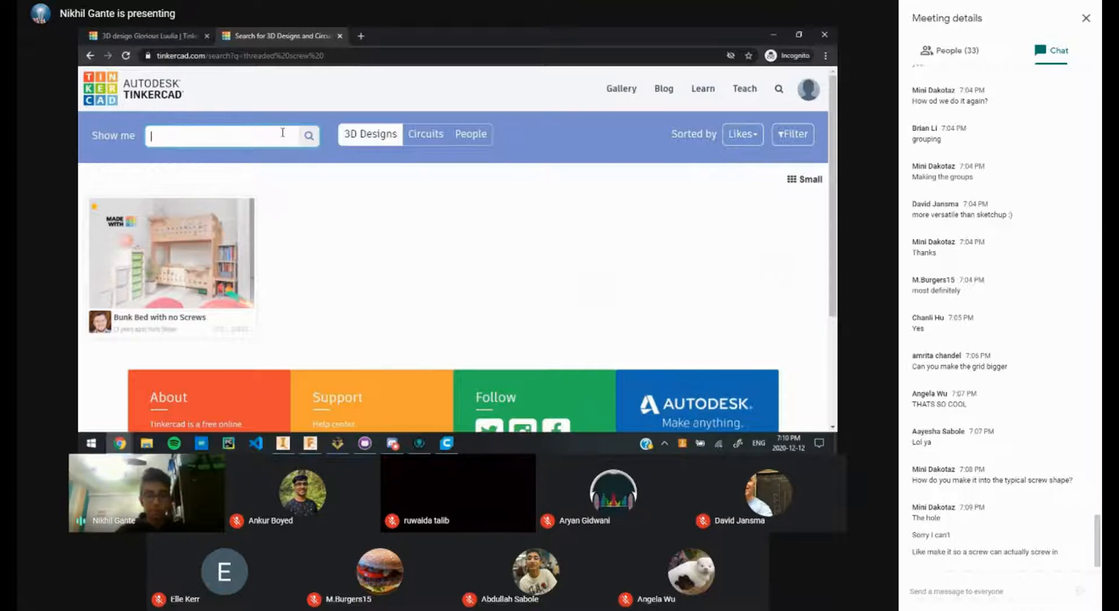
type("quadcopte")
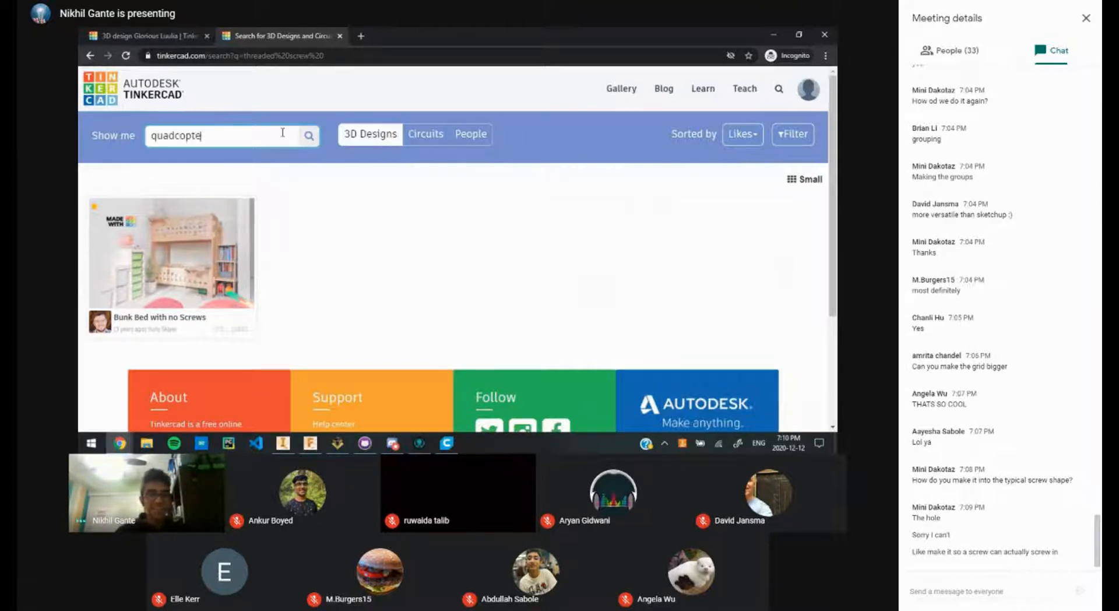
type("r")
key("Return")
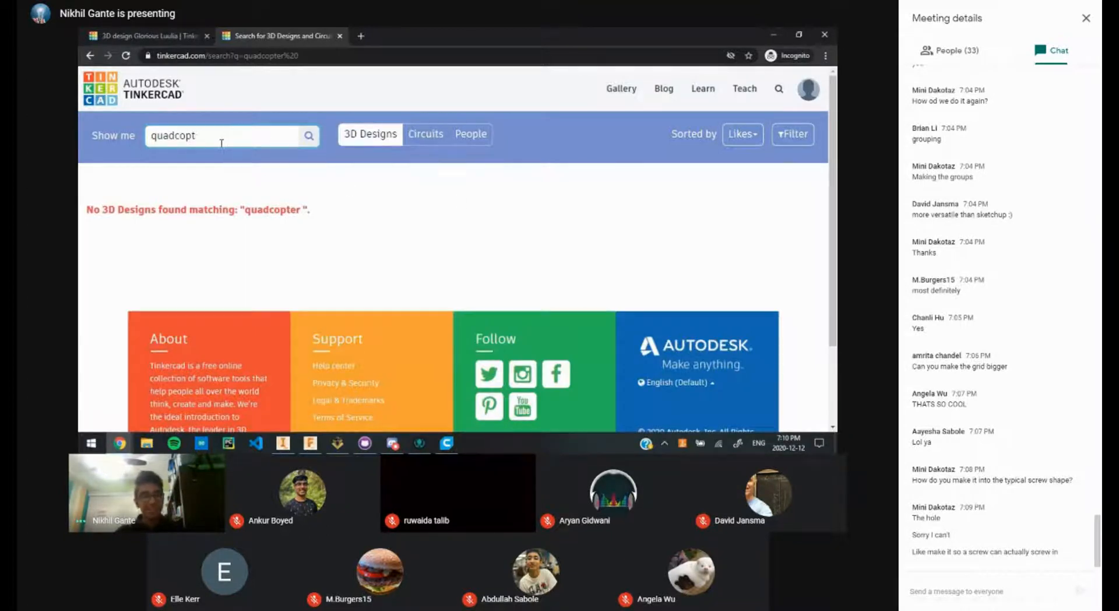
key("BackSpace")
key("BackSpace")
key("BackSpace")
key("BackSpace")
key("BackSpace")
key("BackSpace")
key("BackSpace")
key("BackSpace")
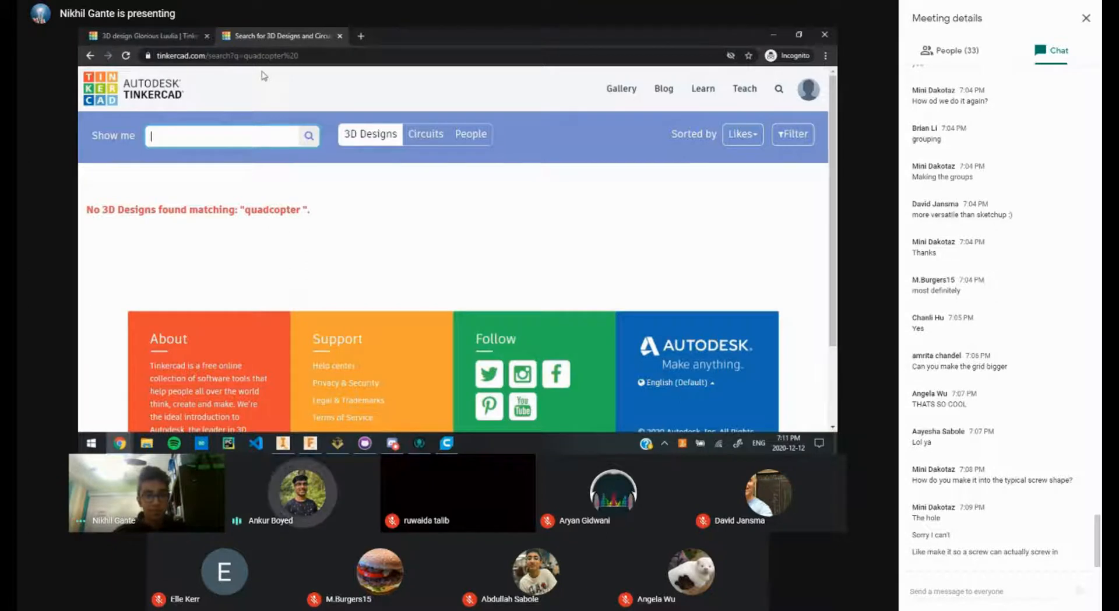
Step: Close the gallery search tab and search Google for 'thingiverse' in a new tab
key("ctrl+w")
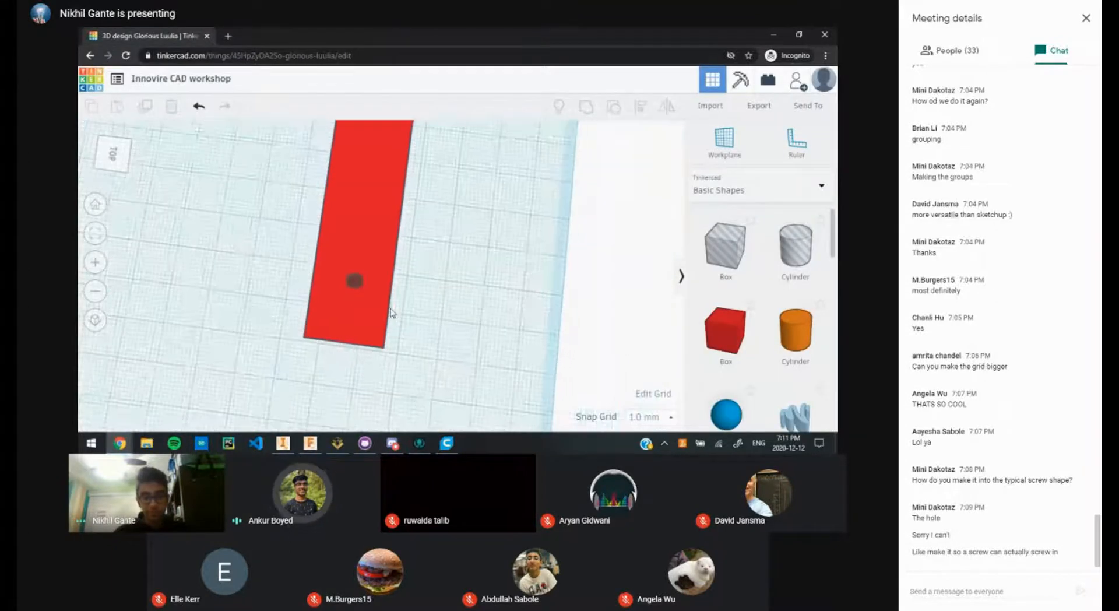
scroll(390, 313, "up", 3)
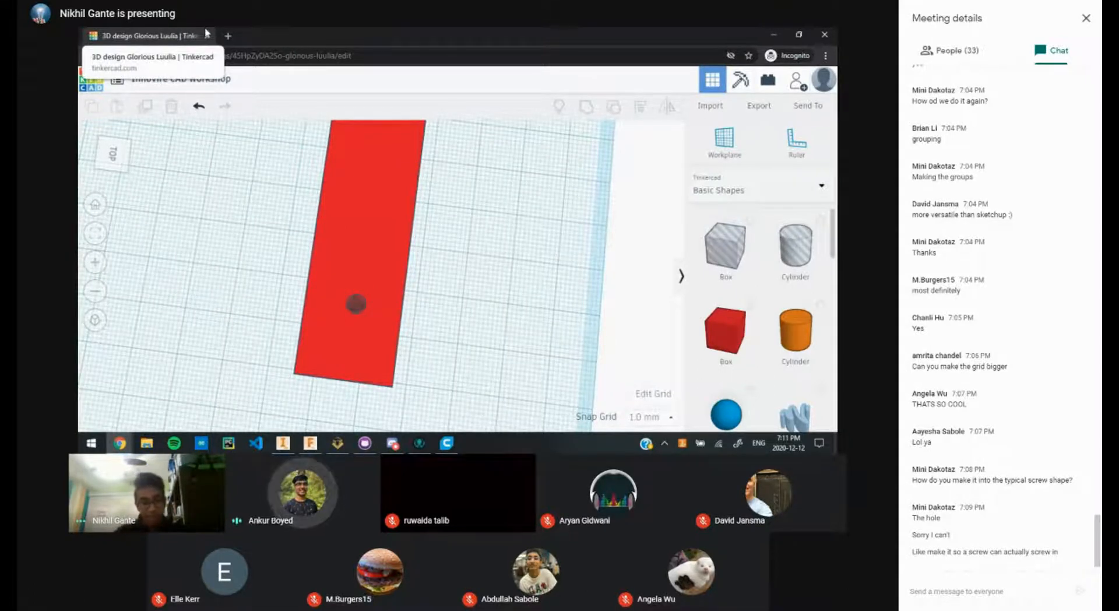
key("ctrl+t")
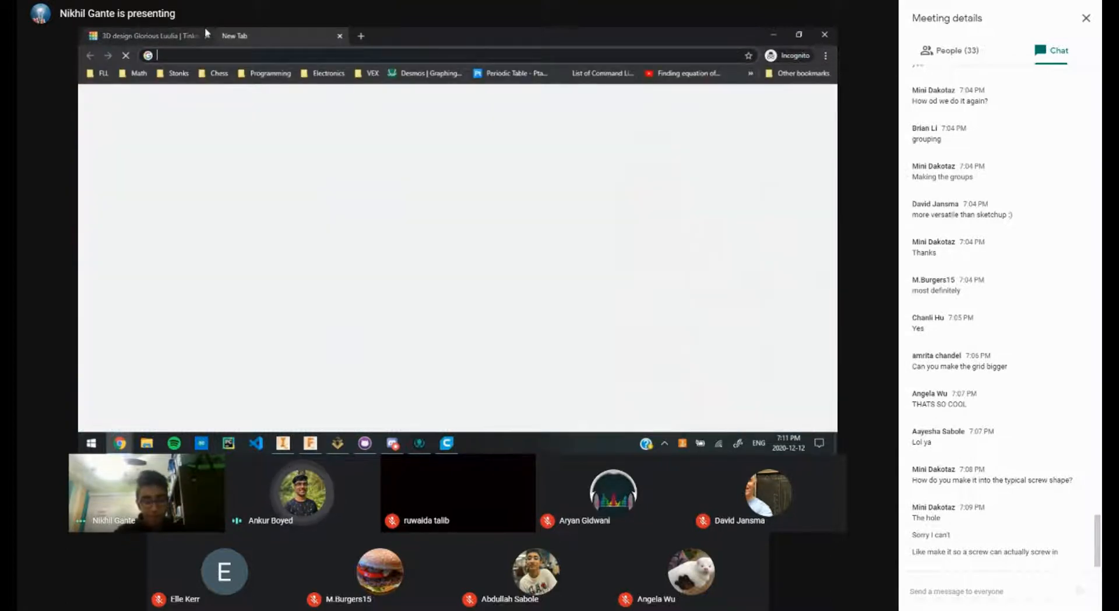
type("thingiverse")
key("BackSpace")
key("BackSpace")
key("BackSpace")
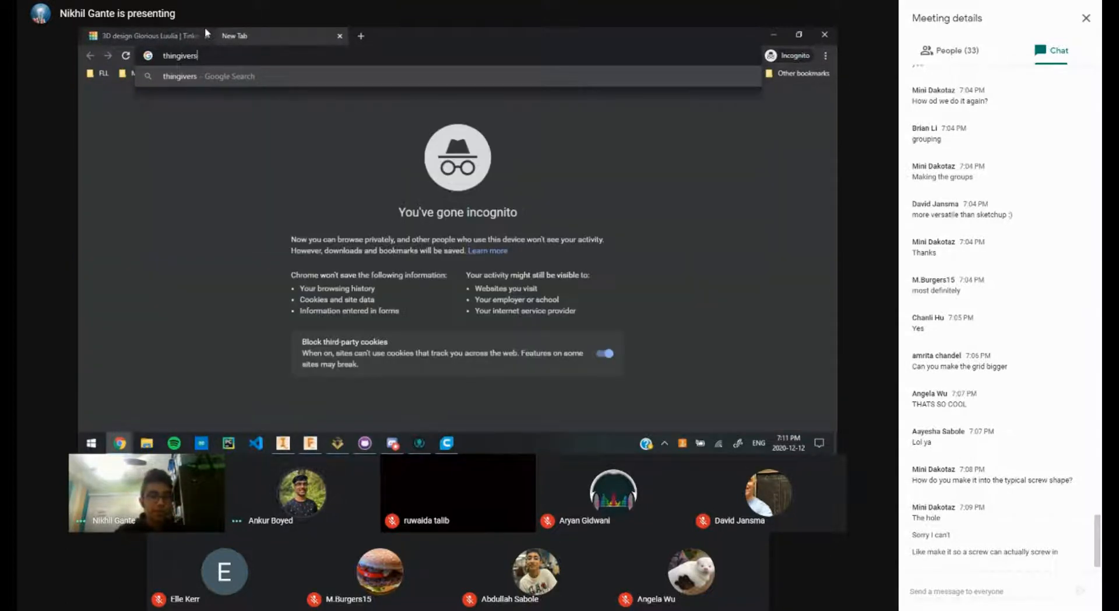
type("e")
key("BackSpace")
type("rse")
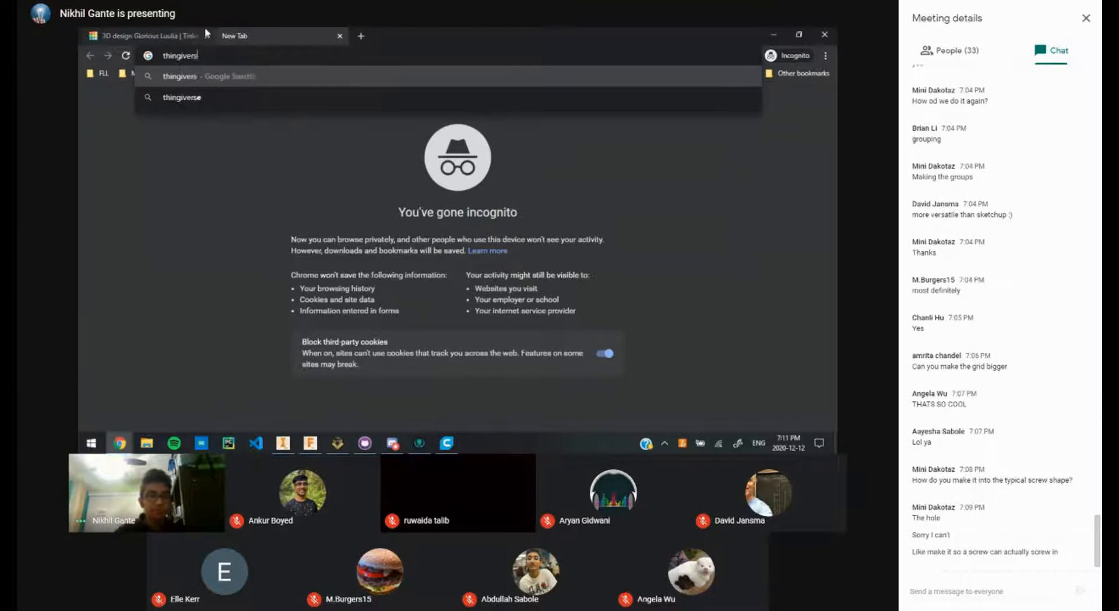
key("Return")
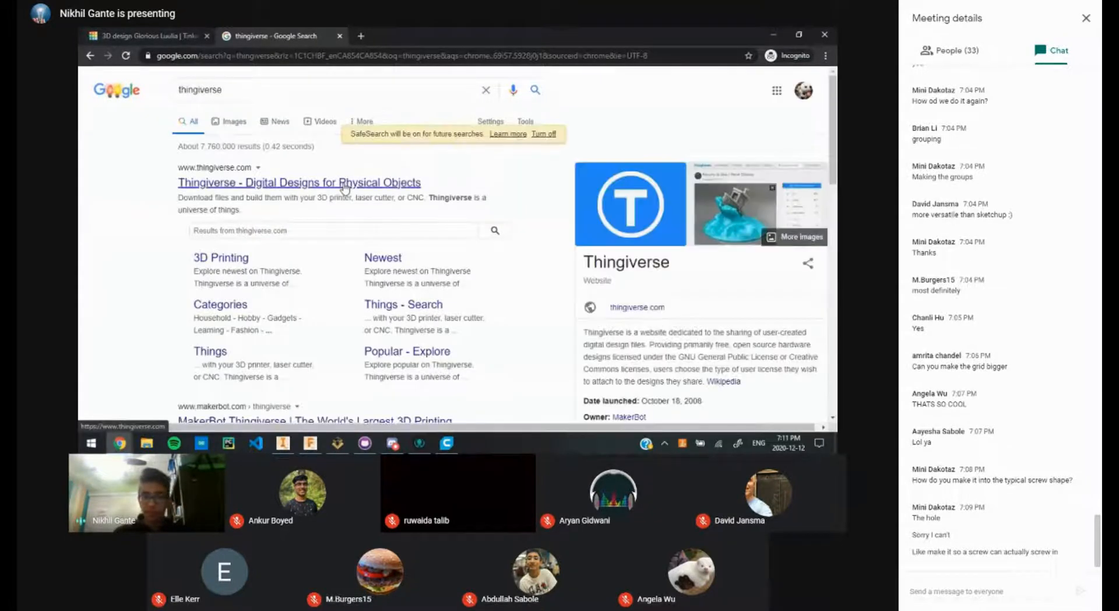
Step: Open Thingiverse from the search results and browse its grid of popular designs
left_click(349, 184)
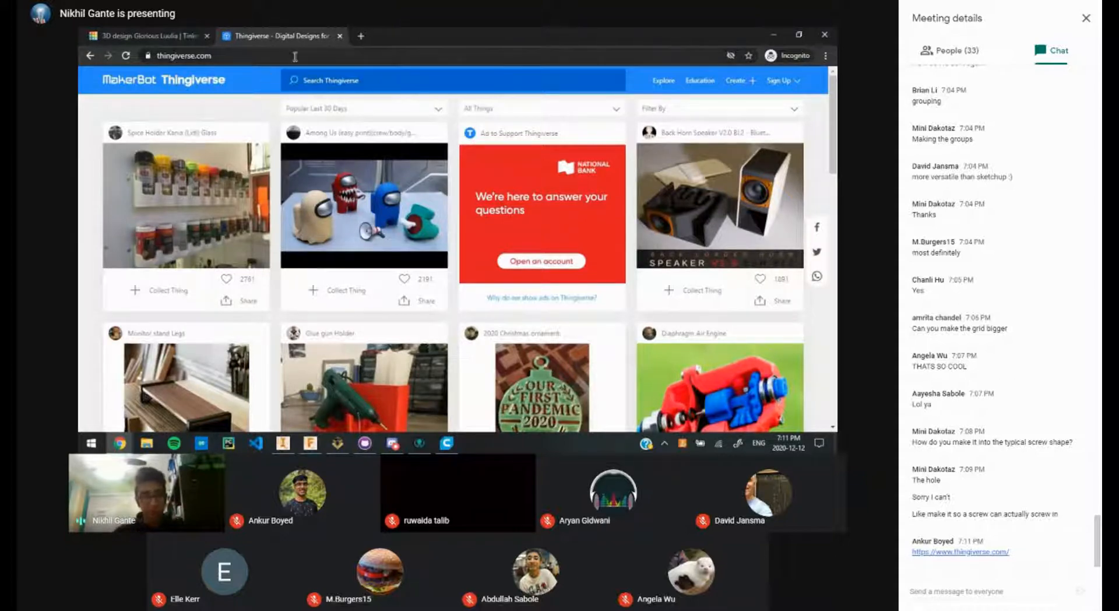
scroll(402, 134, "down", 1)
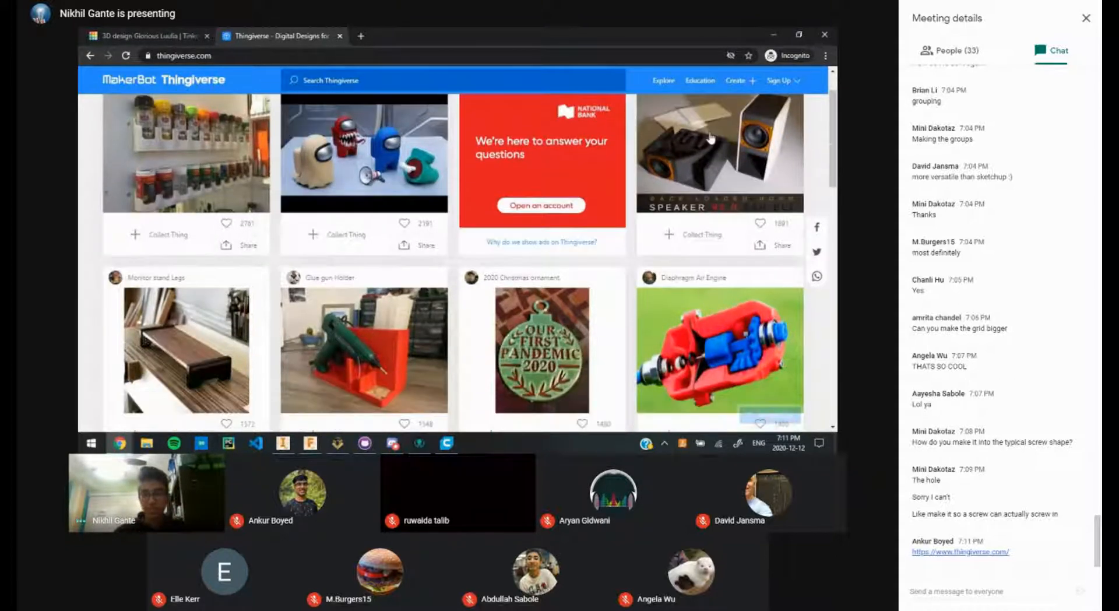
scroll(711, 138, "up", 1)
scroll(549, 177, "down", 4)
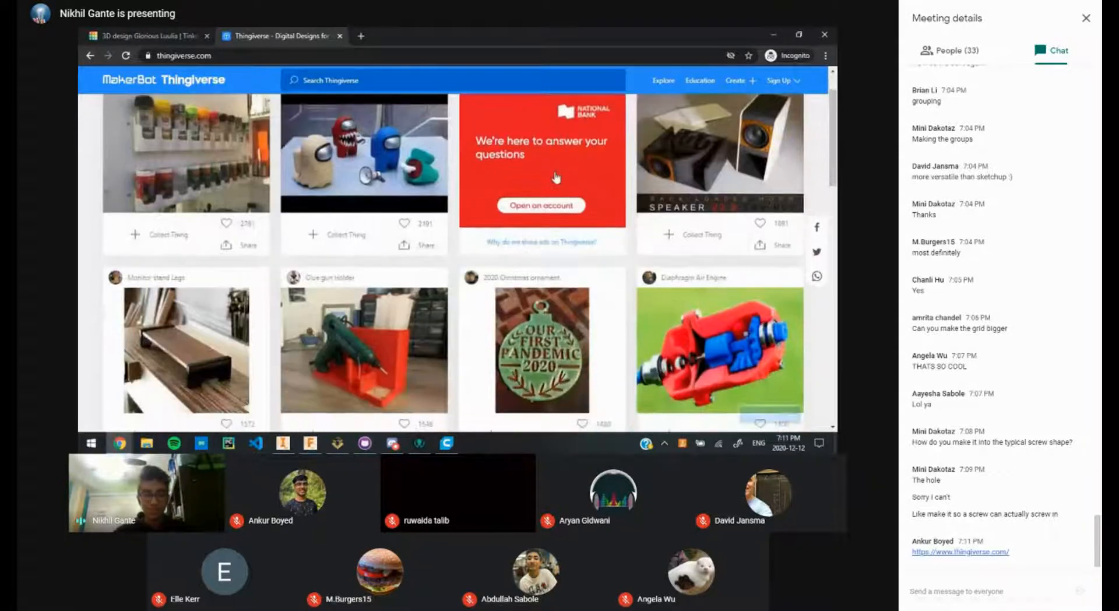
scroll(685, 187, "up", 1)
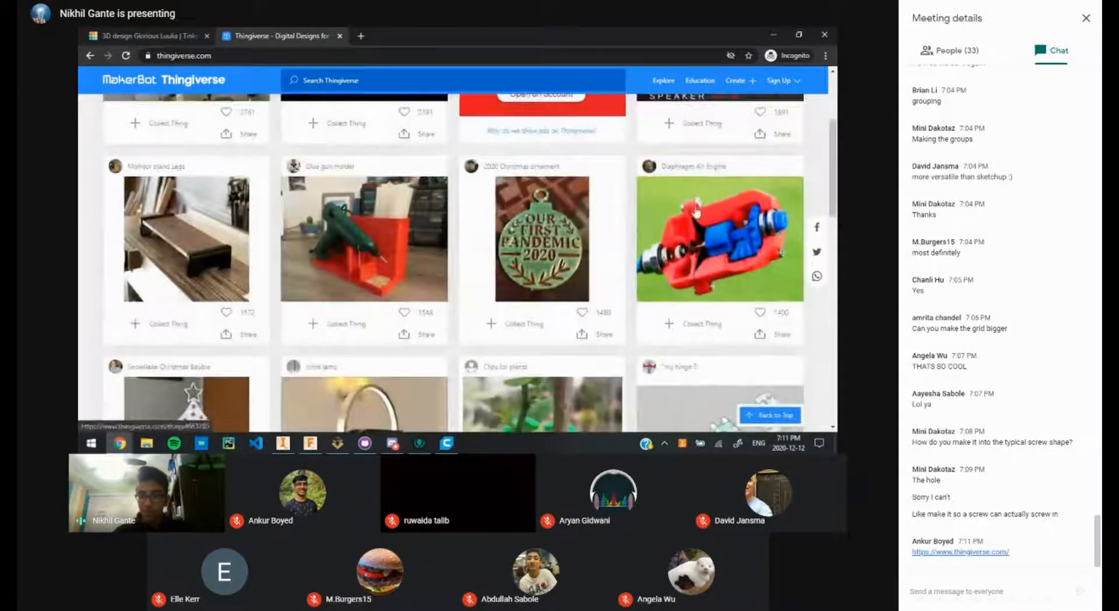
scroll(700, 207, "up", 2)
scroll(695, 201, "down", 2)
scroll(514, 193, "down", 4)
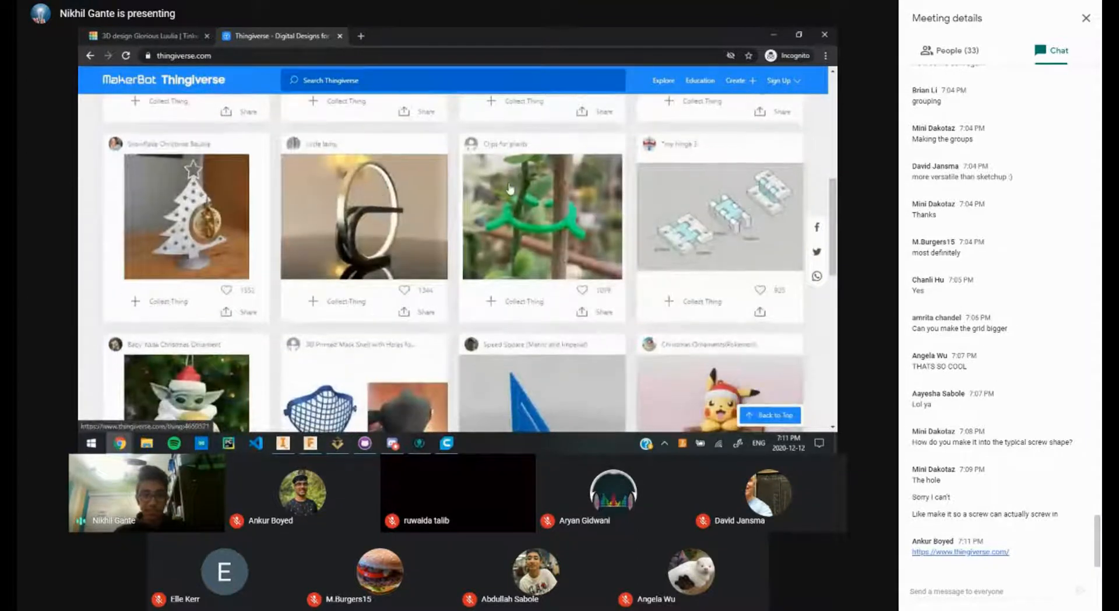
scroll(510, 188, "up", 4)
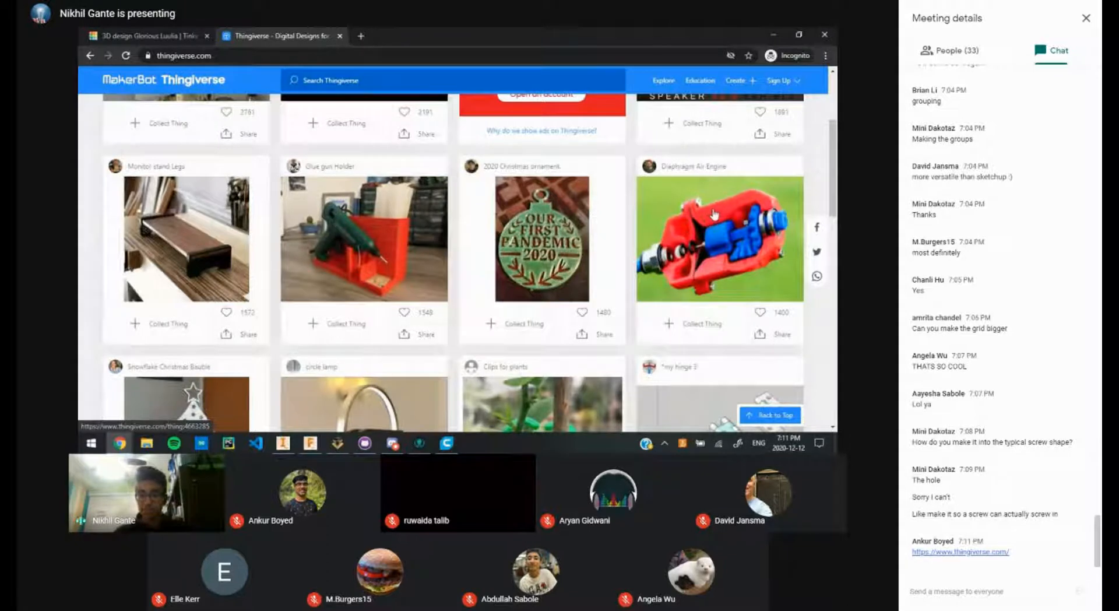
Step: Open the Diaphragm Air Engine model page and scroll through its details
left_click(698, 257)
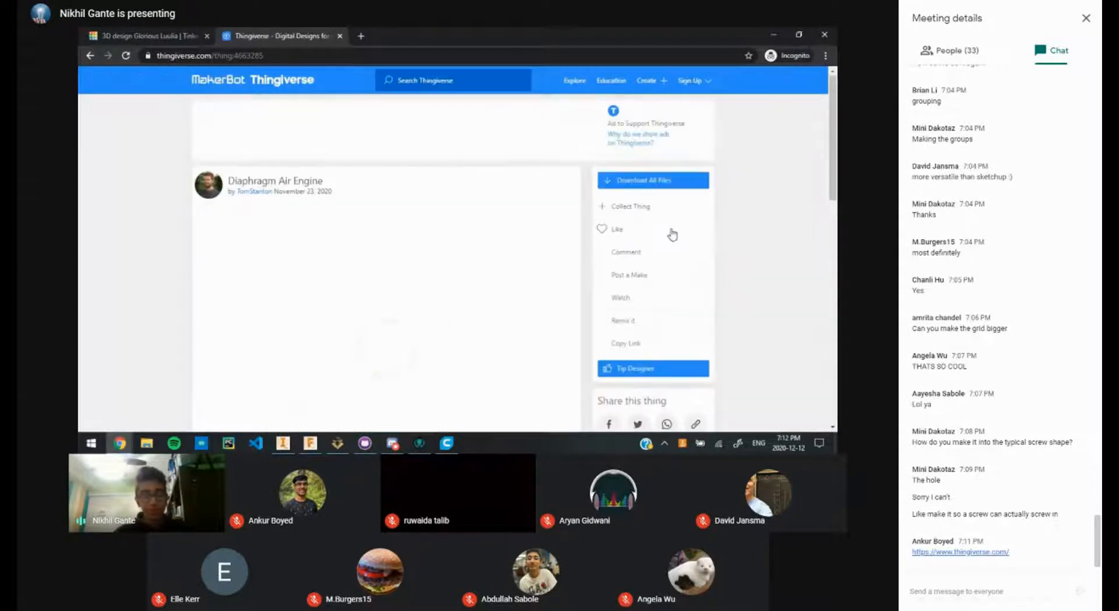
scroll(472, 303, "down", 2)
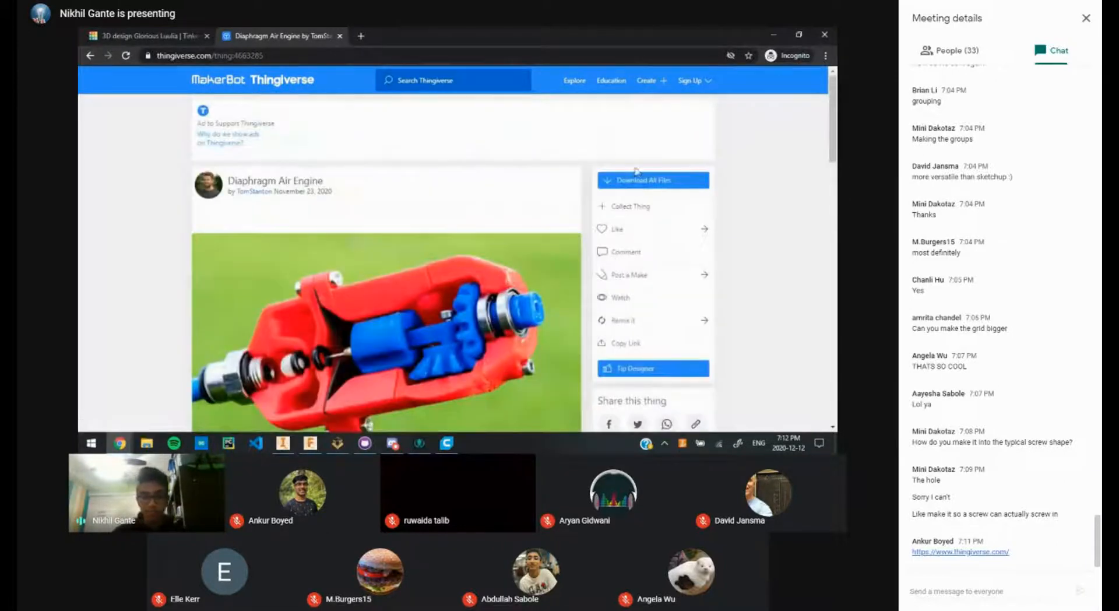
scroll(460, 236, "down", 6)
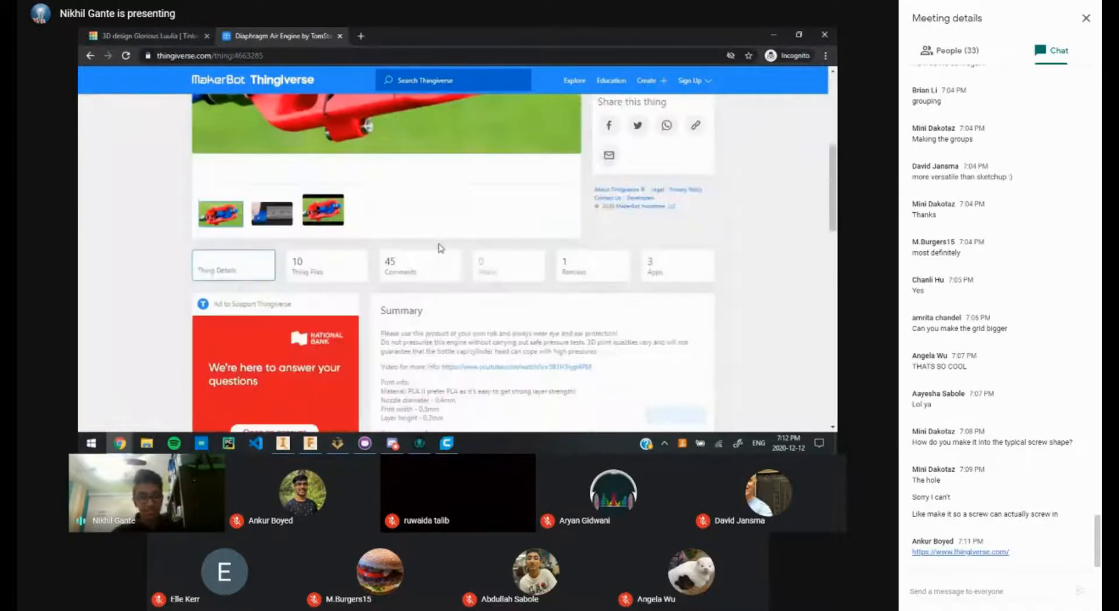
scroll(466, 233, "up", 6)
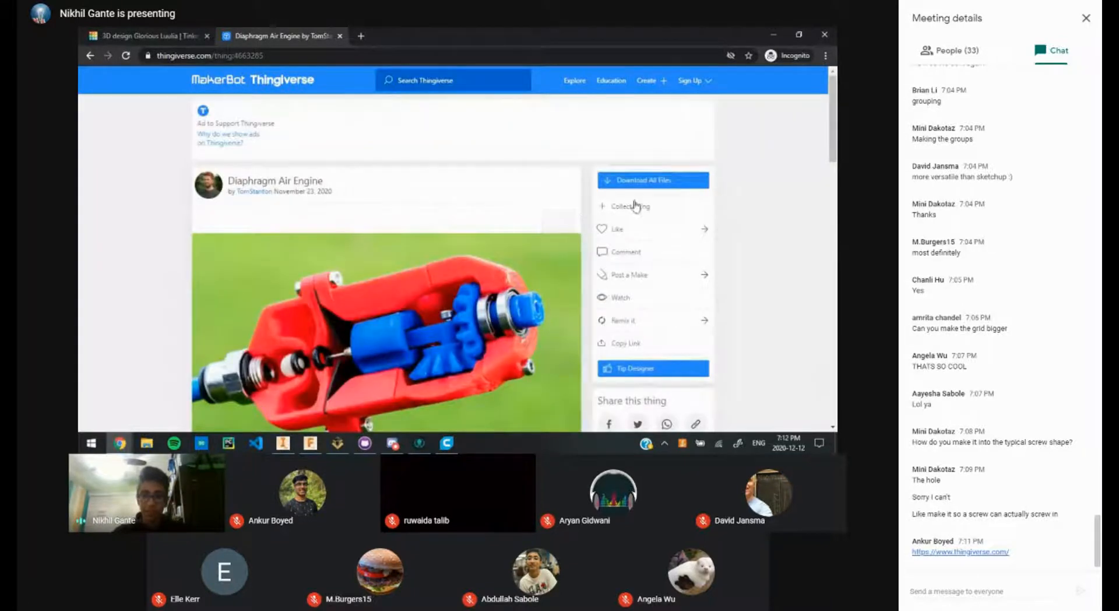
scroll(469, 233, "down", 3)
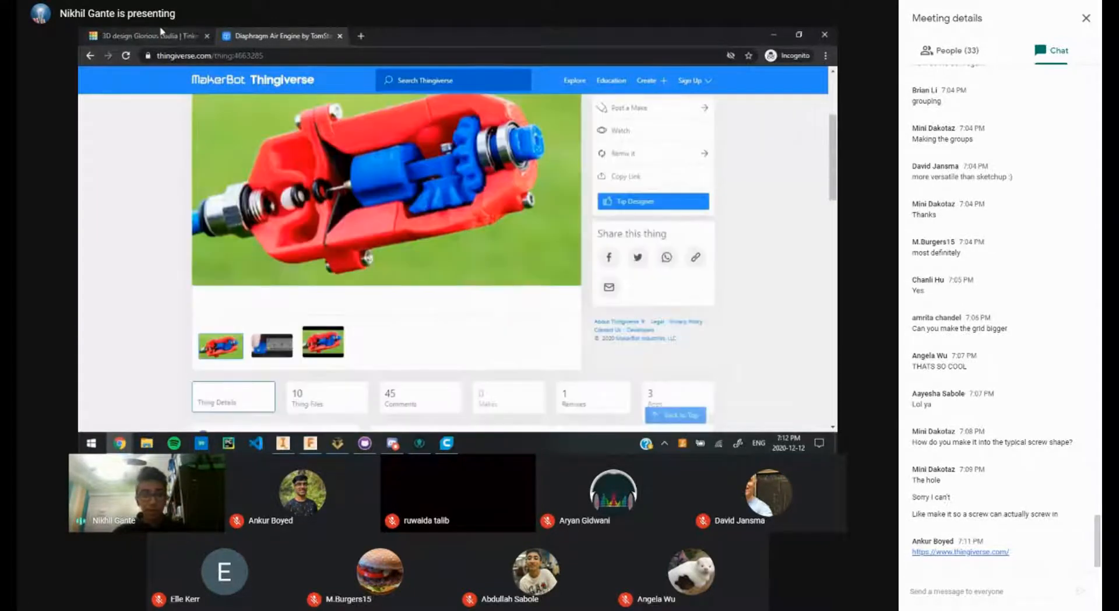
scroll(488, 147, "up", 3)
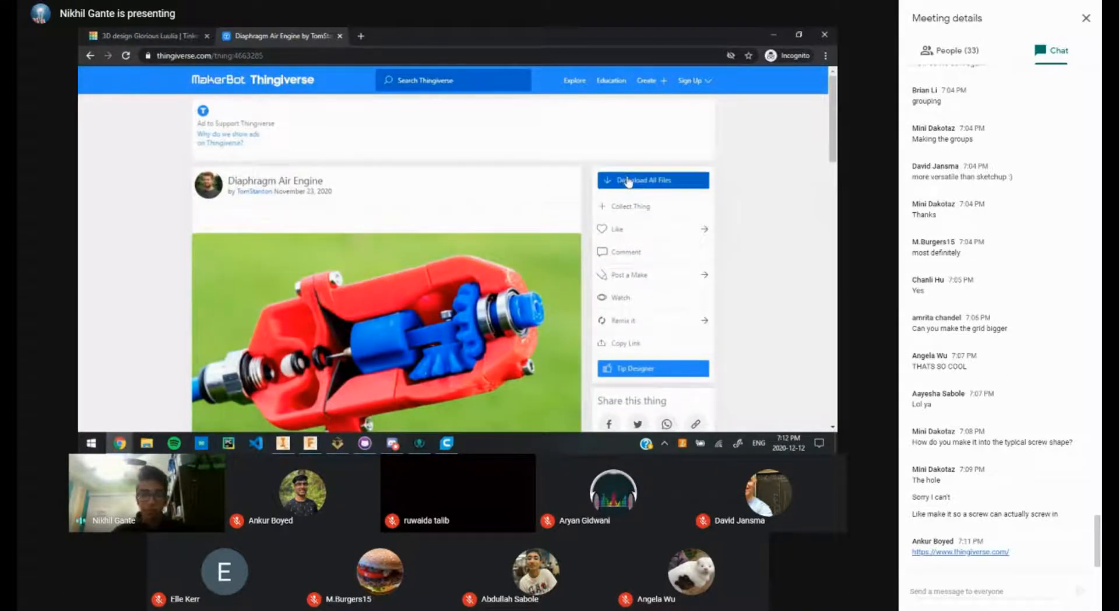
Step: Download all the air engine files, then enter 'threaded screw' in the site search box
left_click(628, 183)
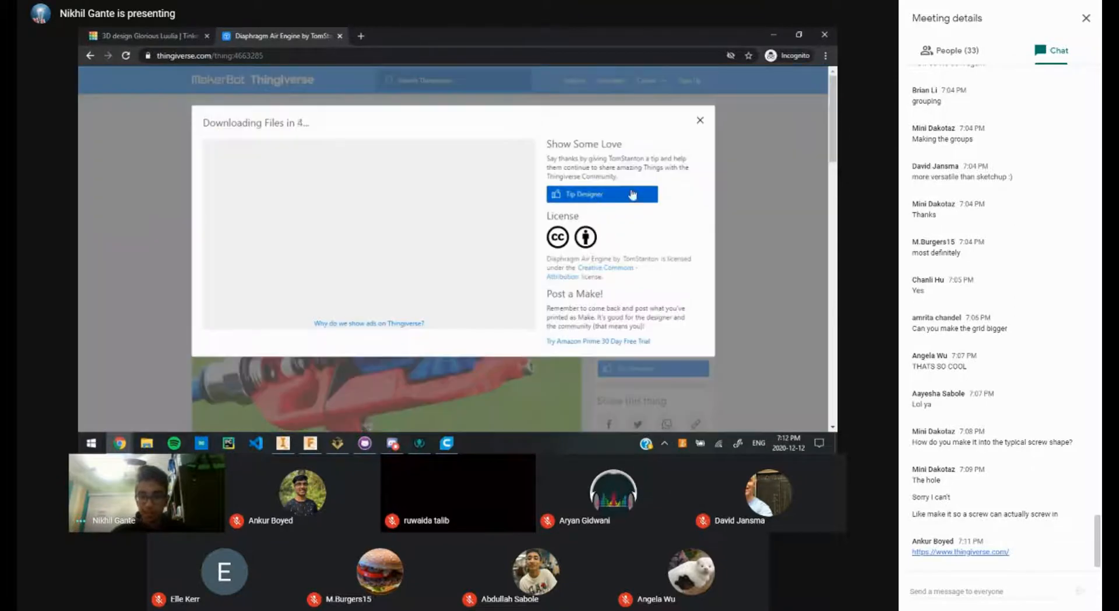
left_click(700, 121)
left_click(672, 179)
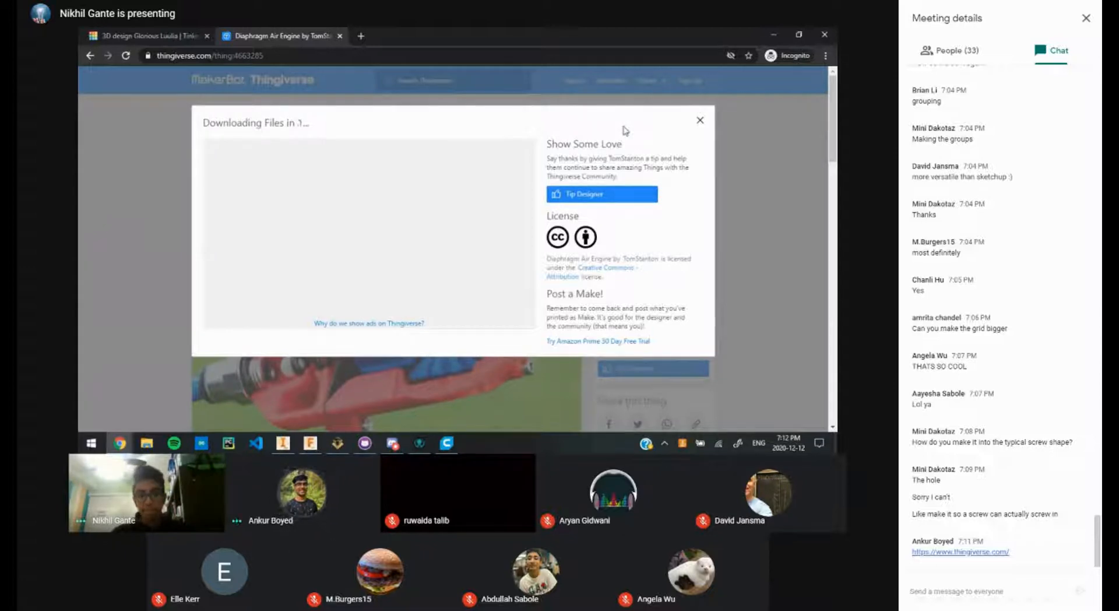
left_click(700, 121)
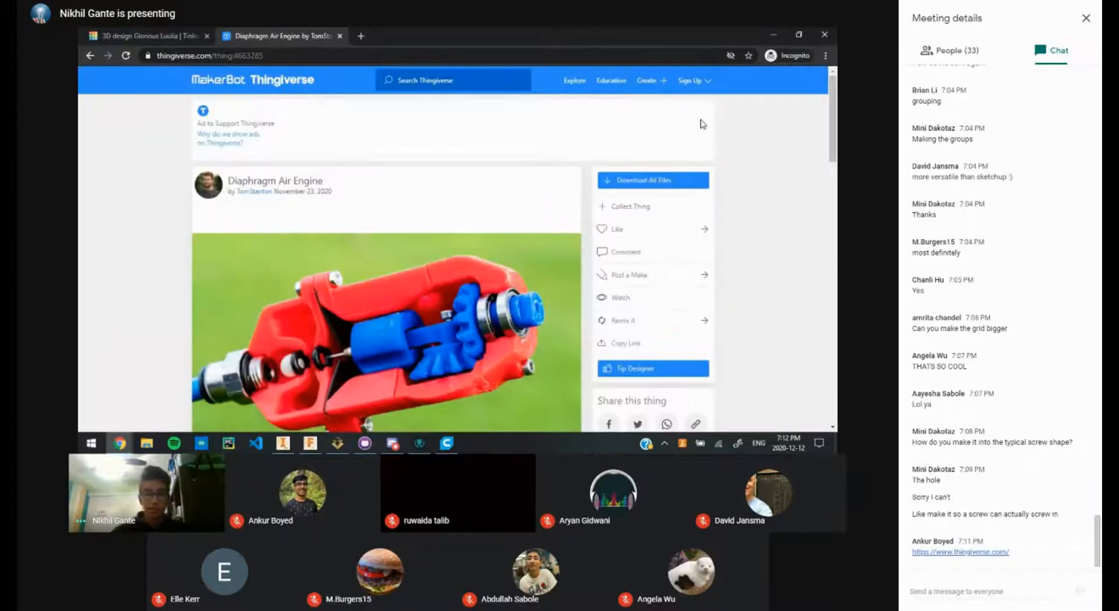
left_click(419, 86)
type("thre")
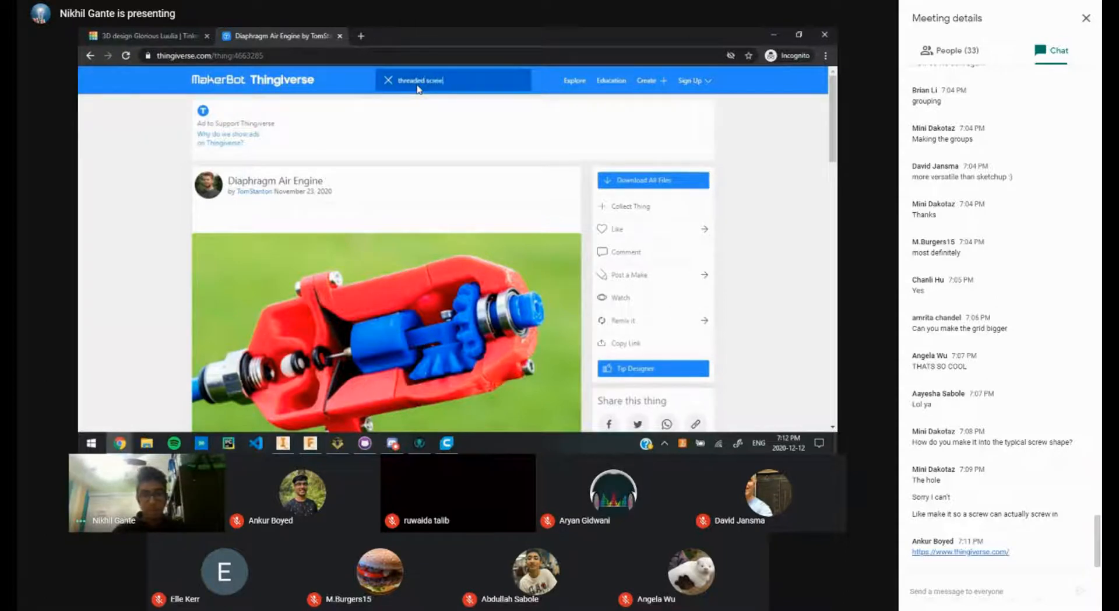
type("aded screw")
Step: Run the 'threaded screw' search and browse the Thingiverse results
key("Return")
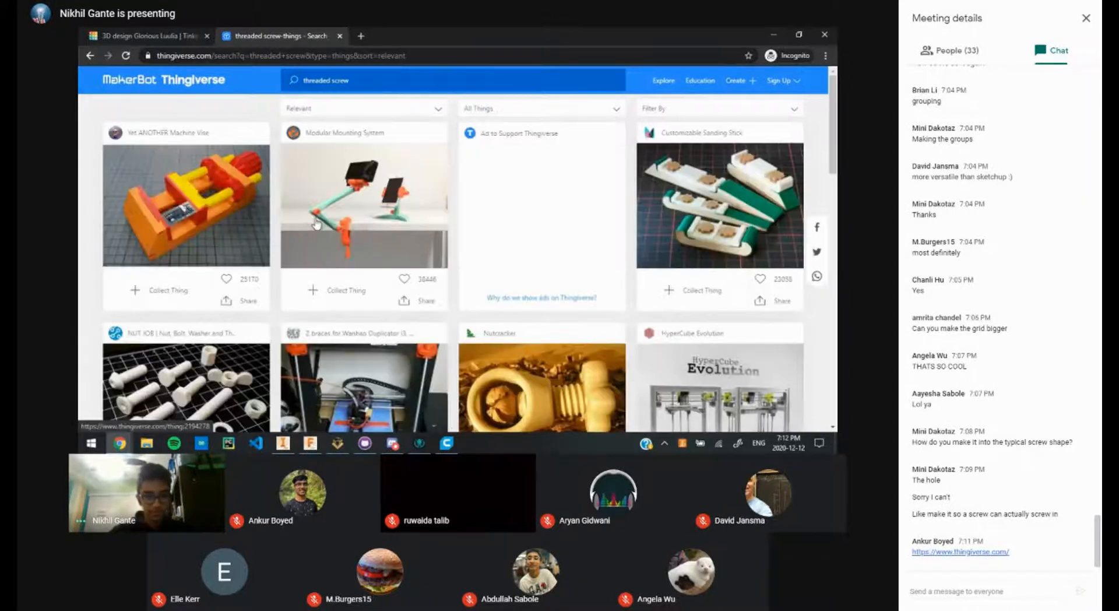
scroll(399, 217, "down", 2)
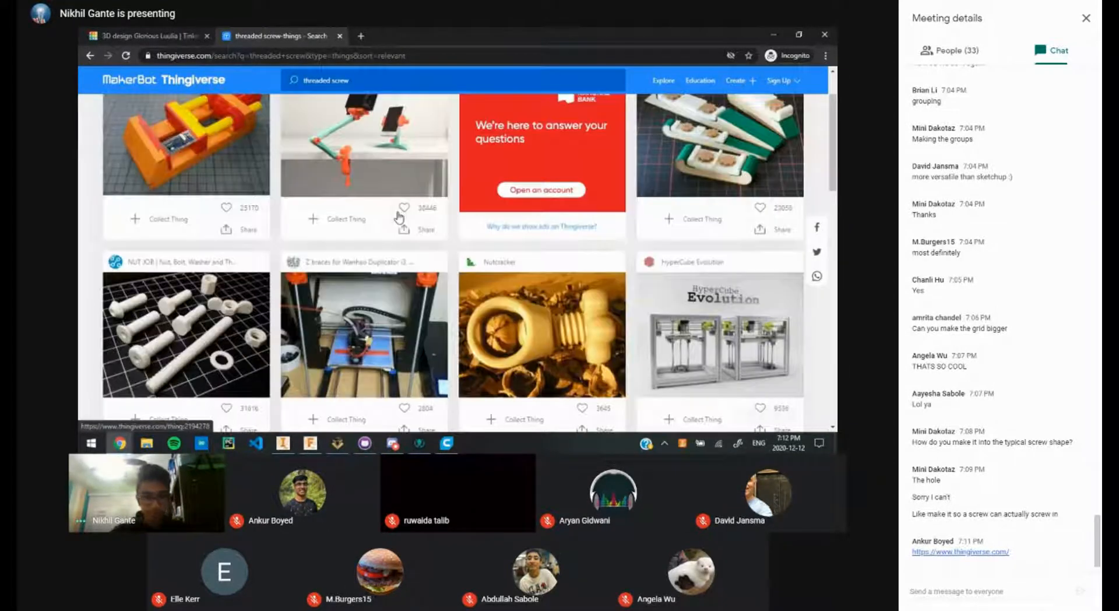
scroll(399, 217, "down", 3)
scroll(229, 251, "up", 5)
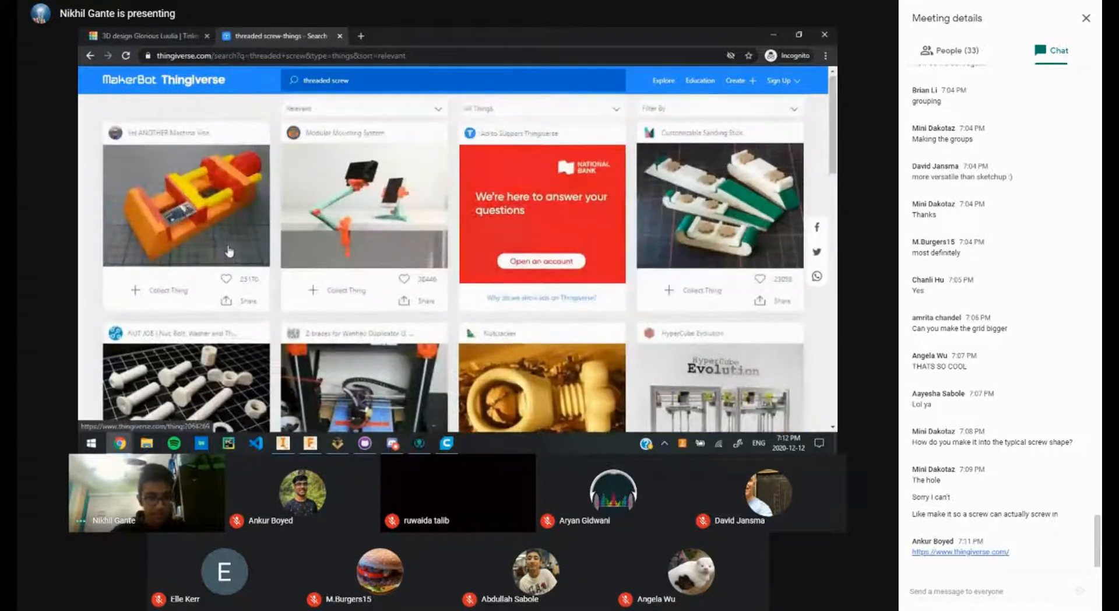
scroll(229, 251, "down", 7)
scroll(228, 250, "up", 4)
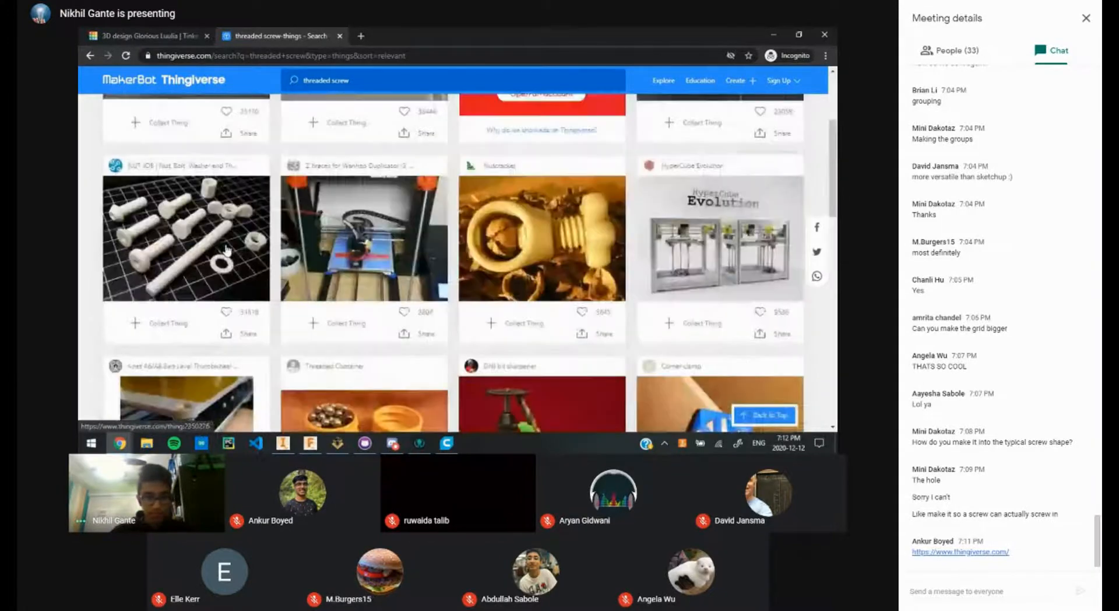
scroll(227, 250, "up", 3)
Step: Open the NUT JOB page, show its blue bolt image, and download all its files
left_click(175, 373)
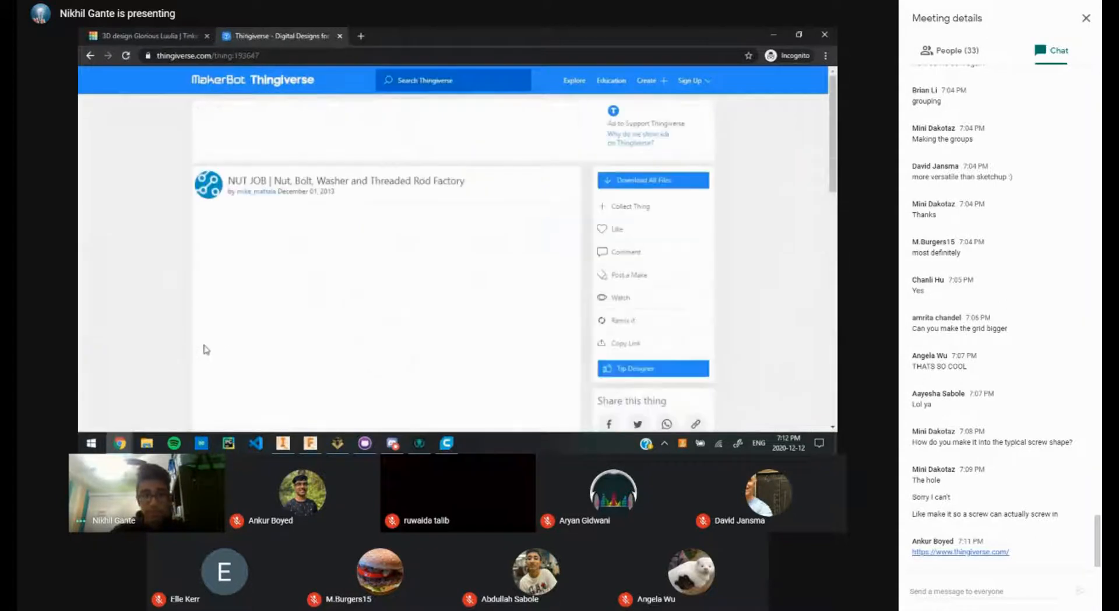
scroll(501, 197, "down", 1)
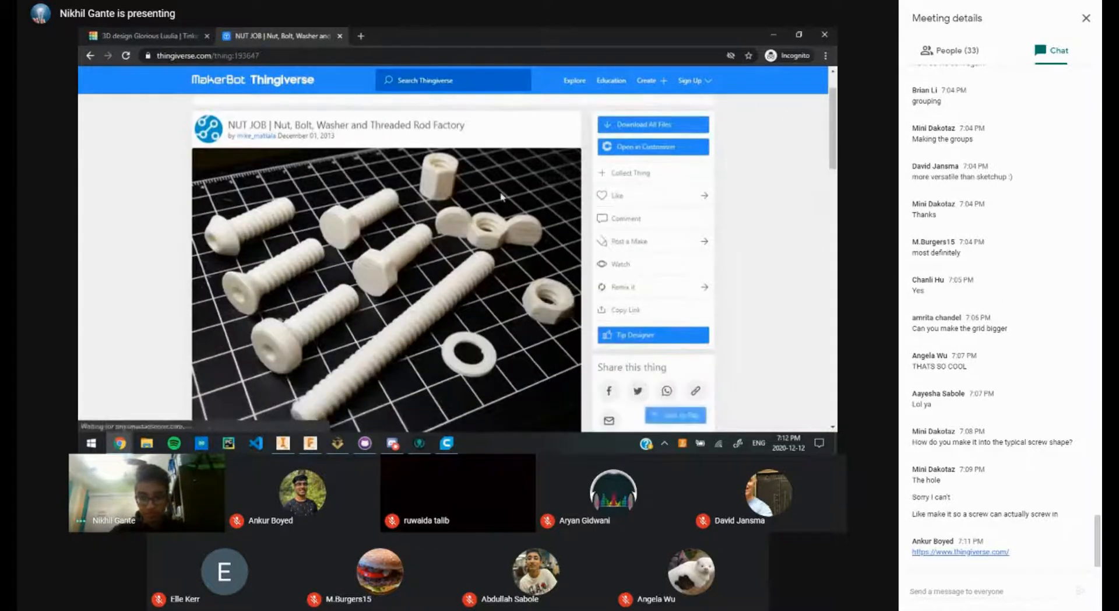
scroll(501, 197, "down", 4)
left_click(288, 258)
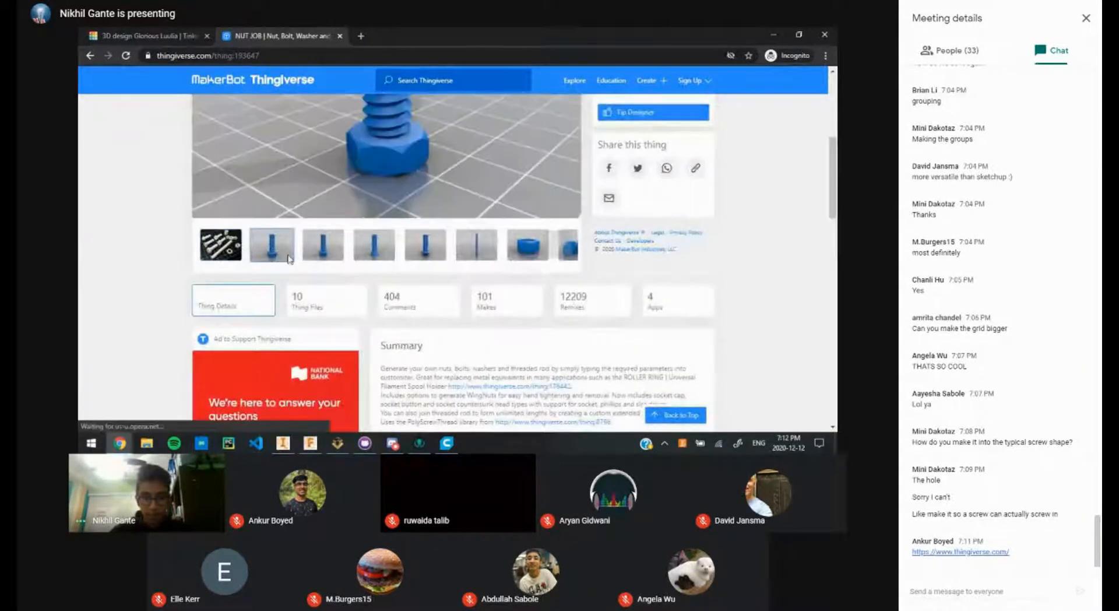
scroll(292, 257, "up", 2)
scroll(352, 276, "up", 2)
scroll(353, 277, "down", 3)
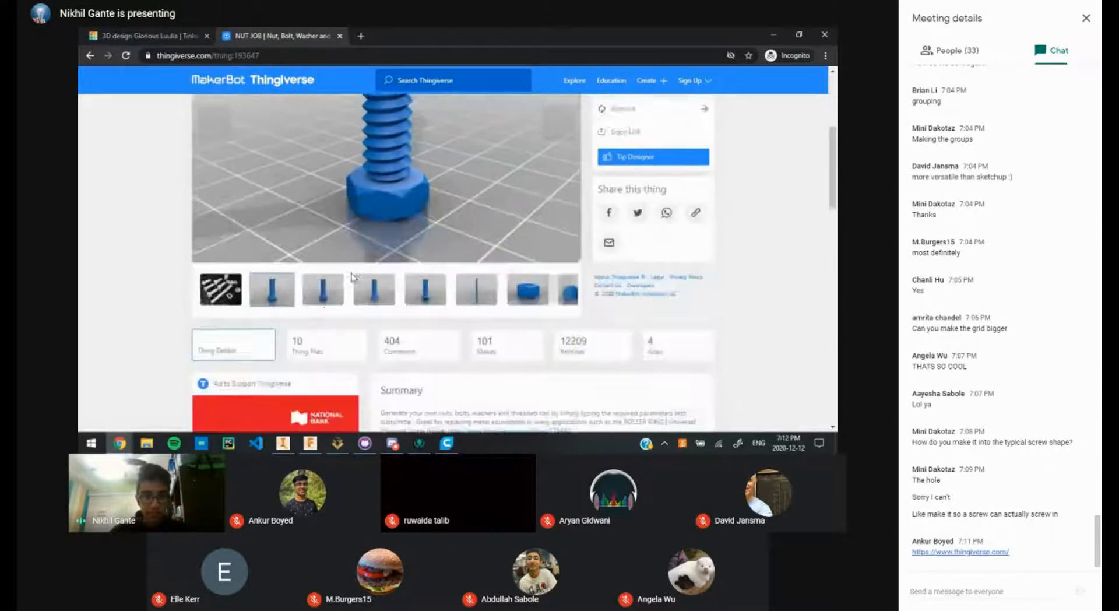
scroll(352, 276, "down", 1)
scroll(352, 276, "up", 4)
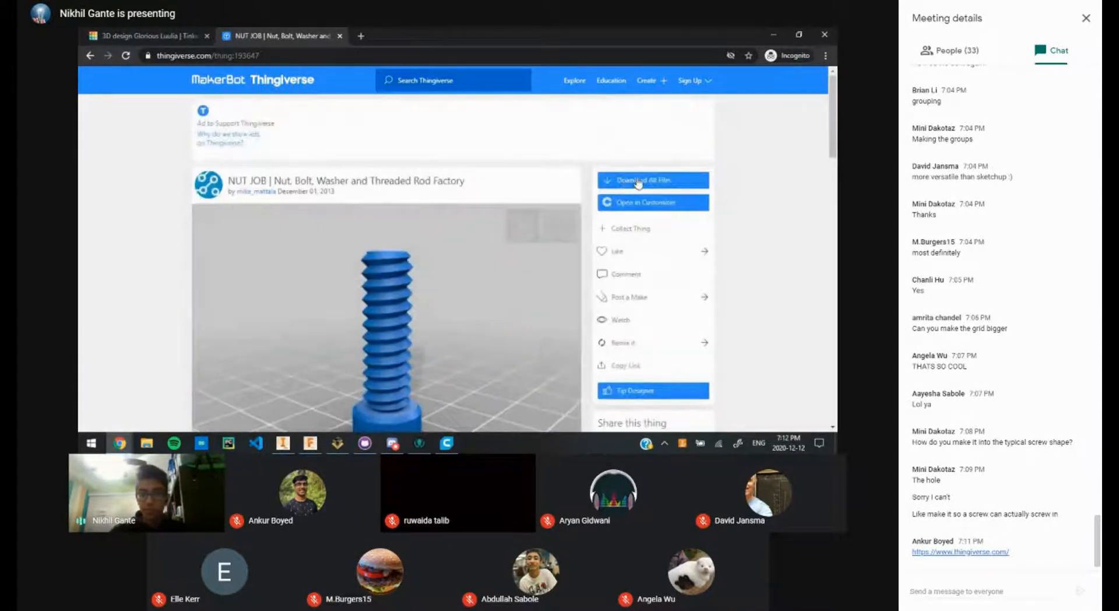
left_click(639, 184)
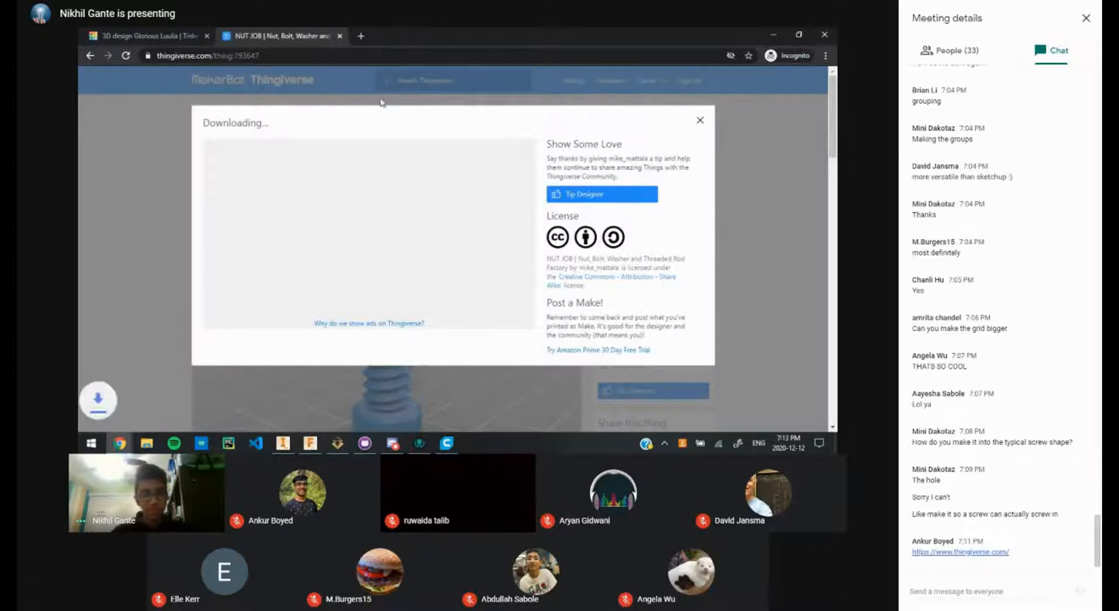
Step: Set the NUT JOB zip to open when finished, dismiss the notice, and return to Tinkercad
left_click(197, 415)
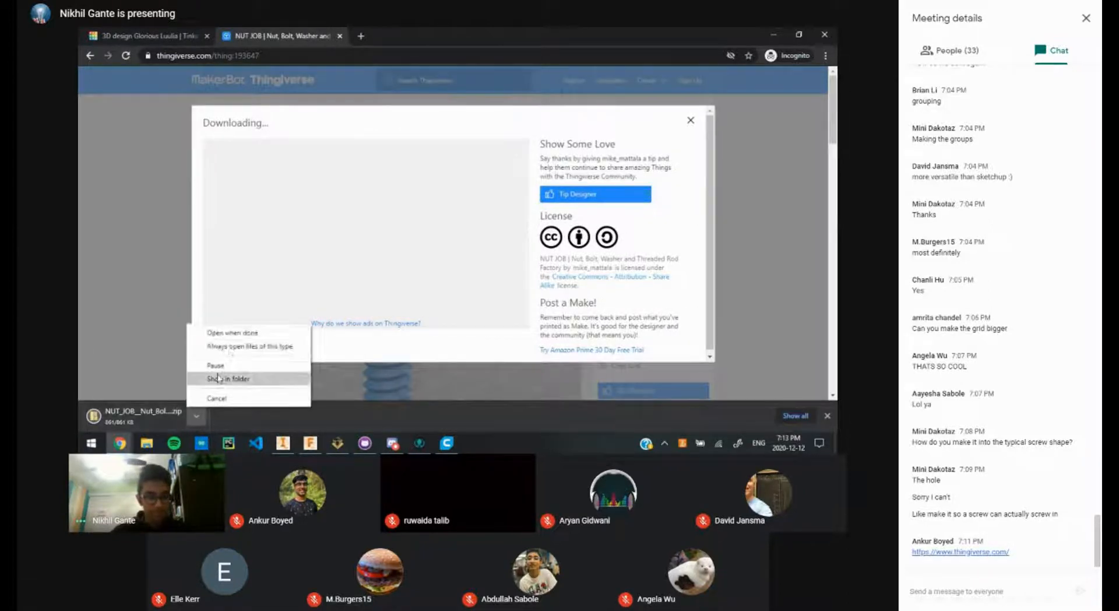
left_click(232, 333)
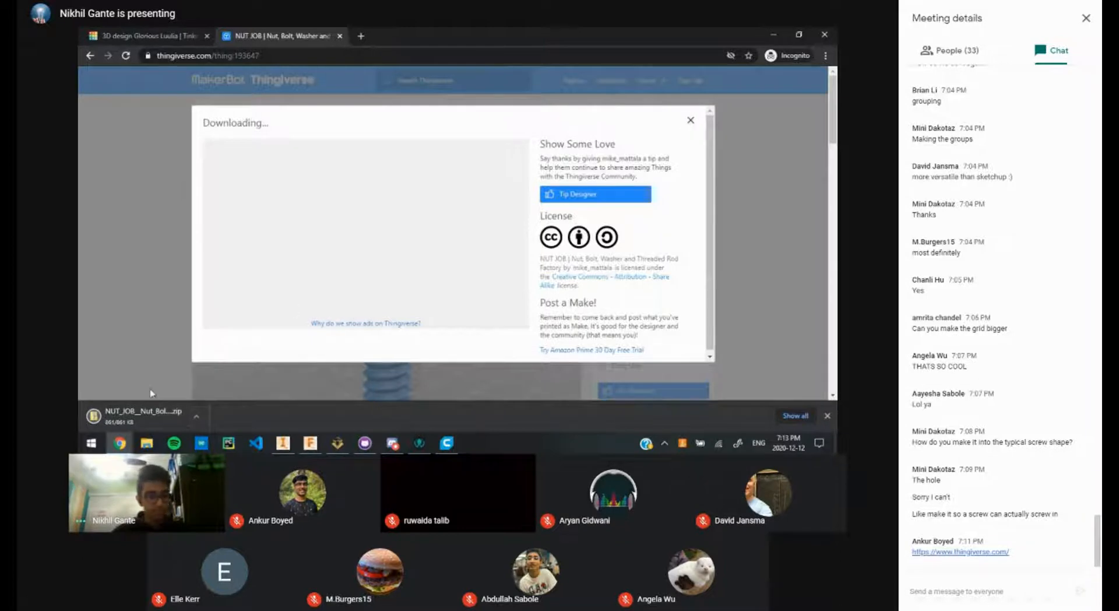
left_click(197, 416)
left_click(232, 329)
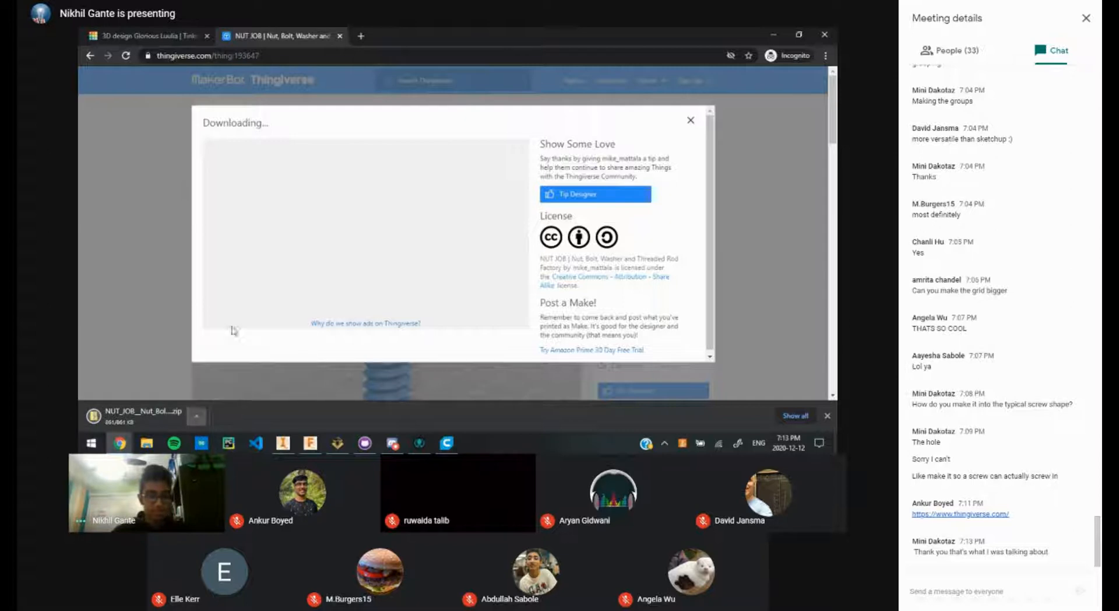
left_click(691, 121)
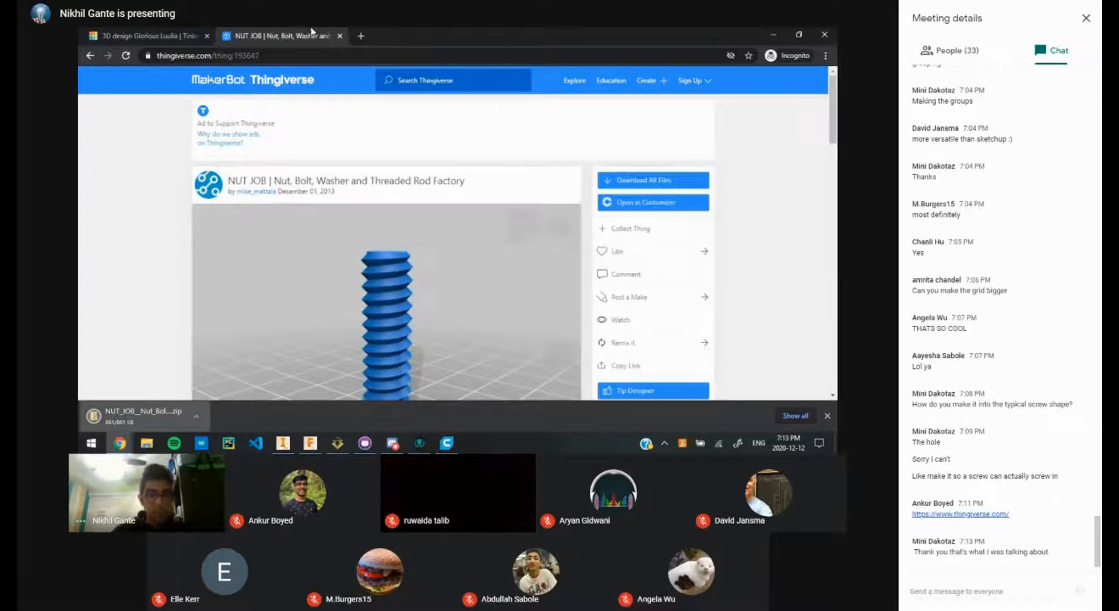
left_click(185, 32)
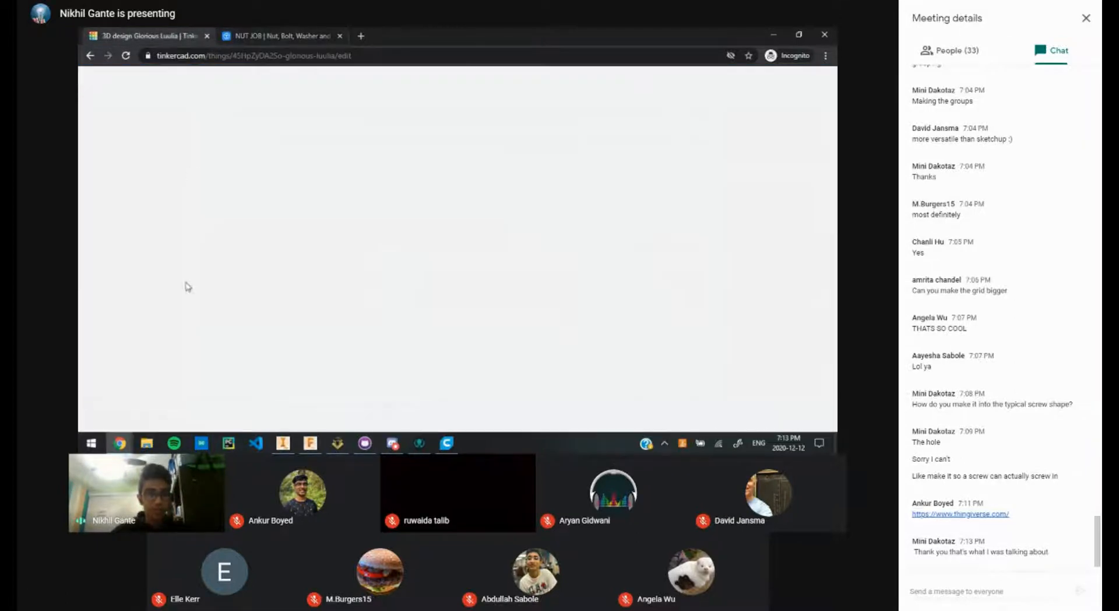
Step: Open File Explorer maximized and enter the files folder inside the NUT JOB zip
scroll(357, 317, "down", 2)
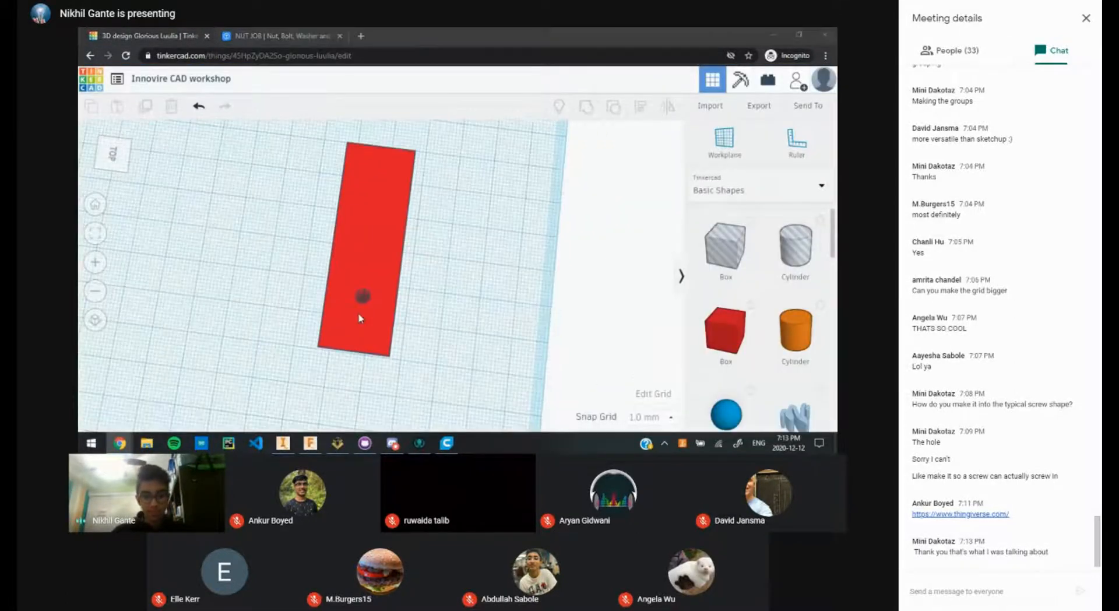
scroll(422, 302, "down", 2)
scroll(408, 286, "up", 2)
scroll(381, 339, "down", 4)
key("super+e")
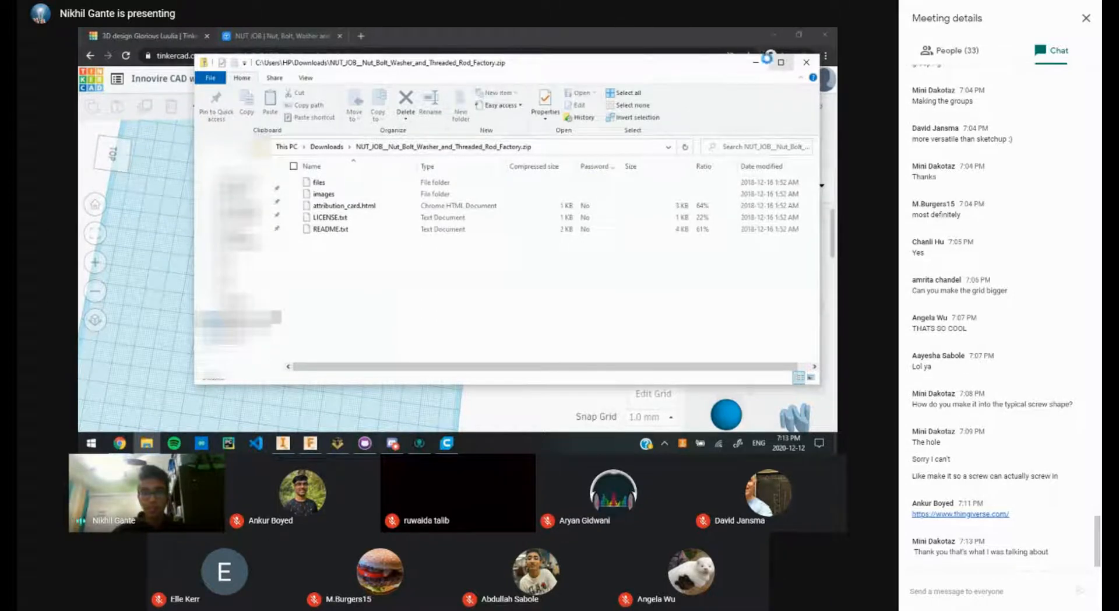
left_click(780, 63)
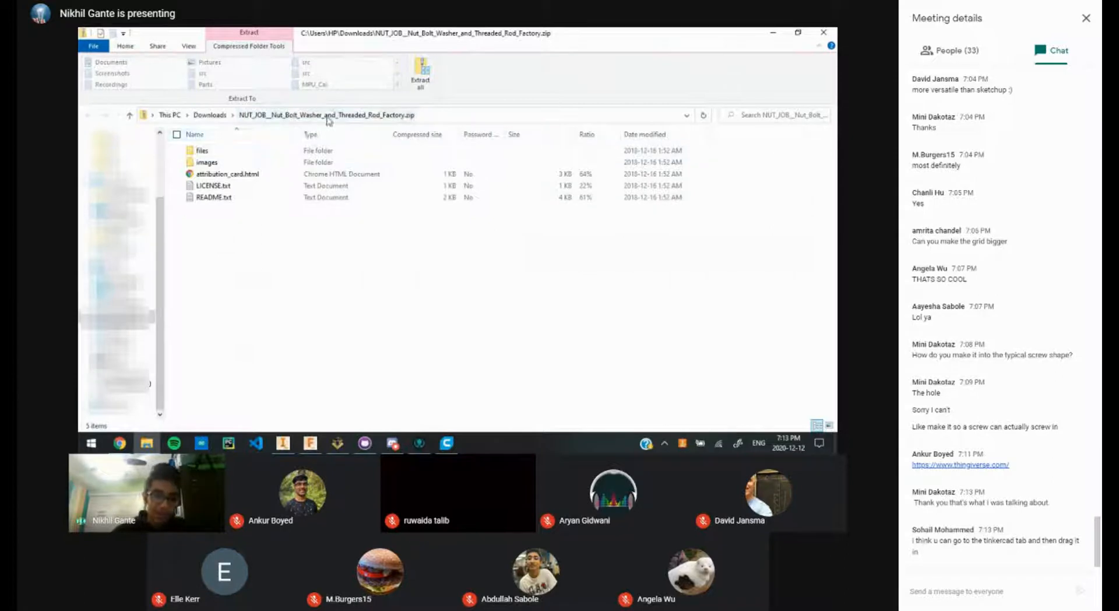
double_click(222, 152)
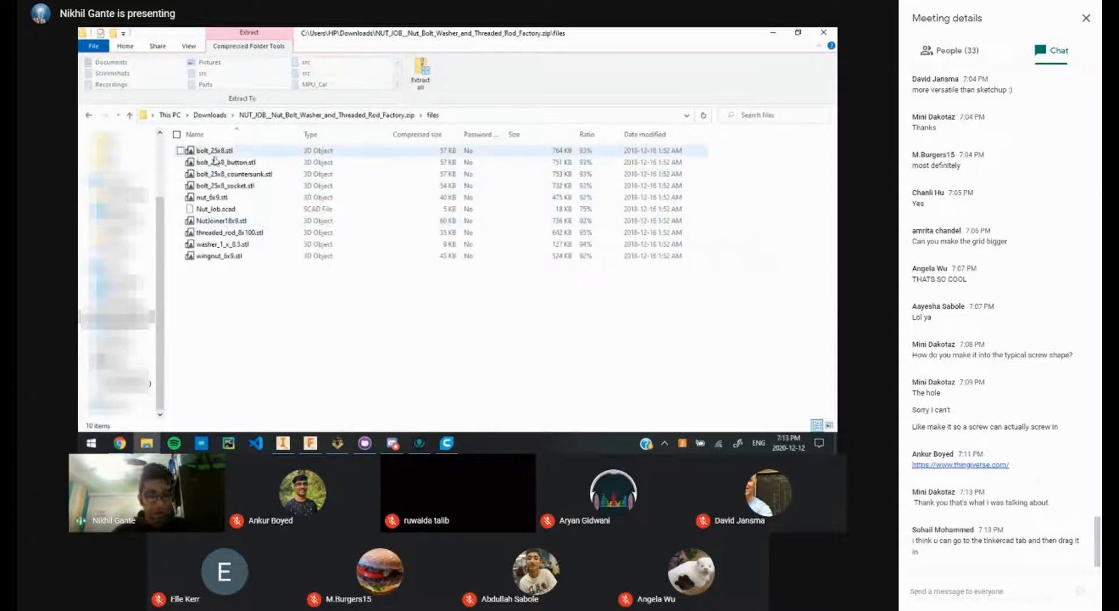
Step: Inspect bolt_25x8_countersunk.stl's options, then switch back to the Tinkercad window
left_click(235, 177)
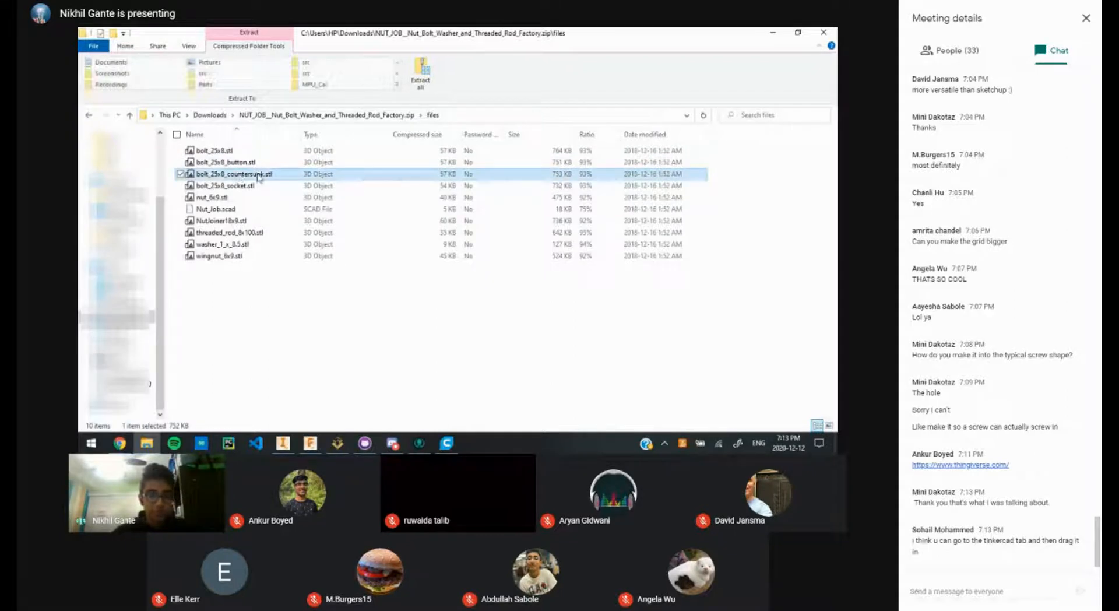
right_click(260, 175)
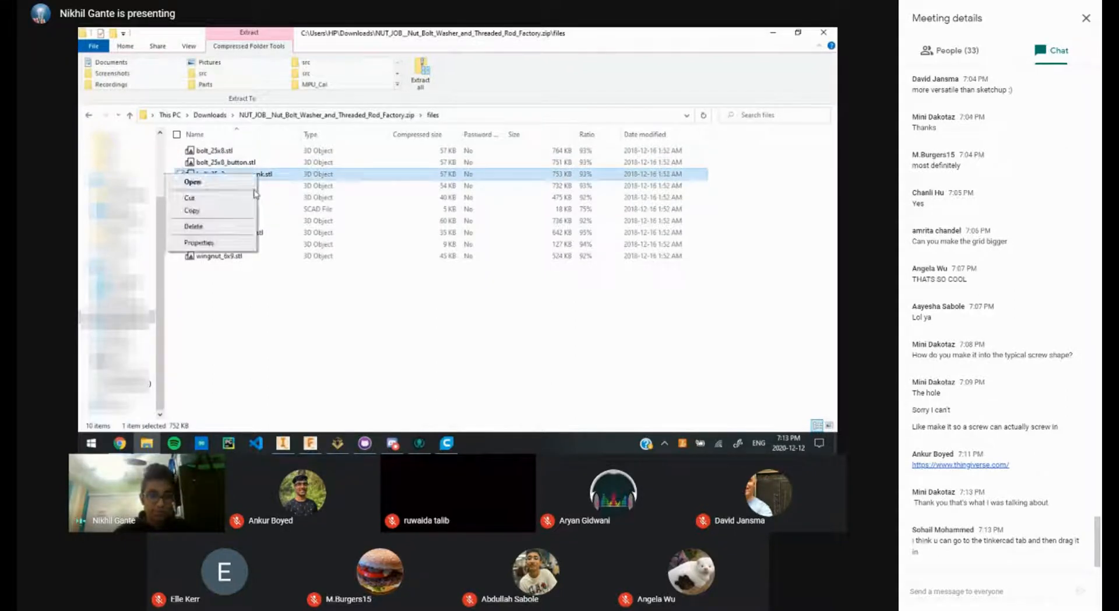
left_click(316, 279)
key("alt+Tab")
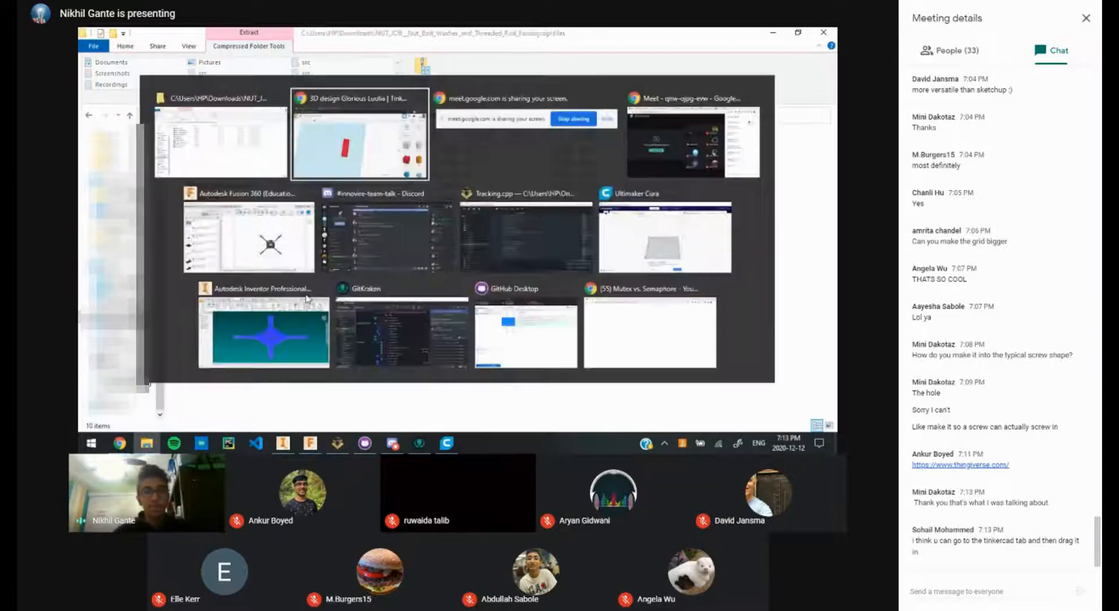
scroll(295, 227, "down", 5)
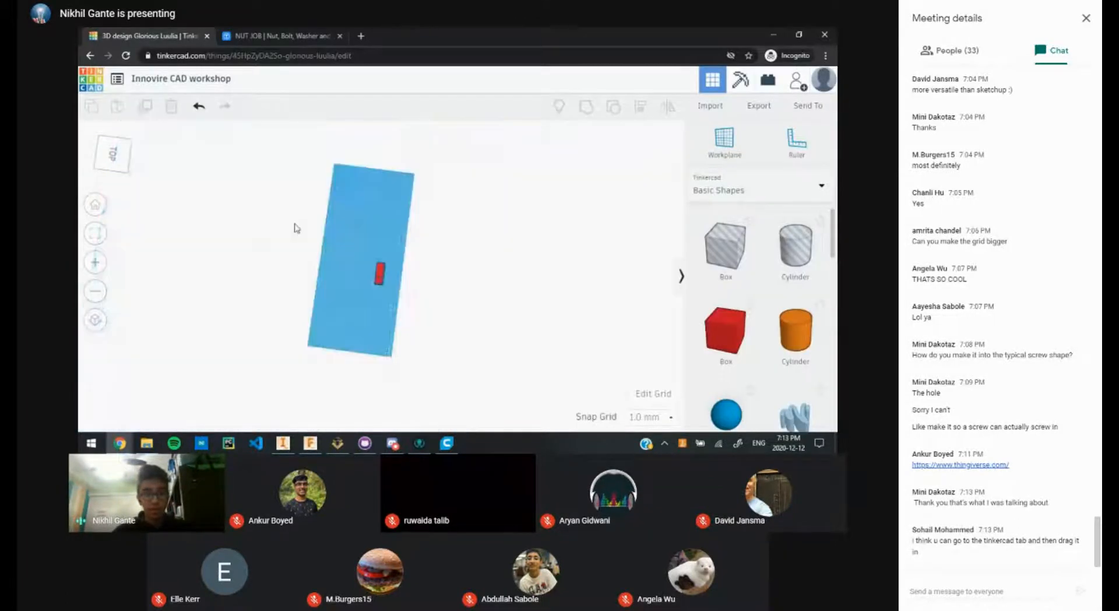
Step: Launch the computer file browser from Tinkercad's Import Shapes dialog
scroll(425, 242, "up", 1)
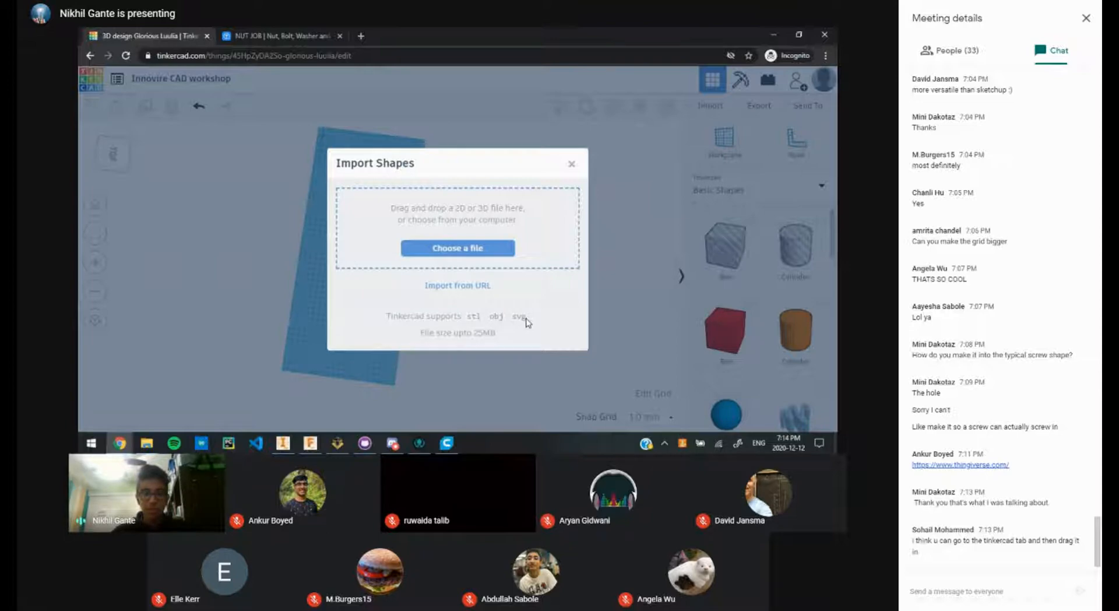
left_click(482, 249)
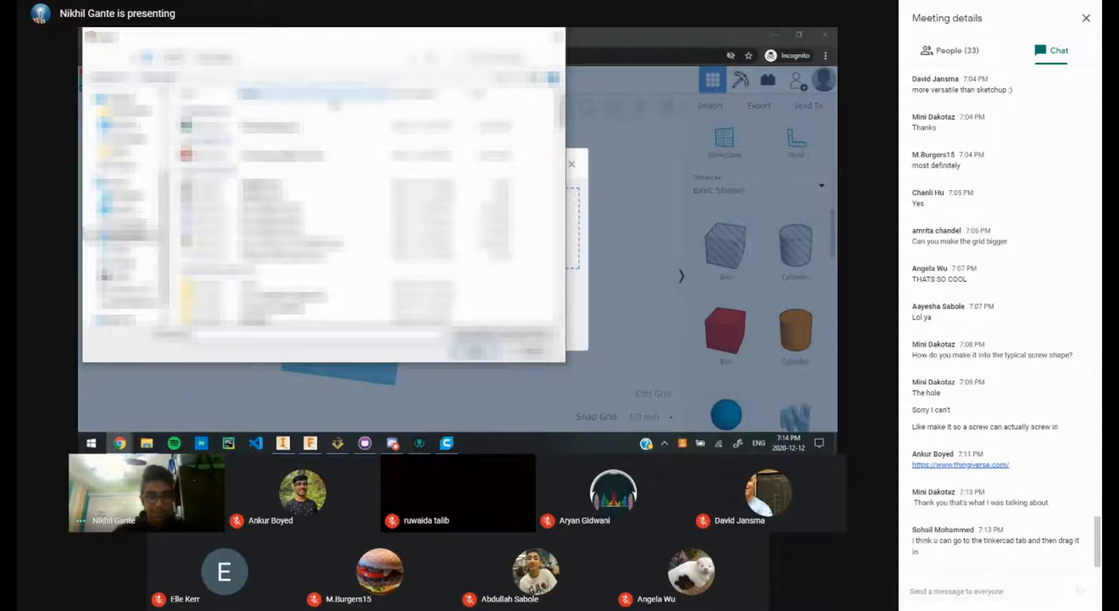
Step: Choose threaded_rod_8x100.stl and import it into the design at default scale
type("sc")
key("Down")
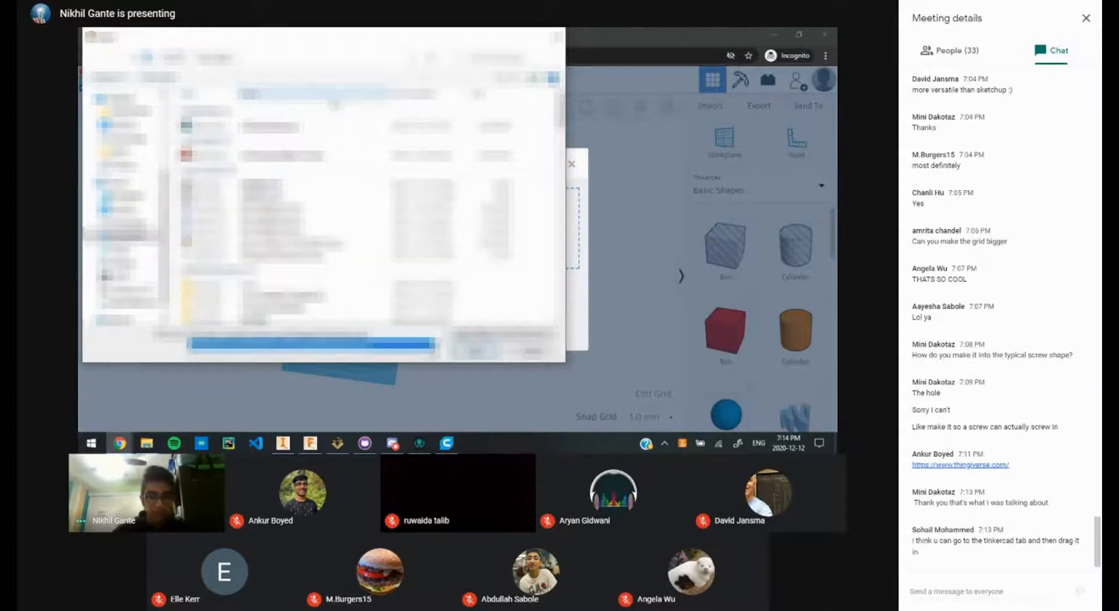
key("Return")
left_click(461, 272)
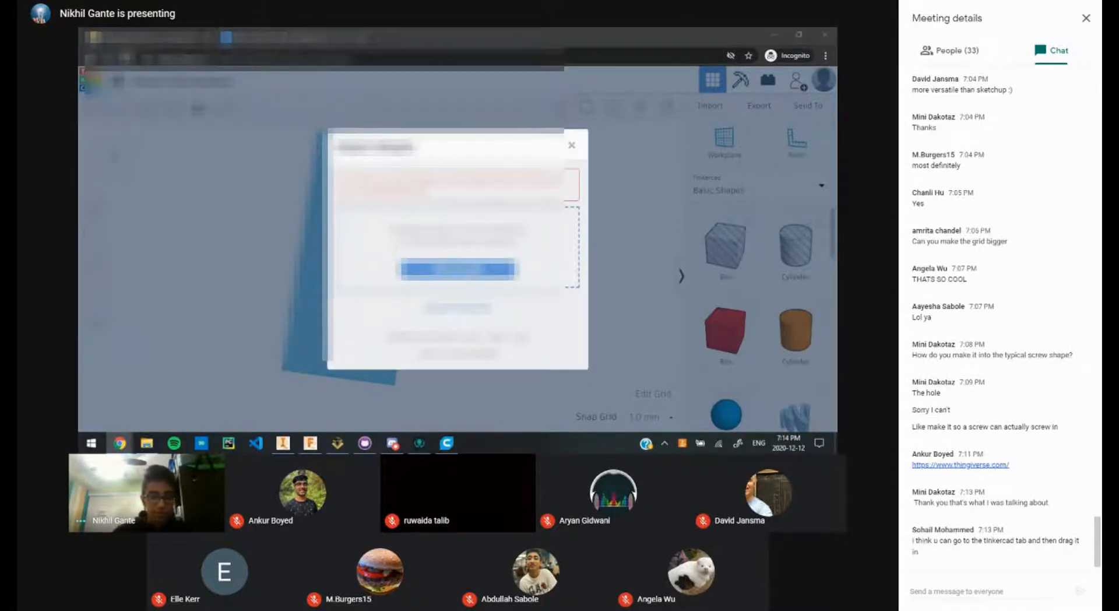
scroll(346, 245, "down", 5)
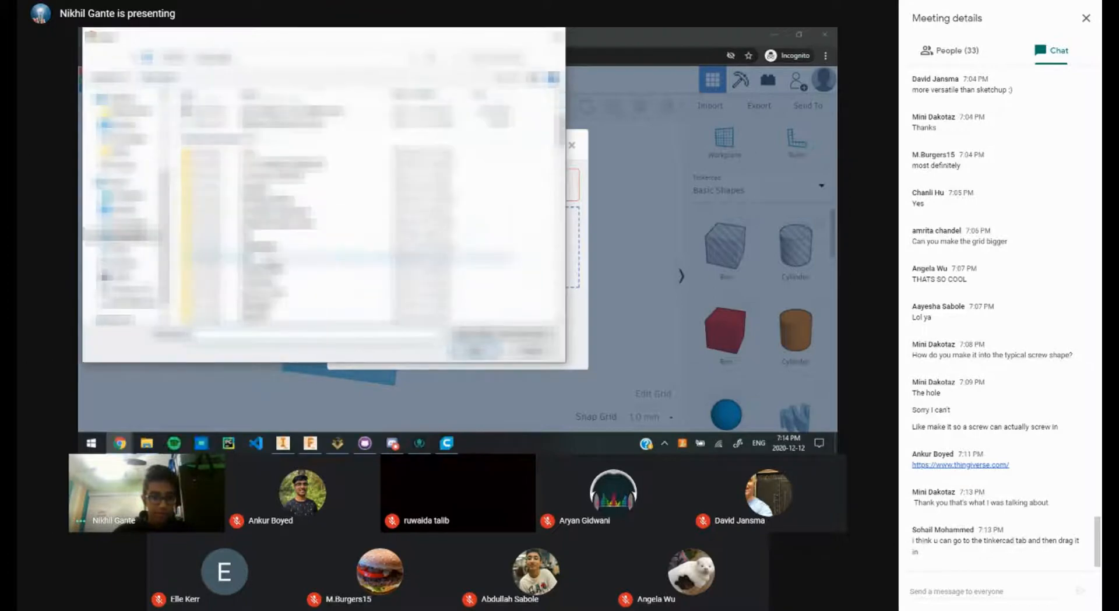
scroll(341, 236, "up", 6)
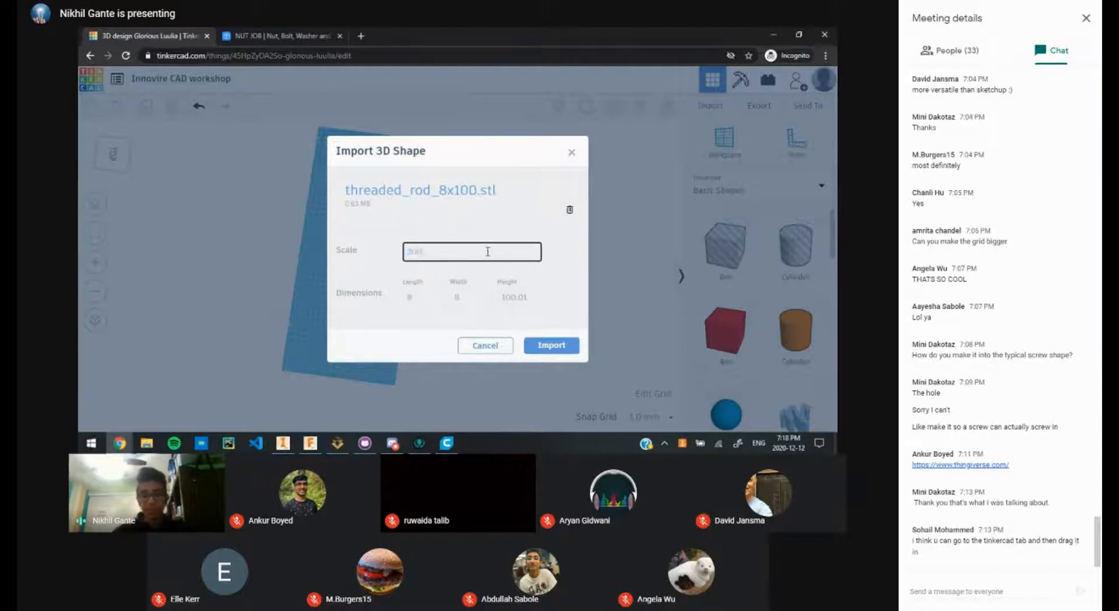
left_click(553, 344)
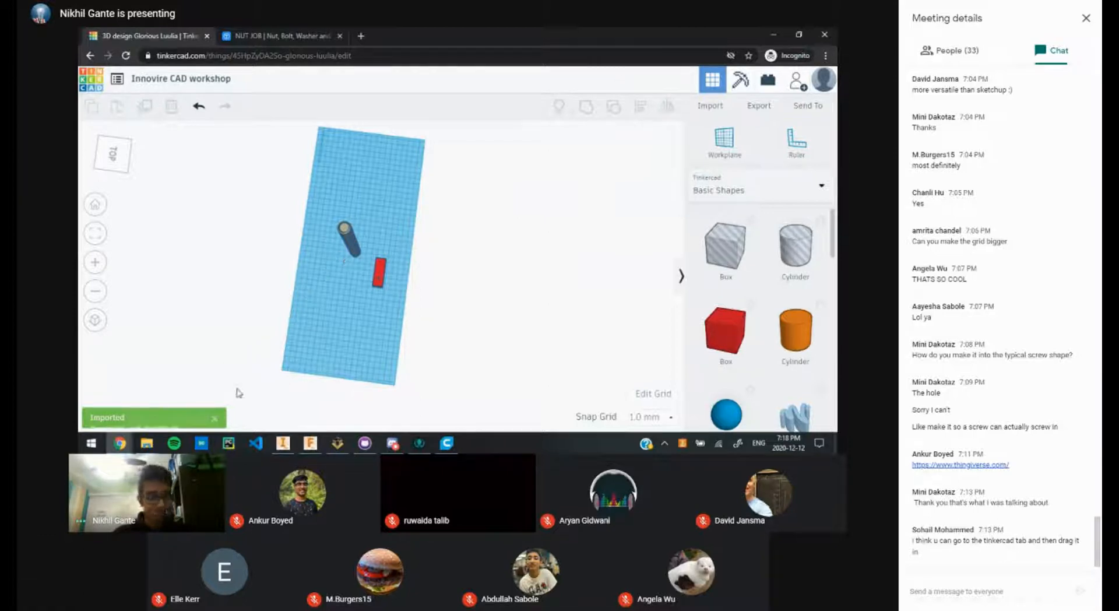
Step: View the imported threaded rod from several angles and shift it slightly right on the workplane
scroll(410, 267, "up", 5)
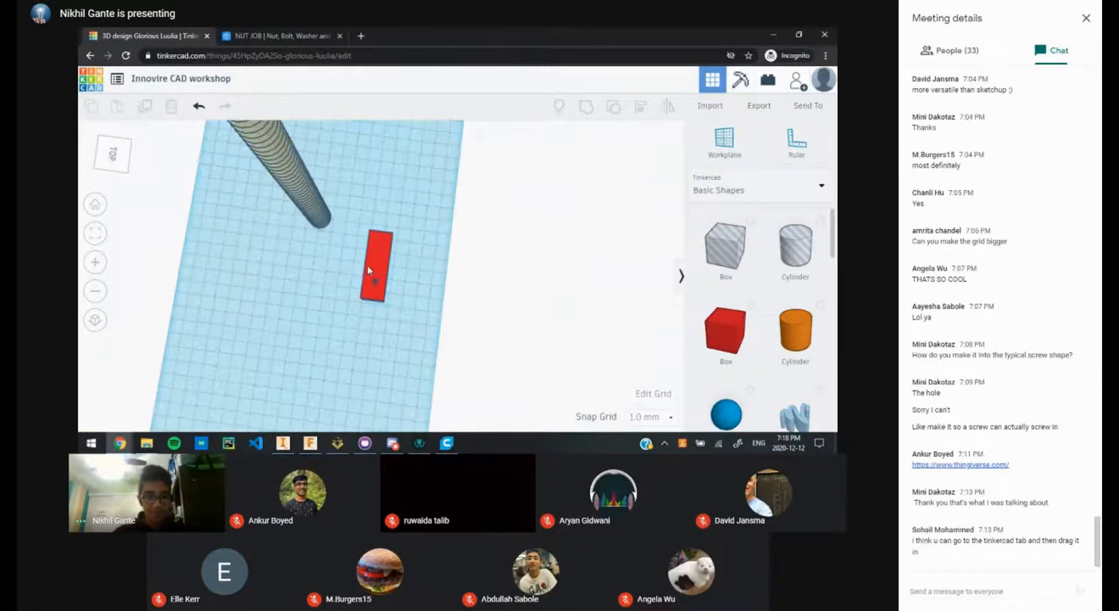
right_click_drag(438, 269, 408, 227)
scroll(418, 232, "up", 5)
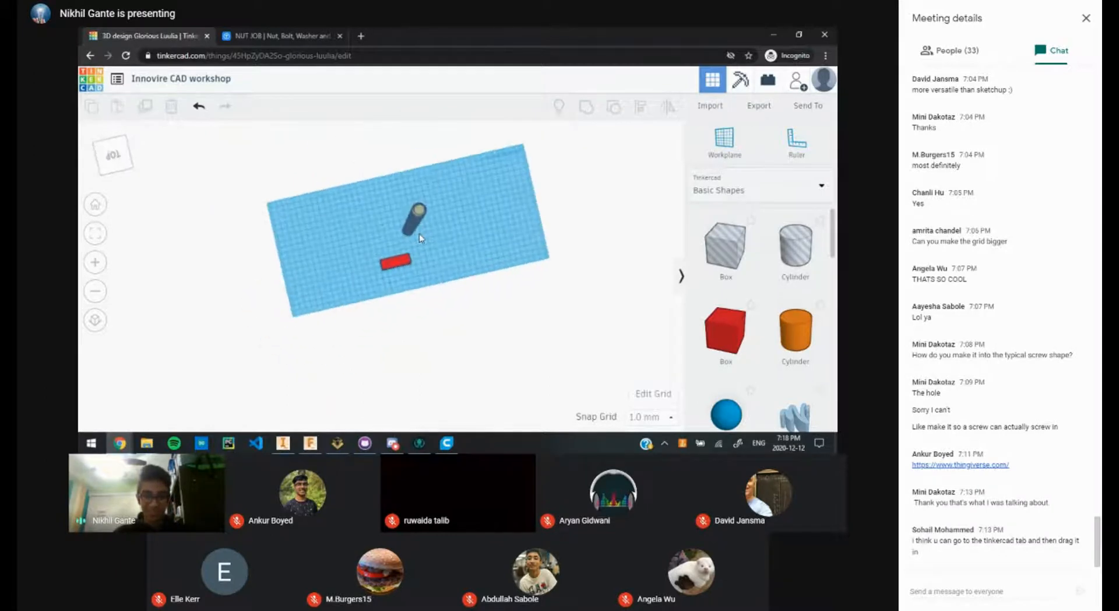
right_click_drag(475, 207, 310, 253)
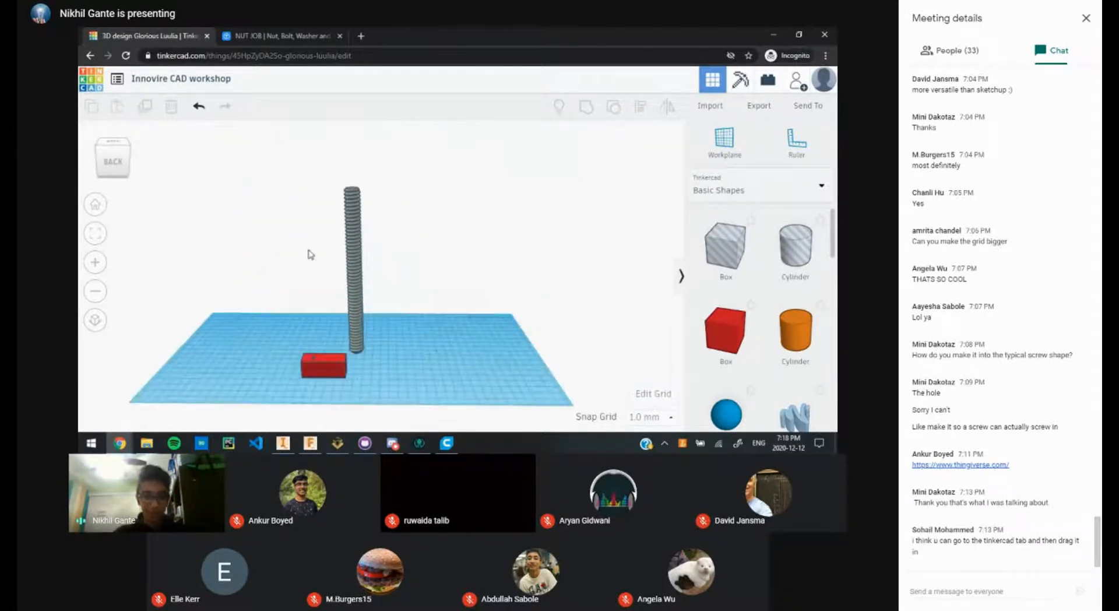
scroll(362, 246, "up", 2)
scroll(361, 247, "up", 5)
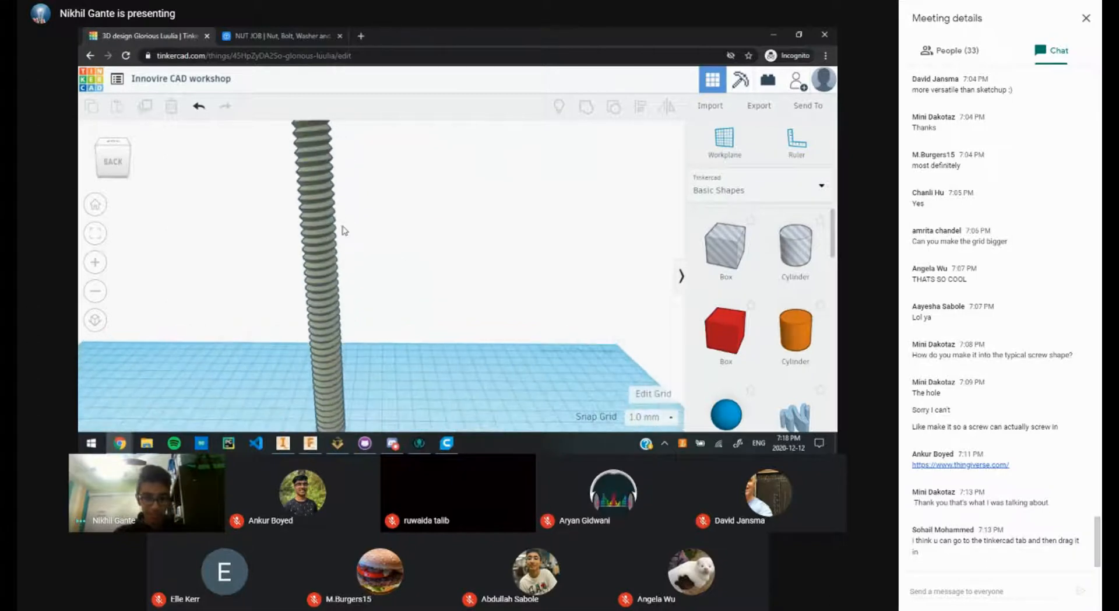
scroll(414, 225, "down", 8)
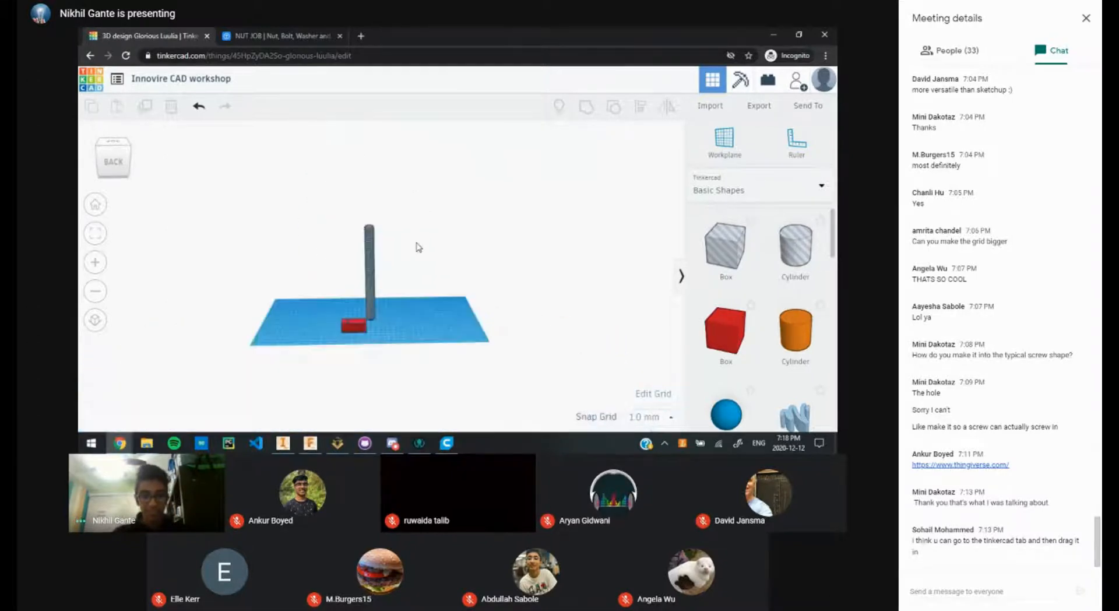
right_click_drag(418, 227, 412, 281)
scroll(378, 228, "up", 5)
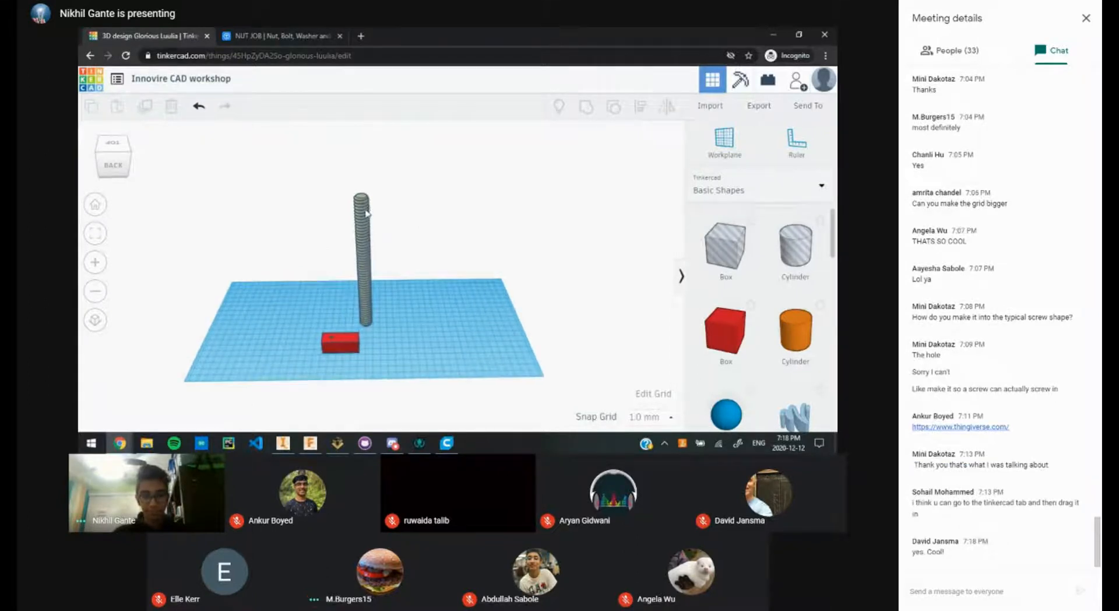
left_click_drag(367, 214, 421, 221)
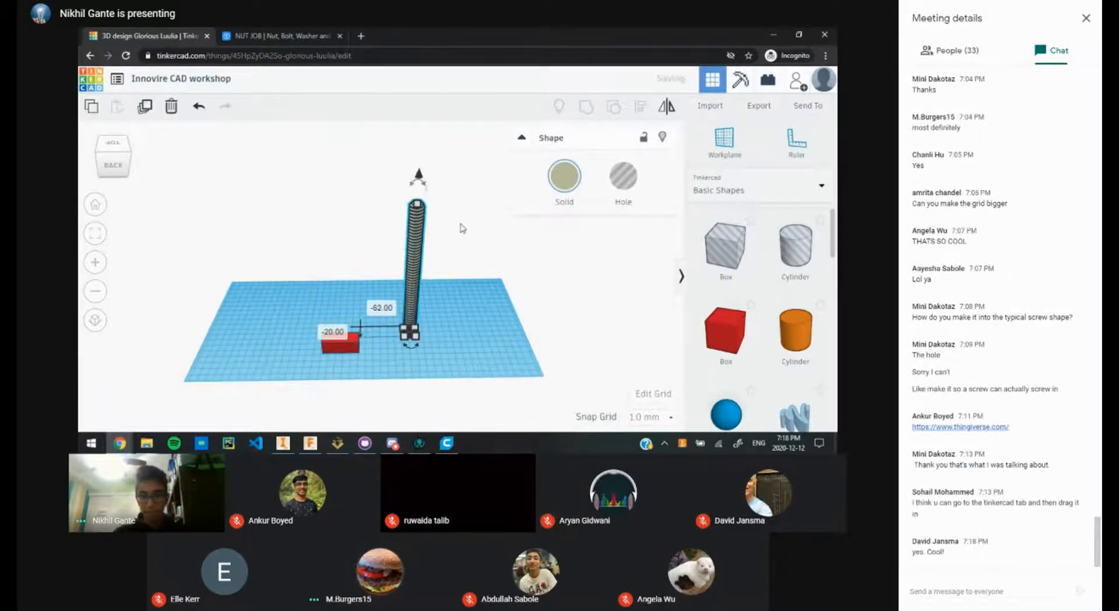
Step: Try a custom hue on the threaded rod's solid colour with the Custom hue ring
left_click(575, 190)
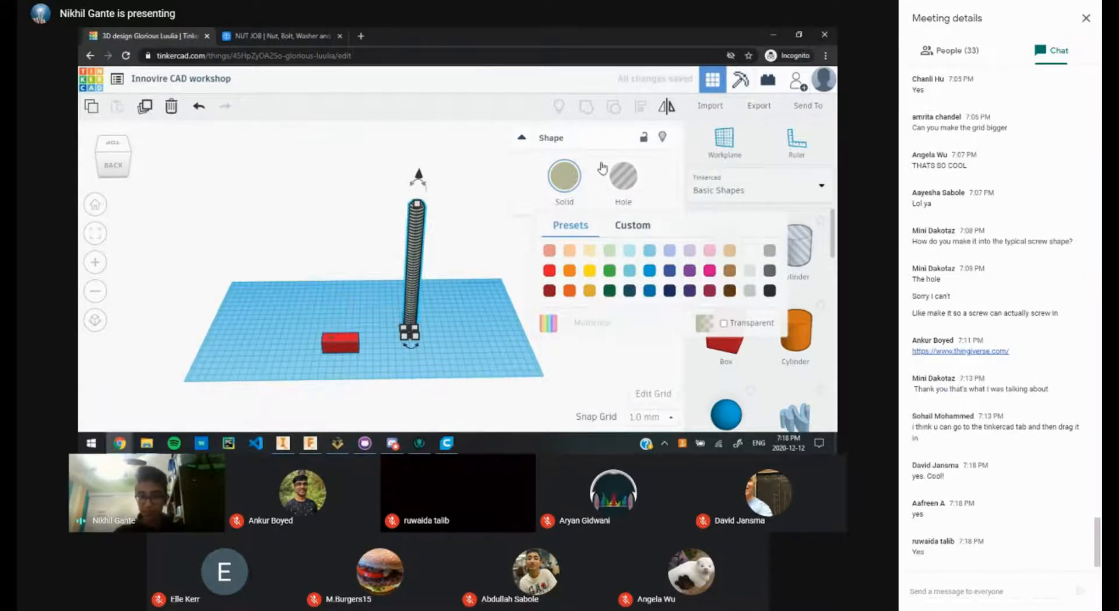
left_click(571, 181)
left_click(568, 178)
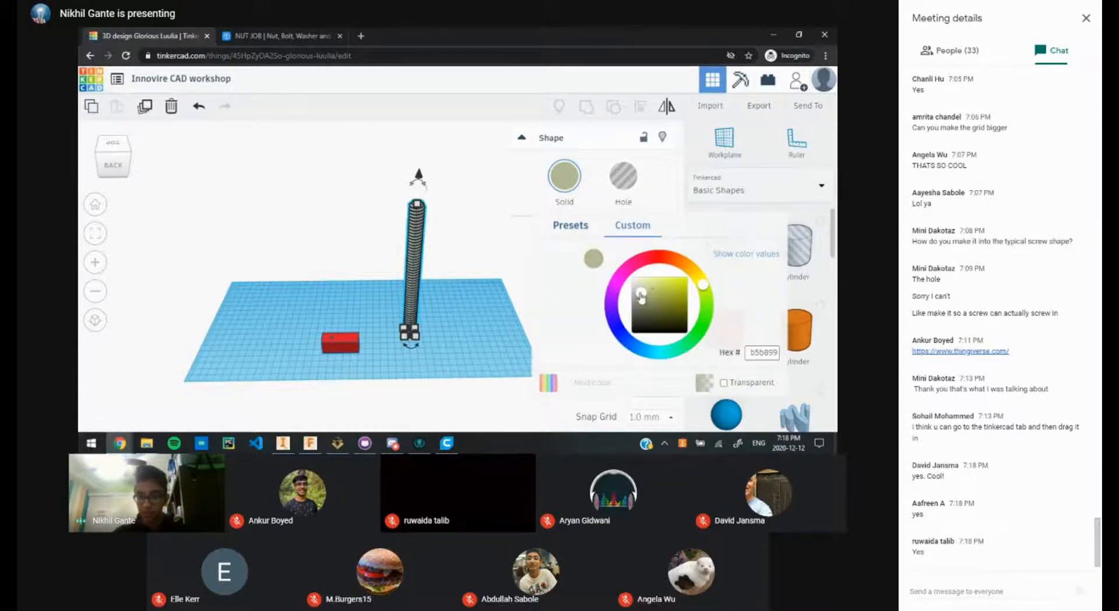
left_click(705, 286)
left_click_drag(705, 285, 656, 256)
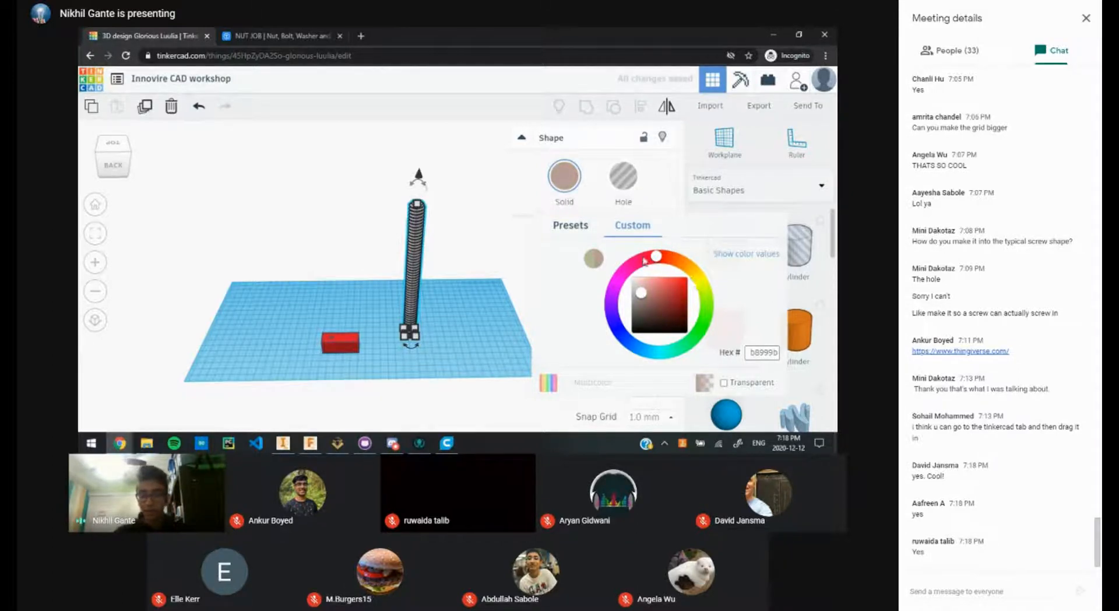
Step: Recolour the threaded rod green from the preset swatches and deselect it
left_click(563, 190)
left_click(479, 283)
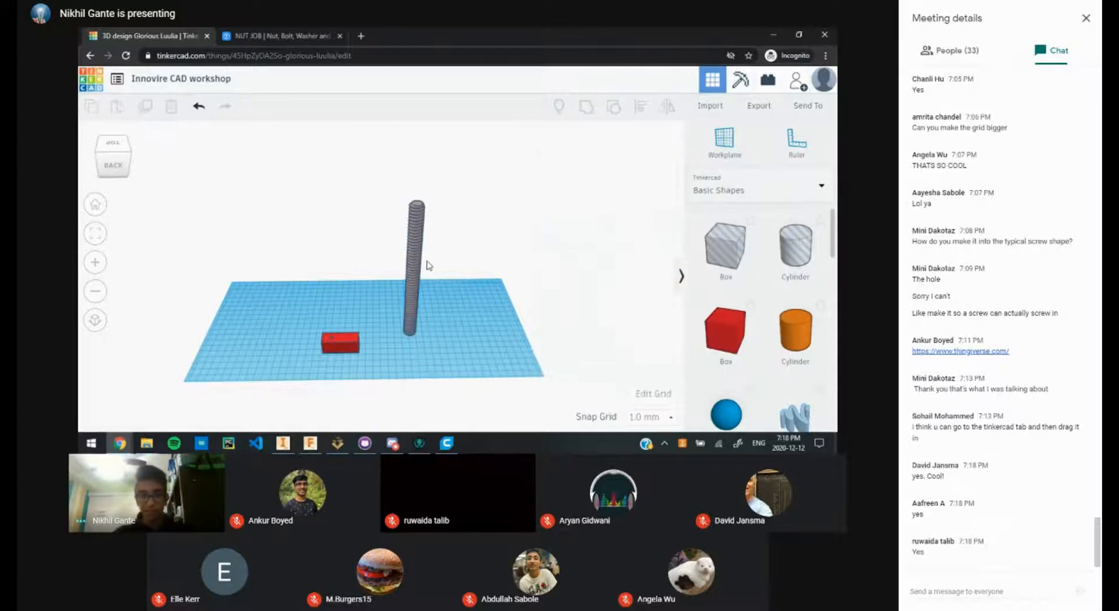
left_click(412, 249)
left_click(565, 176)
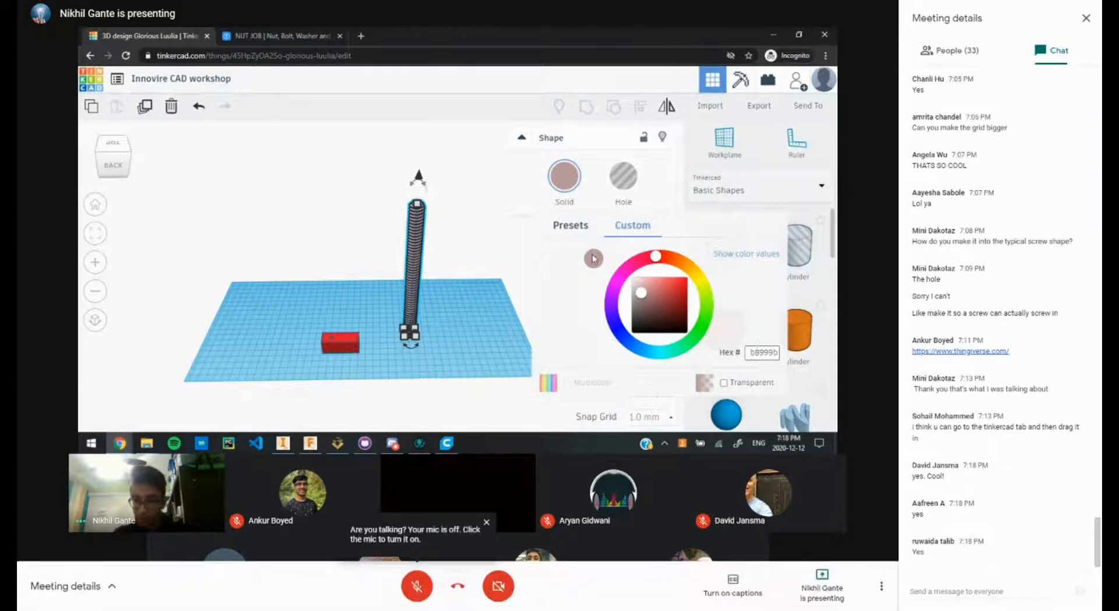
left_click(574, 228)
left_click(611, 272)
left_click(496, 305)
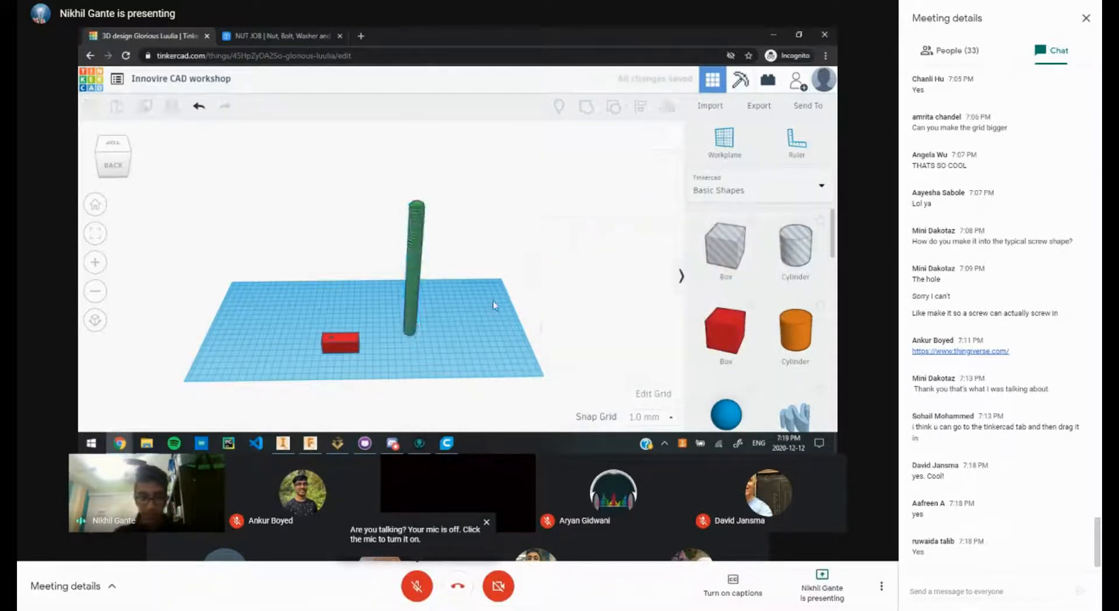
Step: Position the green threaded rod over the centre of the red box
scroll(385, 294, "up", 5)
left_click_drag(432, 283, 300, 318)
scroll(309, 350, "down", 3)
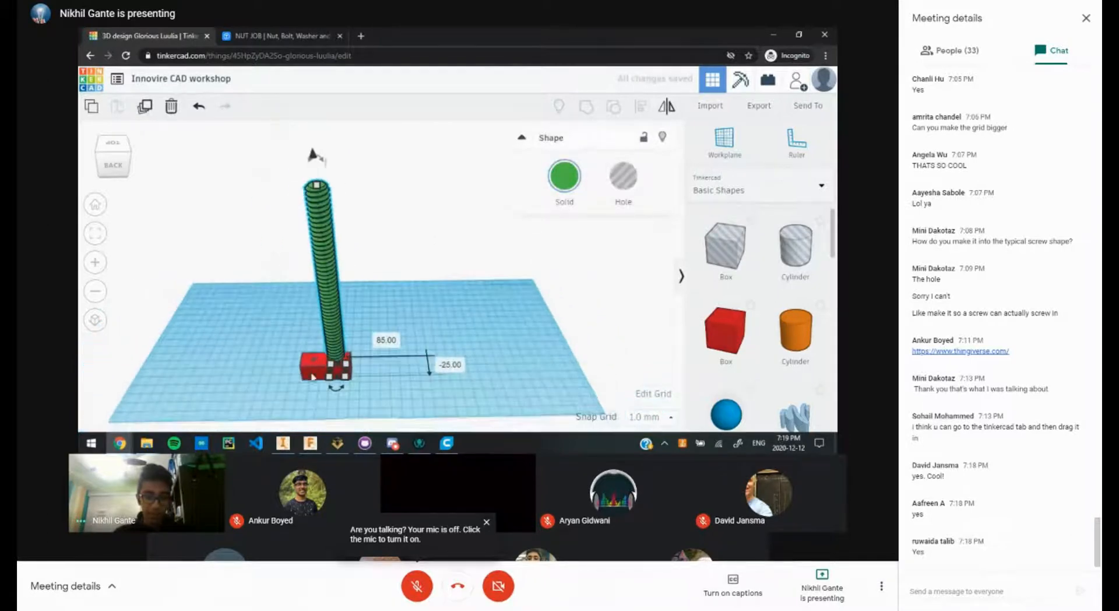
left_click(312, 367)
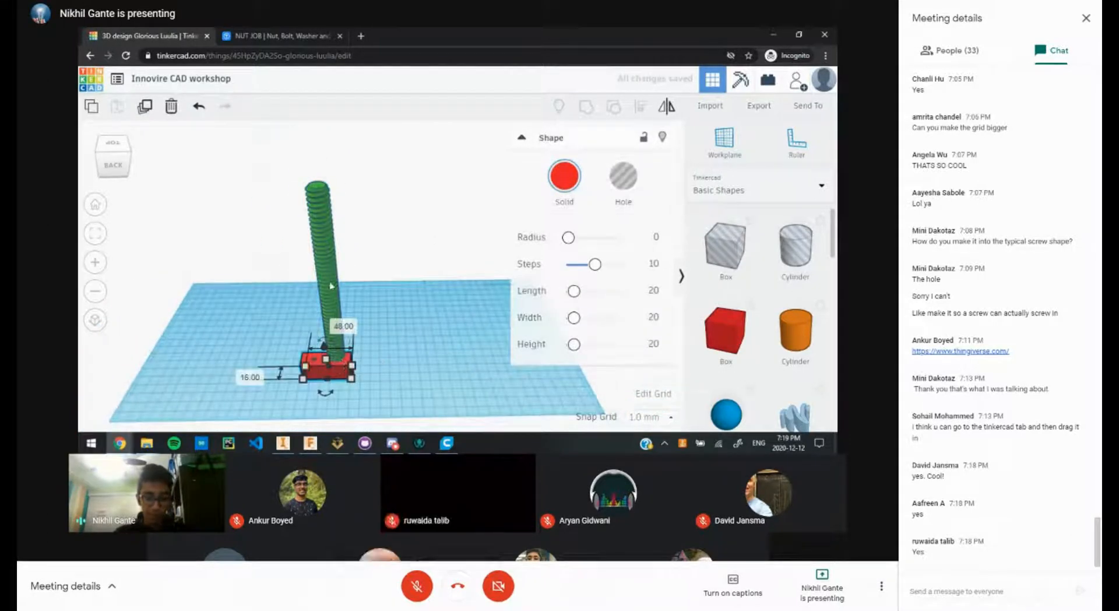
left_click_drag(321, 274, 395, 266)
left_click(325, 363)
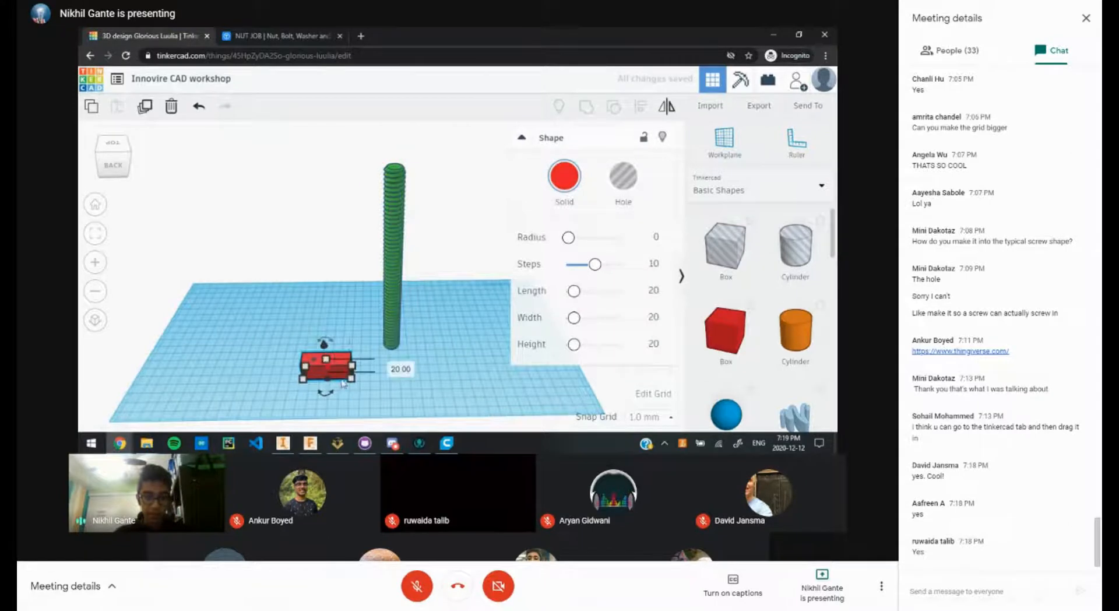
Step: Turn the threaded rod into a hole
left_click(397, 240)
left_click(625, 185)
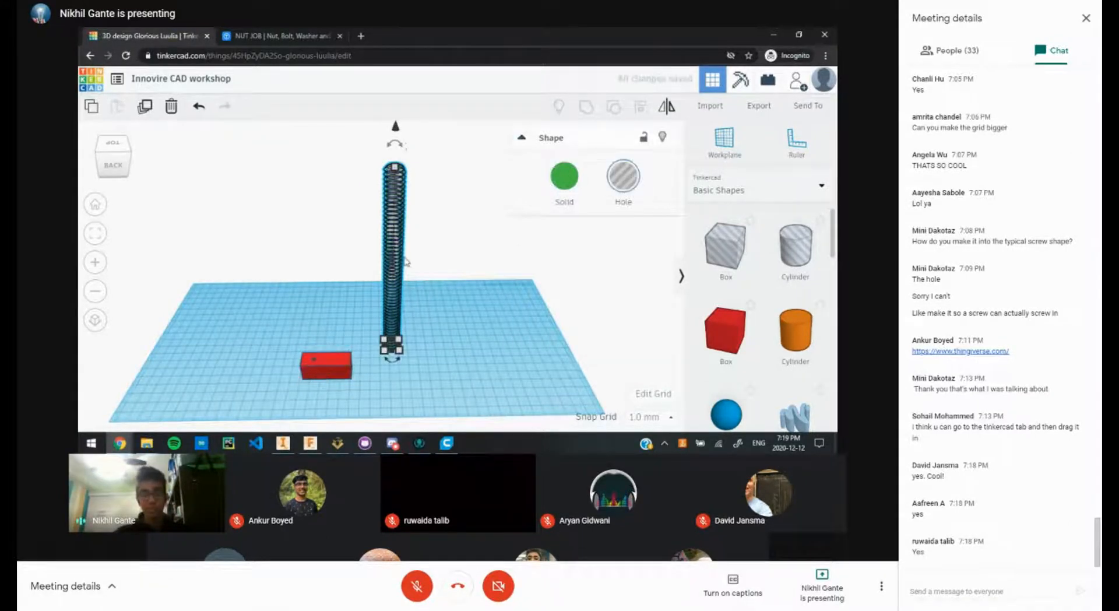
left_click(379, 326)
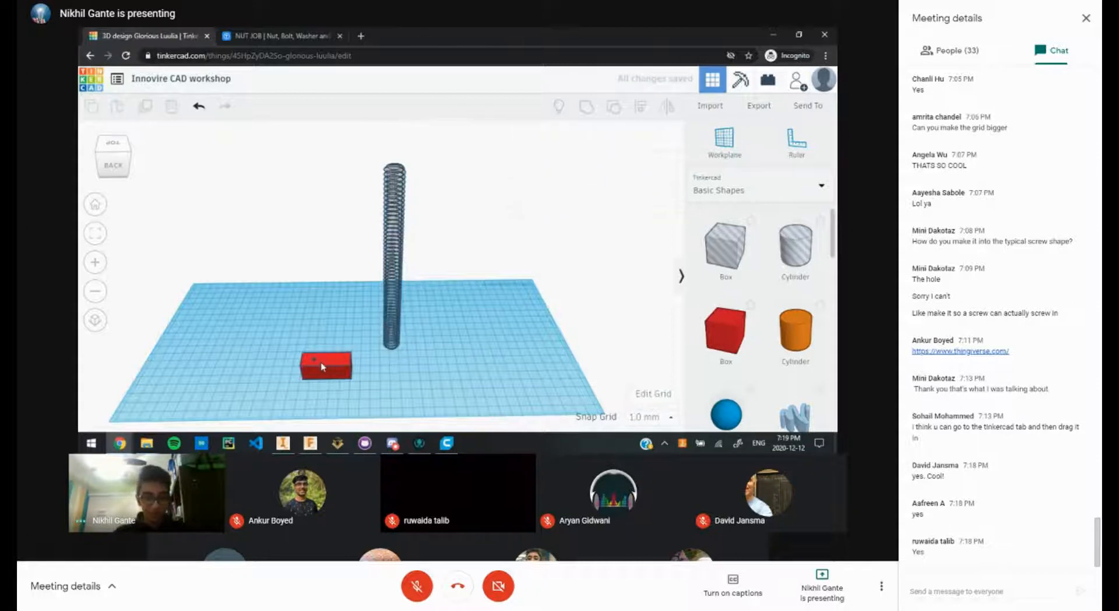
Step: Stretch the red box into a 141 by 92 mm plate, then select plate and rod together
left_click(334, 368)
left_click_drag(352, 366, 480, 289)
left_click(425, 231)
scroll(436, 362, "up", 5)
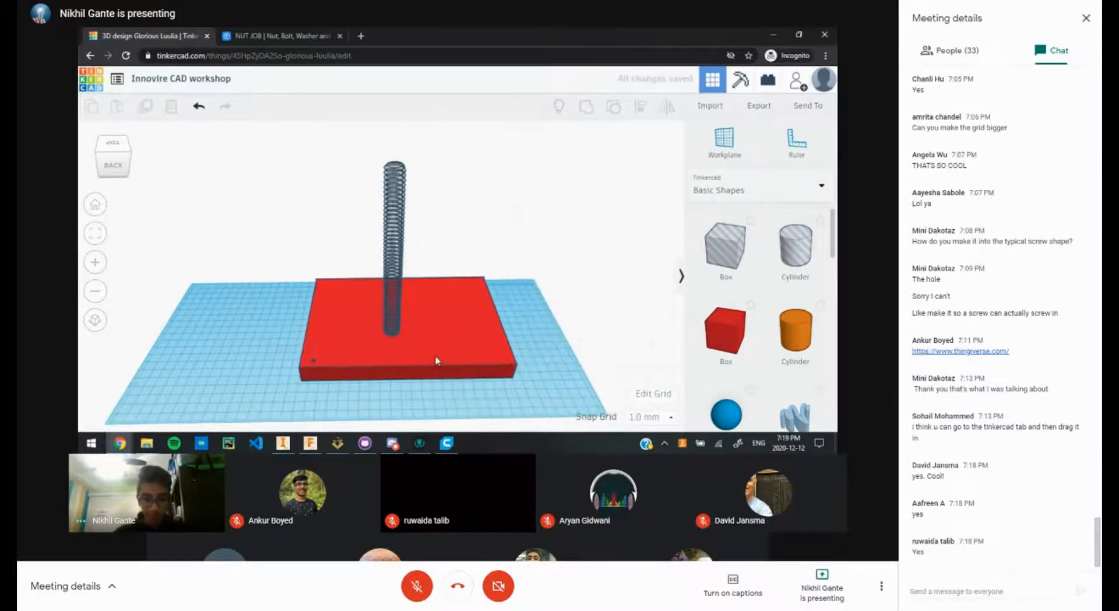
scroll(499, 333, "down", 5)
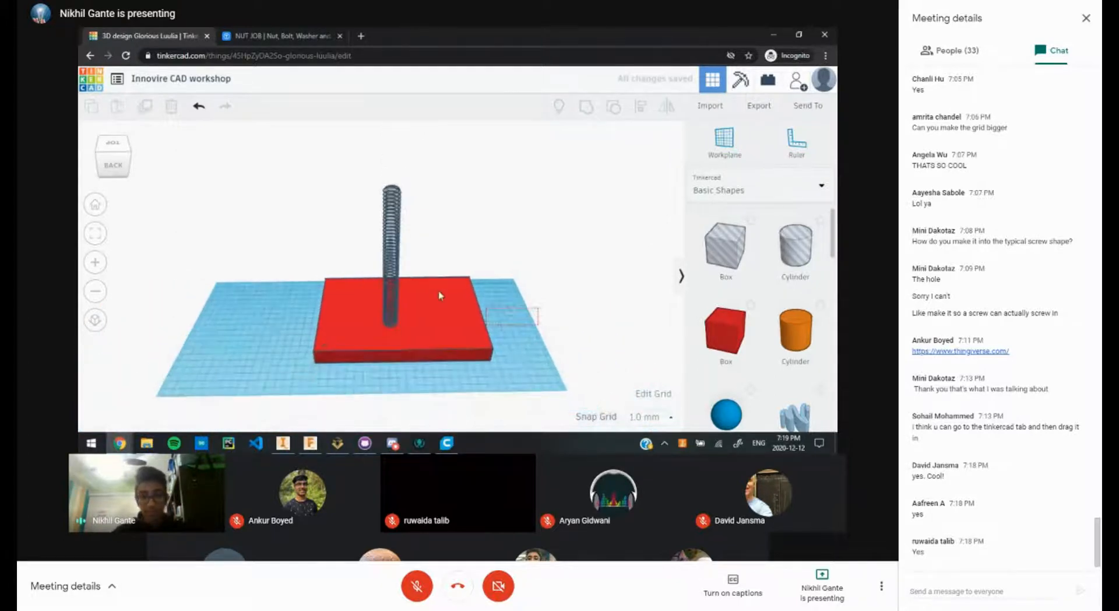
left_click_drag(538, 324, 365, 233)
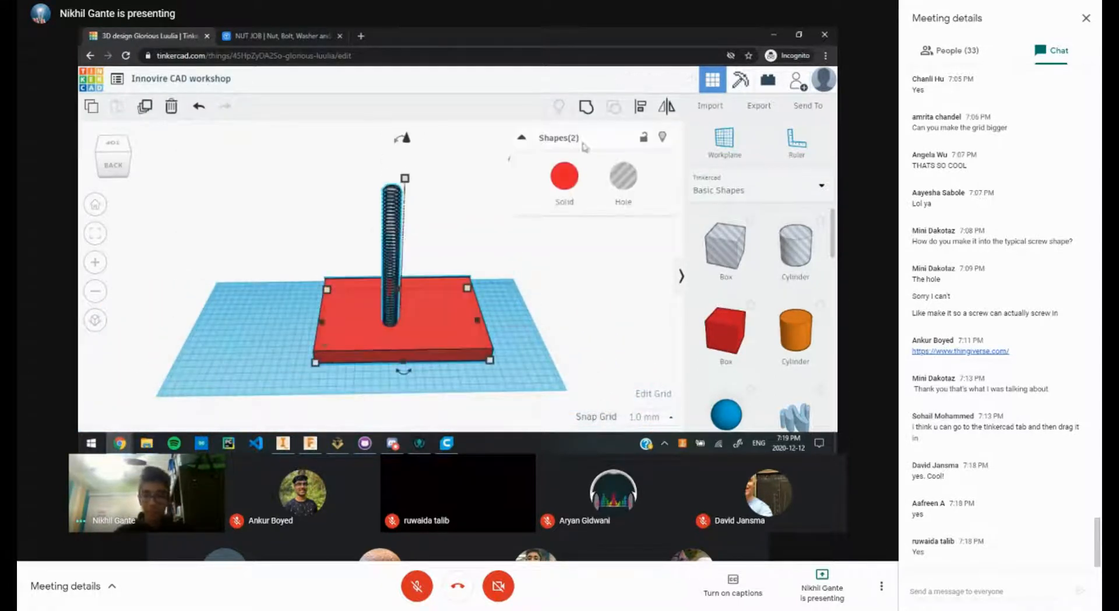
Step: Group the plate and rod so the threaded hole cuts through the plate
left_click(586, 108)
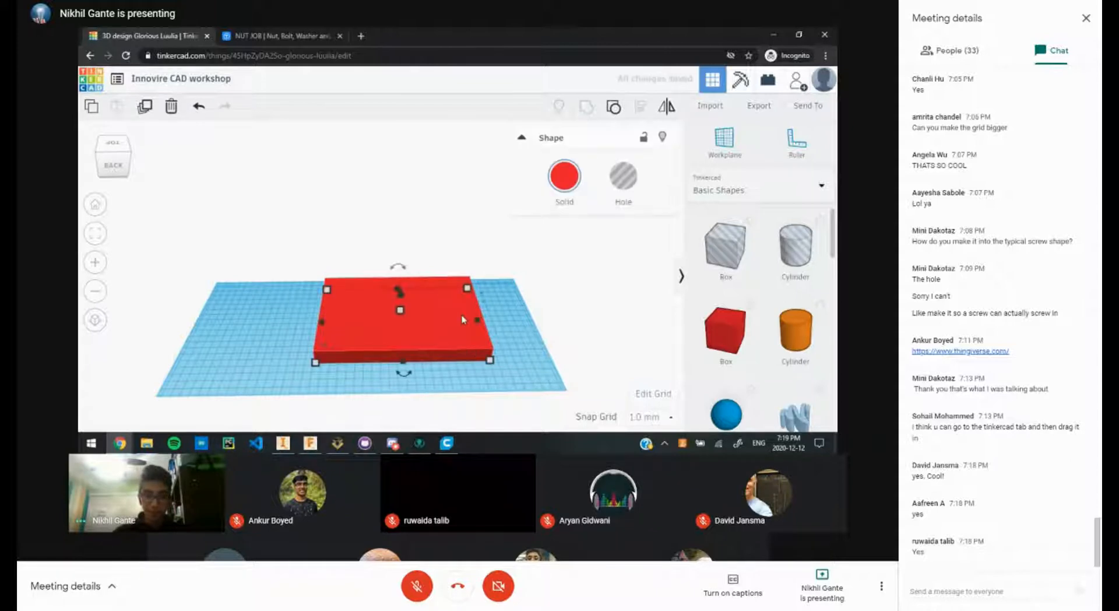
scroll(399, 344, "down", 2)
scroll(397, 344, "up", 3)
left_click(370, 407)
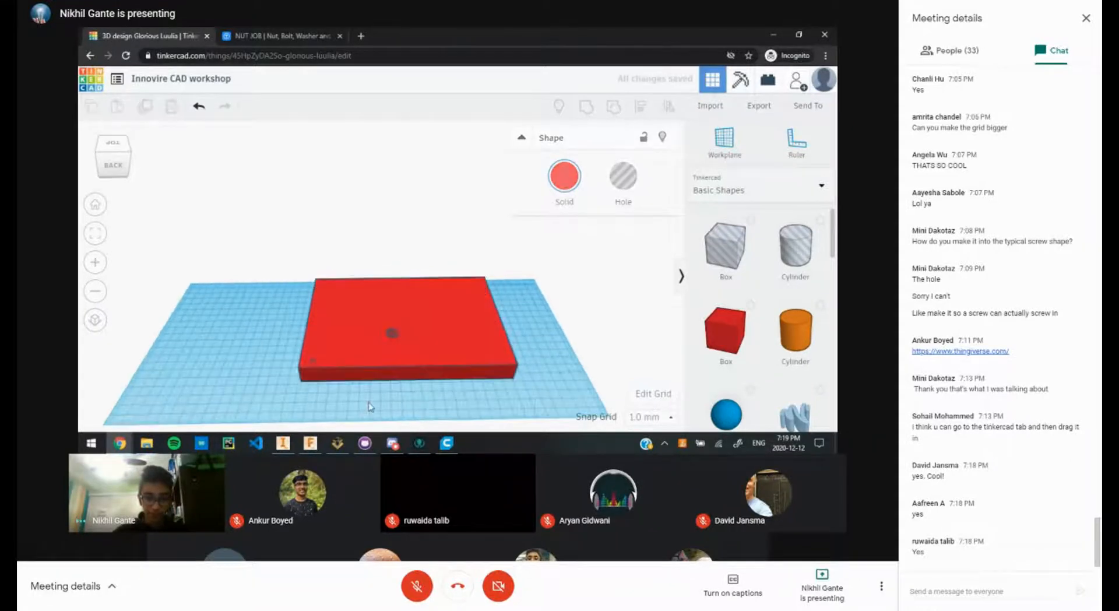
Step: Orbit and zoom to inspect the threaded hole from top-down and tilted angles
scroll(386, 387, "up", 4)
scroll(439, 357, "up", 5)
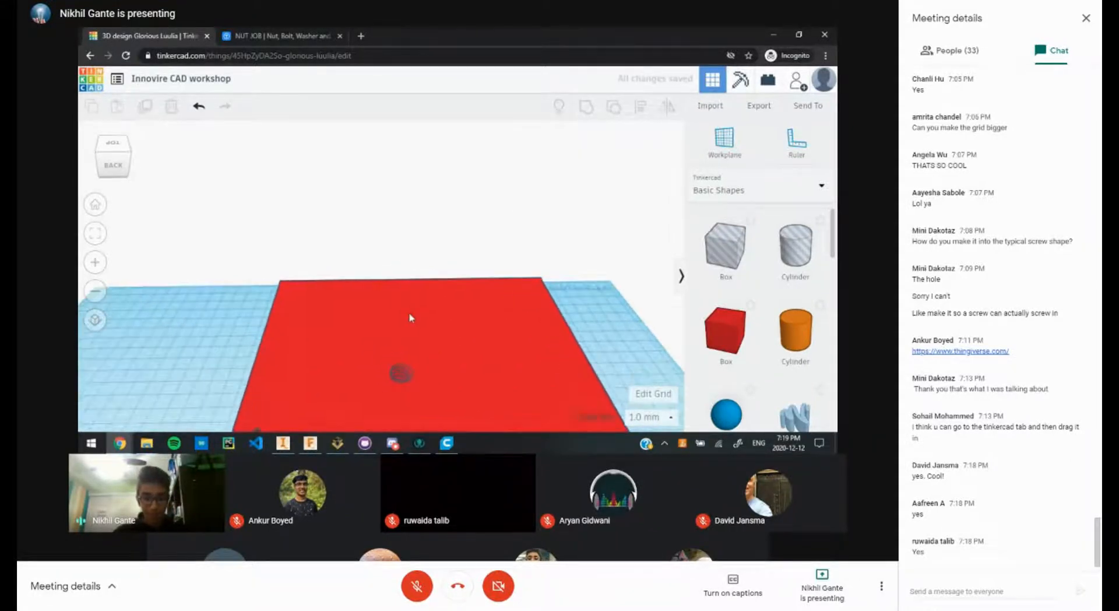
scroll(420, 383, "down", 5)
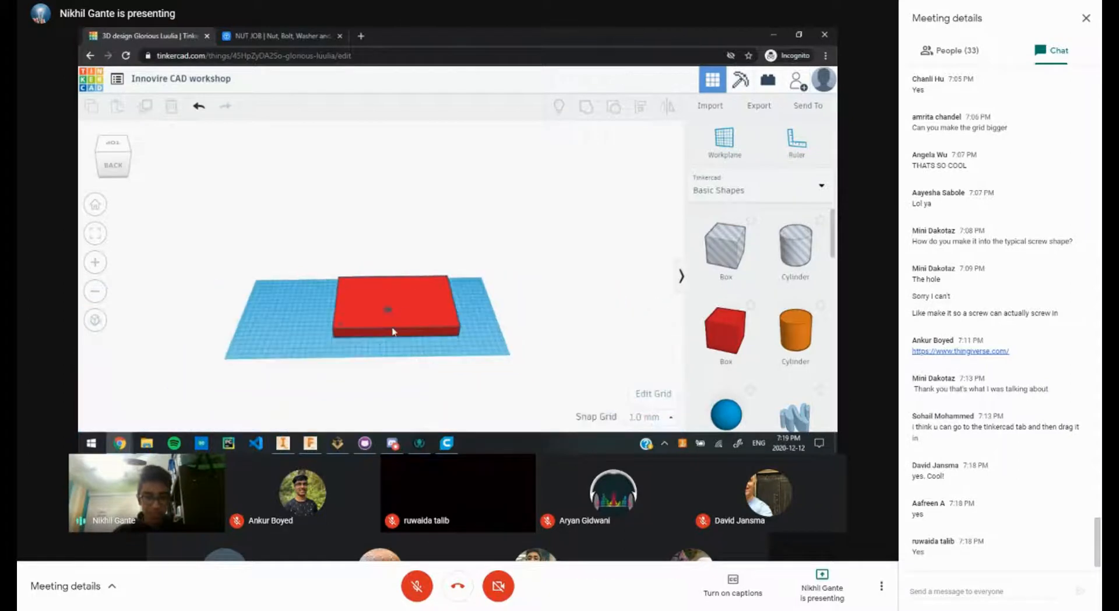
scroll(393, 316, "down", 1)
scroll(391, 316, "up", 5)
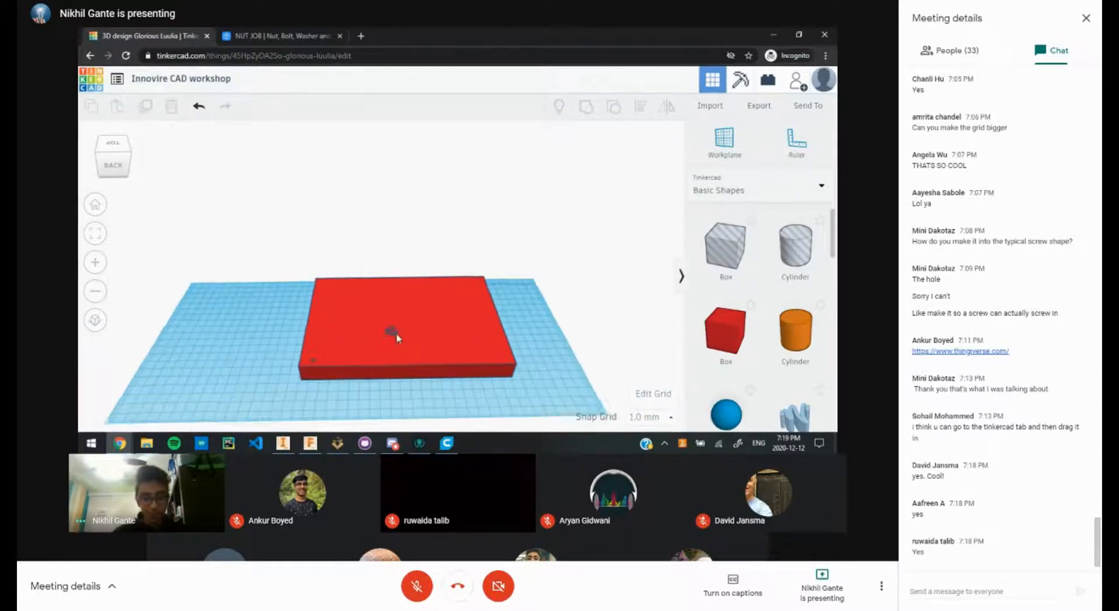
right_click_drag(394, 333, 396, 382)
scroll(398, 299, "up", 8)
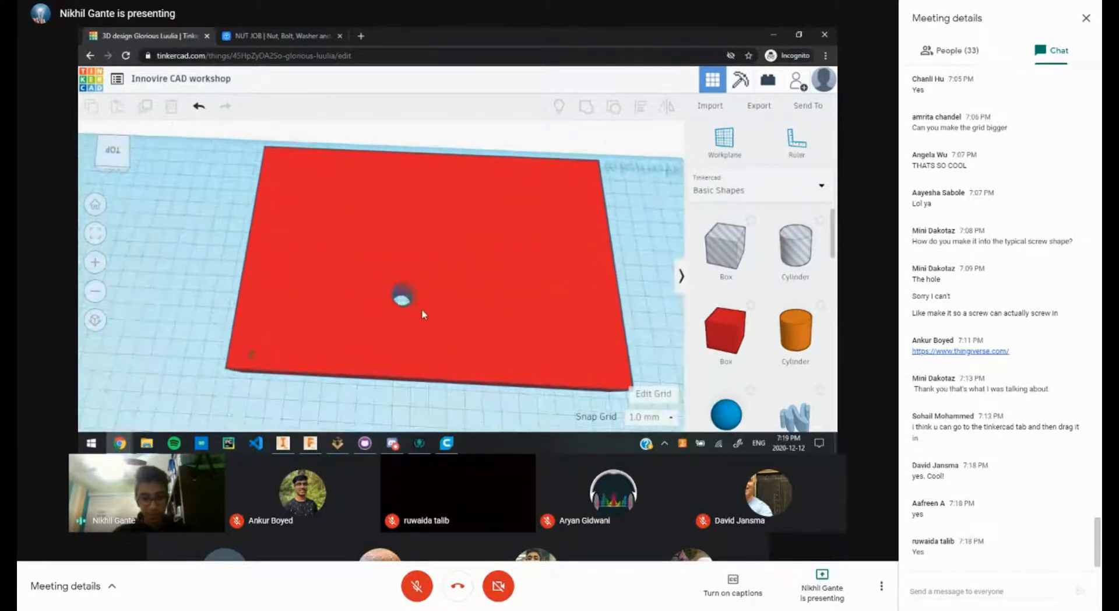
right_click_drag(341, 318, 332, 259)
scroll(333, 259, "up", 4)
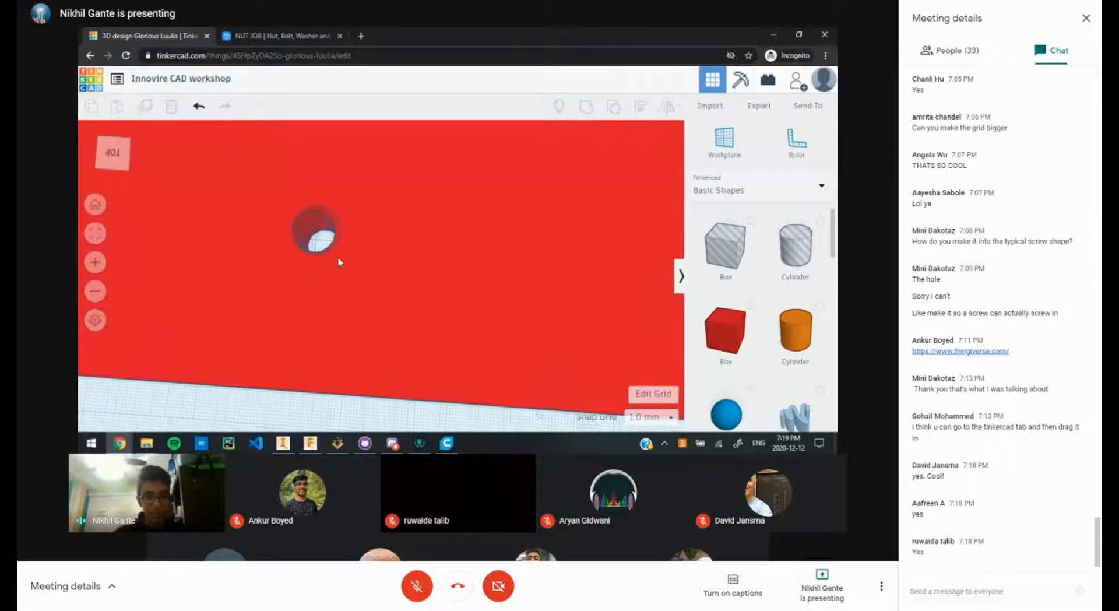
middle_click_drag(413, 279, 585, 339)
right_click_drag(585, 340, 410, 331)
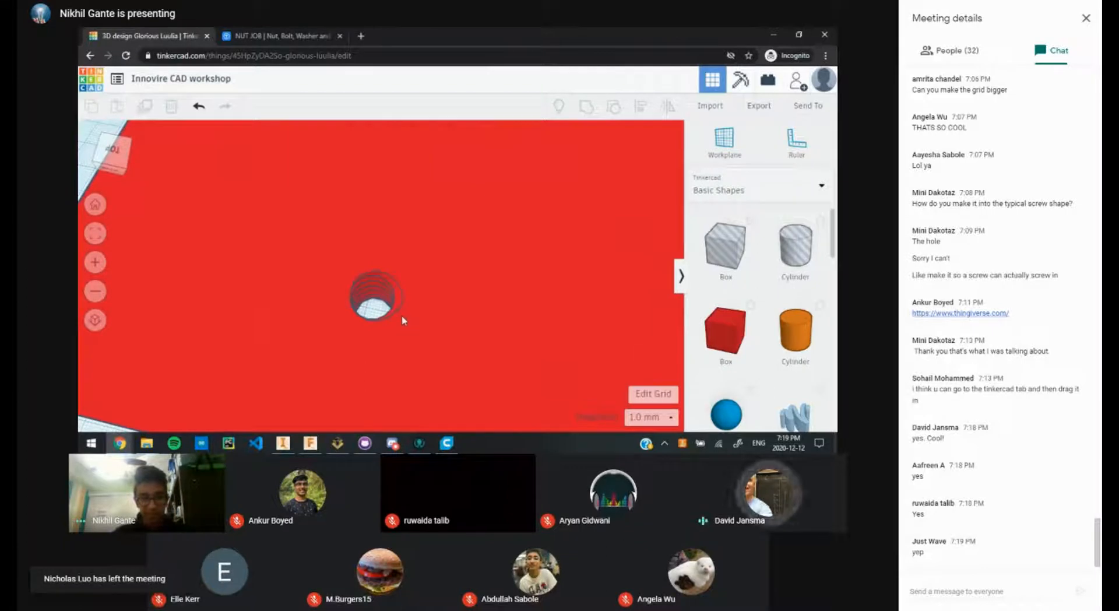
scroll(401, 322, "down", 1)
scroll(401, 327, "down", 2)
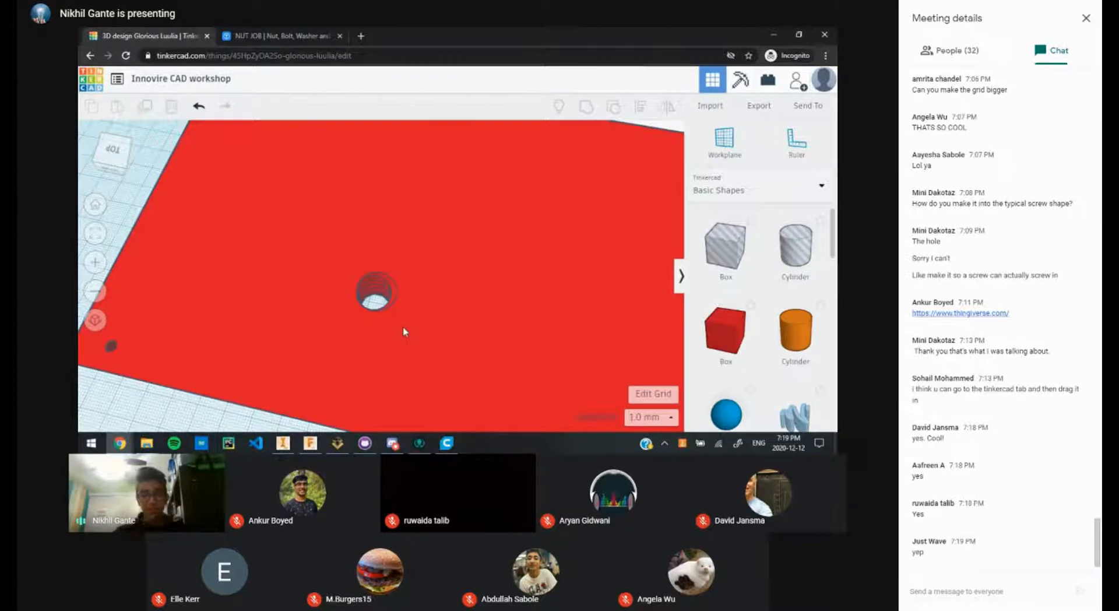
scroll(362, 298, "up", 2)
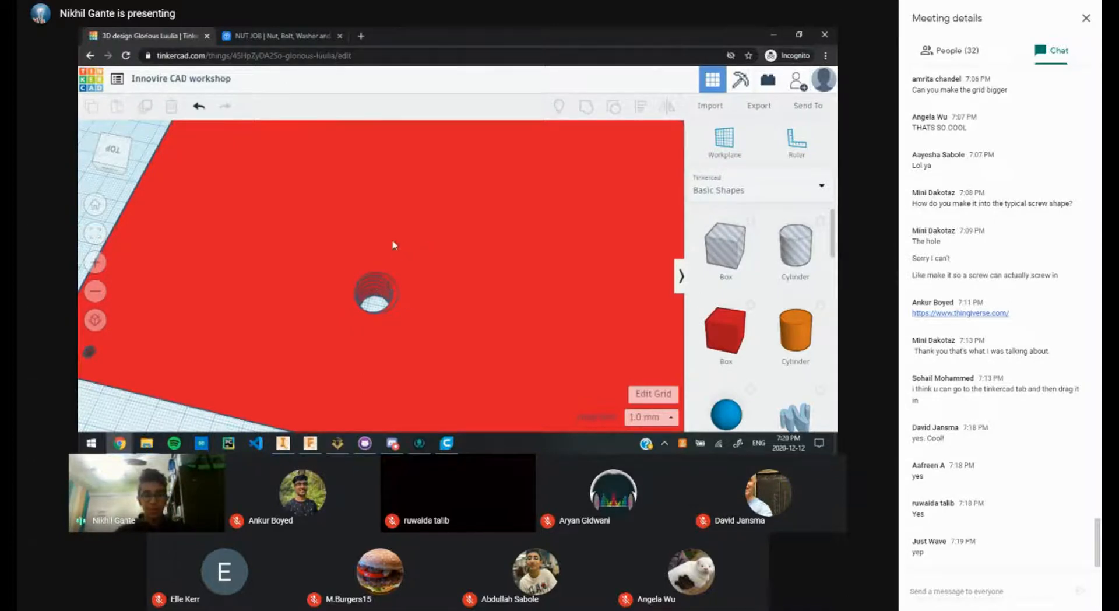
Step: Move the red plate left and forward on the workplane
scroll(393, 245, "down", 5)
left_click(432, 201)
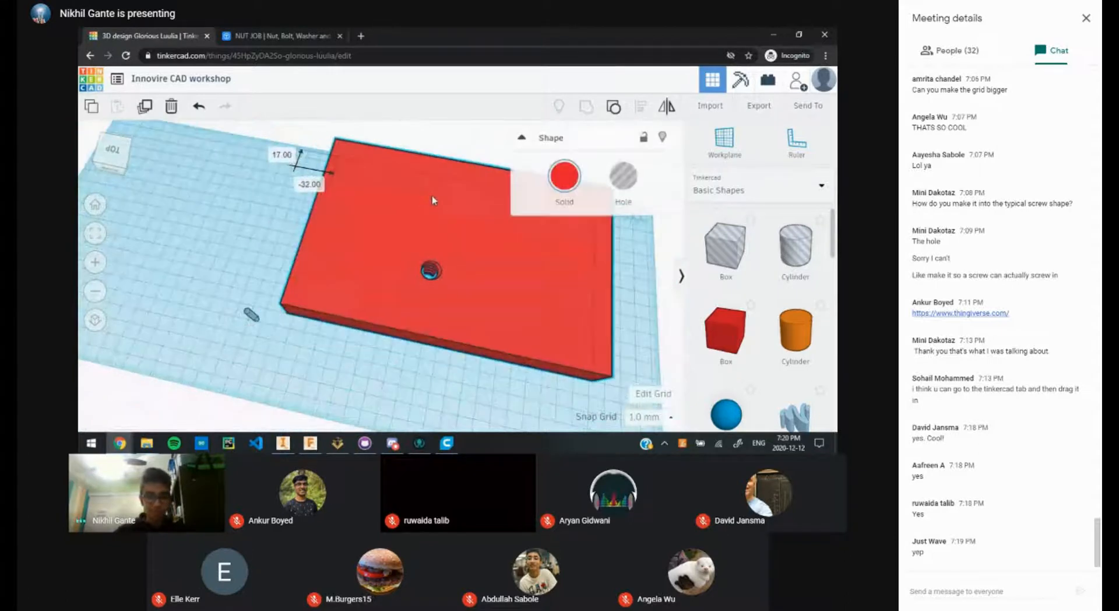
left_click_drag(432, 200, 304, 218)
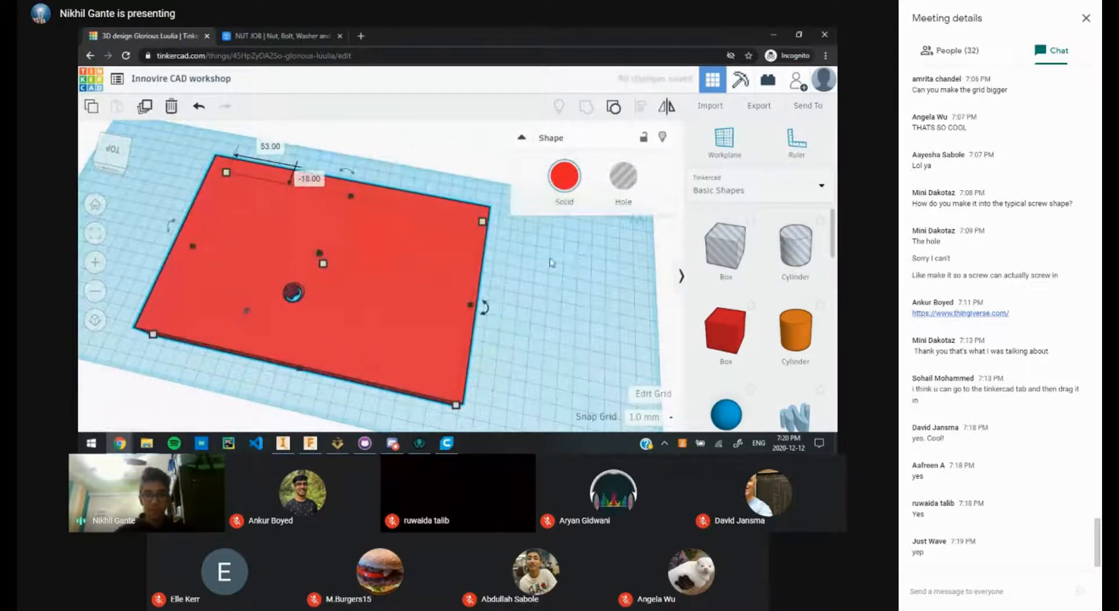
left_click(549, 263)
middle_click_drag(501, 248, 547, 227)
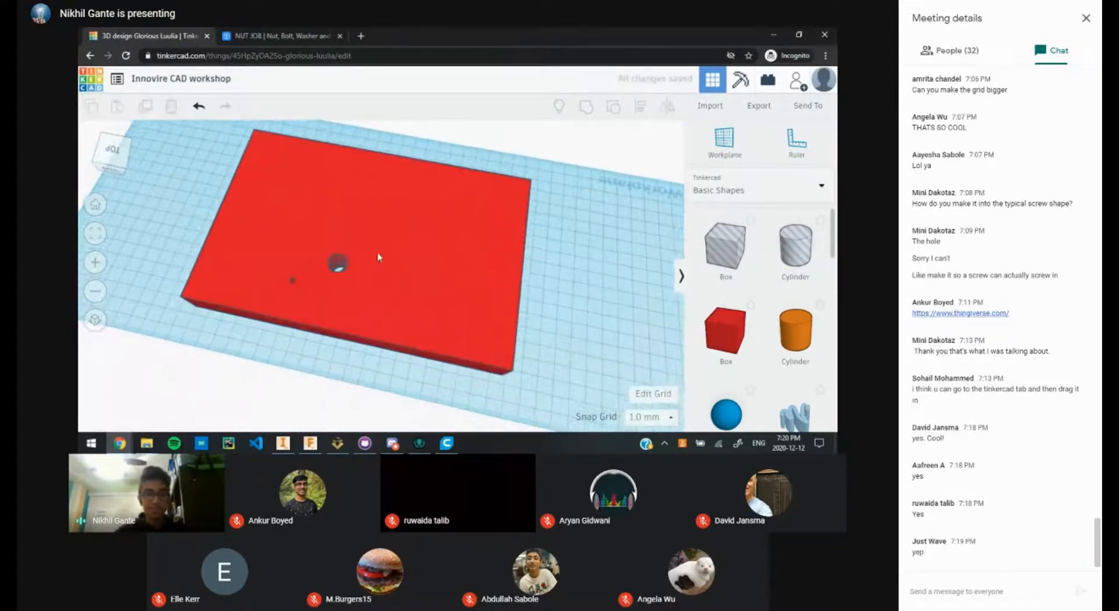
scroll(378, 251, "down", 6)
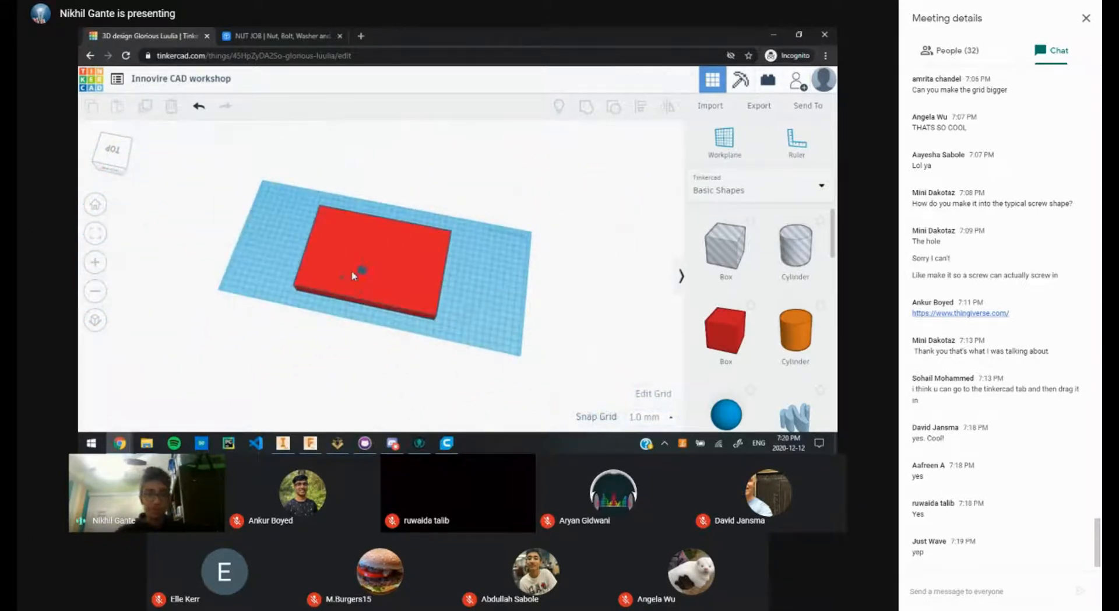
scroll(353, 276, "up", 5)
Step: Orbit to an edge-on side view of the plate
left_click(349, 274)
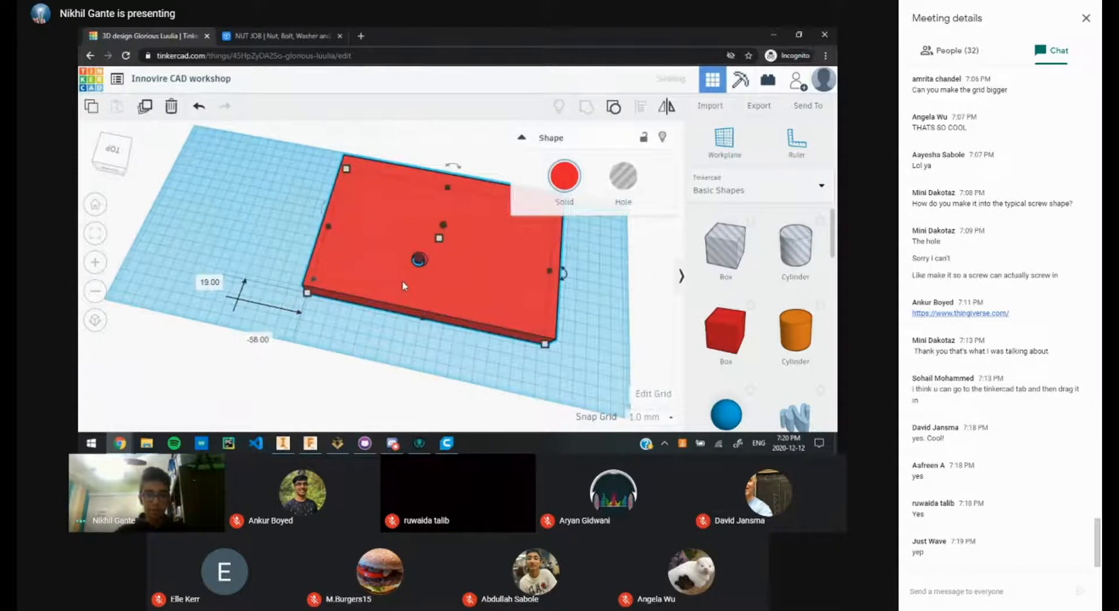
left_click(343, 305)
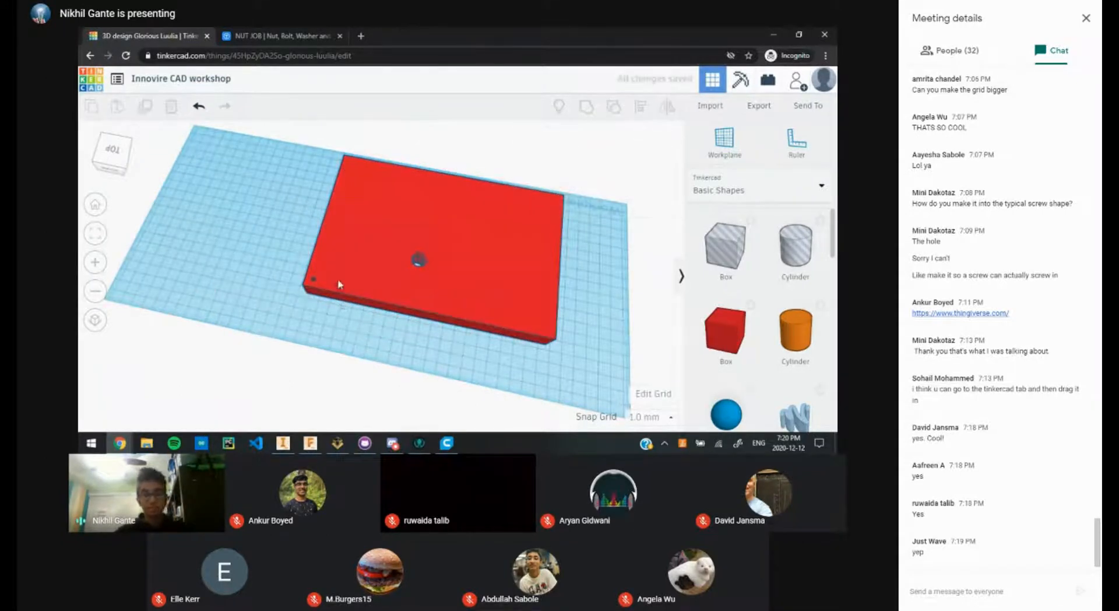
scroll(405, 380, "up", 2)
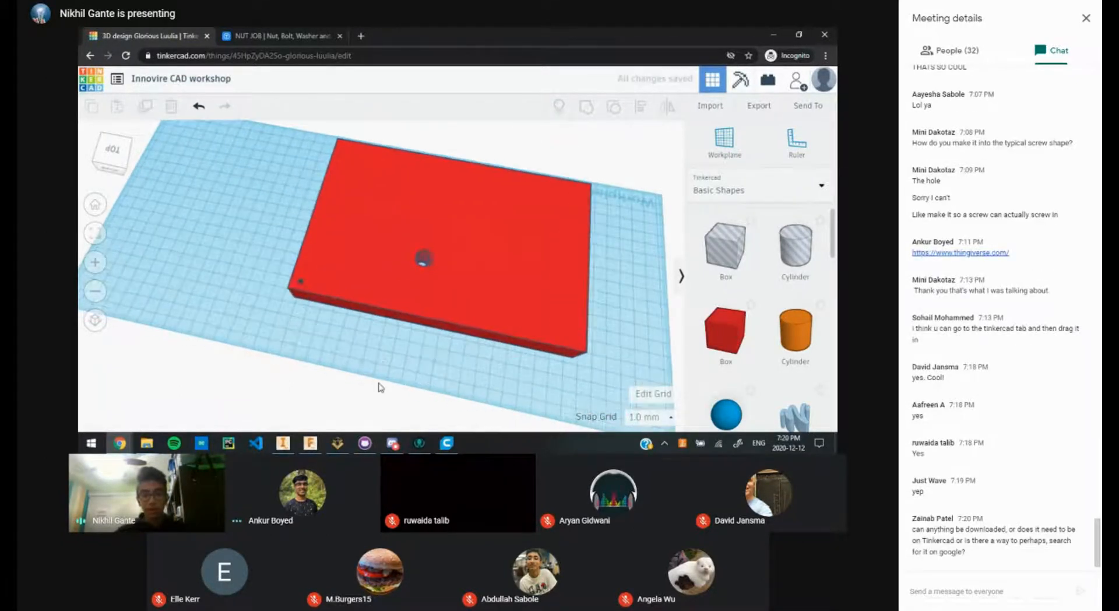
middle_click_drag(379, 387, 360, 321)
right_click_drag(359, 318, 396, 204)
middle_click_drag(471, 278, 452, 224)
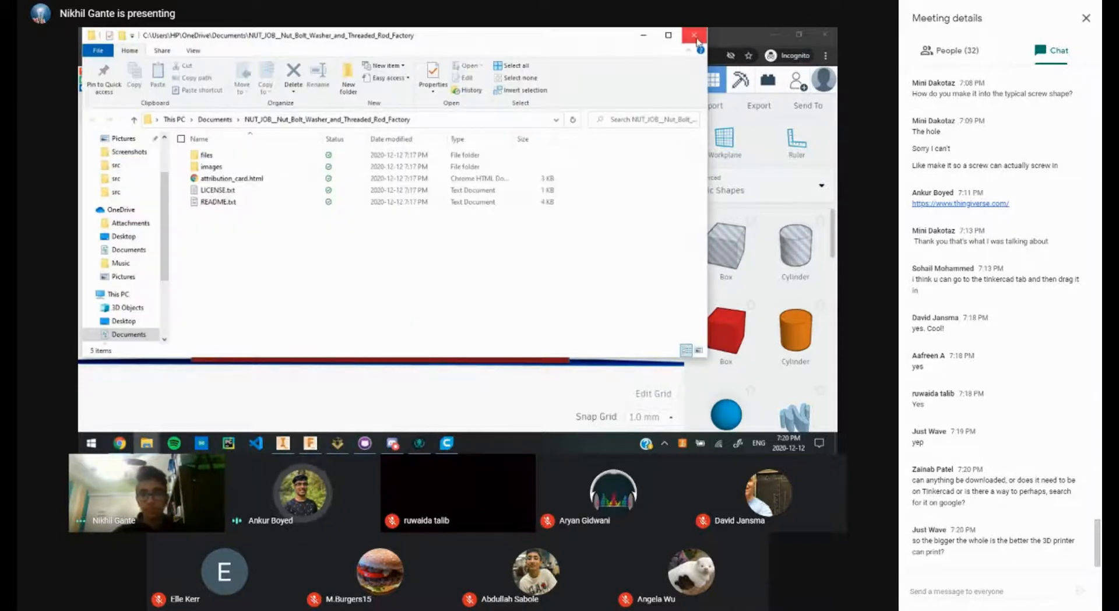
Step: Close the NUT_JOB folder window
left_click(694, 36)
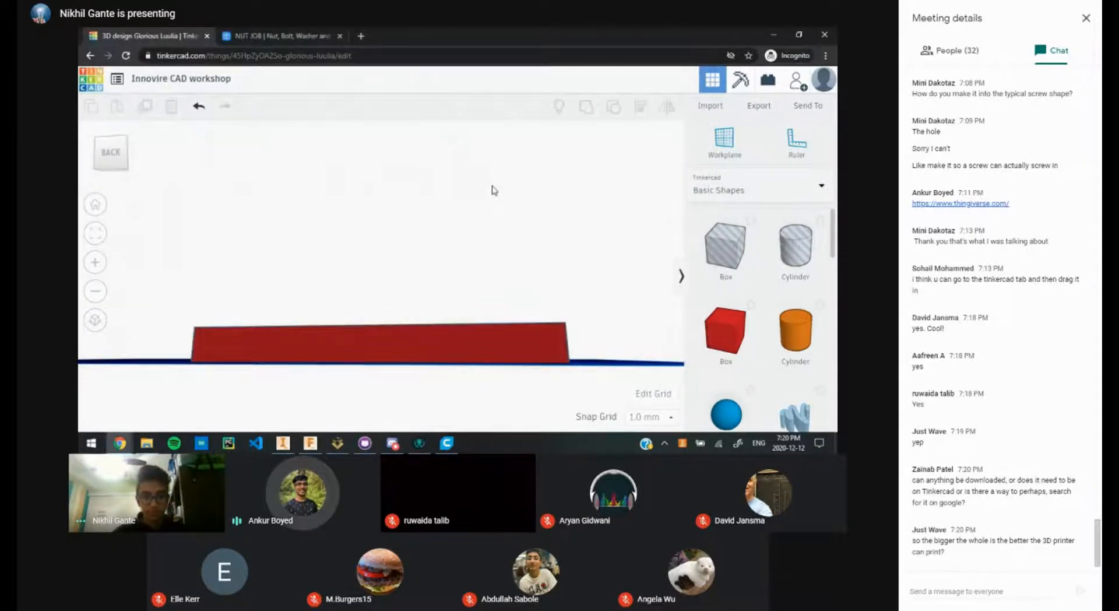
Step: Orbit Tinkercad to an elevated view of the plate, then switch to Google Meet
left_click(147, 445)
left_click(147, 446)
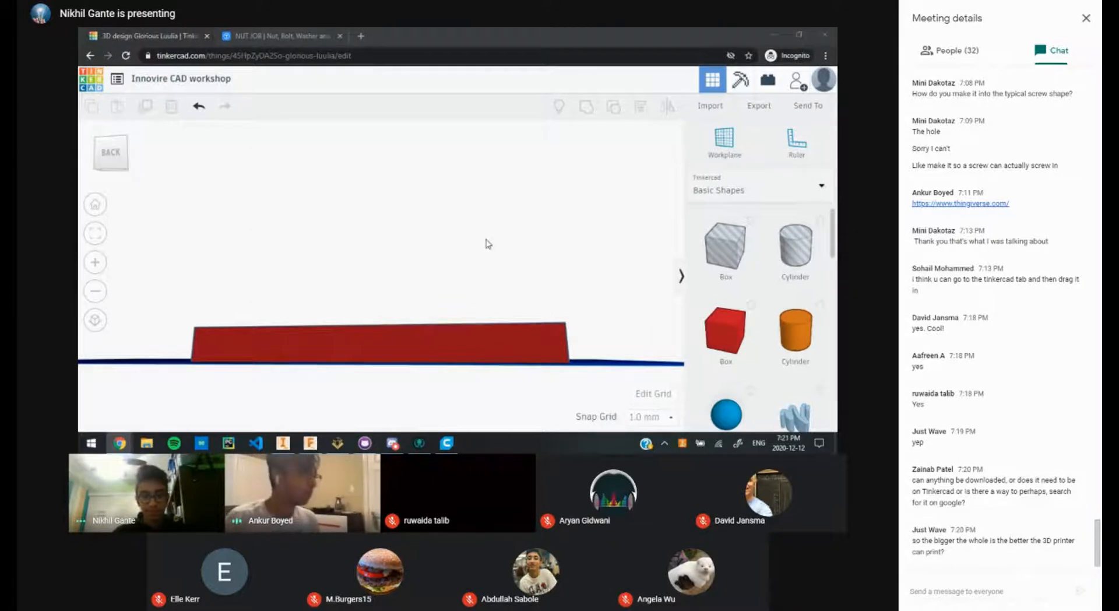
right_click_drag(489, 236, 450, 289)
key("alt+Tab")
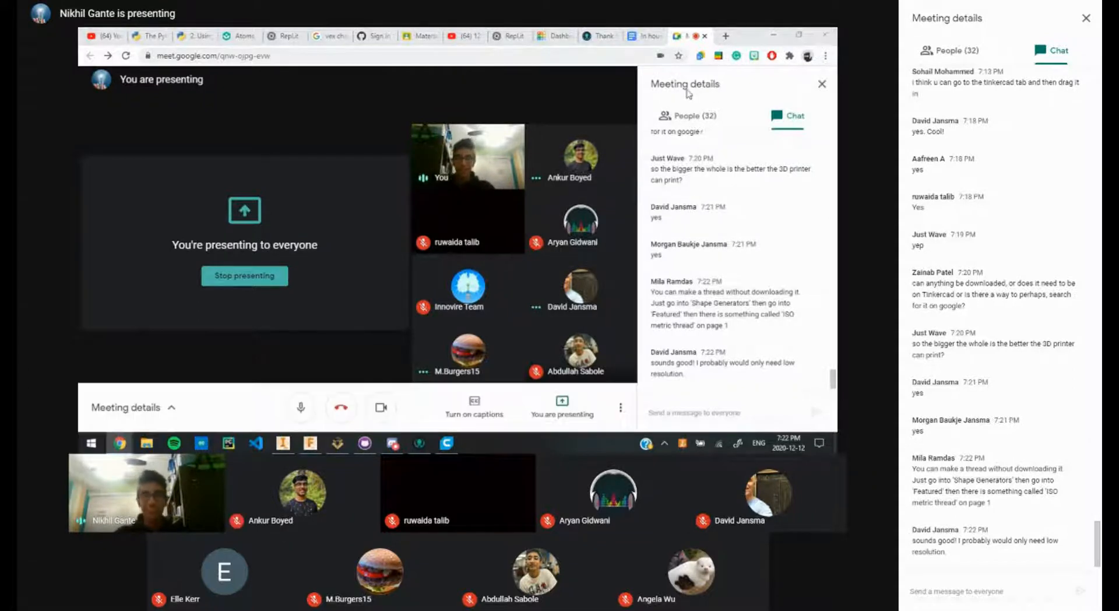
Step: Return to Tinkercad and zoom and pan around the red plate
key("alt+Tab")
scroll(373, 256, "up", 5)
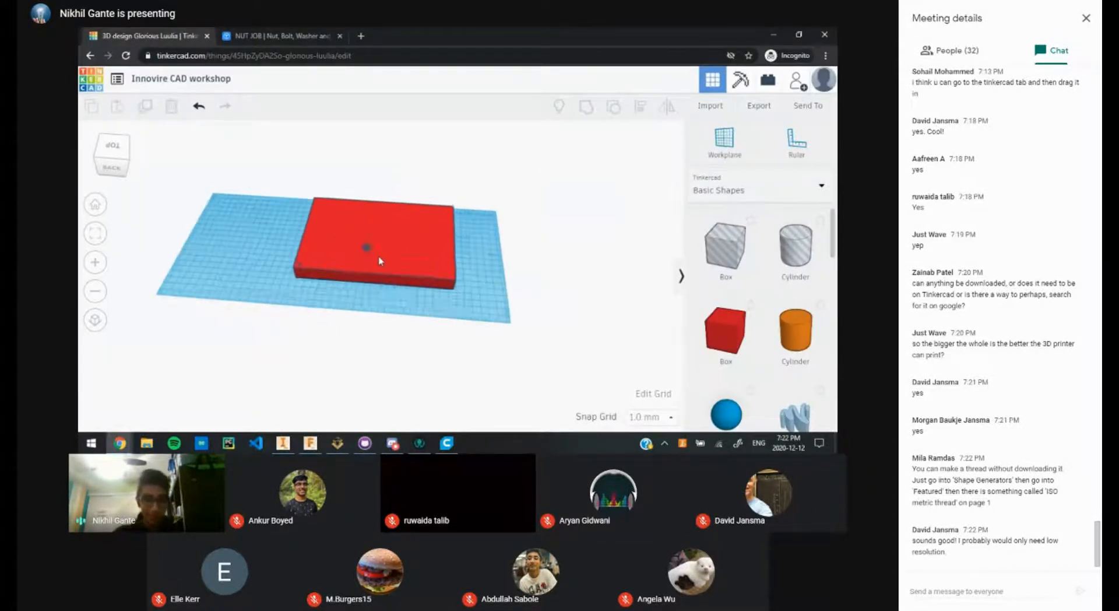
scroll(376, 260, "up", 3)
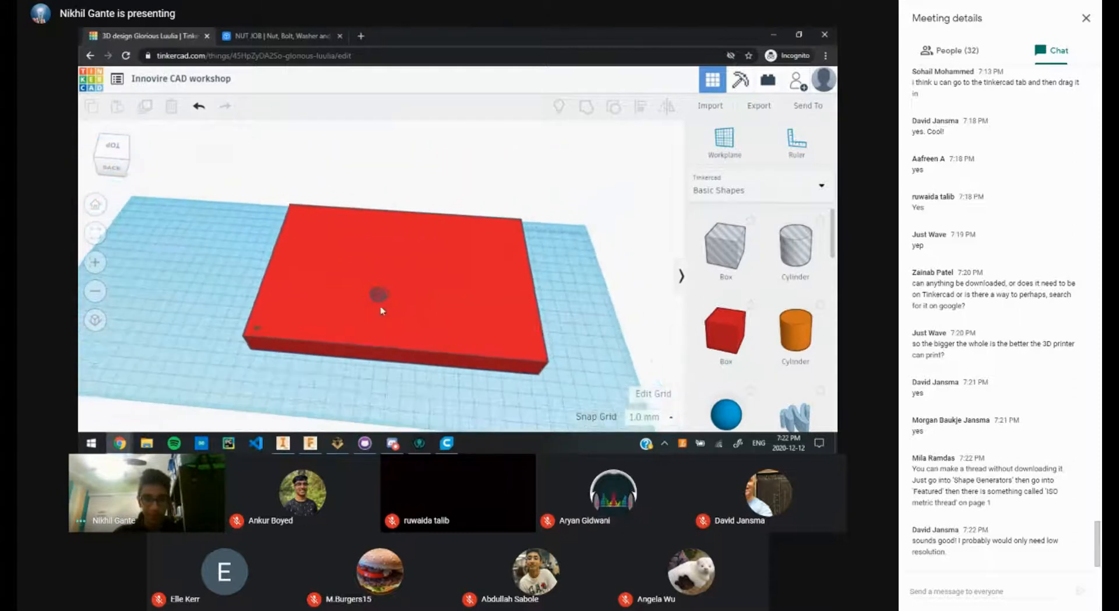
scroll(384, 304, "up", 3)
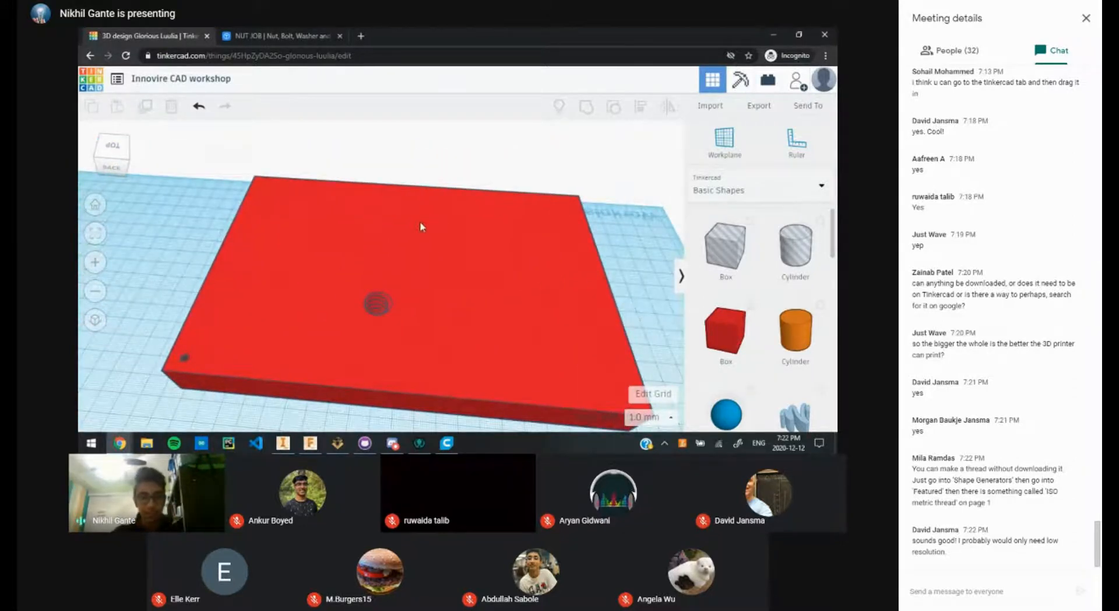
left_click_drag(413, 229, 403, 242)
left_click(622, 282)
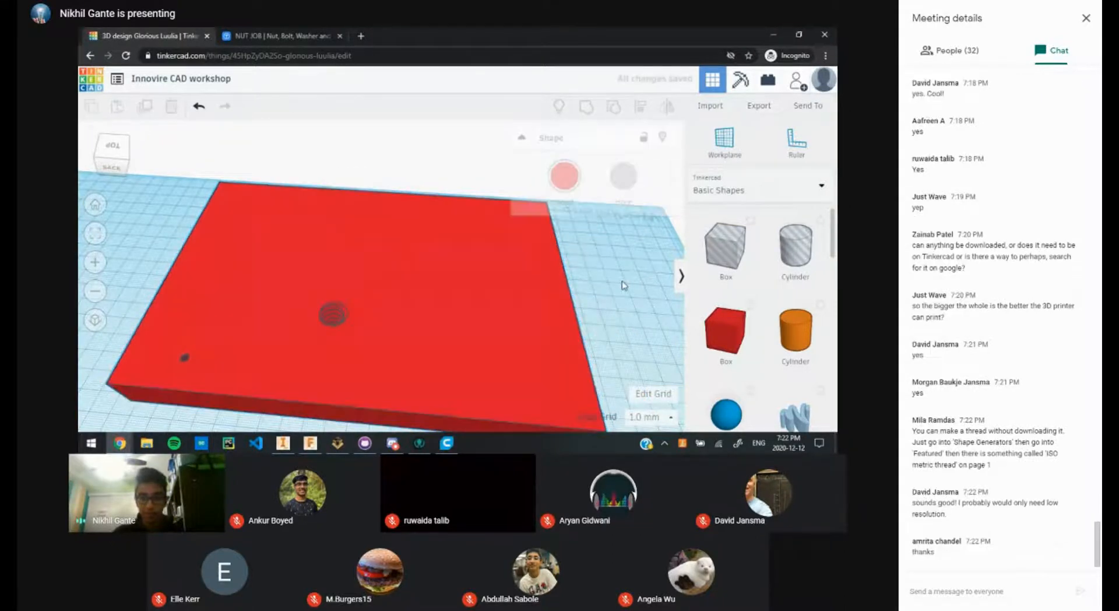
middle_click_drag(623, 285, 637, 246)
scroll(317, 295, "up", 2)
middle_click_drag(327, 303, 457, 300)
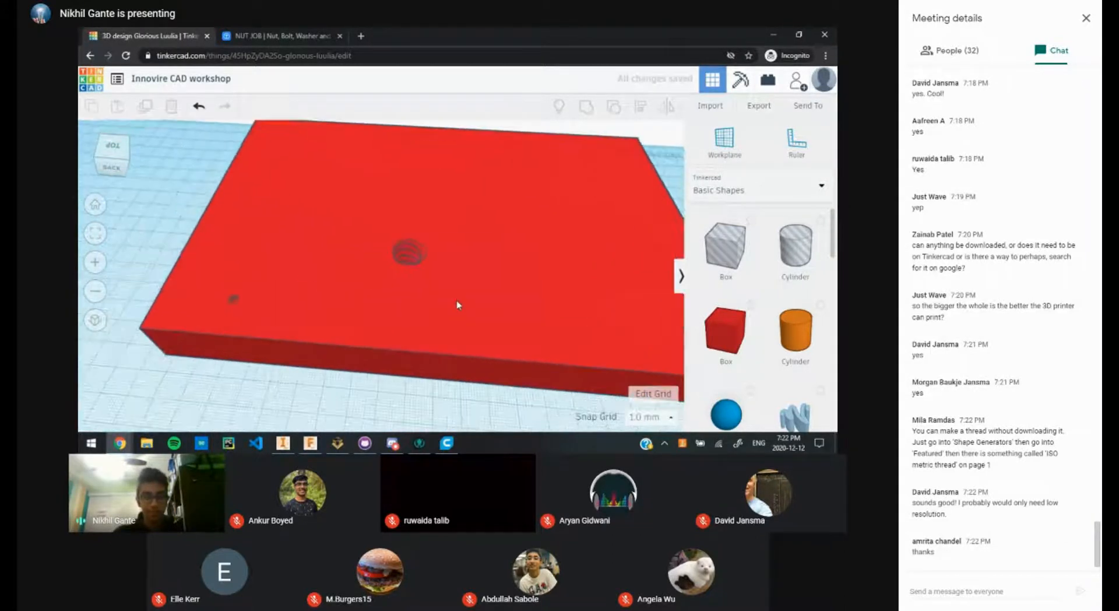
scroll(427, 307, "down", 3)
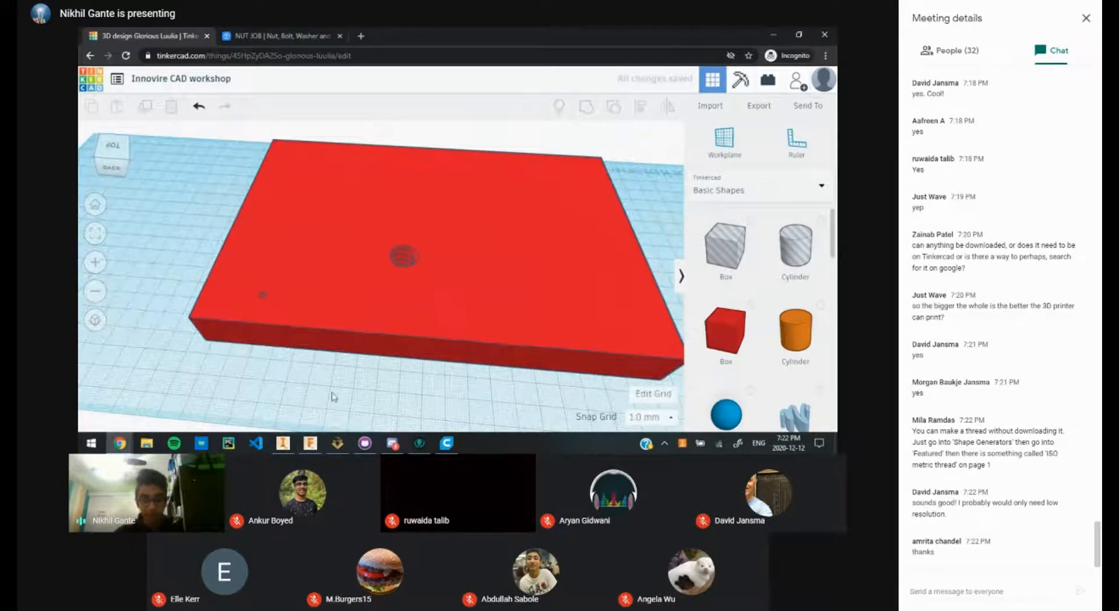
Step: Show the quadcopter frame designs in Inventor and Fusion 360, then return to Google Meet
left_click(283, 443)
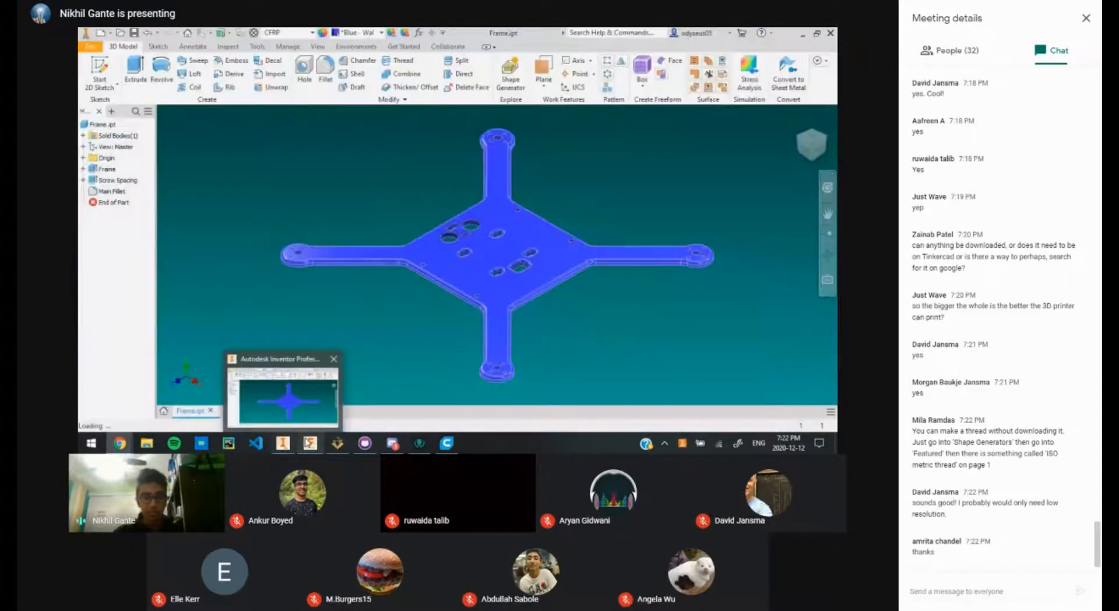
mouse_move(310, 443)
left_click(304, 403)
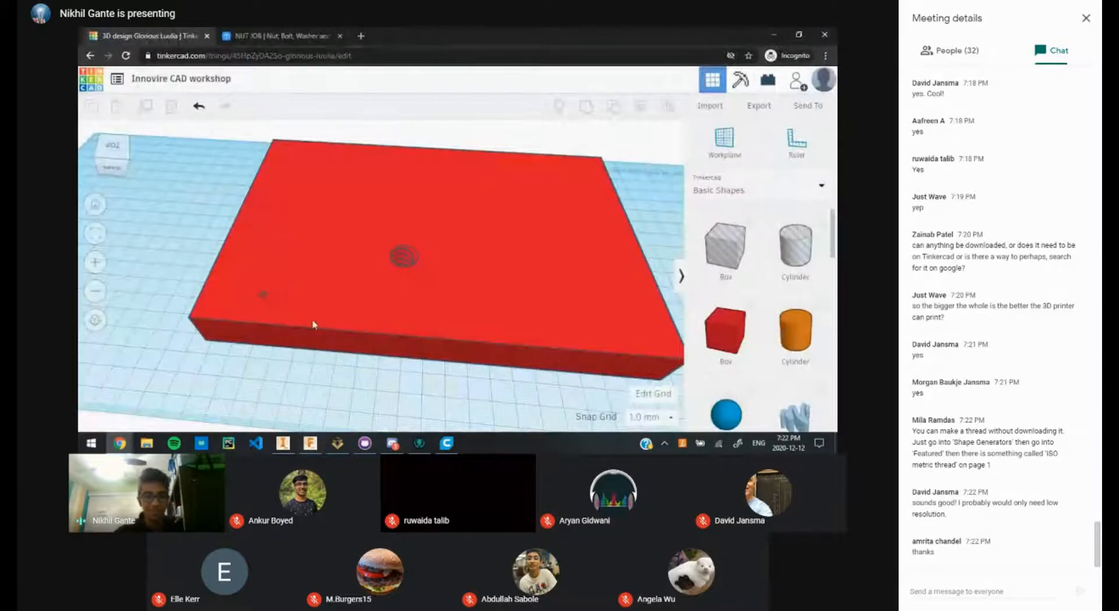
scroll(410, 263, "down", 4)
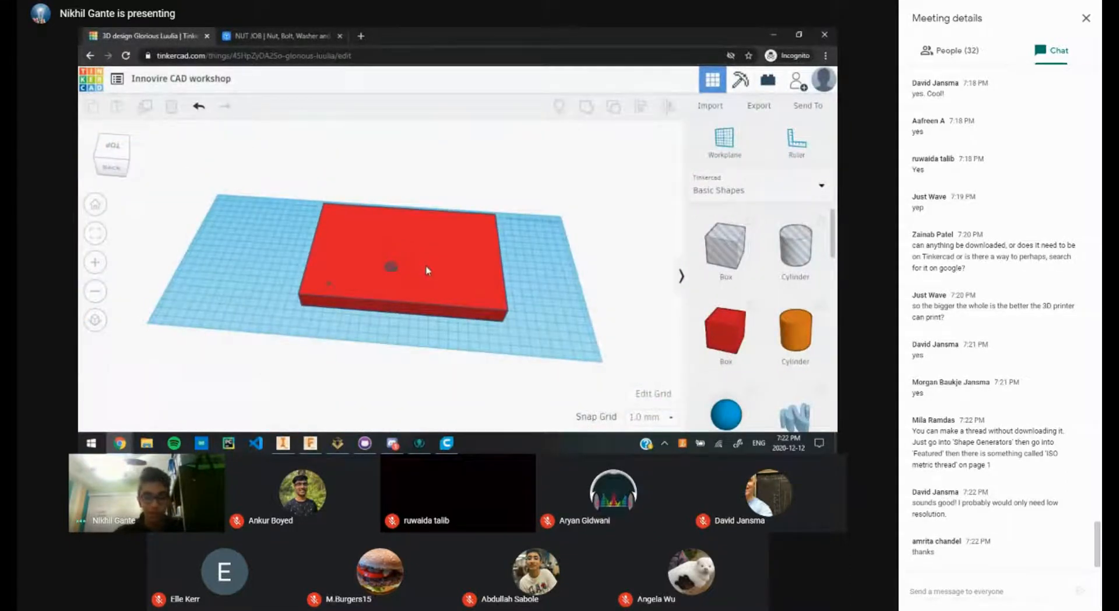
scroll(394, 294, "up", 3)
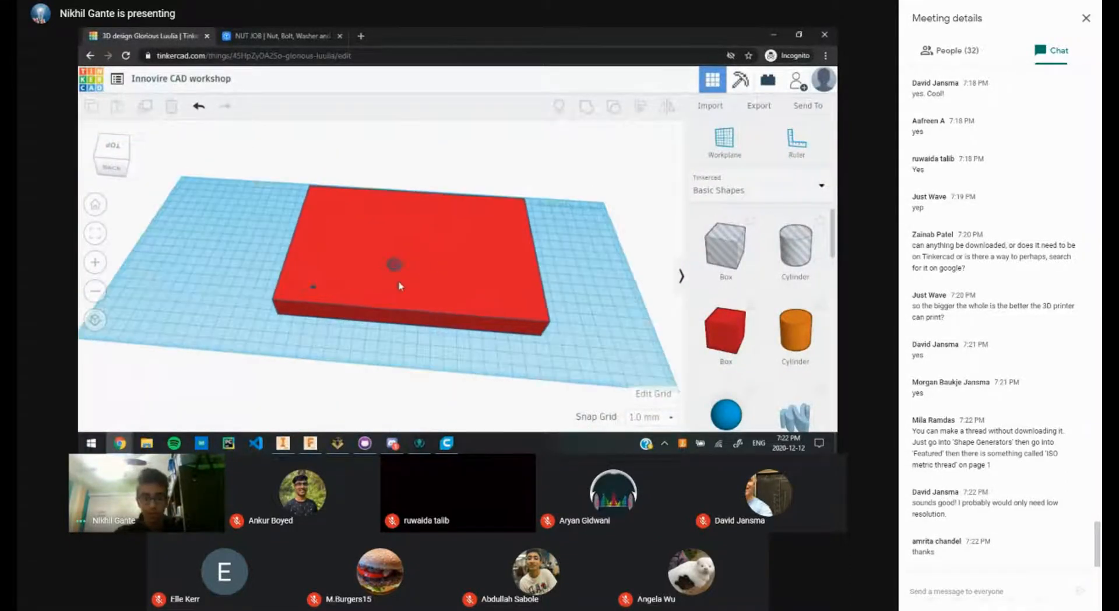
key("alt+Tab")
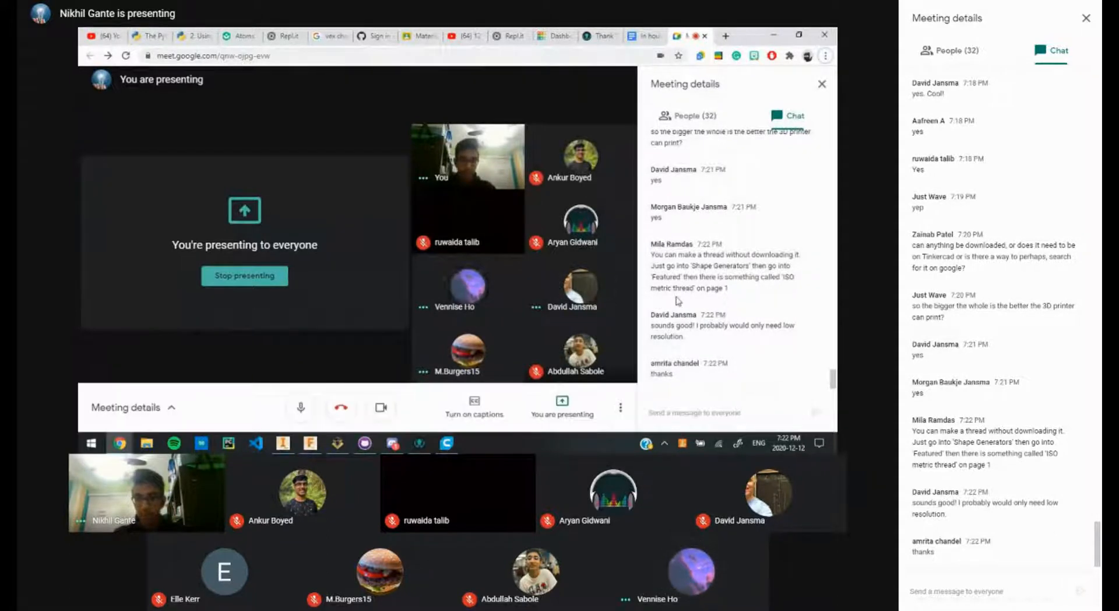
Step: Return to Tinkercad and browse the shape library list before closing it
scroll(678, 300, "up", 4)
scroll(678, 300, "down", 5)
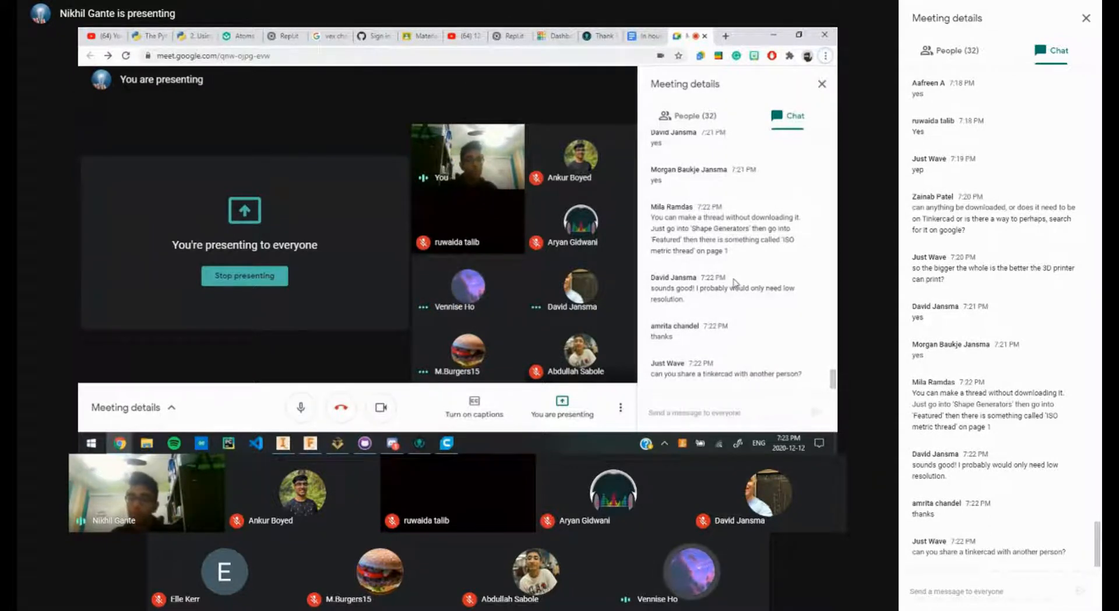
key("alt+Tab")
left_click(764, 188)
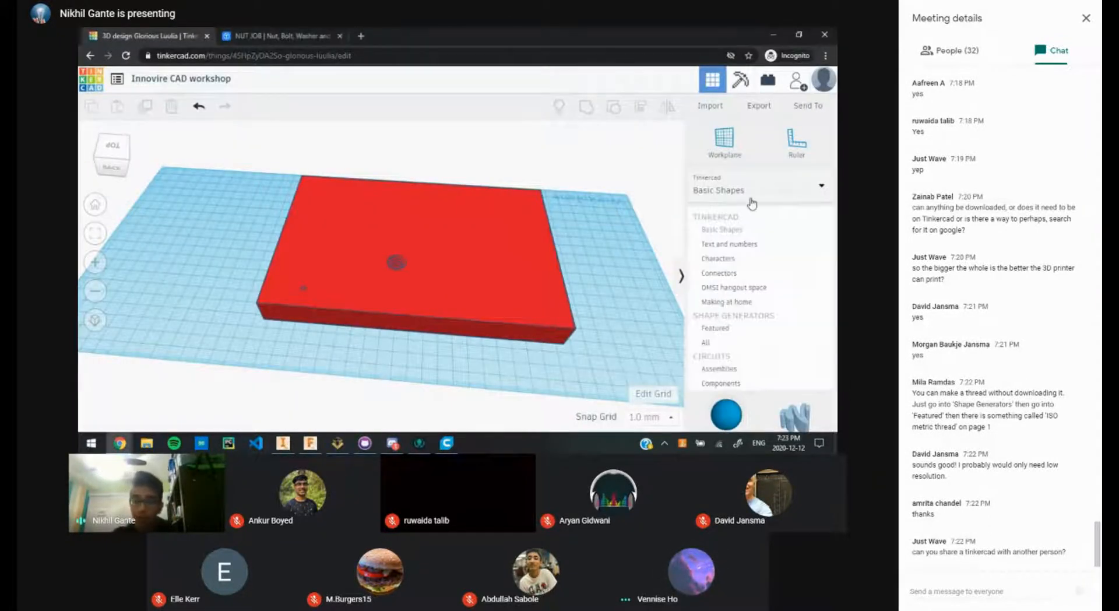
scroll(734, 292, "down", 2)
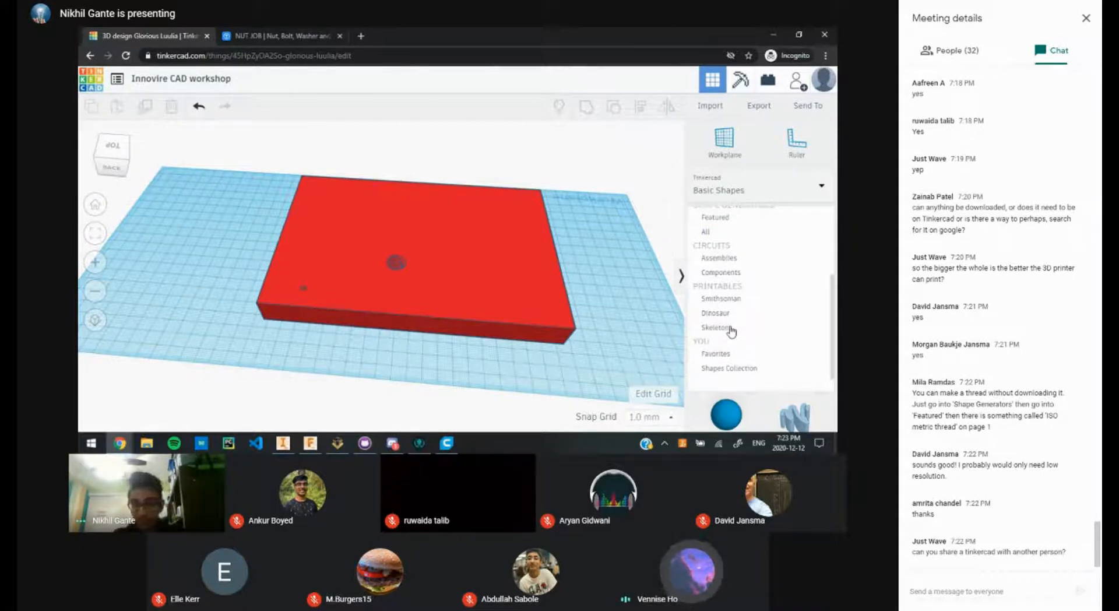
left_click(634, 243)
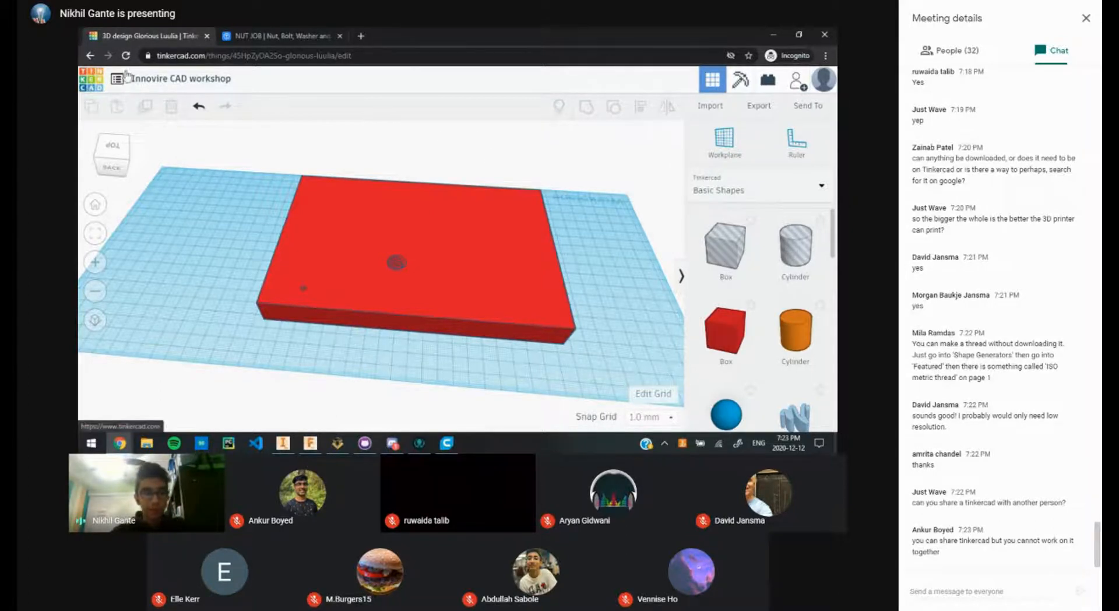
Step: Open the Tinkercad dashboard in a new tab, glancing at the NUT JOB page and Inventor Frame model
left_click(419, 36)
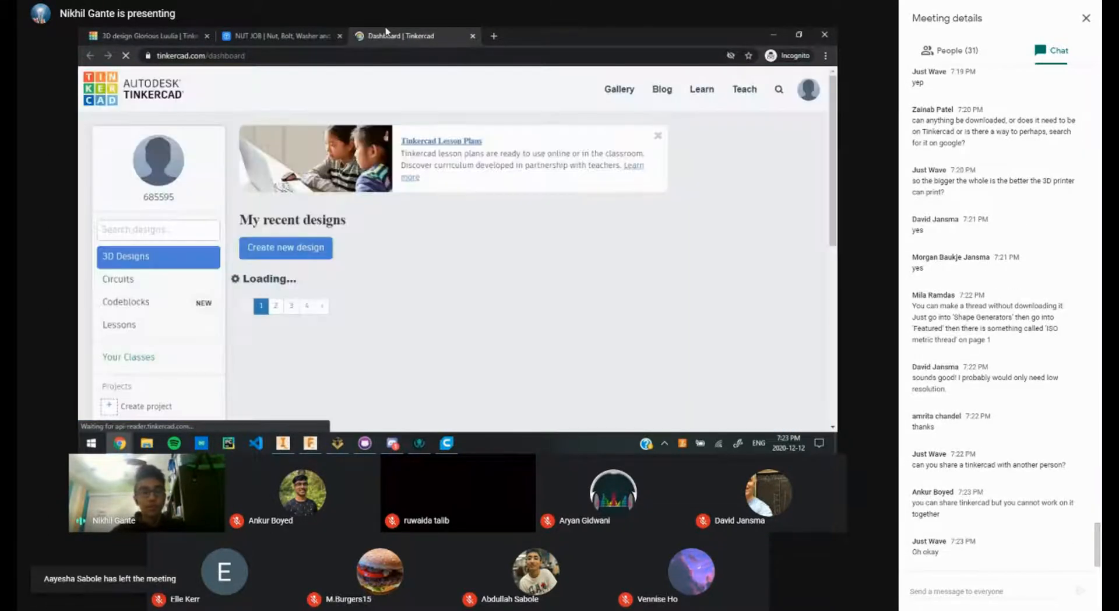
left_click(313, 34)
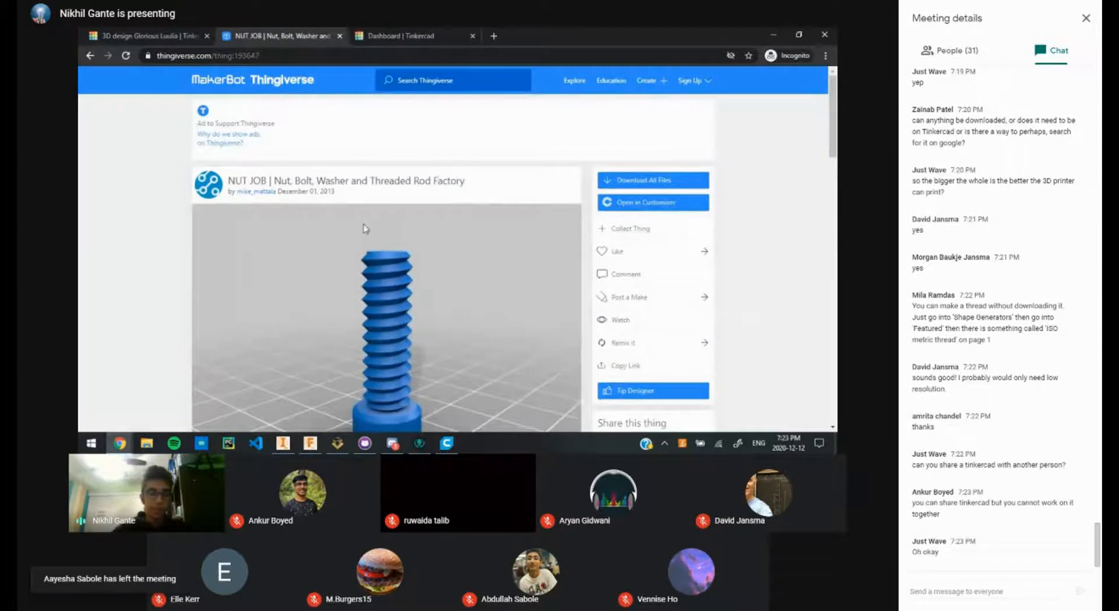
left_click(156, 36)
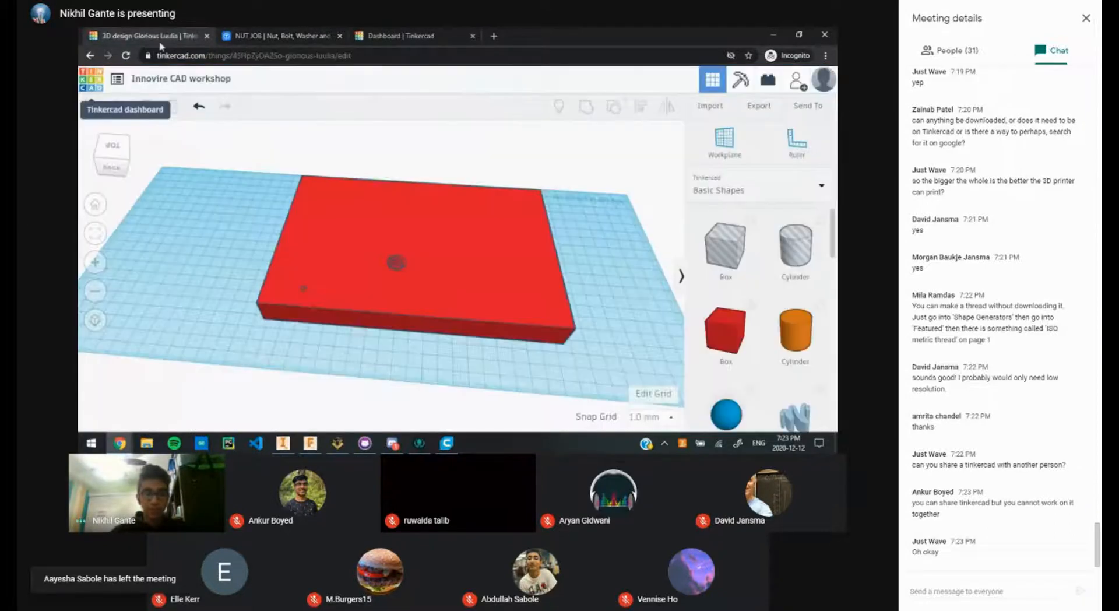
left_click(507, 33)
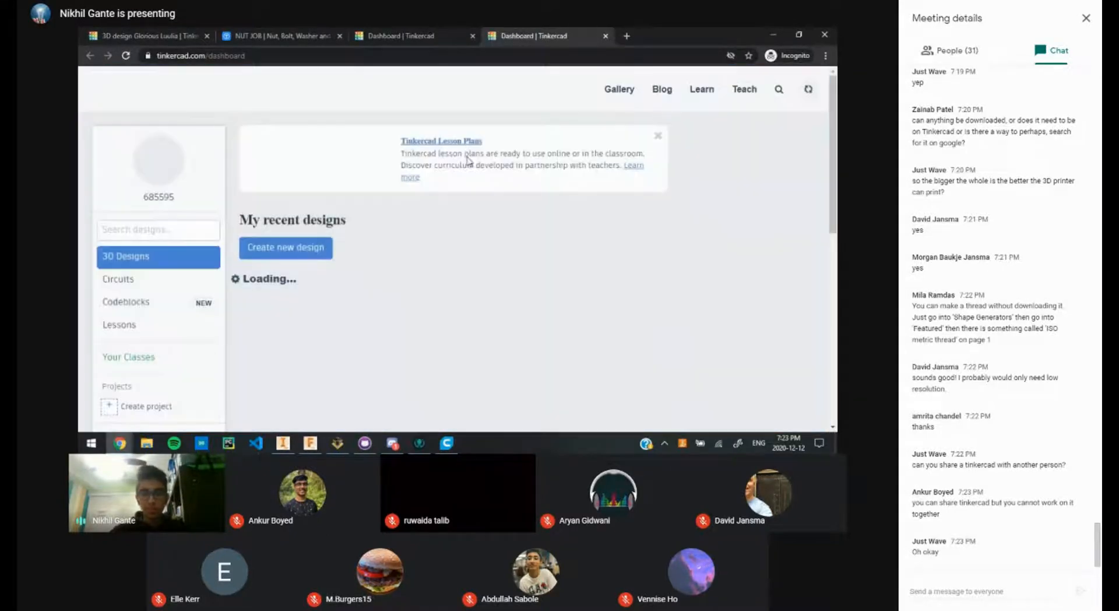
left_click(284, 444)
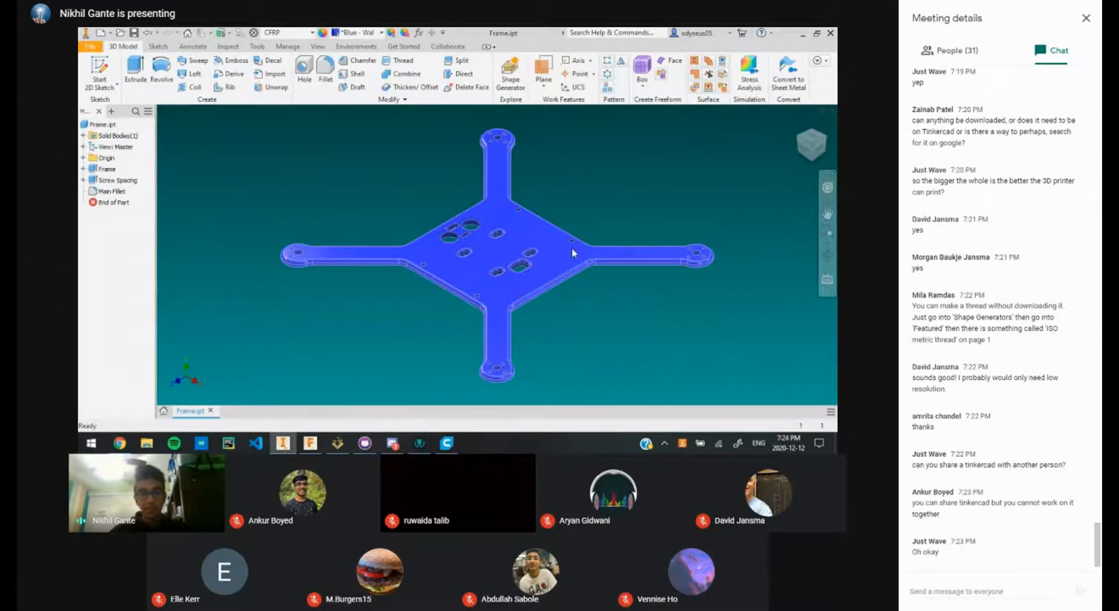
key("alt+Tab")
Step: Scroll My recent designs, open the 3-d printed Quadcopter design, then close its tab
scroll(457, 291, "down", 10)
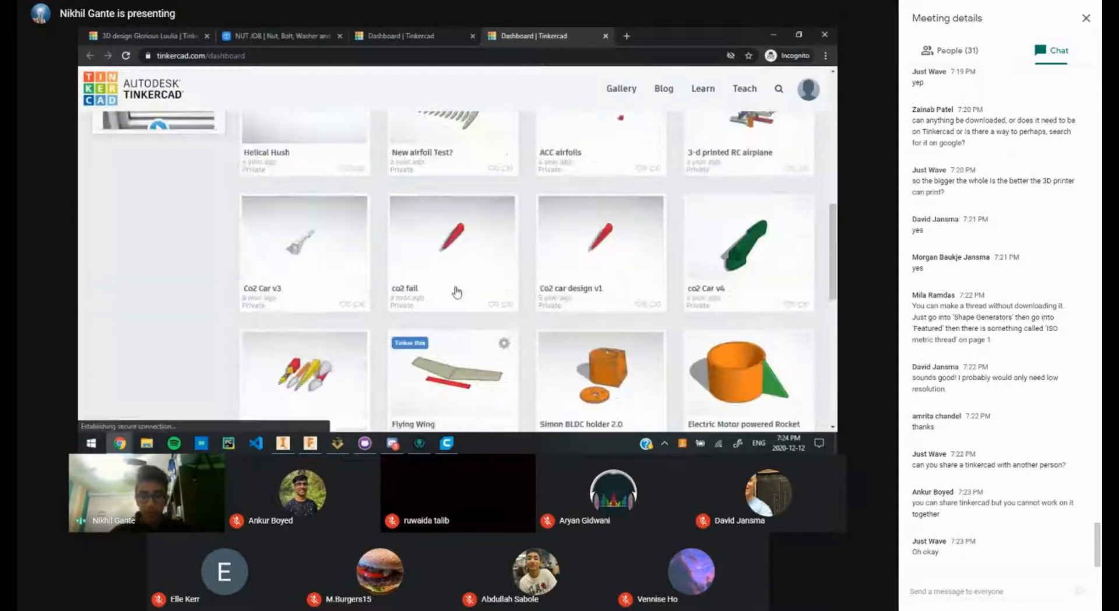
scroll(456, 291, "down", 15)
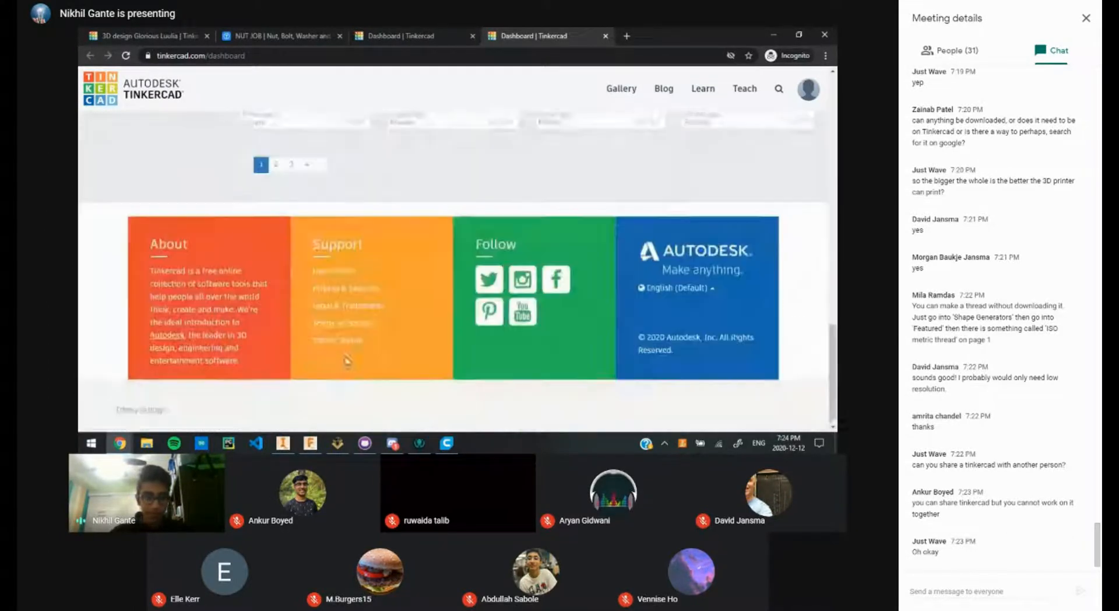
scroll(378, 195, "up", 10)
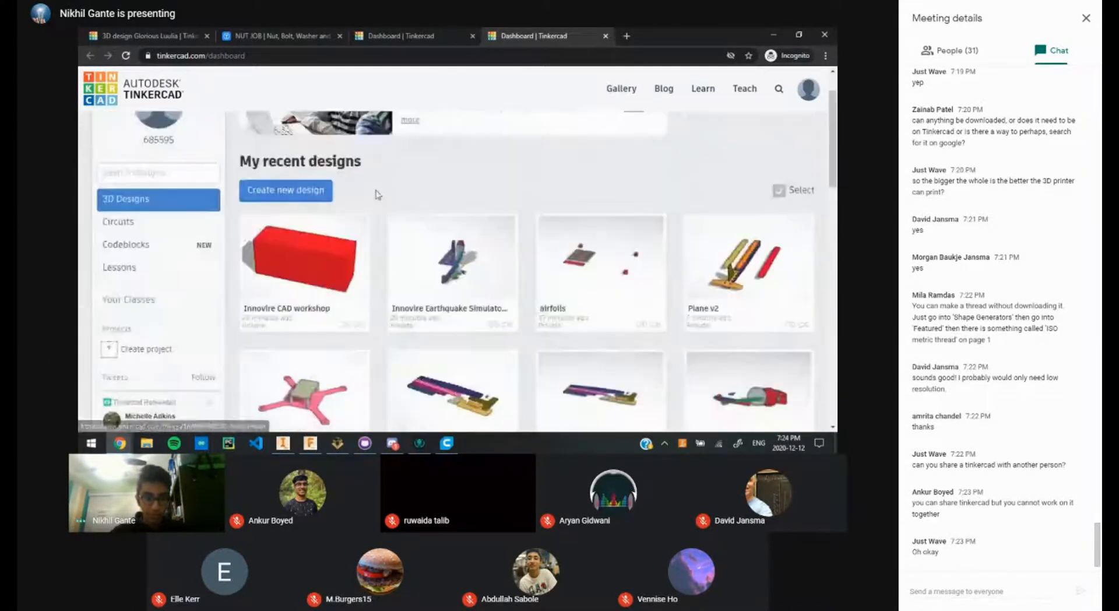
scroll(449, 239, "down", 12)
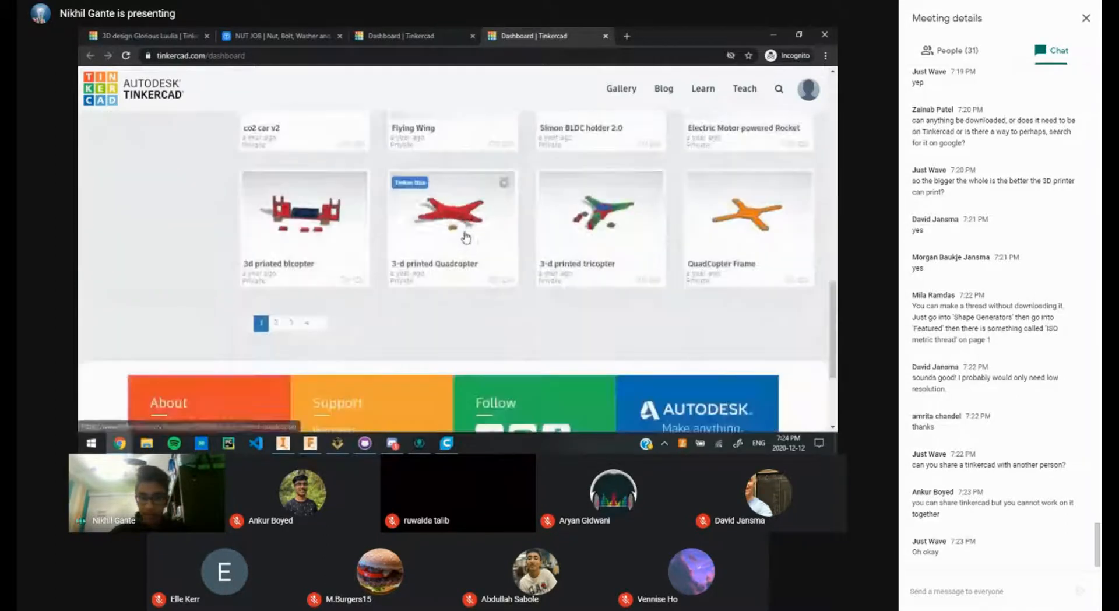
left_click(466, 237)
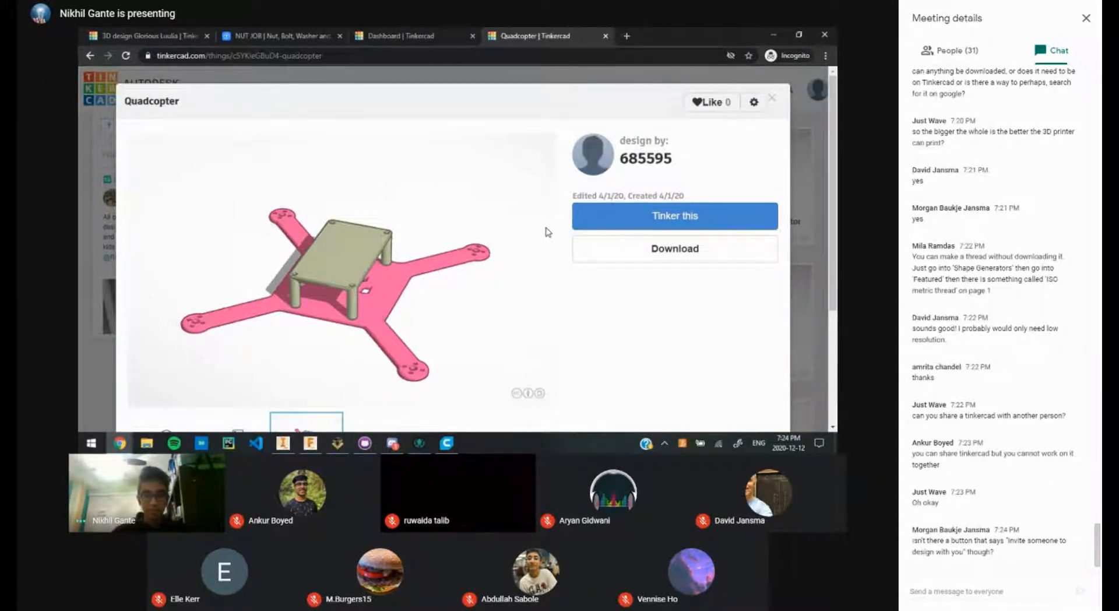
left_click(773, 97)
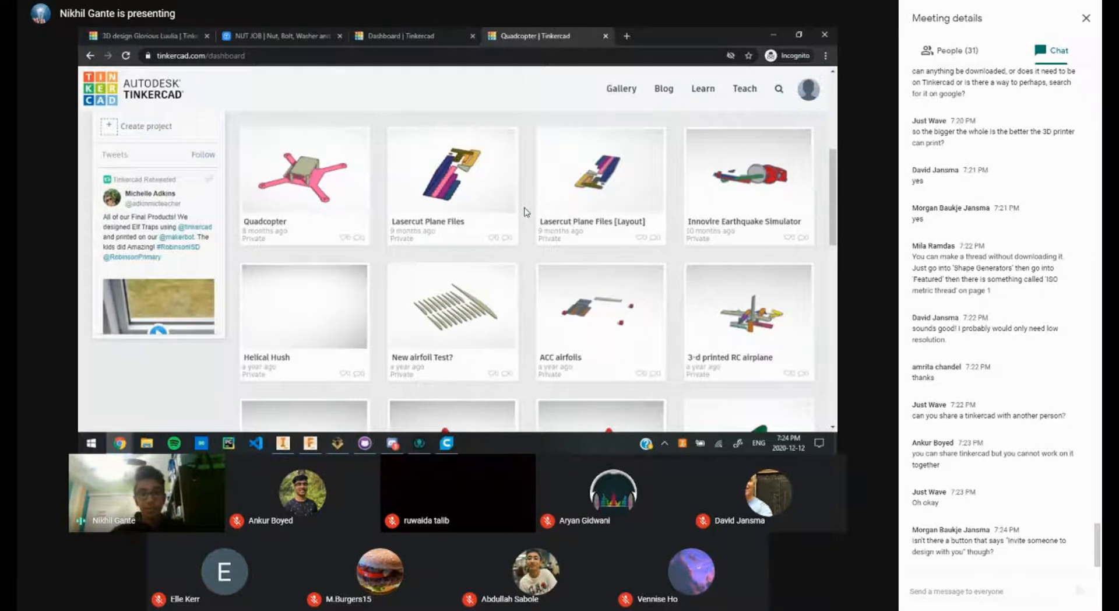
middle_click(585, 33)
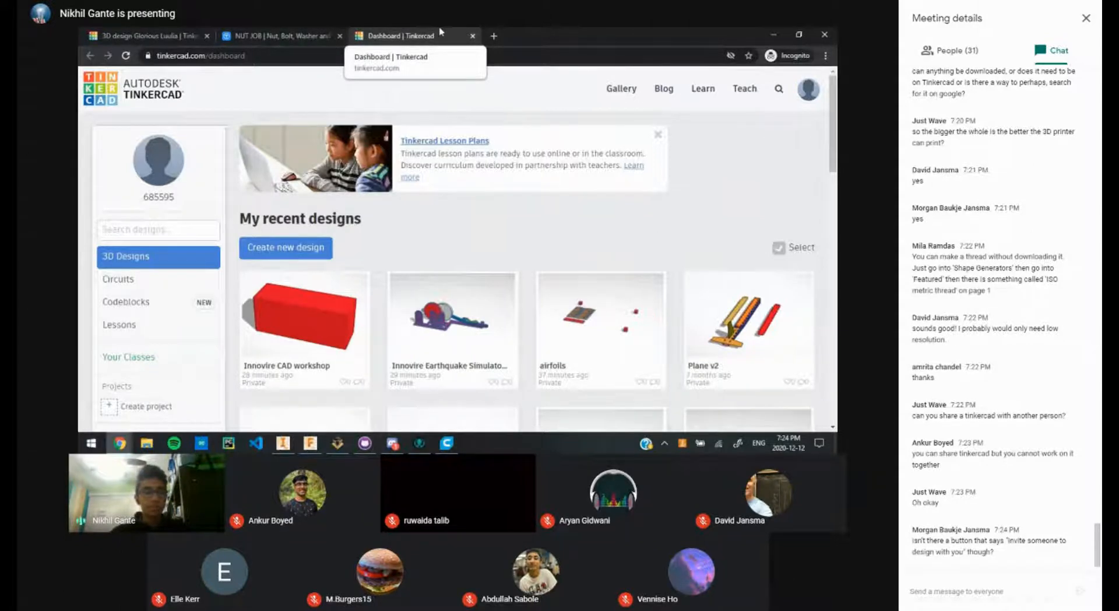
Step: Drop a Cylinder hole onto the red plate near its centre, then switch away from Tinkercad
left_click(159, 35)
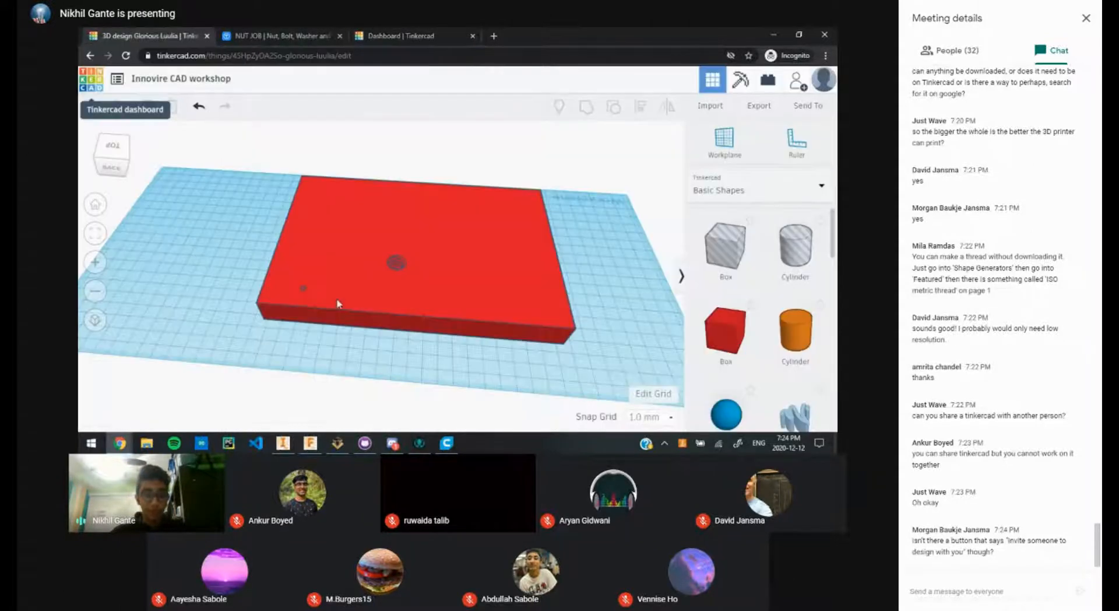
scroll(314, 297, "up", 5)
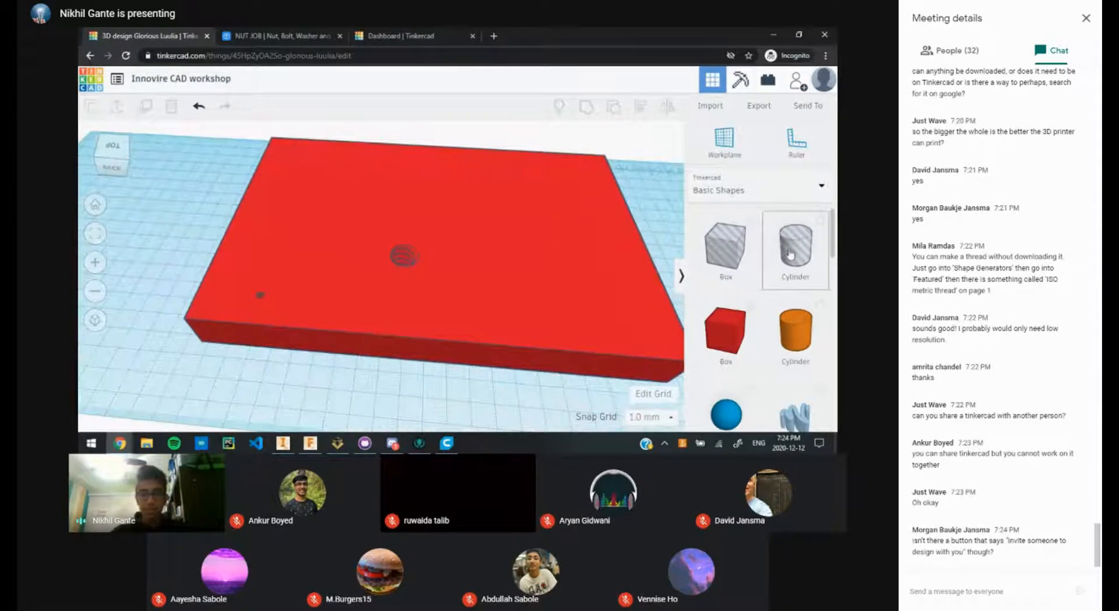
left_click_drag(790, 253, 396, 331)
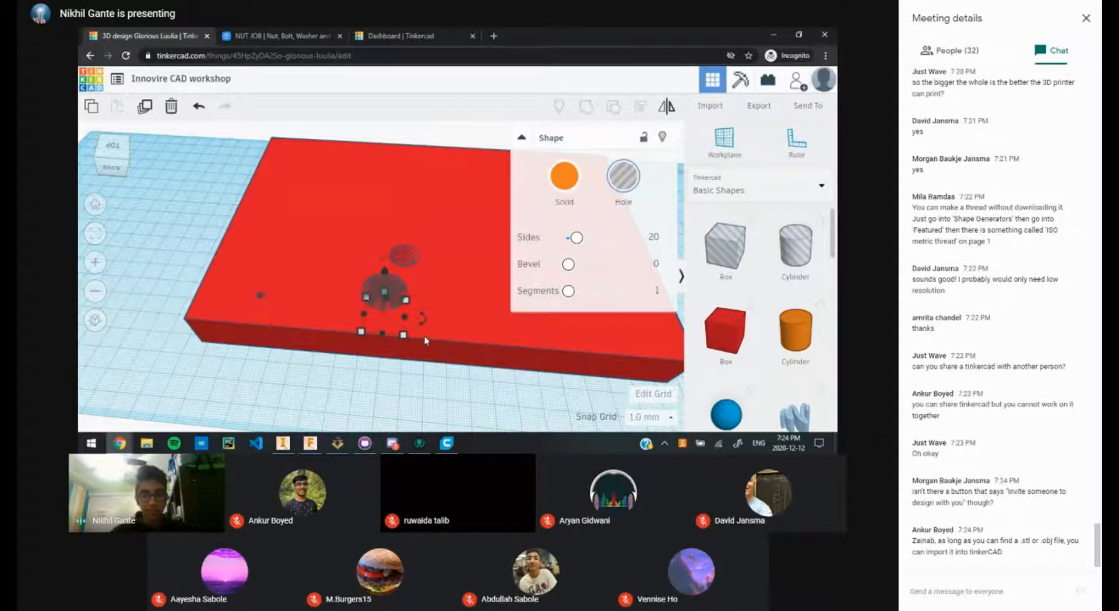
left_click(405, 375)
scroll(443, 359, "up", 3)
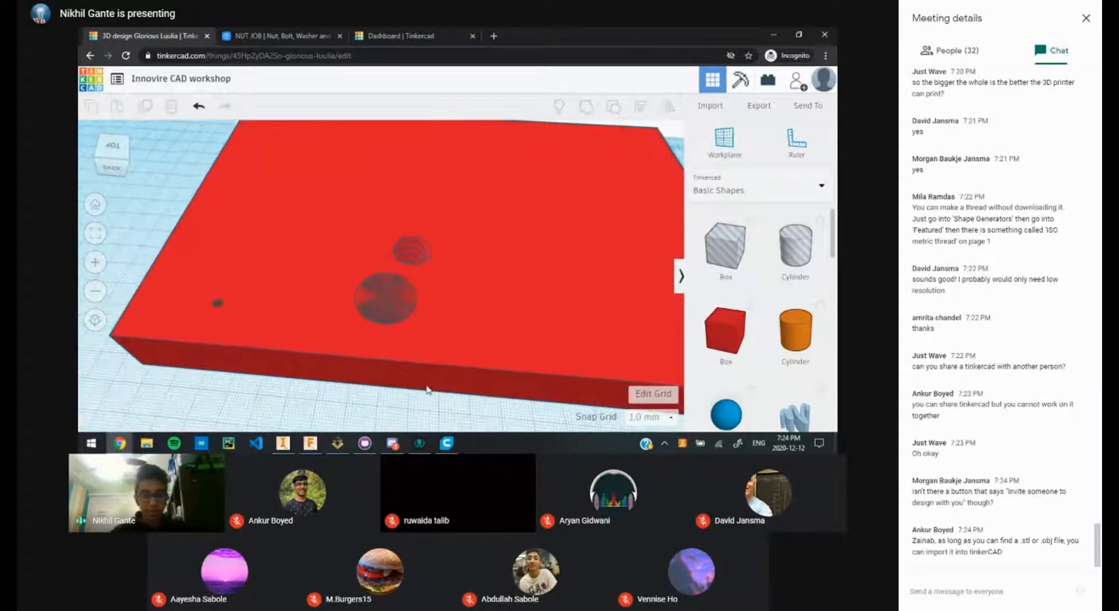
key("alt+Tab")
key("alt+Tab")
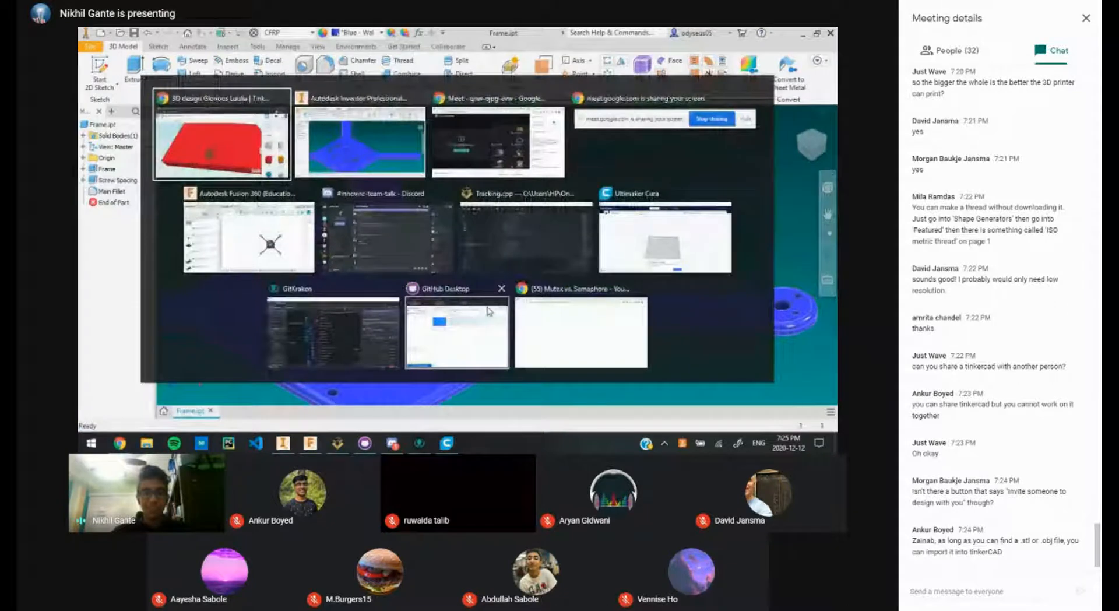
key("alt+Tab")
key("alt+Tab")
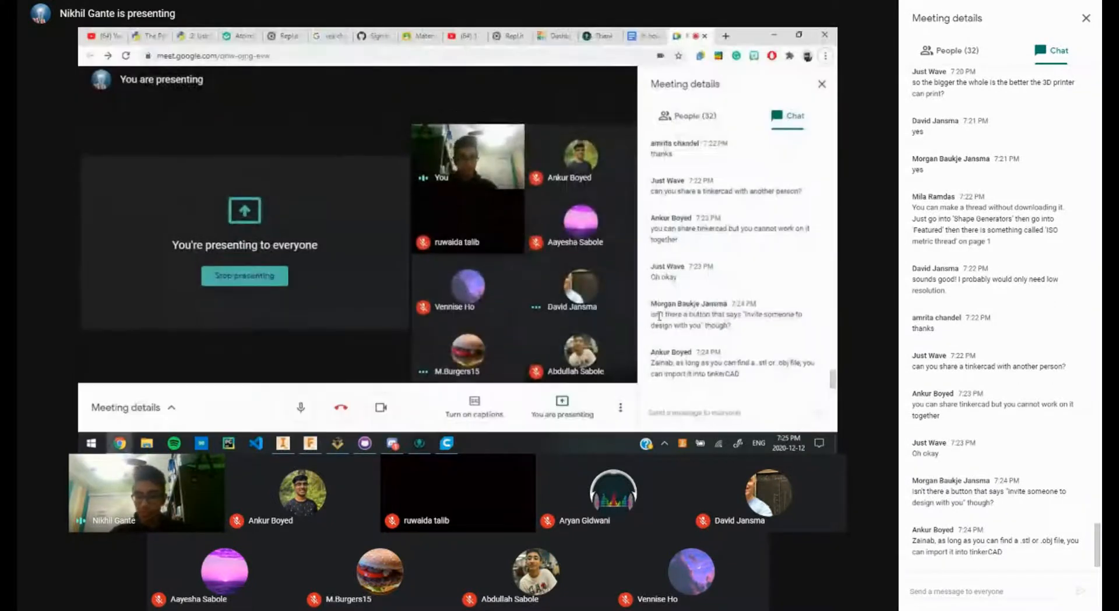
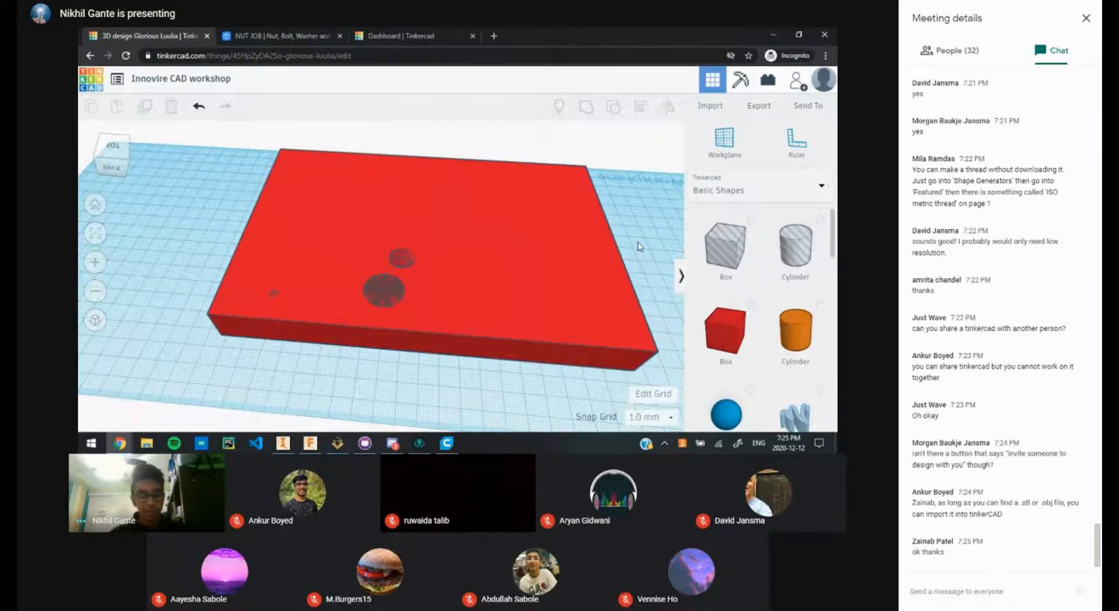
Step: Switch from Tinkercad to the Google Meet call window
key("alt+Tab")
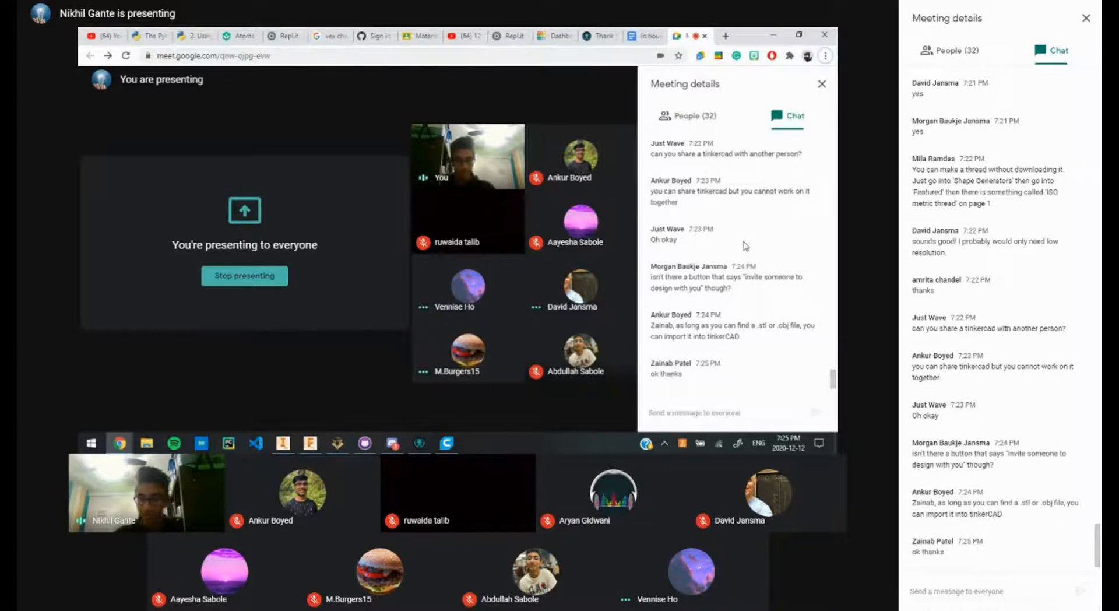
Step: Scroll through the messages in the Meet call's chat panel
left_click_drag(832, 381, 826, 357)
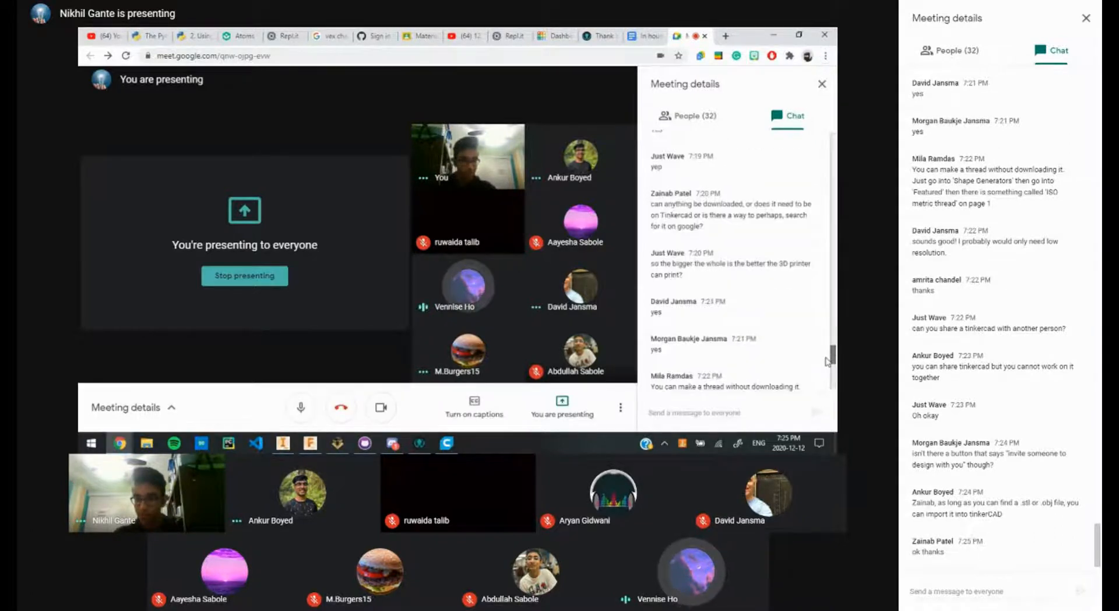
scroll(824, 357, "down", 6)
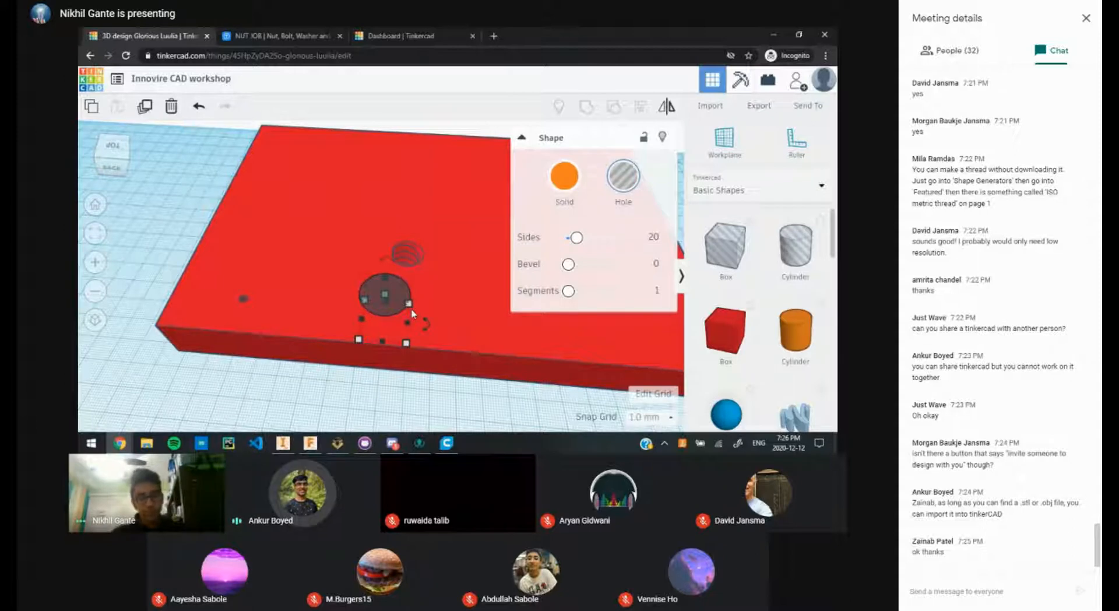
left_click(473, 134)
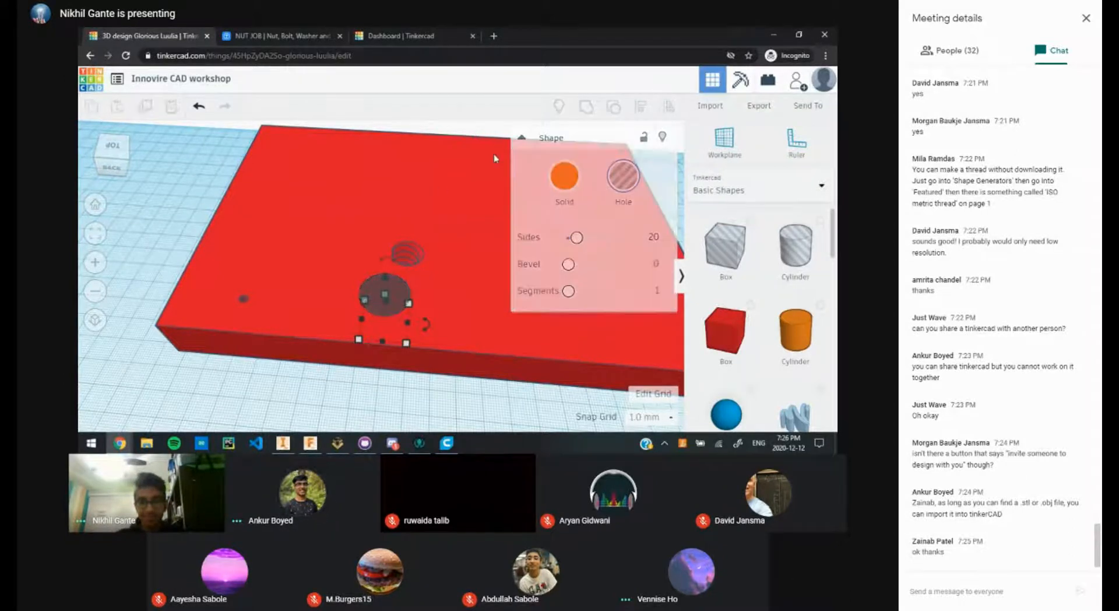
scroll(443, 182, "up", 1)
scroll(449, 197, "down", 3)
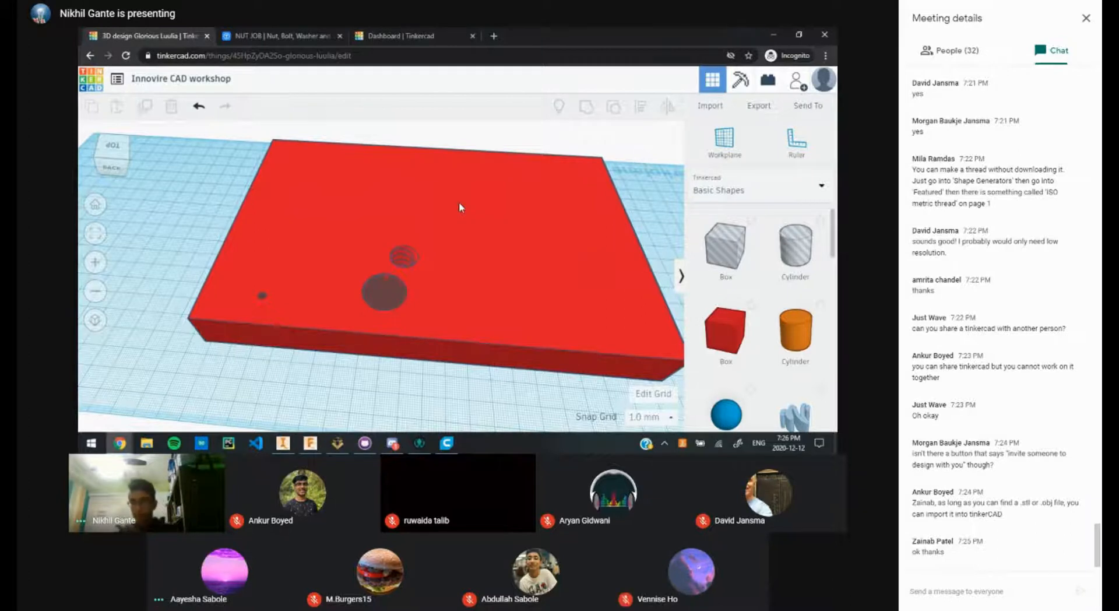
Step: Generate and copy a new collaboration link for the Tinkercad design
left_click(798, 84)
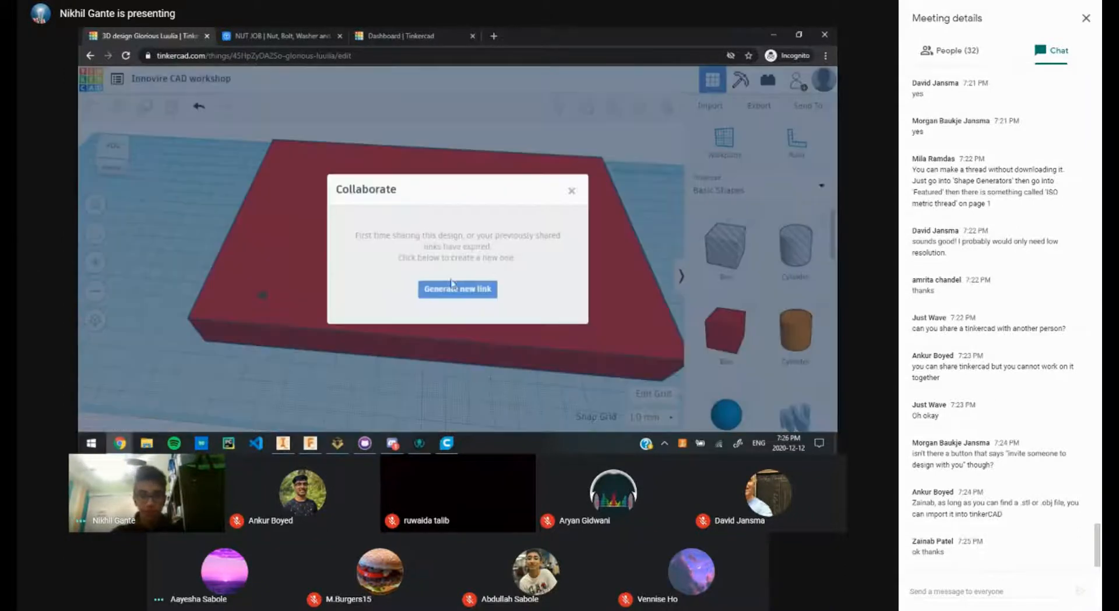
left_click(465, 295)
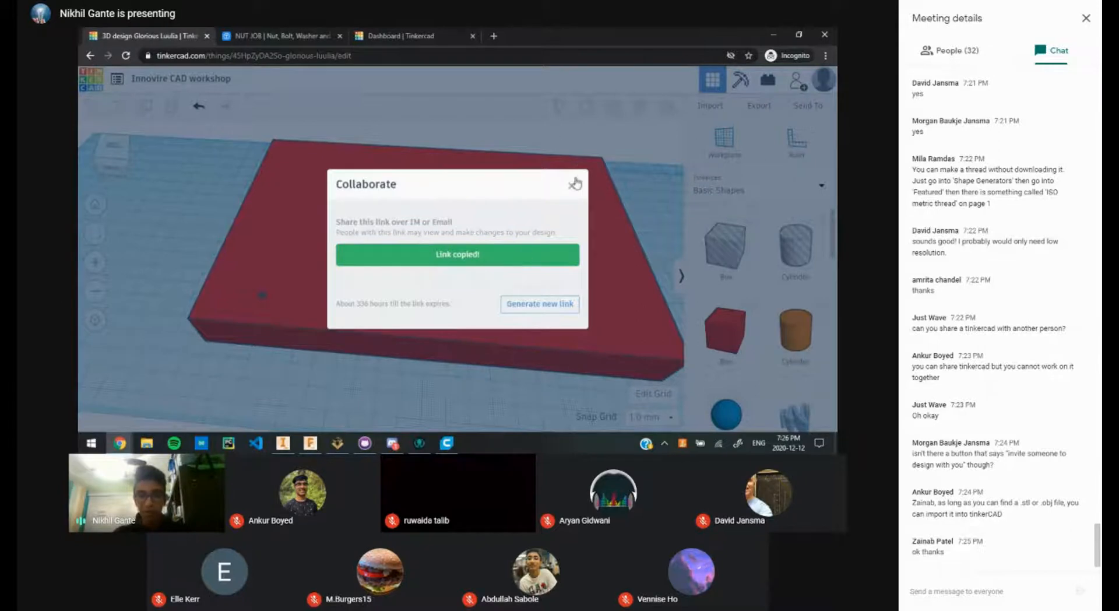
key("alt+Tab")
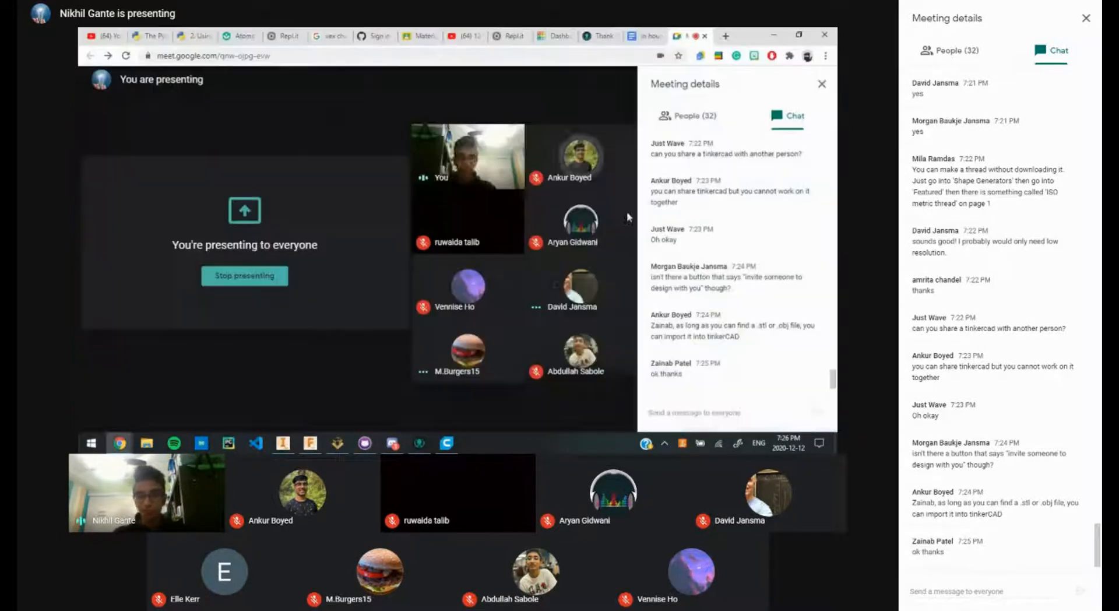
Step: Paste and send the copied Tinkercad share link in the Meet chat
left_click(685, 413)
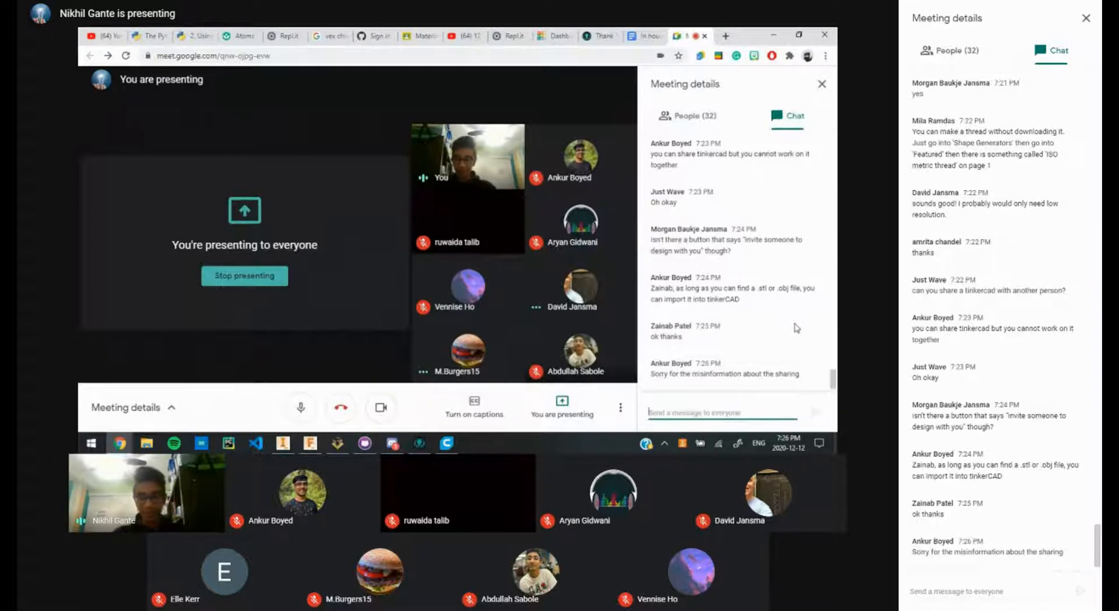
key("Return")
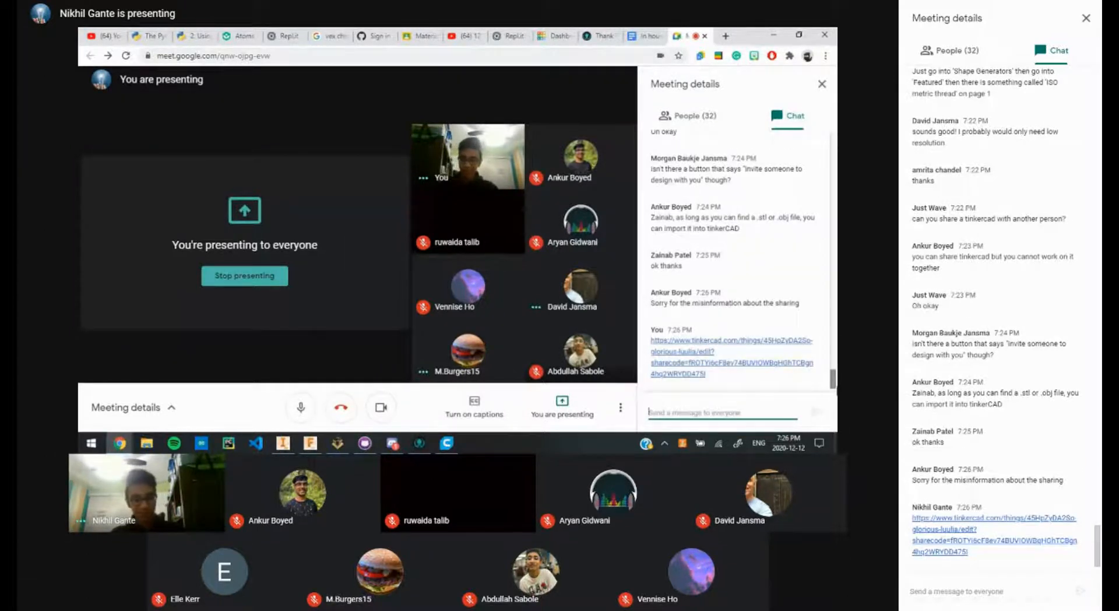
key("alt+Tab")
scroll(502, 285, "down", 8)
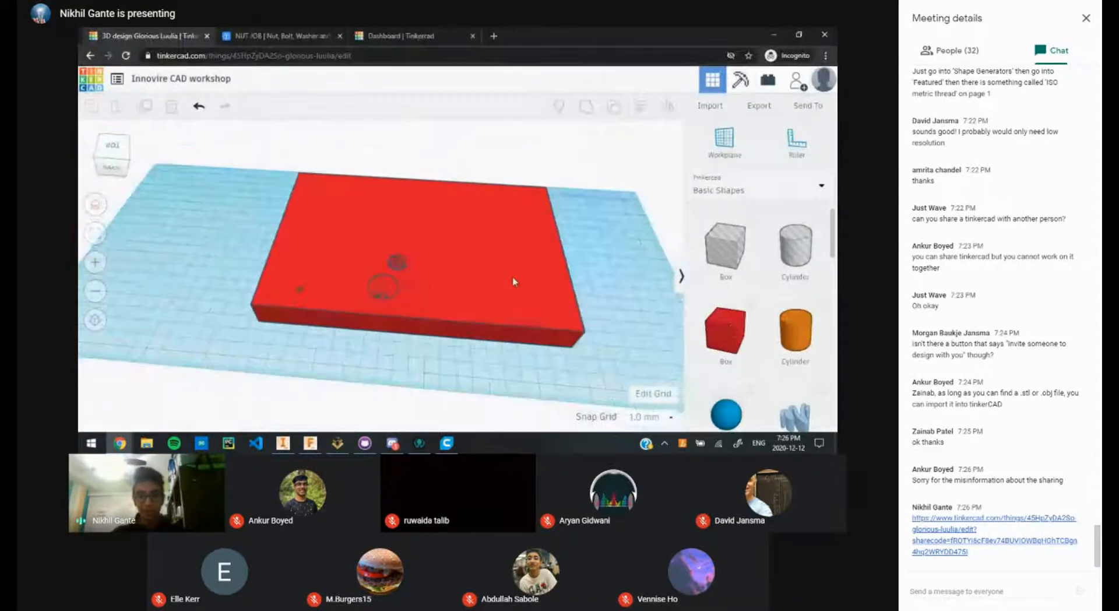
Step: Zoom out and drag a selection box over the red base and three other shapes
scroll(493, 284, "up", 3)
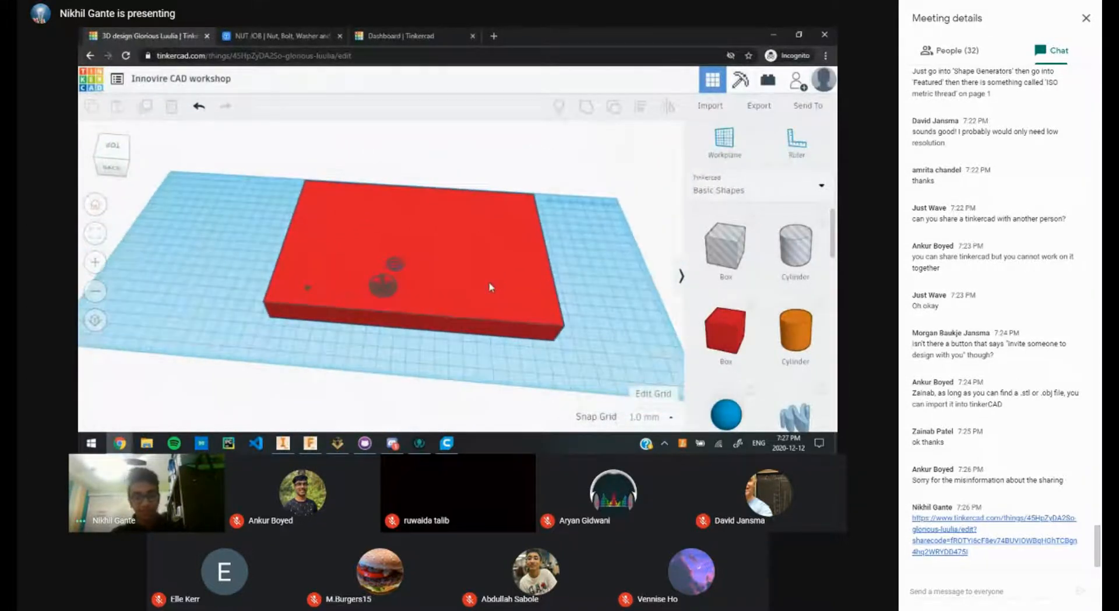
scroll(482, 286, "down", 2)
scroll(482, 288, "up", 2)
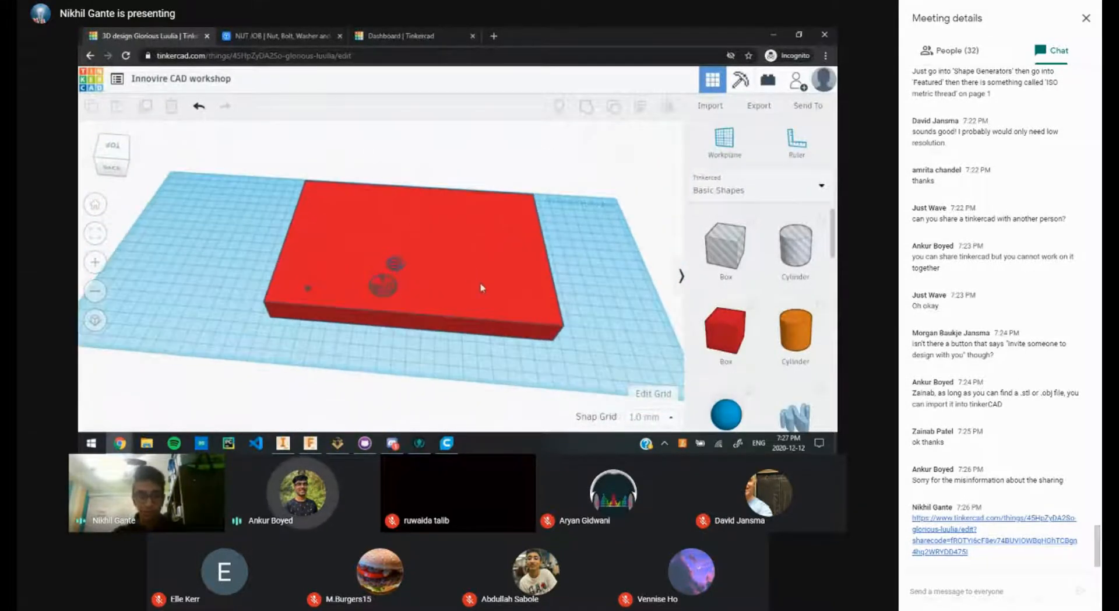
scroll(481, 287, "up", 1)
key("alt+Tab")
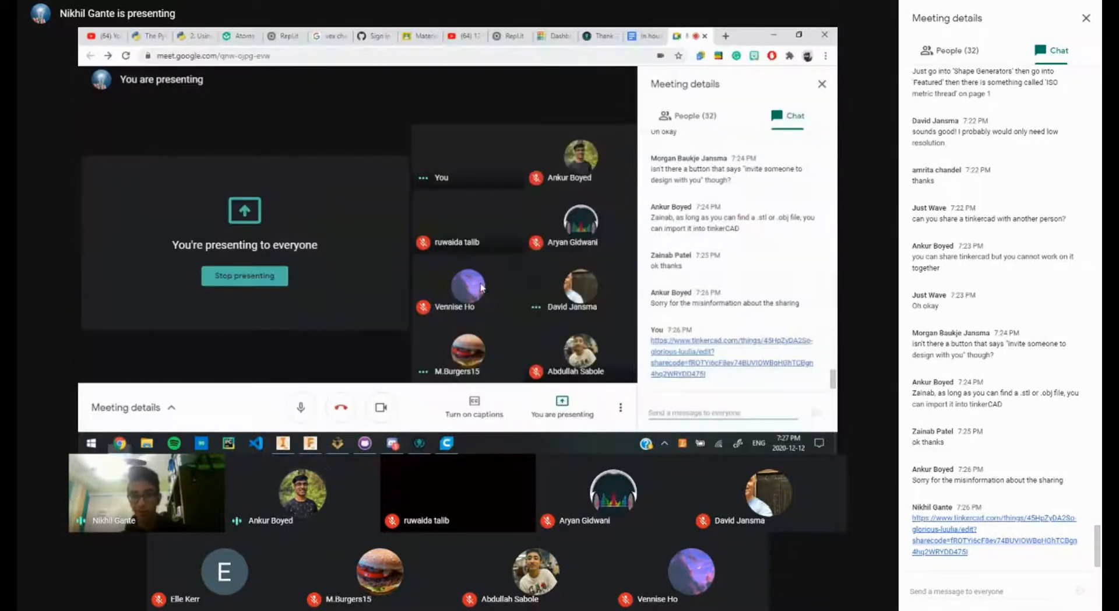
key("alt+Tab")
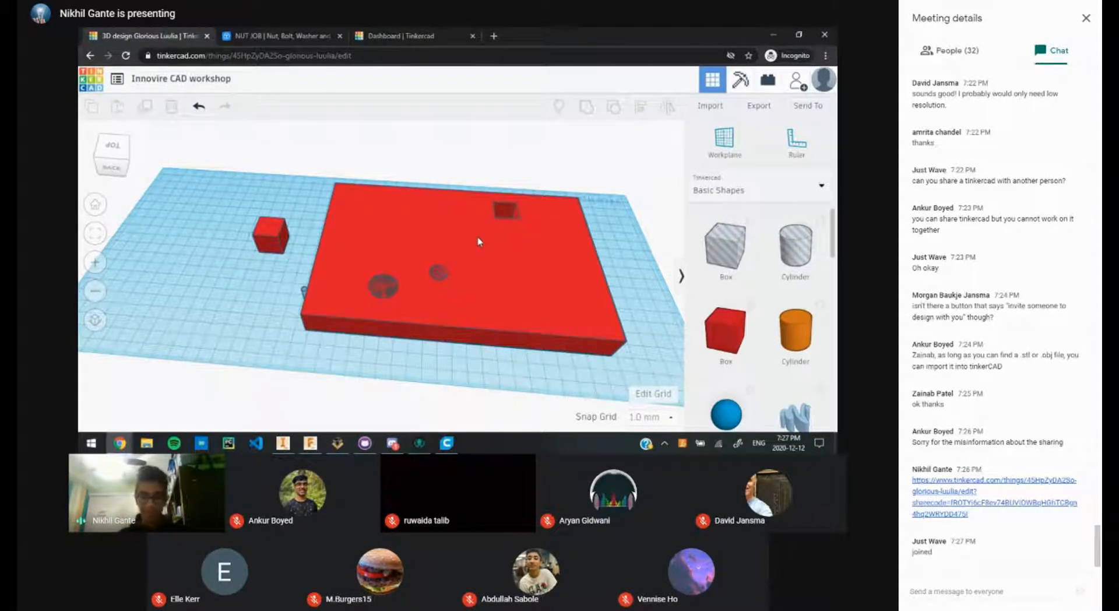
scroll(379, 274, "down", 6)
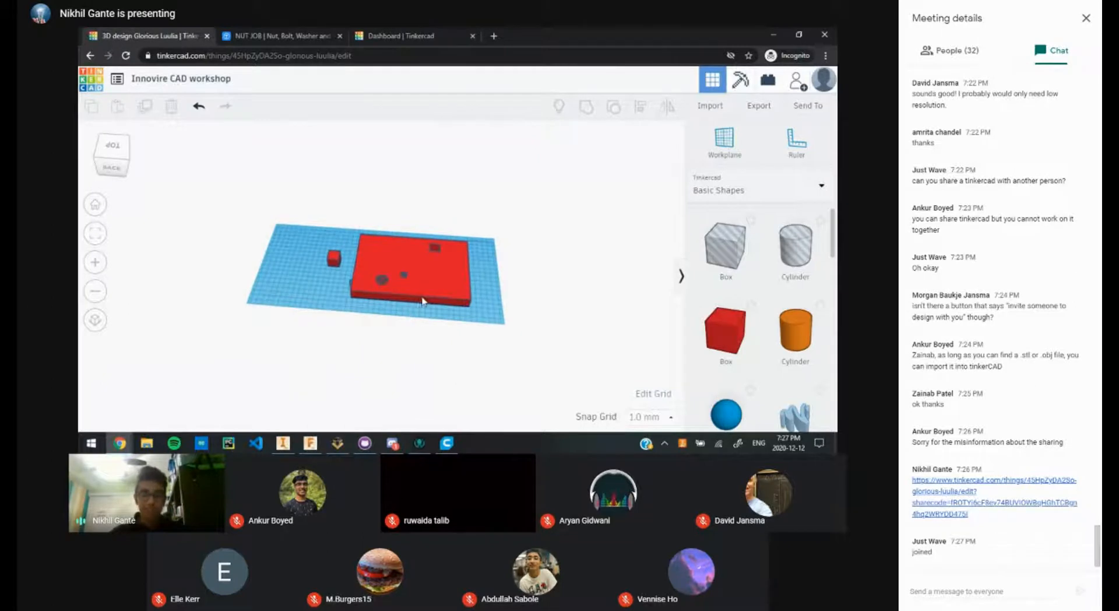
left_click_drag(480, 326, 305, 216)
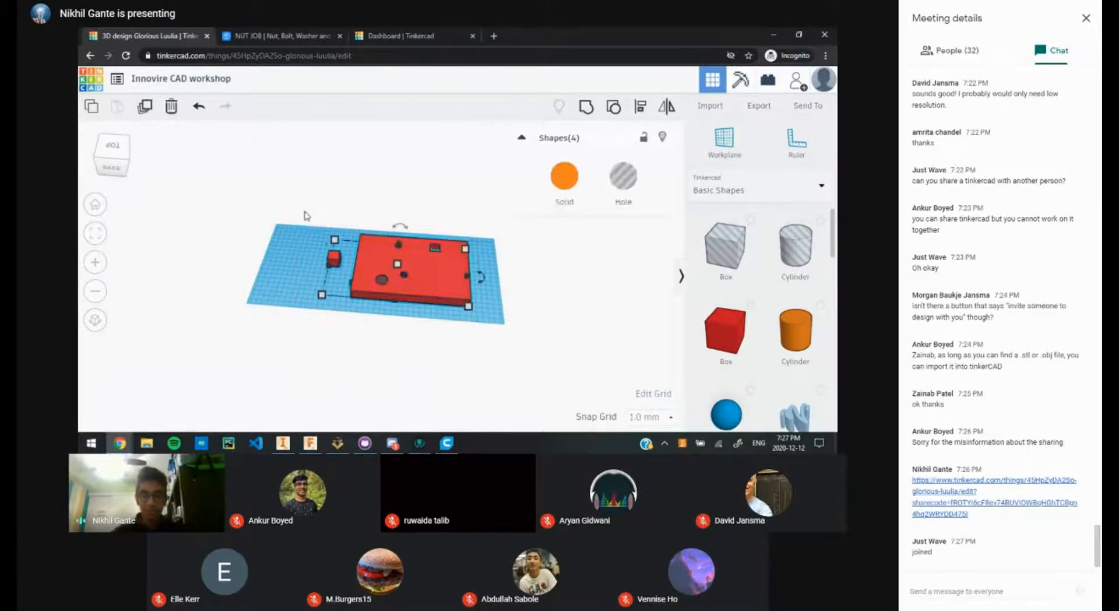
Step: Delete the four selected shapes and place a new sphere on the workplane
key("Delete")
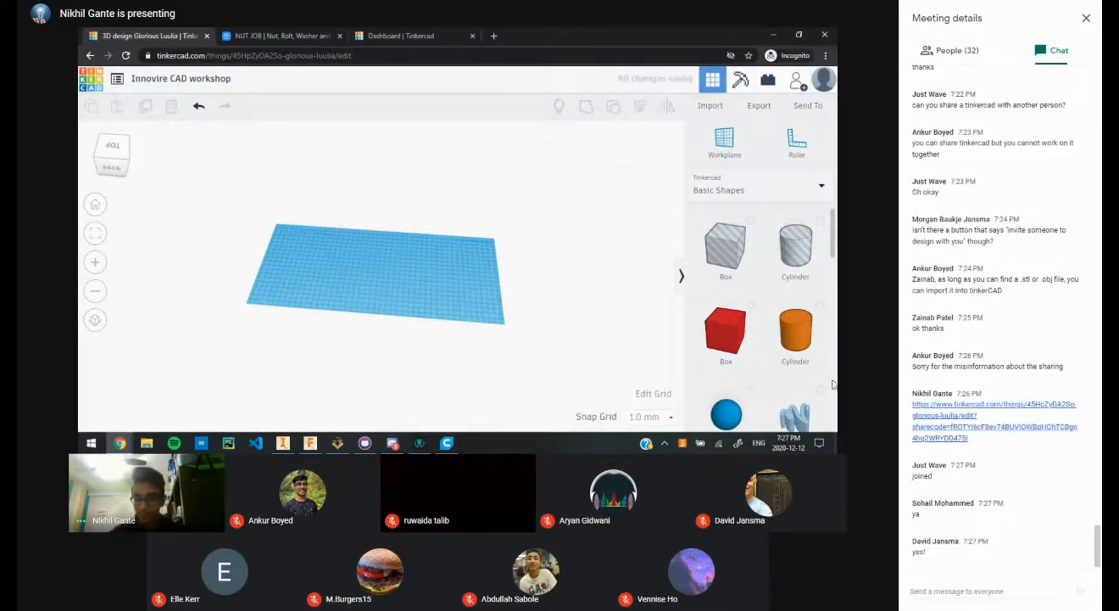
left_click_drag(722, 415, 377, 255)
scroll(394, 271, "up", 3)
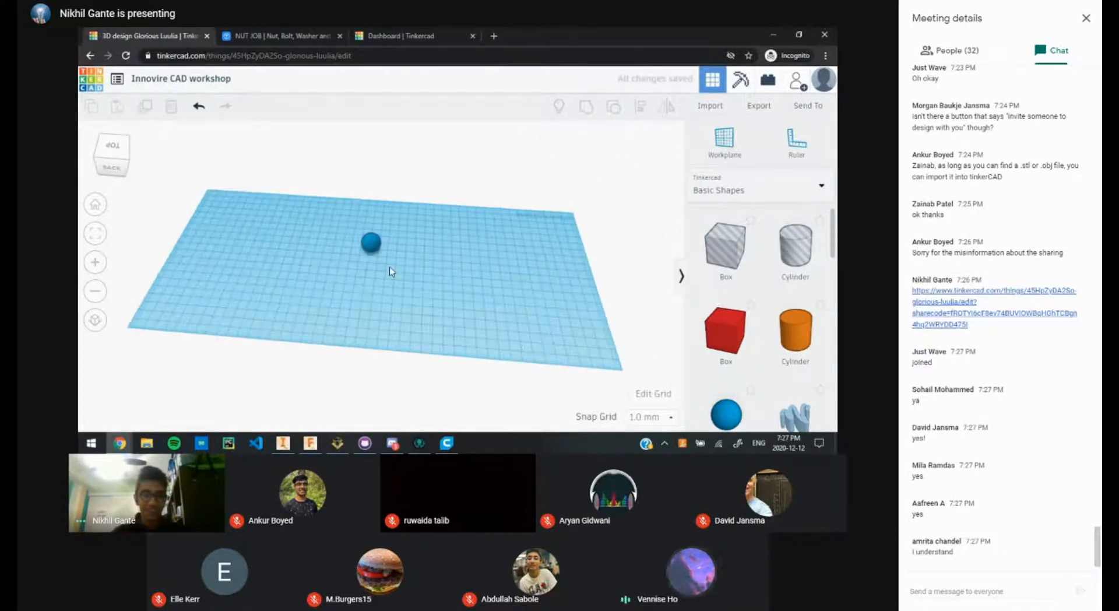
scroll(389, 268, "up", 3)
Step: Enlarge the blue shape to 67 by 67, then set its size to 80 by 80 mm
left_click(370, 231)
left_click_drag(381, 246, 466, 322)
left_click(546, 322)
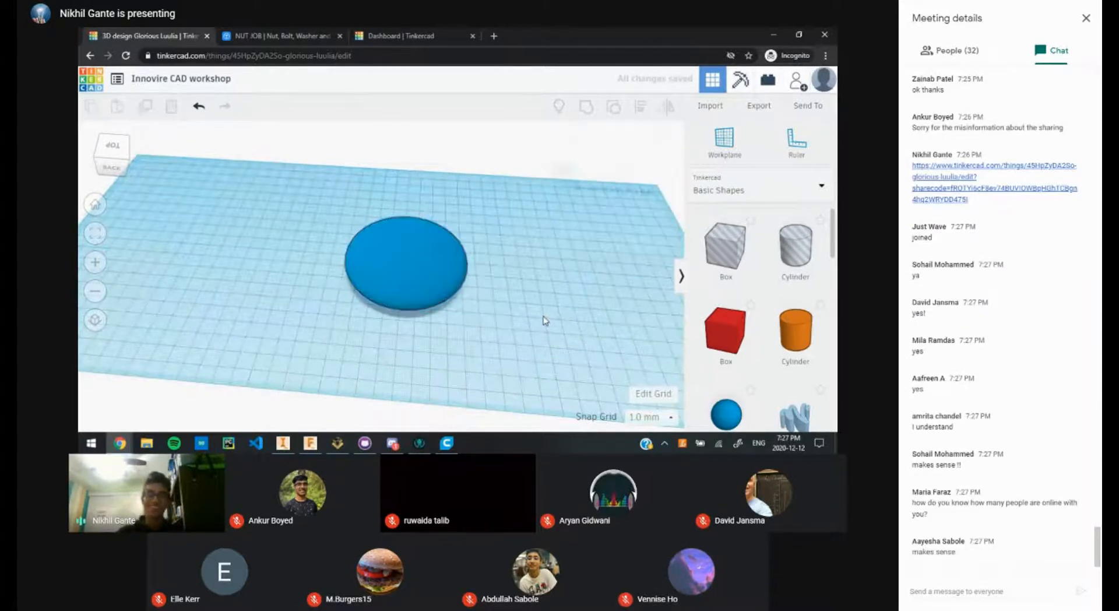
left_click(383, 270)
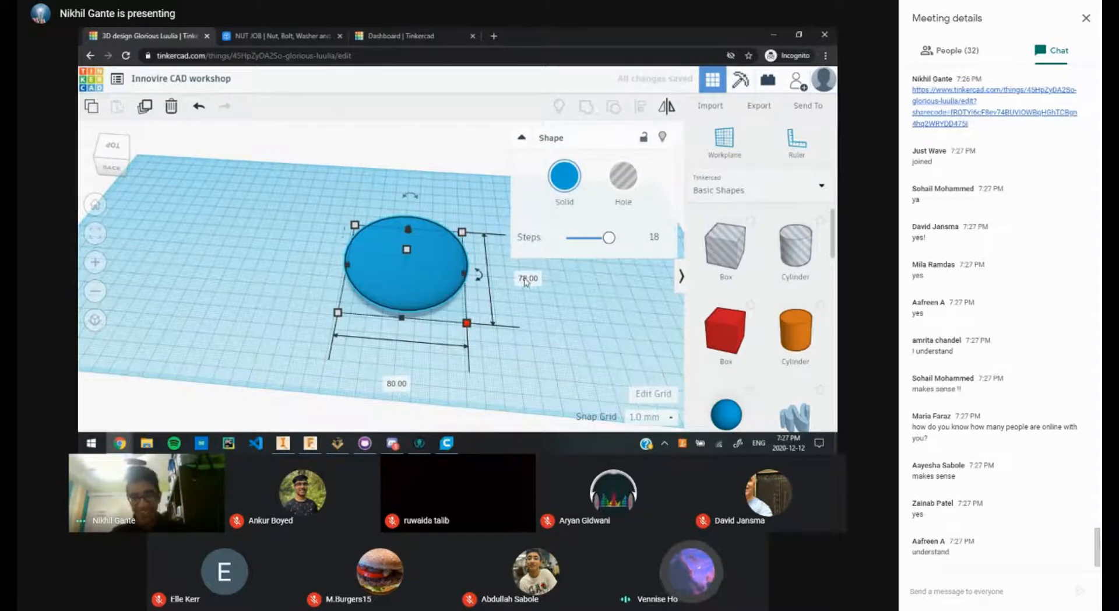
left_click(528, 278)
type("80")
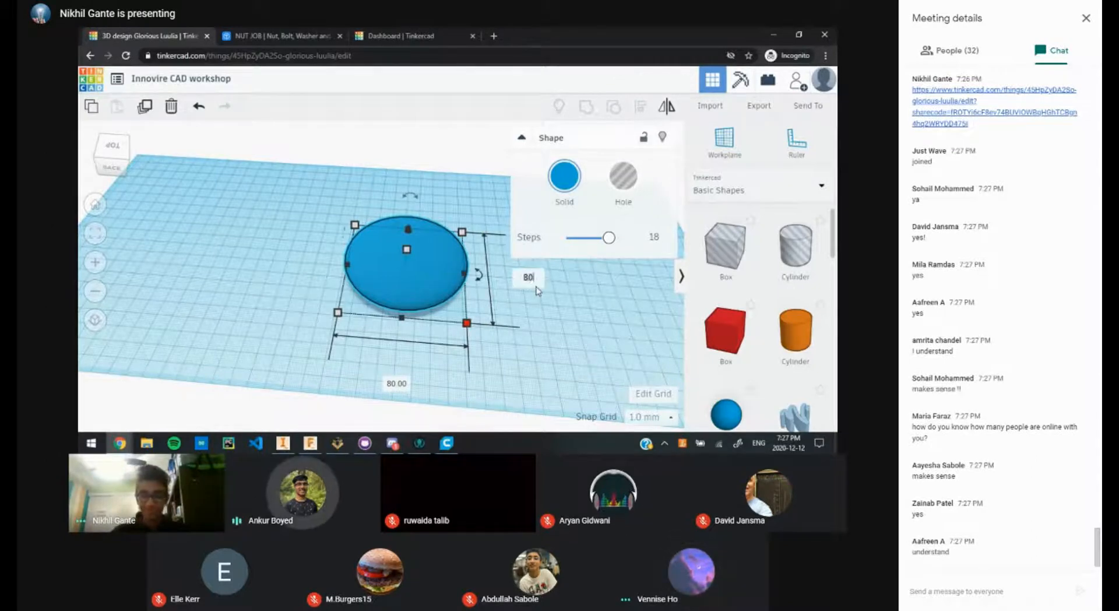
key("Return")
left_click(550, 316)
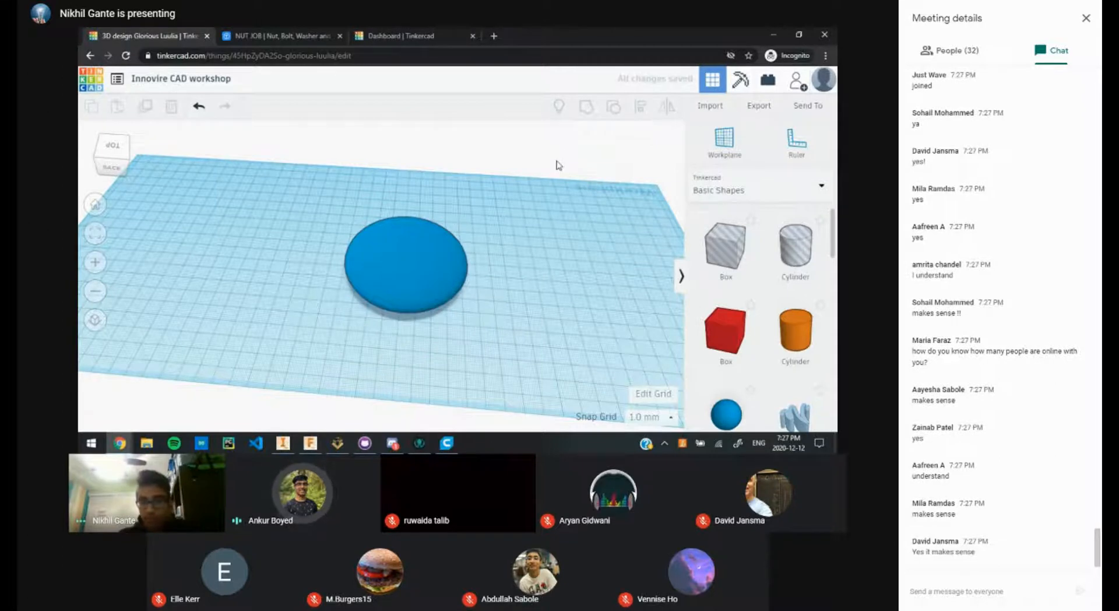
left_click(798, 94)
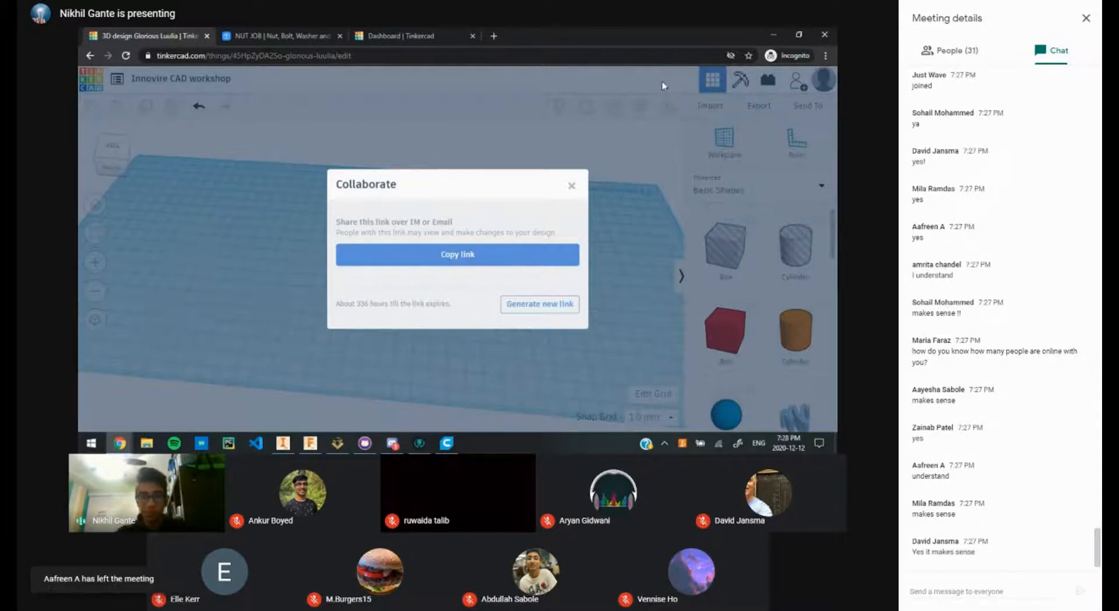
left_click(571, 188)
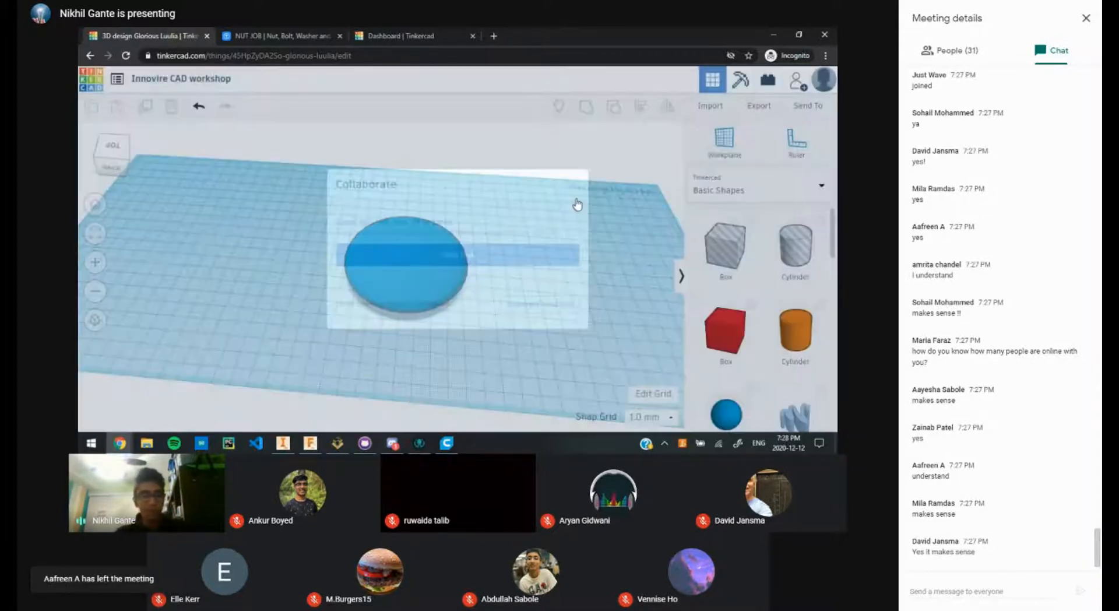
scroll(562, 225, "down", 2)
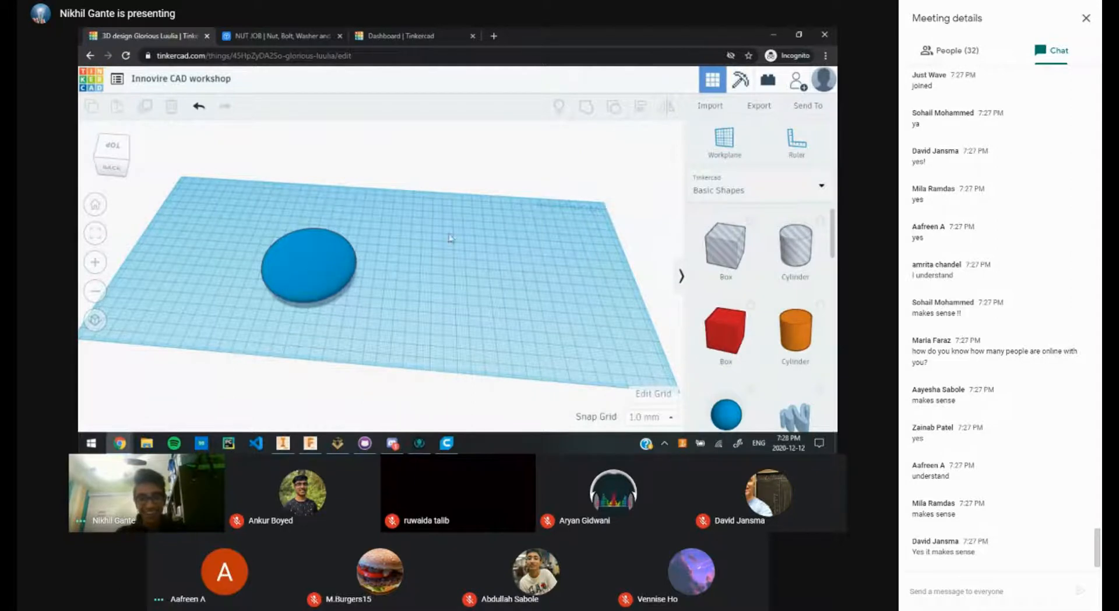
Step: Move the blue 80 mm disc toward the middle of the workplane
scroll(318, 261, "up", 1)
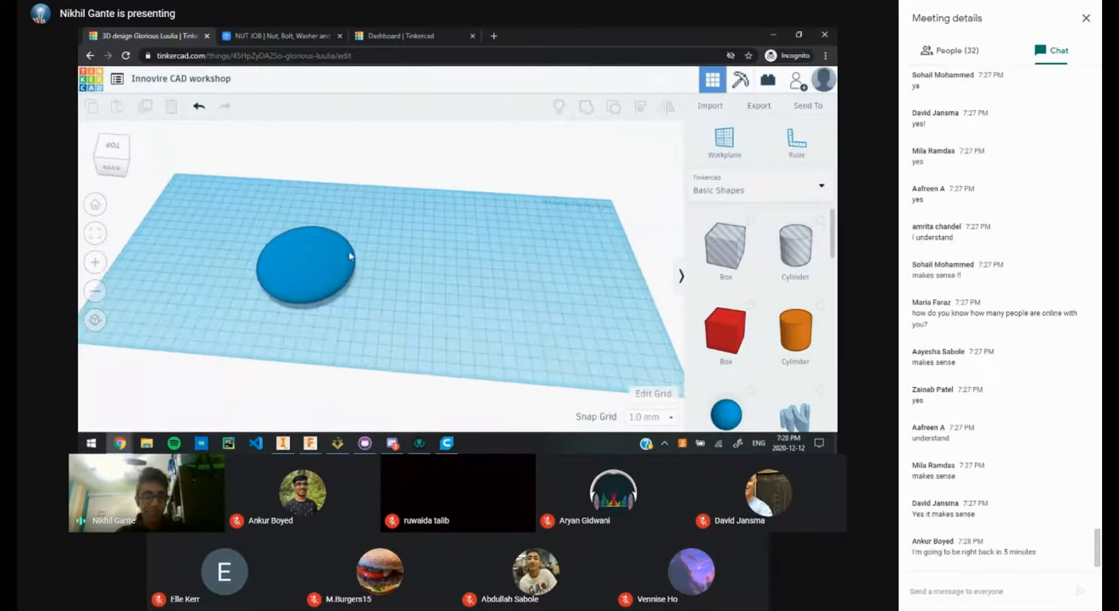
scroll(353, 253, "up", 1)
scroll(396, 243, "up", 1)
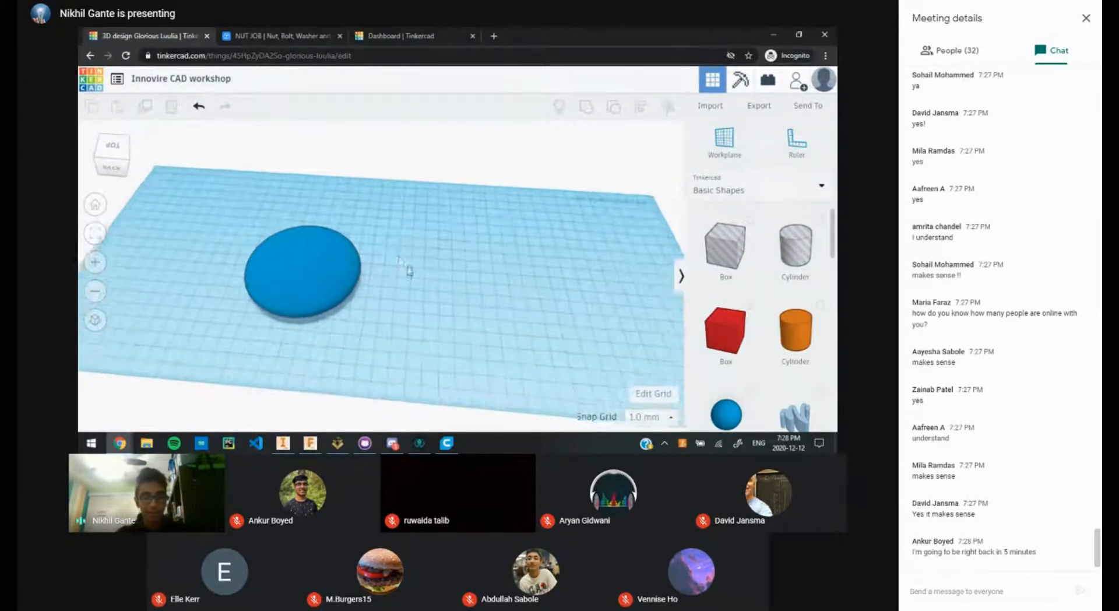
scroll(352, 242, "down", 2)
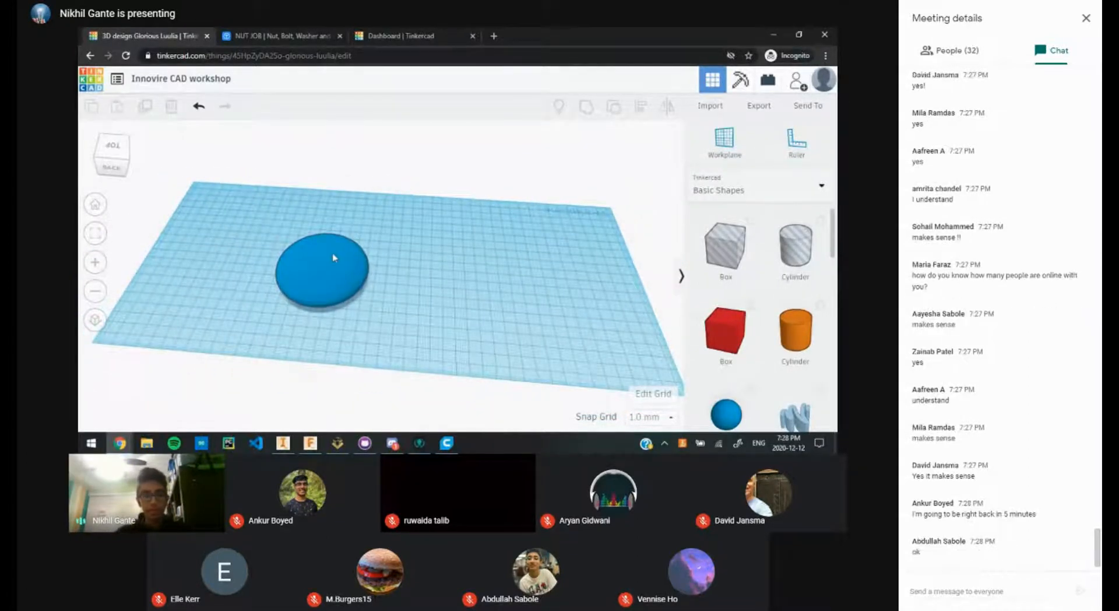
left_click(335, 254)
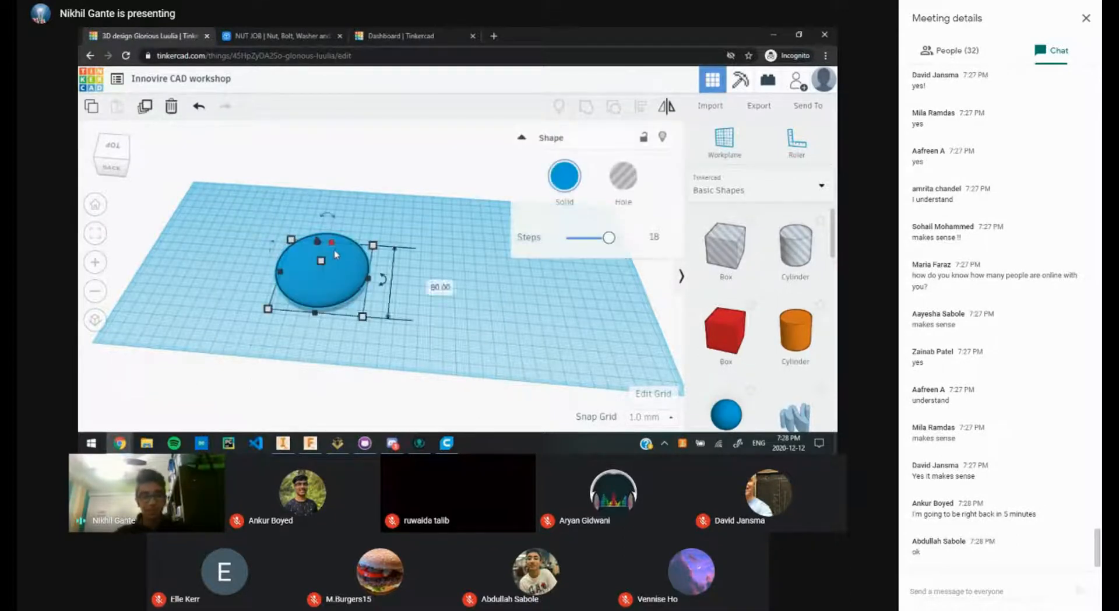
scroll(325, 291, "up", 1)
scroll(325, 291, "down", 3)
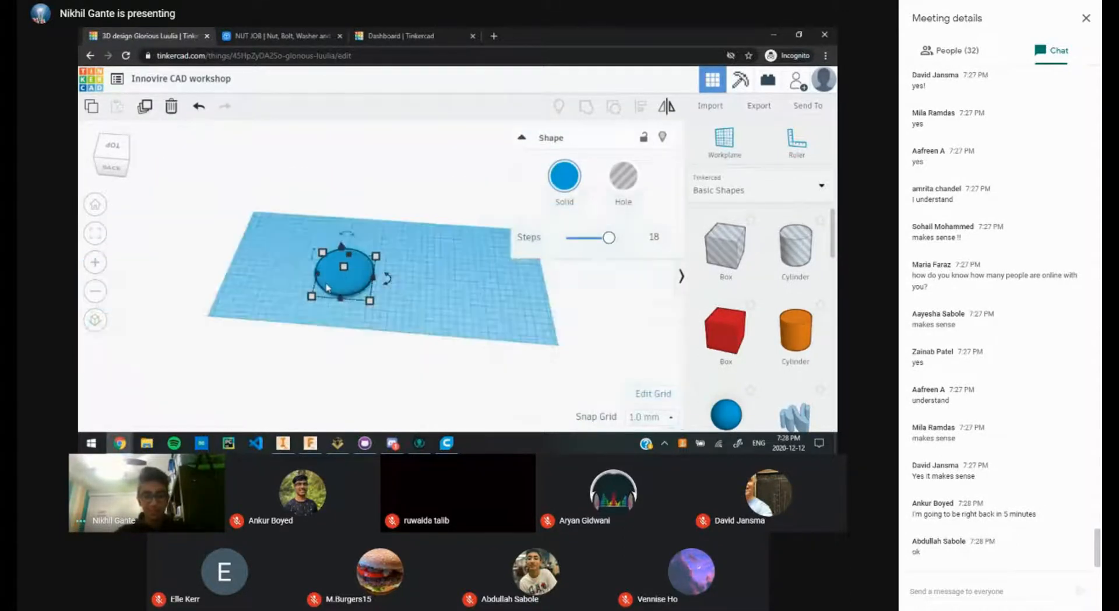
left_click_drag(325, 292, 397, 285)
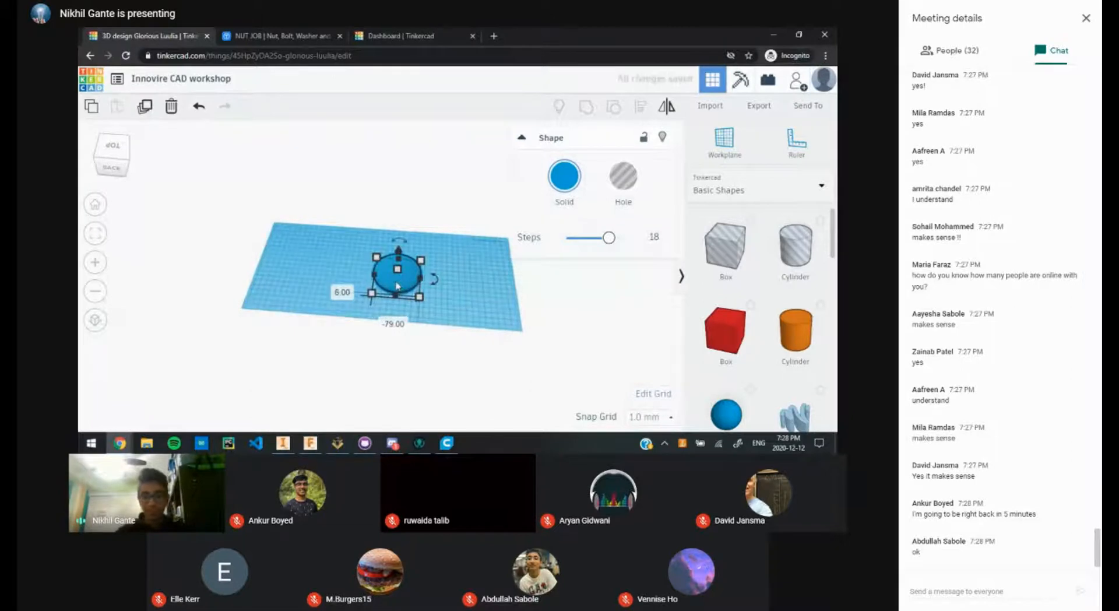
left_click(470, 278)
Step: Zoom and pan the workplane view, then switch to the Google Meet window
scroll(463, 299, "up", 1)
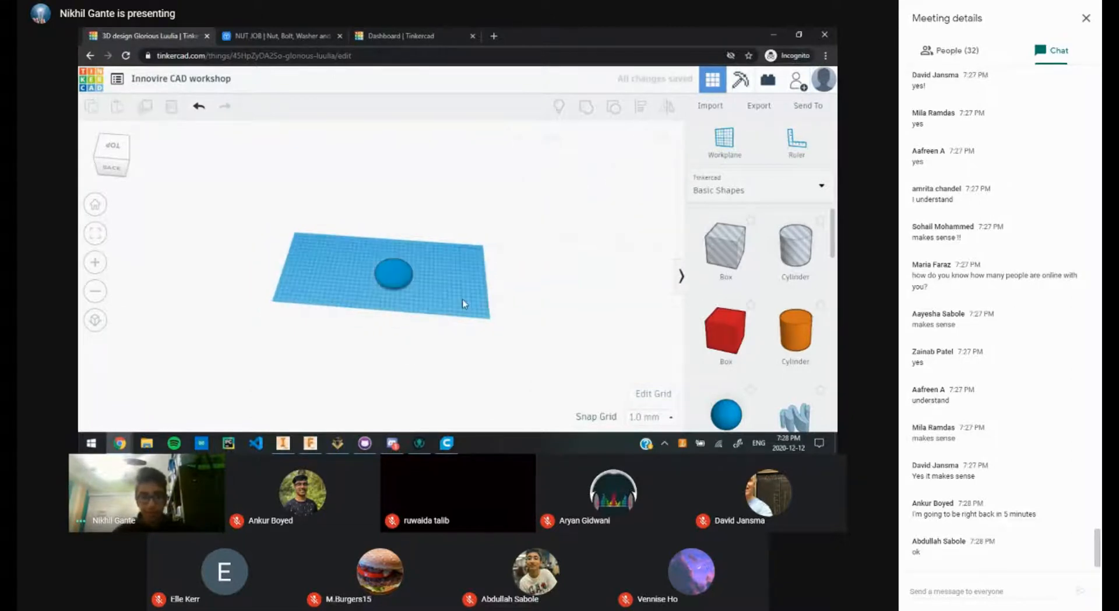
scroll(447, 315, "up", 5)
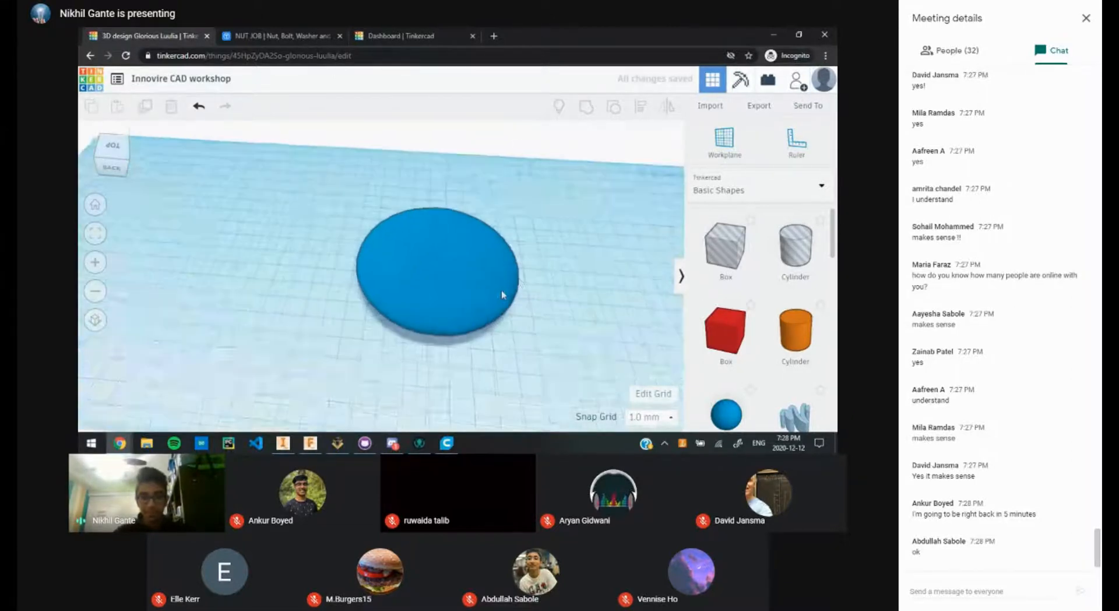
scroll(535, 279, "up", 3)
middle_click_drag(352, 305, 219, 314)
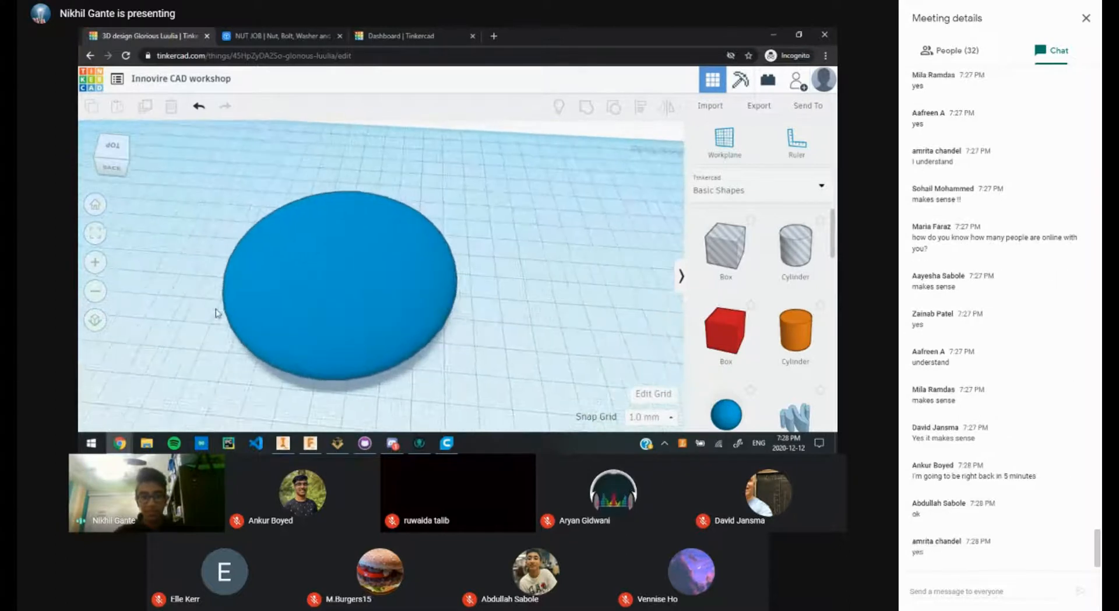
key("alt+Tab")
key("alt+Tab")
key("alt+Tab")
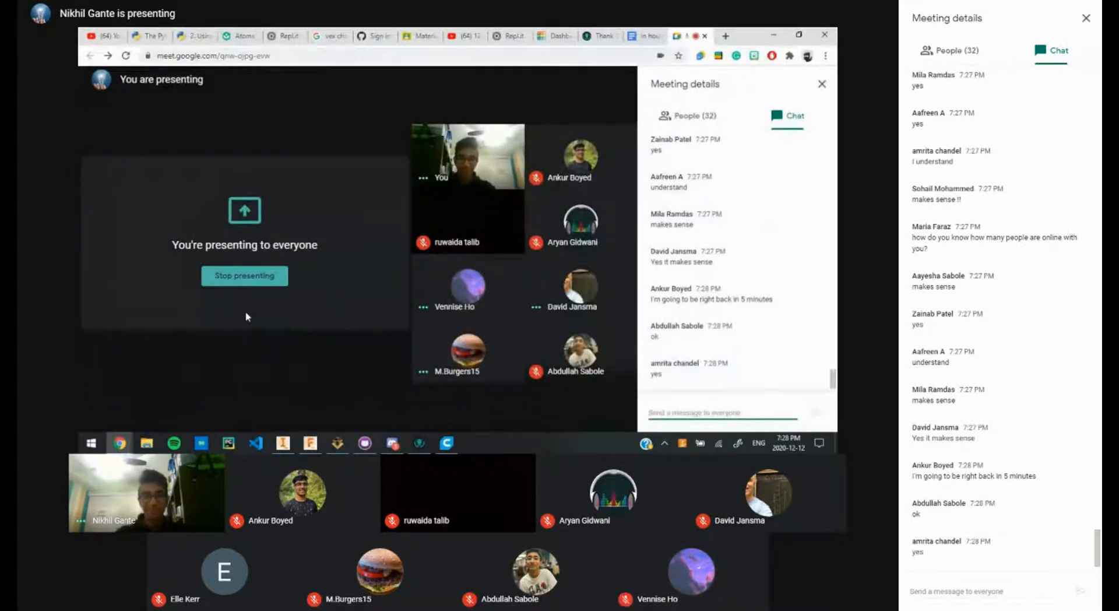
Step: Return to Tinkercad, zoom out, and select then deselect the blue disc
key("alt+Tab")
scroll(445, 325, "down", 5)
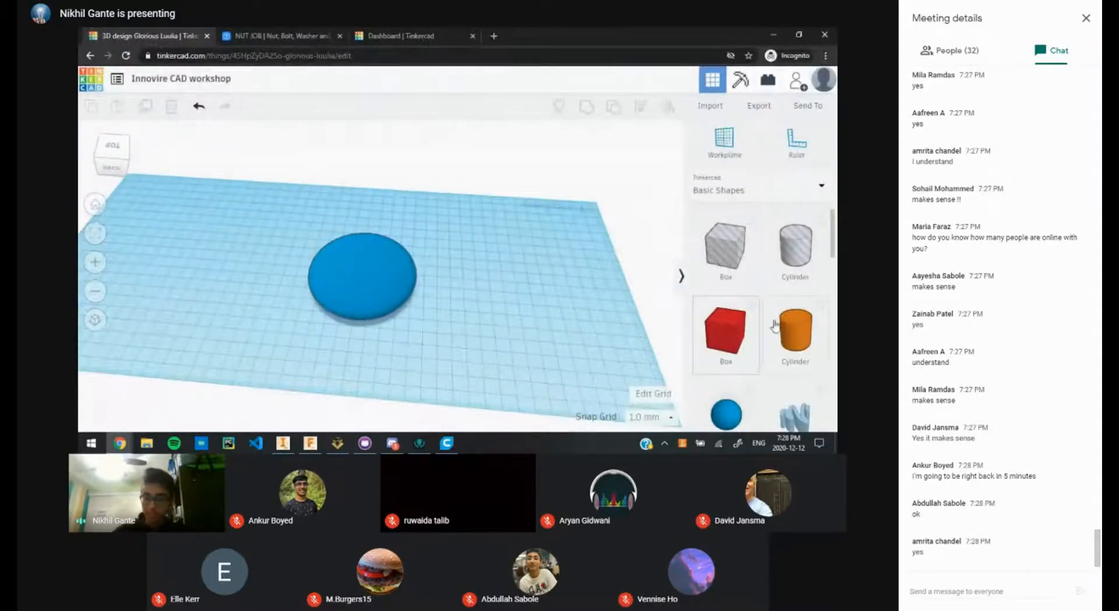
scroll(789, 379, "down", 2)
scroll(790, 362, "down", 2)
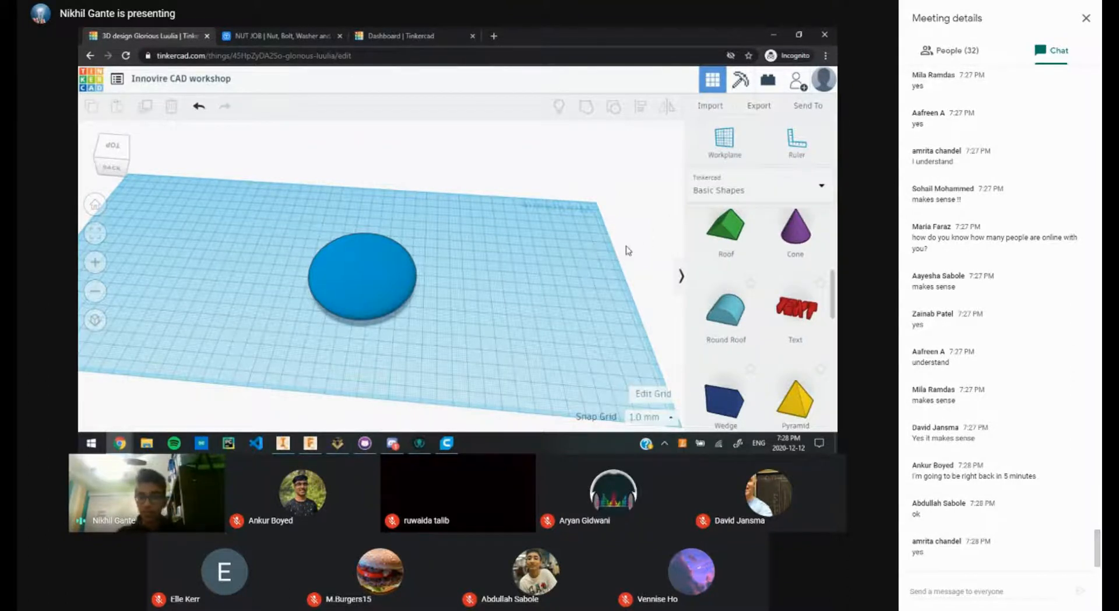
scroll(772, 303, "down", 5)
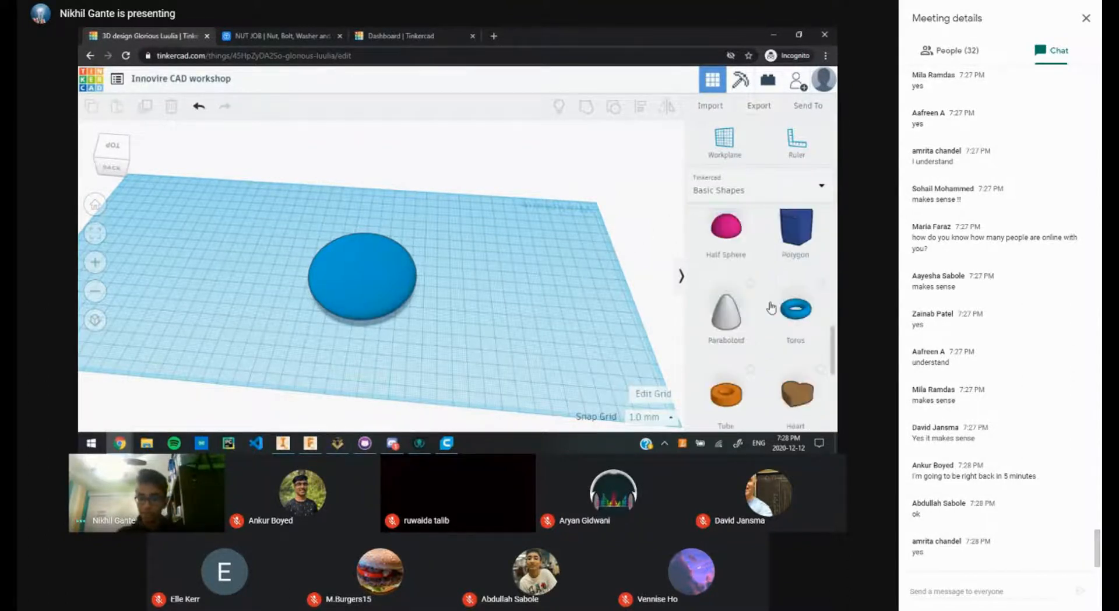
scroll(771, 308, "down", 1)
left_click(380, 286)
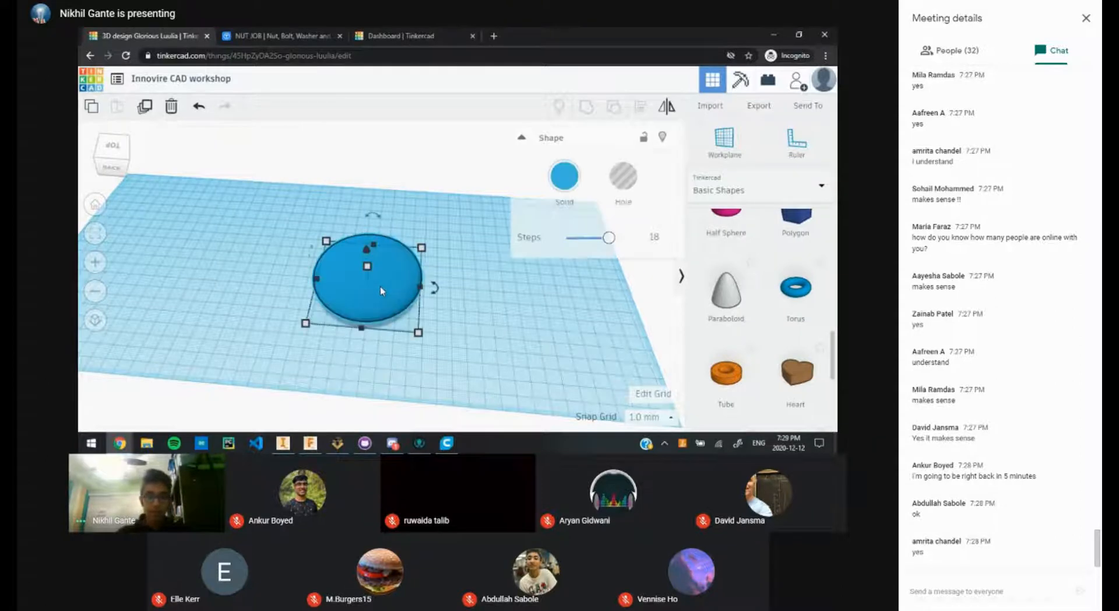
left_click(493, 254)
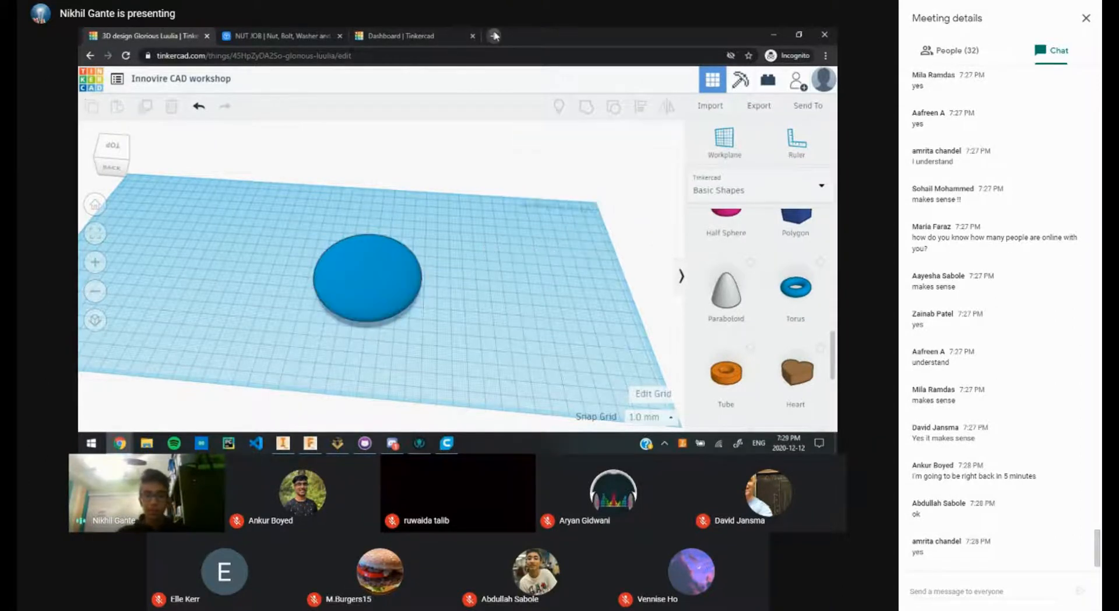
Step: Search Google Images for 'batarang' in a new tab placed second in the tab bar
left_click(492, 35)
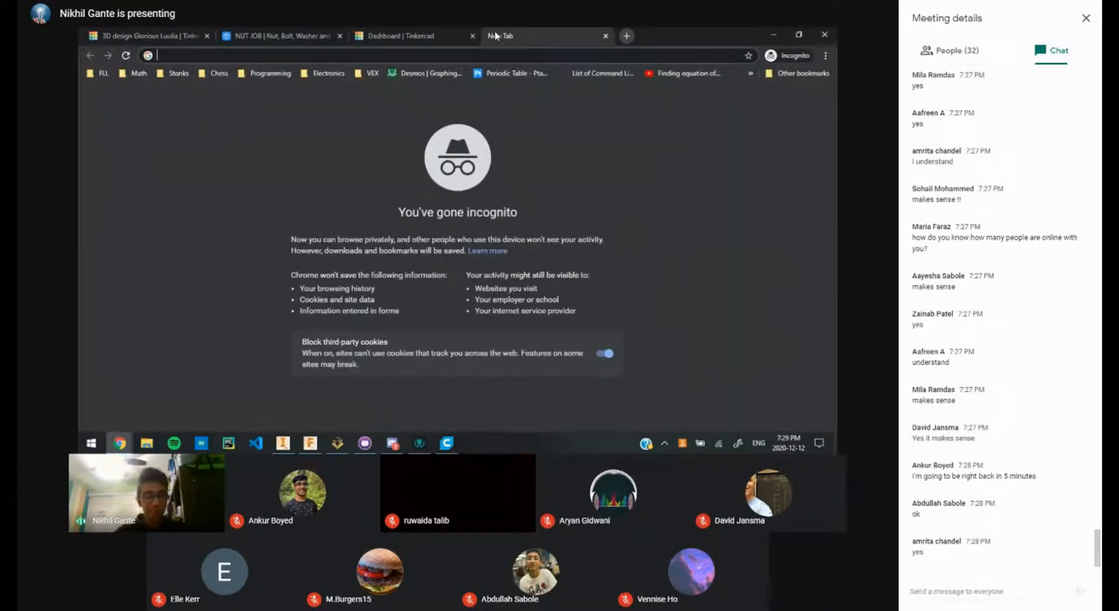
type("b")
key("BackSpace")
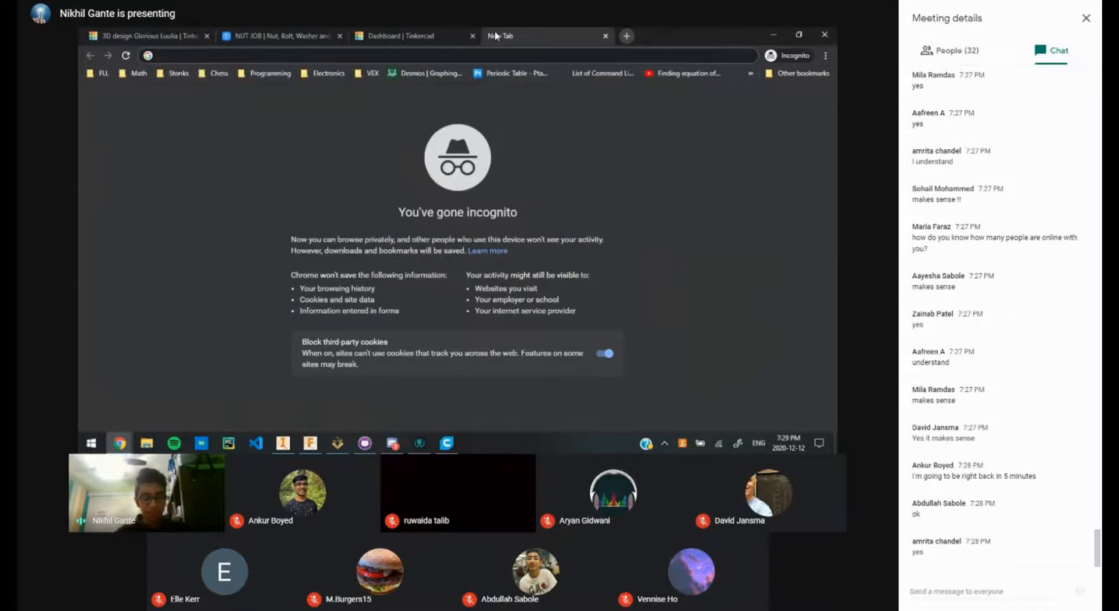
type("bat")
key("Return")
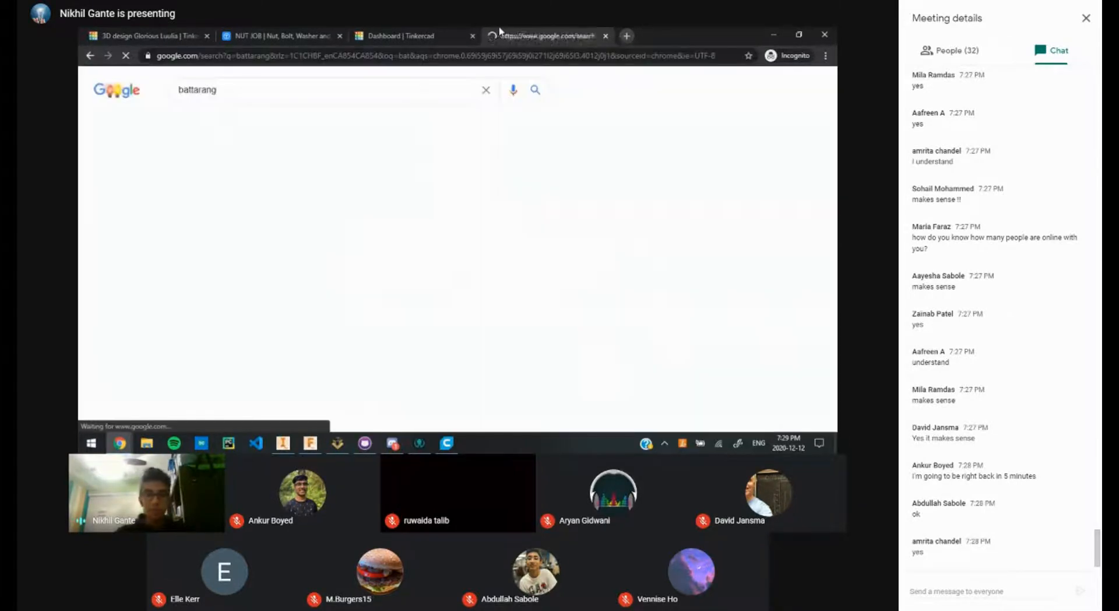
left_click(224, 129)
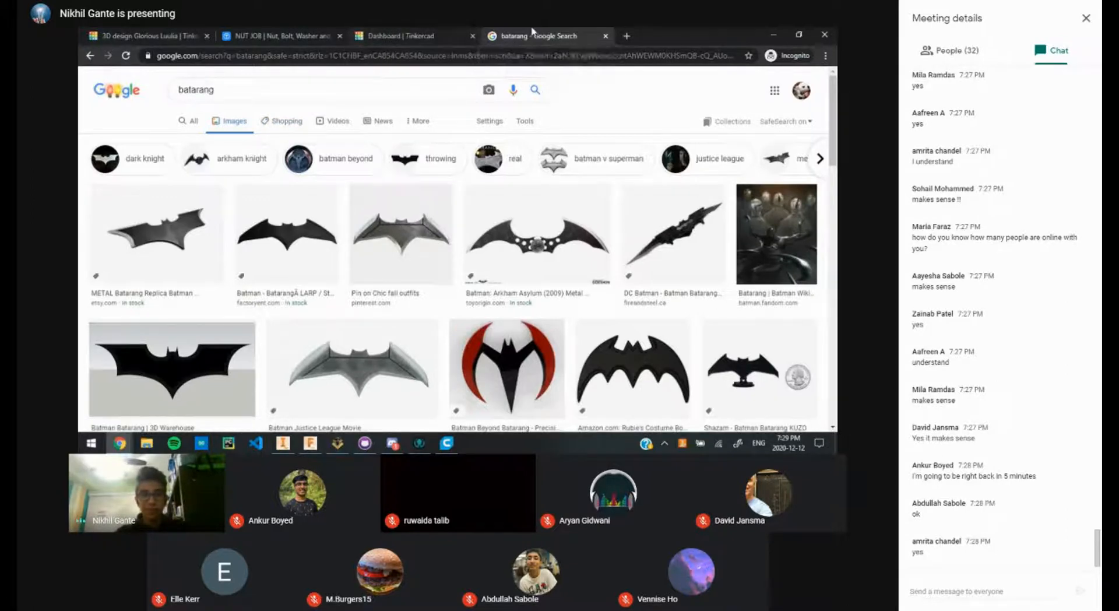
left_click_drag(535, 32, 287, 40)
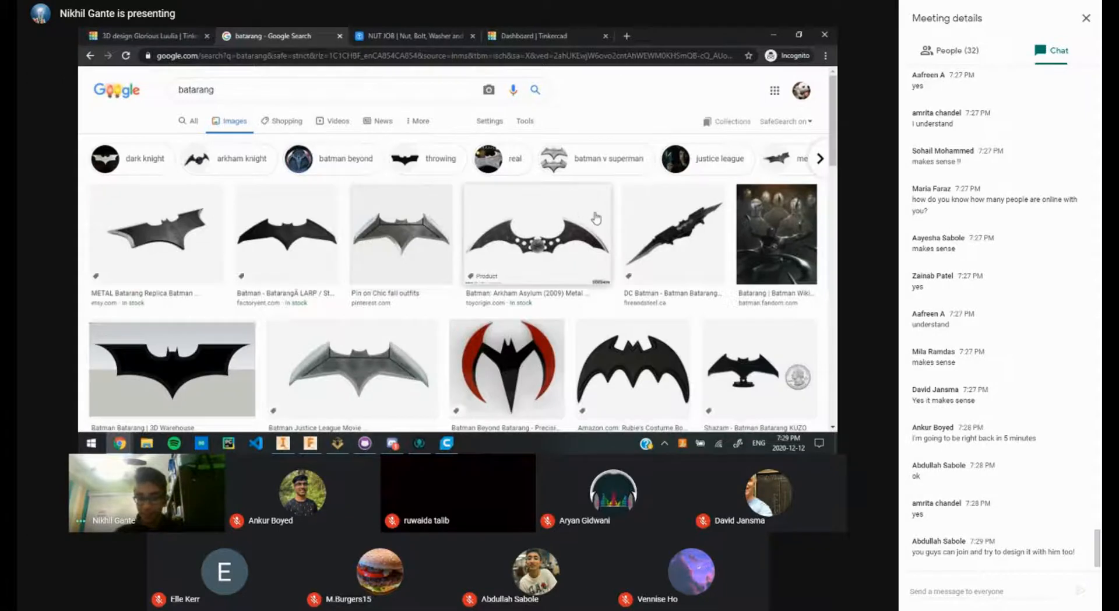
scroll(571, 238, "down", 2)
scroll(571, 238, "down", 1)
scroll(352, 250, "up", 2)
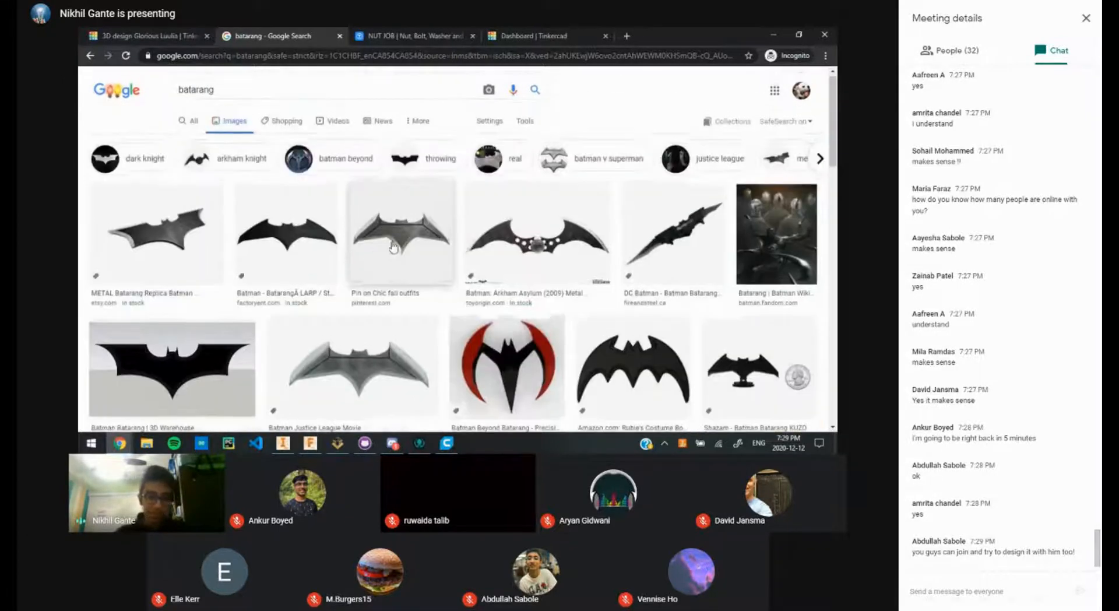
Step: Open the Batman Batarang 3D Warehouse image in the preview panel
left_click(203, 360)
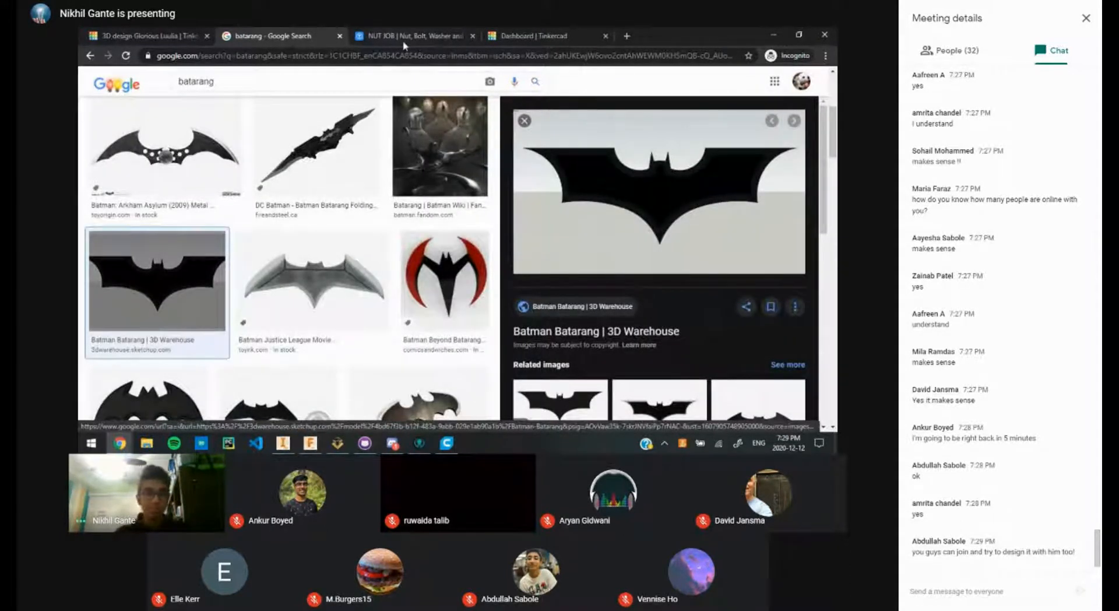
left_click_drag(163, 36, 252, 32)
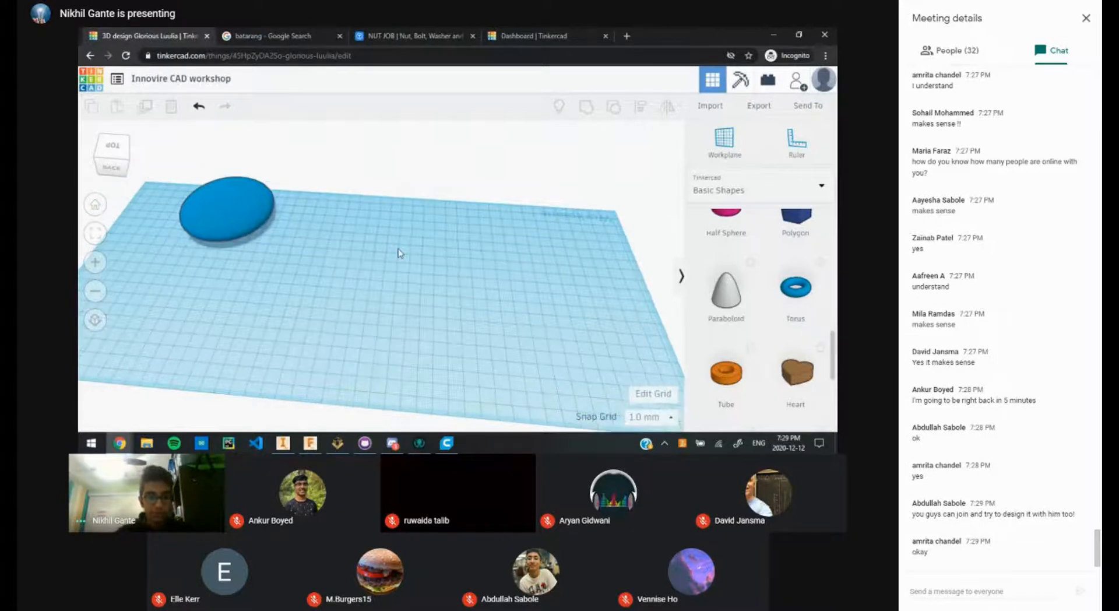
key("ctrl+Tab")
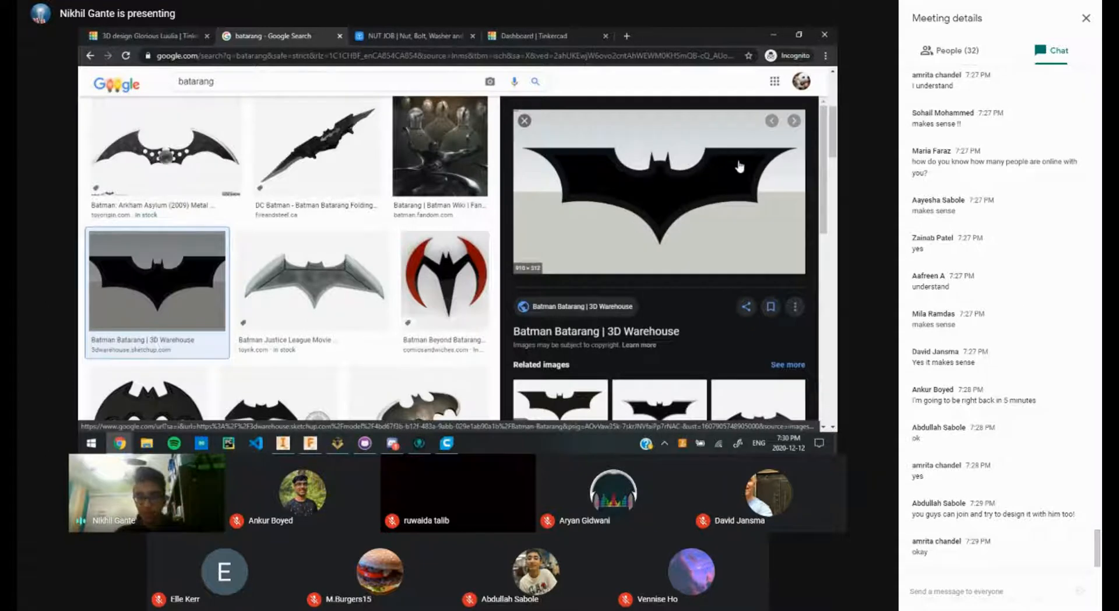
Step: Show the Meet participants list, then go back to the Tinkercad design tab
left_click(950, 51)
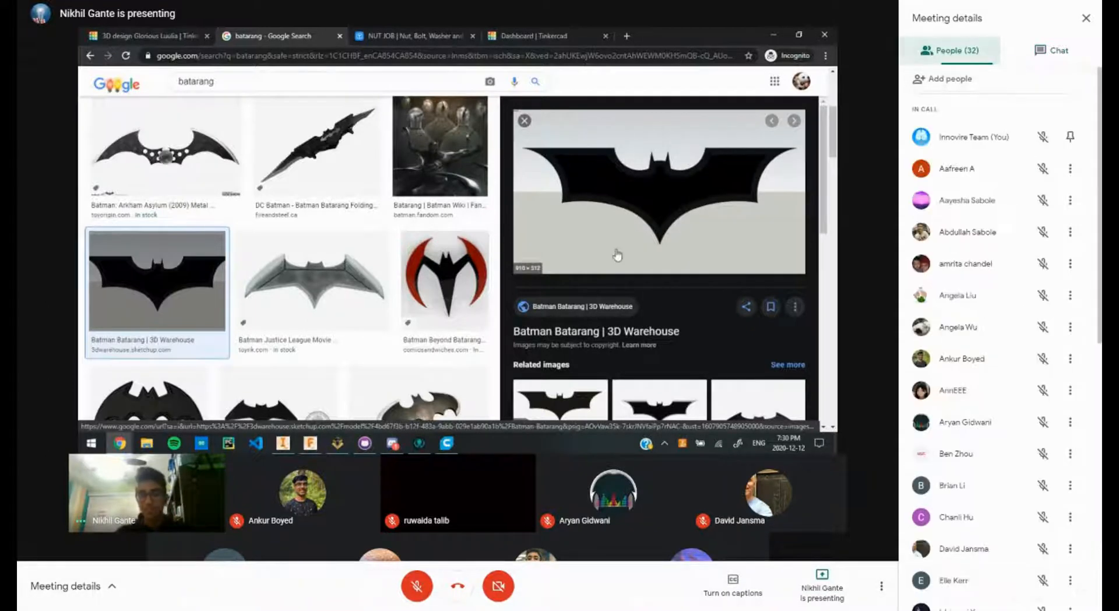
scroll(1092, 532, "down", 6)
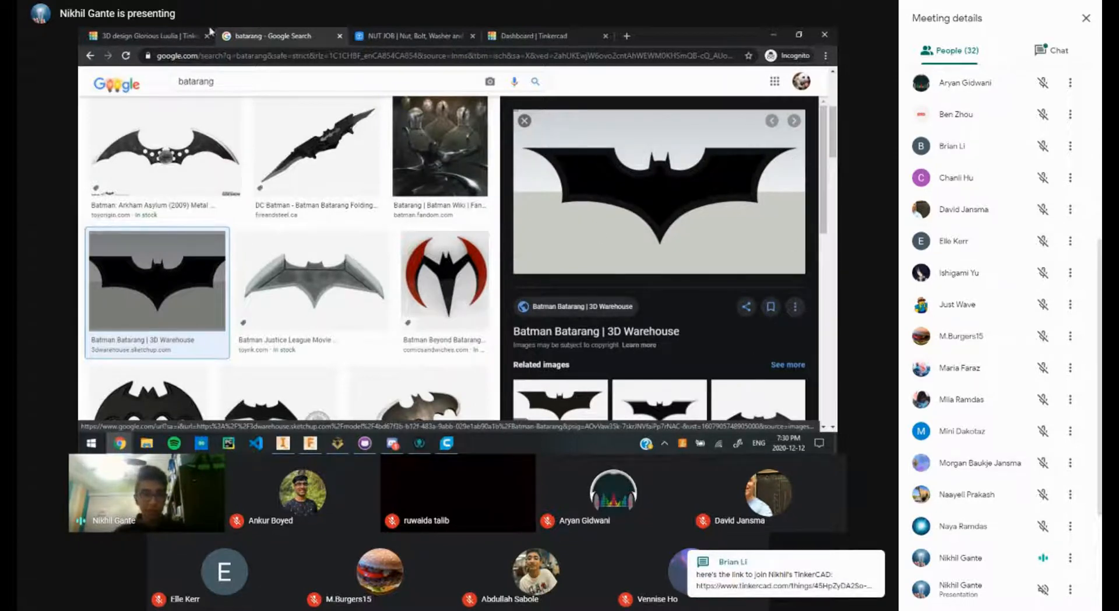
left_click(188, 33)
Step: Delete the black cylinder and place a red box enlarged to 81x60
left_click(317, 240)
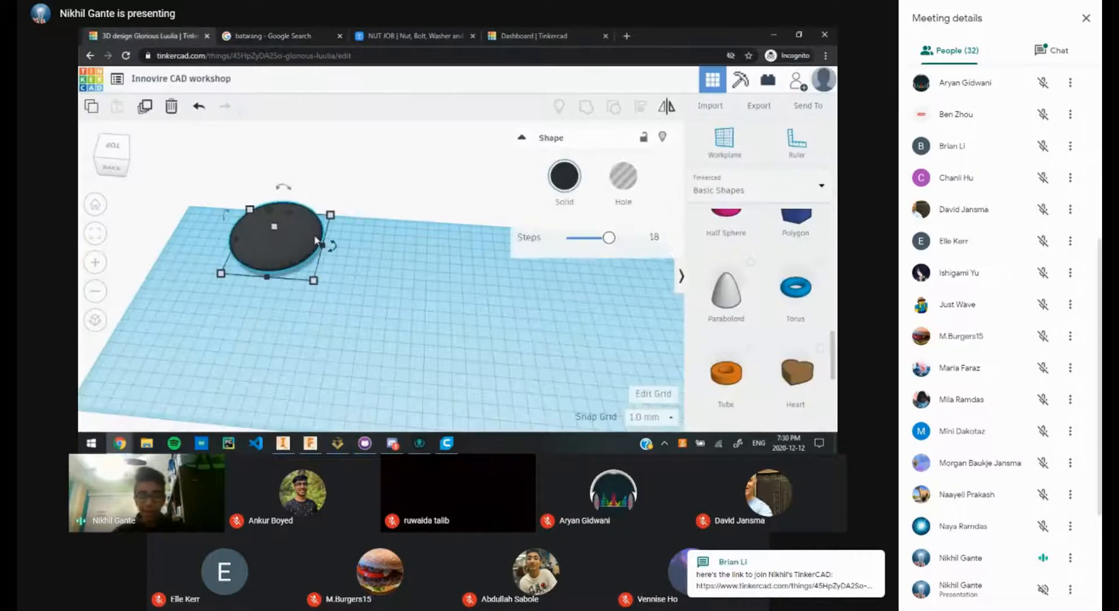
key("Delete")
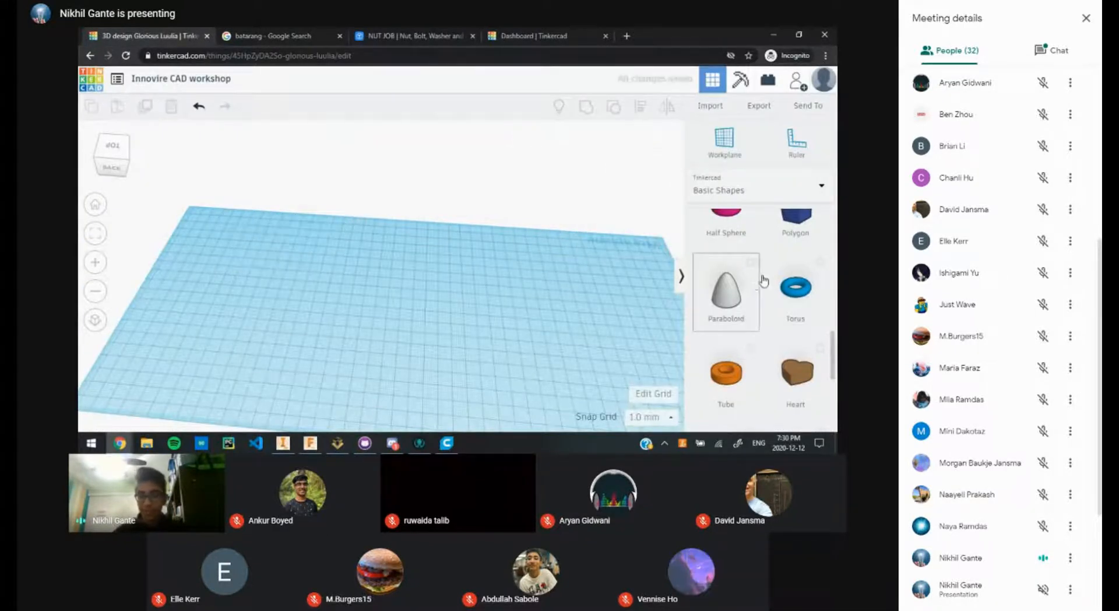
scroll(726, 303, "up", 8)
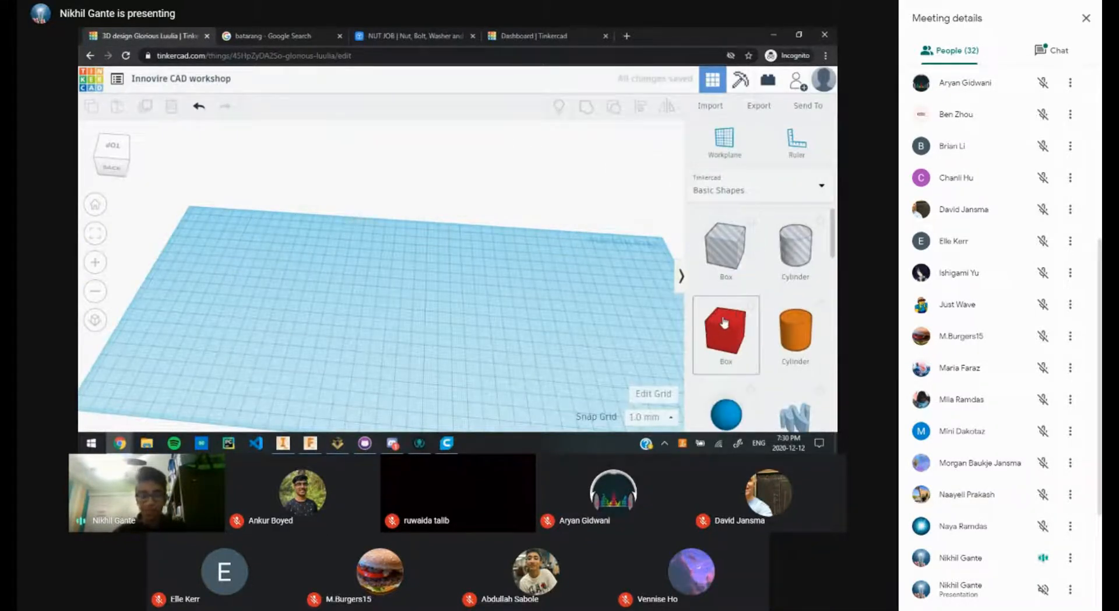
left_click_drag(724, 323, 512, 391)
left_click(540, 309)
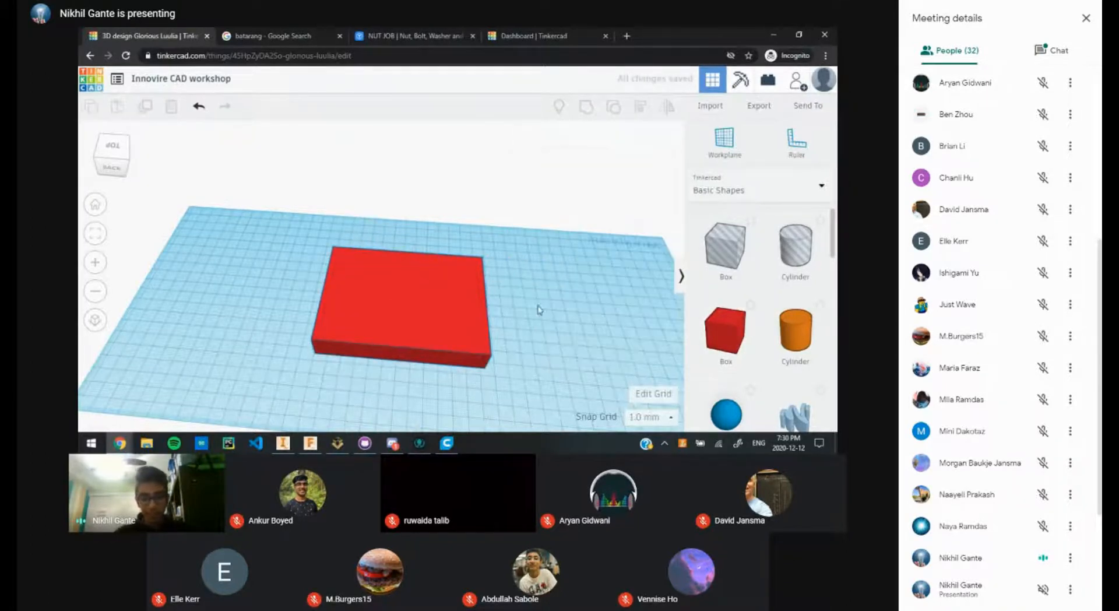
Step: Set the design aside and go through the Dashboard and NUT JOB tabs to the batarang image results
scroll(539, 310, "up", 2)
middle_click_drag(403, 251, 347, 193)
middle_click_drag(480, 244, 483, 292)
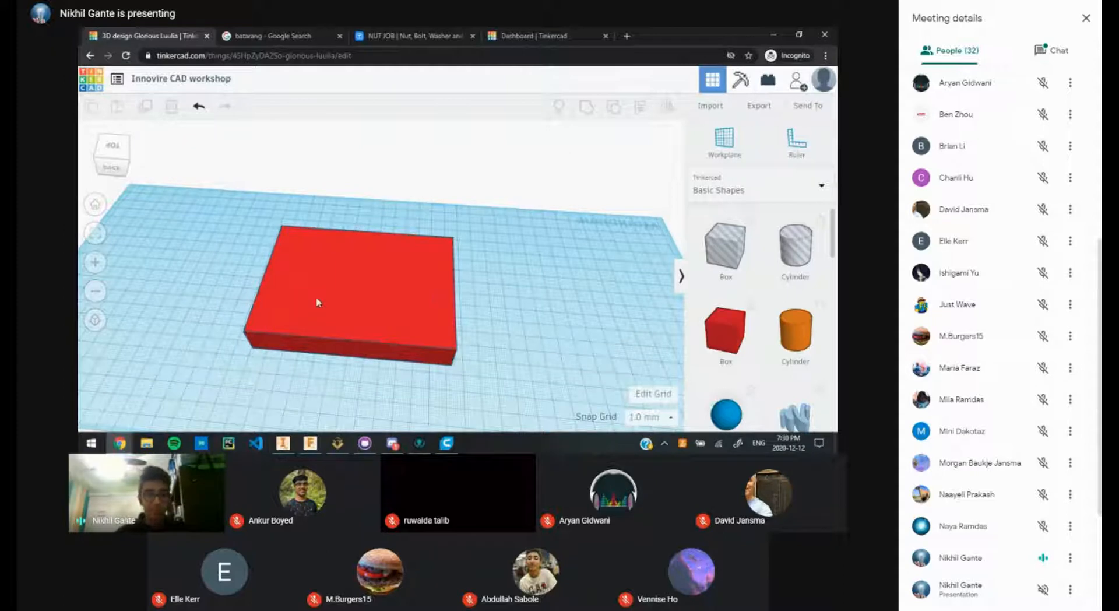
left_click(367, 293)
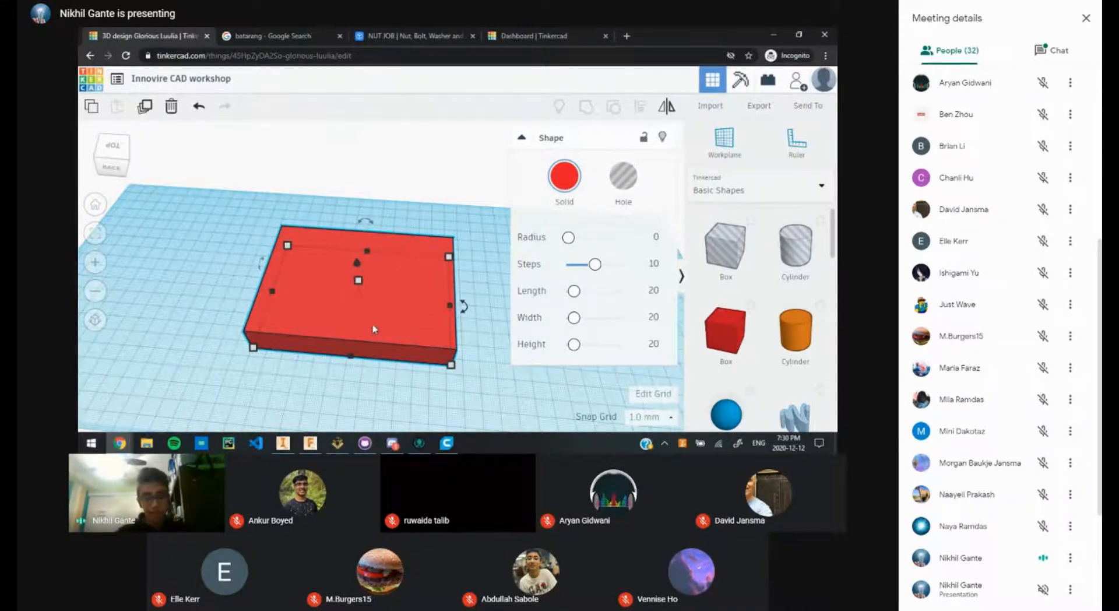
left_click(428, 168)
left_click(539, 34)
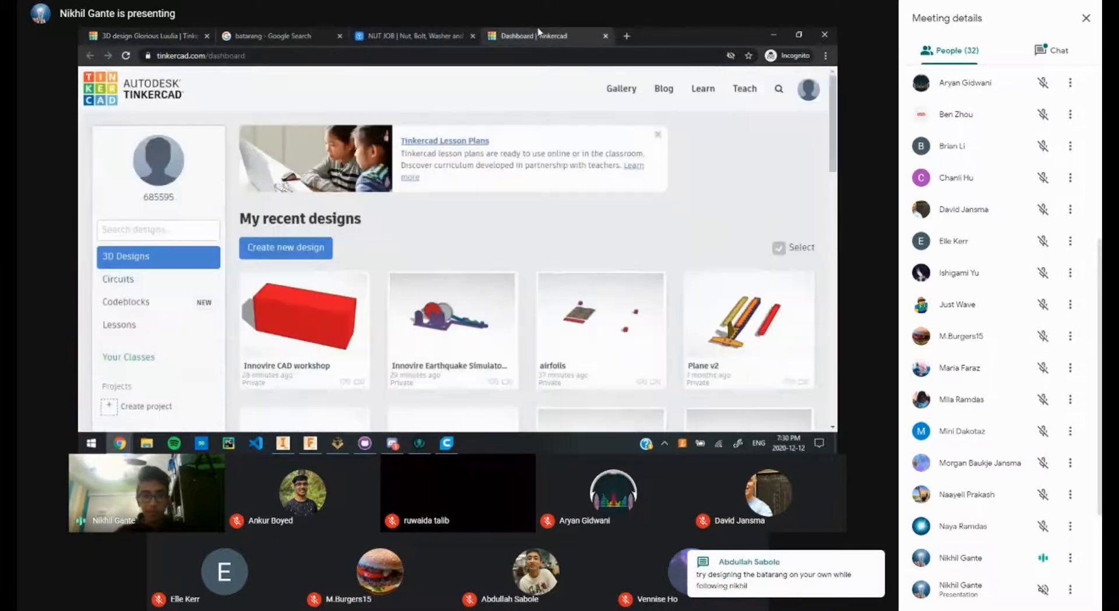
left_click(393, 34)
left_click(274, 36)
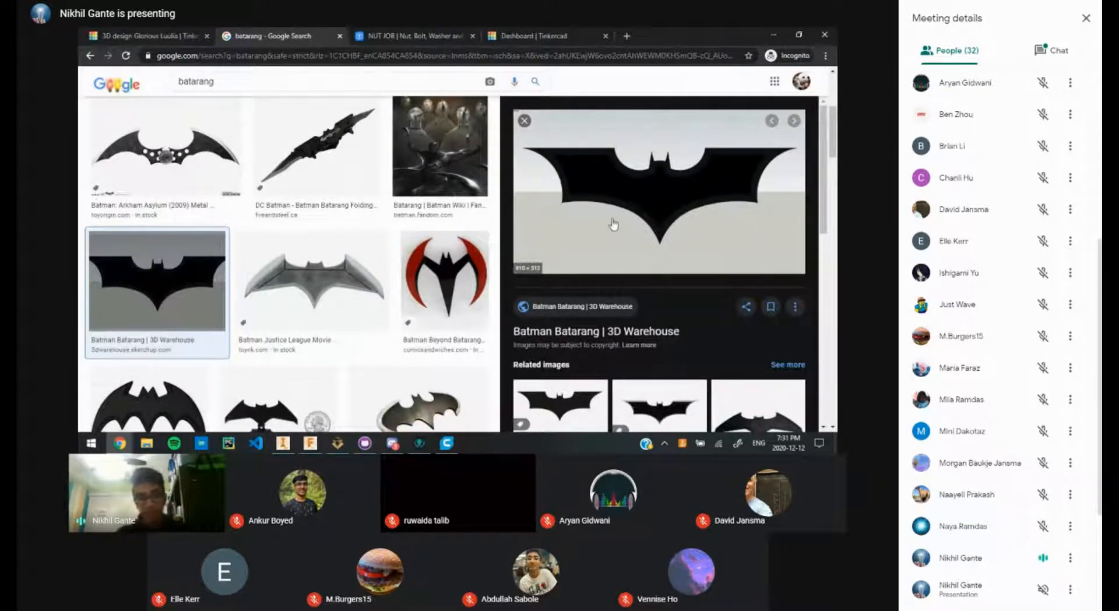
Step: Place an orange cylinder against the dark box's front edge, viewed near top-down
left_click(189, 32)
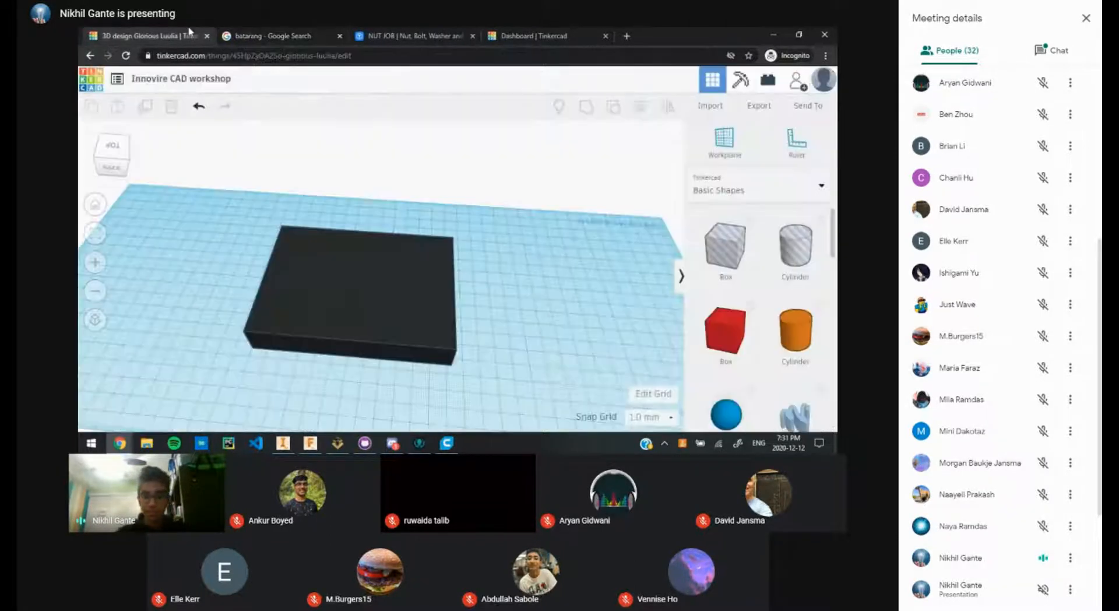
left_click_drag(796, 329, 299, 350)
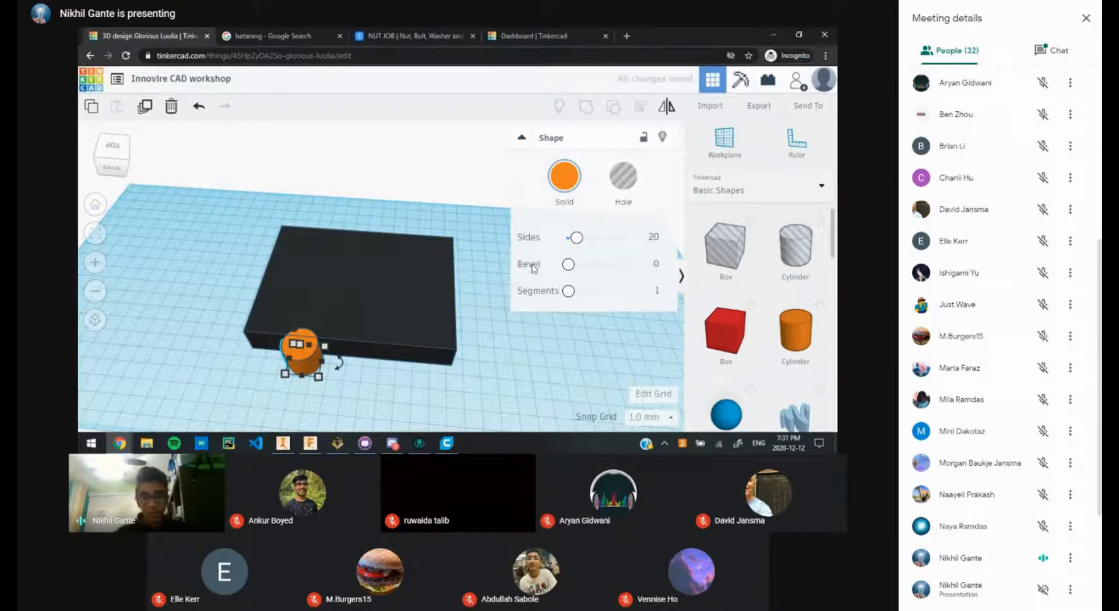
scroll(477, 287, "up", 1)
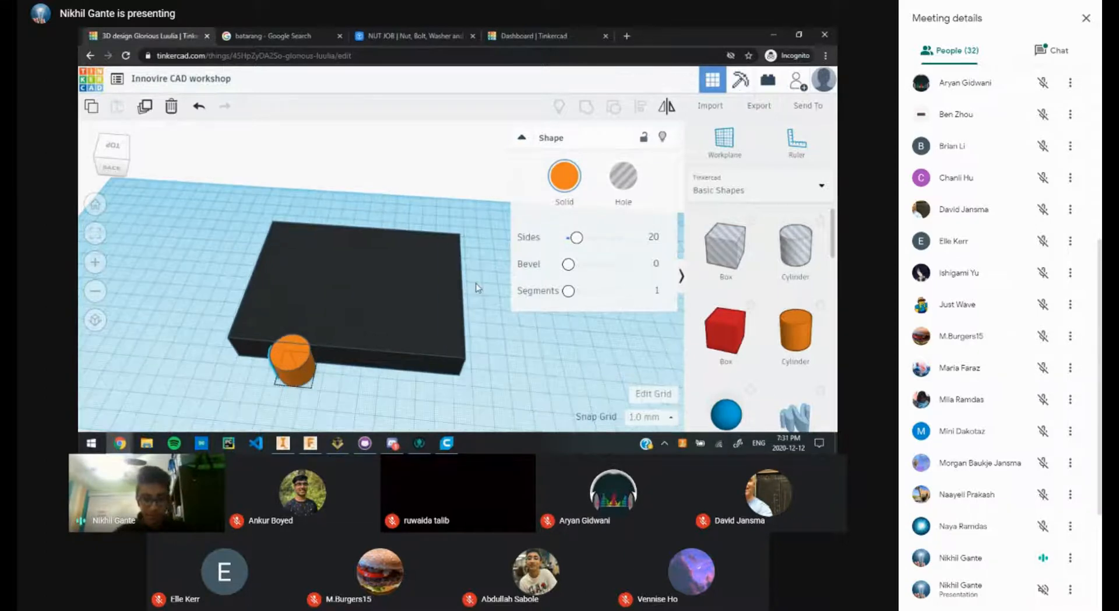
right_click_drag(477, 287, 585, 292)
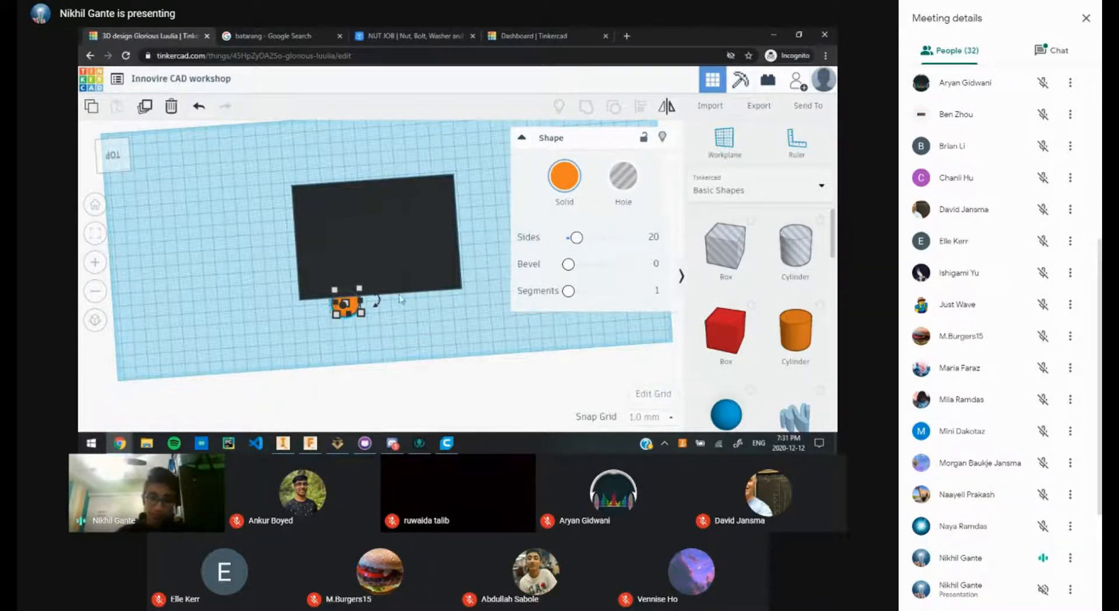
scroll(373, 303, "up", 3)
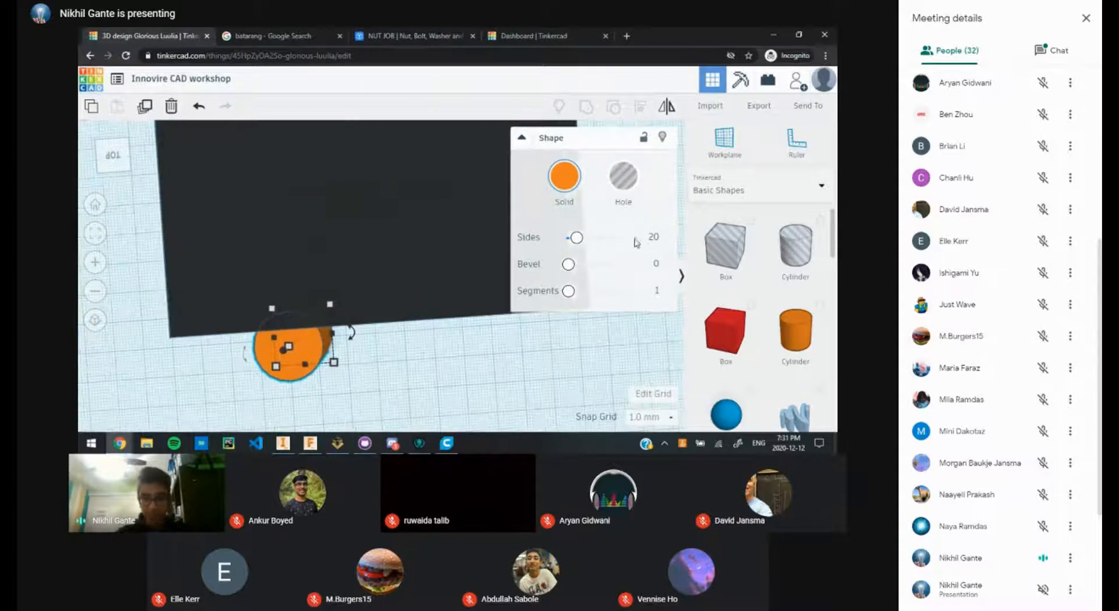
middle_click_drag(413, 375, 468, 342)
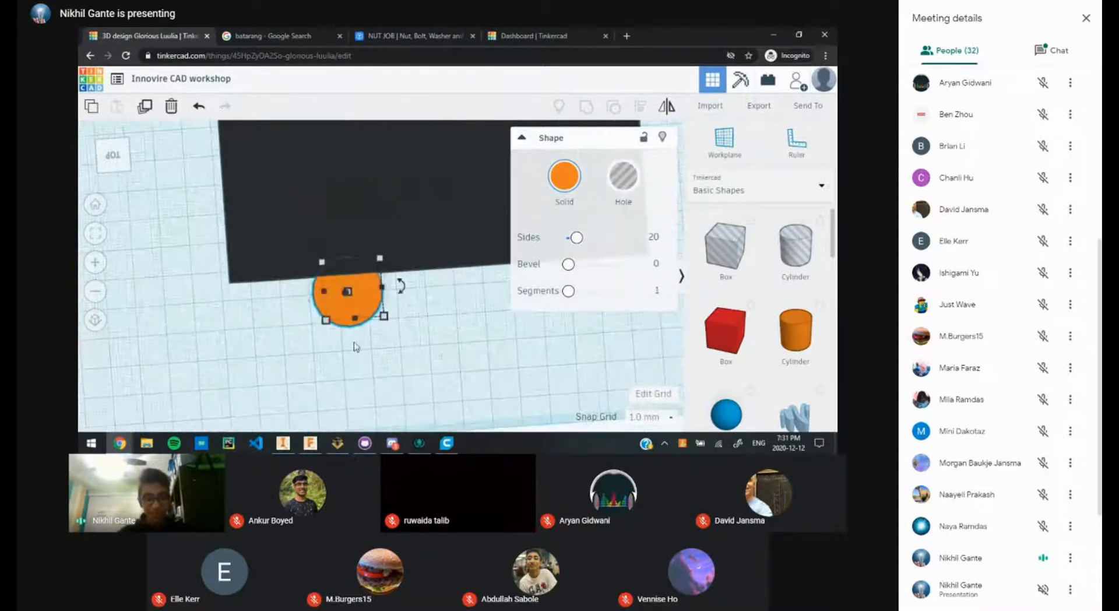
scroll(358, 258, "up", 3)
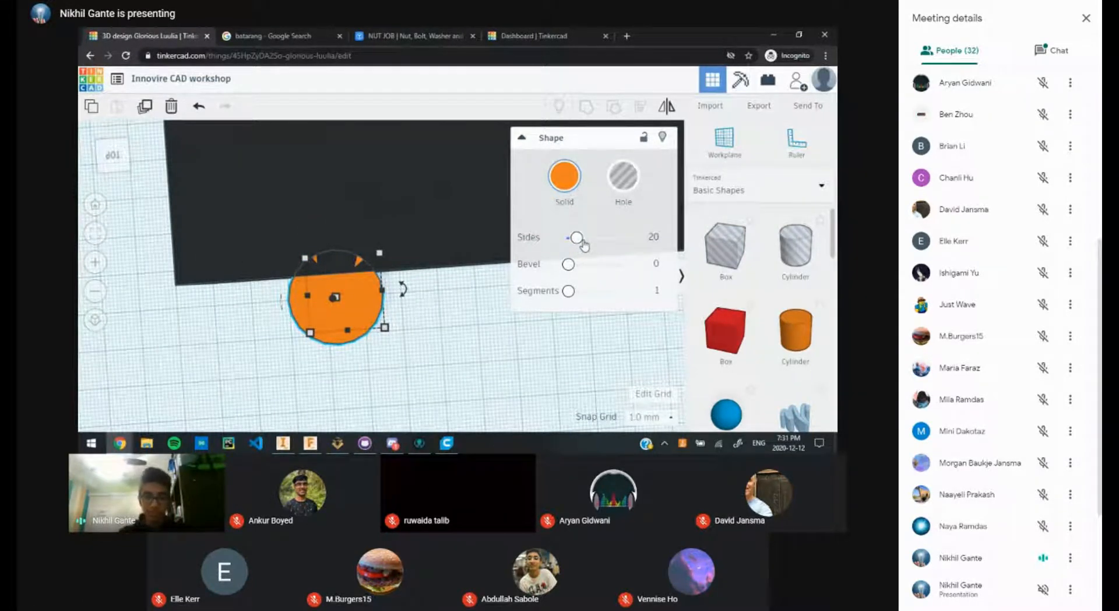
Step: Raise the cylinder's sides to 64 for a smooth outline
left_click_drag(582, 242, 653, 235)
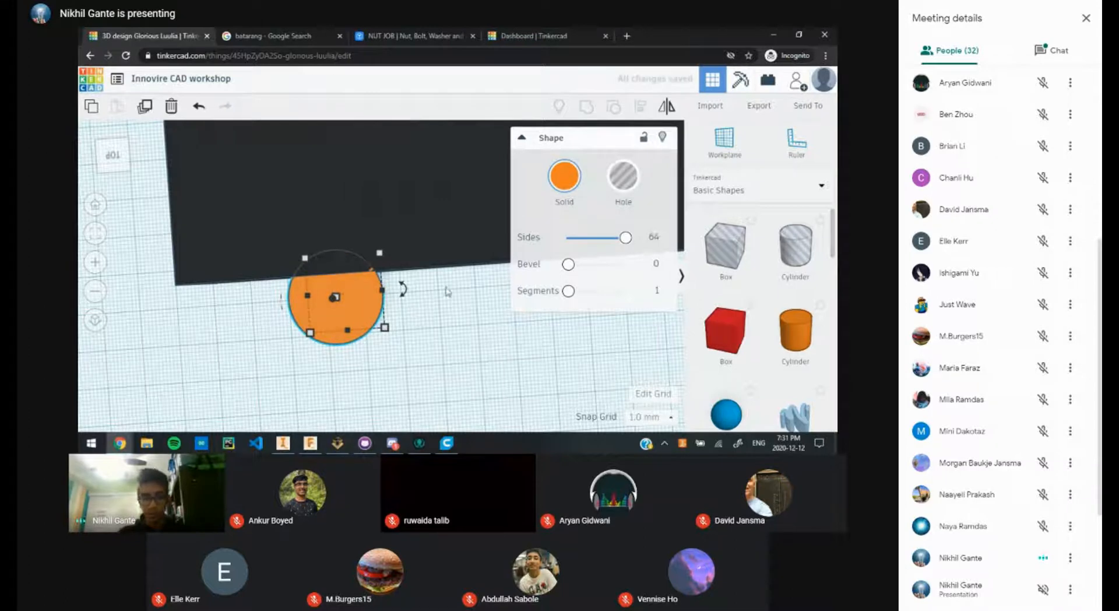
left_click(423, 318)
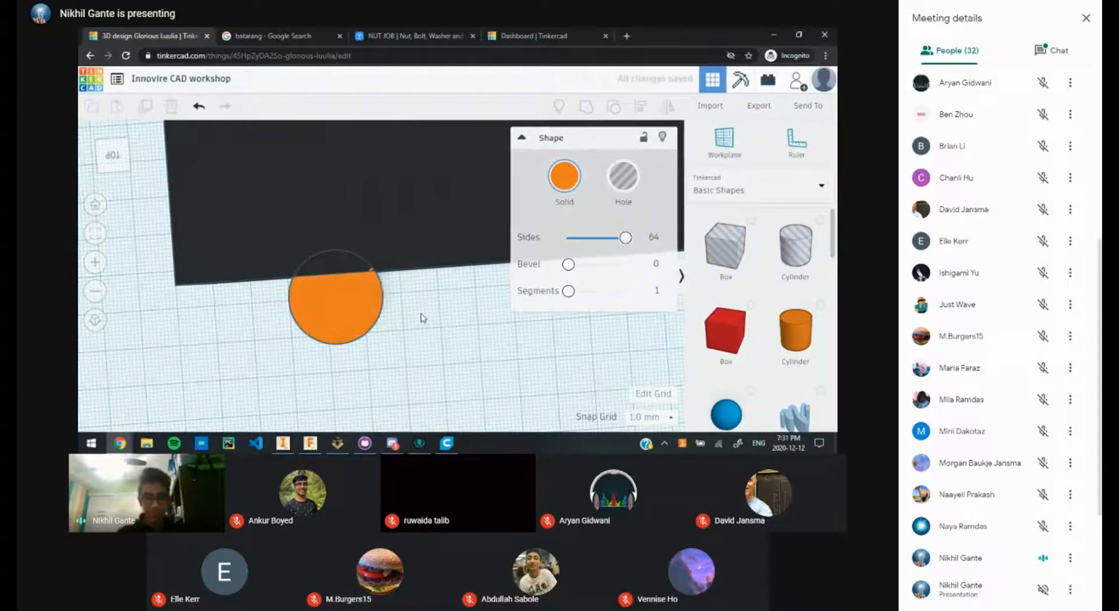
scroll(415, 340, "down", 3)
scroll(434, 310, "down", 5)
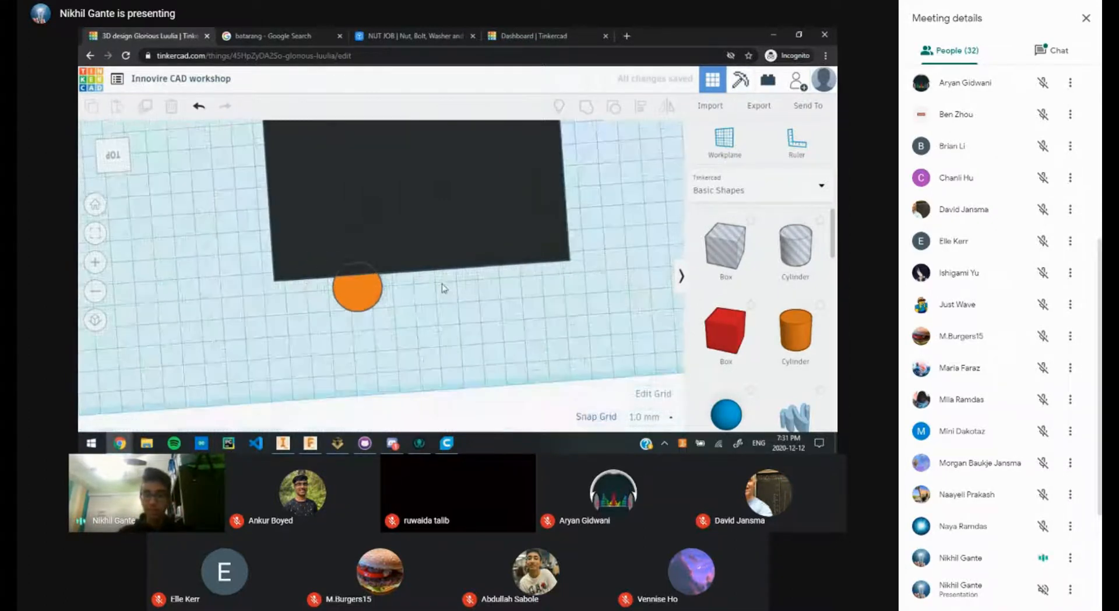
scroll(468, 326, "down", 3)
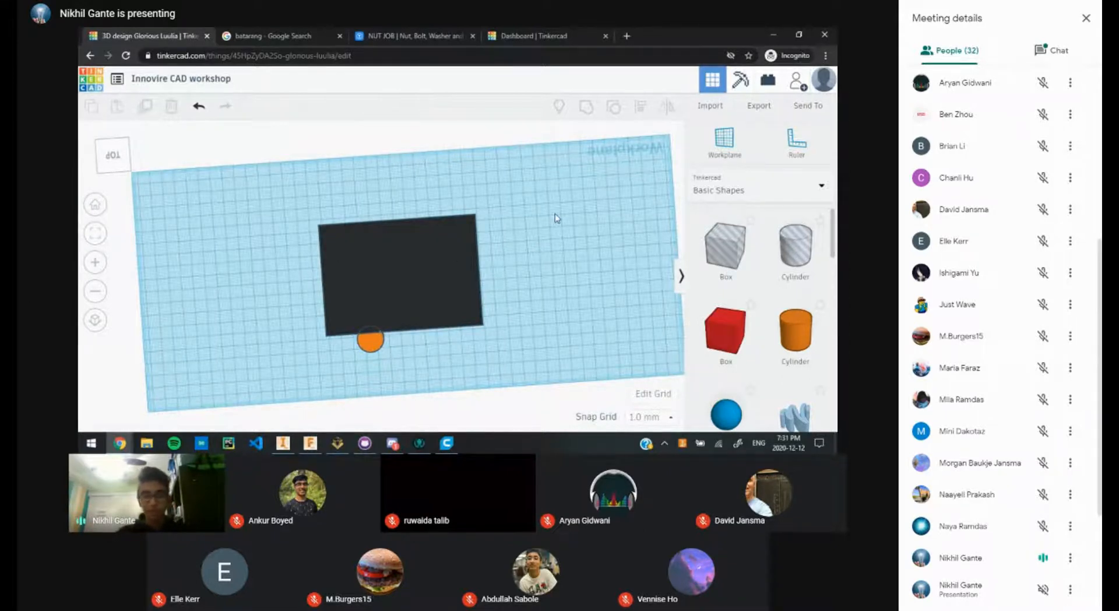
Step: Enlarge the orange cylinder, move it under the box's front edge, and make it a hole
scroll(471, 293, "down", 2)
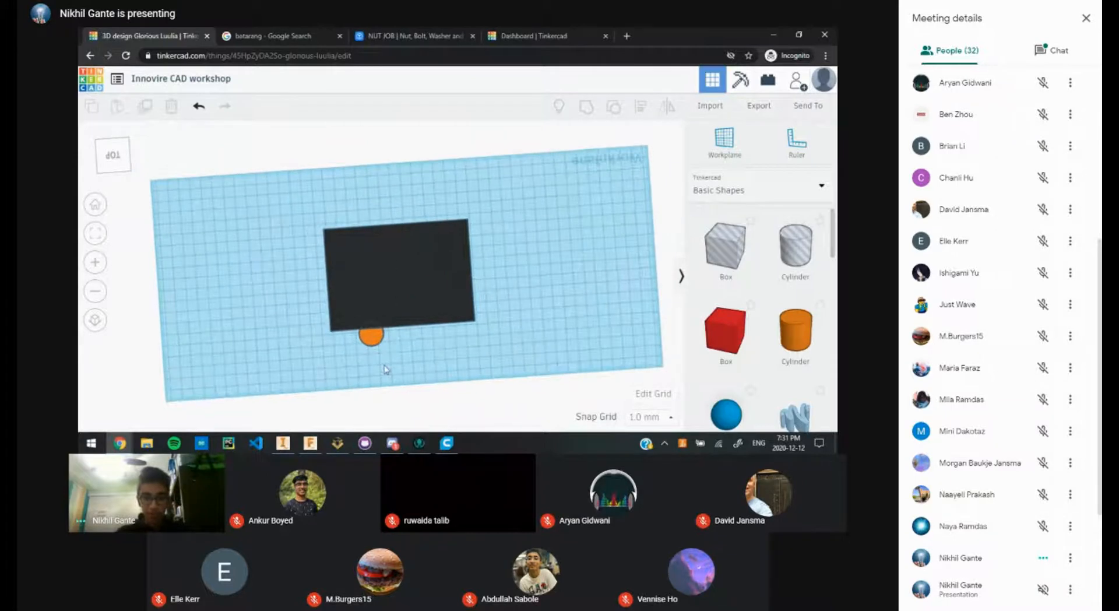
left_click(373, 343)
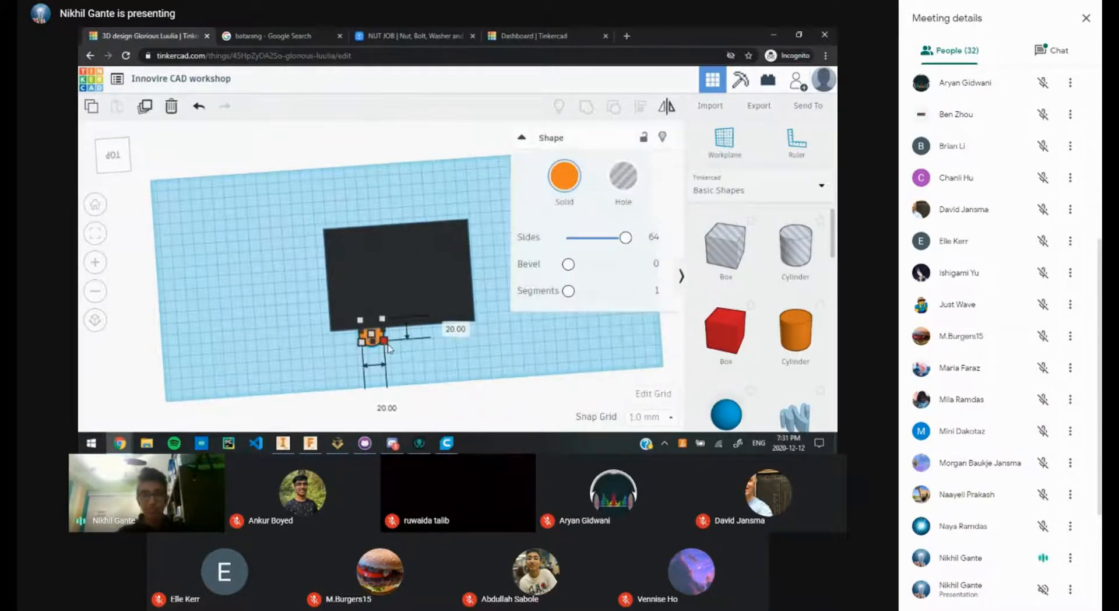
left_click_drag(388, 345, 437, 367)
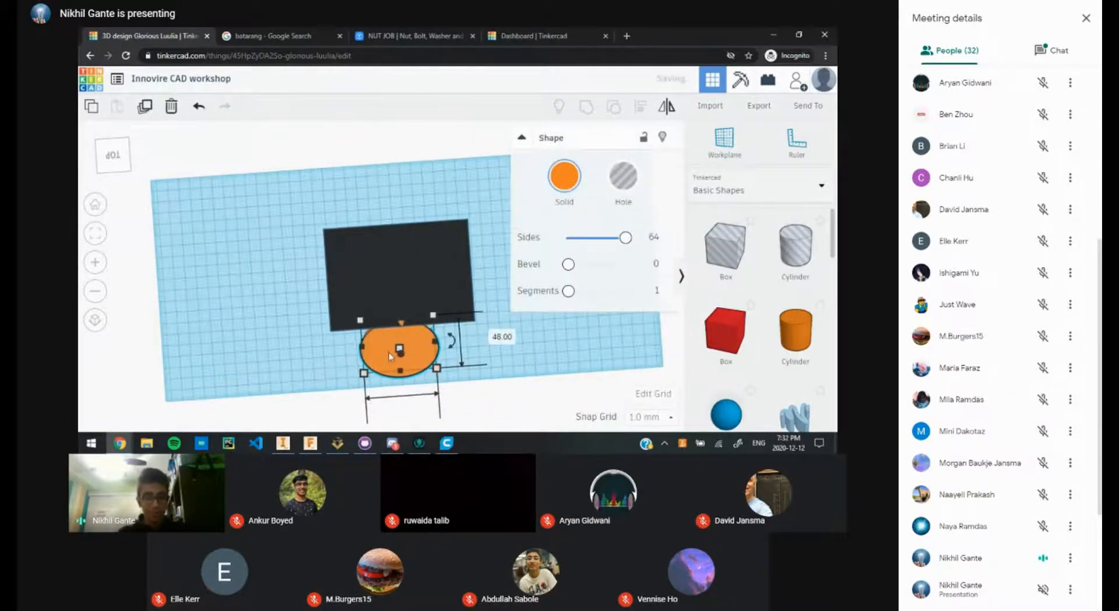
left_click(529, 350)
left_click_drag(385, 334, 362, 299)
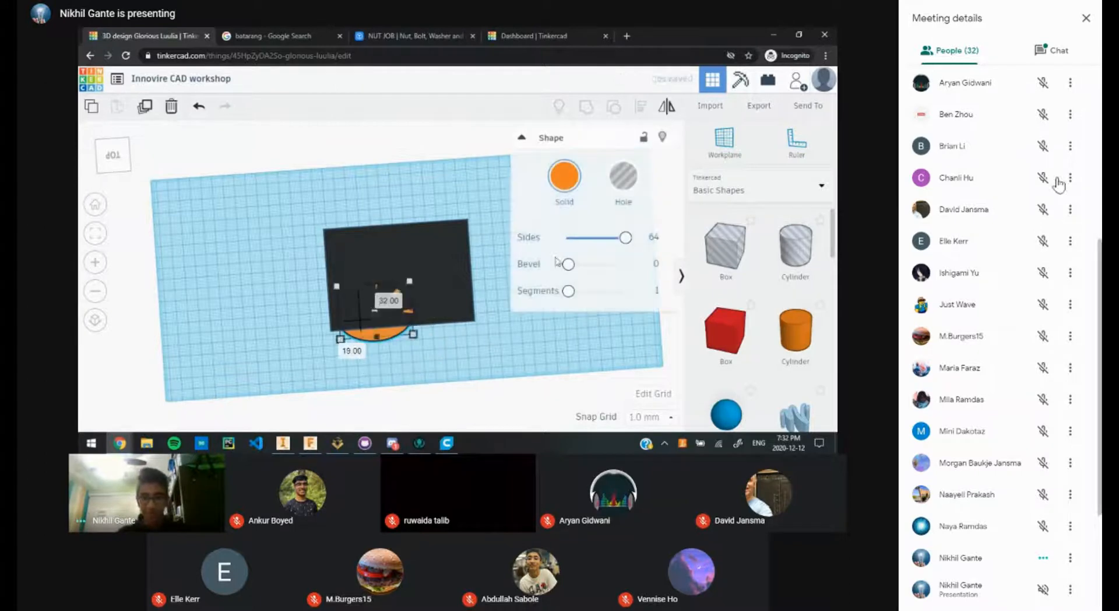
left_click(1041, 50)
Step: Open the meeting chat and return to the batarang image results
left_click(618, 187)
scroll(434, 318, "up", 4)
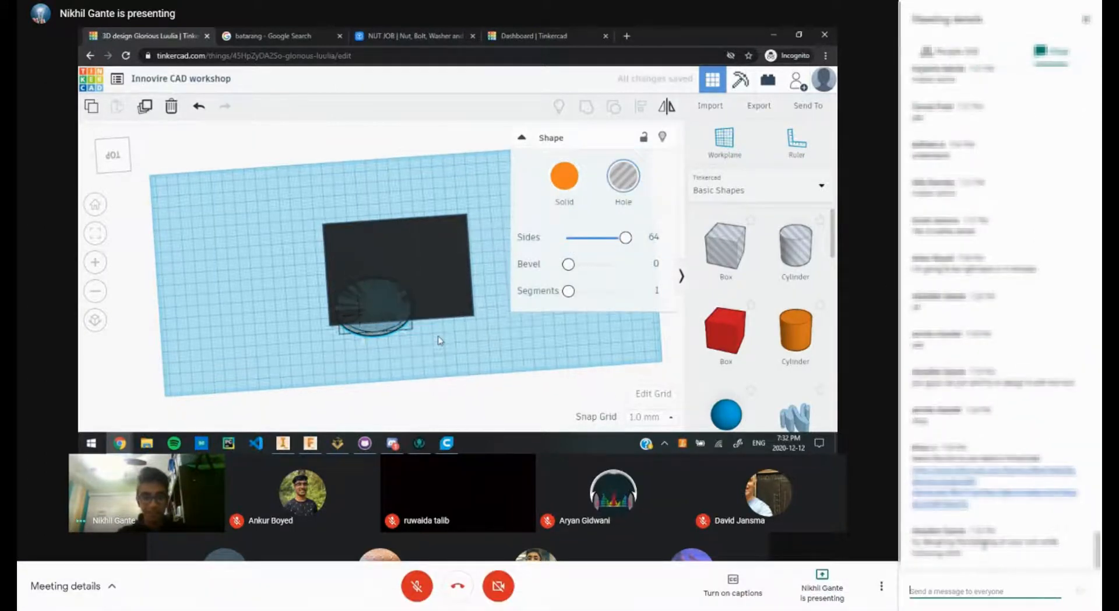
scroll(392, 296, "up", 1)
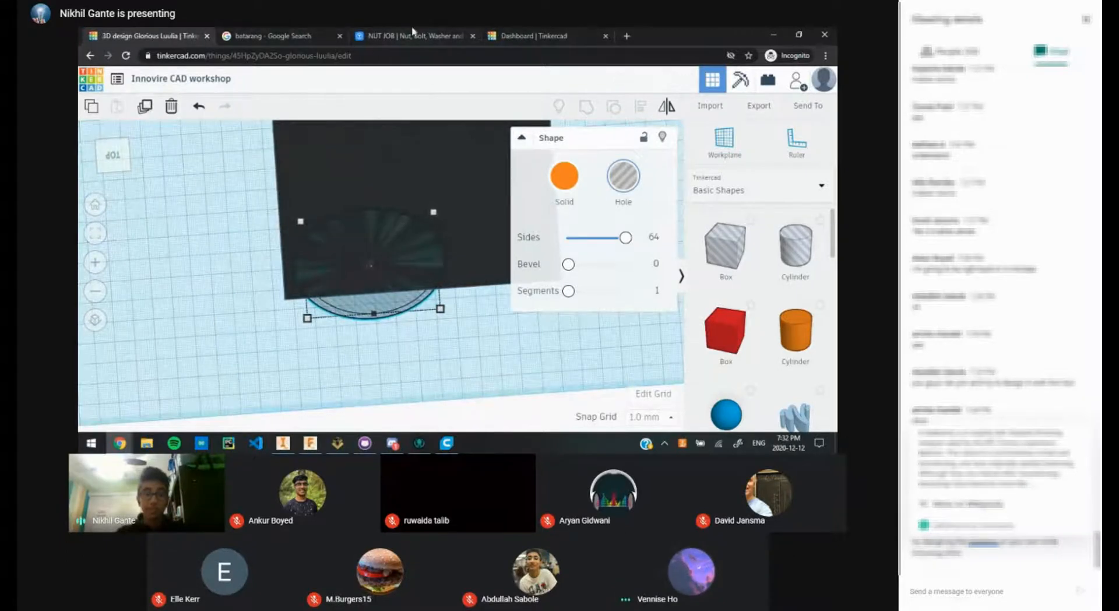
left_click(301, 35)
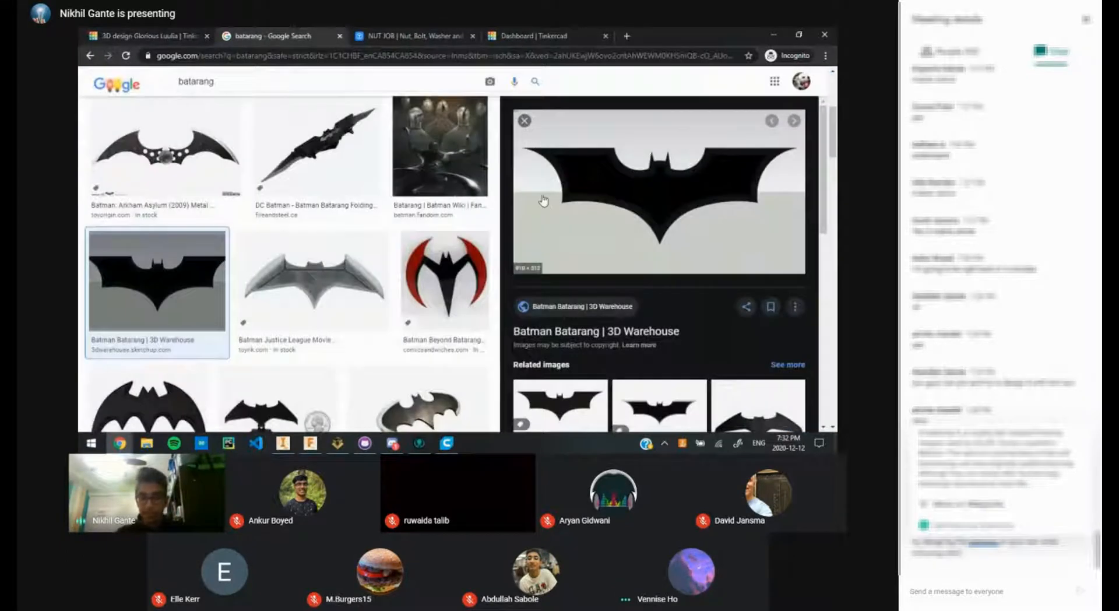
Step: Set the hole cylinder's height to 30 and widen it to 129 by 99
left_click(165, 35)
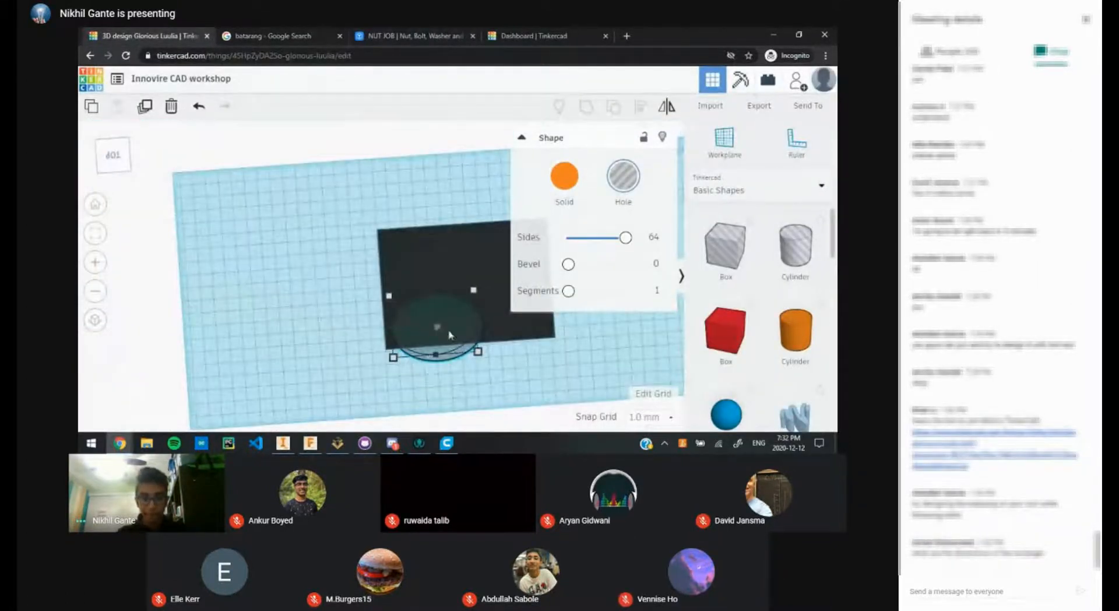
mouse_move(445, 331)
left_mouse_down()
mouse_move(379, 297)
mouse_move(454, 337)
left_mouse_up()
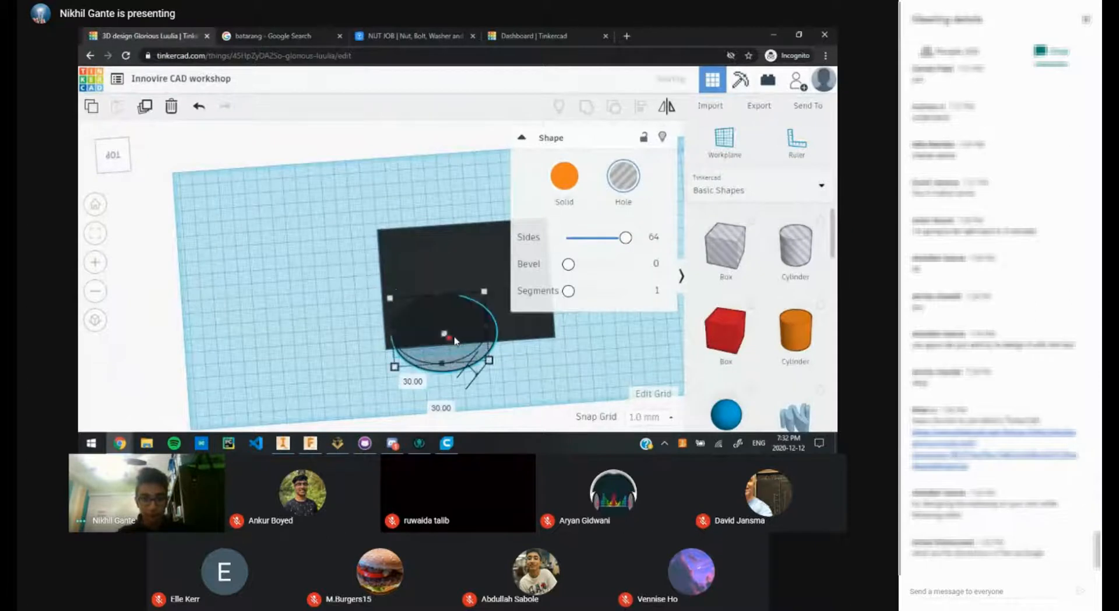
middle_click_drag(473, 356, 464, 322)
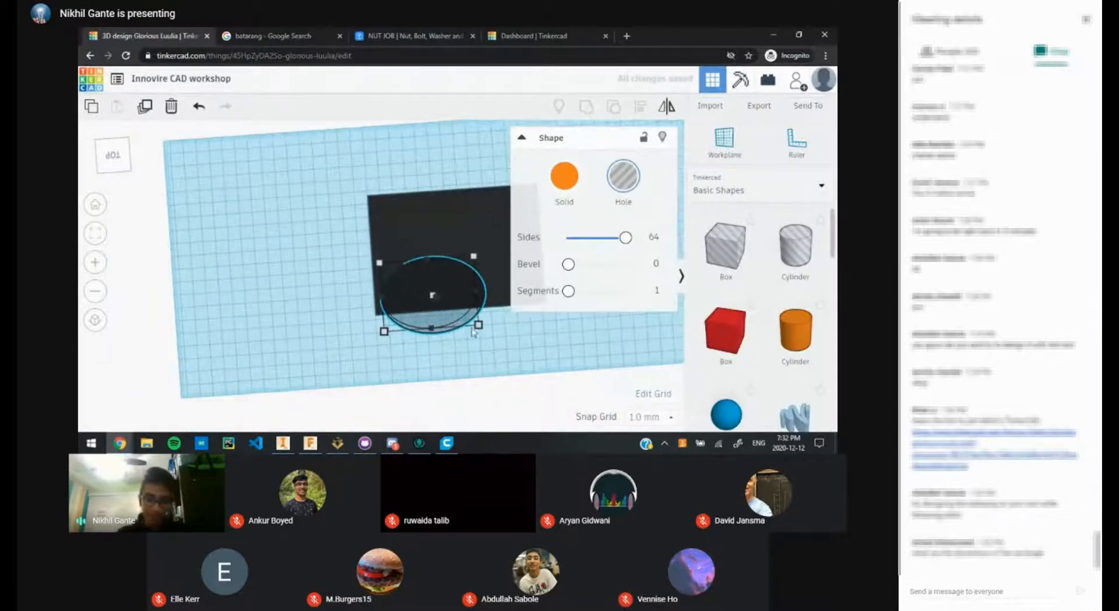
mouse_move(478, 325)
left_mouse_down()
mouse_move(422, 282)
mouse_move(474, 337)
left_mouse_up()
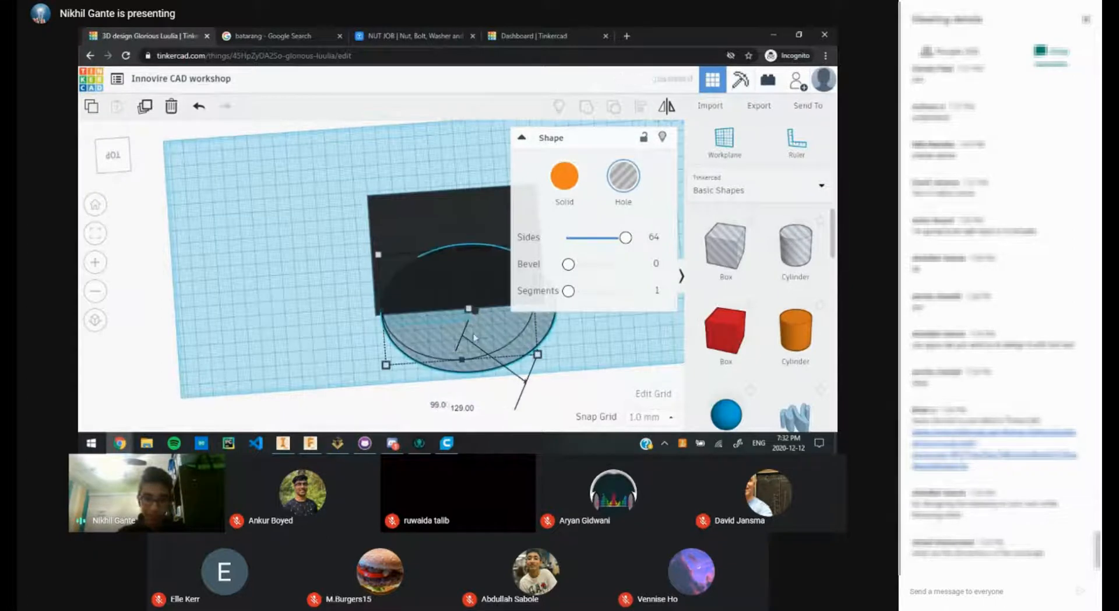
left_click(290, 275)
Step: Raise the hole cylinder to 162 above the workplane, then undo the lift
right_click_drag(375, 322, 351, 202)
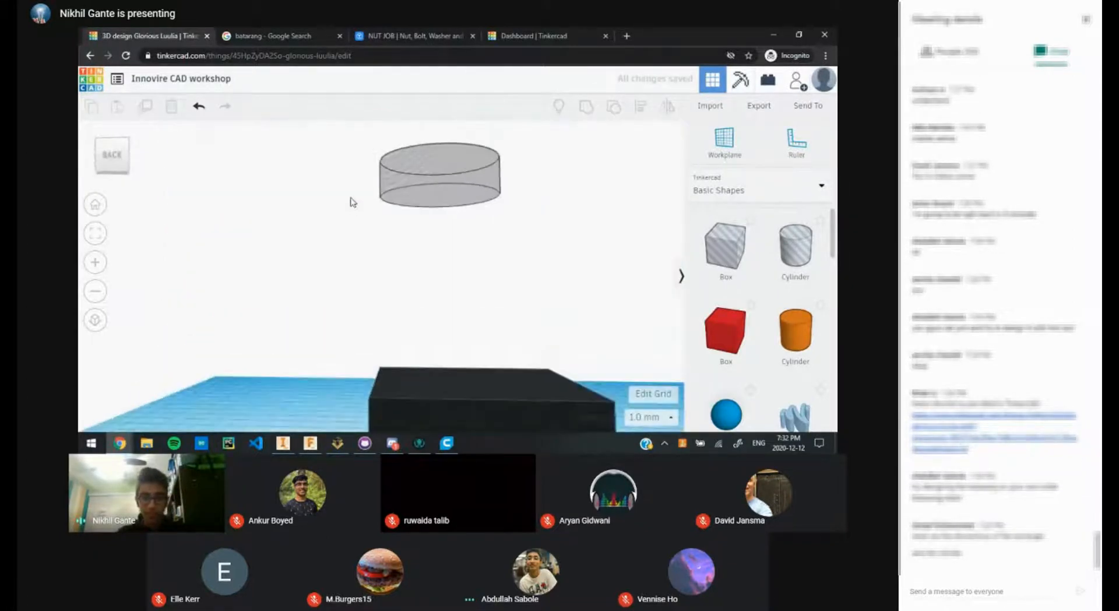
left_click(432, 178)
scroll(411, 290, "down", 5)
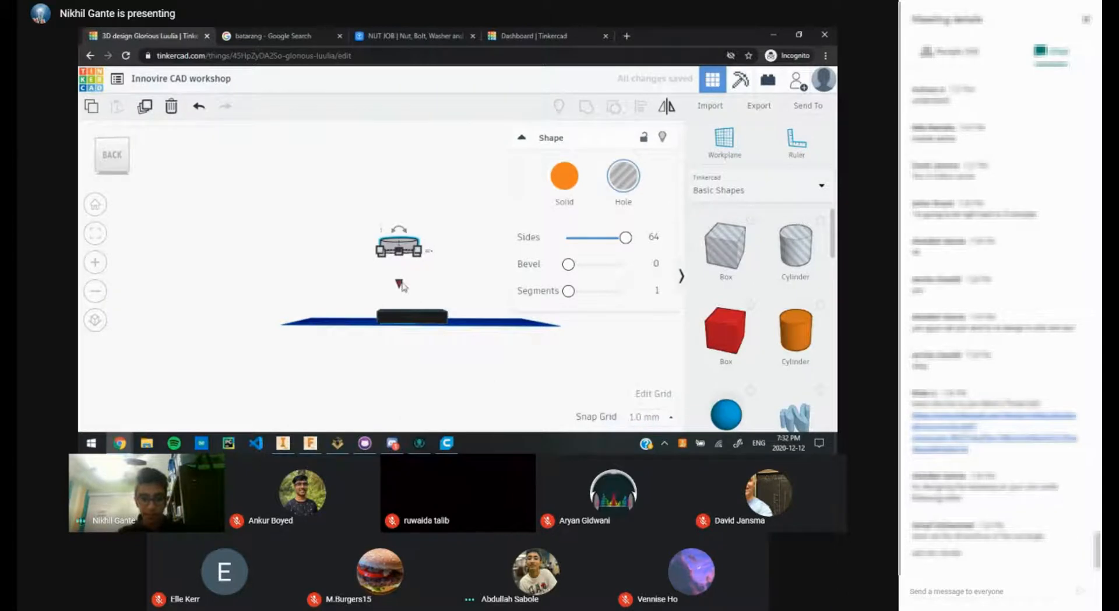
mouse_move(402, 286)
left_mouse_down()
mouse_move(398, 344)
mouse_move(399, 266)
left_mouse_up()
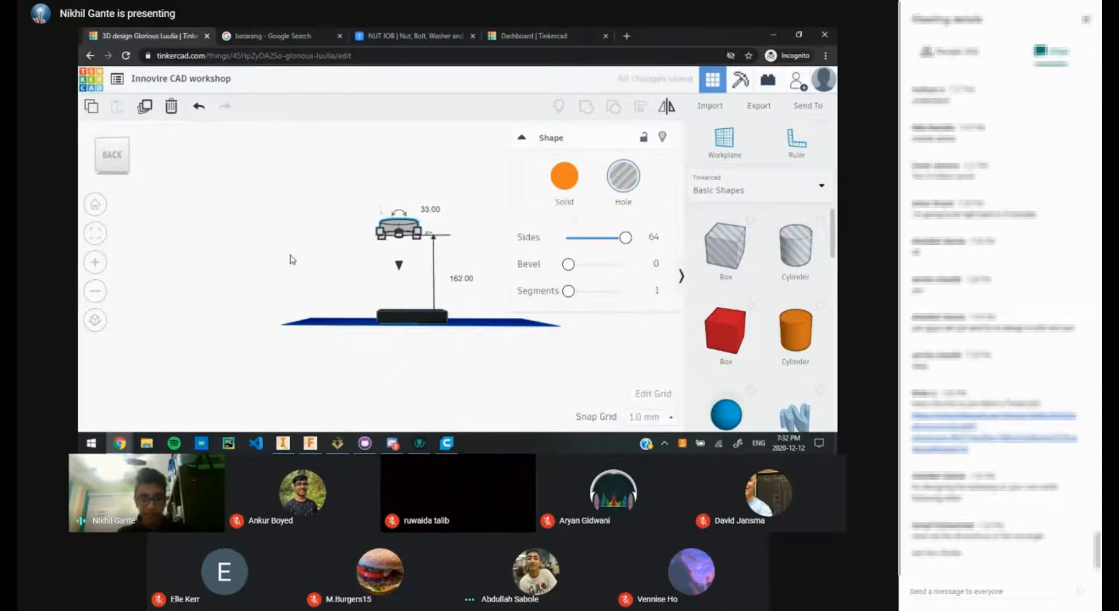
key("ctrl+z")
key("ctrl+z")
key("ctrl+z")
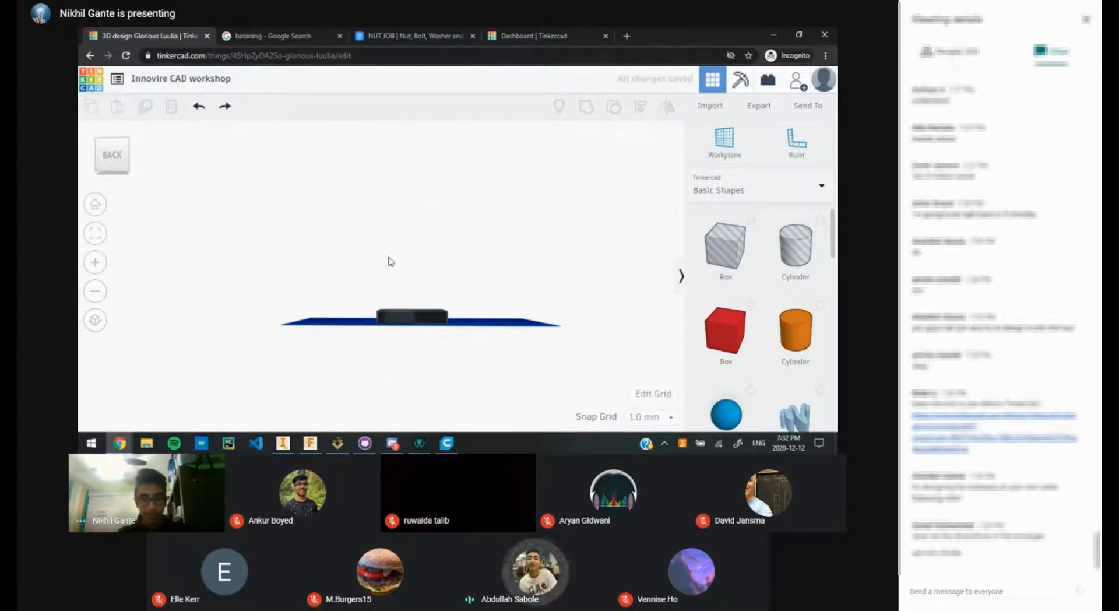
Step: Select the black box and check the batarang and NUT JOB reference tabs
right_click_drag(391, 261, 408, 317)
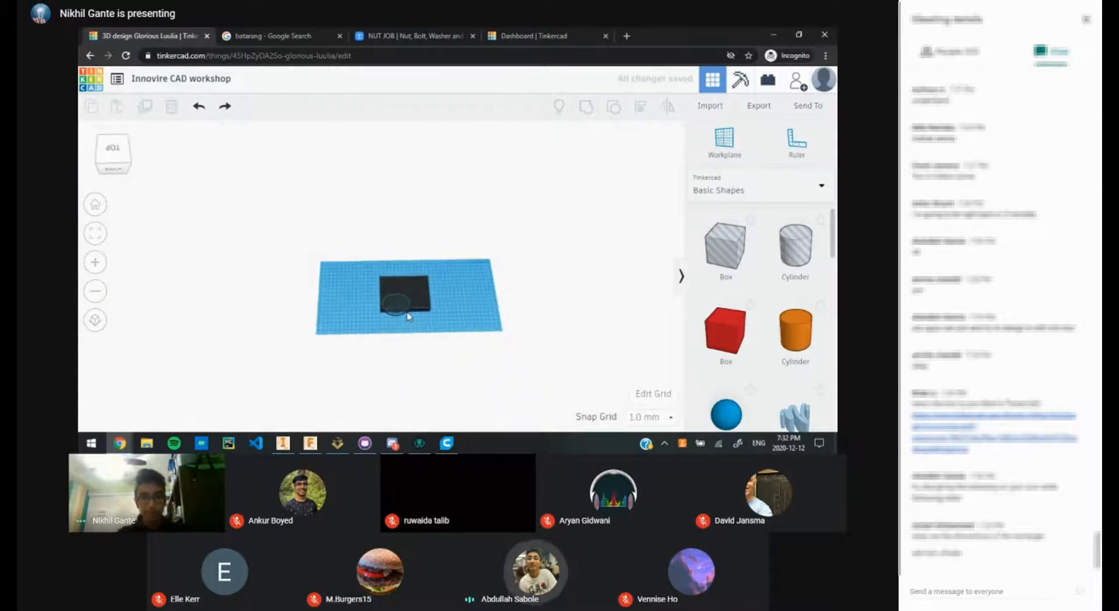
scroll(408, 316, "up", 3)
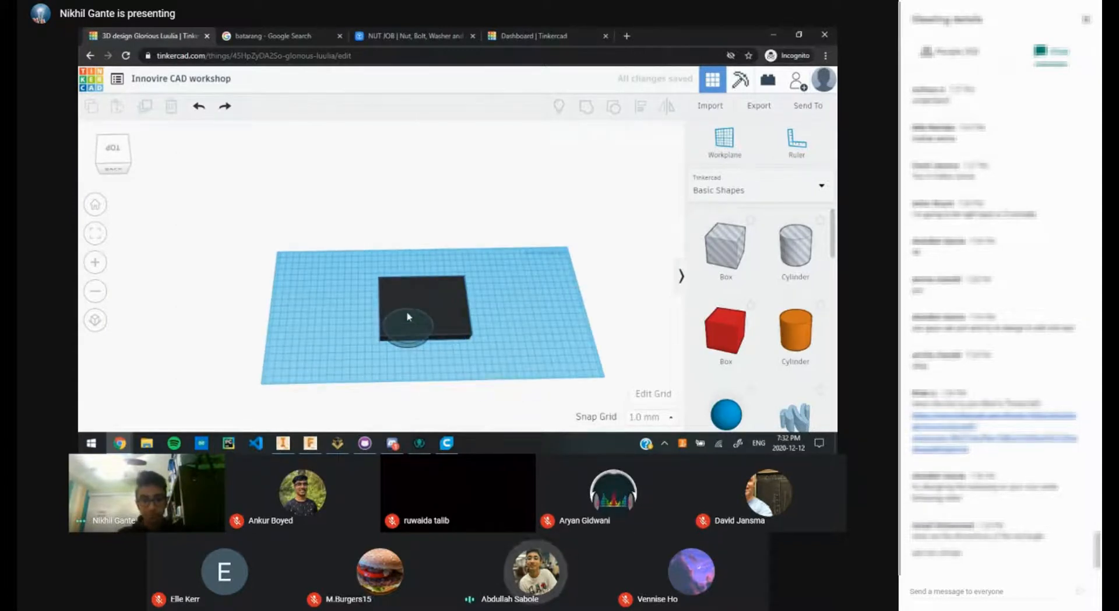
left_click(437, 297)
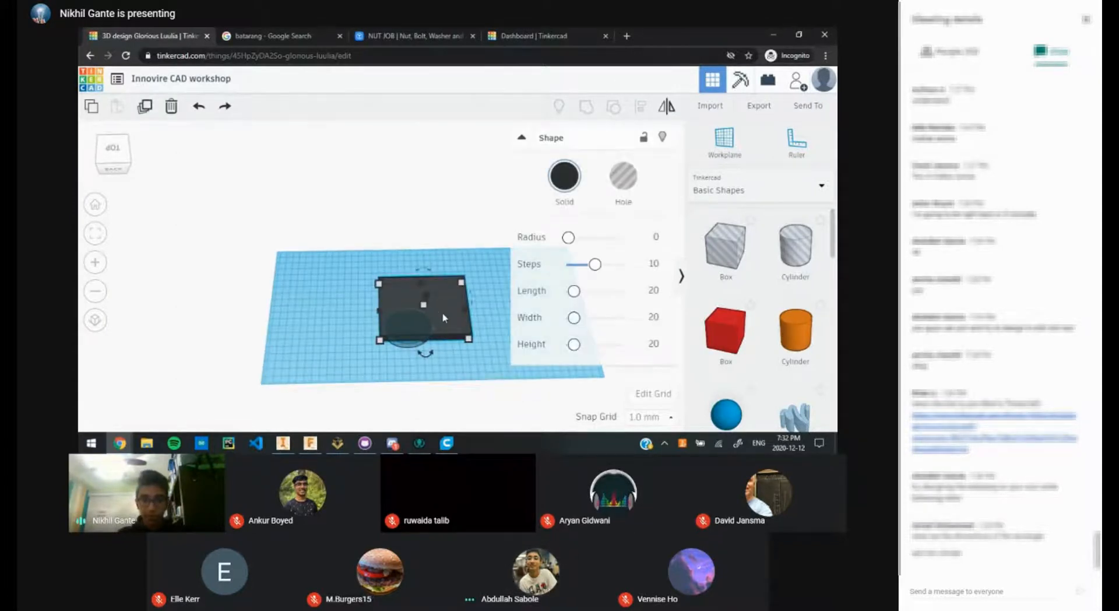
middle_click_drag(281, 299, 224, 315)
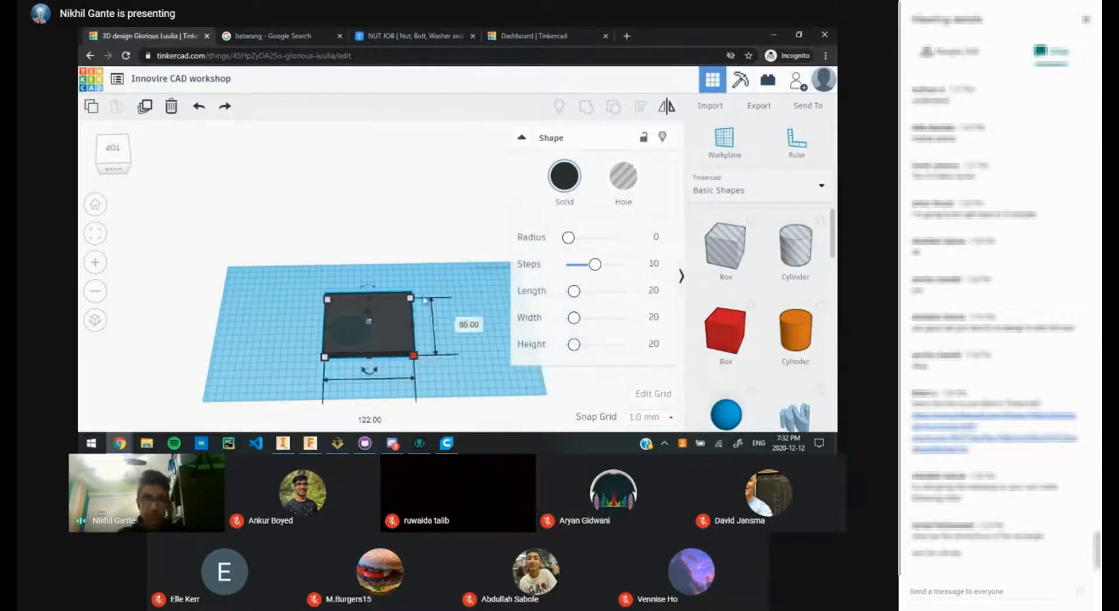
left_click(286, 35)
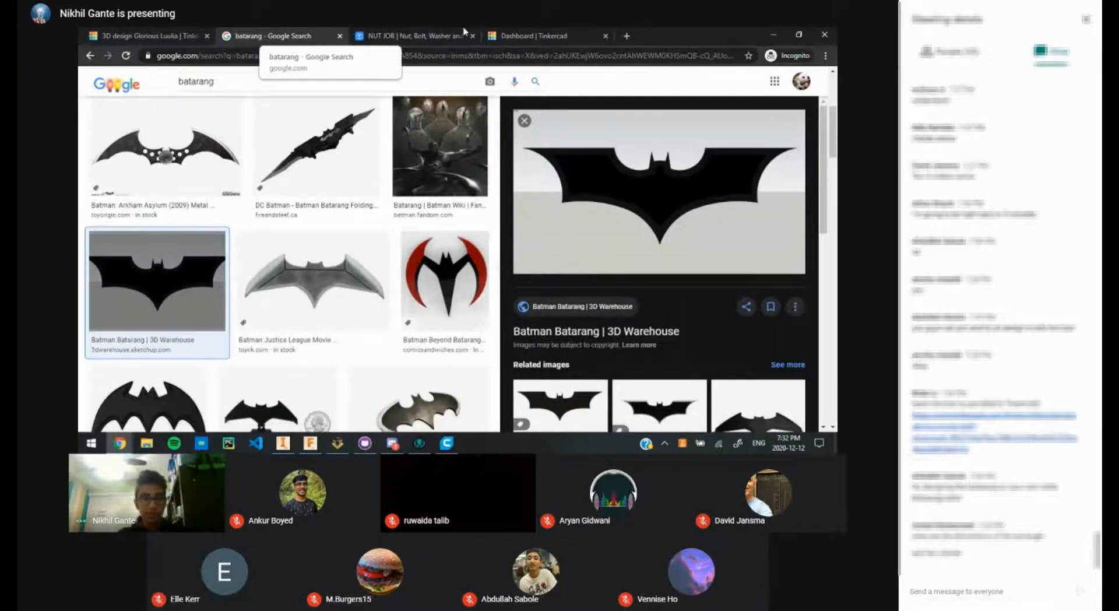
left_click(403, 34)
left_click(153, 36)
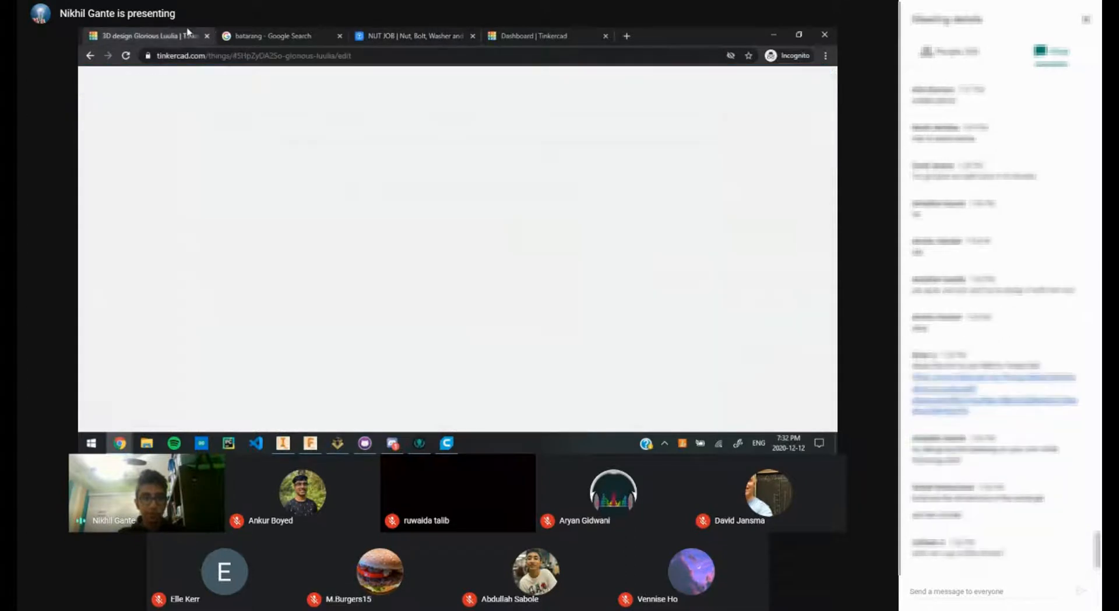
left_click(288, 34)
left_click(157, 35)
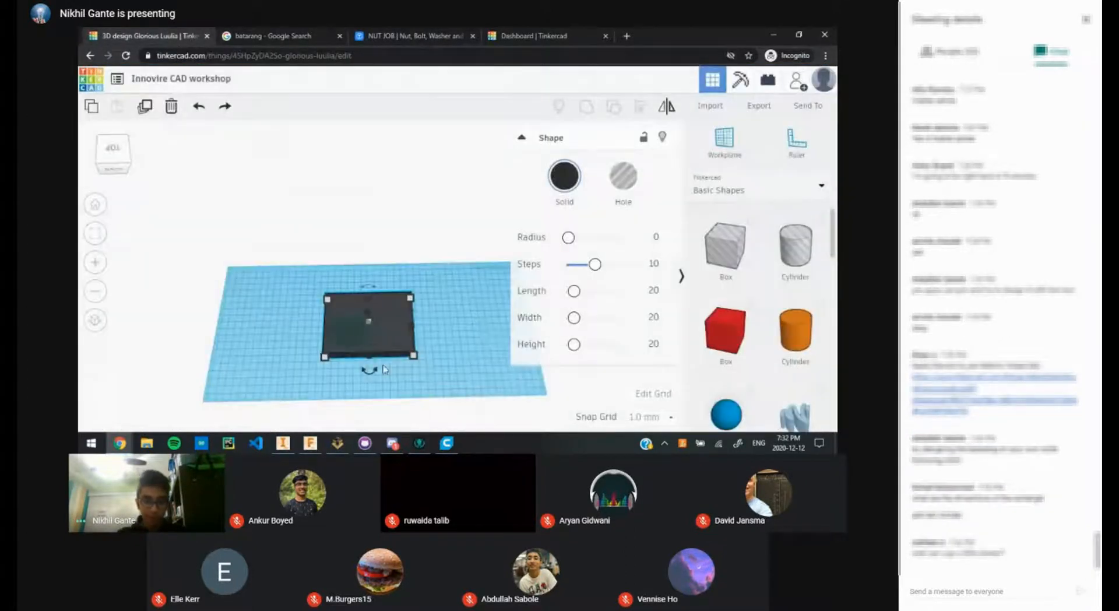
Step: Resize the black box to 40 deep and 86 wide
left_click(469, 323)
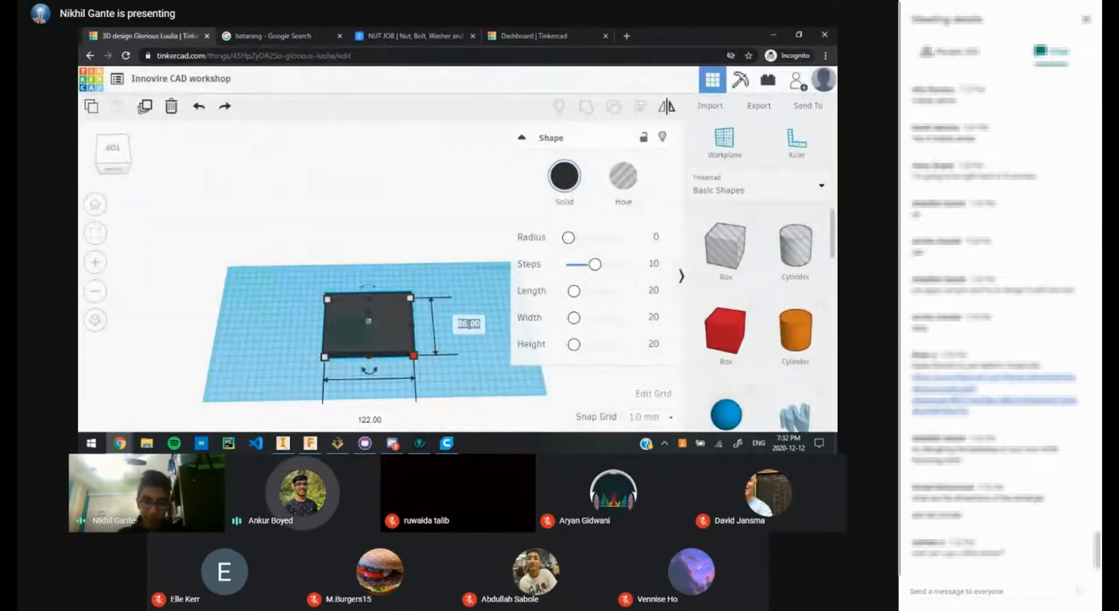
type("40")
key("BackSpace")
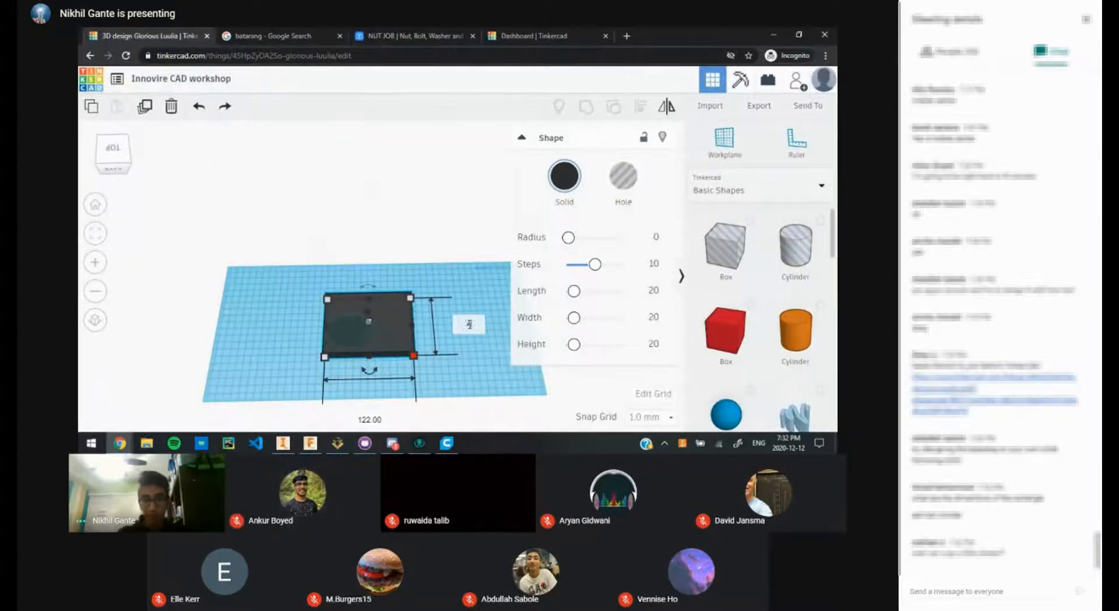
key("Return")
scroll(470, 324, "up", 4)
scroll(378, 412, "down", 1)
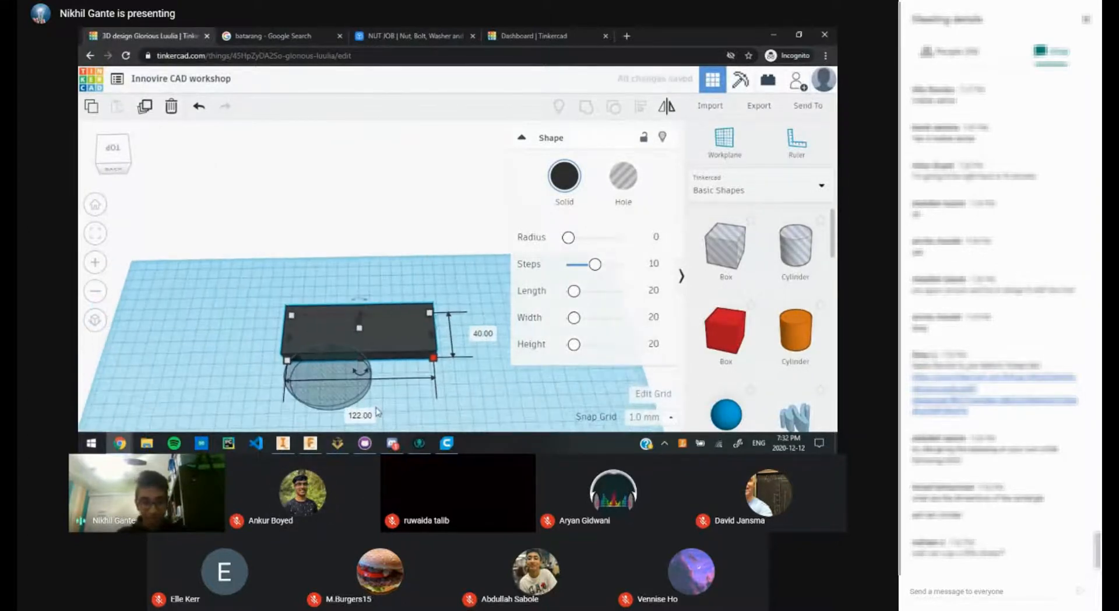
scroll(379, 406, "down", 2)
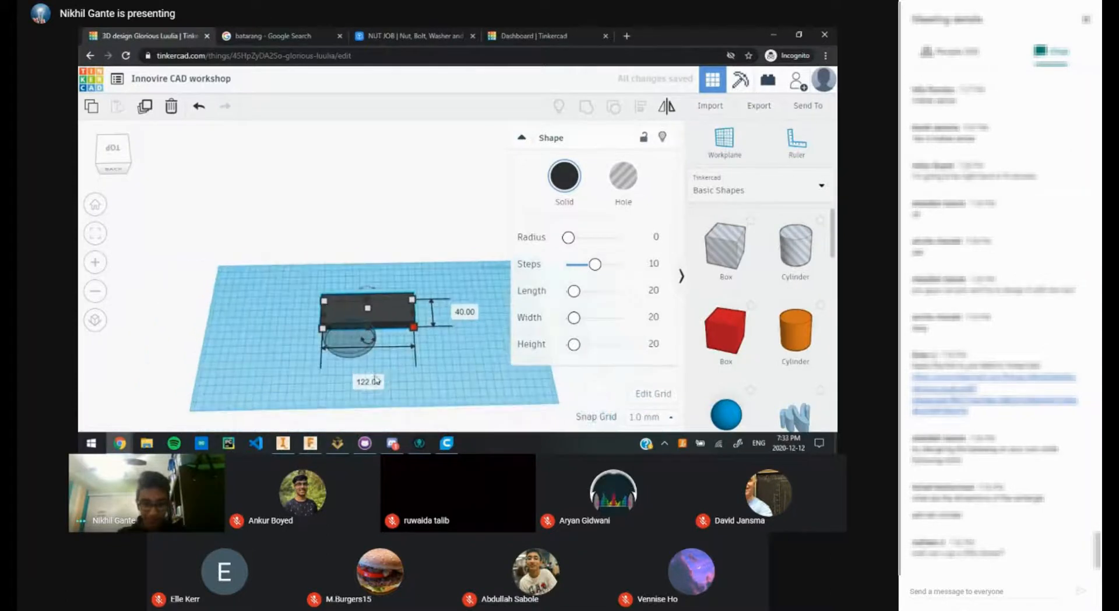
left_click(368, 381)
type("86")
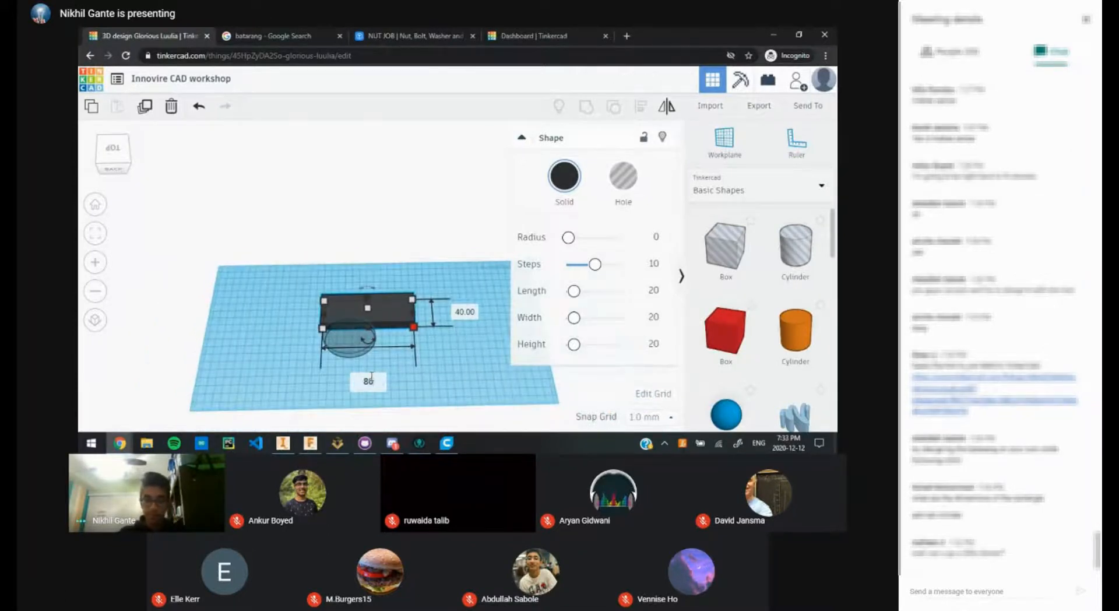
key("Return")
left_click(416, 364)
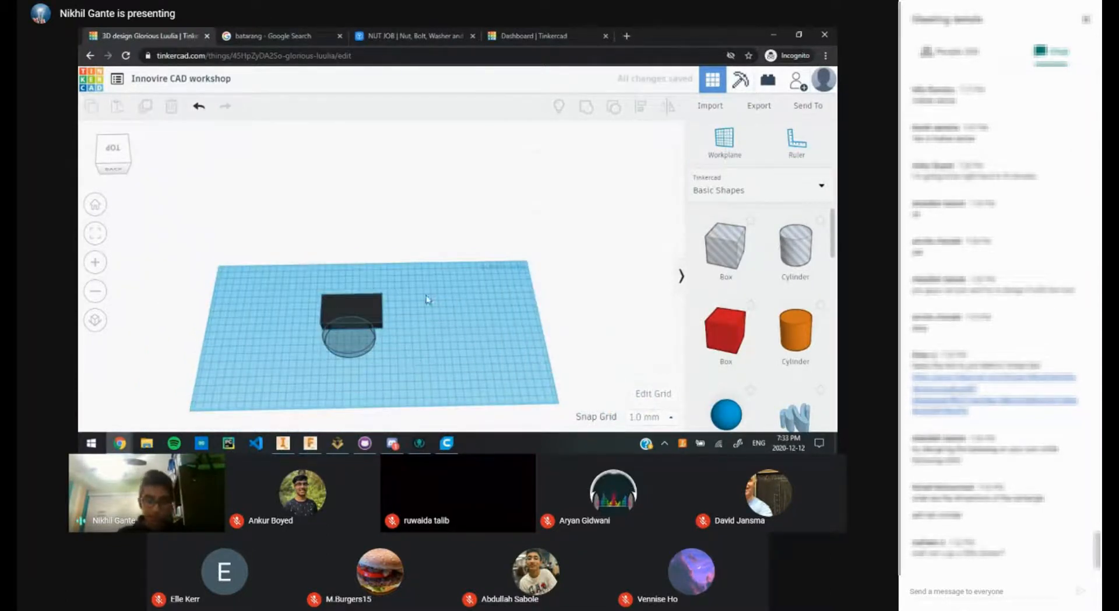
Step: Drag a new red box onto the workplane beside the black box and select it
middle_click_drag(438, 293, 489, 302)
left_click_drag(741, 331, 495, 323)
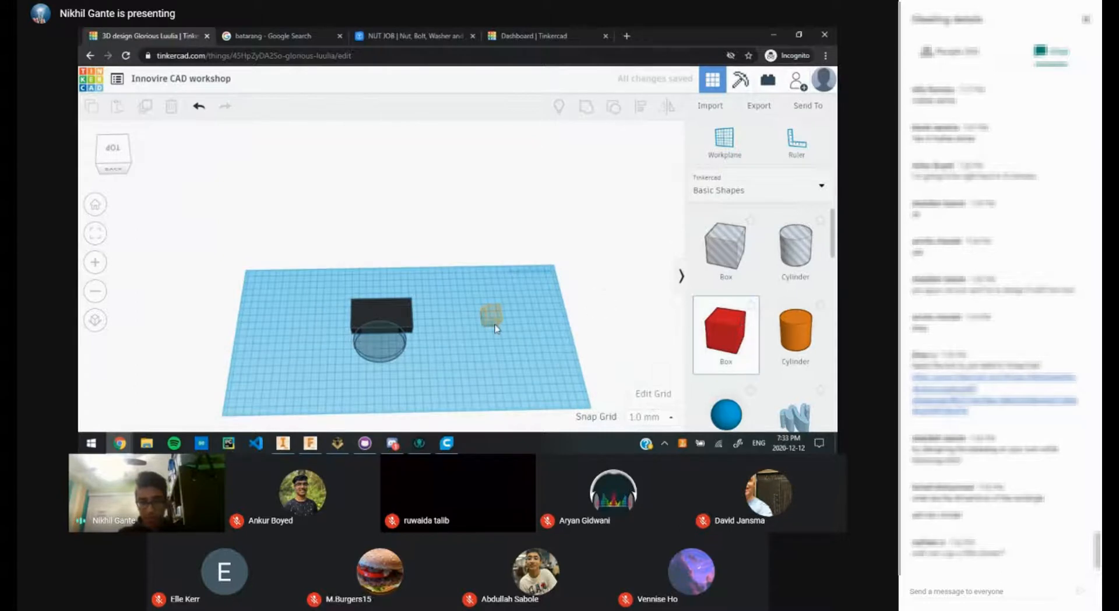
middle_click_drag(496, 335, 415, 337)
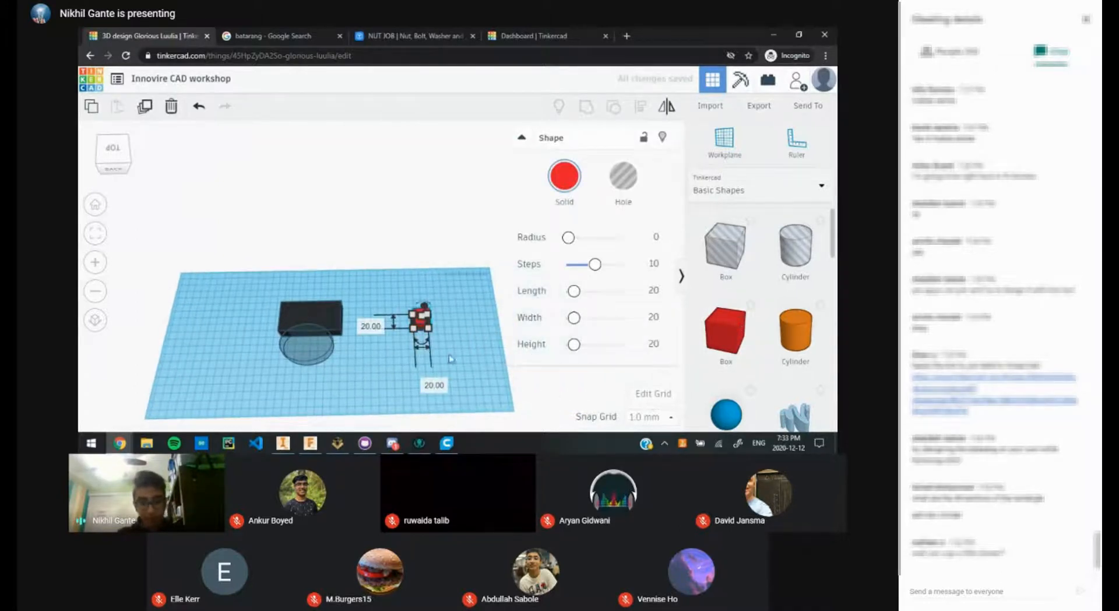
right_click_drag(416, 337, 297, 194)
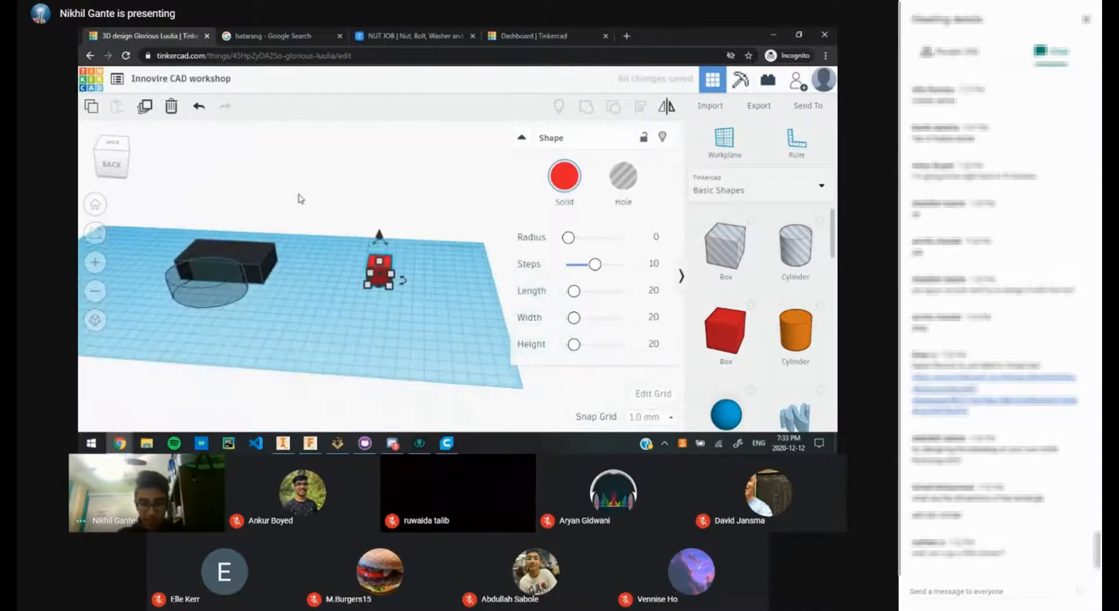
scroll(381, 264, "up", 2)
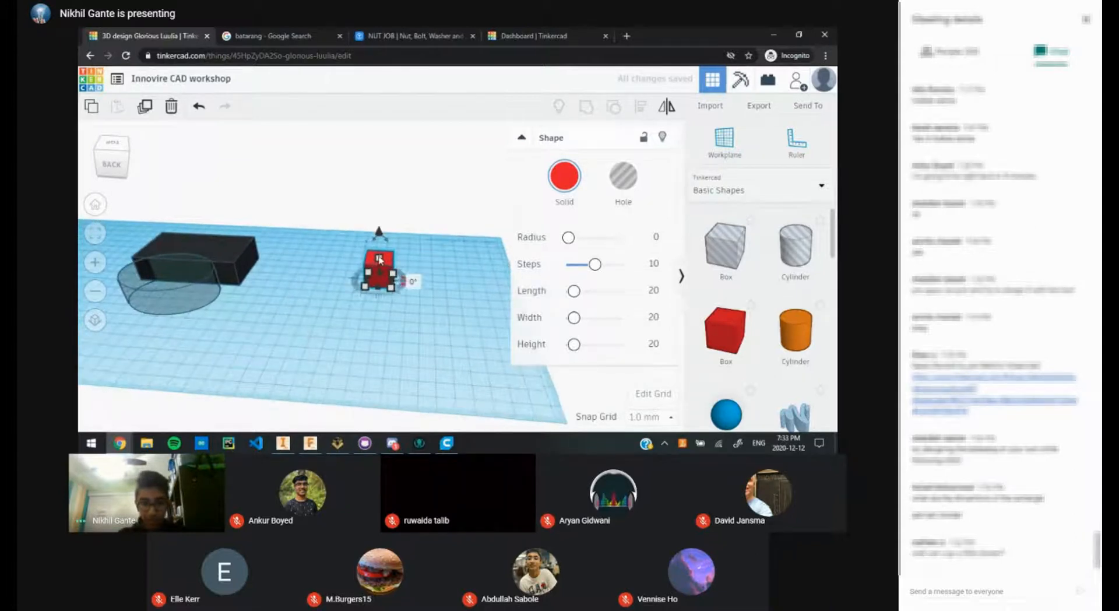
left_click(196, 247)
left_click(320, 263)
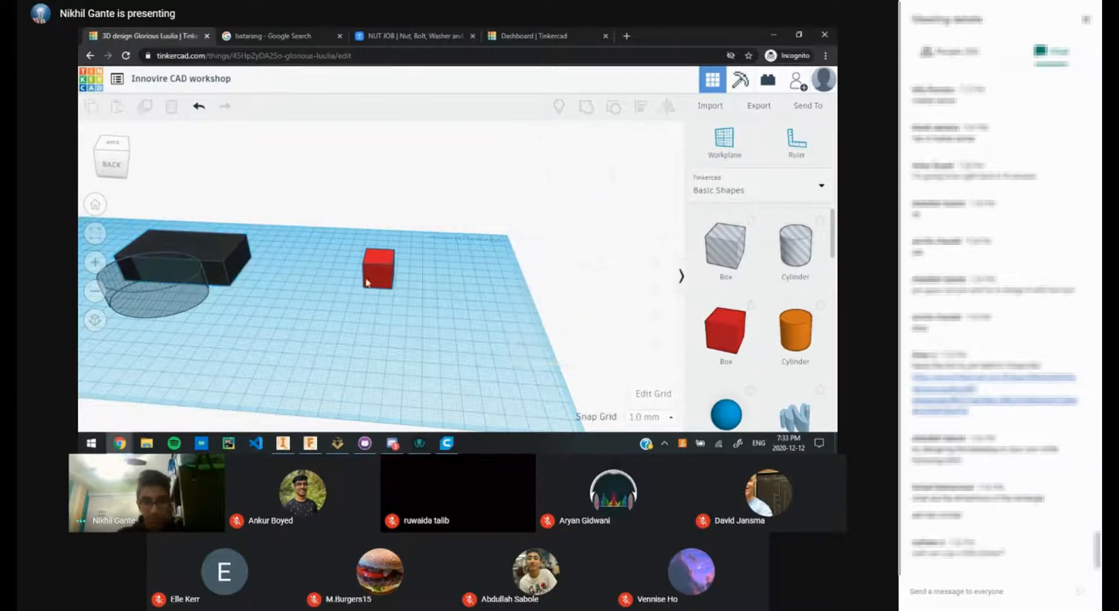
left_click(366, 282)
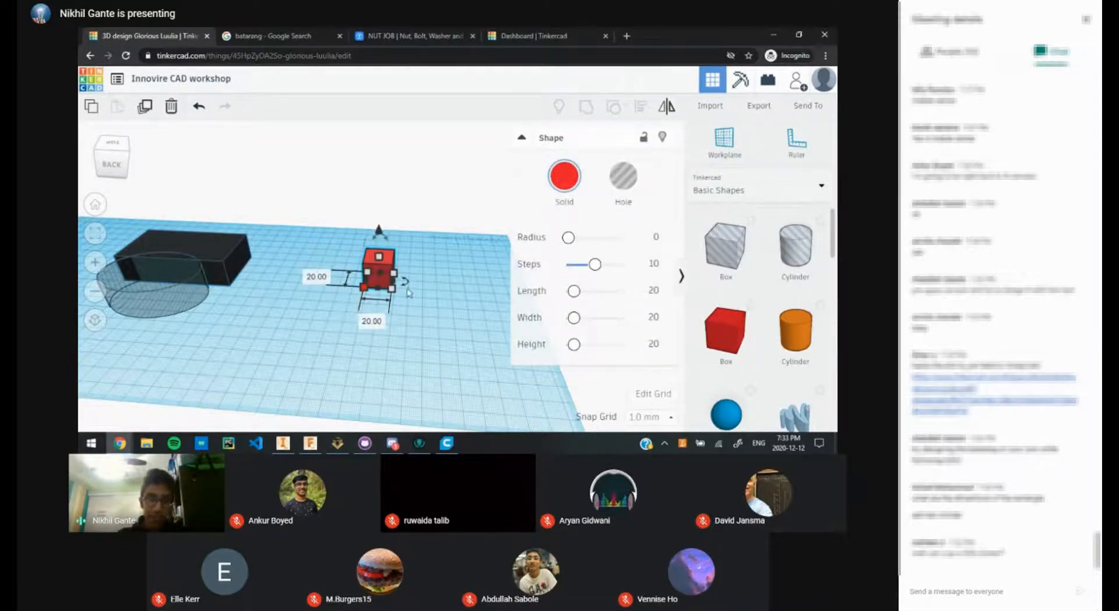
Step: Resize the red box to 80 by 40
left_click(317, 276)
type("80")
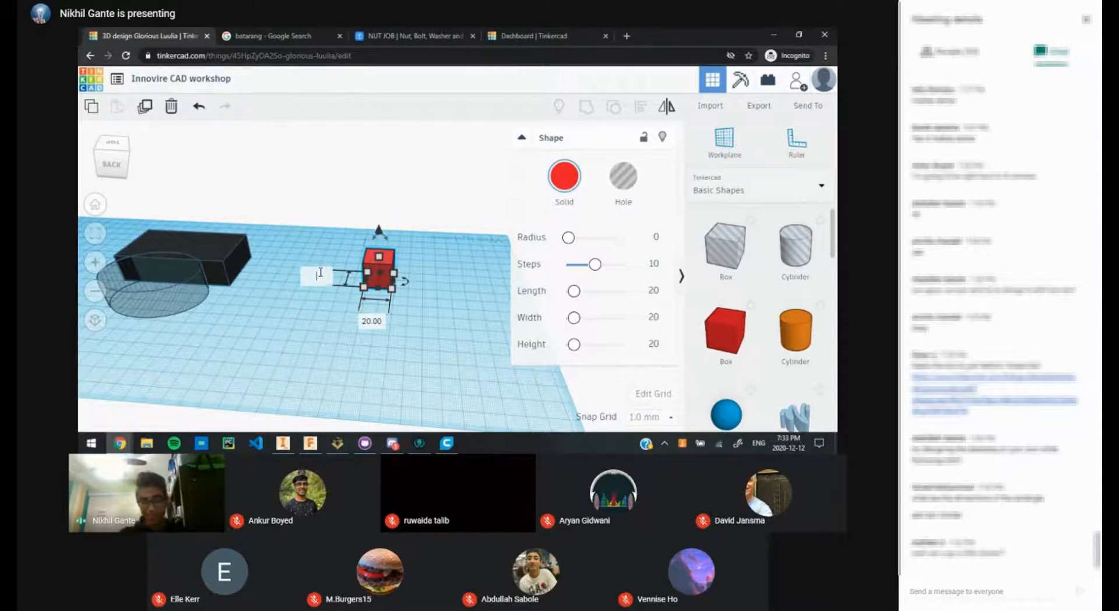
key("Return")
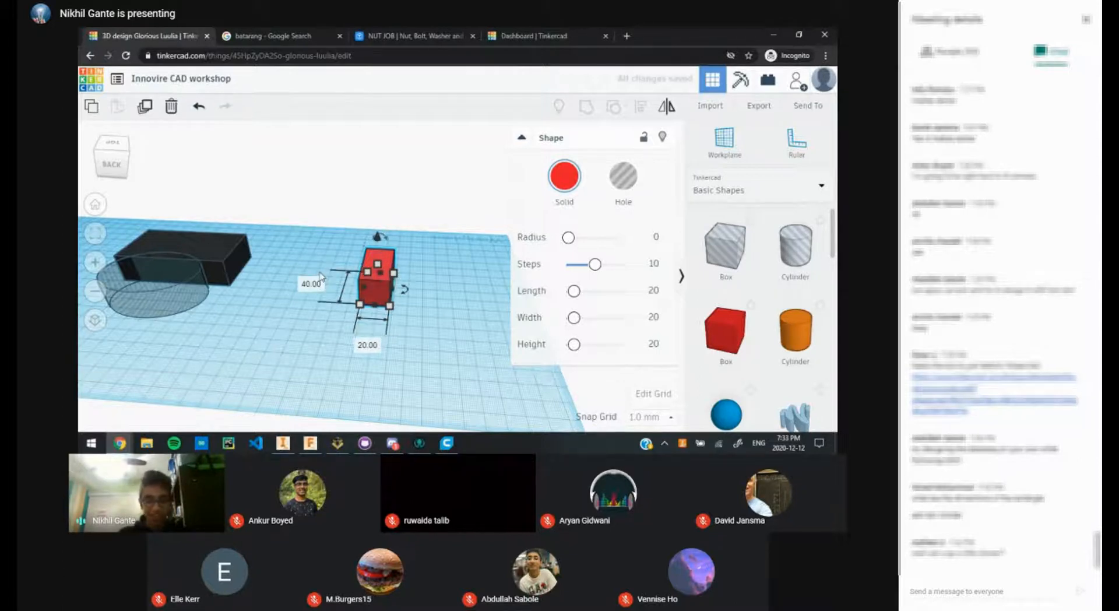
left_click(368, 345)
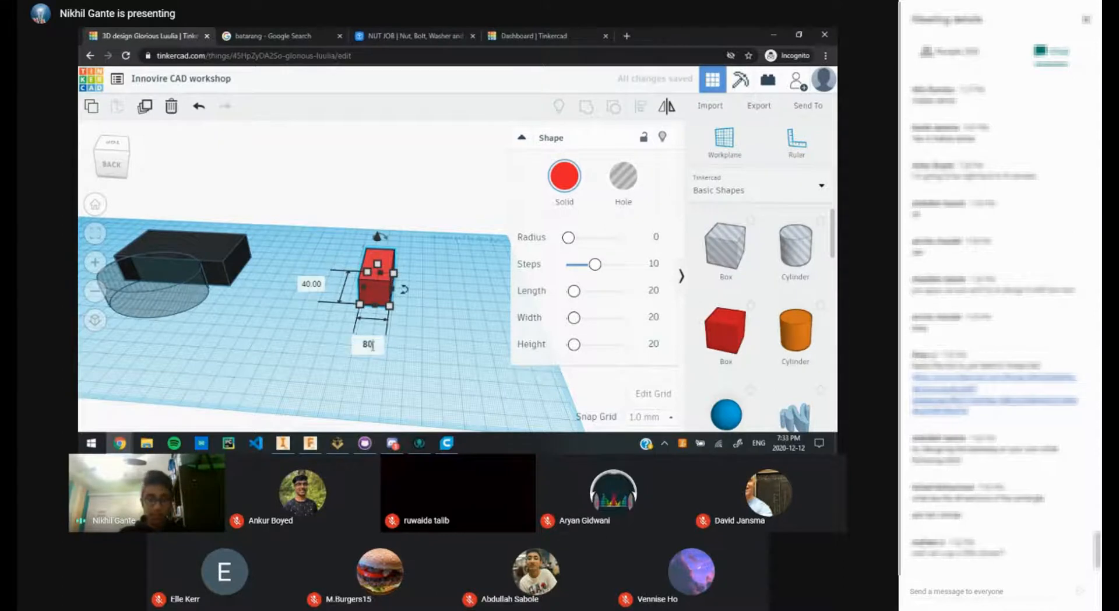
type("80")
key("Return")
left_click(357, 314)
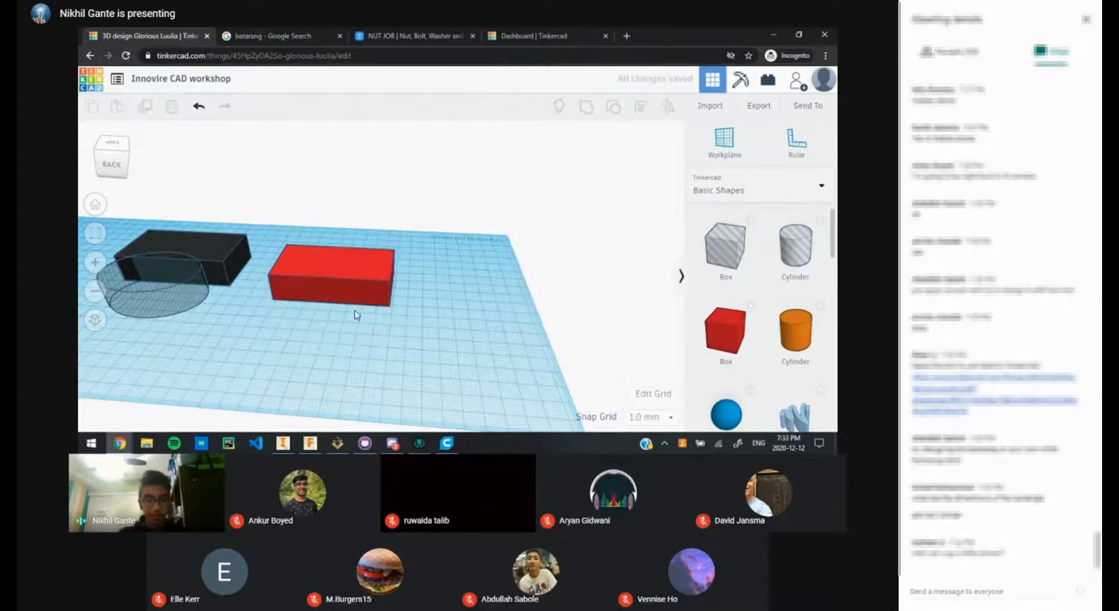
middle_click_drag(443, 311, 447, 319)
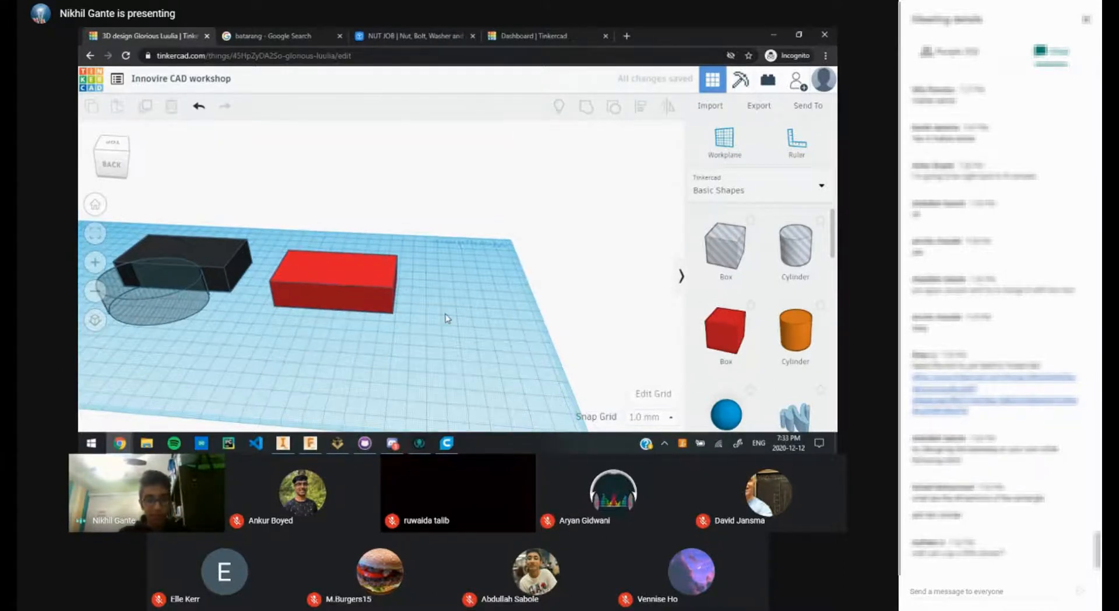
Step: Move the red box toward the black box, then delete it
scroll(448, 319, "up", 1)
right_click_drag(379, 340, 580, 385)
scroll(472, 333, "down", 3)
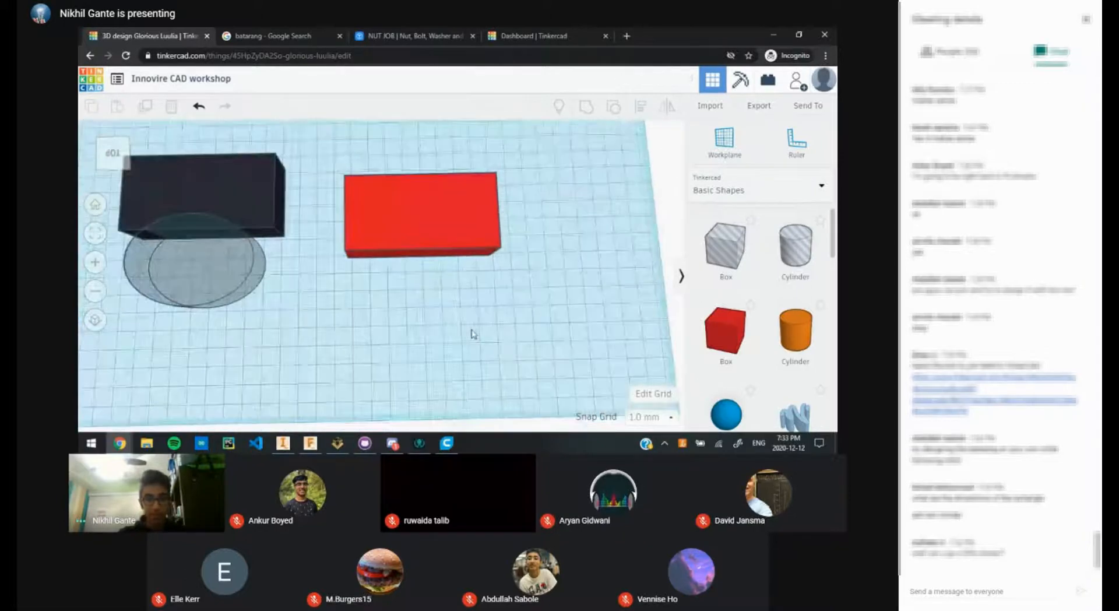
scroll(463, 293, "up", 1)
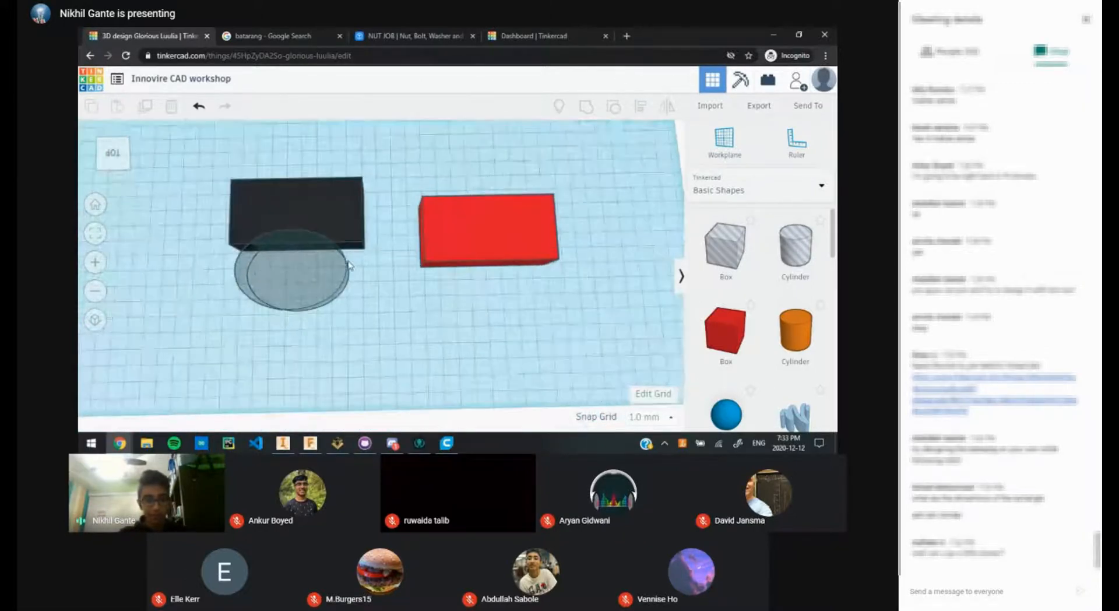
left_click(270, 253)
right_click_drag(356, 251, 391, 317)
scroll(391, 317, "up", 2)
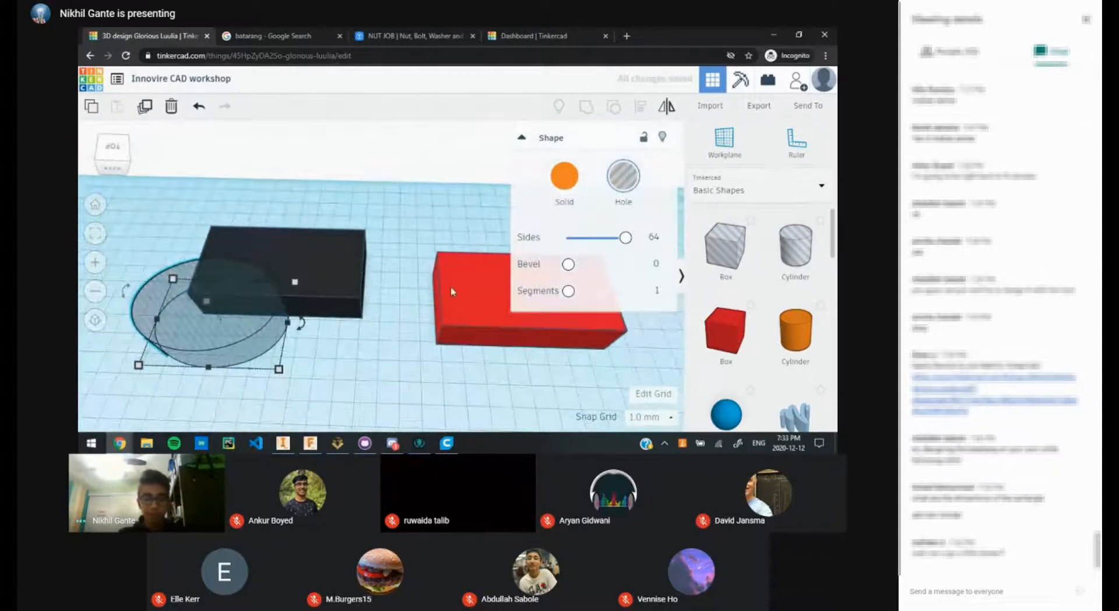
left_click(403, 234)
left_click_drag(543, 302, 481, 255)
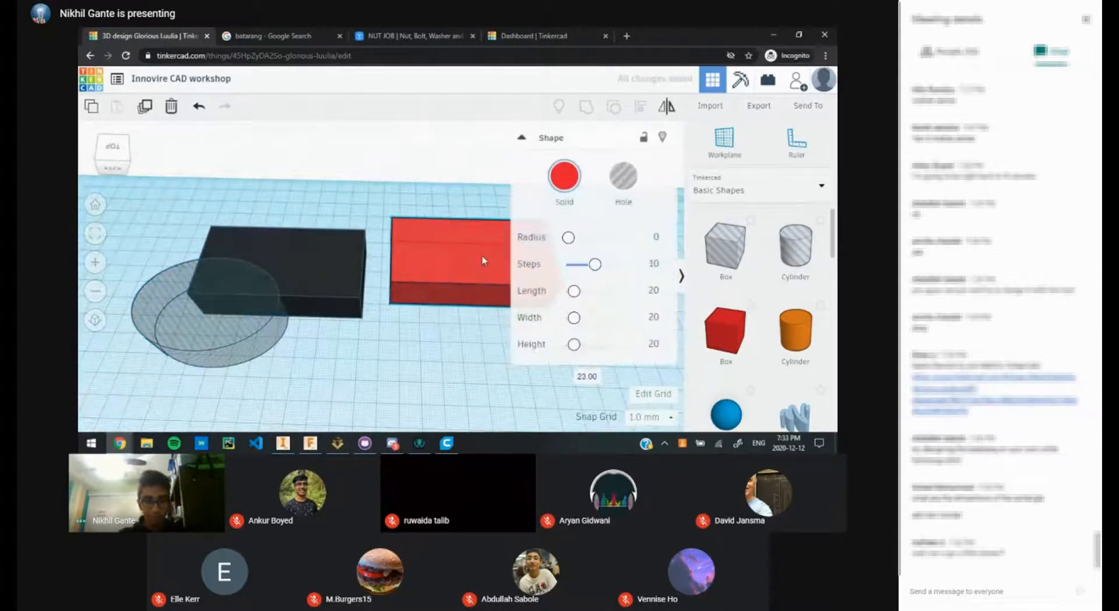
key("Delete")
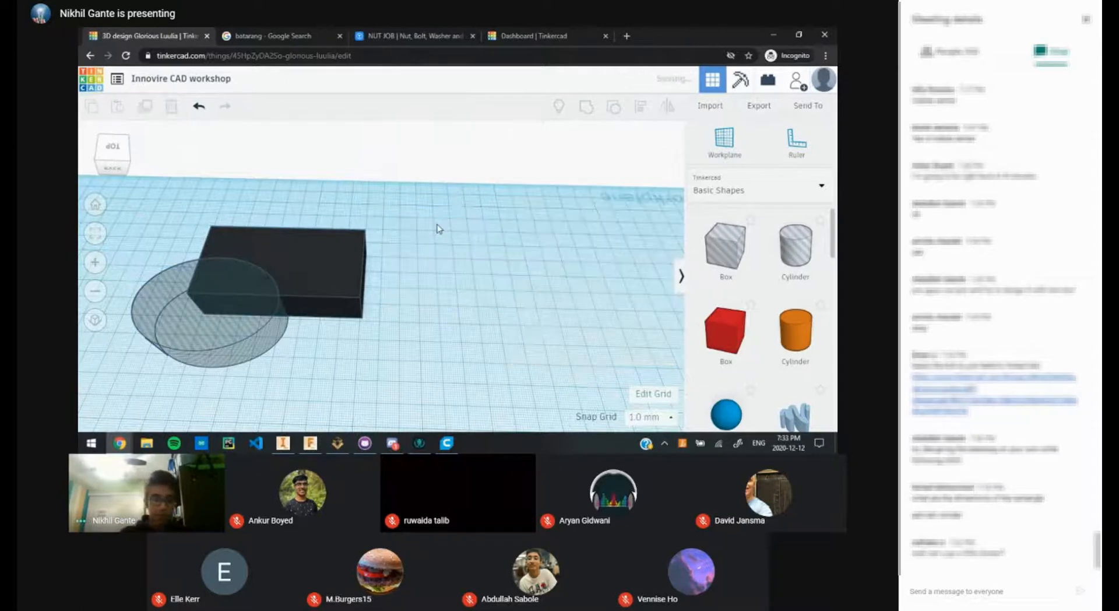
Step: Shrink the hole cylinder under the box to 24 by 36 and admit the waiting guest
middle_click_drag(304, 328, 445, 333)
scroll(308, 321, "up", 1)
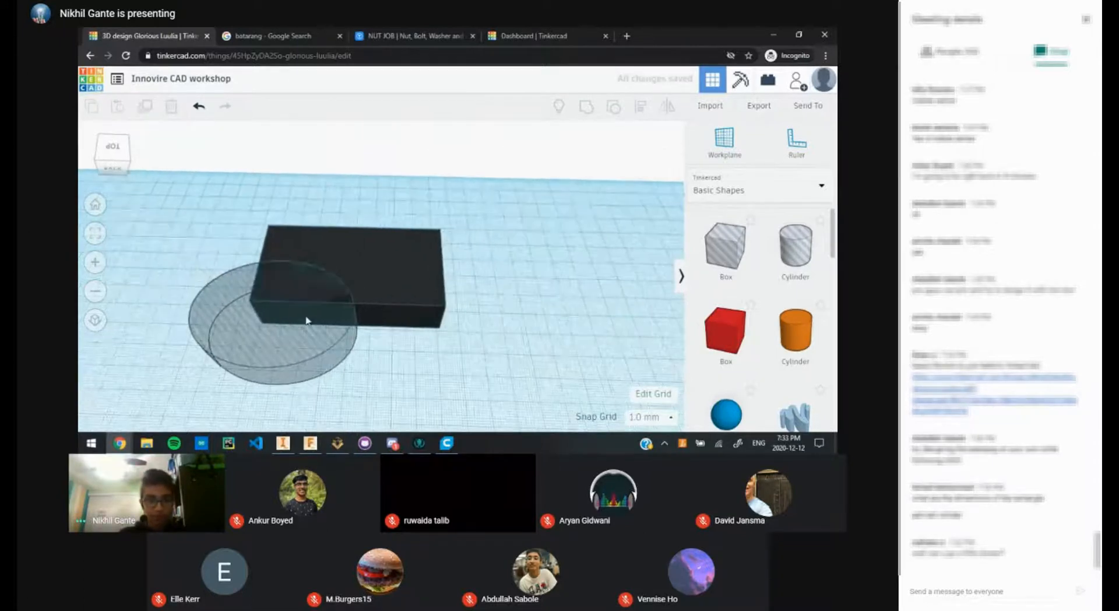
left_click(257, 281)
left_click(239, 344)
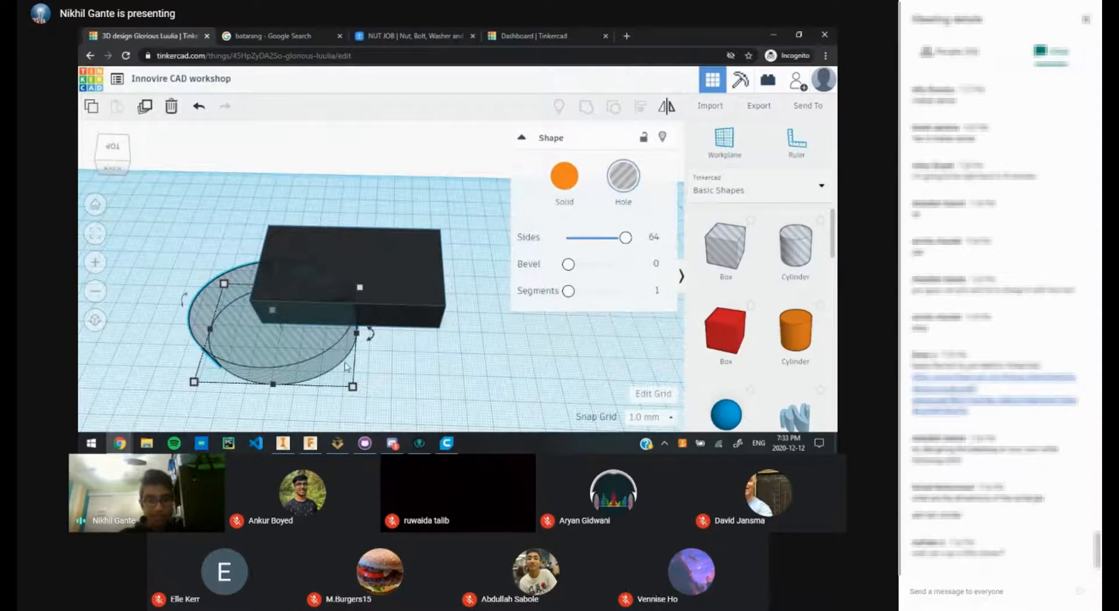
mouse_move(353, 388)
left_mouse_down()
mouse_move(349, 368)
mouse_move(294, 351)
mouse_move(260, 365)
mouse_move(342, 366)
mouse_move(345, 378)
left_mouse_up()
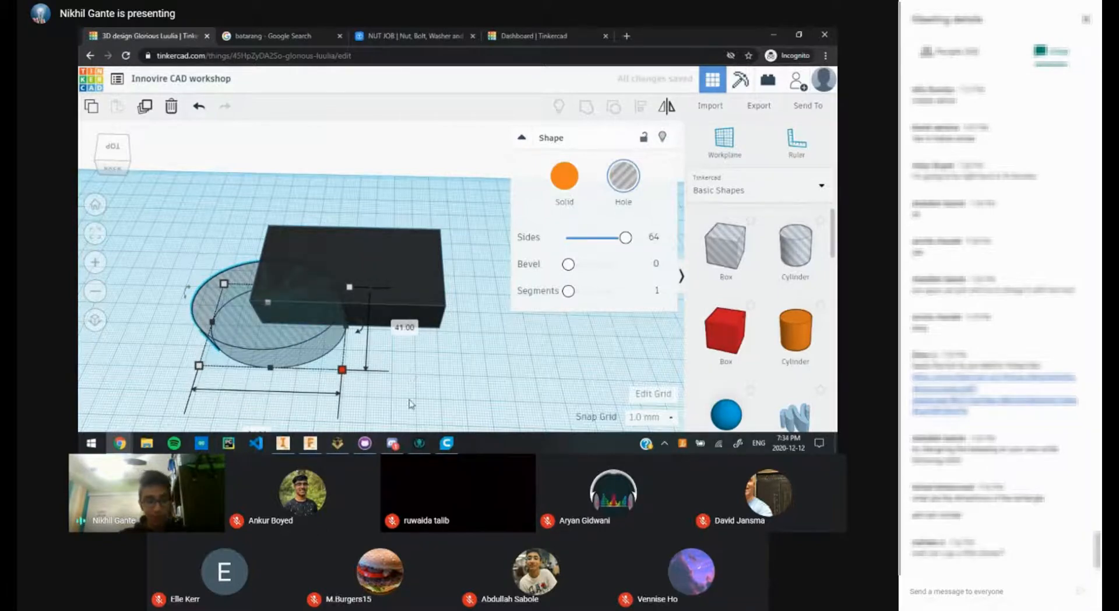
left_click(369, 408)
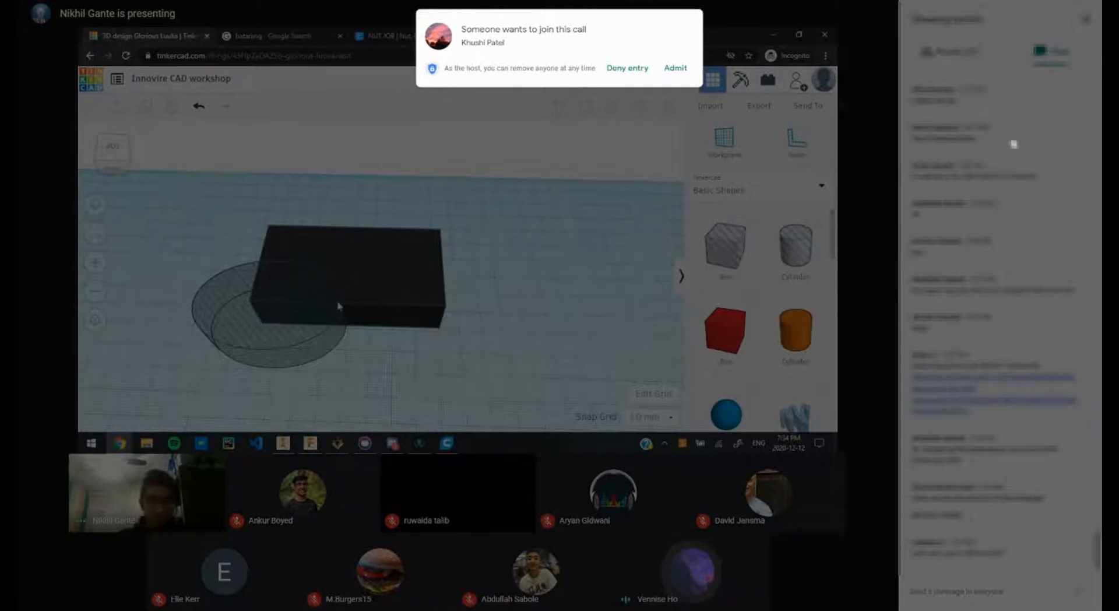
left_click(675, 68)
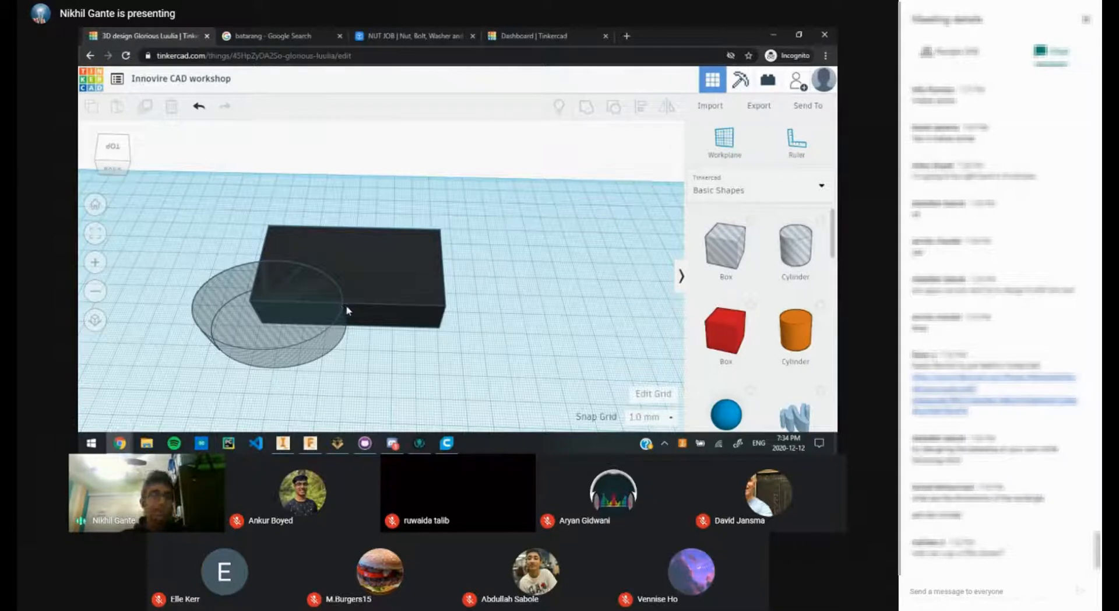
left_click(425, 295)
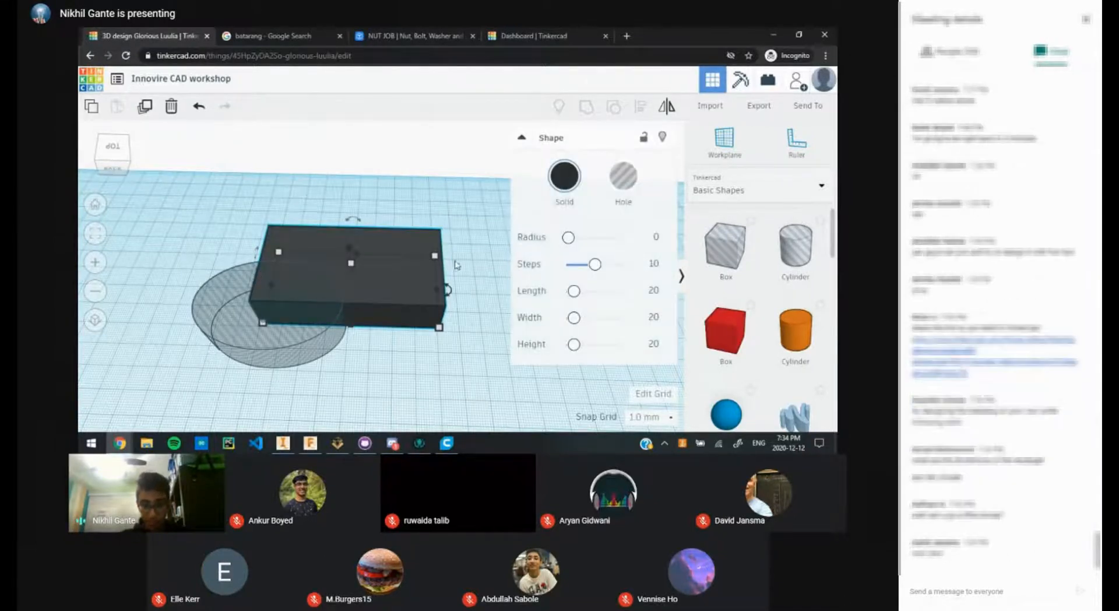
middle_click_drag(461, 251, 391, 259)
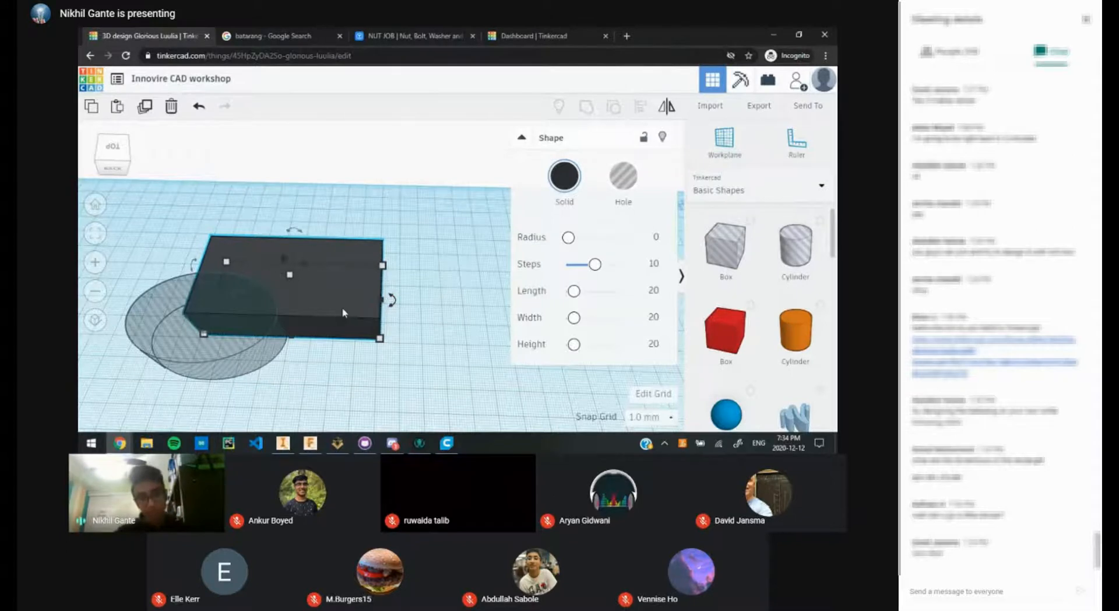
key("ctrl+d")
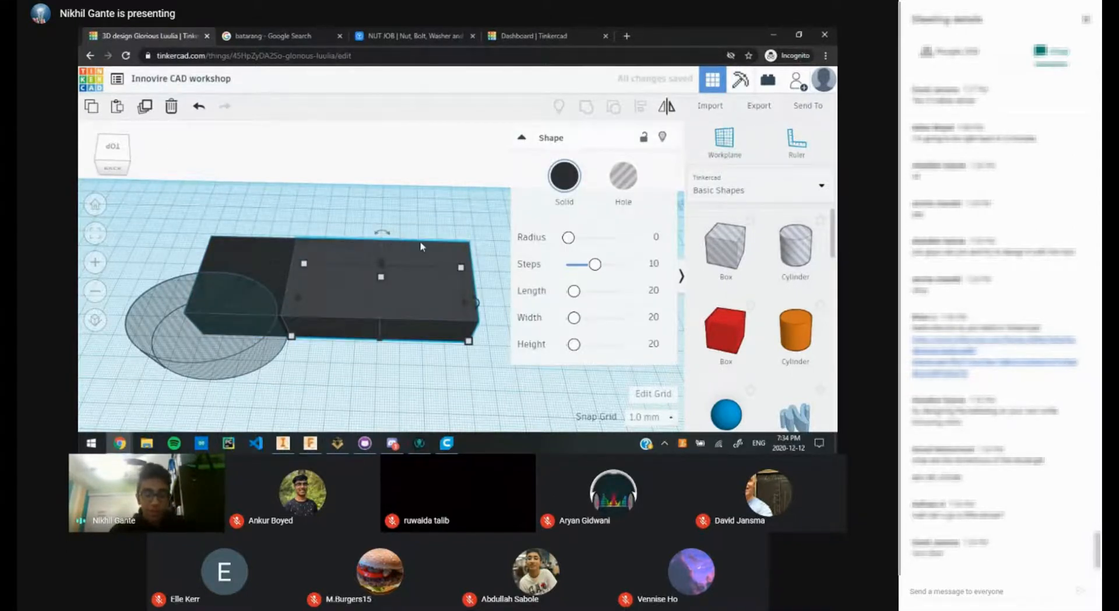
key("Delete")
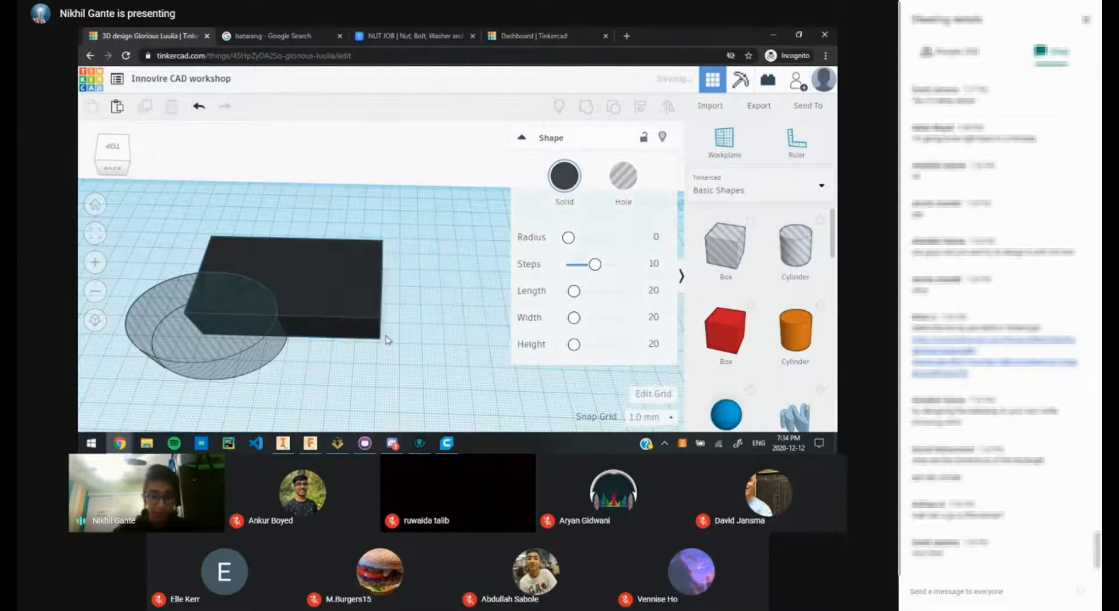
left_click_drag(407, 378, 350, 285)
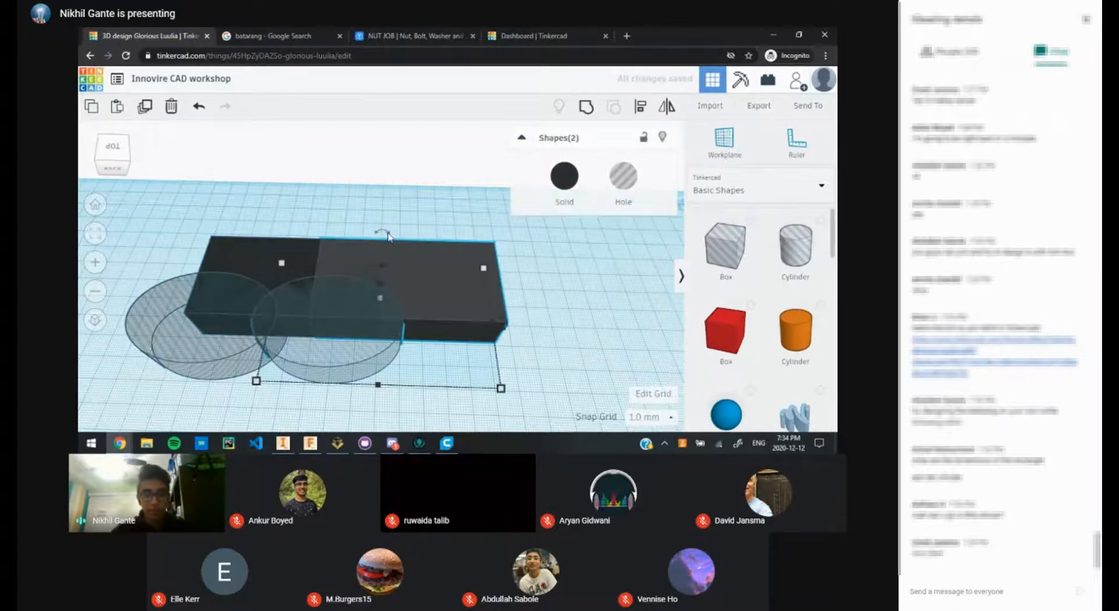
left_click(420, 212)
left_click_drag(353, 342, 490, 337)
left_click_drag(179, 317, 201, 315)
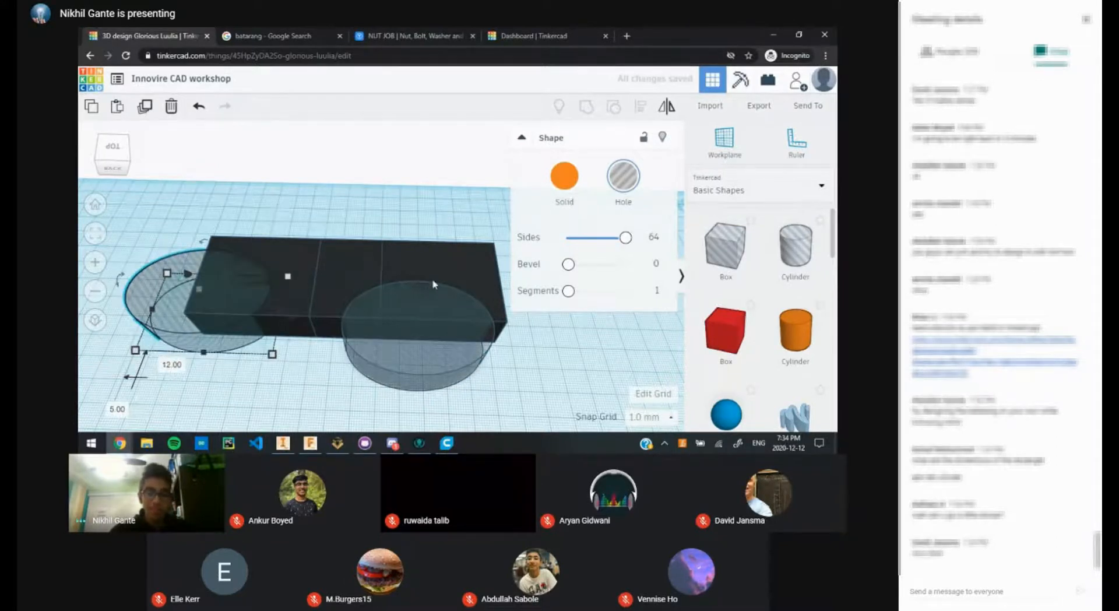
key("ctrl+z")
key("ctrl+z")
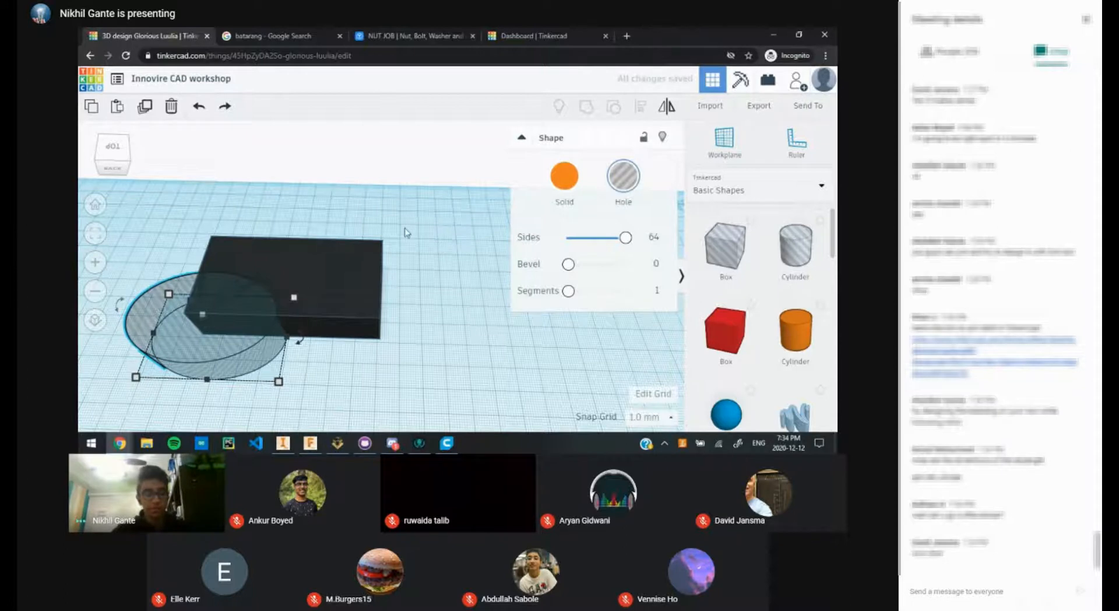
left_click(393, 312)
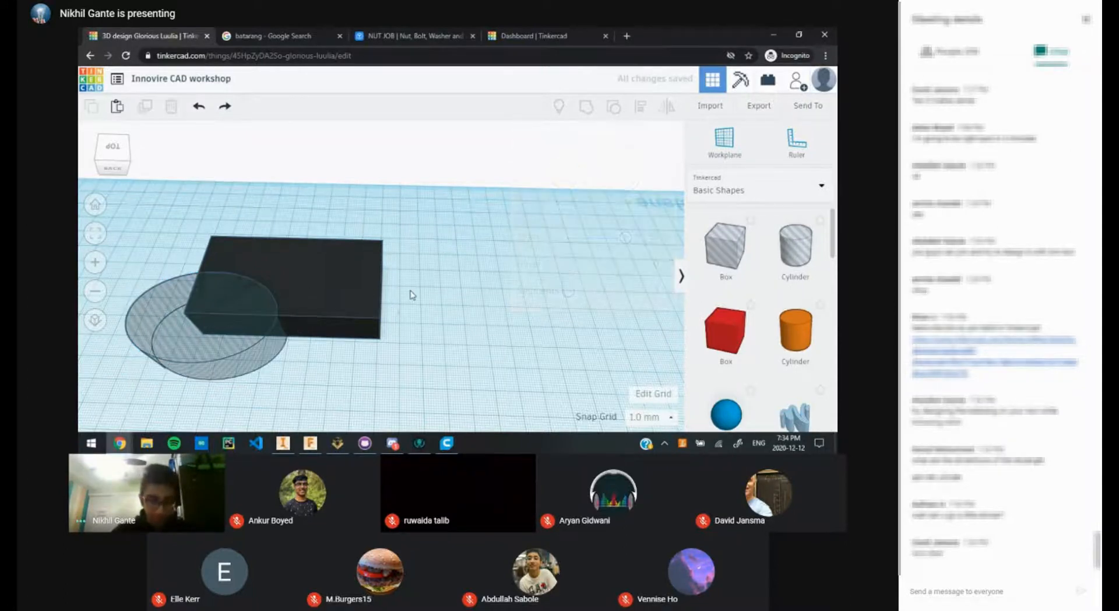
middle_click_drag(412, 295, 465, 314)
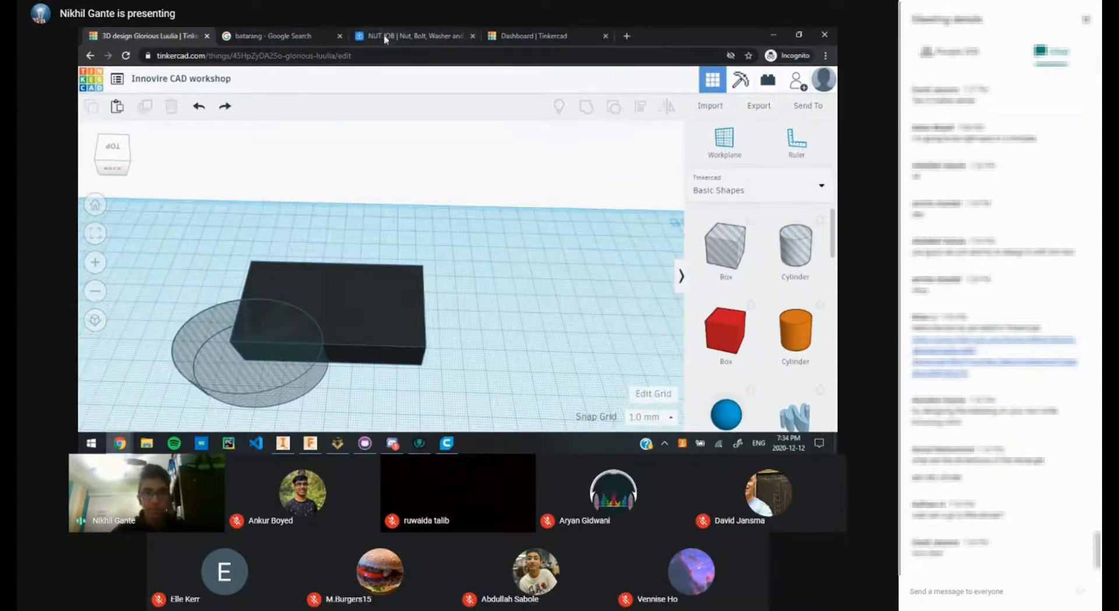
Step: Shorten the black box's length from 80 to 40 mm
left_click(373, 355)
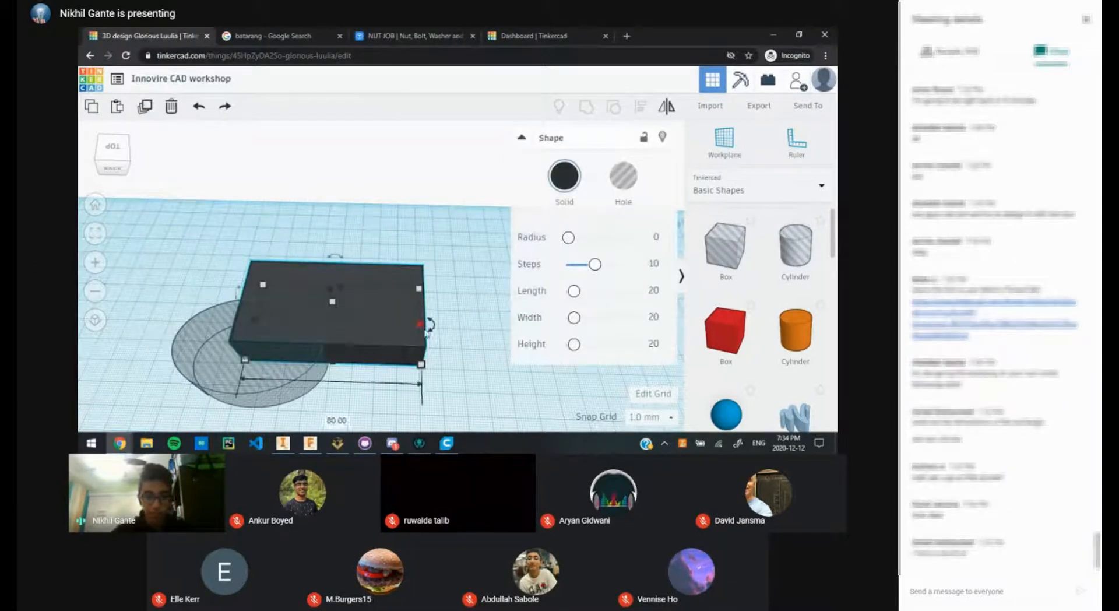
left_click(289, 36)
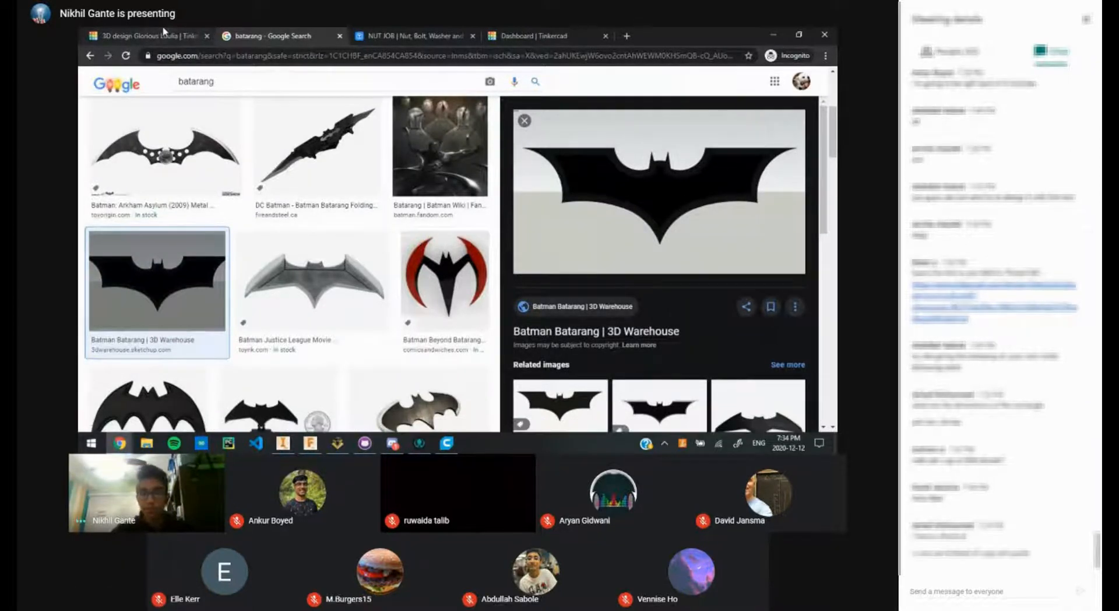
key("ctrl+shift+Tab")
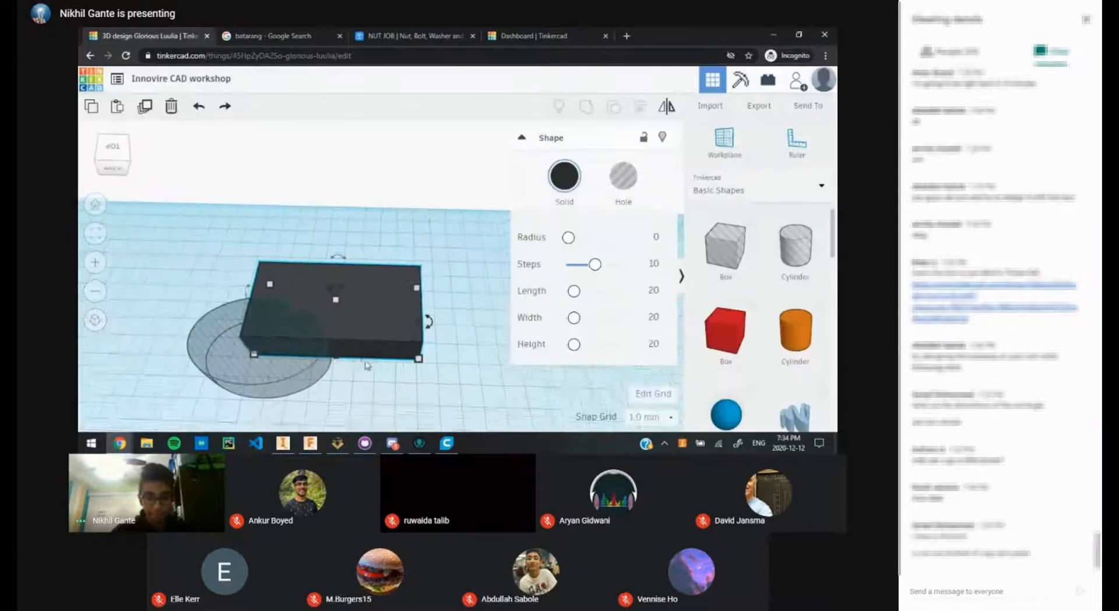
left_click(415, 352)
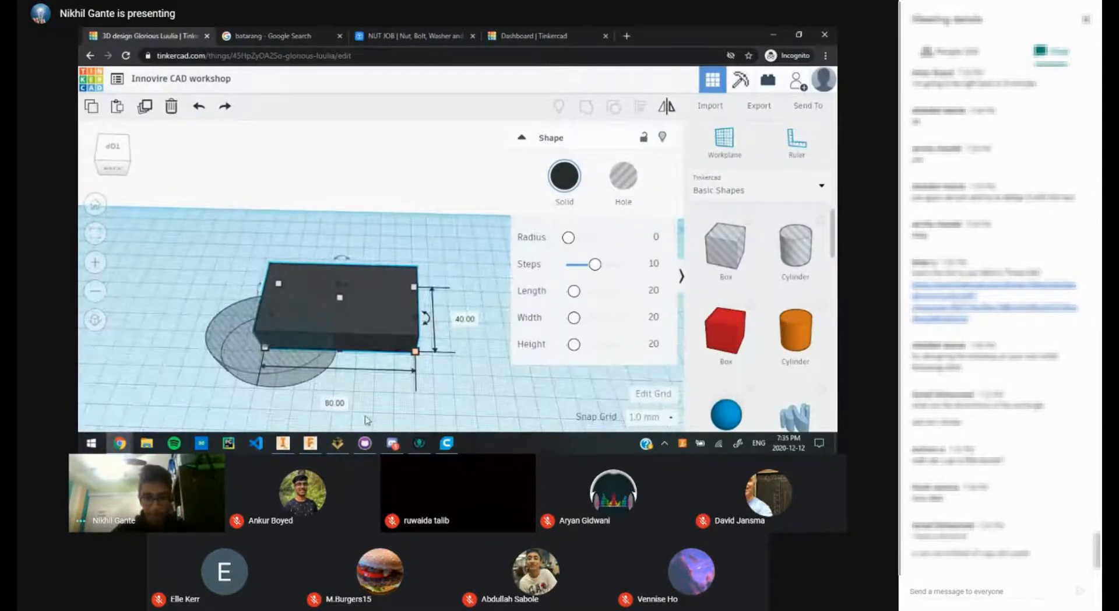
left_click(330, 405)
type("4")
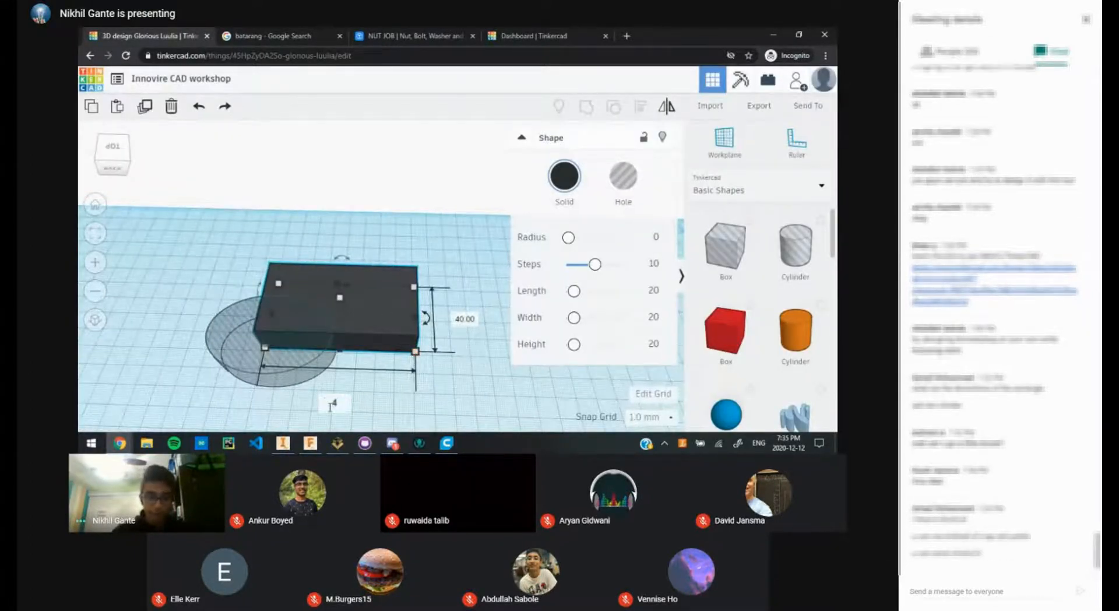
type("0")
key("Return")
left_click(376, 383)
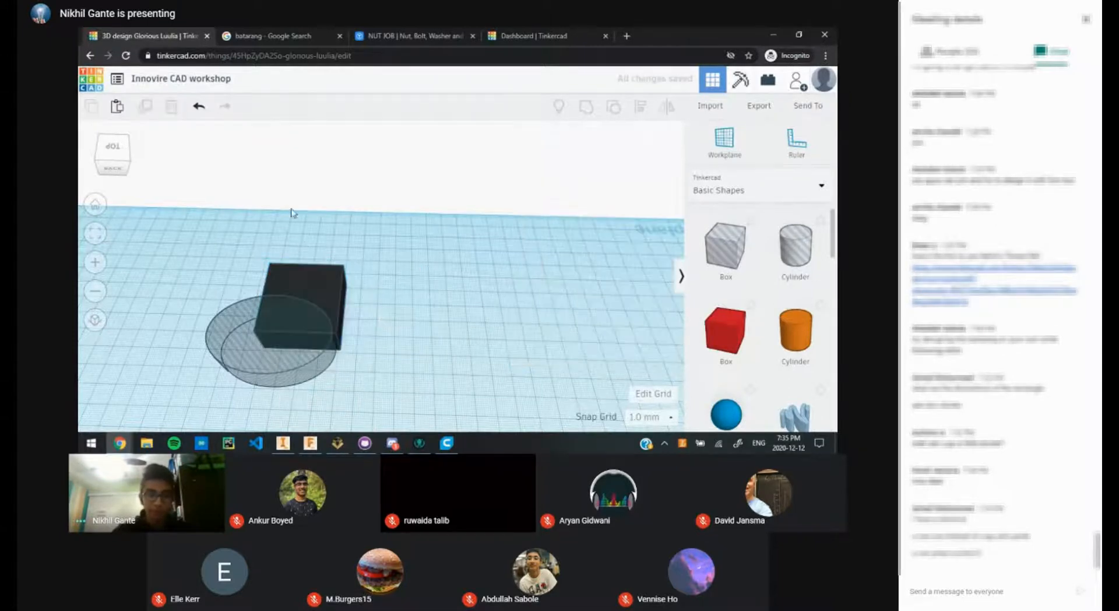
Step: Compare the design with the batarang reference images
scroll(531, 282, "up", 1)
middle_click_drag(530, 282, 722, 251)
left_click(326, 33)
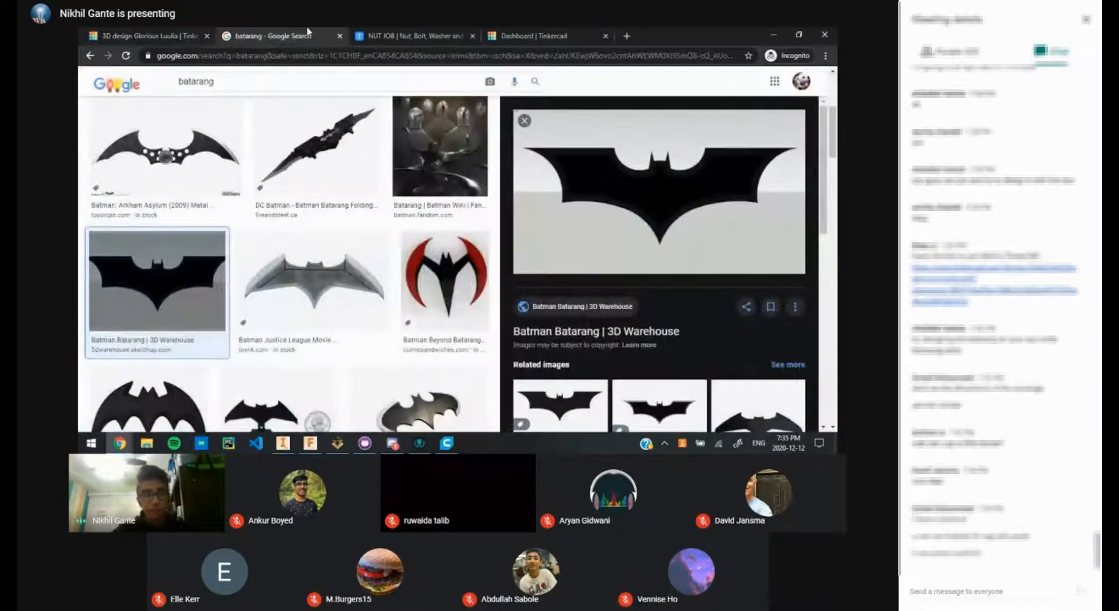
left_click(149, 36)
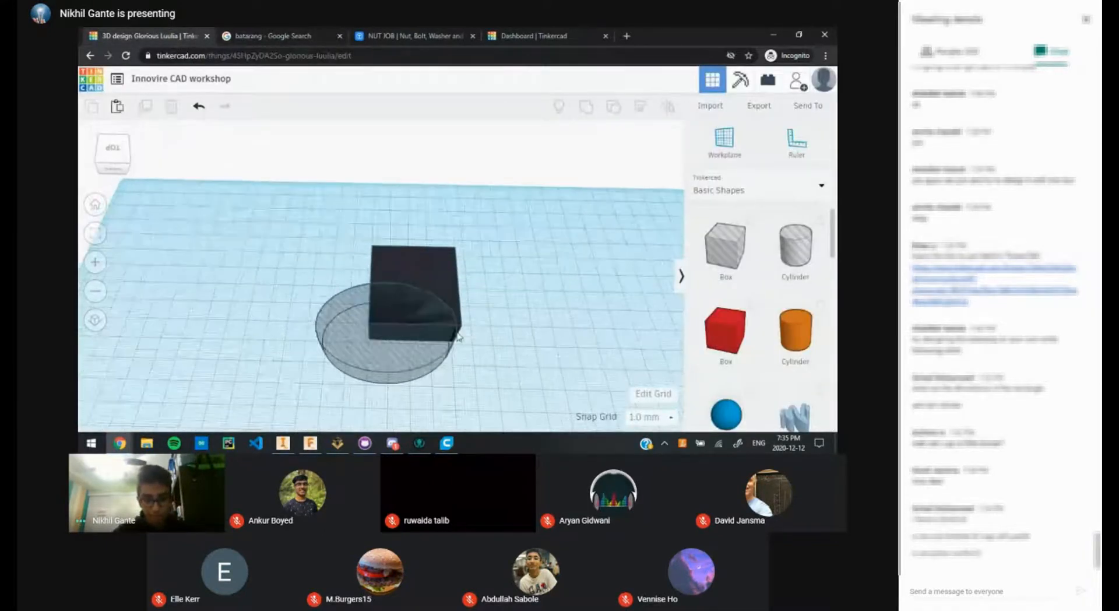
Step: Slide the hole cylinder up-left onto the box's left edge, undoing an overshoot
left_click_drag(421, 284, 373, 192)
middle_click_drag(445, 197, 430, 274)
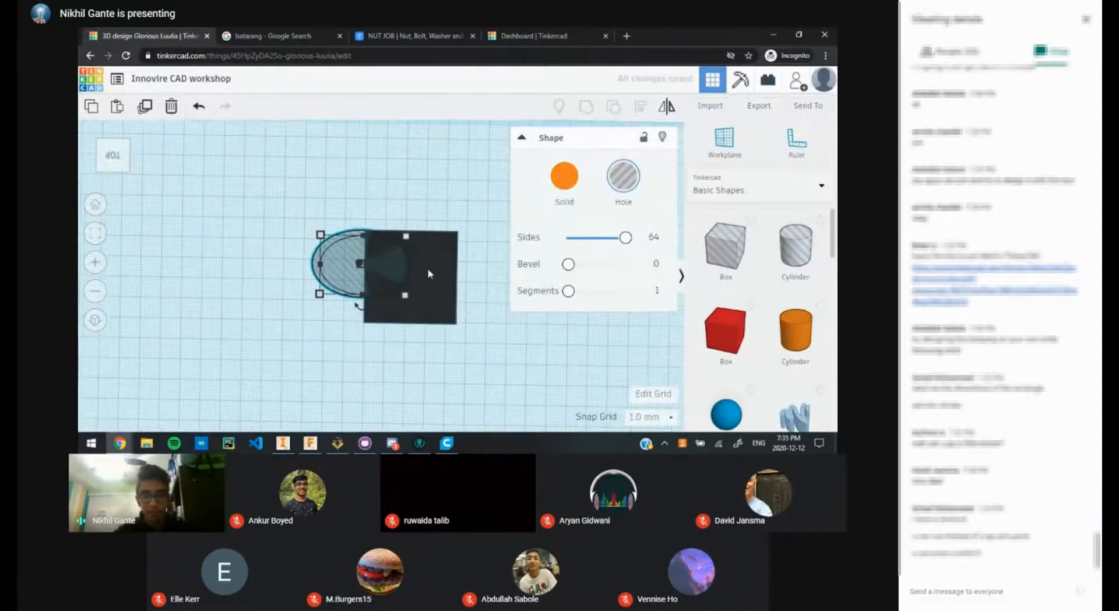
scroll(402, 279, "up", 2)
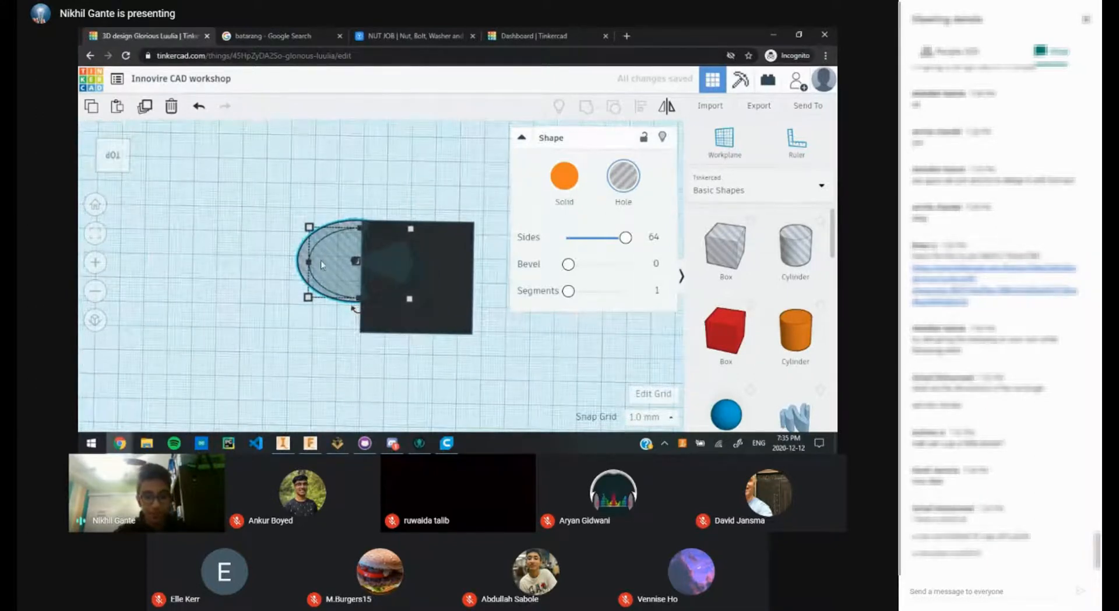
left_click_drag(321, 260, 371, 262)
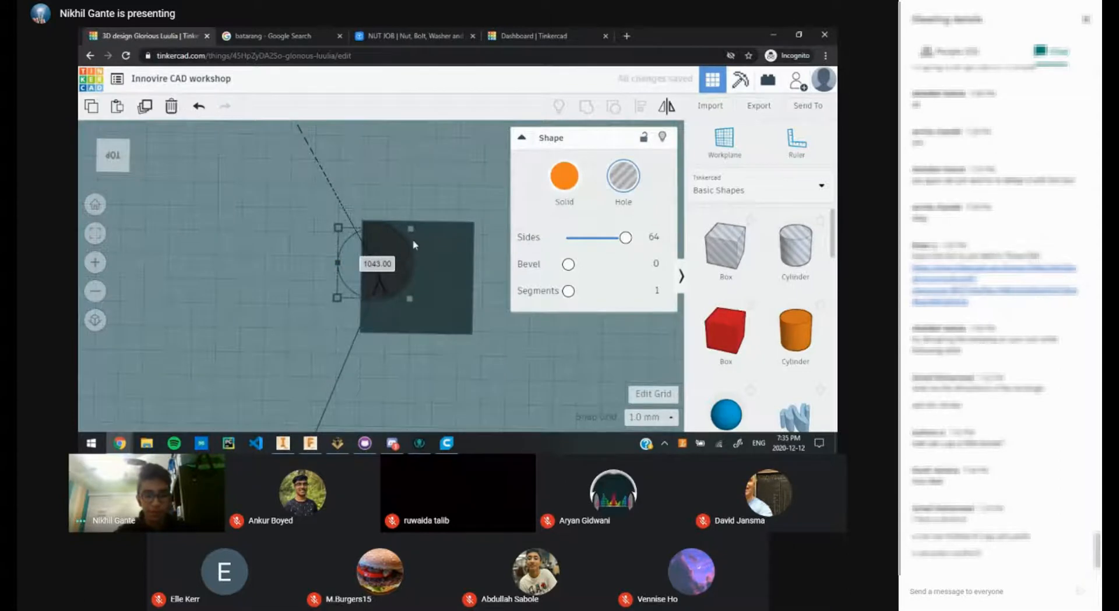
left_click(424, 204)
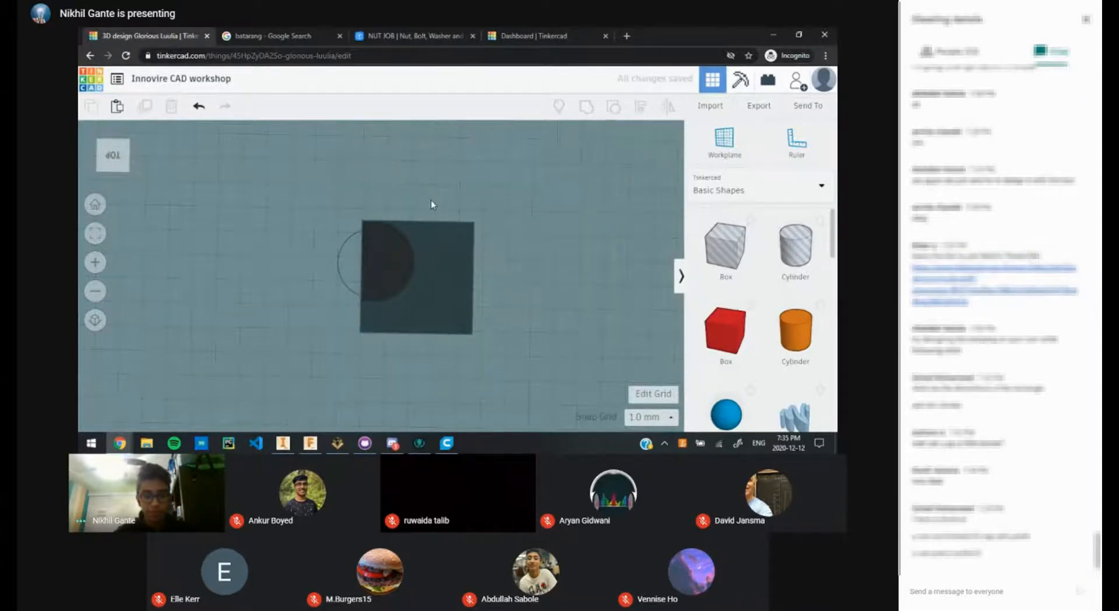
key("ctrl+z")
Step: Nudge the black box slightly right and compare with the batarang reference image
scroll(435, 205, "up", 3)
middle_click_drag(447, 285, 440, 254)
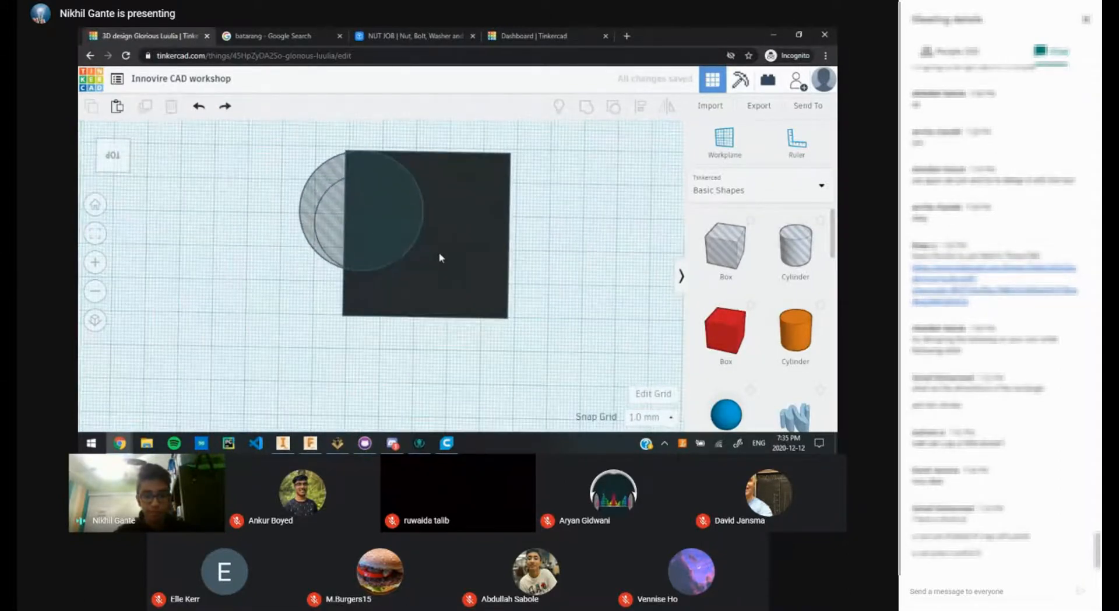
right_click_drag(440, 258, 424, 214)
left_click_drag(359, 330, 388, 334)
left_click(421, 250)
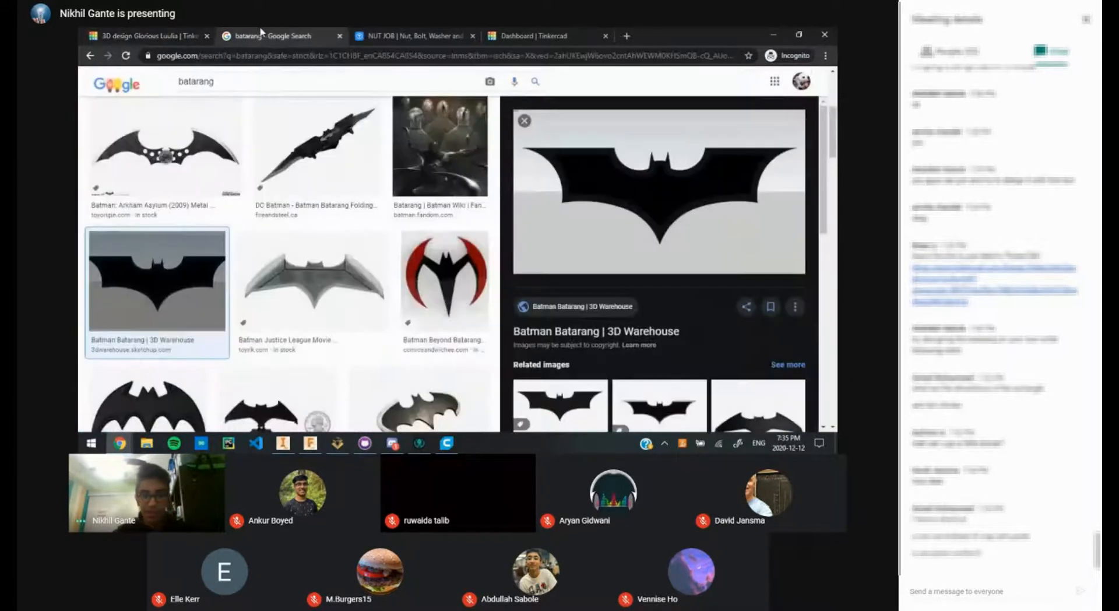
left_click(261, 34)
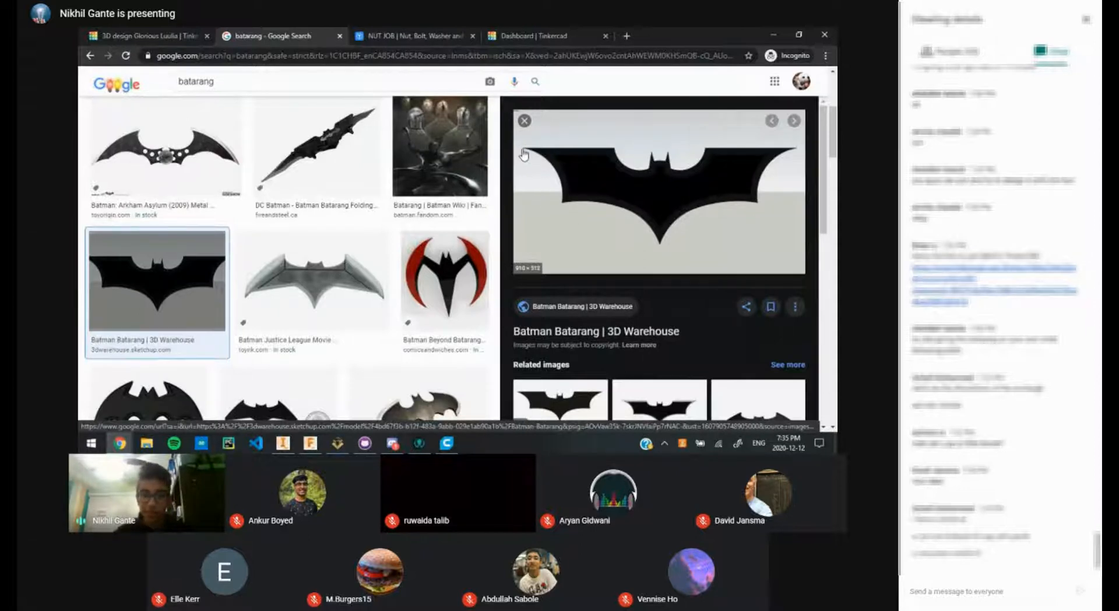
left_click(196, 34)
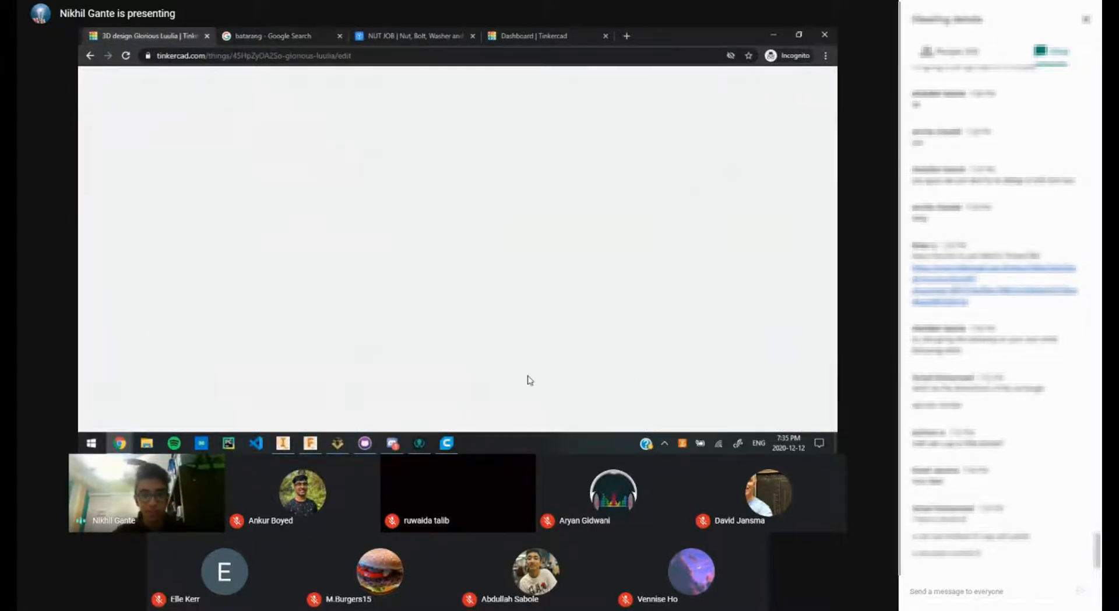
Step: Shift the orange cylinder slightly left, then glance at the reference tabs
scroll(435, 373, "down", 5)
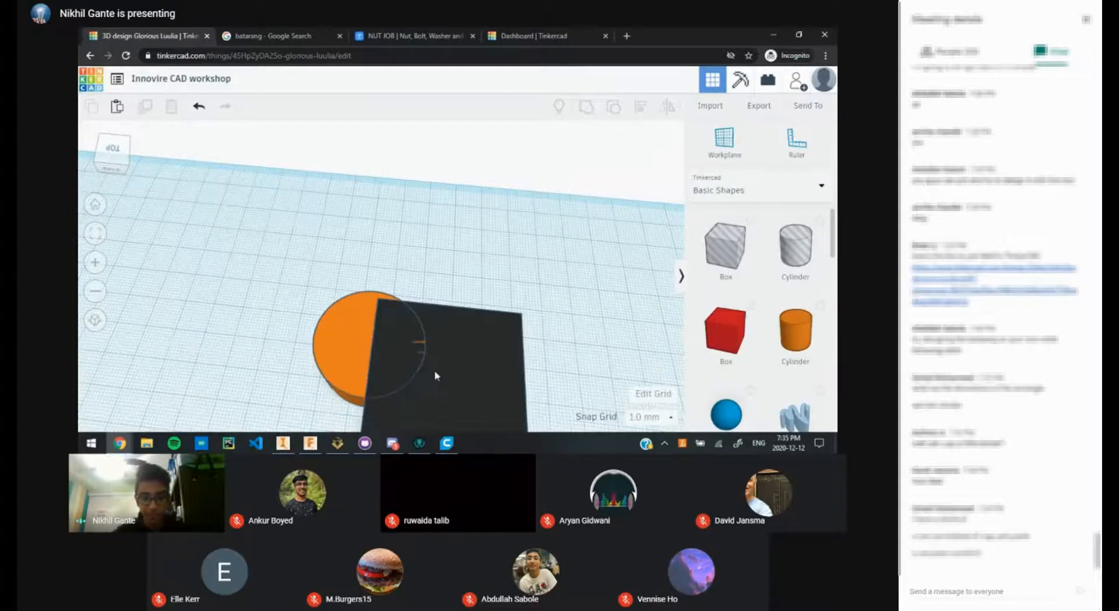
scroll(427, 373, "up", 1)
right_click_drag(426, 359, 429, 390)
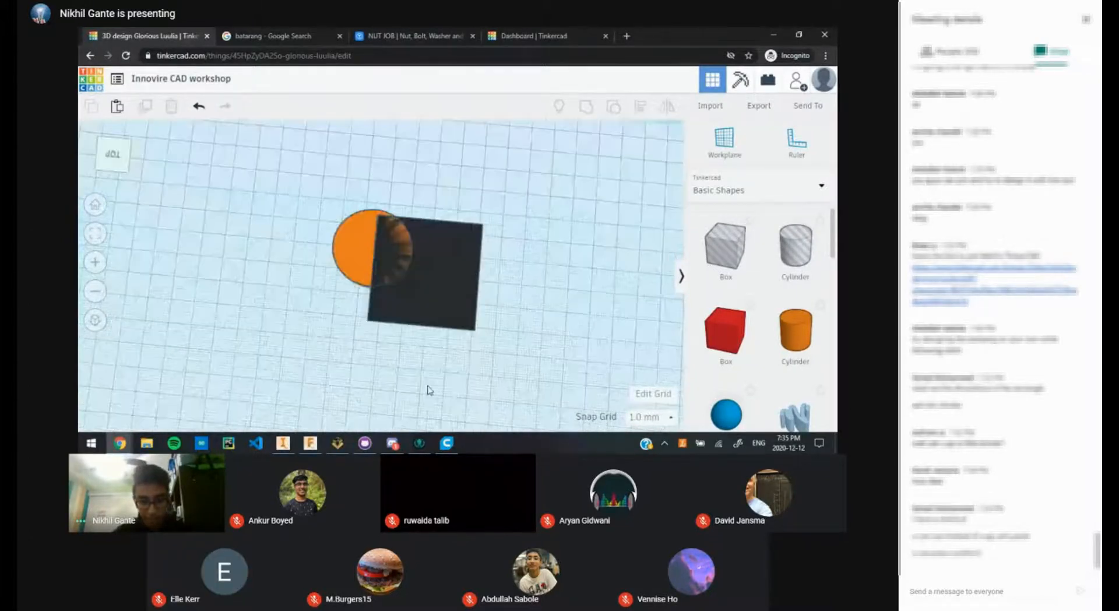
scroll(377, 318, "up", 4)
left_click_drag(343, 240, 349, 247)
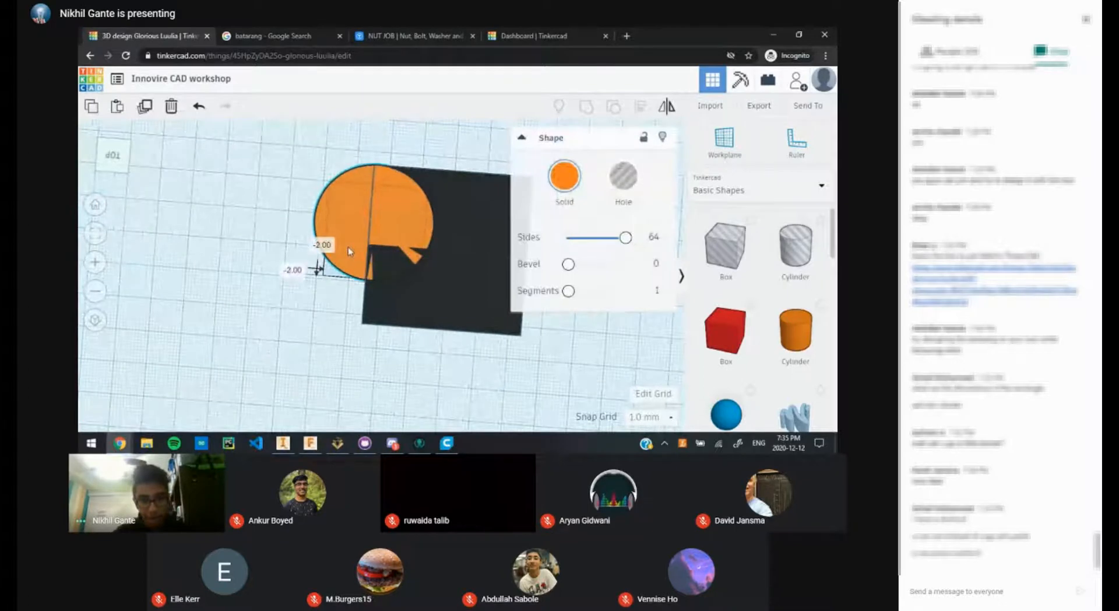
left_click(387, 149)
left_click_drag(365, 188, 360, 189)
left_click(398, 136)
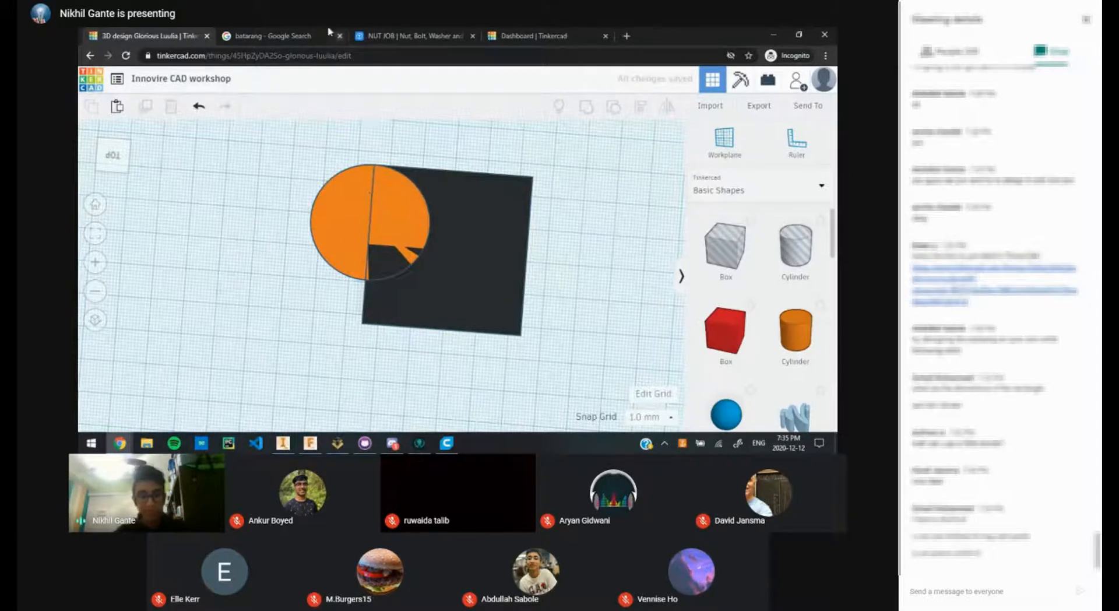
left_click(415, 32)
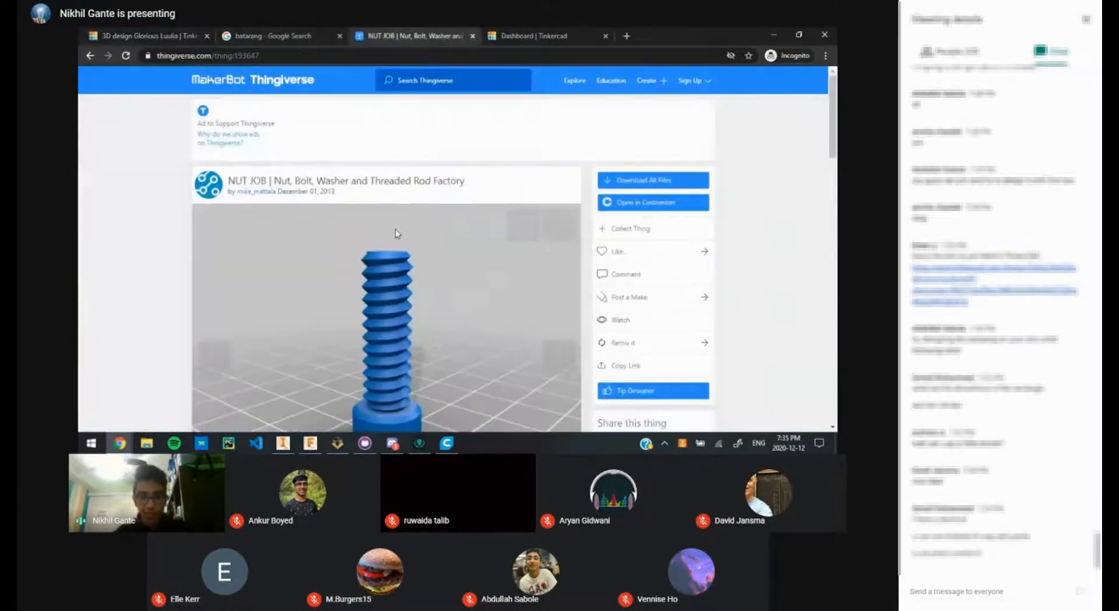
left_click(259, 34)
left_click(151, 36)
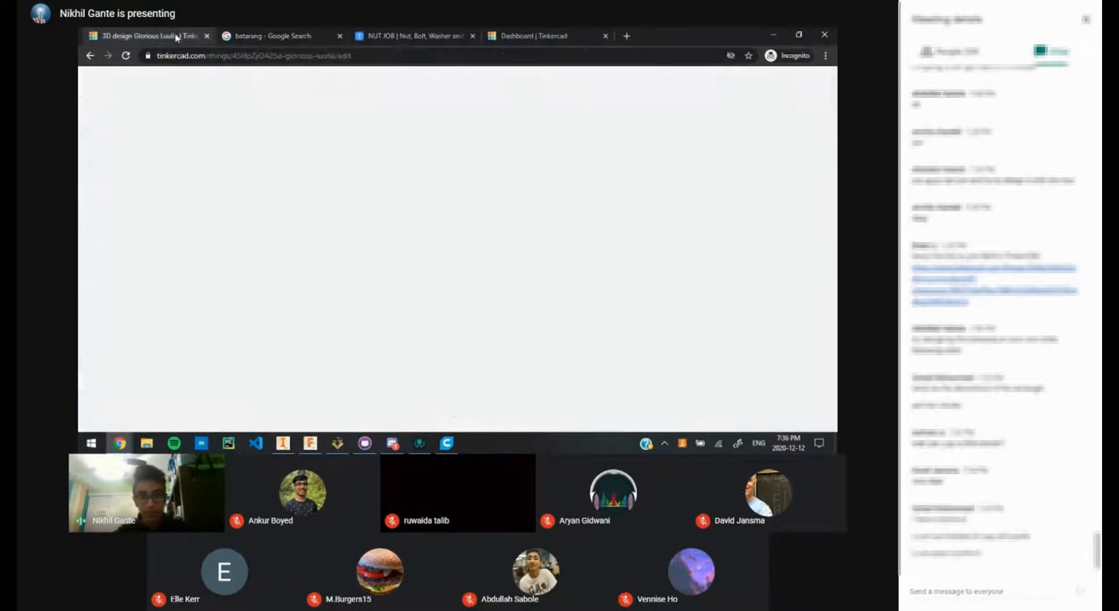
Step: Resize the orange cylinder to 25 × 25 mm
left_click(365, 234)
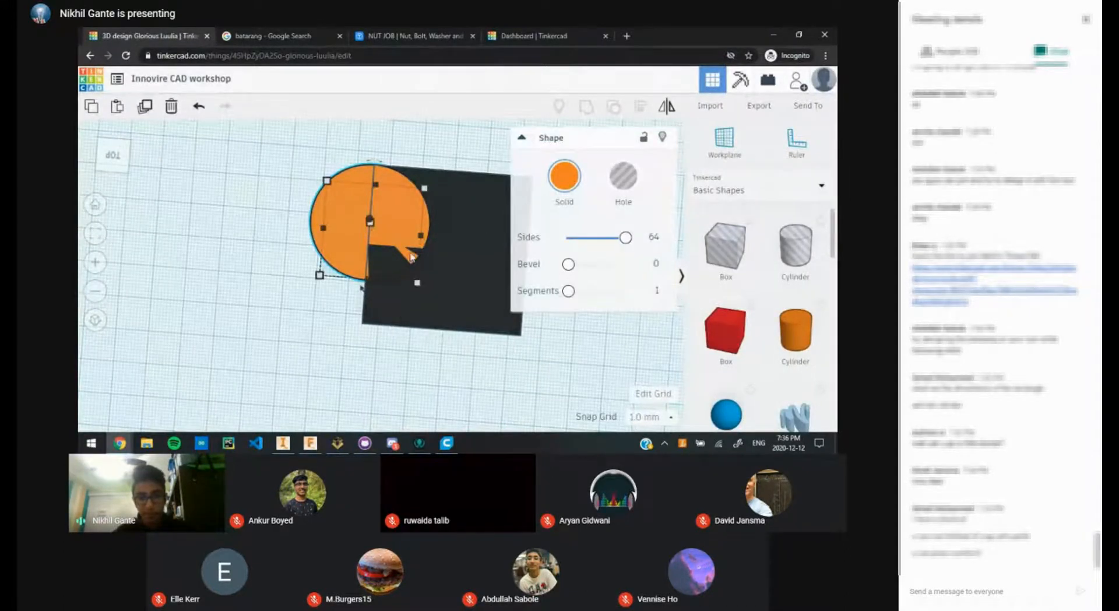
left_click(475, 239)
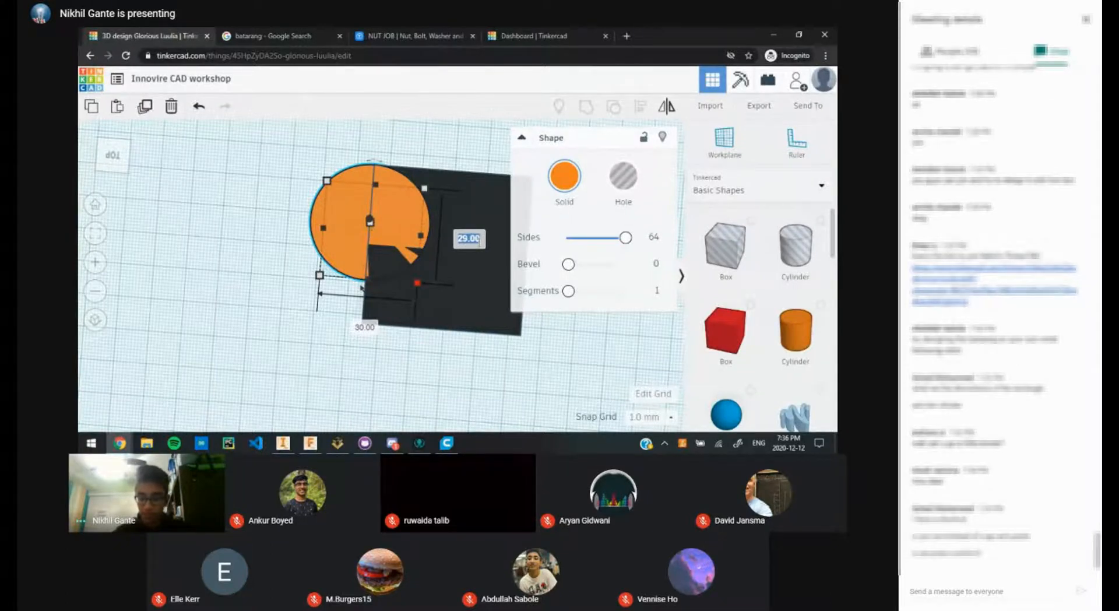
type("25")
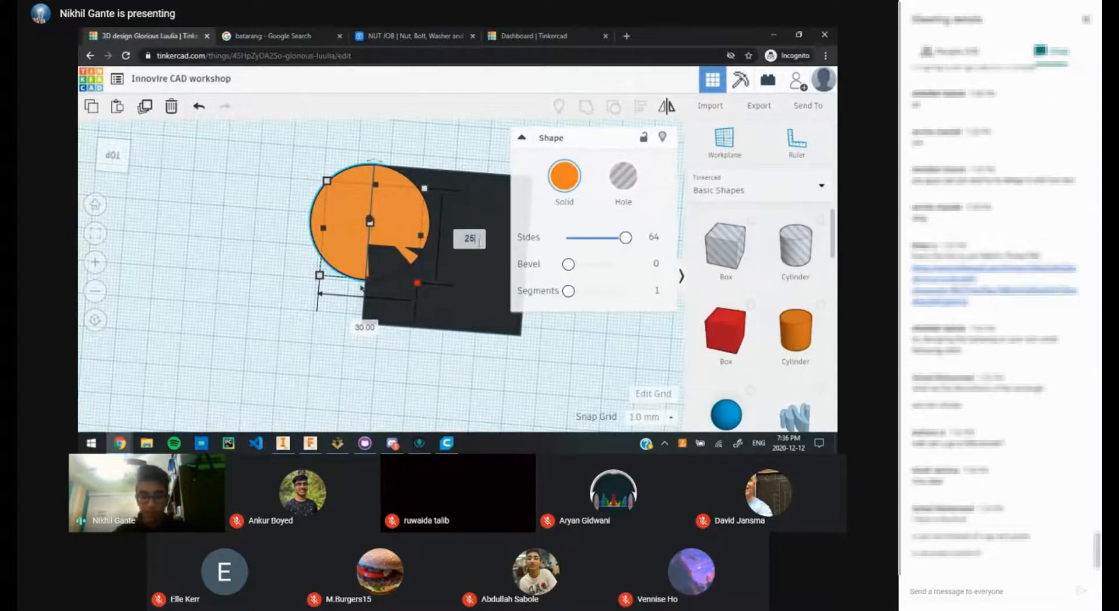
left_click(365, 327)
type("25")
key("Return")
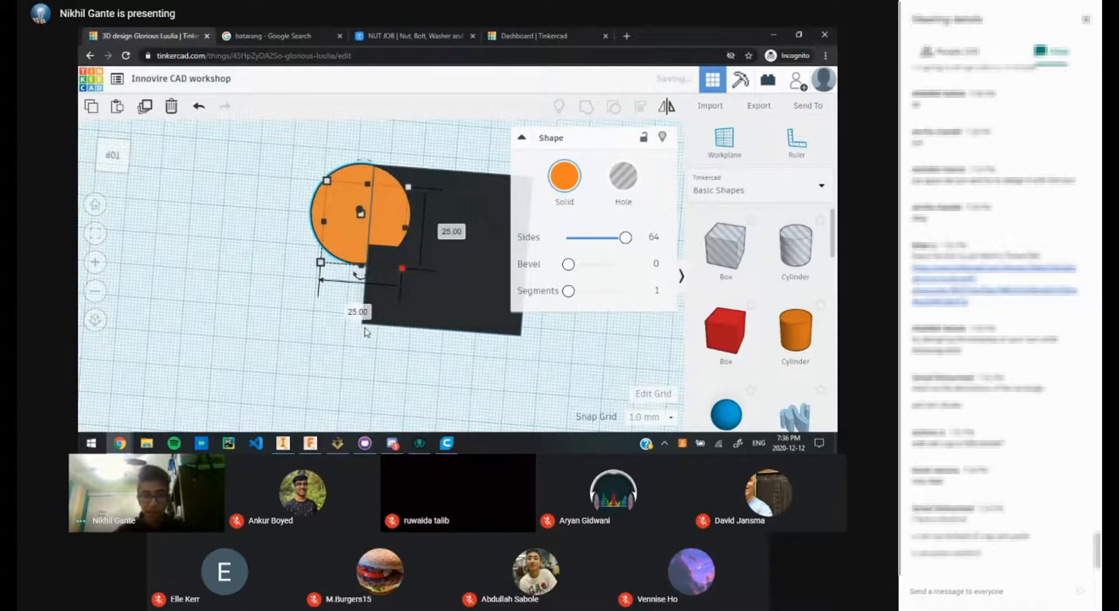
Step: Slide the 25 mm cylinder right so it overlaps the dark box's left edge
left_click(270, 185)
left_click(345, 193)
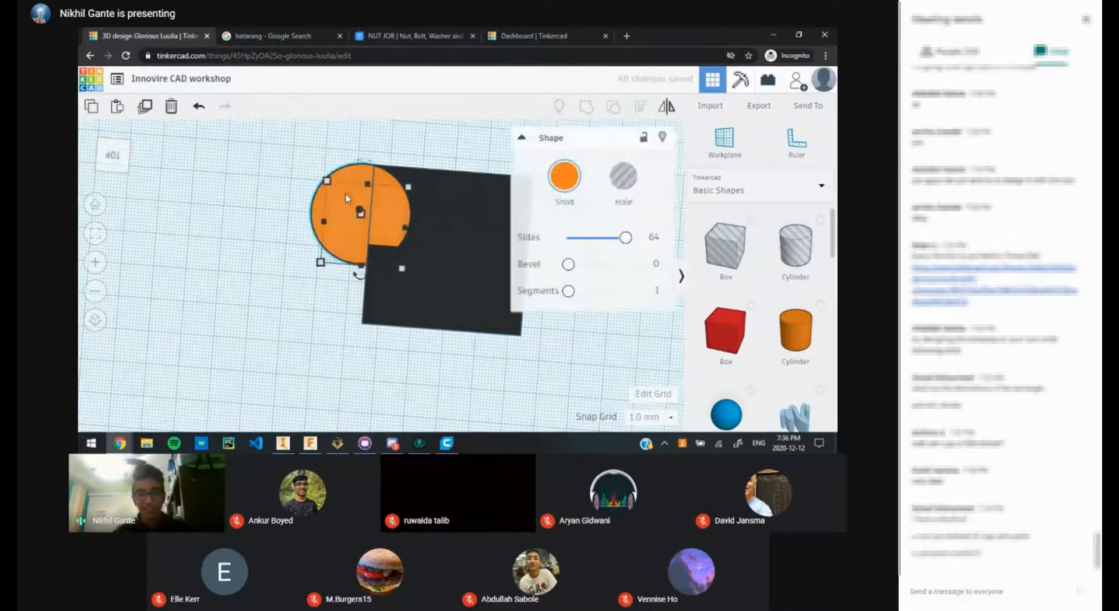
left_click_drag(345, 193, 355, 195)
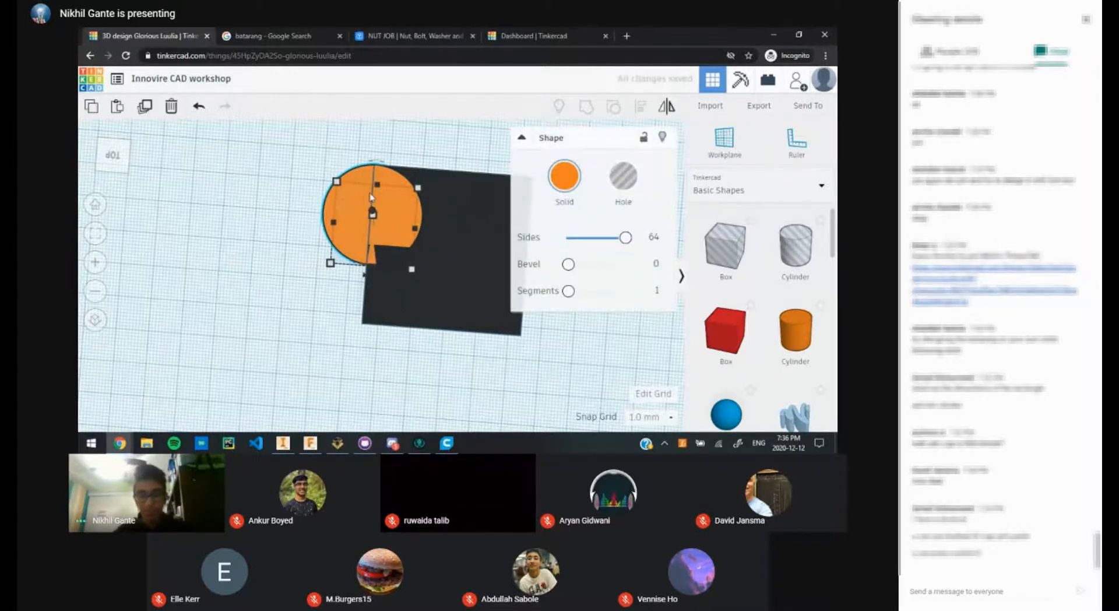
key("Left")
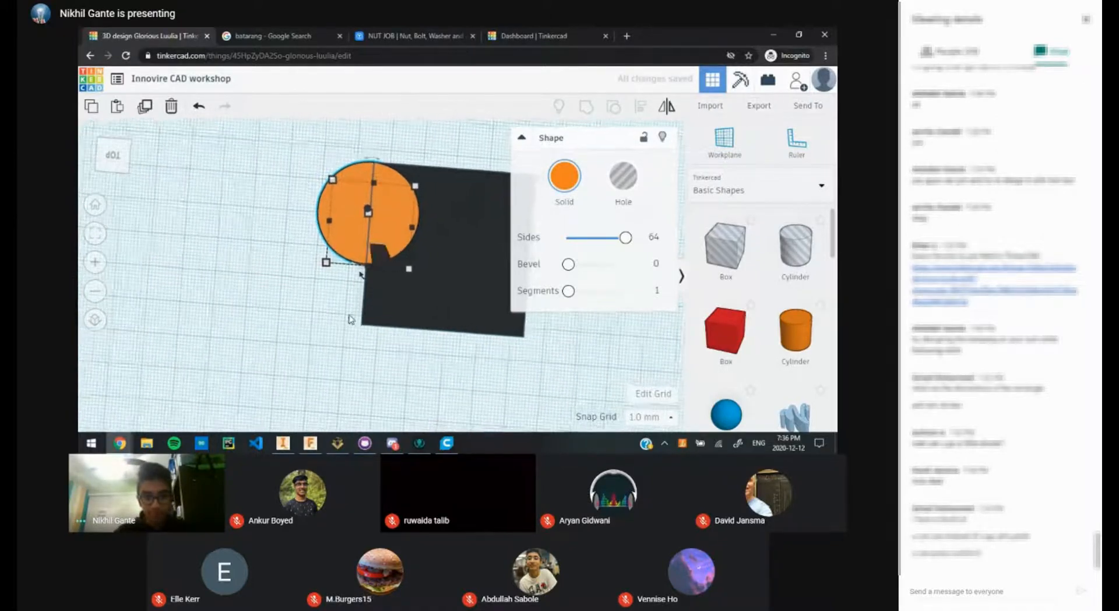
right_click_drag(350, 319, 407, 365)
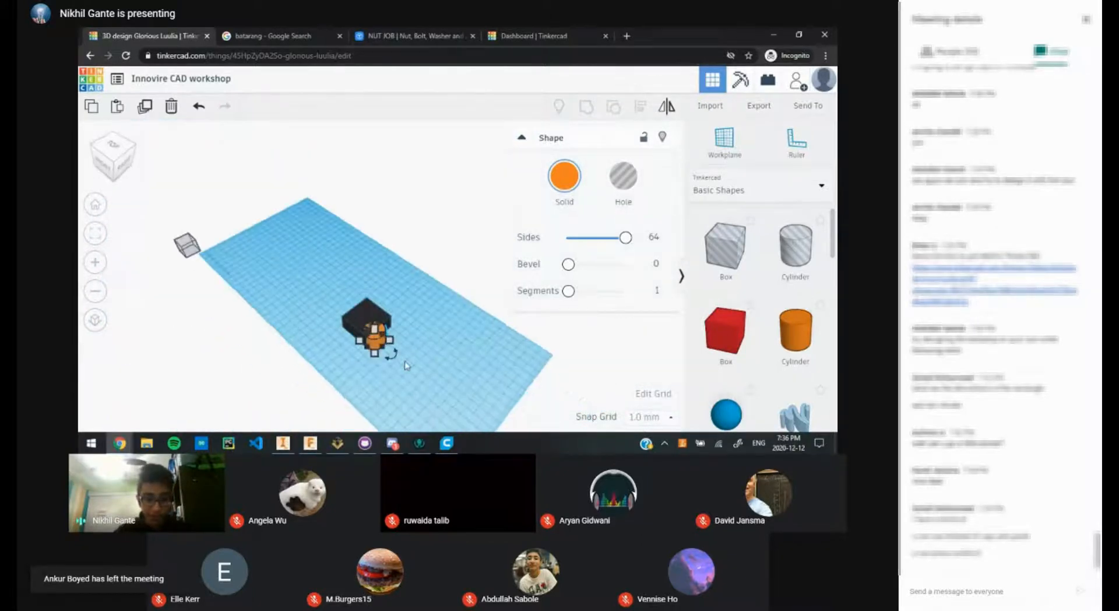
Step: Bring the whole cylinder into view and nudge it toward the lower-left
scroll(407, 366, "up", 5)
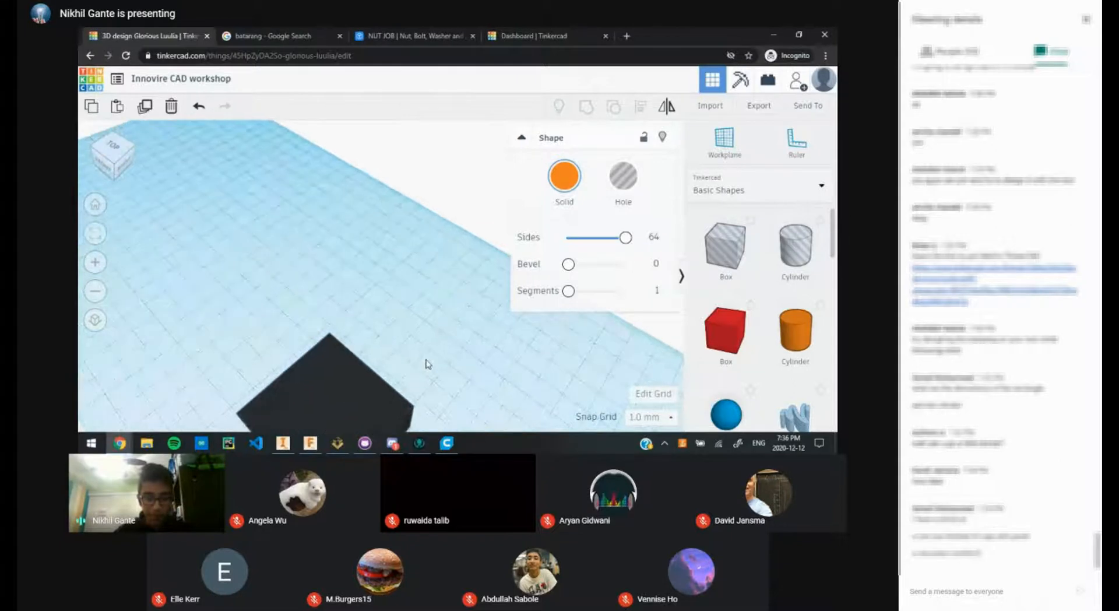
middle_click_drag(426, 360, 404, 237)
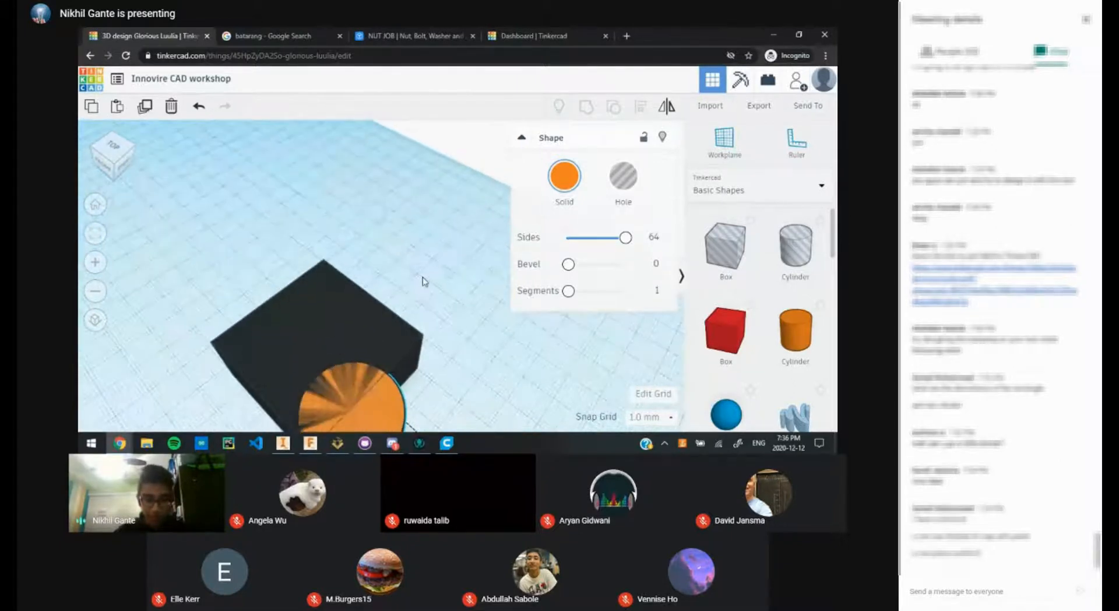
middle_click_drag(424, 281, 416, 174)
key("Down")
key("Down")
key("Down")
key("Down")
key("Down")
key("Down")
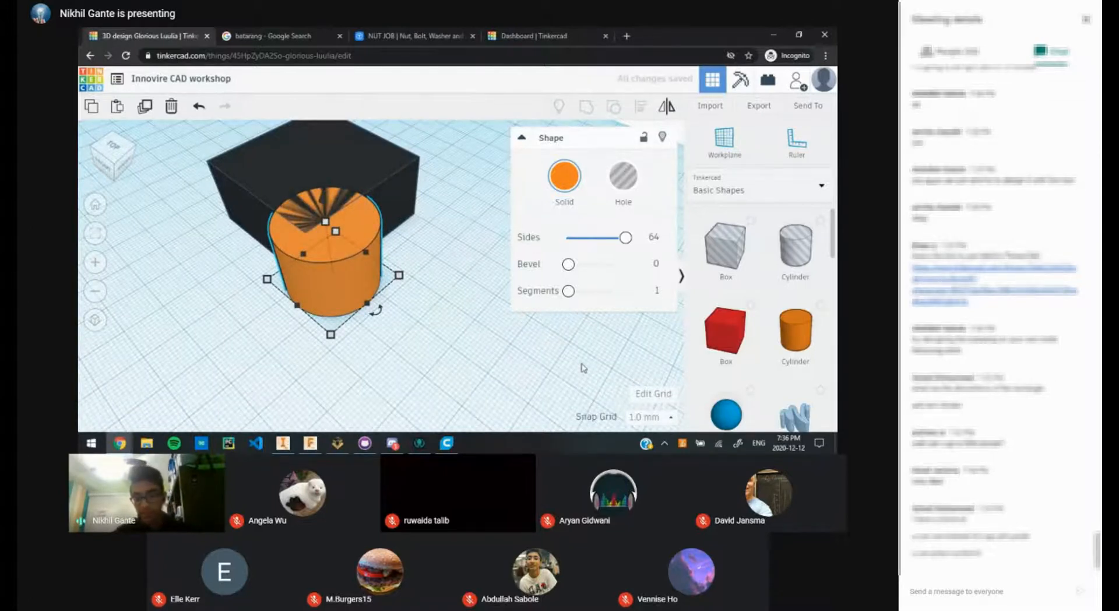
Step: Set the Snap Grid to 0.5 mm
left_click(645, 418)
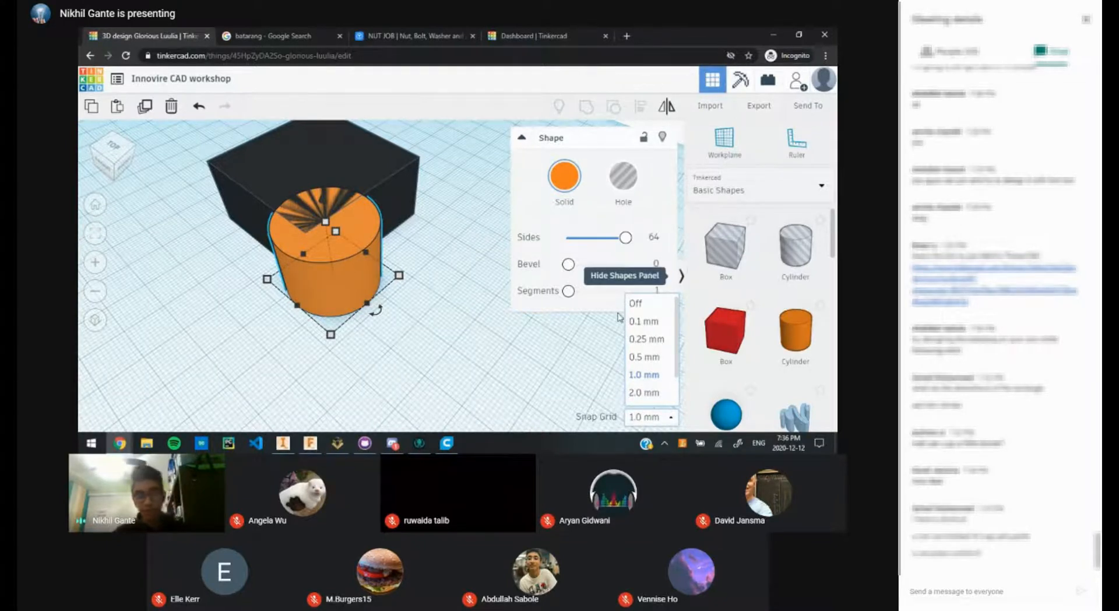
left_click(659, 358)
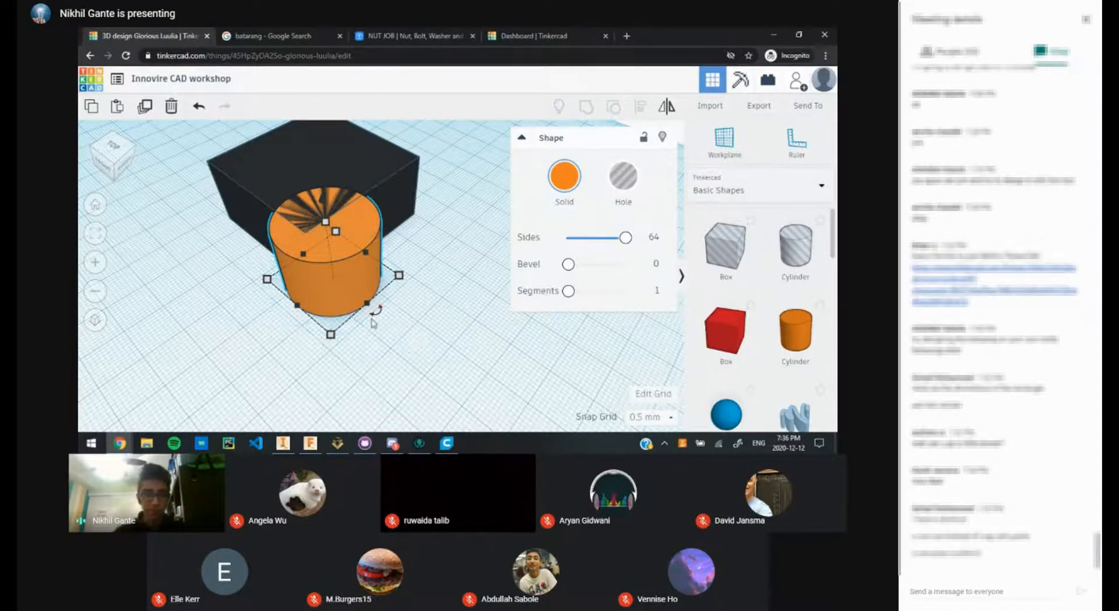
scroll(421, 363, "up", 1)
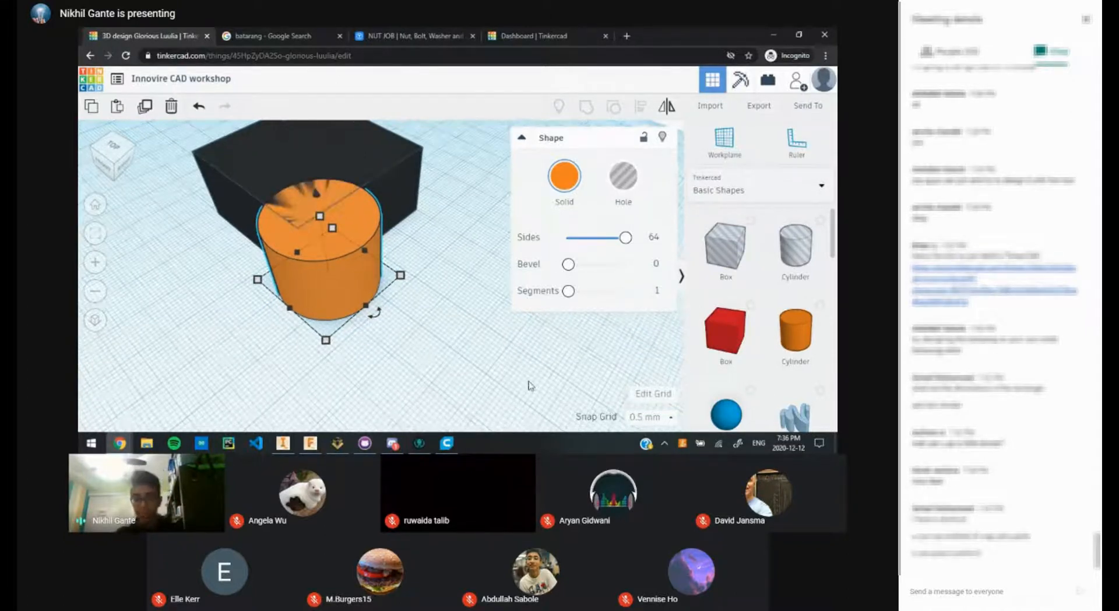
left_click(656, 418)
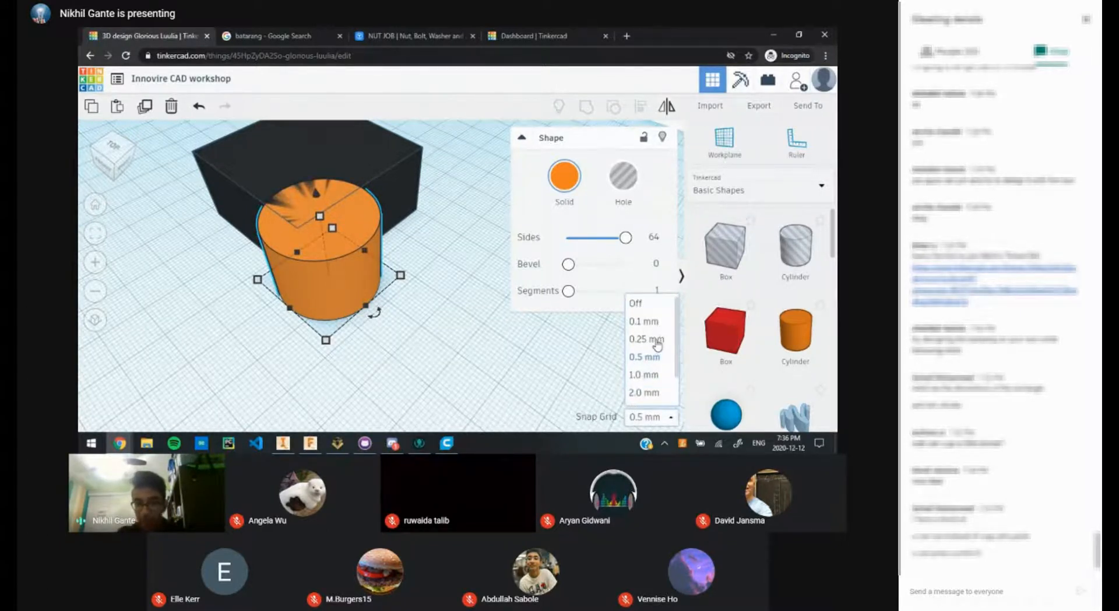
scroll(651, 345, "down", 1)
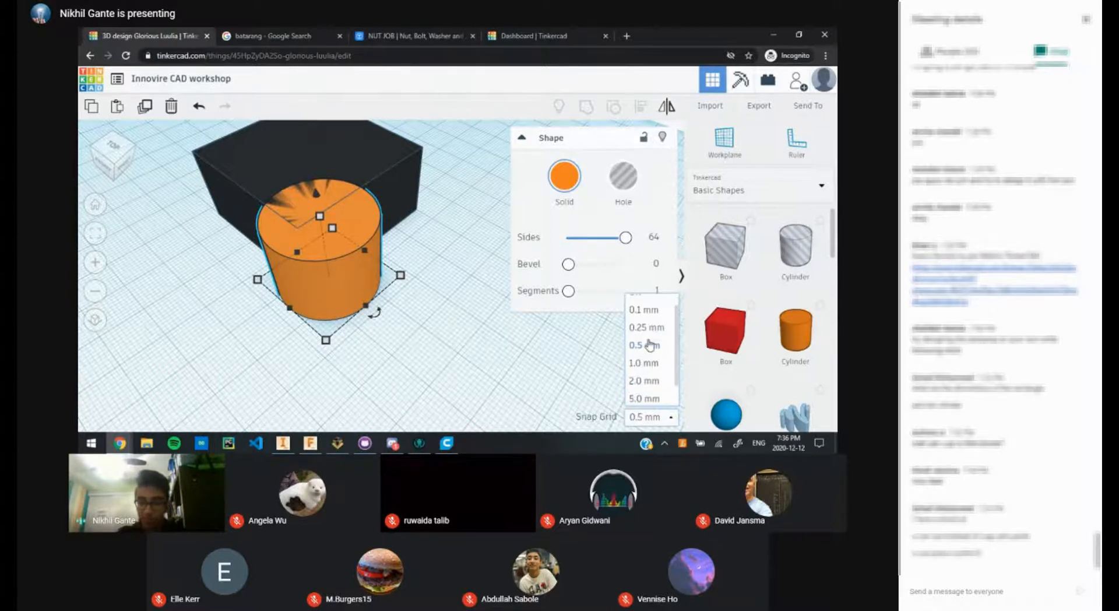
scroll(651, 345, "up", 1)
left_click(650, 354)
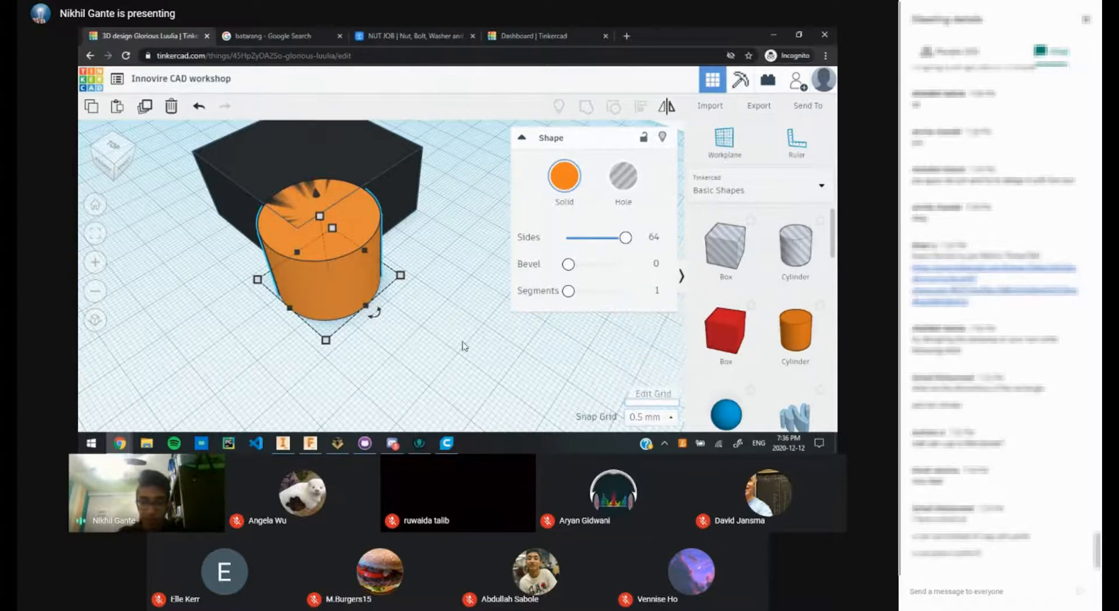
Step: Nudge the cylinder in 0.5 mm steps until it sits flush against the box
scroll(387, 347, "up", 1)
middle_click_drag(466, 353, 578, 386)
left_click_drag(441, 344, 447, 293)
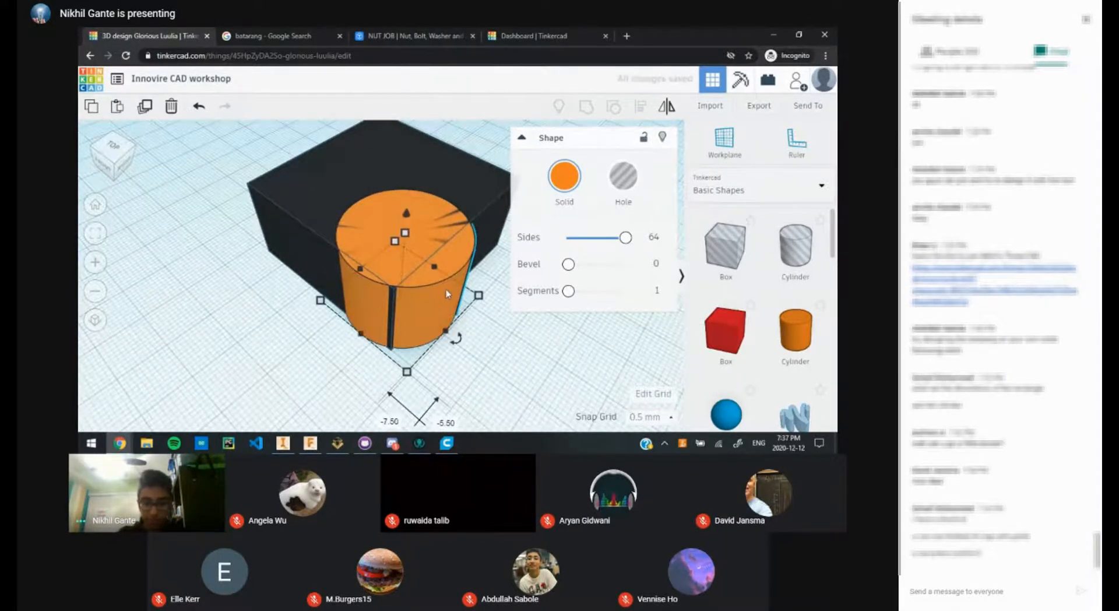
key("Down")
key("Left")
key("Down")
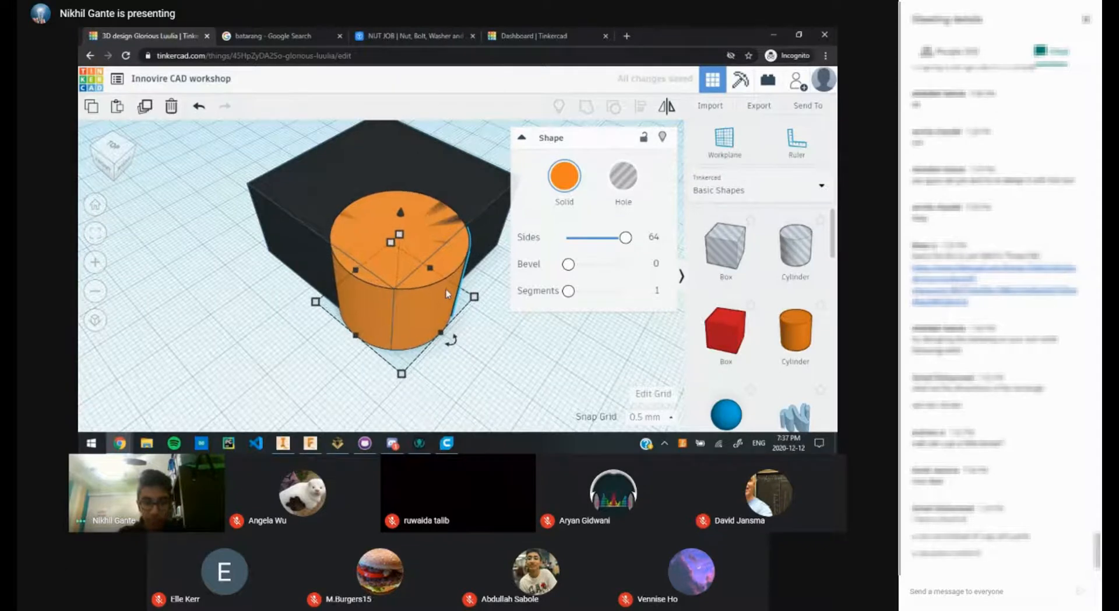
key("Right")
key("Up")
key("Left")
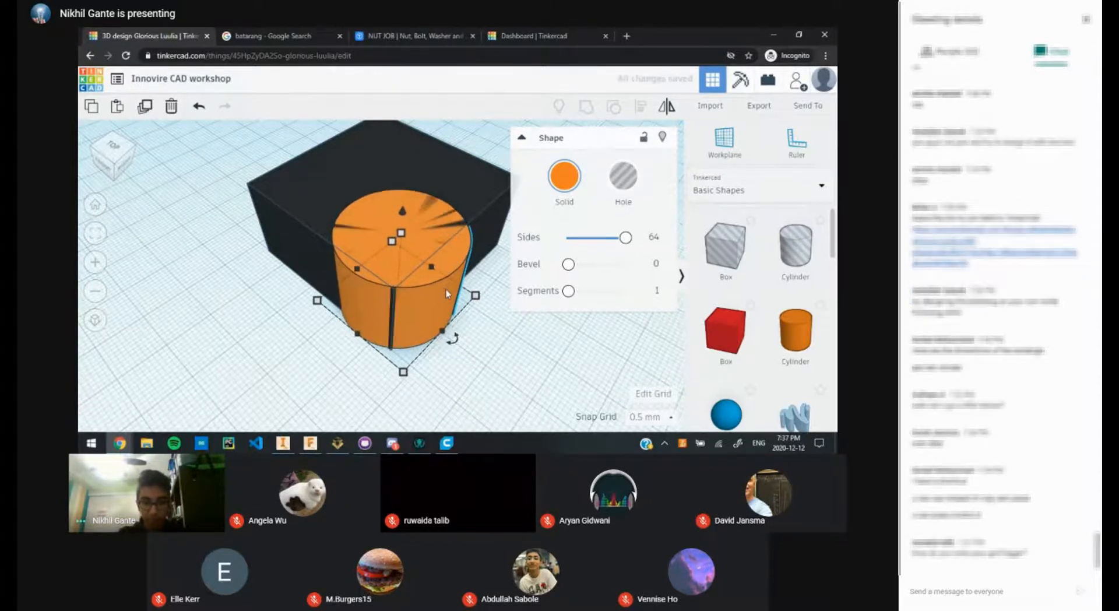
key("Down")
Step: Nudge the cylinder once more and change it from solid to a Hole shape
key("Right")
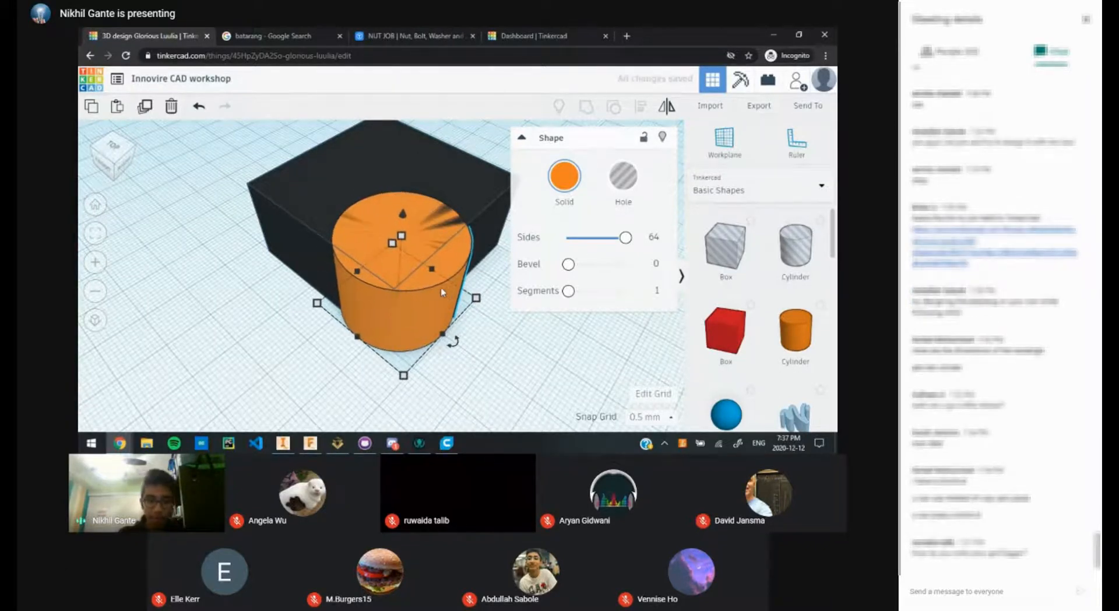
right_click_drag(502, 362, 428, 343)
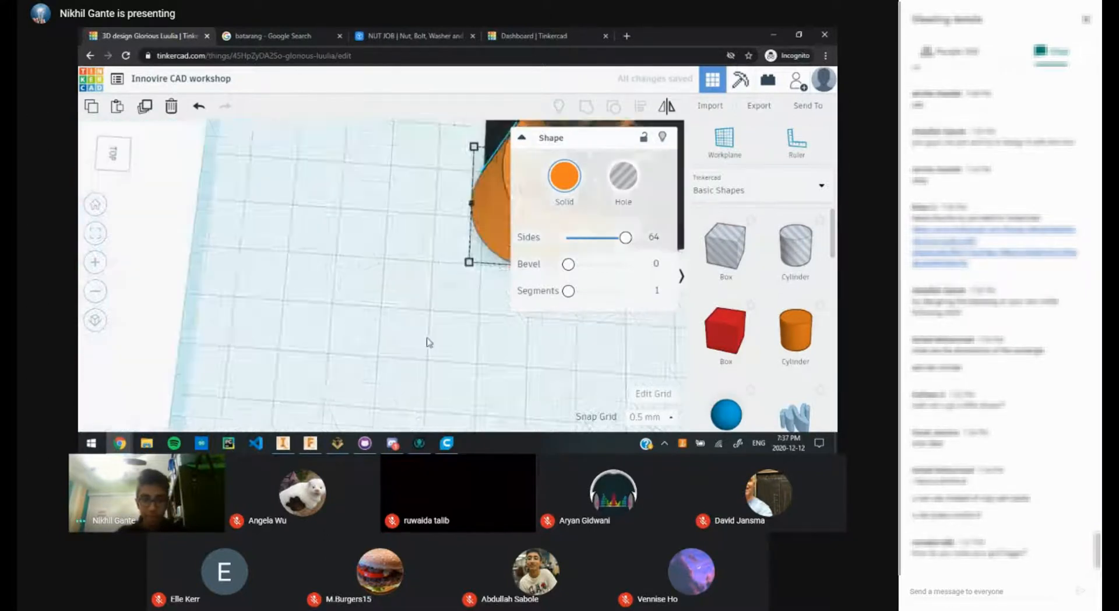
scroll(429, 341, "down", 3)
middle_click_drag(303, 340, 82, 438)
left_click(595, 205)
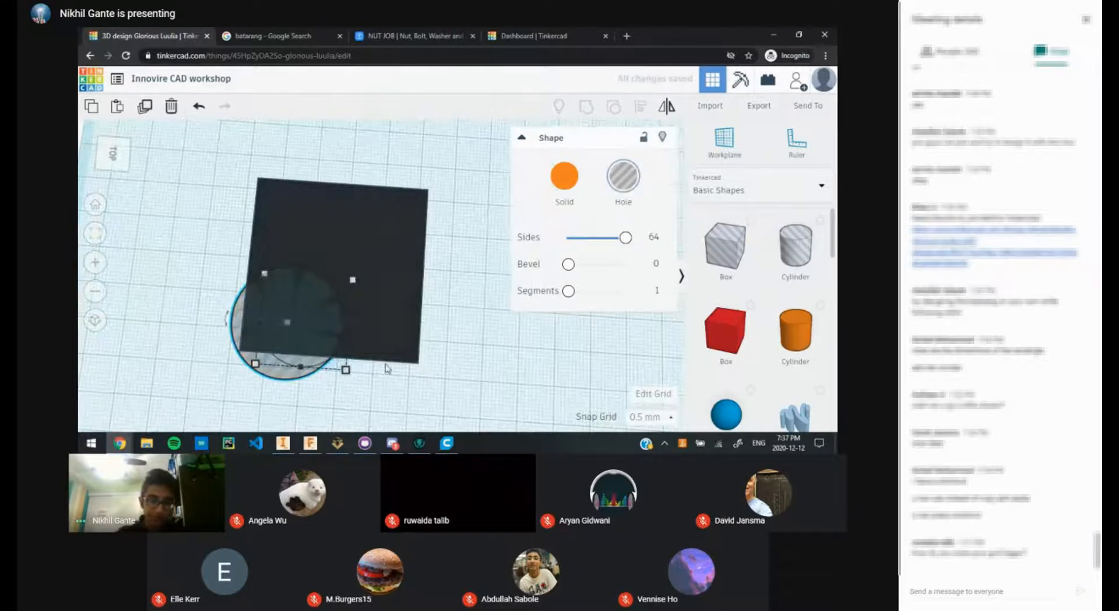
Step: Fine-tune the hole cylinder's position over the square's corner
scroll(484, 298, "down", 3)
right_click_drag(467, 305, 357, 308)
scroll(280, 327, "up", 2)
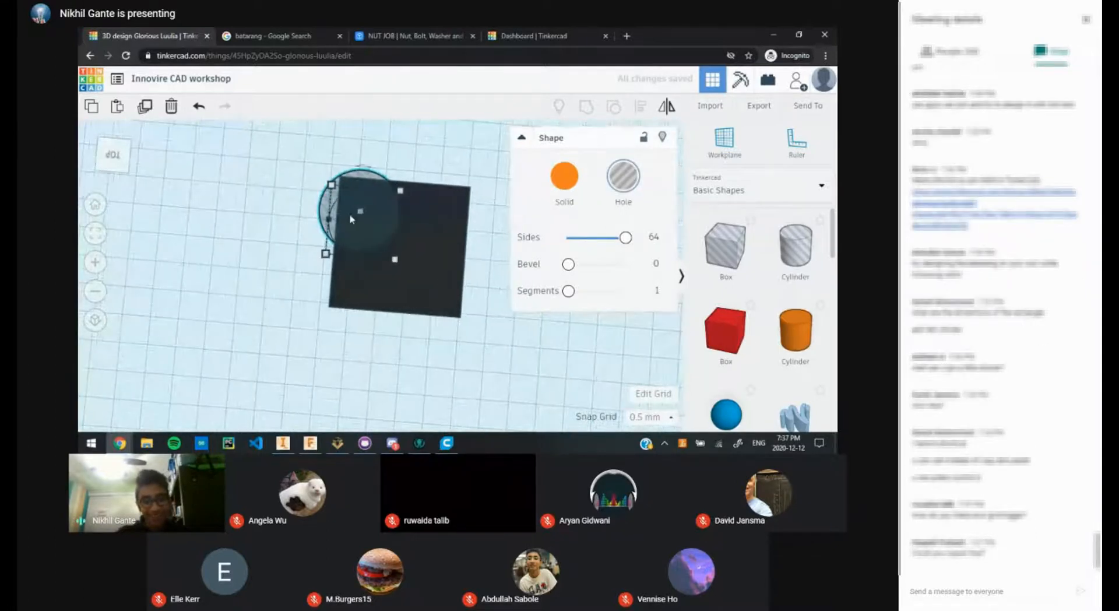
key("Left")
key("Left")
key("Left")
key("Left")
key("Left")
key("Left")
key("Left")
key("Left")
key("Left")
key("Left")
key("Left")
key("Left")
key("Left")
key("Left")
key("Left")
key("Left")
key("Left")
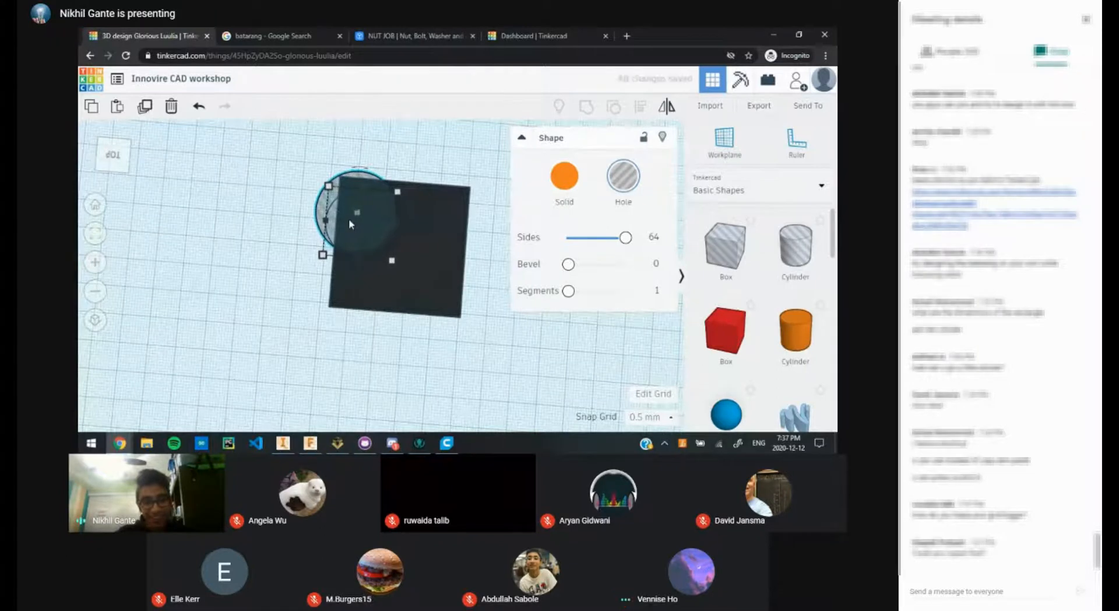
key("Right")
key("Right")
key("Right")
key("Right")
key("Left")
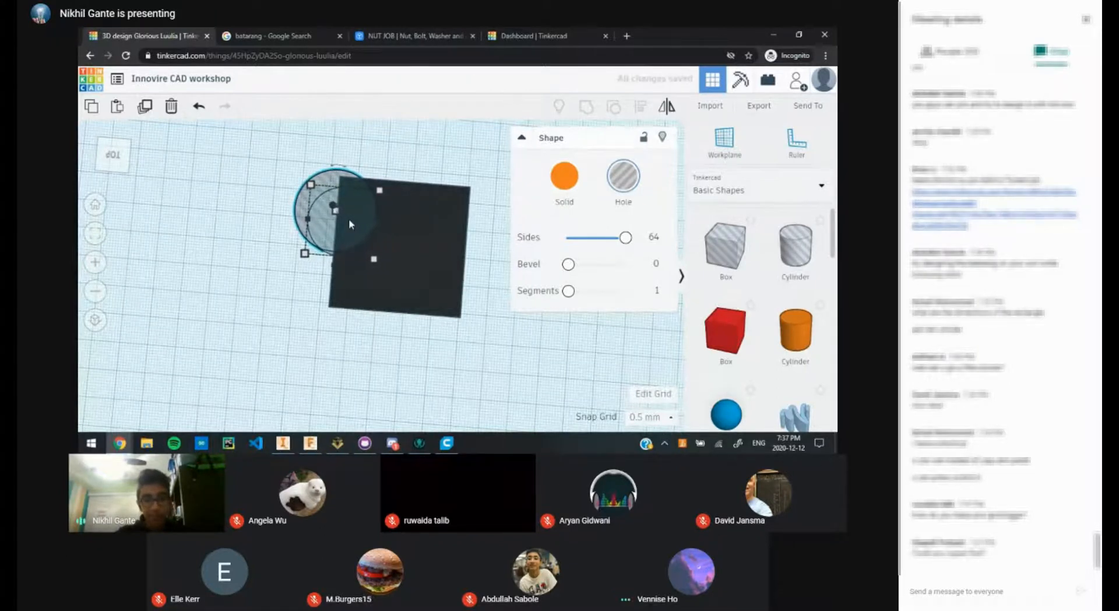
key("Right")
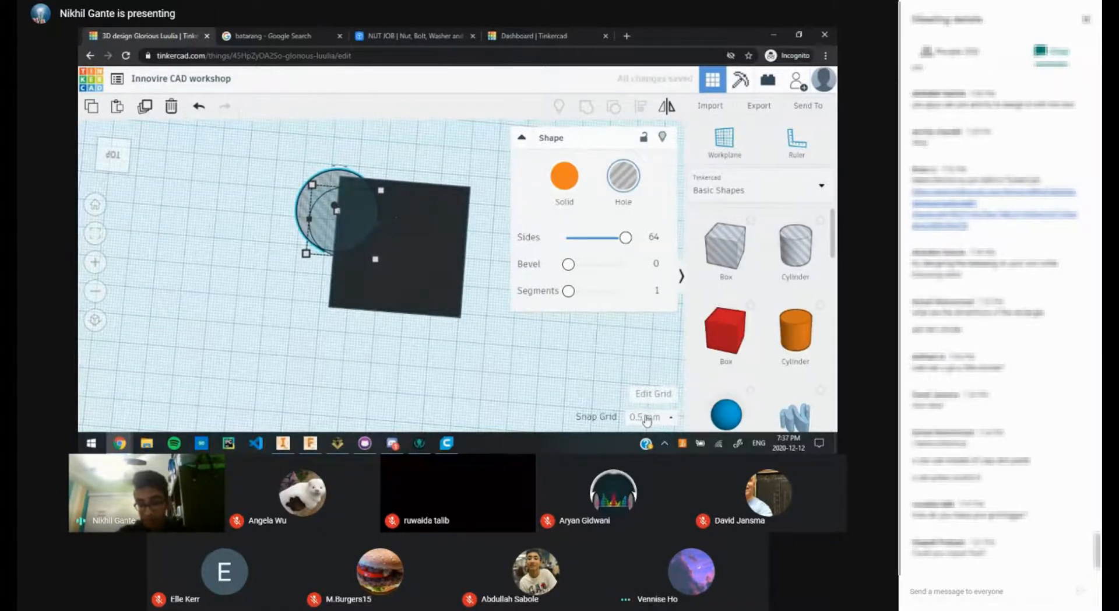
Step: Move the hole cylinder onto the dark square's left edge
scroll(346, 238, "up", 3)
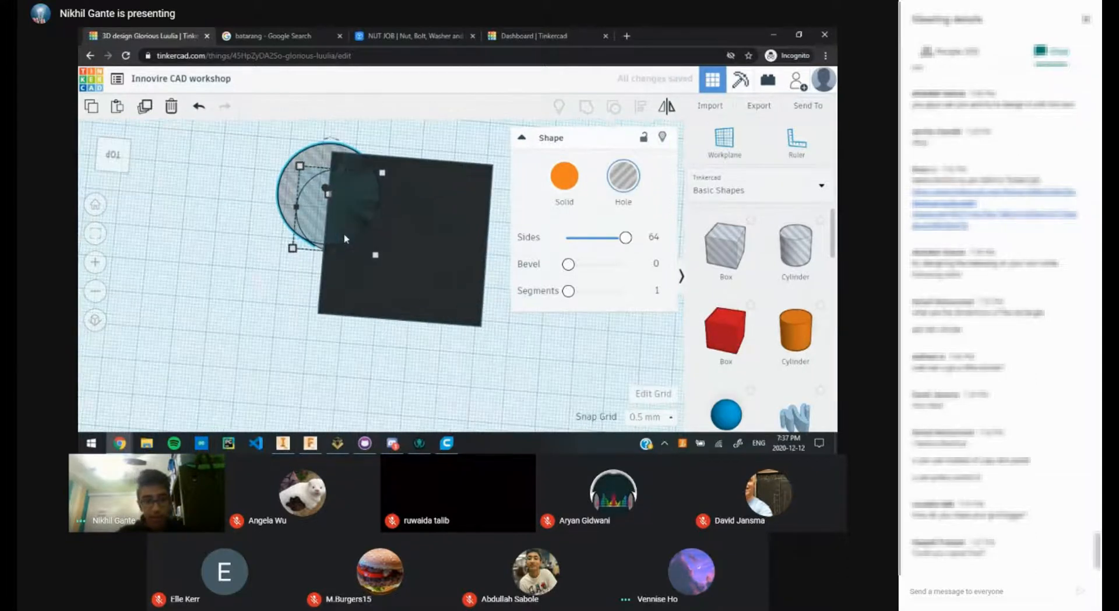
mouse_move(375, 252)
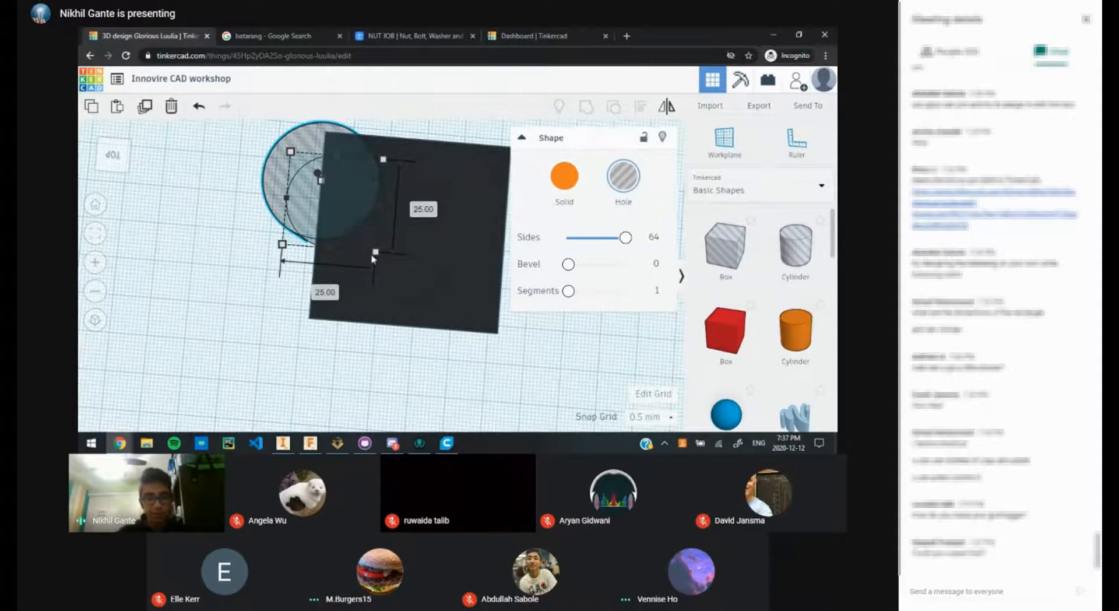
middle_click_drag(373, 259, 407, 312)
scroll(394, 312, "up", 3)
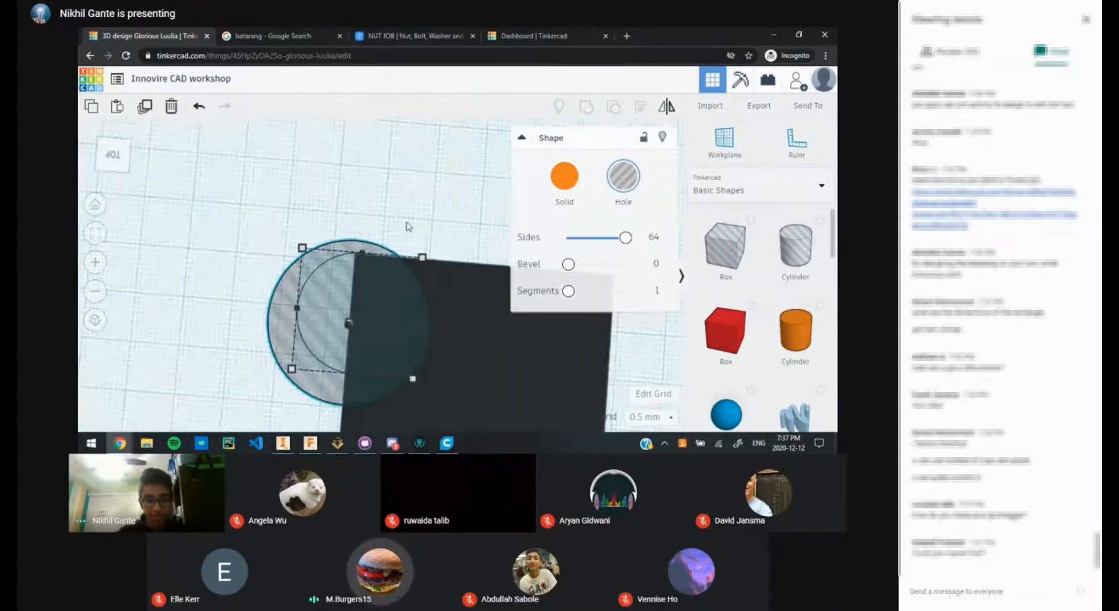
scroll(408, 226, "down", 2)
left_click_drag(347, 292, 357, 301)
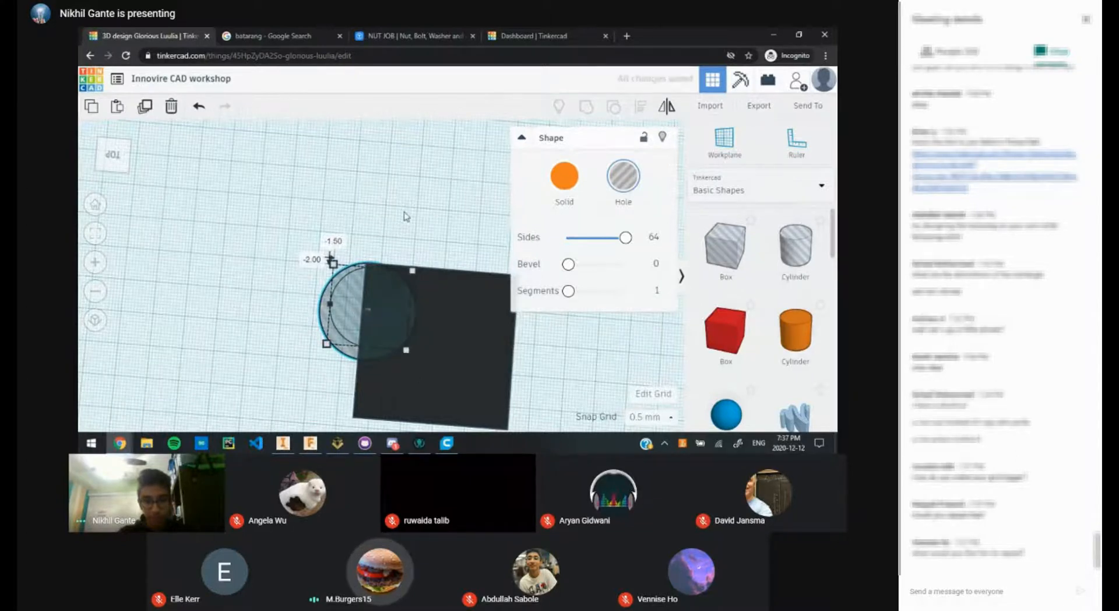
scroll(418, 231, "down", 2)
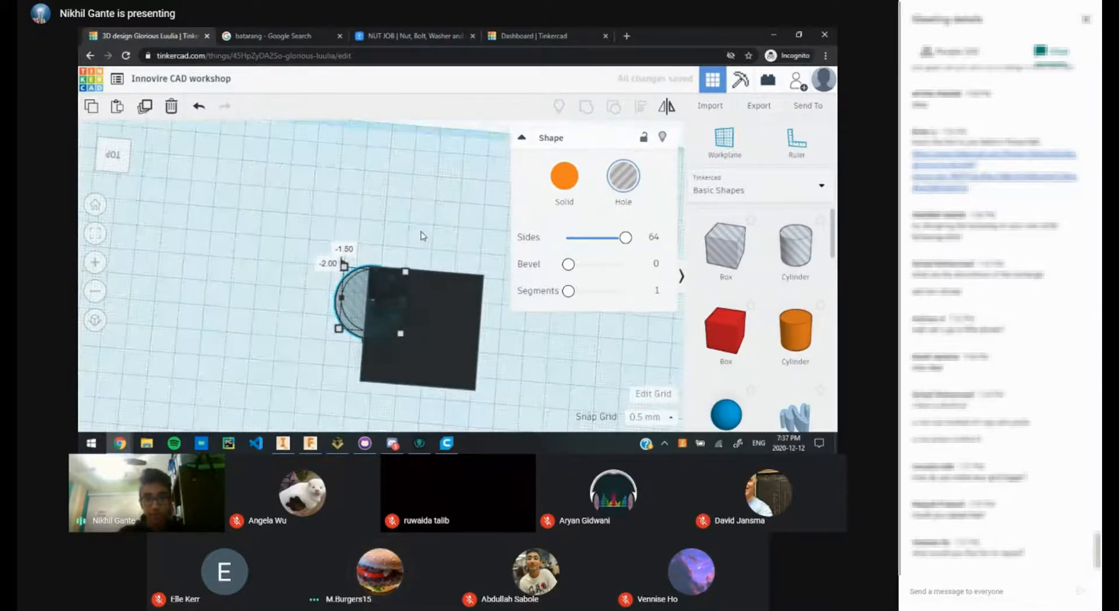
left_click(644, 394)
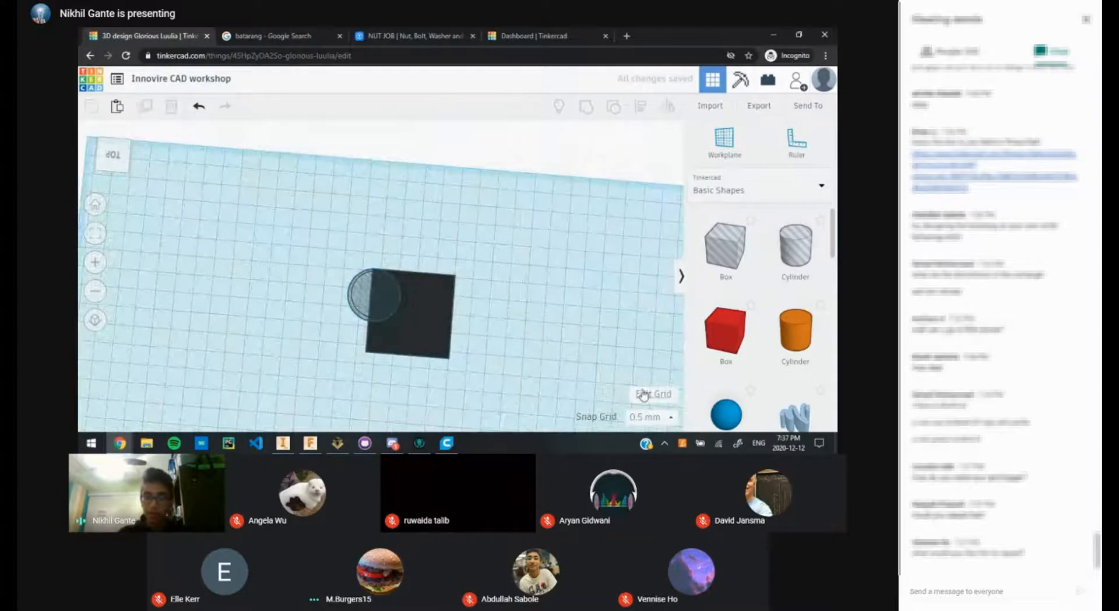
left_click(644, 394)
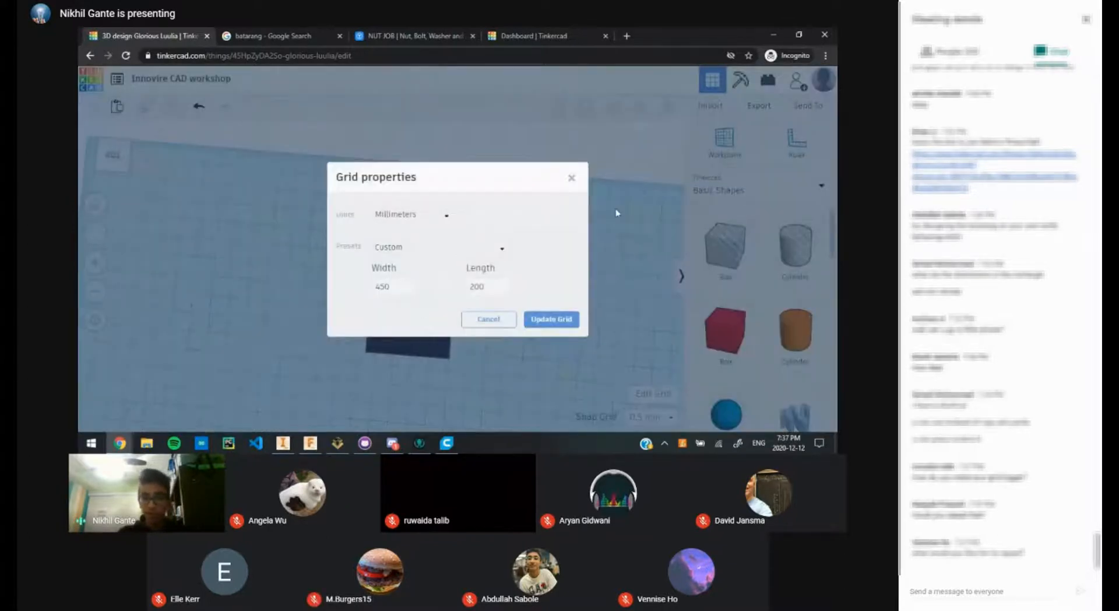
left_click(571, 180)
left_click(645, 393)
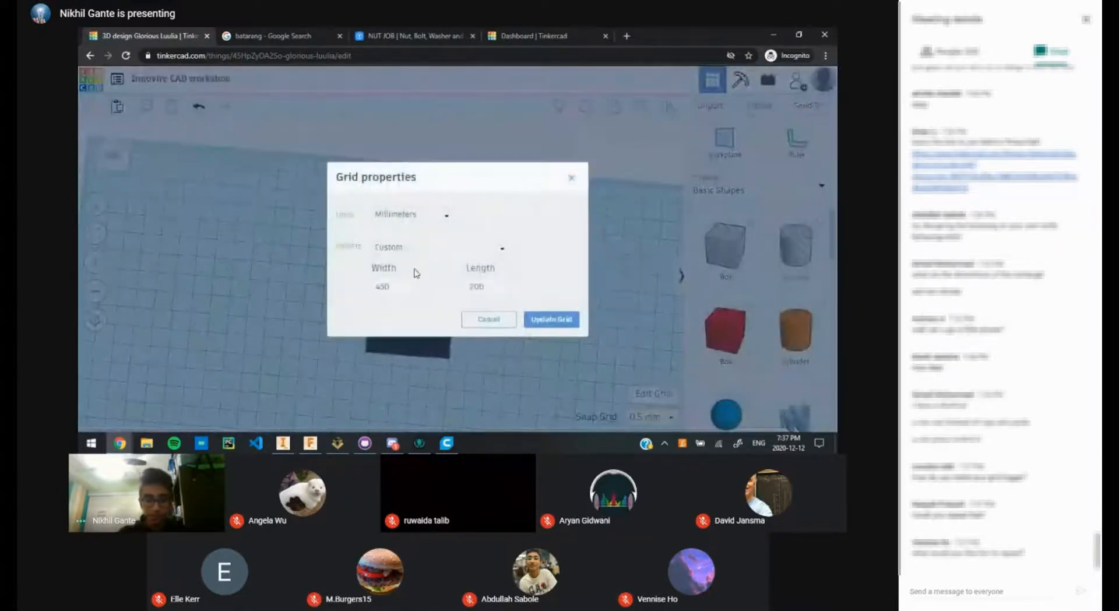
left_click_drag(391, 286, 307, 298)
left_click_drag(486, 287, 436, 295)
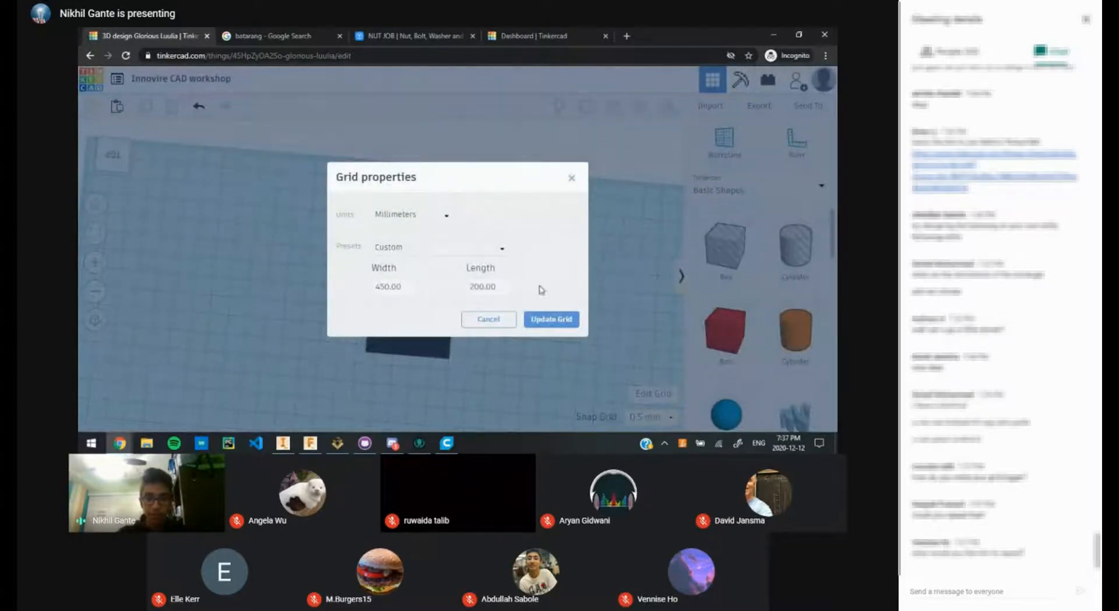
left_click(492, 319)
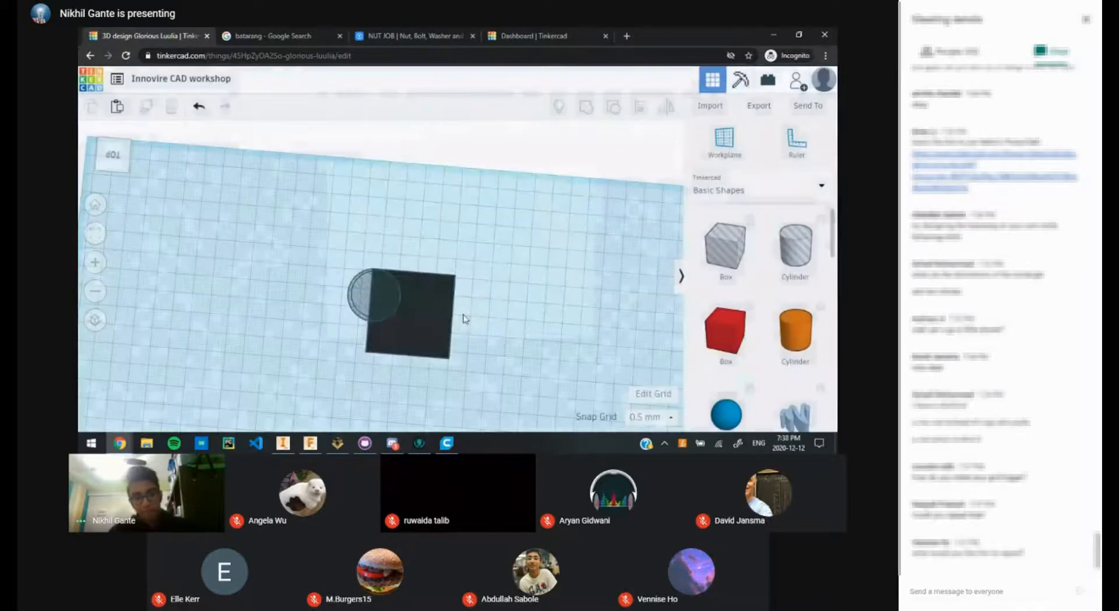
scroll(378, 314, "up", 5)
left_click(318, 316)
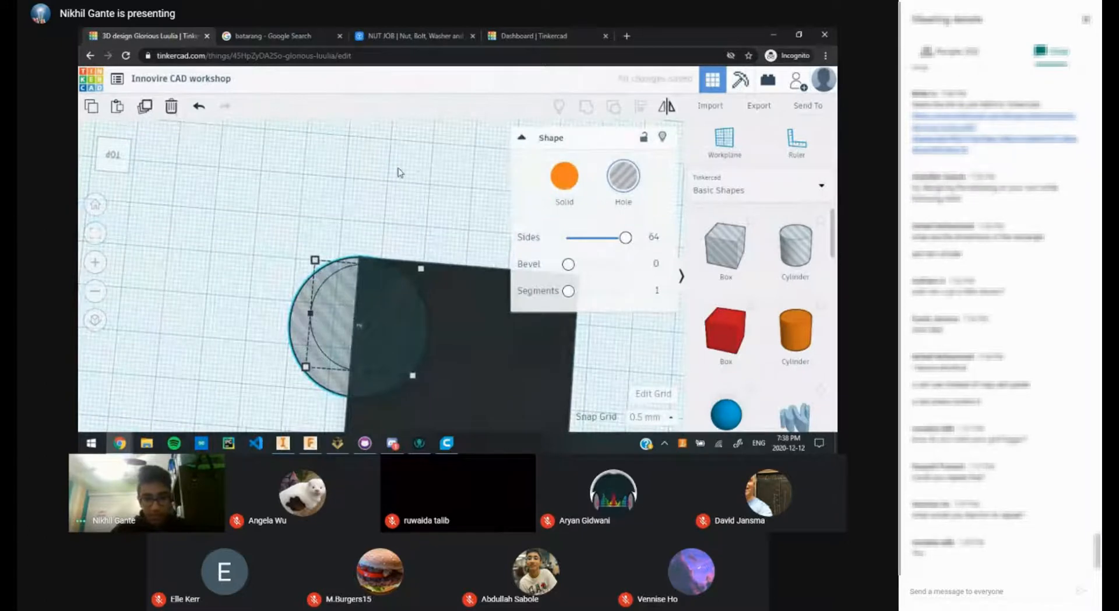
left_click(420, 224)
left_click(382, 332)
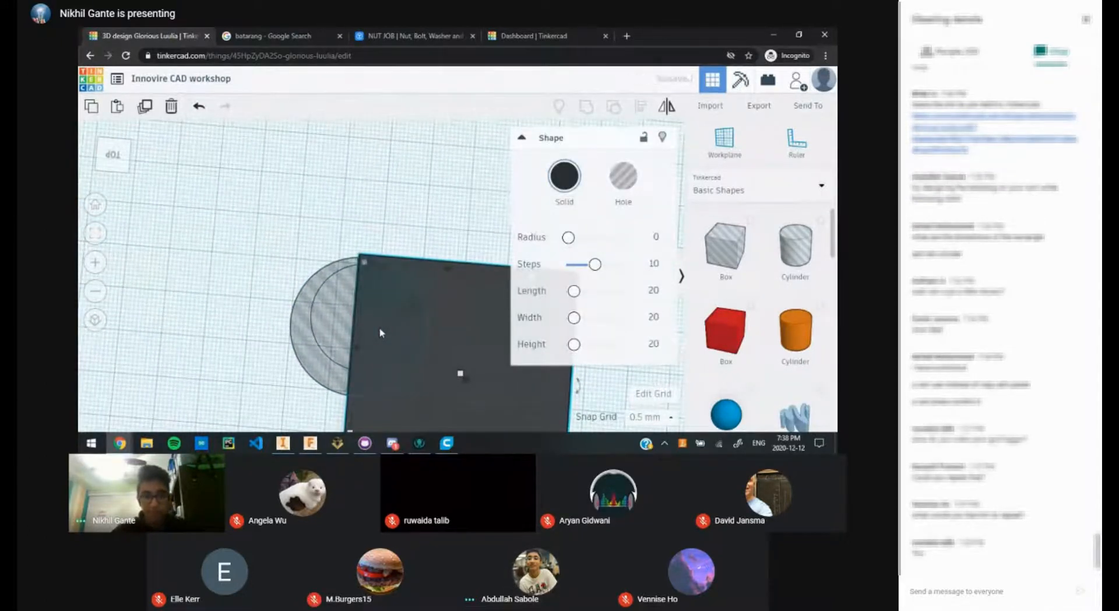
left_click(356, 220)
middle_click_drag(403, 263, 362, 172)
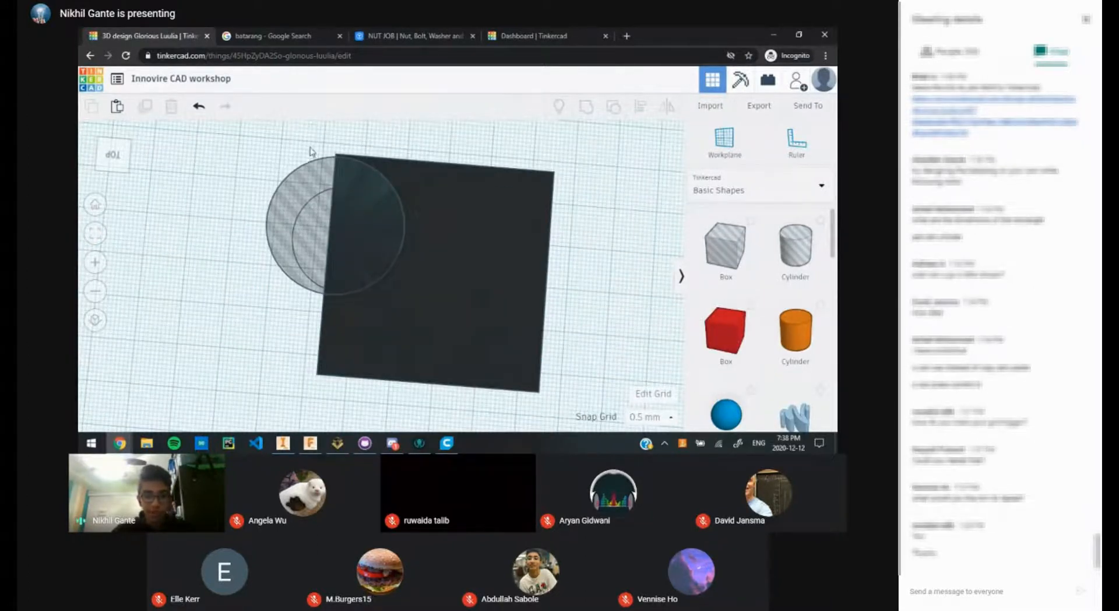
left_click_drag(294, 123, 530, 272)
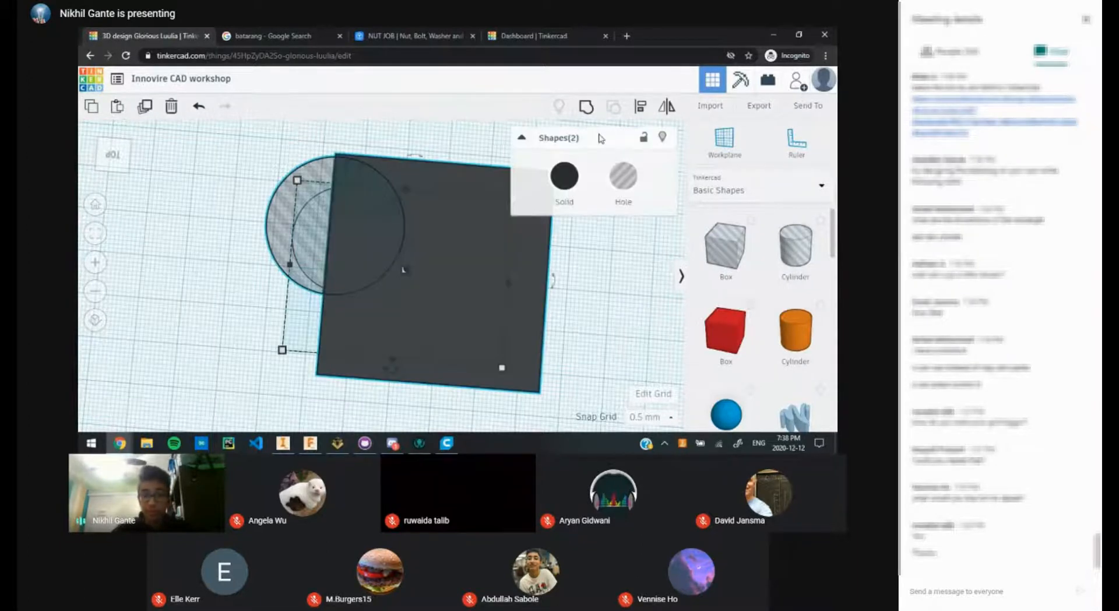
left_click(586, 107)
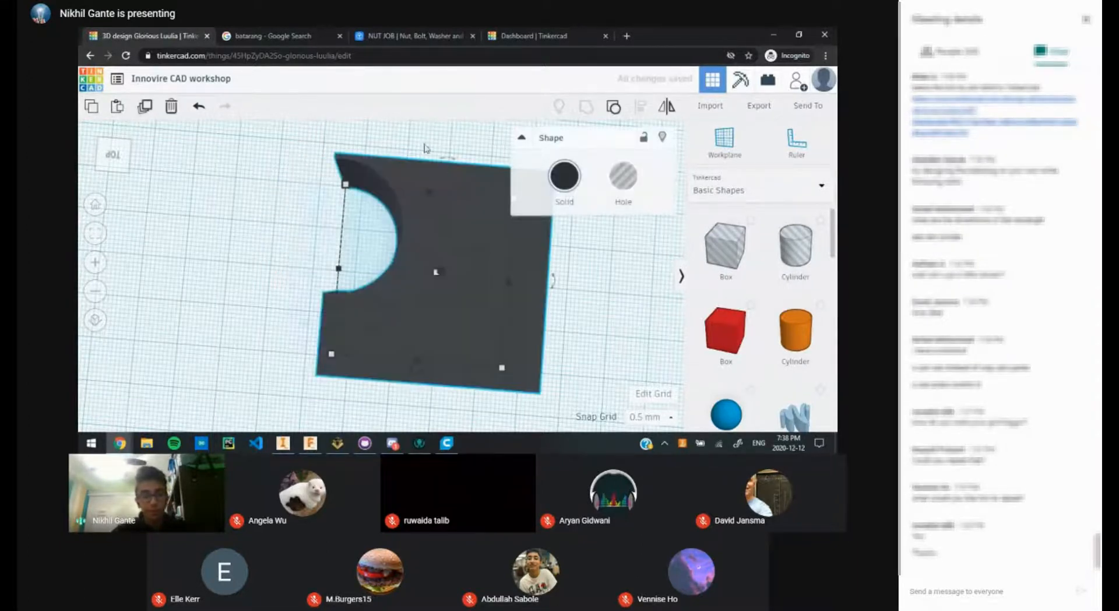
left_click(363, 138)
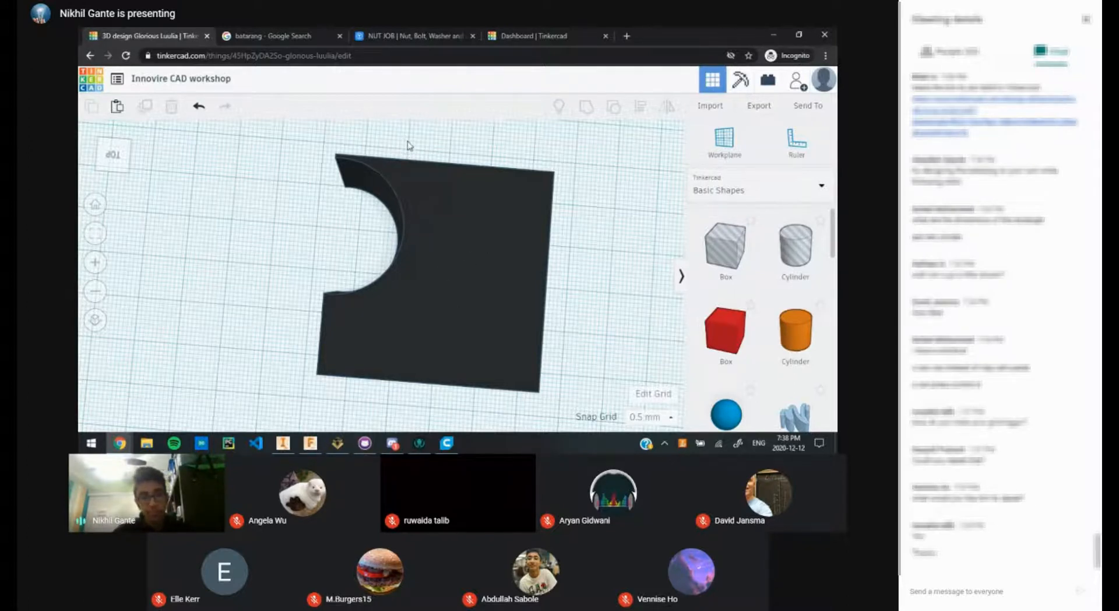
key("ctrl+z")
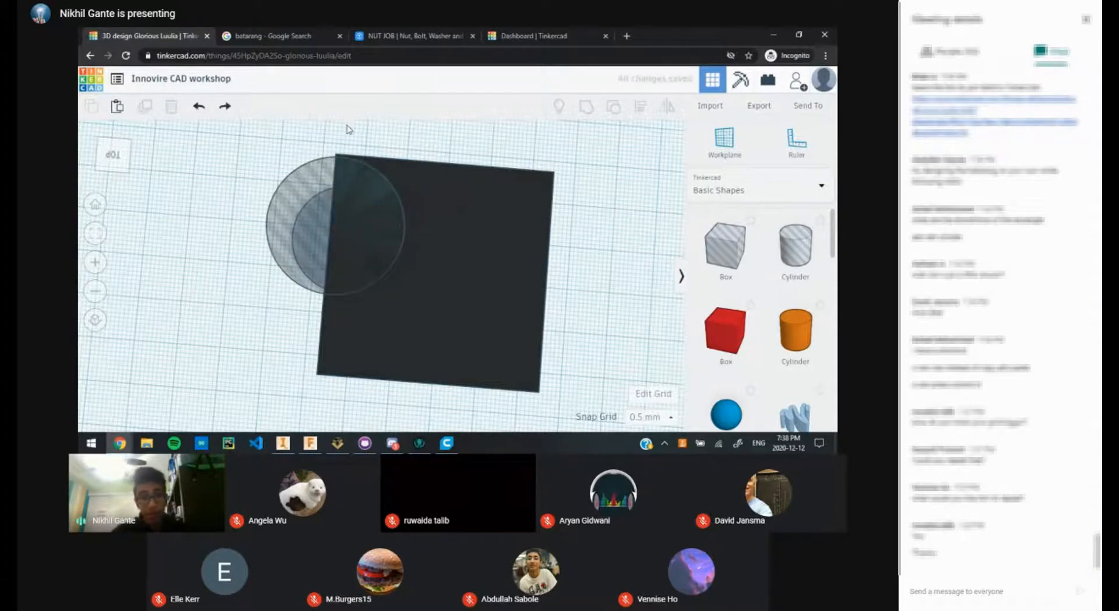
Step: Add a new 64-sided cylinder onto the square, then check the batarang images
left_click_drag(794, 253, 411, 323)
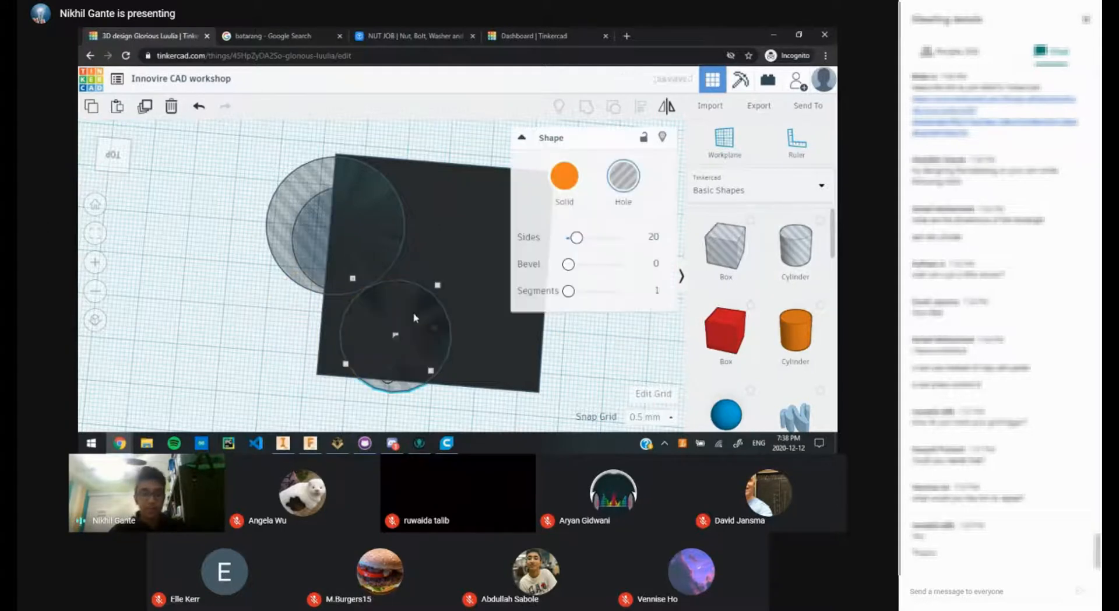
left_click_drag(576, 237, 625, 238)
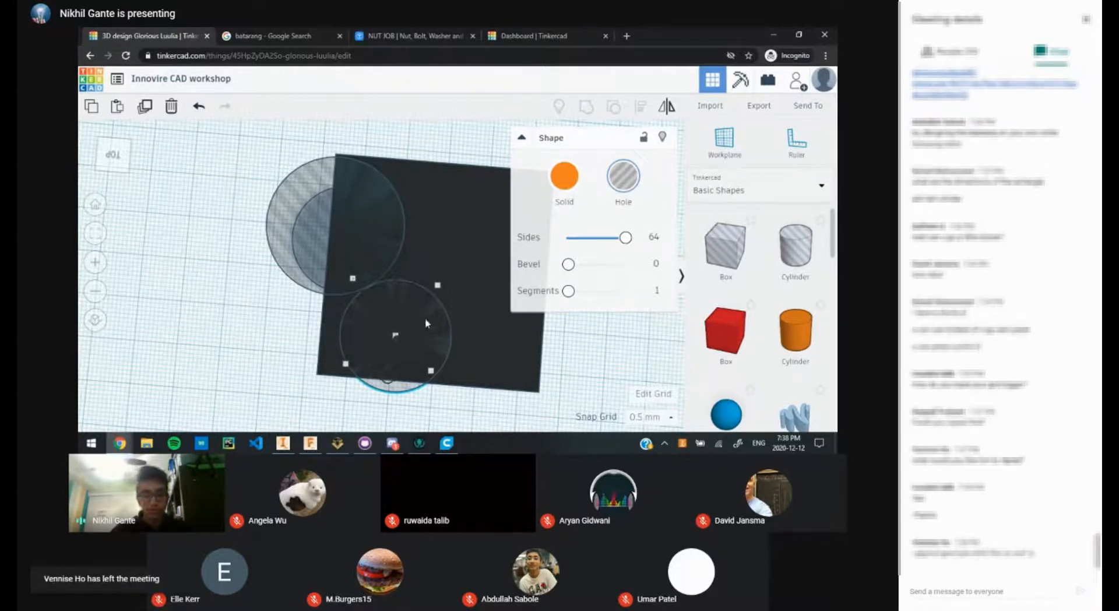
left_click(285, 35)
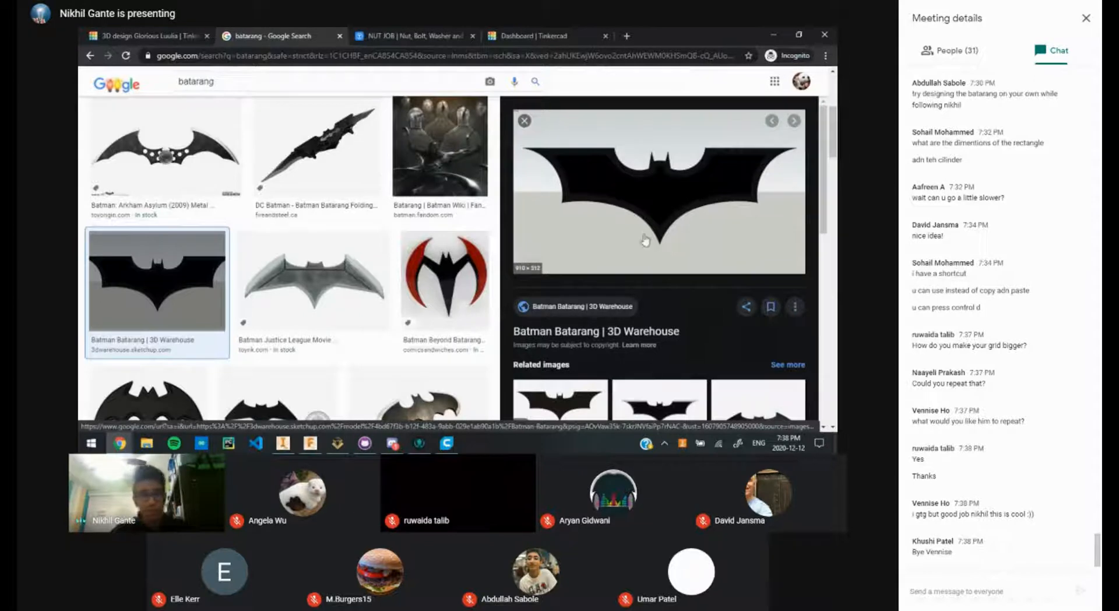
left_click(164, 34)
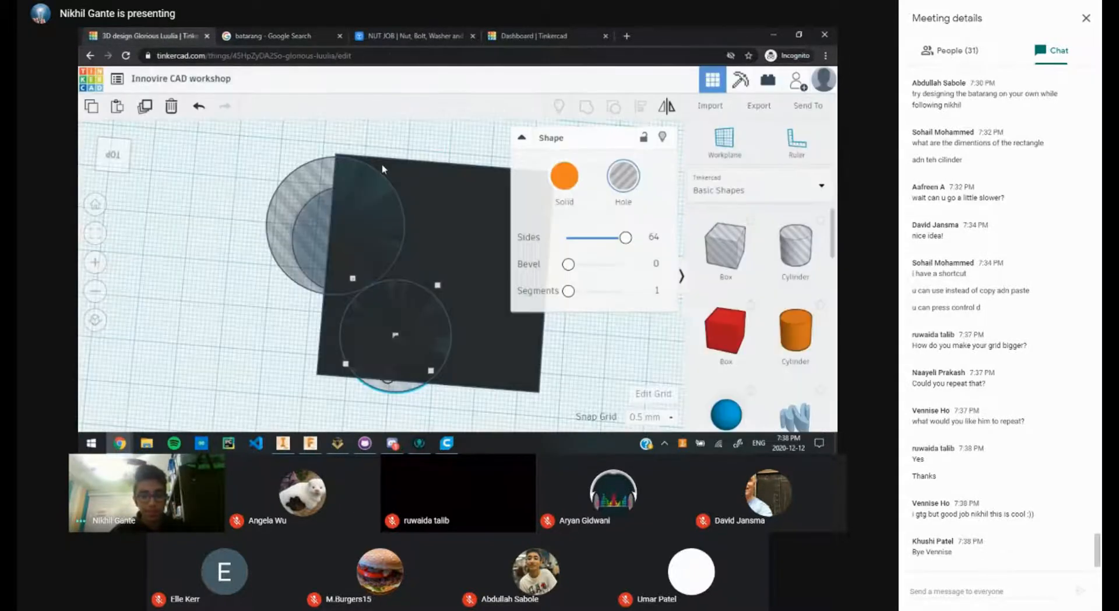
Step: Stretch the cylinder hole leftward and downward into an ellipse
scroll(471, 370, "down", 3)
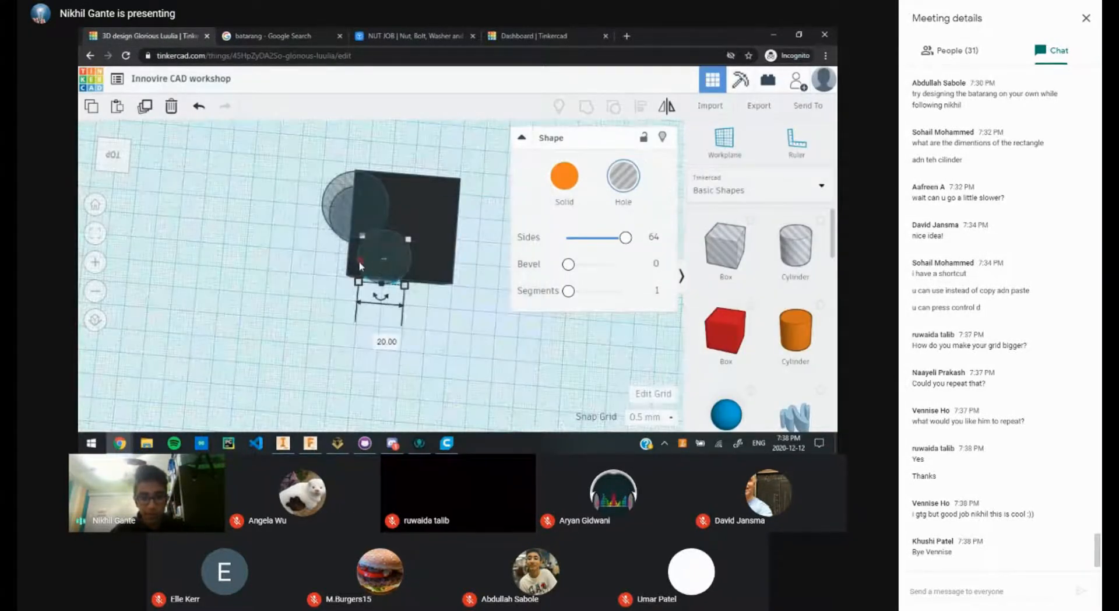
left_click_drag(361, 260, 277, 256)
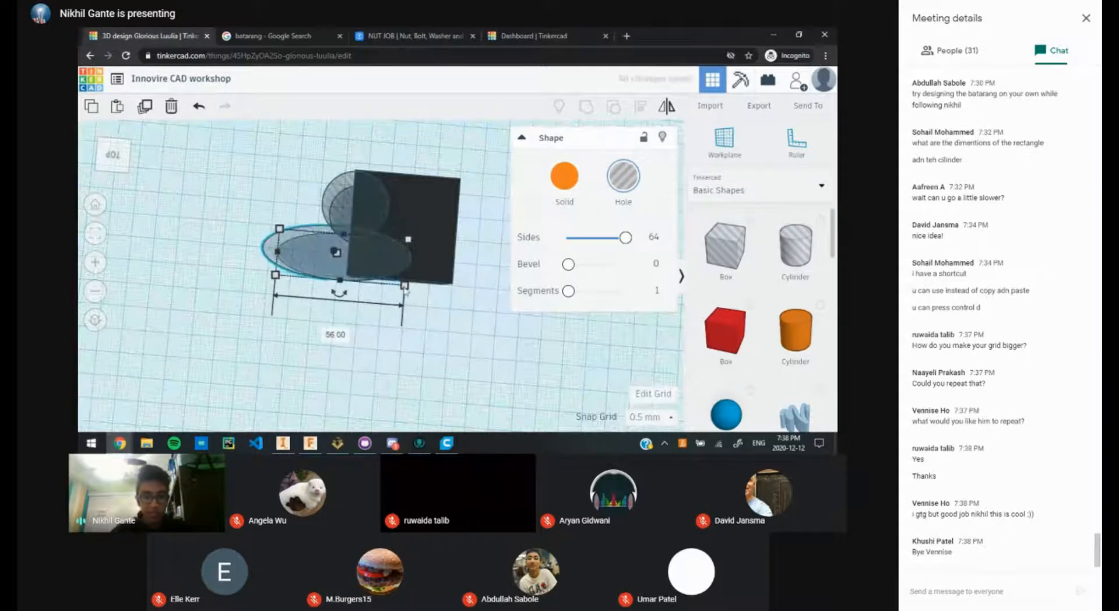
scroll(379, 285, "up", 3)
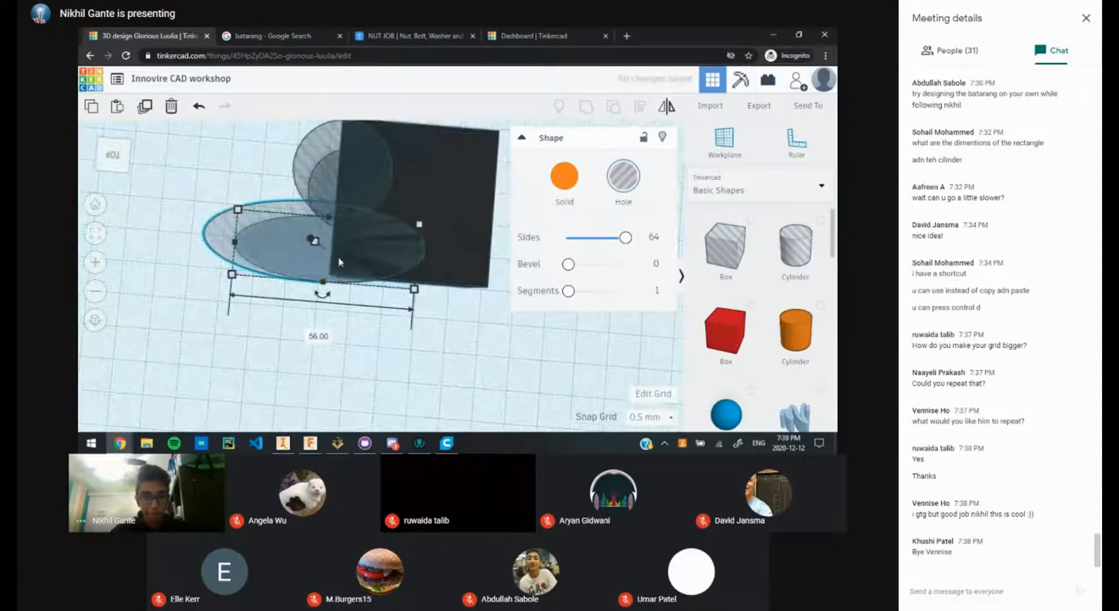
left_click_drag(324, 284, 320, 326)
Step: Recheck the batarang image, then shift the elliptical hole slightly right
left_click(274, 35)
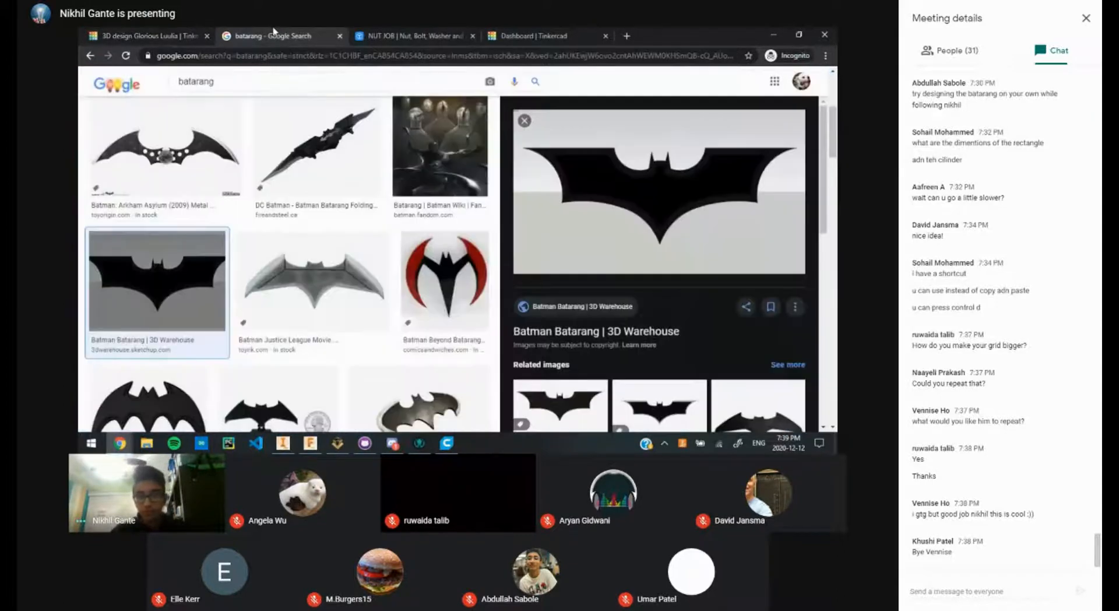
left_click(199, 34)
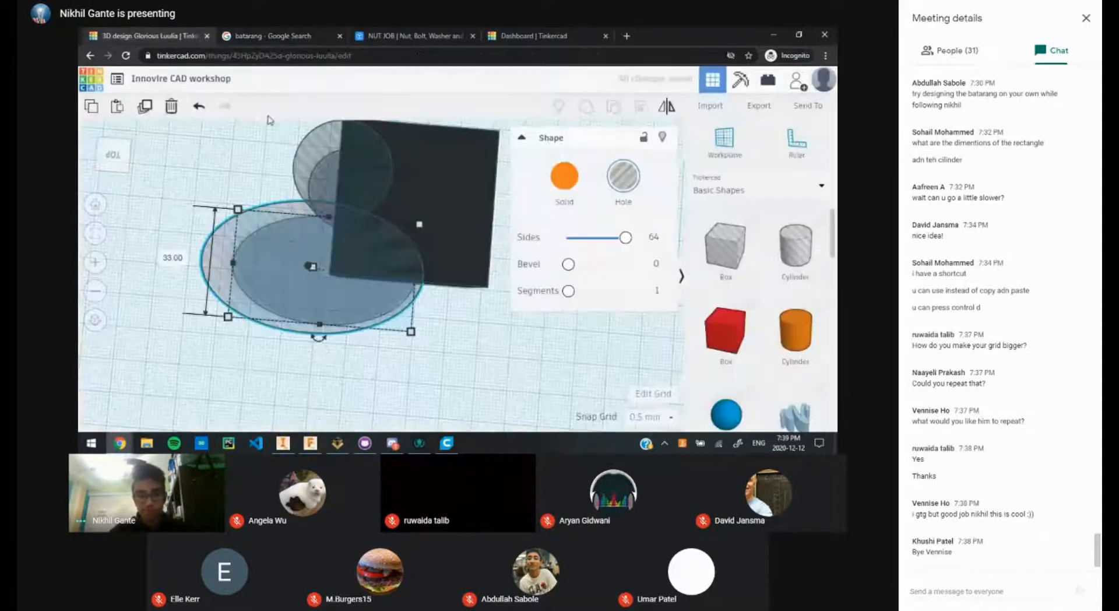
left_click_drag(362, 332, 449, 329)
left_click(516, 347)
left_click(226, 33)
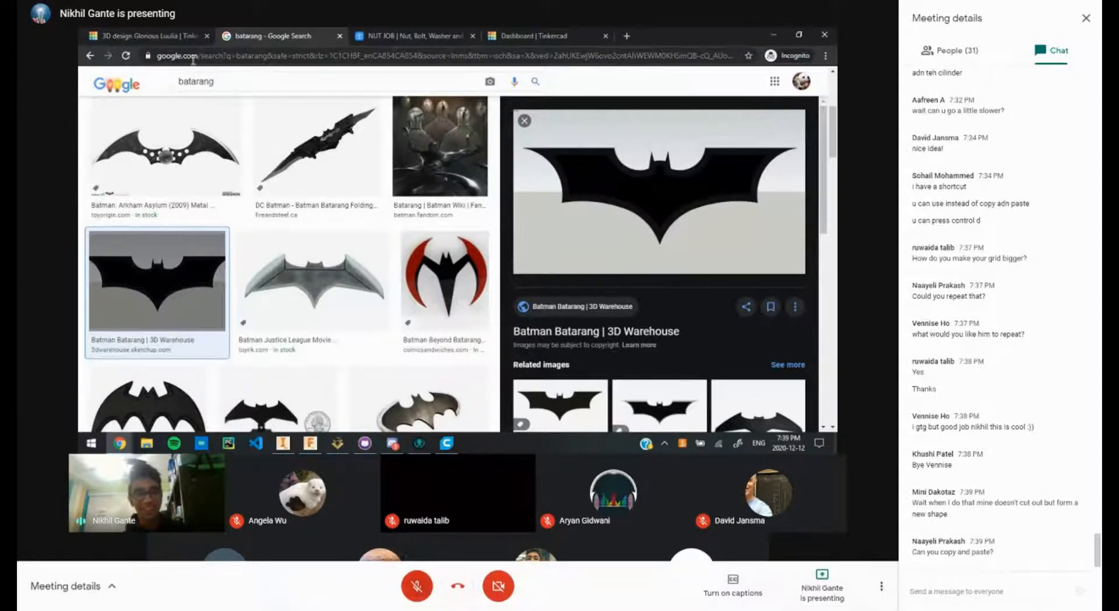
left_click(418, 585)
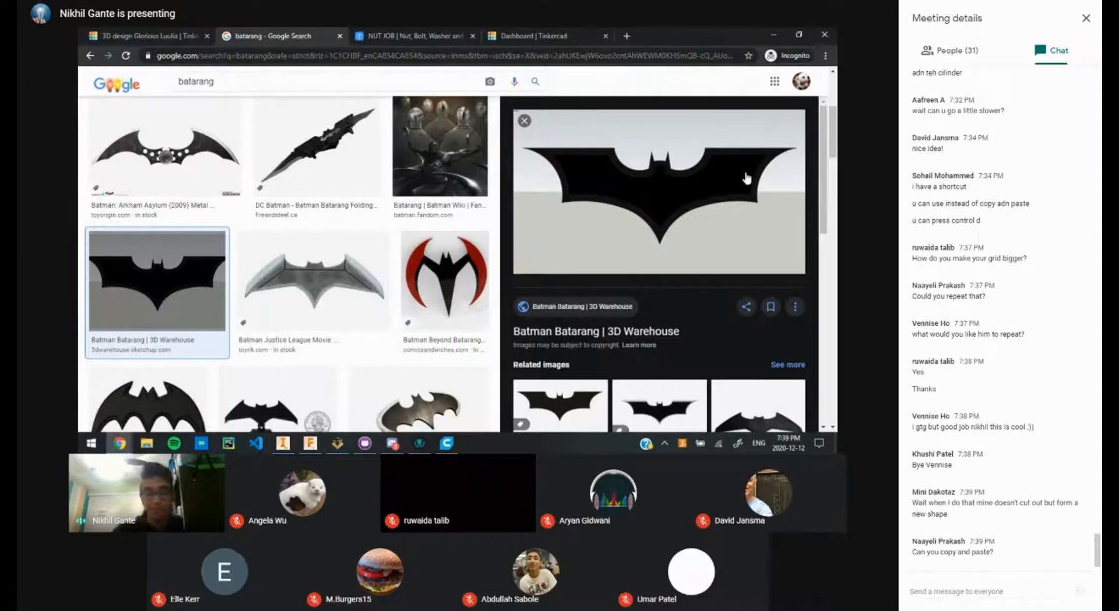
triple_click(997, 502)
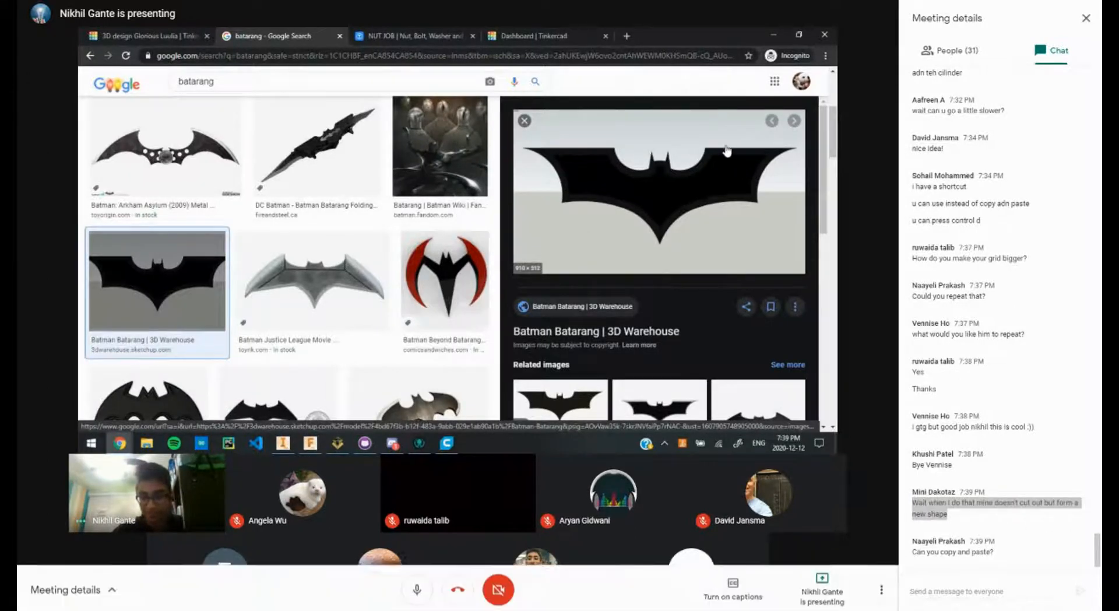
left_click(994, 504)
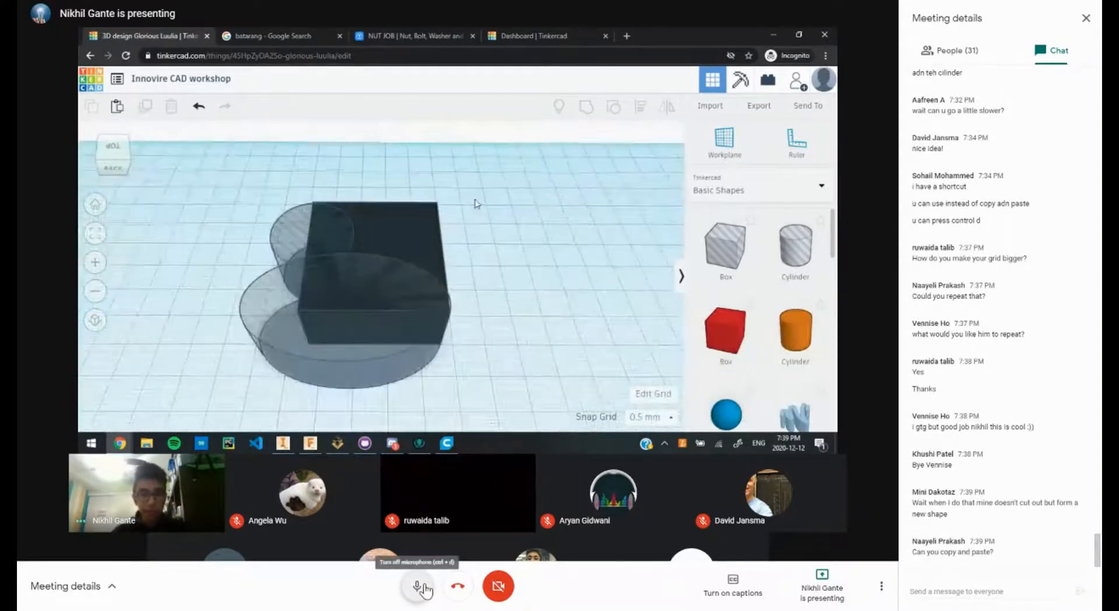
Step: Mute and then unmute the meeting microphone
left_click(424, 589)
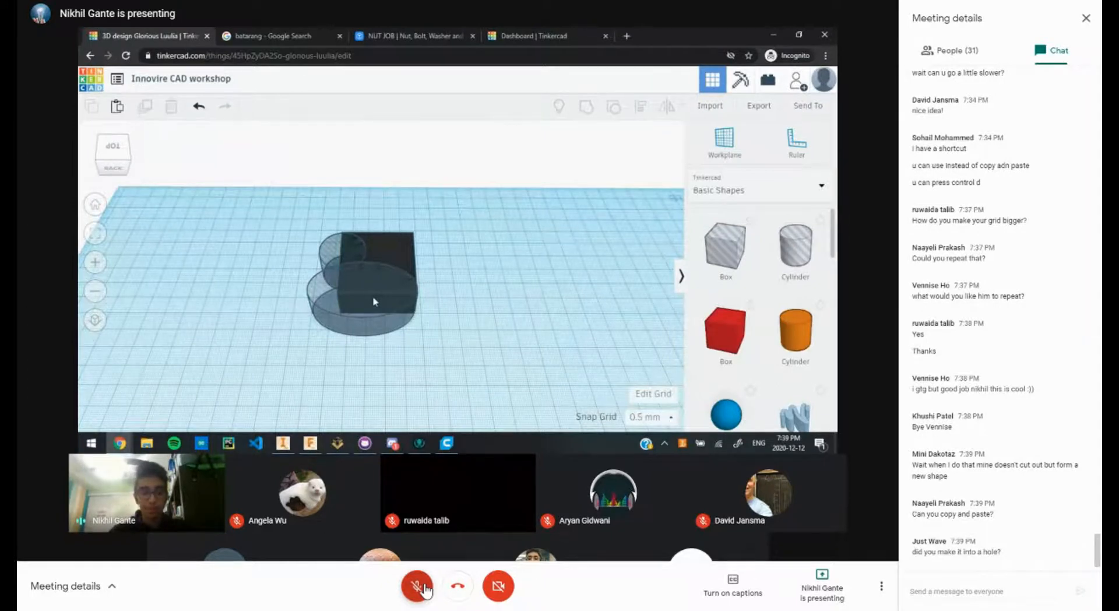
left_click(418, 586)
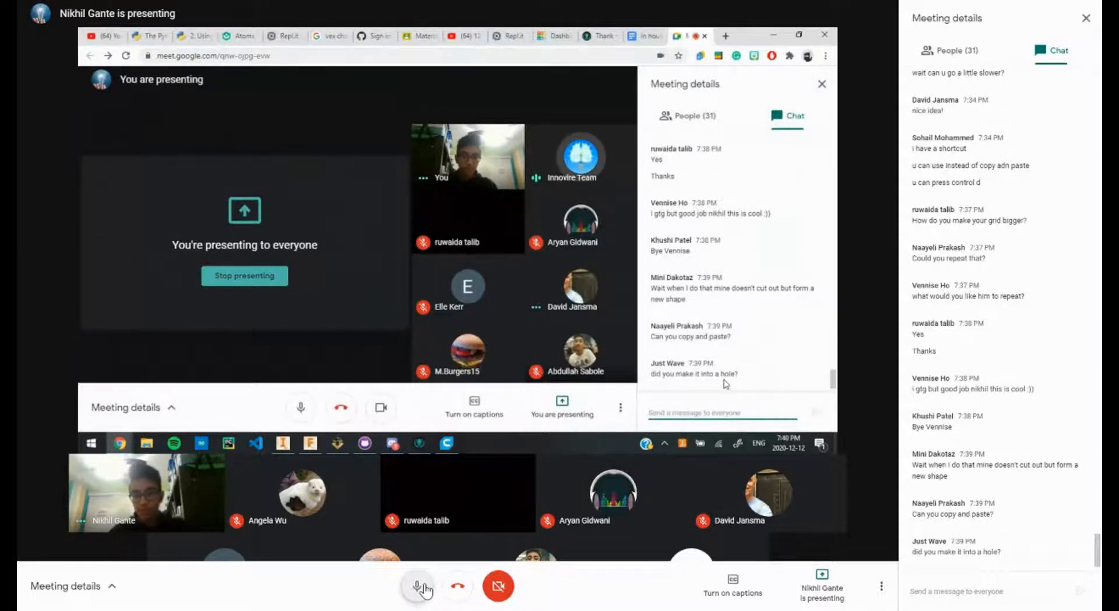
Step: Mute the meeting microphone again
left_click(424, 589)
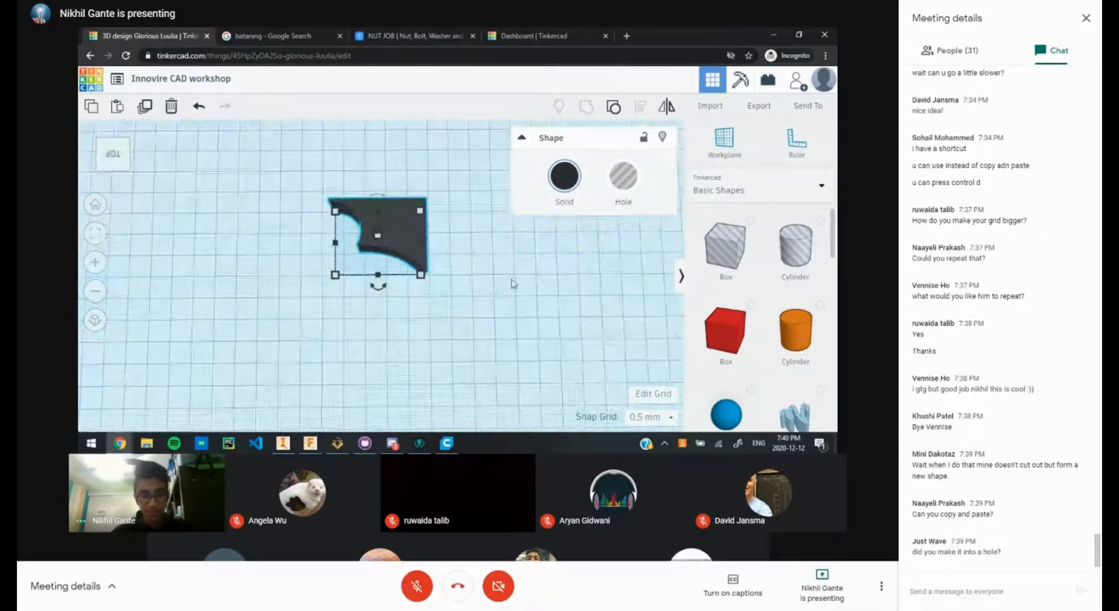
Step: Toggle the meeting microphone on and off several times while speaking
left_click(407, 586)
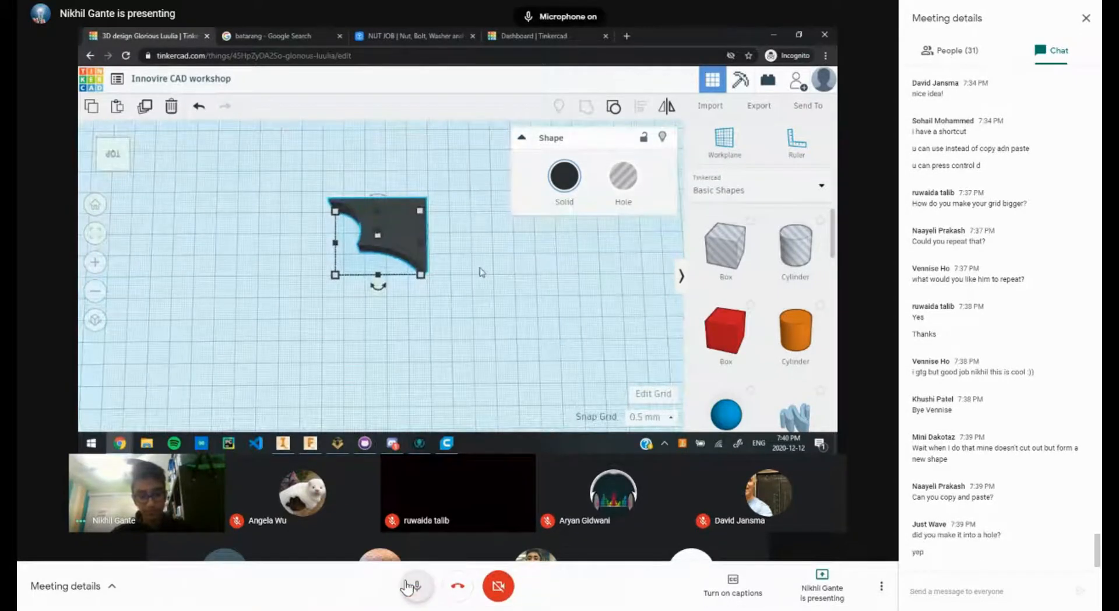
left_click(407, 586)
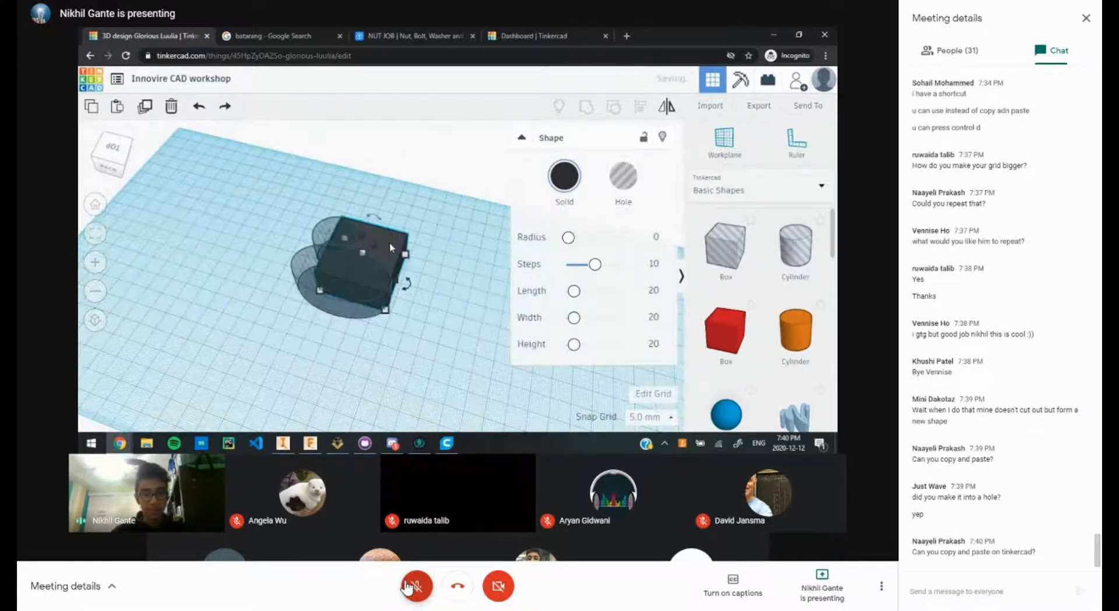
left_click(408, 587)
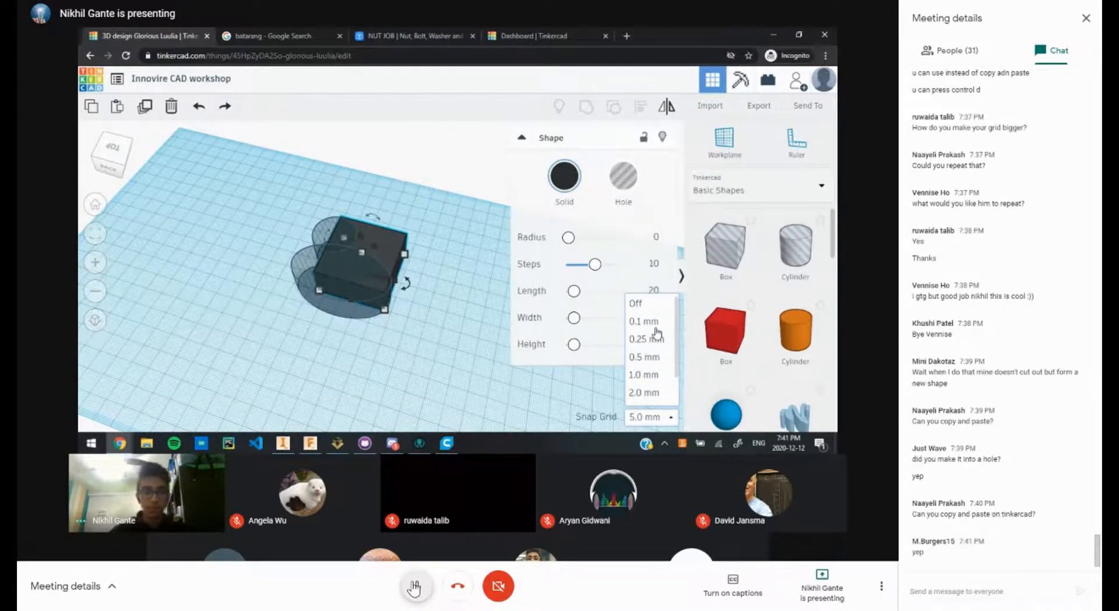
left_click(414, 584)
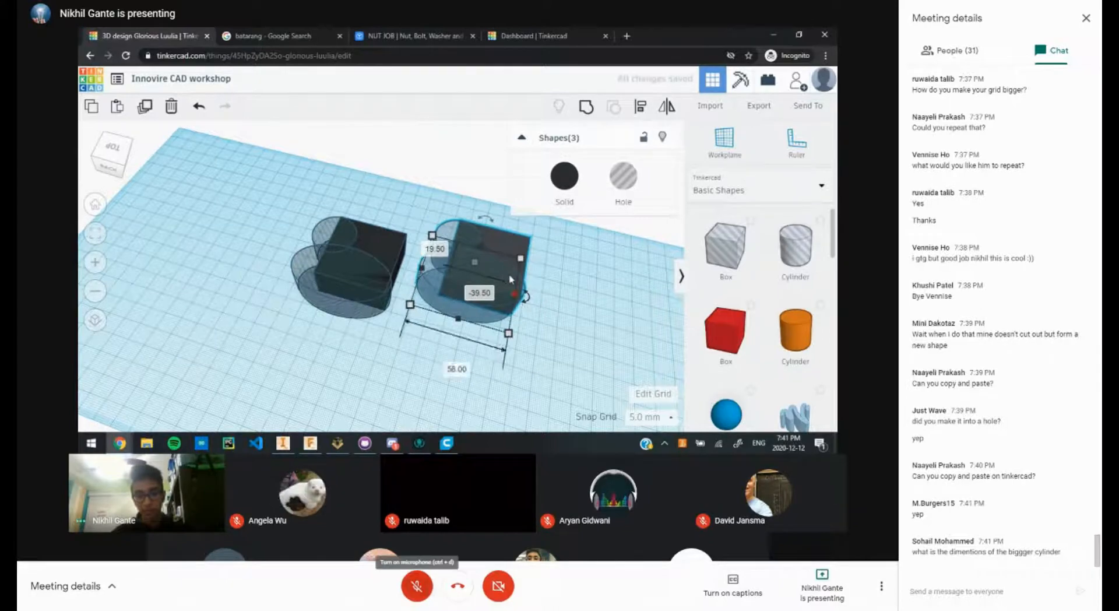
left_click(416, 586)
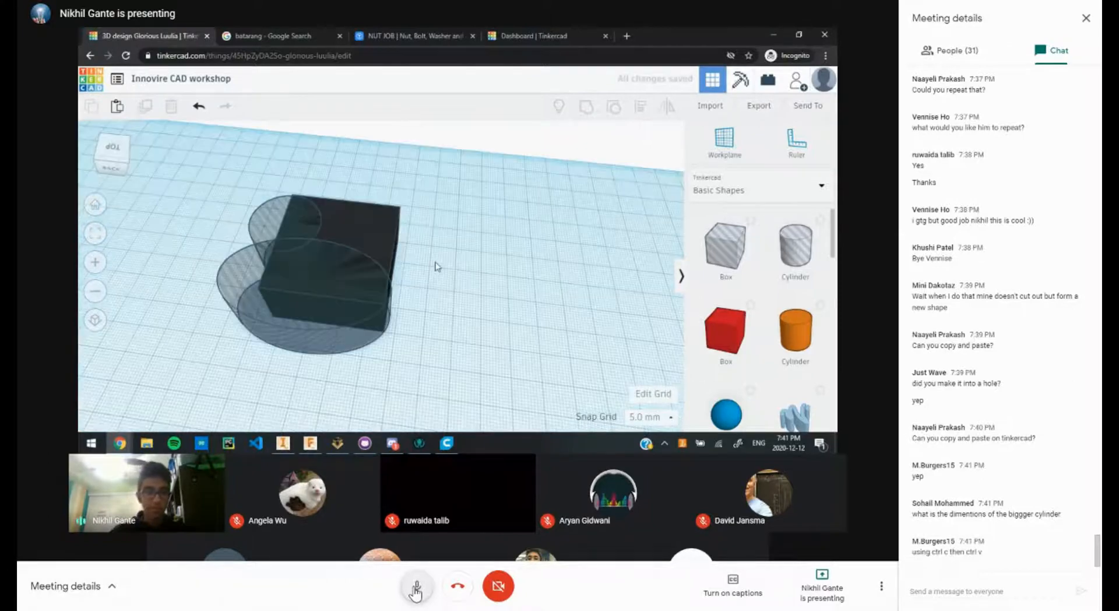
left_click(416, 587)
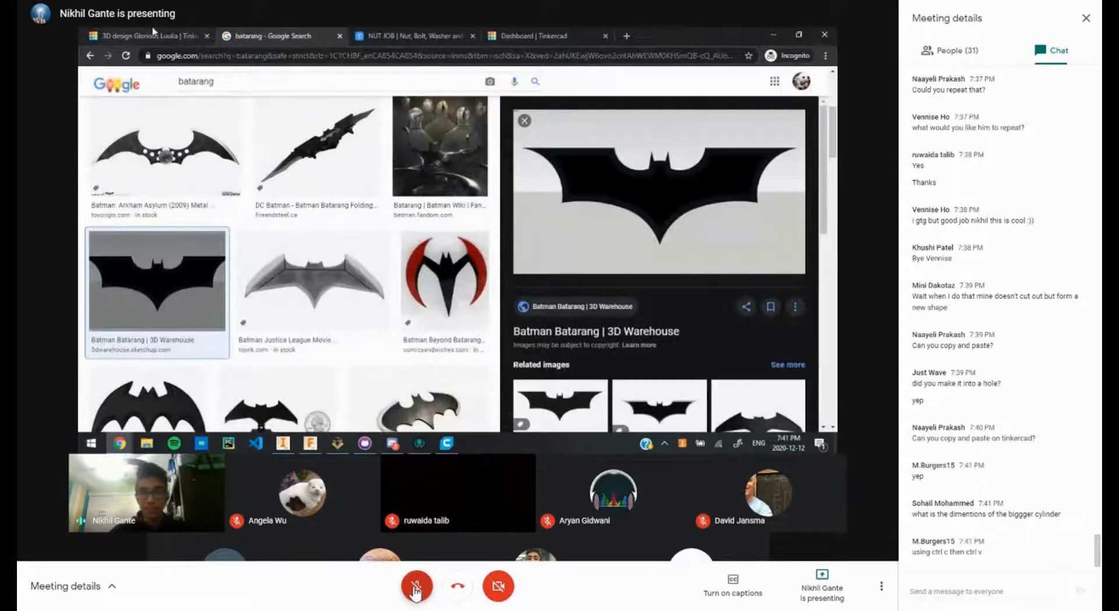
left_click(415, 588)
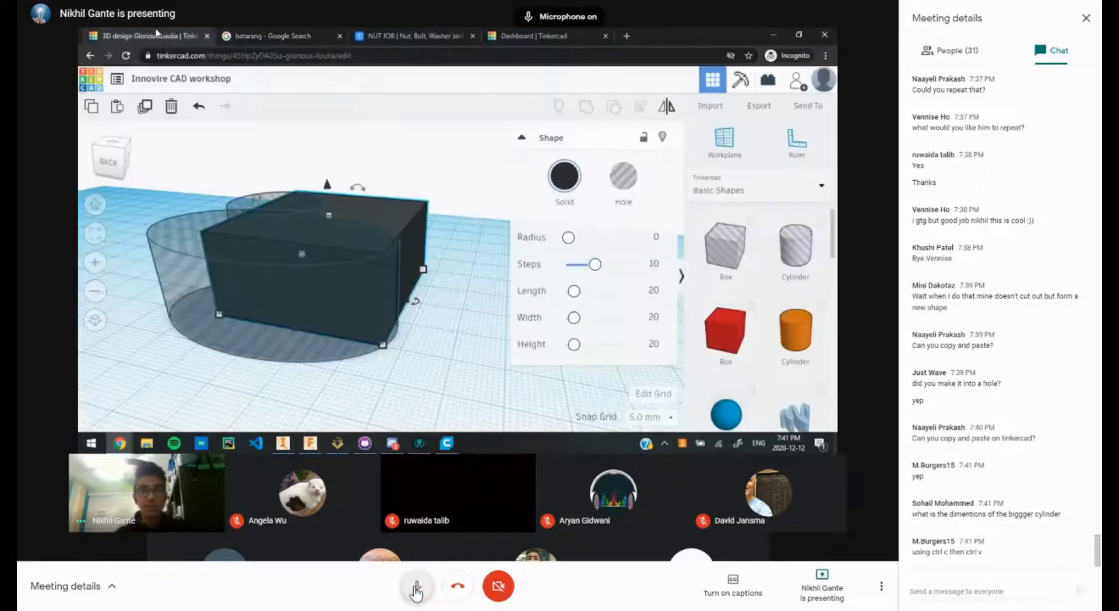
left_click(416, 589)
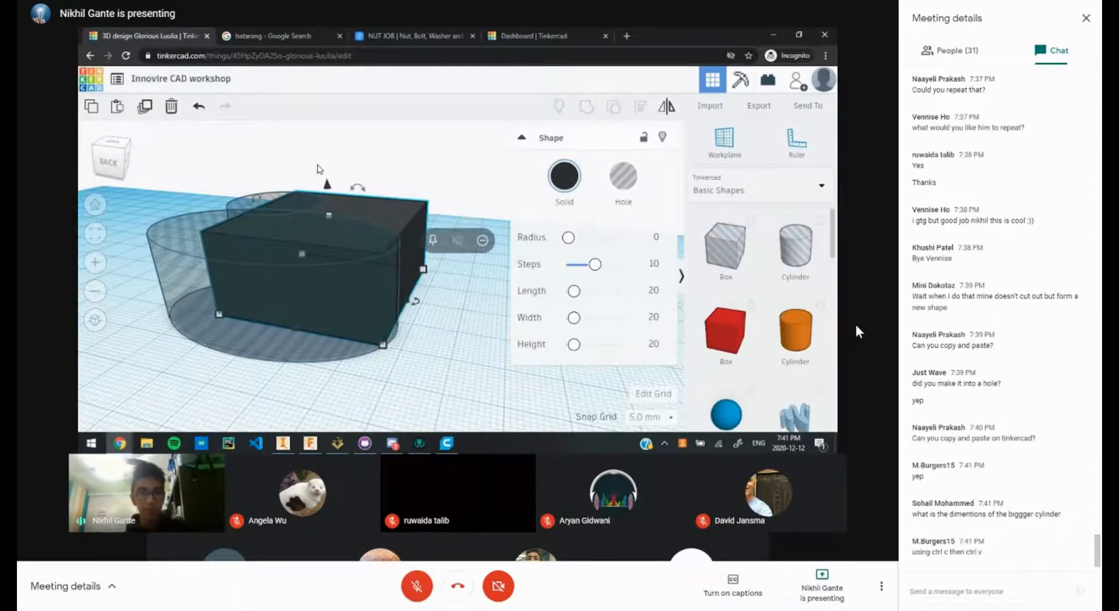
Step: Exit full screen and detach a new browser tab into a separate window
key("F11")
left_click(171, 14)
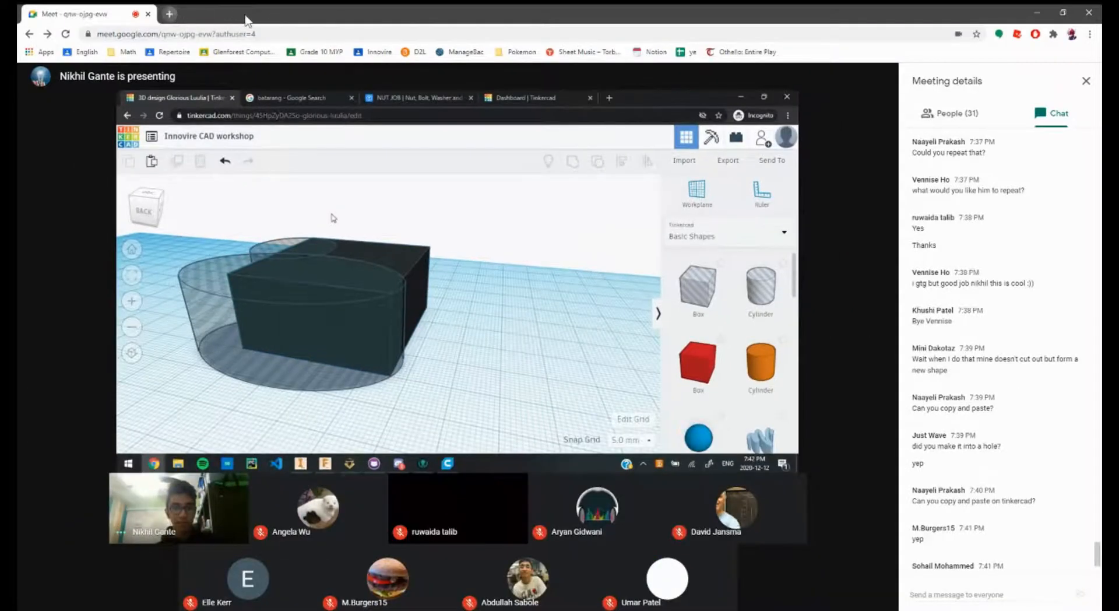
left_click_drag(255, 19, 1101, 185)
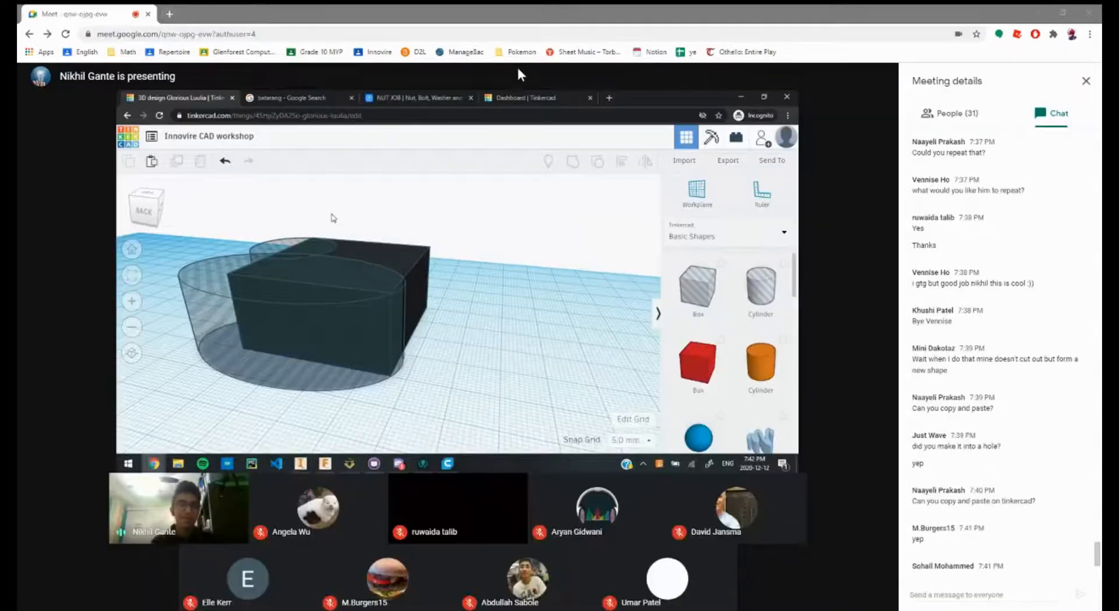
left_click(851, 65)
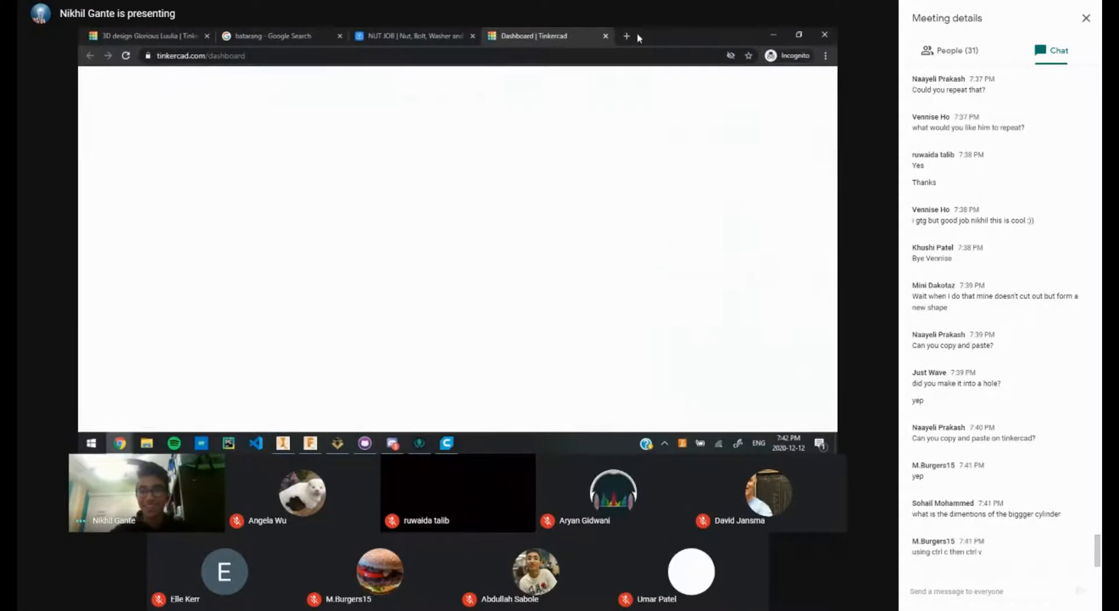
Step: Search 'google docs' in a new incognito tab and open the Google Docs site
left_click(630, 37)
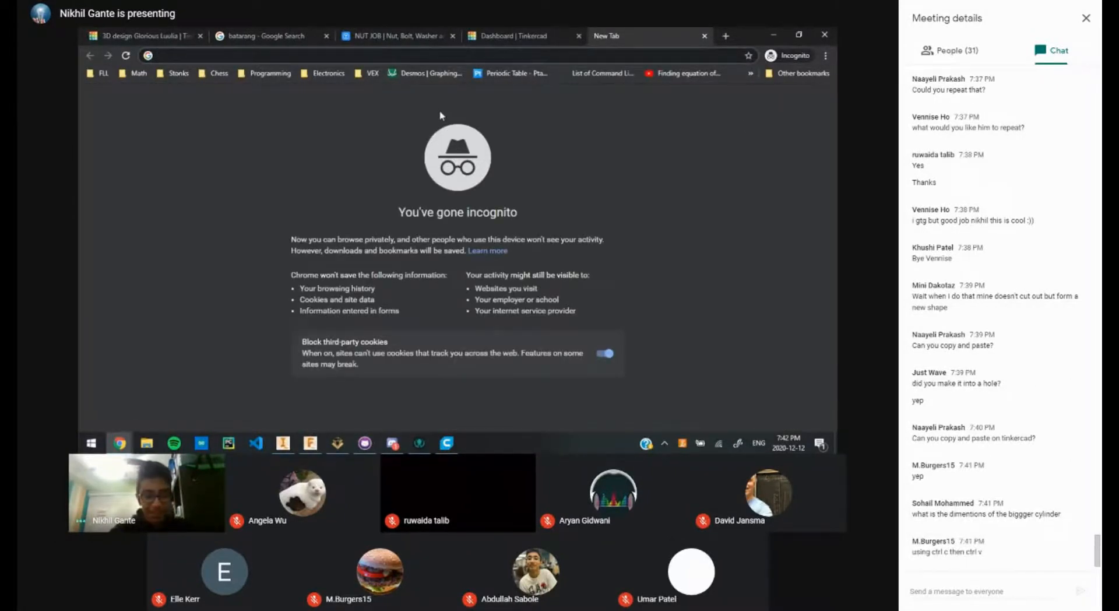
type("google docs")
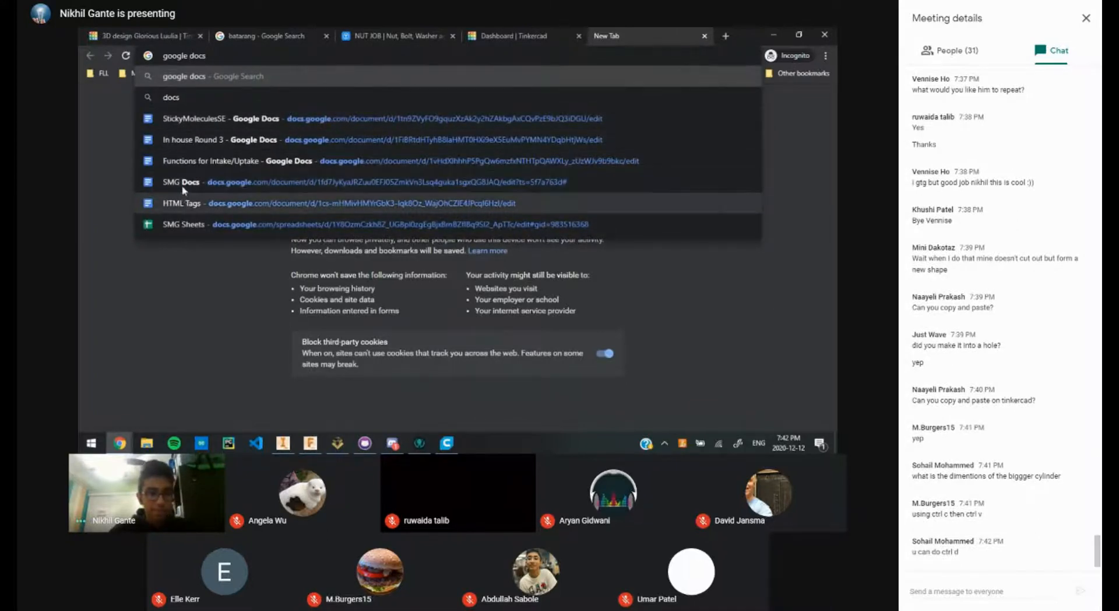
key("Return")
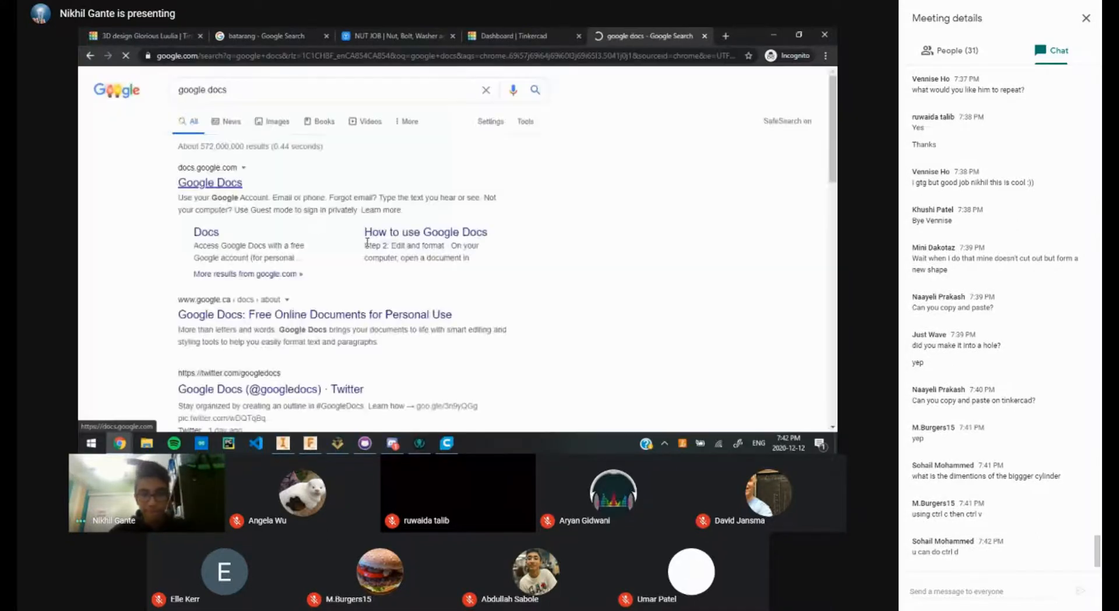
left_click(200, 184)
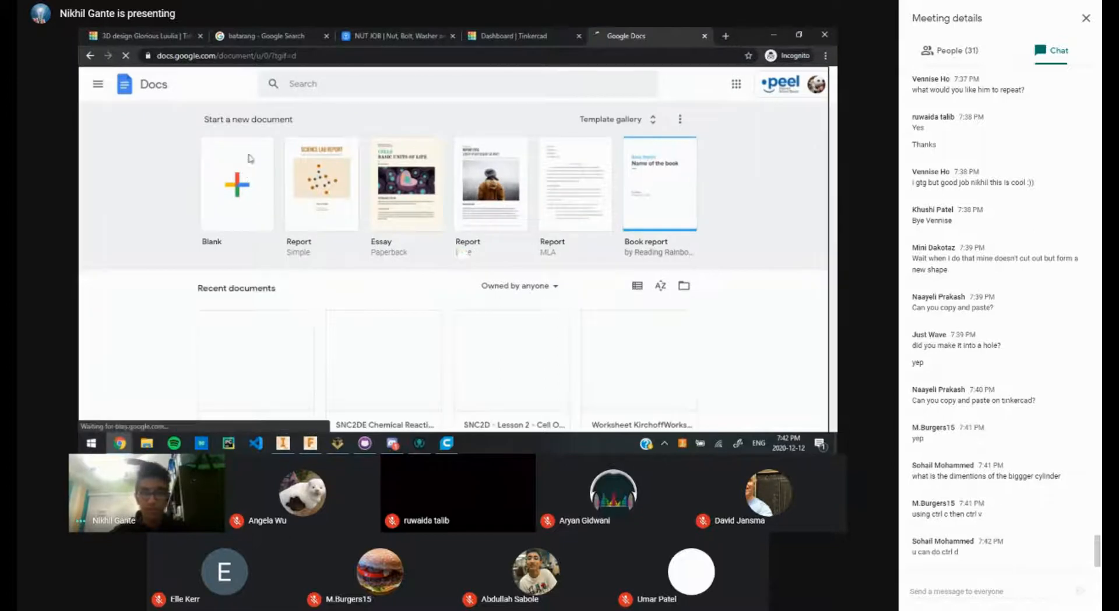
Step: Create a blank document and title it 'Innovire CAD Workshop'
left_click(271, 155)
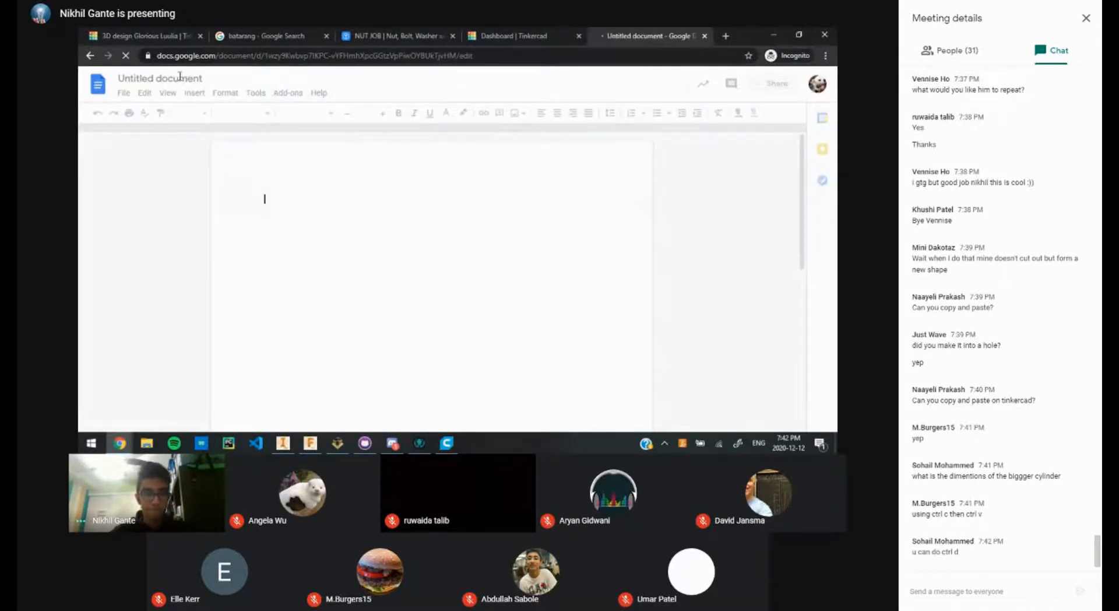
left_click(180, 77)
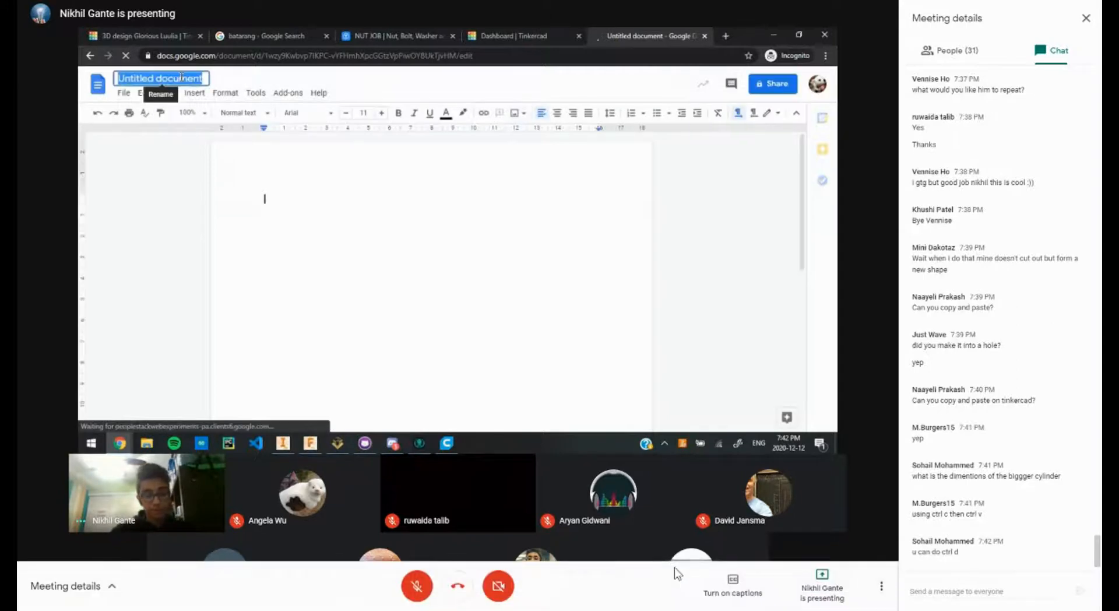
key("BackSpace")
type("Inovir")
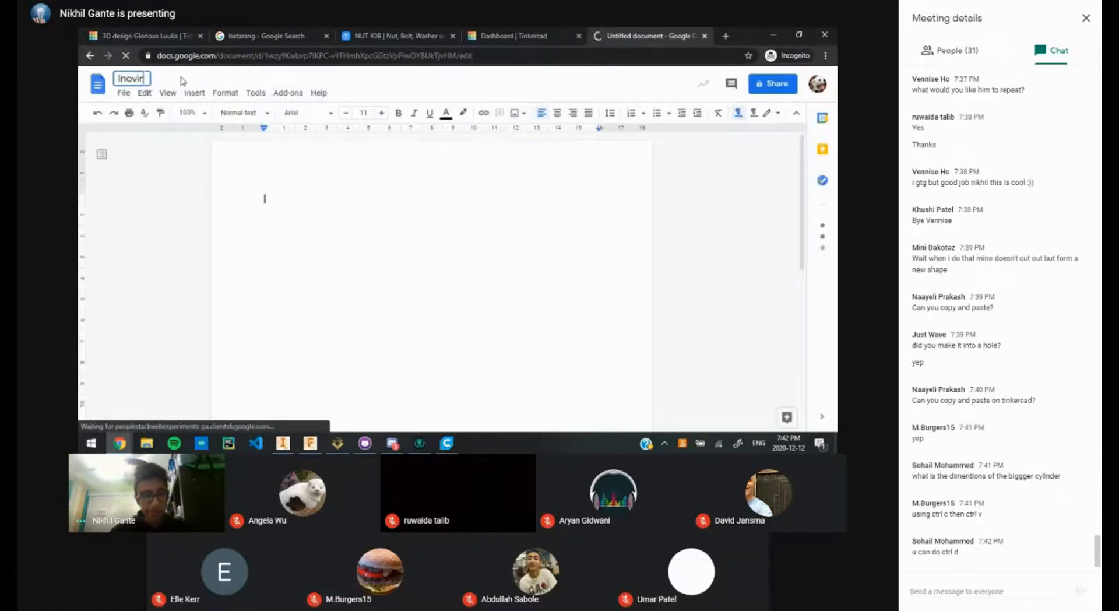
type("e CA")
key("BackSpace")
key("BackSpace")
key("BackSpace")
key("BackSpace")
key("BackSpace")
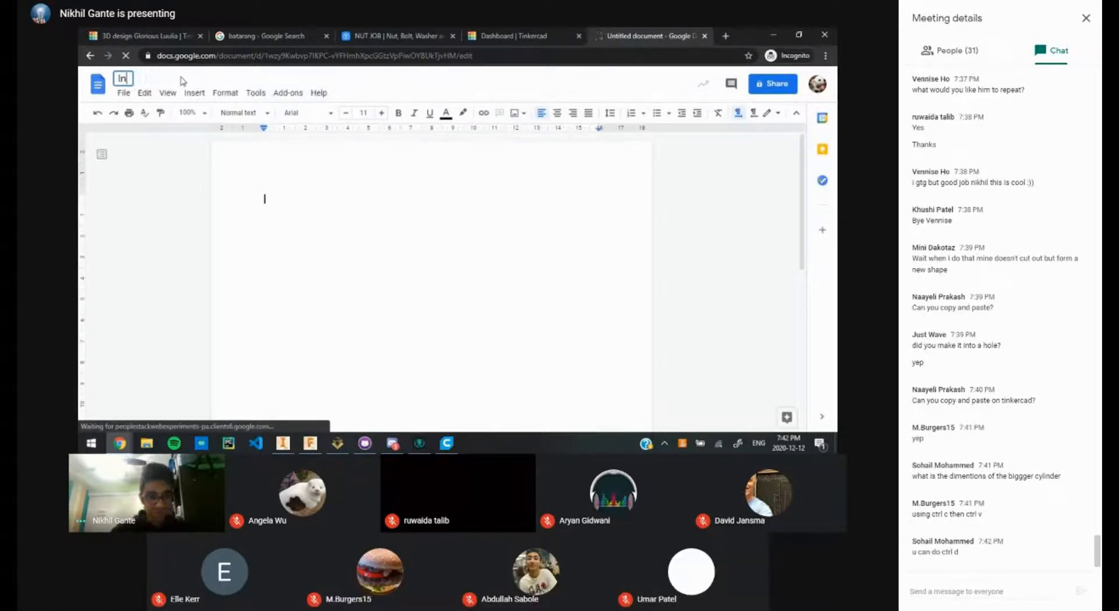
type("novire C")
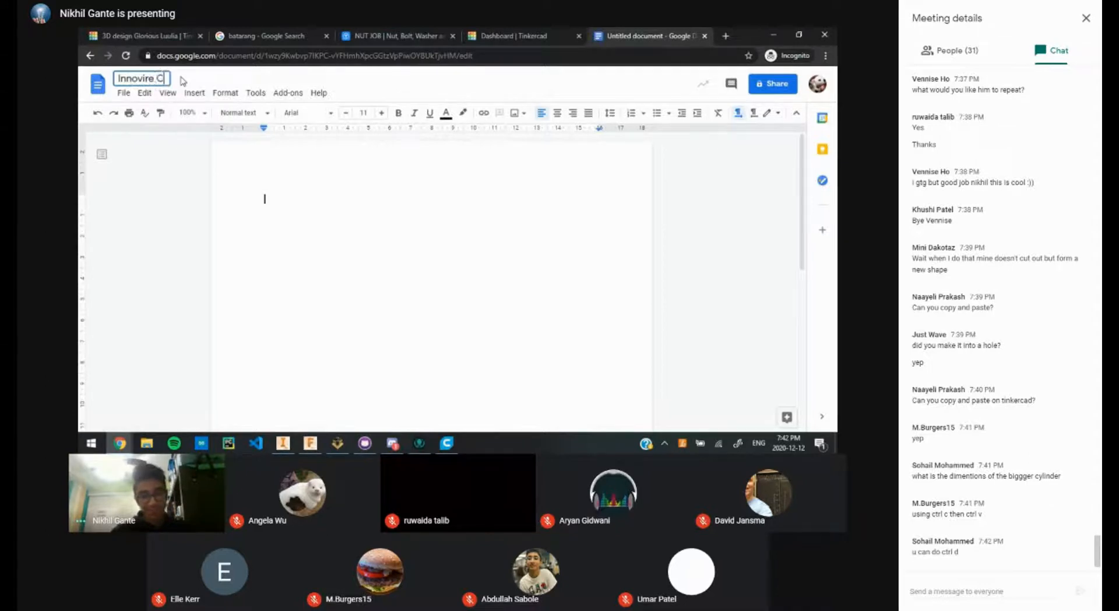
type("AD M")
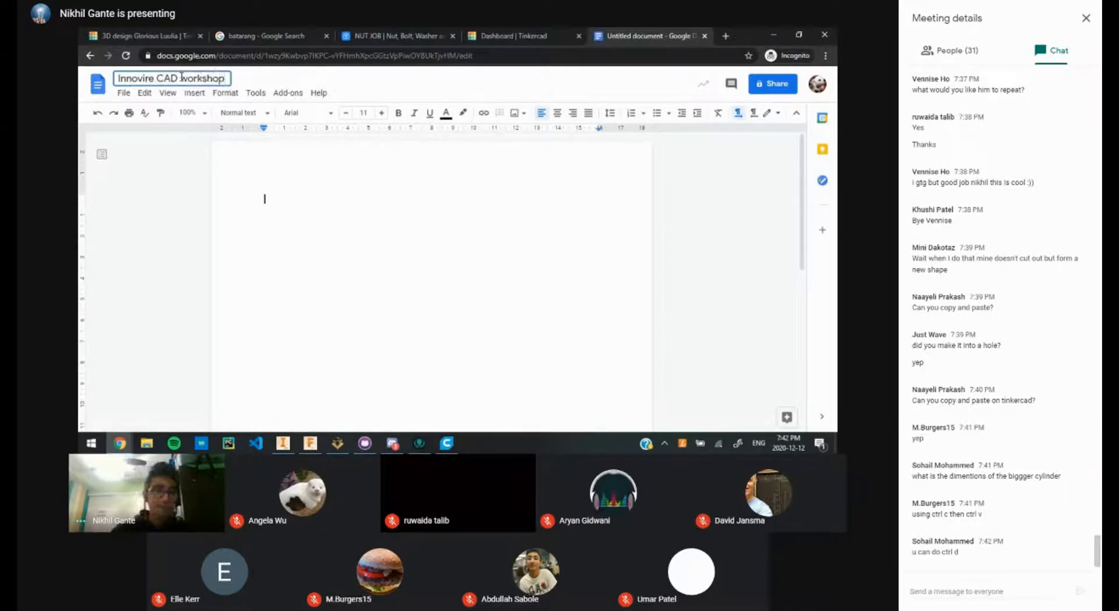
left_click_drag(181, 78, 190, 79)
type("W")
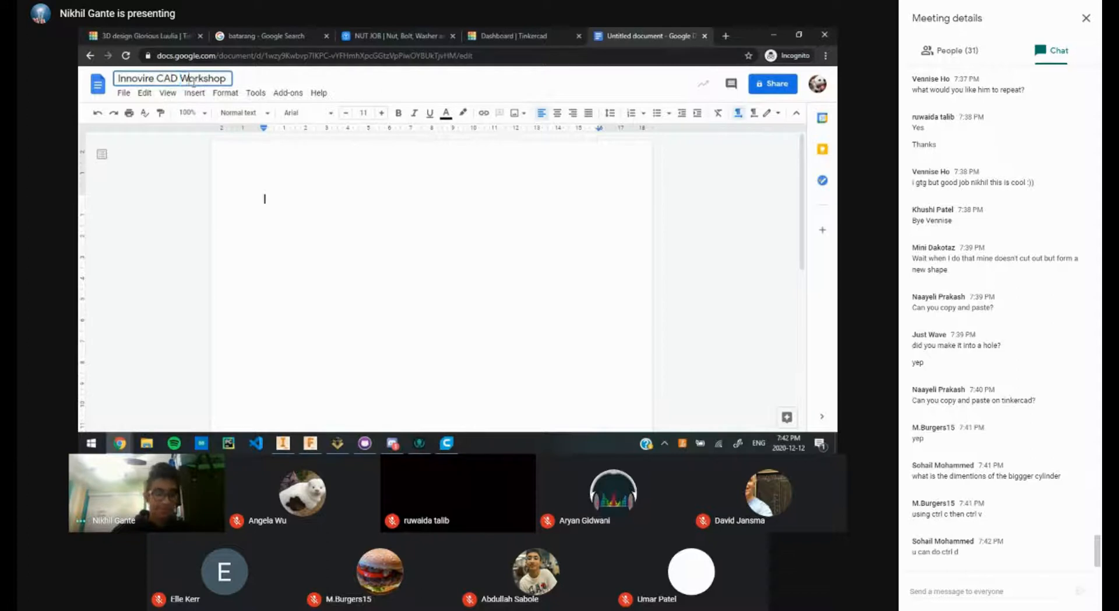
left_click(301, 197)
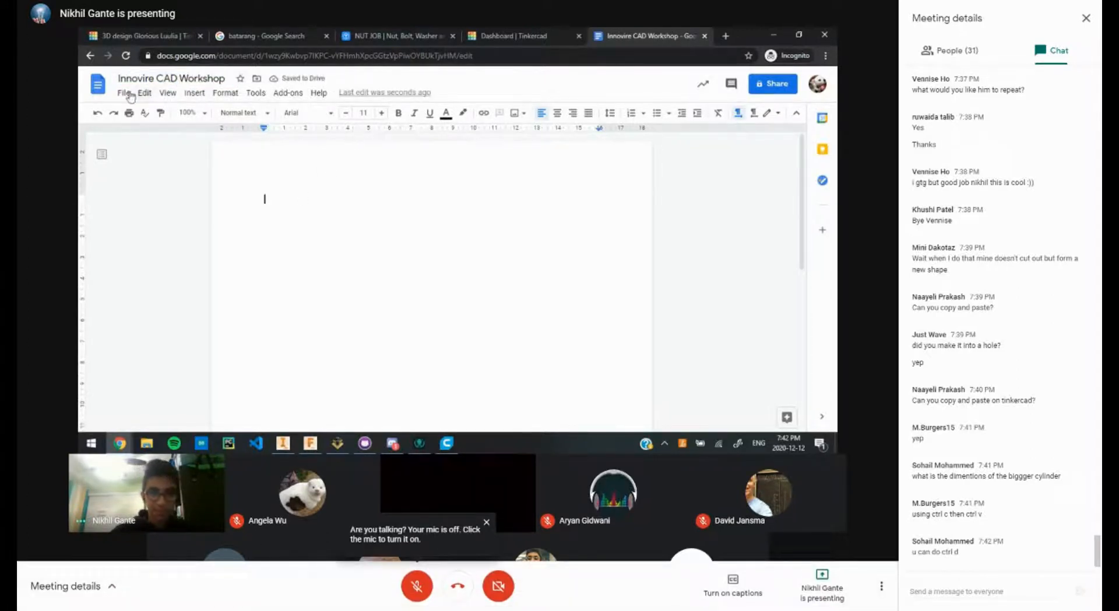
Step: Copy the document's link, then switch link access from PDSB back to Restricted
left_click(767, 83)
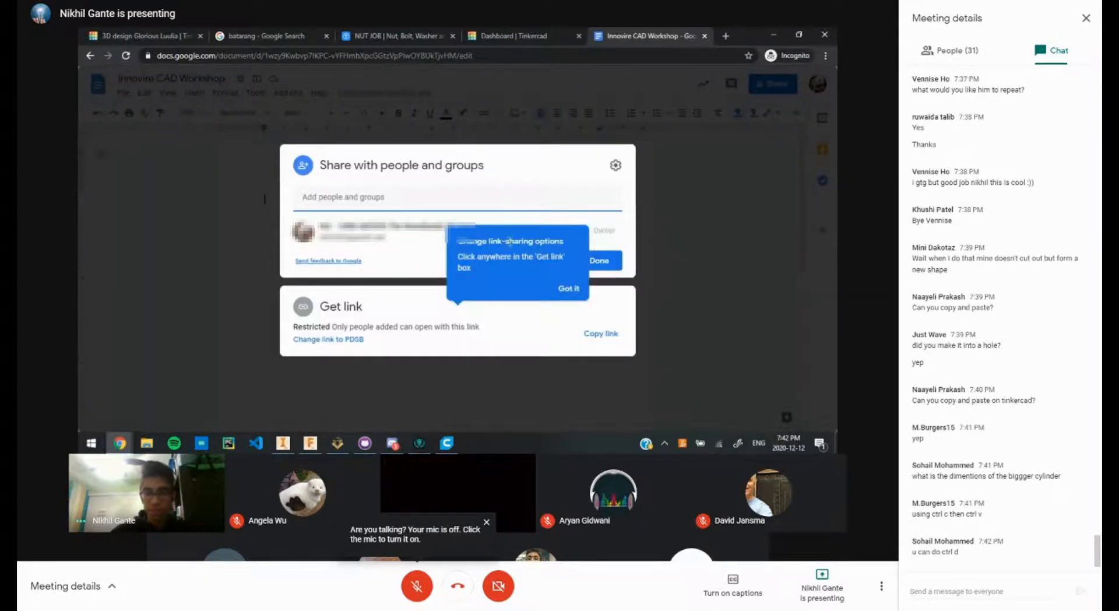
left_click(601, 333)
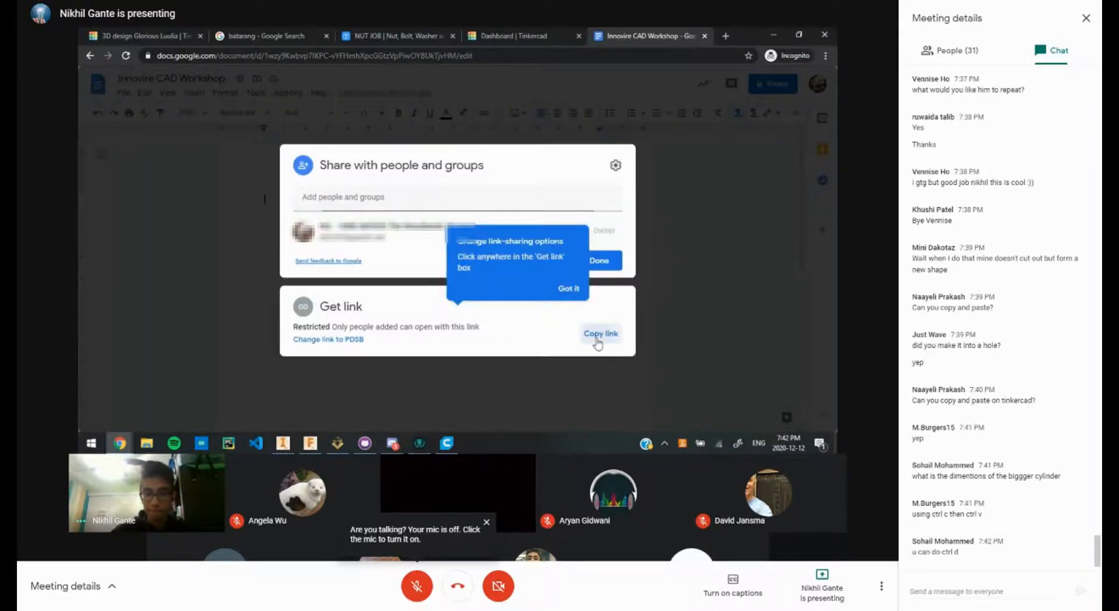
left_click(350, 339)
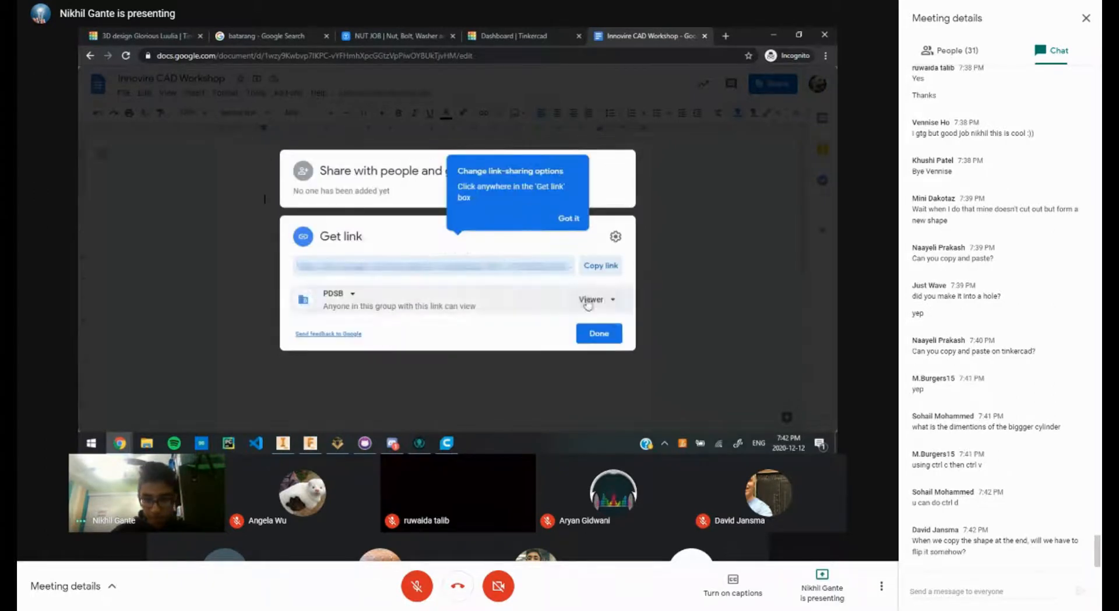
left_click(351, 304)
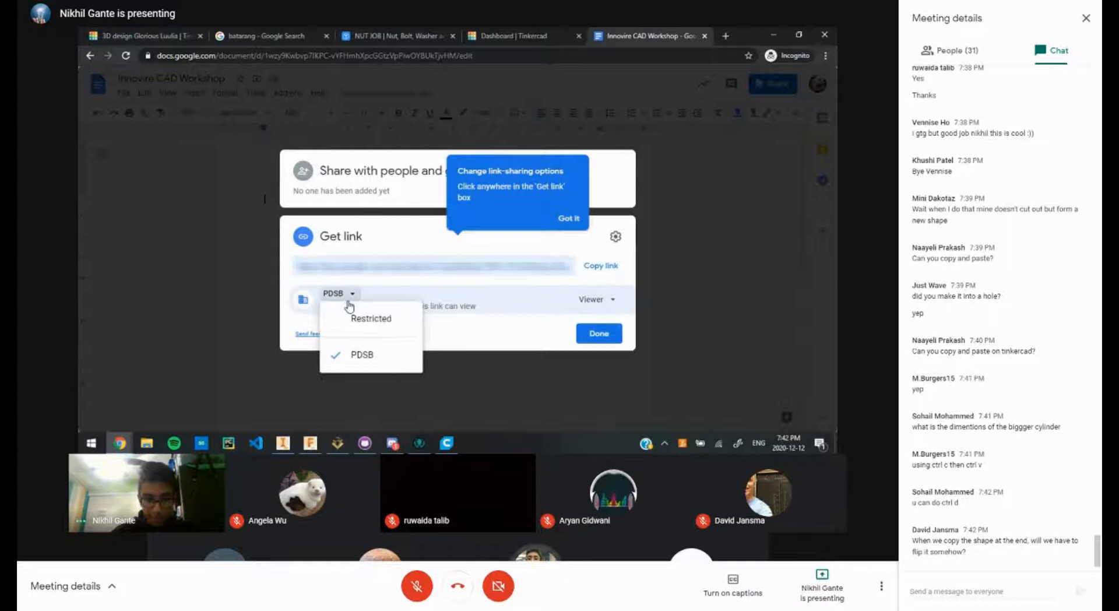
left_click(371, 321)
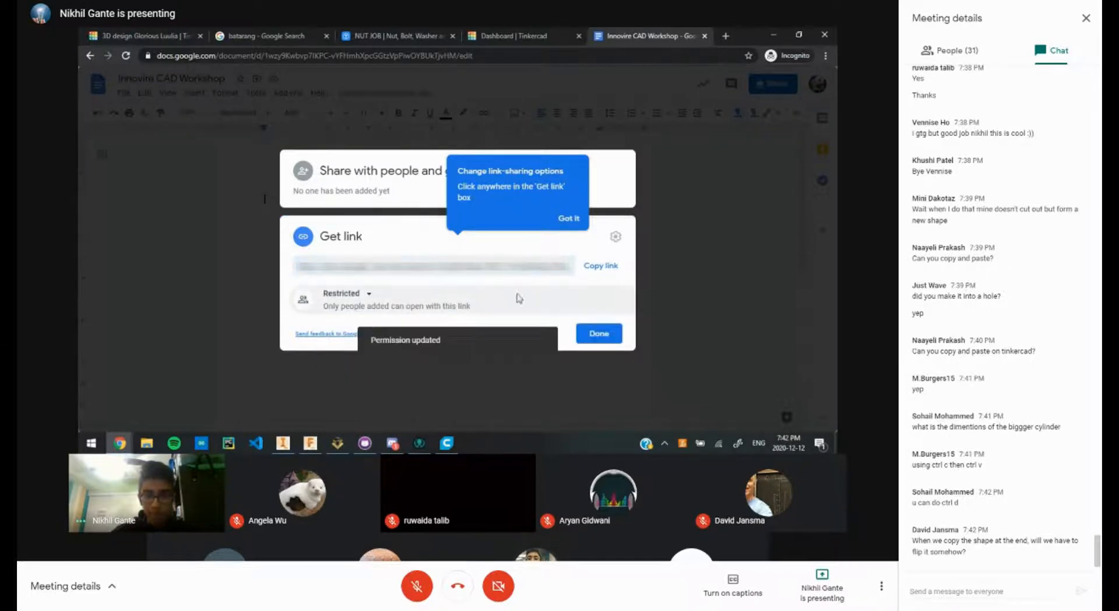
left_click(649, 209)
Step: Reopen sharing and again set link access from PDSB back to Restricted
left_click(778, 95)
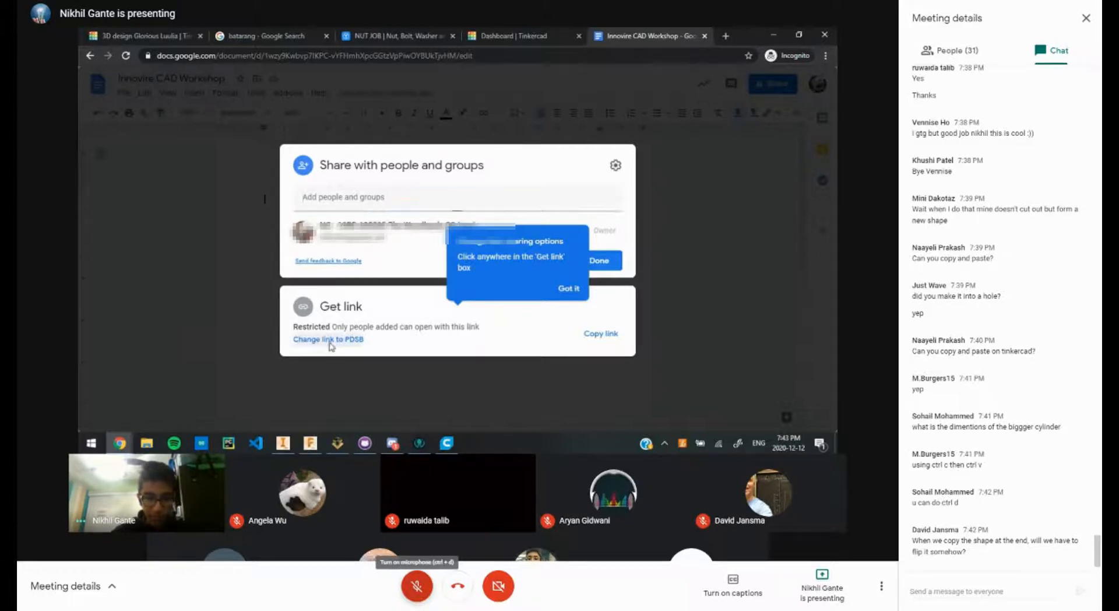
left_click(328, 339)
left_click(348, 296)
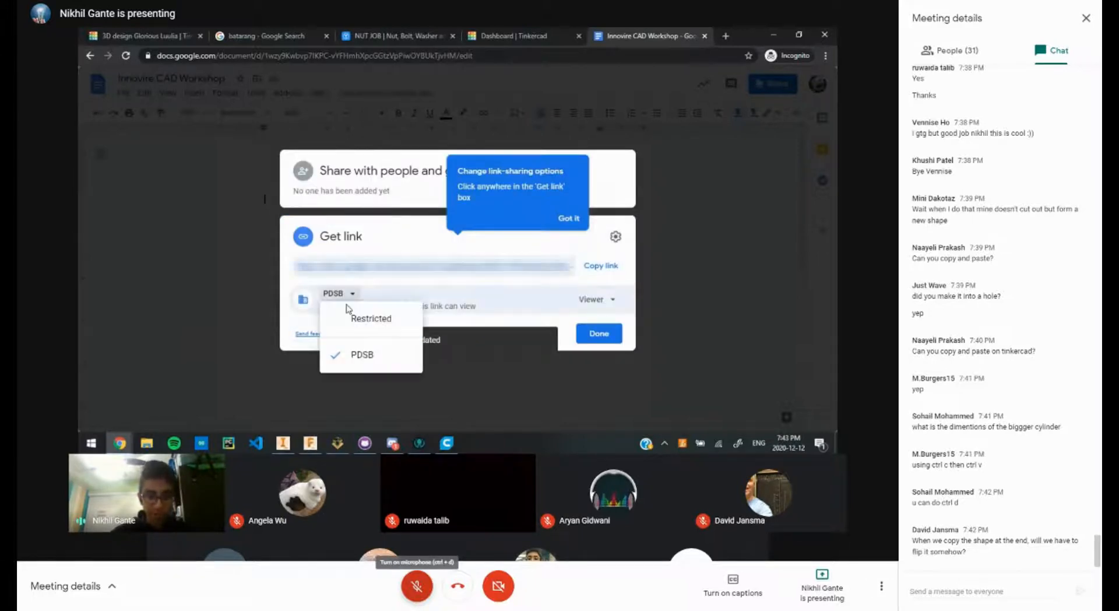
left_click(371, 321)
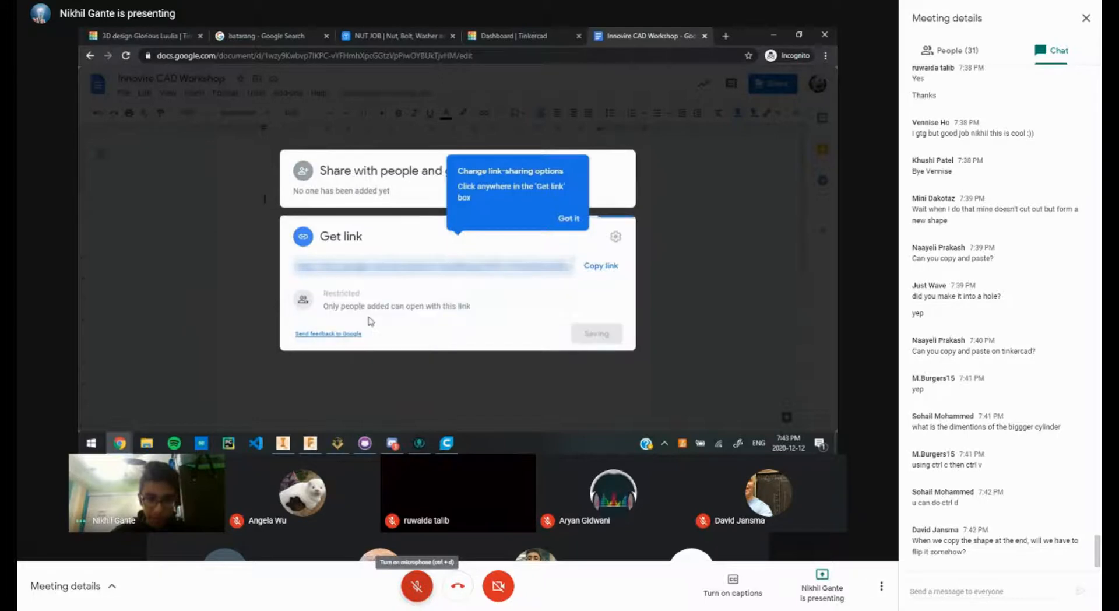
left_click(417, 586)
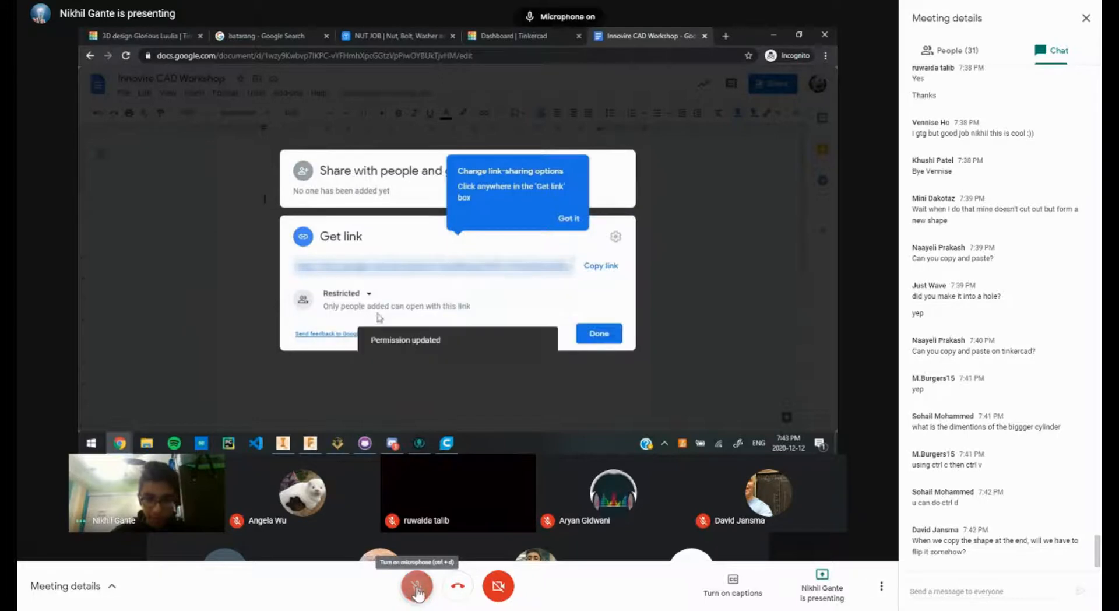
left_click(345, 296)
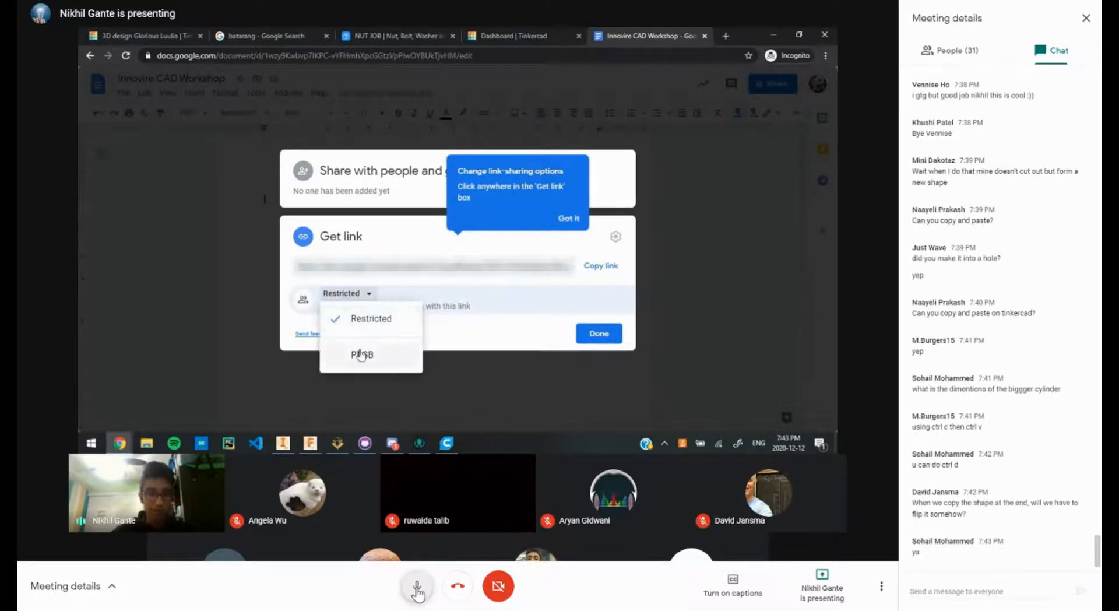
left_click(400, 284)
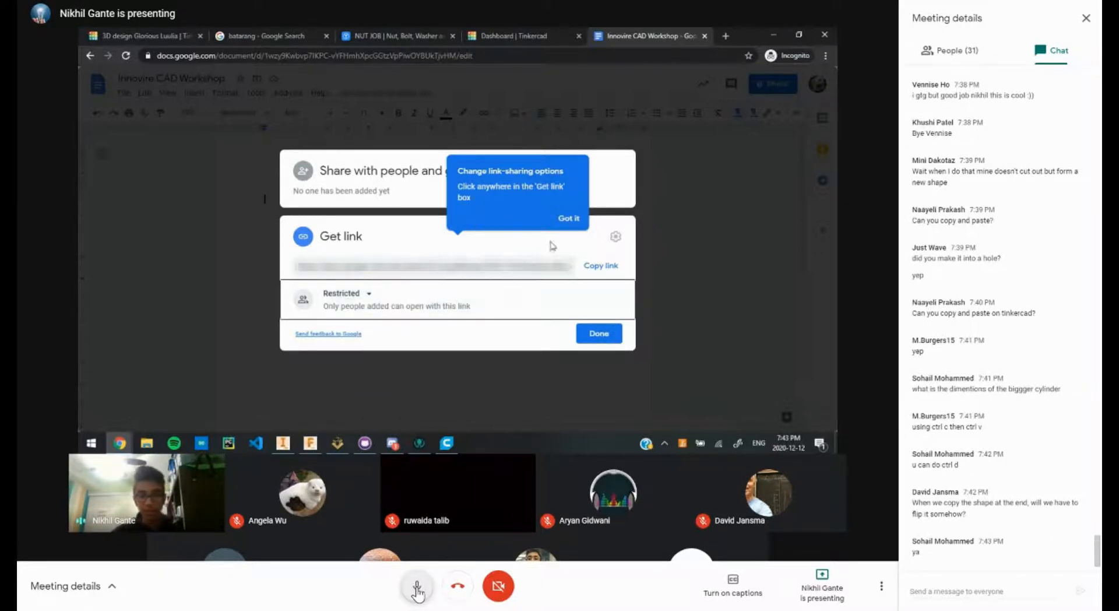
Step: Dismiss the link tip, check the share-with-people settings, and close sharing
left_click(594, 245)
left_click(372, 187)
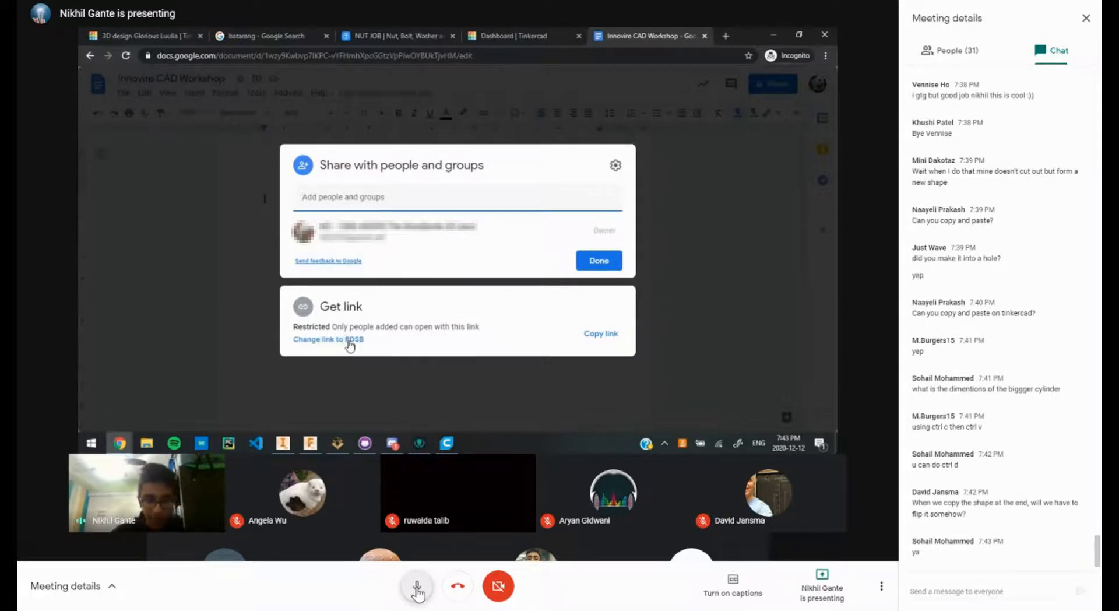
left_click(616, 165)
left_click(659, 184)
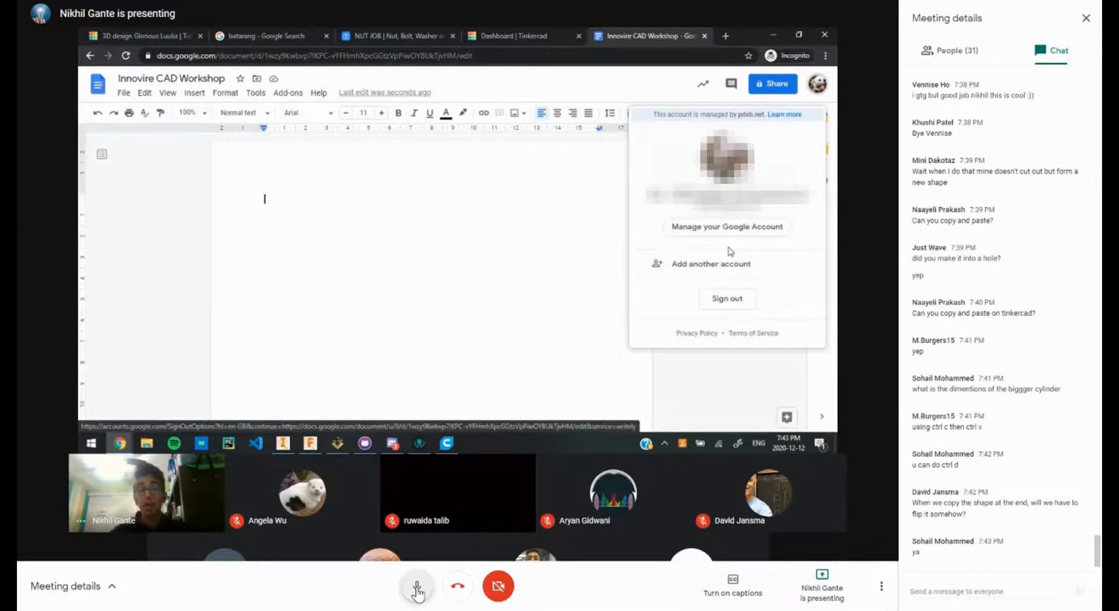
Step: Mute the meeting microphone, briefly turn it back on, mute it again, and start a chat message
left_click(417, 589)
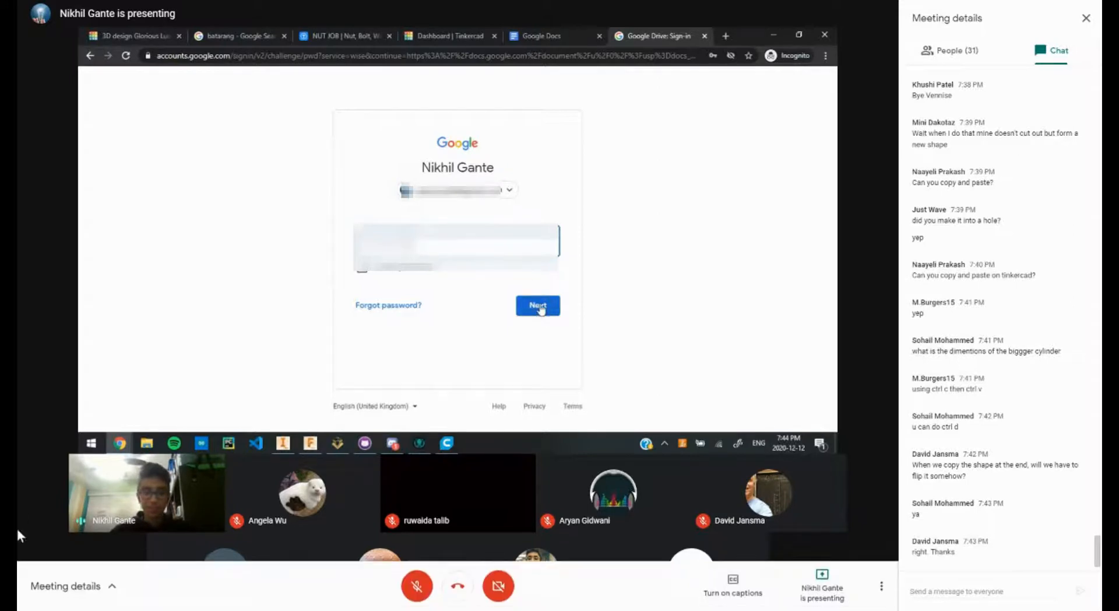
left_click(416, 595)
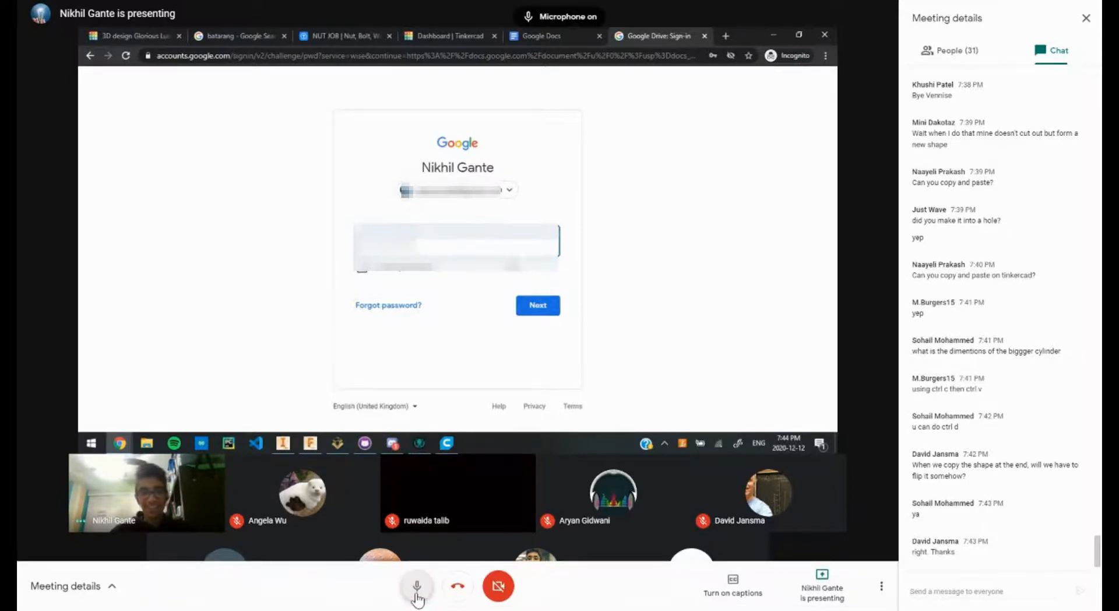
left_click(415, 595)
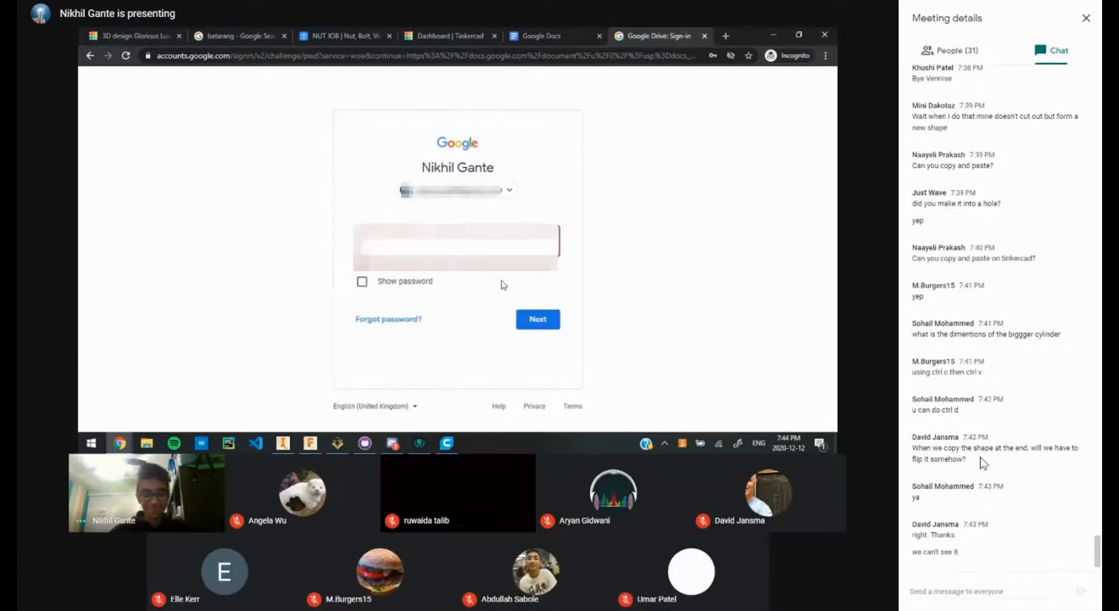
left_click(950, 594)
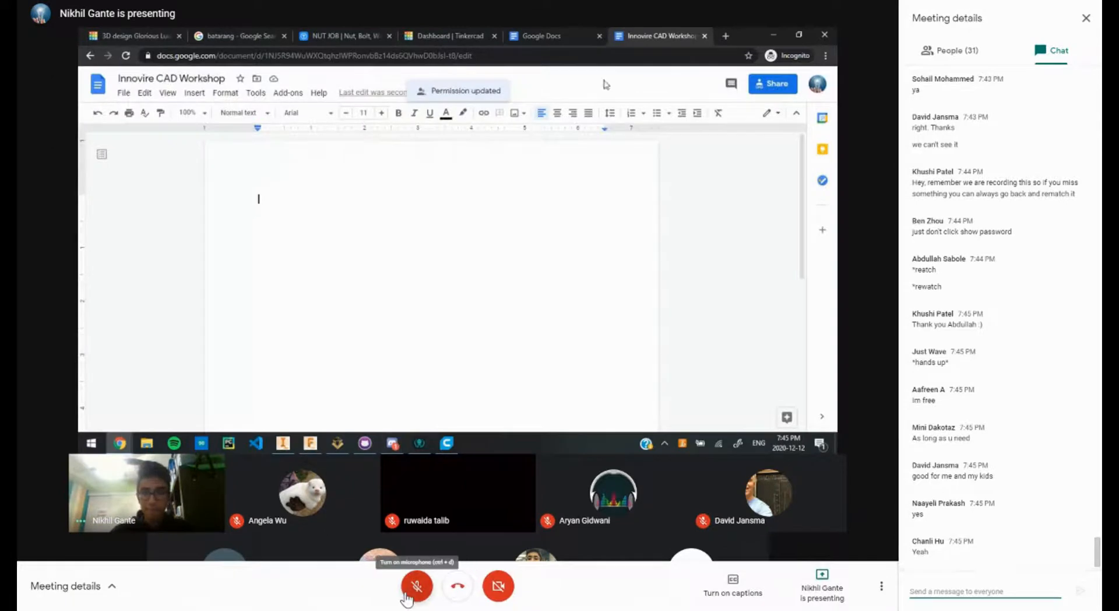
Step: Briefly unmute and re-mute the microphone, then open the shared document link from the chat
left_click(408, 595)
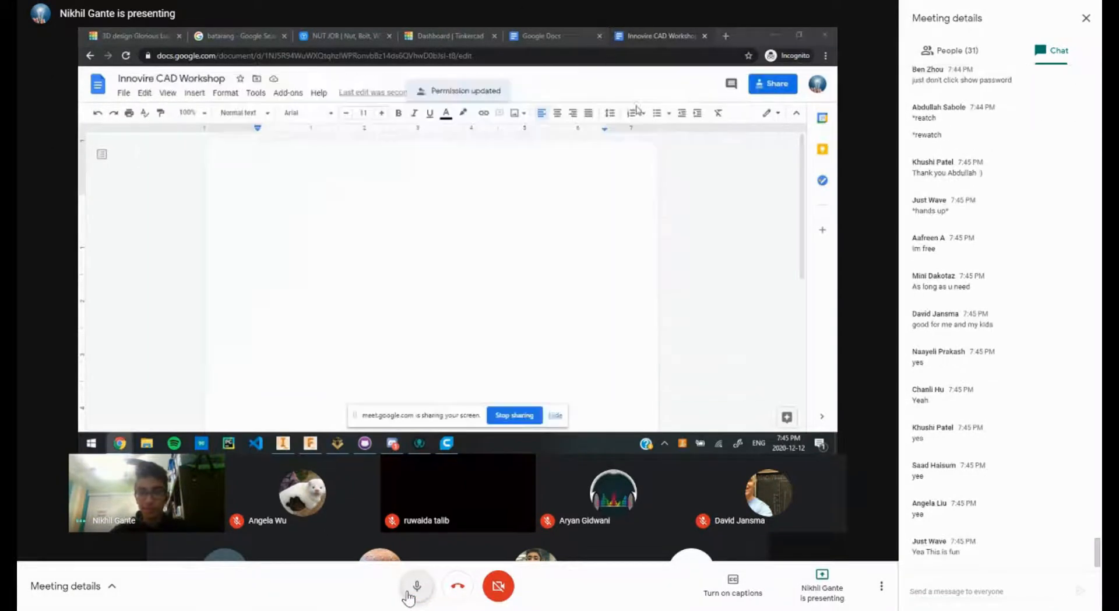
left_click(421, 585)
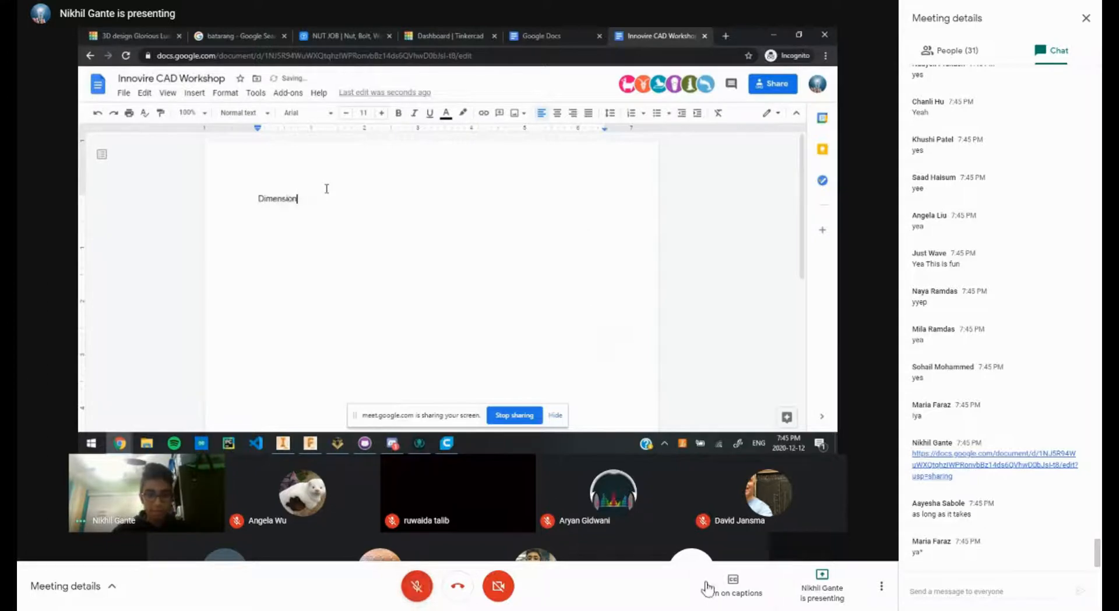
left_click(966, 460)
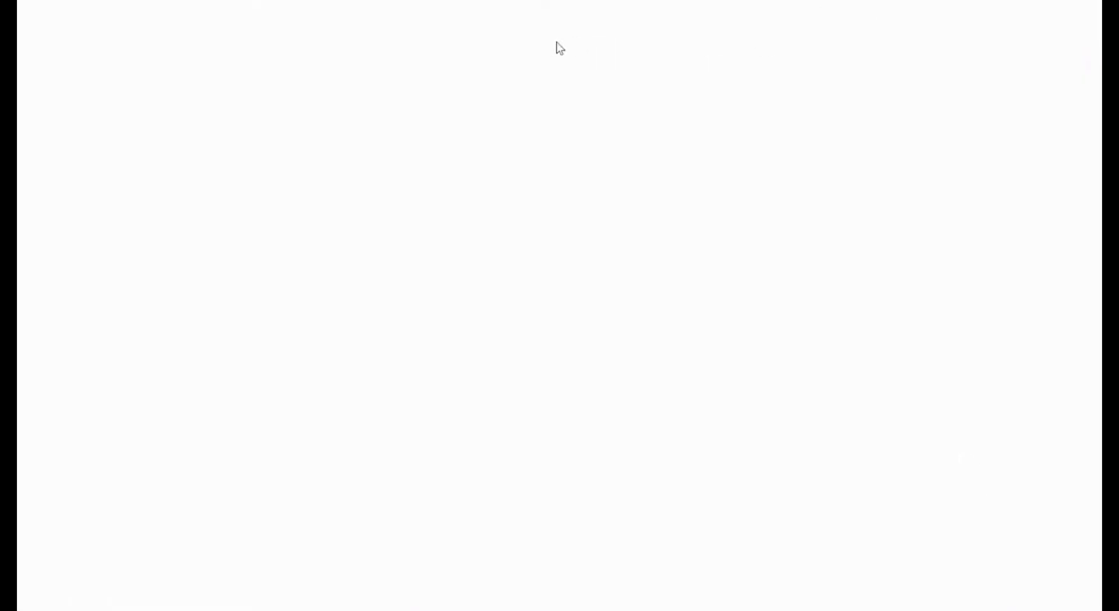
Step: Close the newly opened document outside full-screen view, then restore the browser to full screen
key("F11")
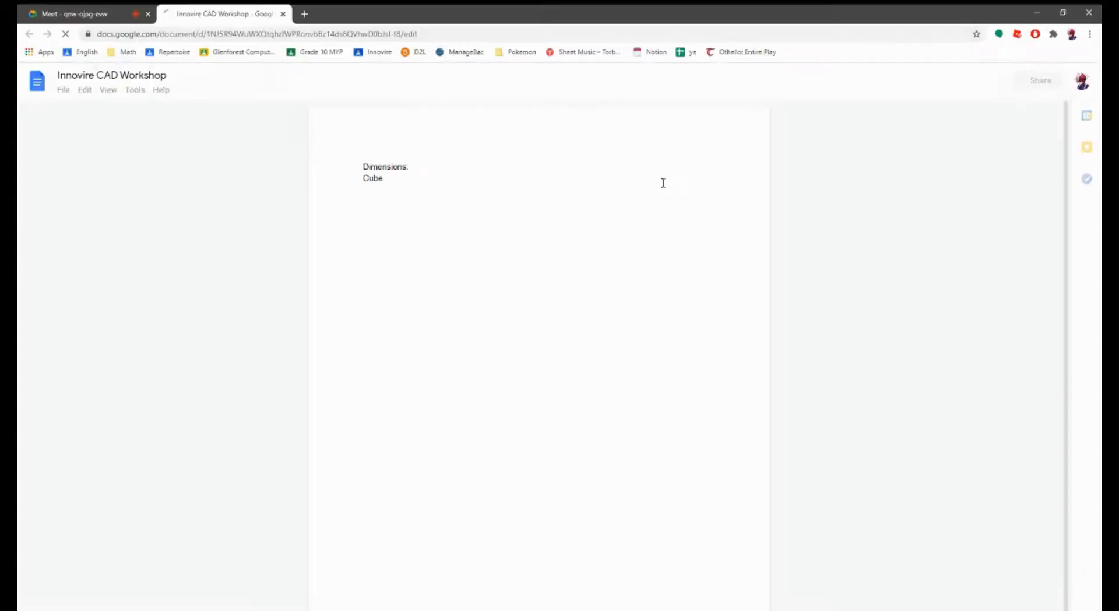
left_click(280, 13)
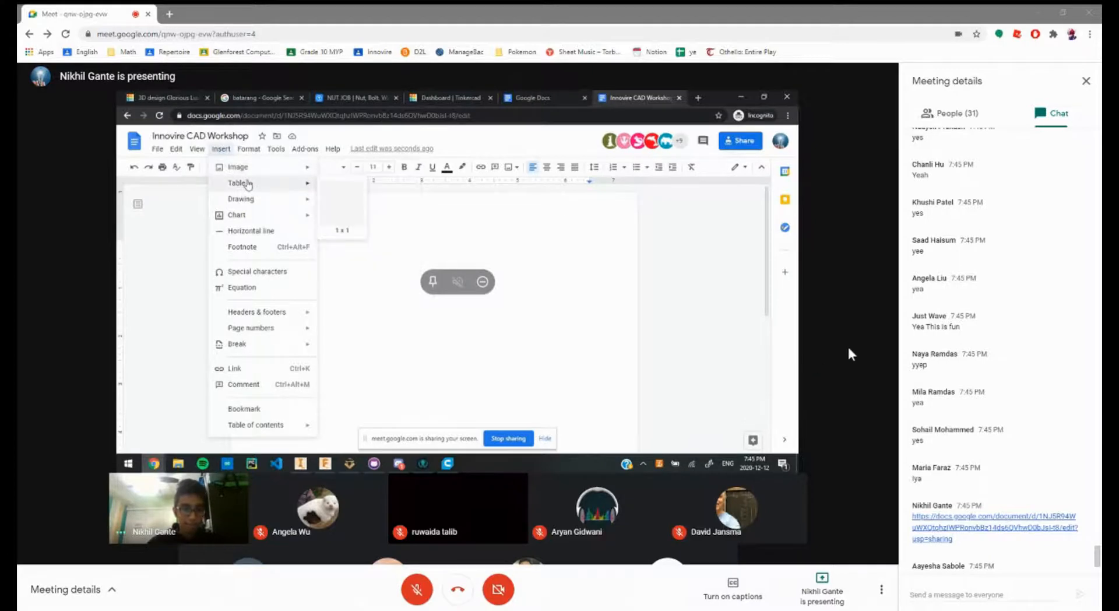
key("F11")
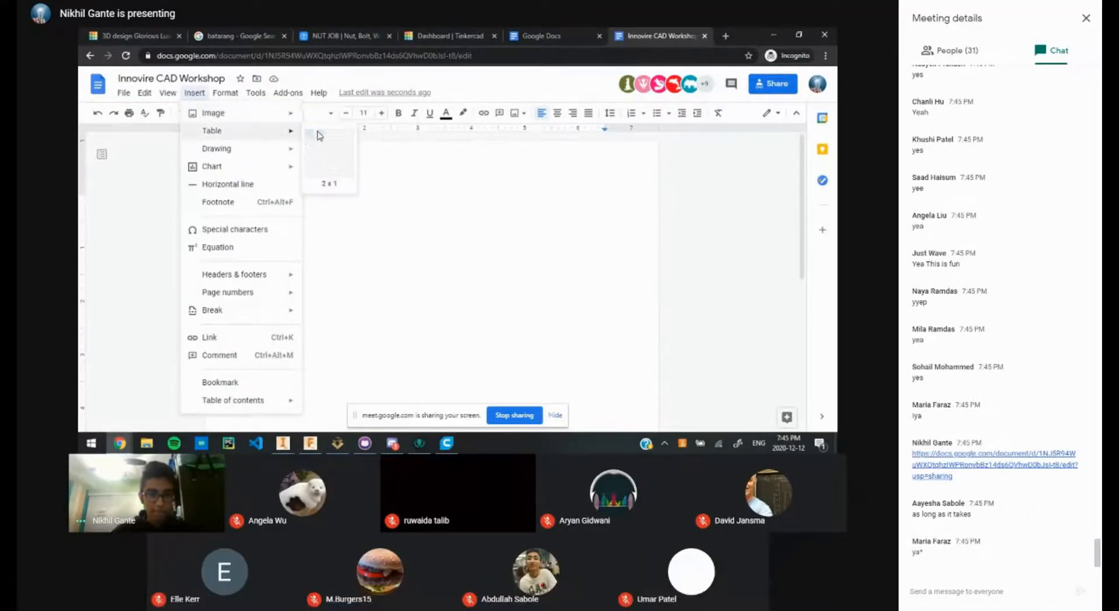
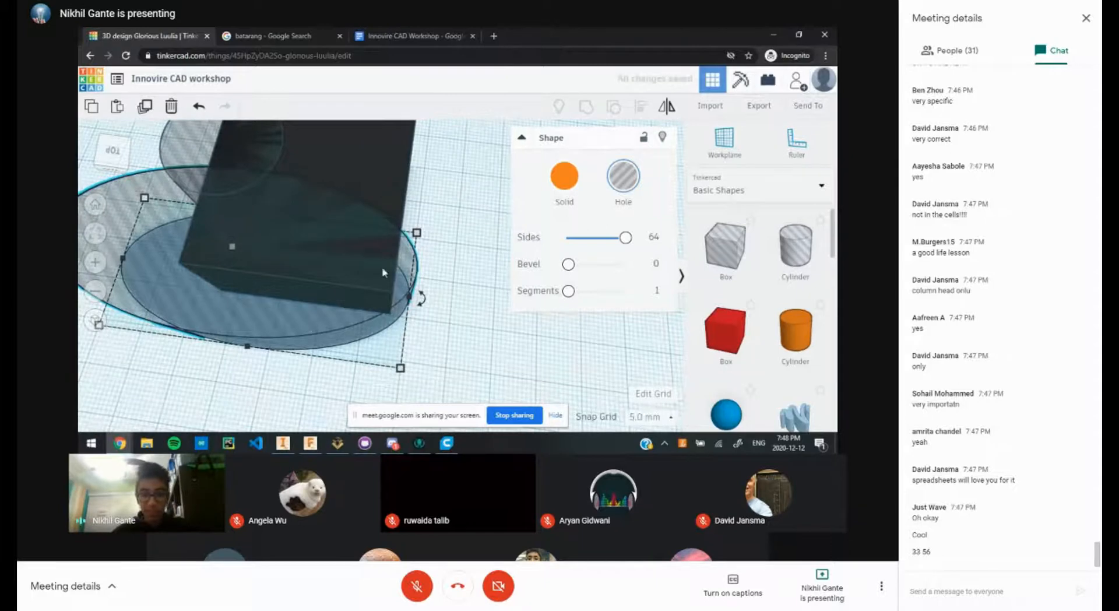
Step: Shift the hole ellipse left and change the snap grid from 0.1 mm to 1.0 mm
left_click_drag(403, 271, 382, 269)
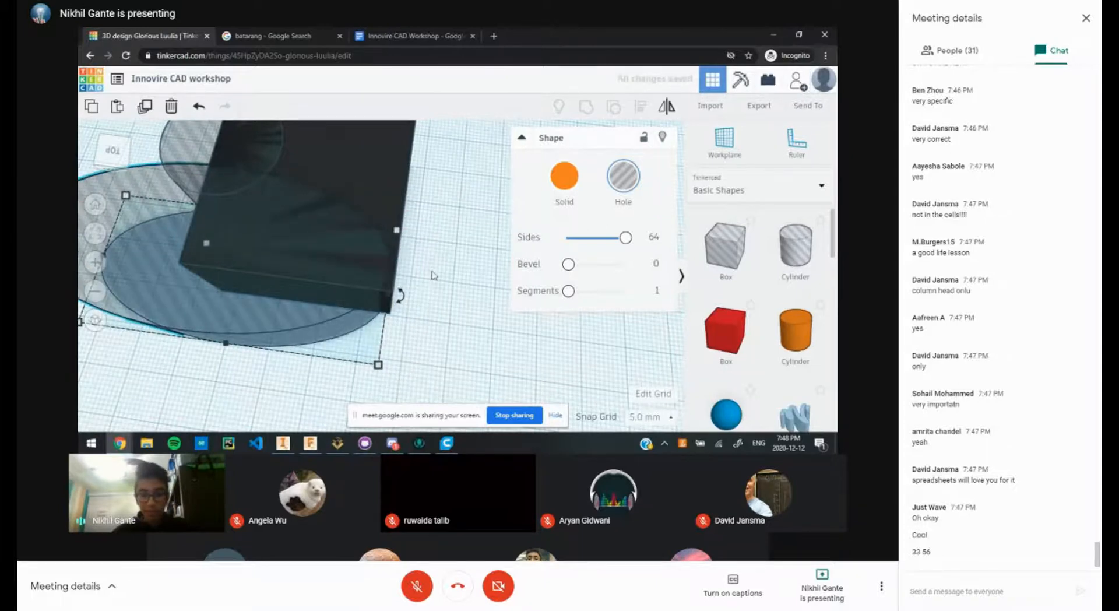
left_click(650, 416)
left_click(653, 325)
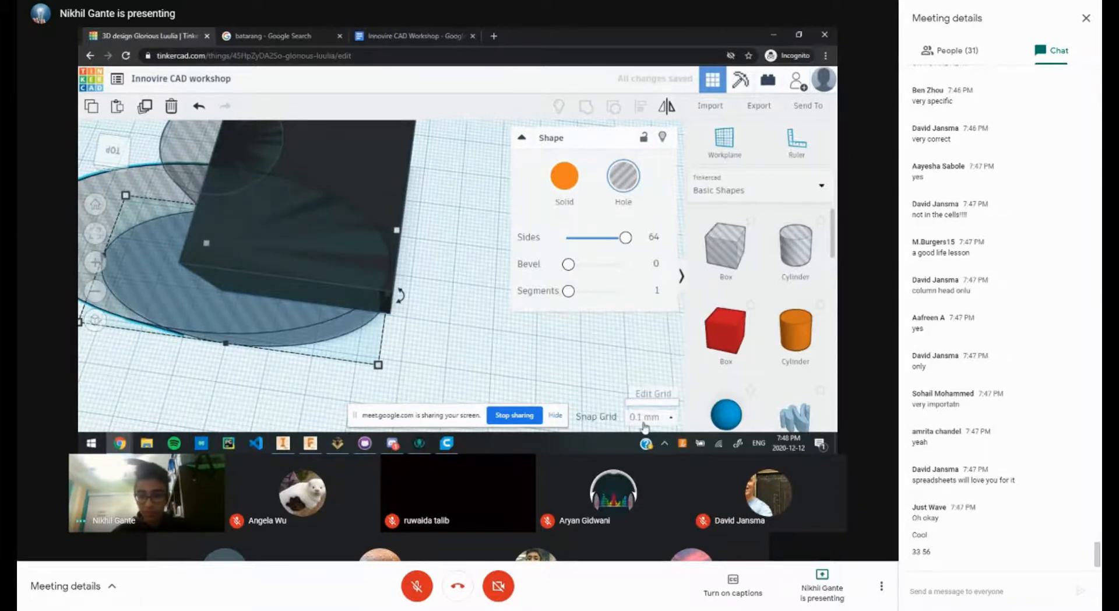
left_click(649, 416)
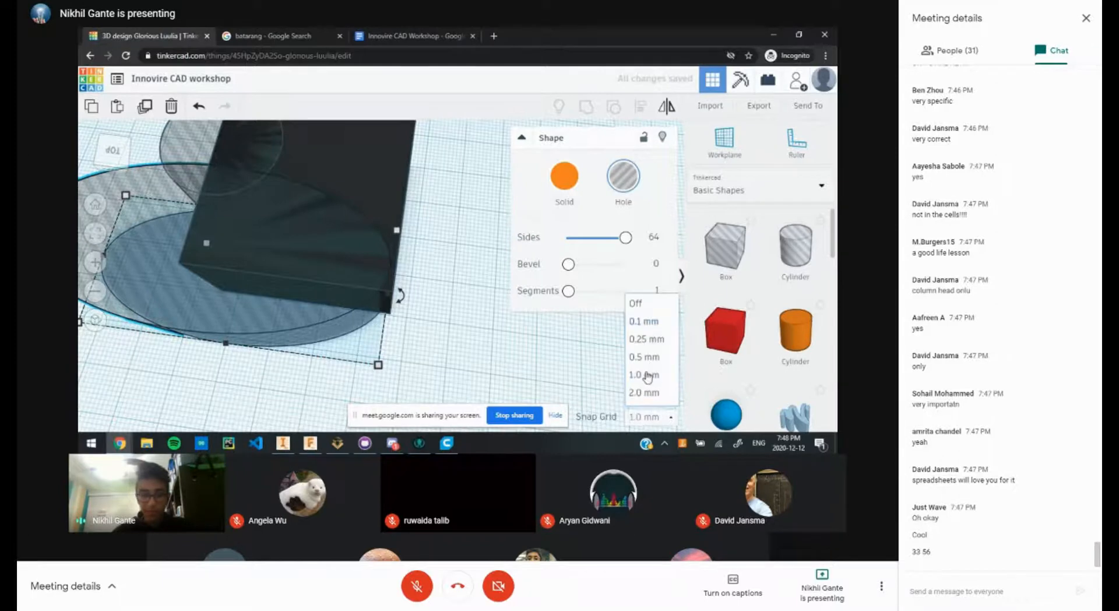
left_click(647, 377)
Step: Lower the hole ellipse slightly under the dark box, nudging it down one step
left_click(445, 328)
left_click(307, 268)
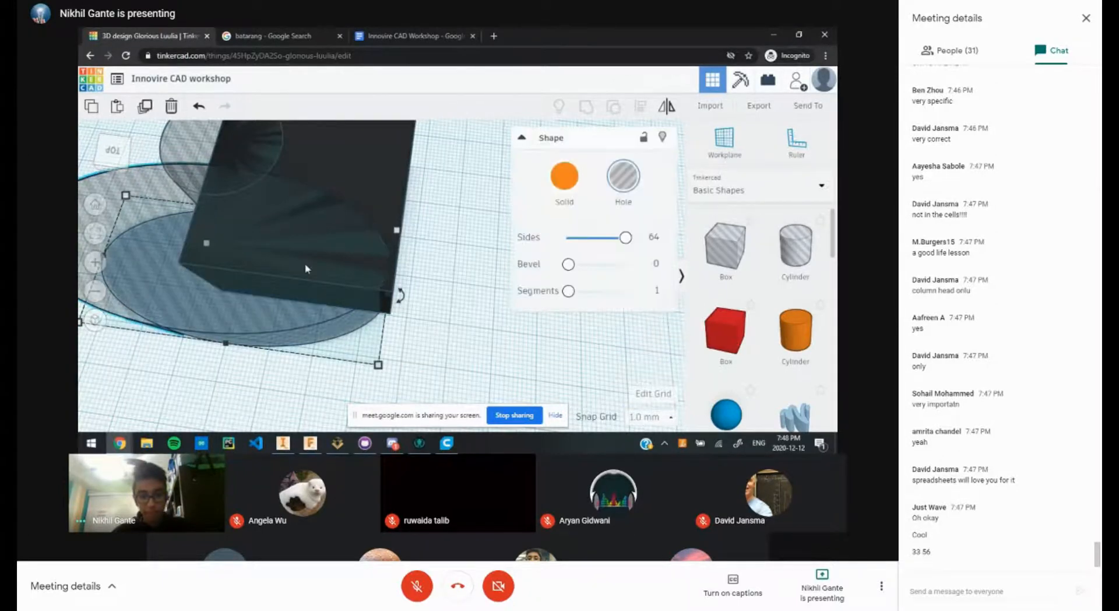
left_click_drag(359, 287, 307, 297)
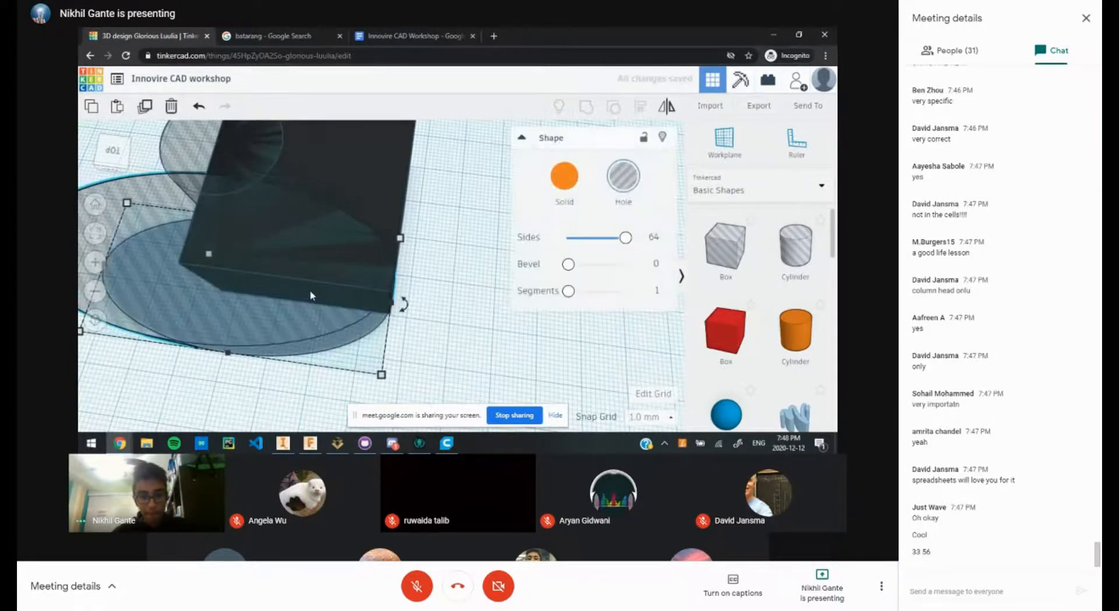
key("Down")
left_click(431, 296)
scroll(432, 295, "up", 2)
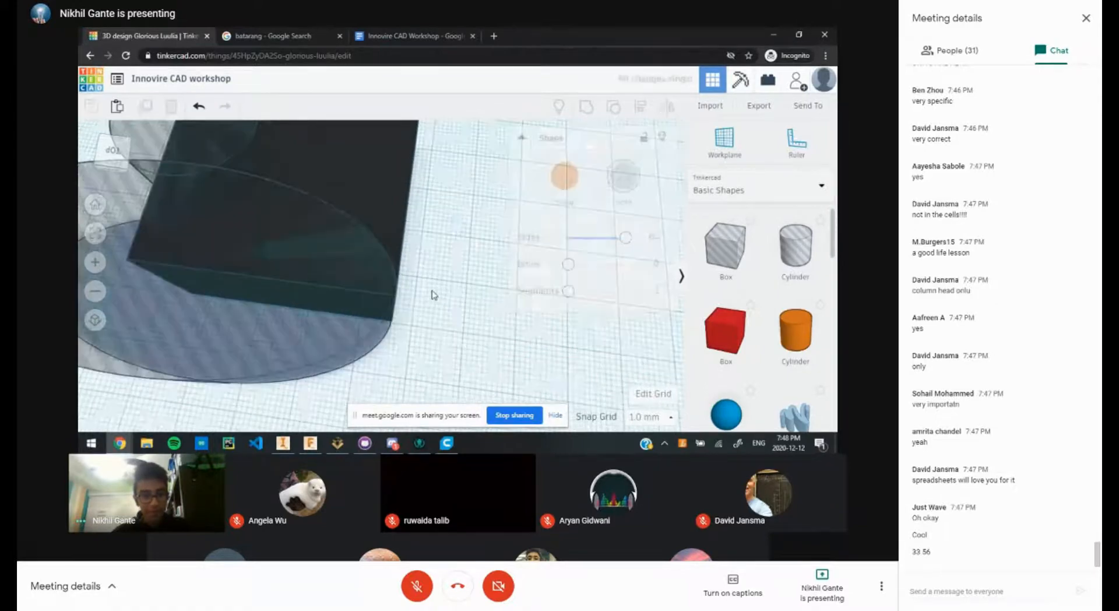
scroll(422, 290, "down", 4)
right_click_drag(420, 317, 432, 334)
scroll(402, 298, "down", 3)
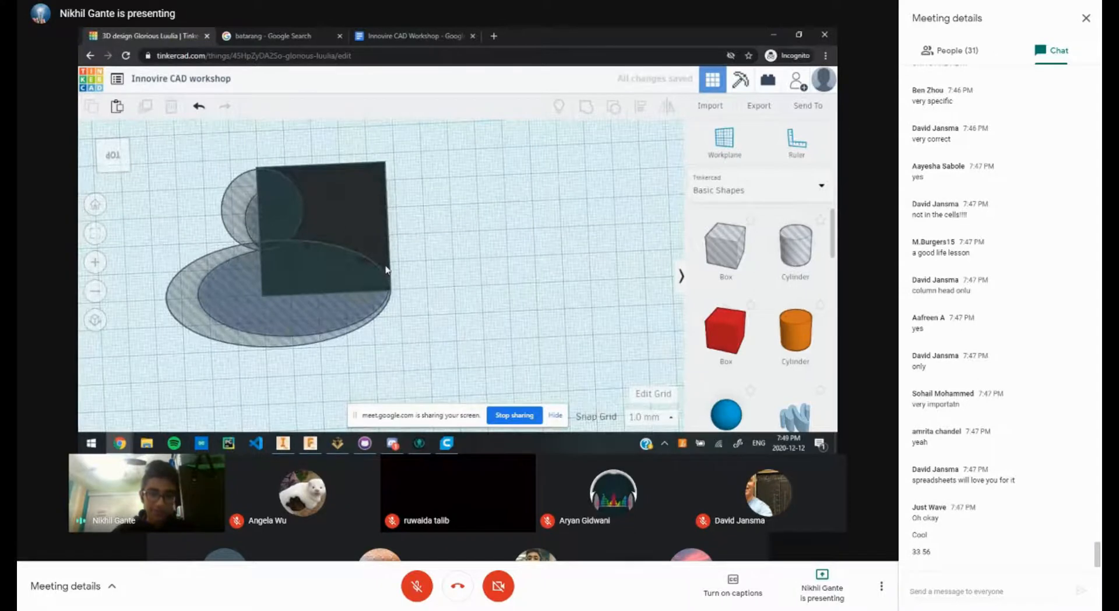
Step: Select the dark box and compare it with the batarang reference images
left_click(357, 230)
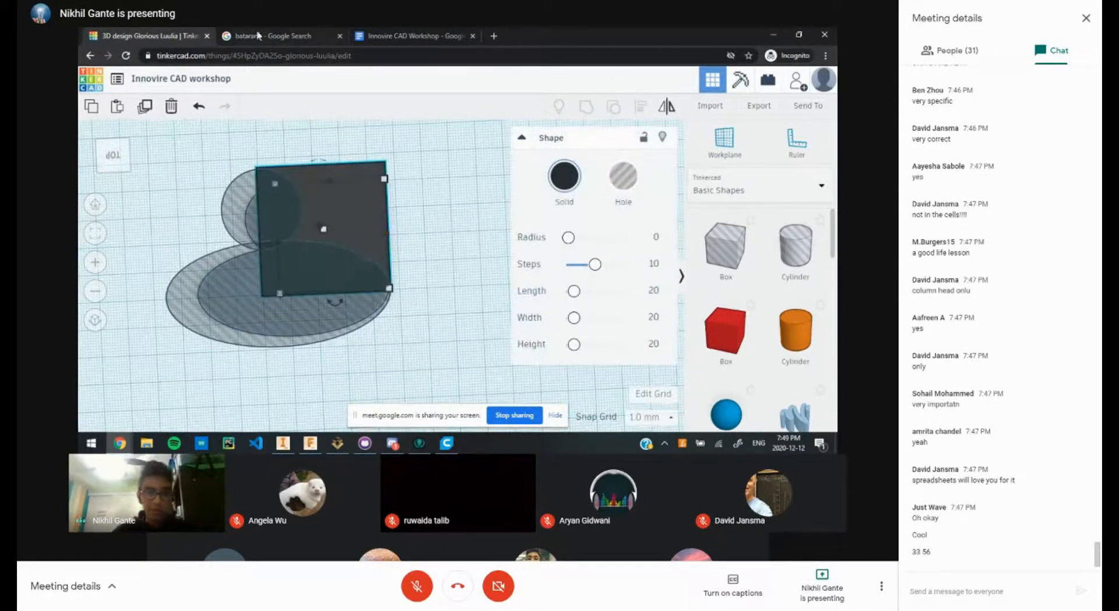
key("ctrl+Tab")
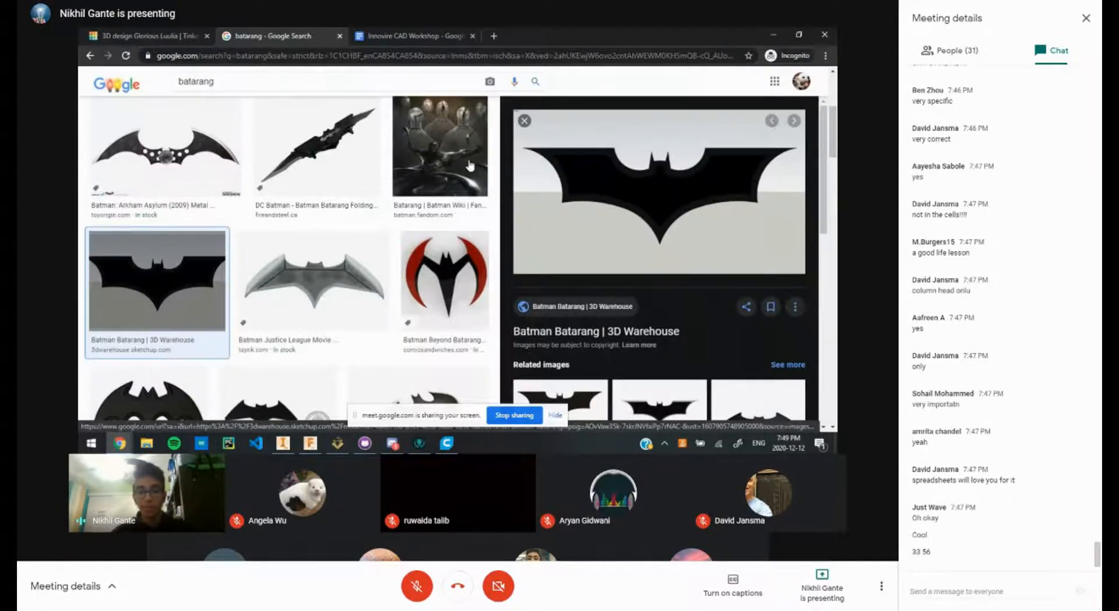
left_click(146, 35)
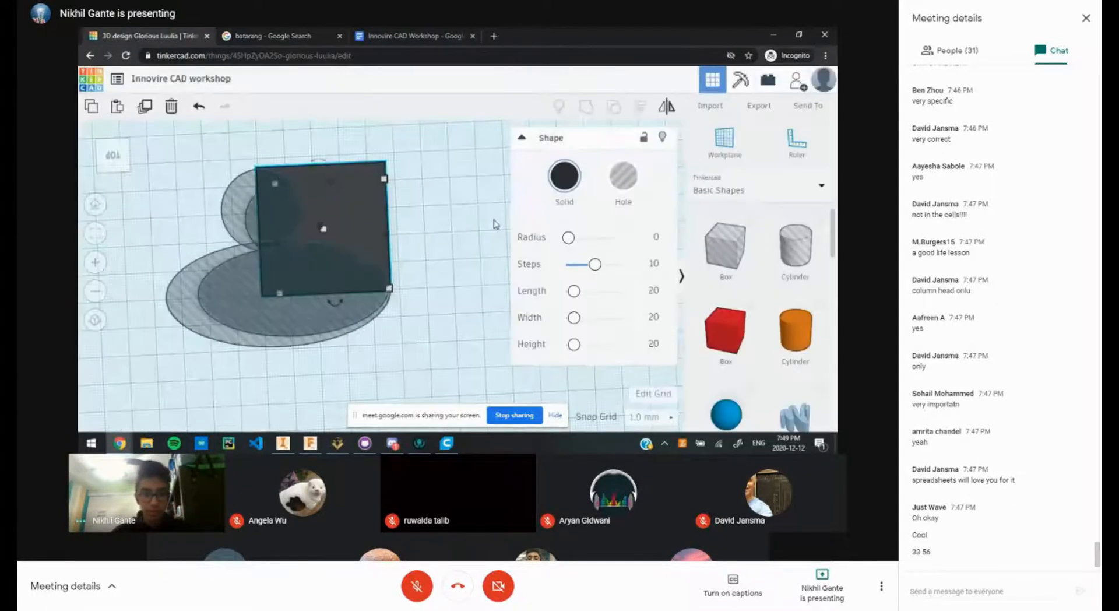
Step: Trial-stretch the box to 62 mm wide, undo it, then marquee-select all three shapes
left_click(442, 221)
left_click(384, 220)
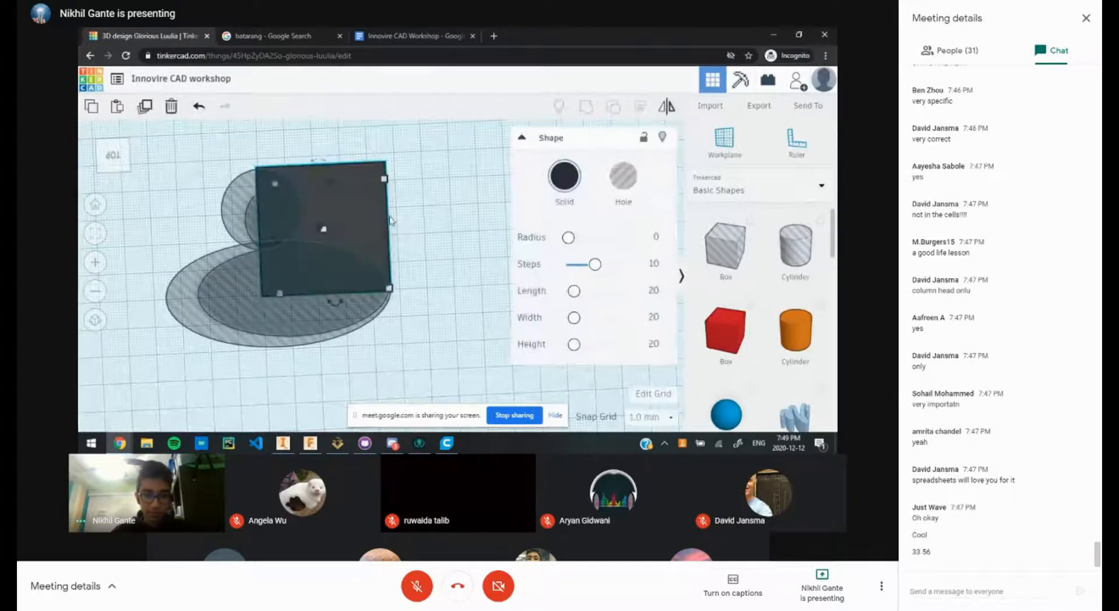
left_click_drag(386, 234, 448, 236)
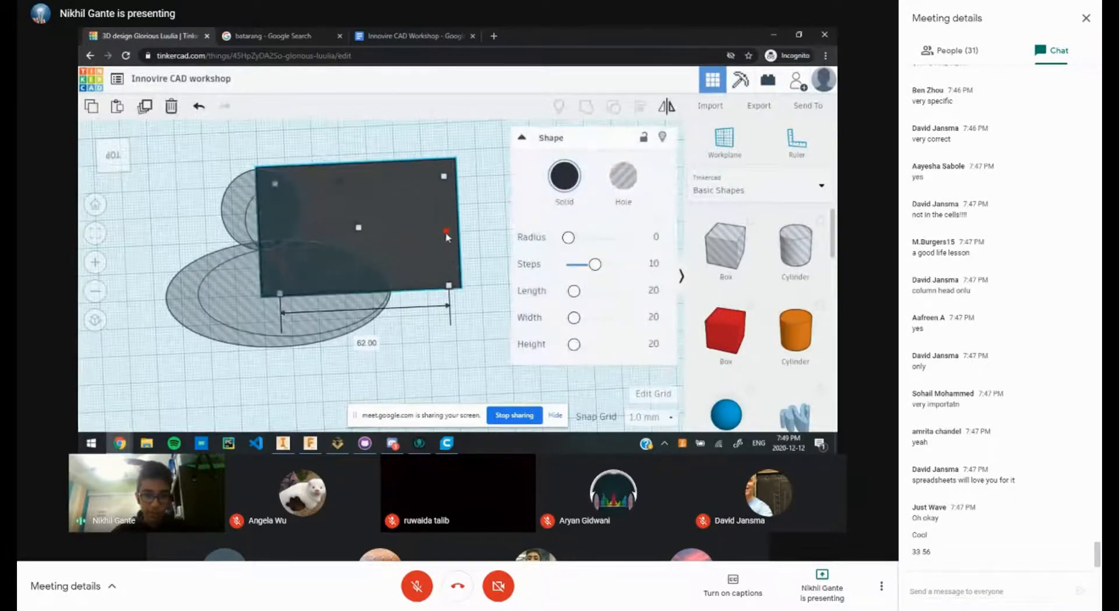
key("ctrl+z")
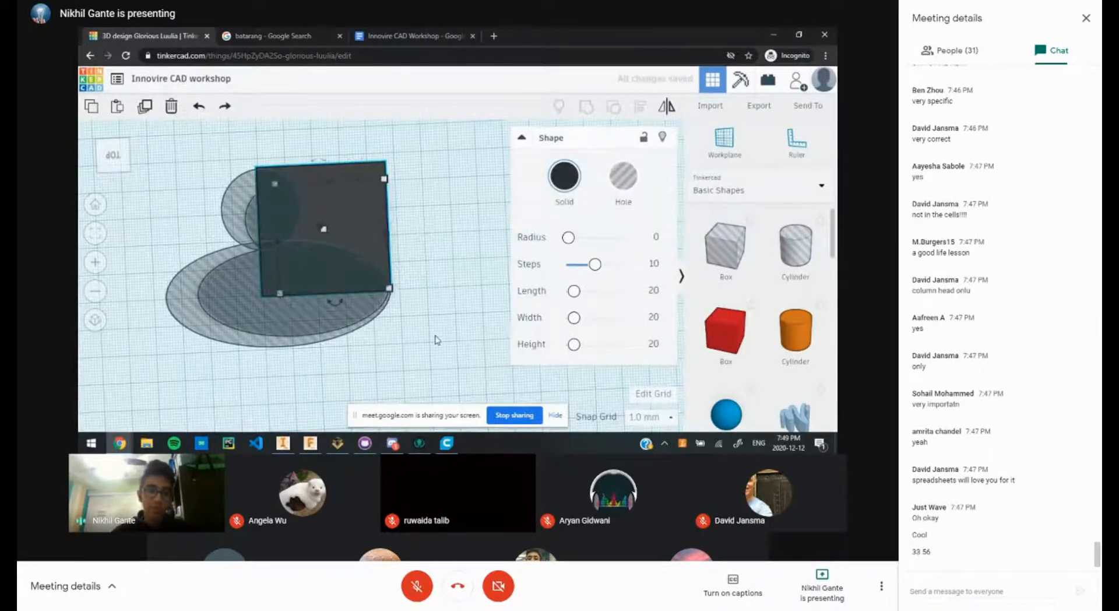
left_click(432, 343)
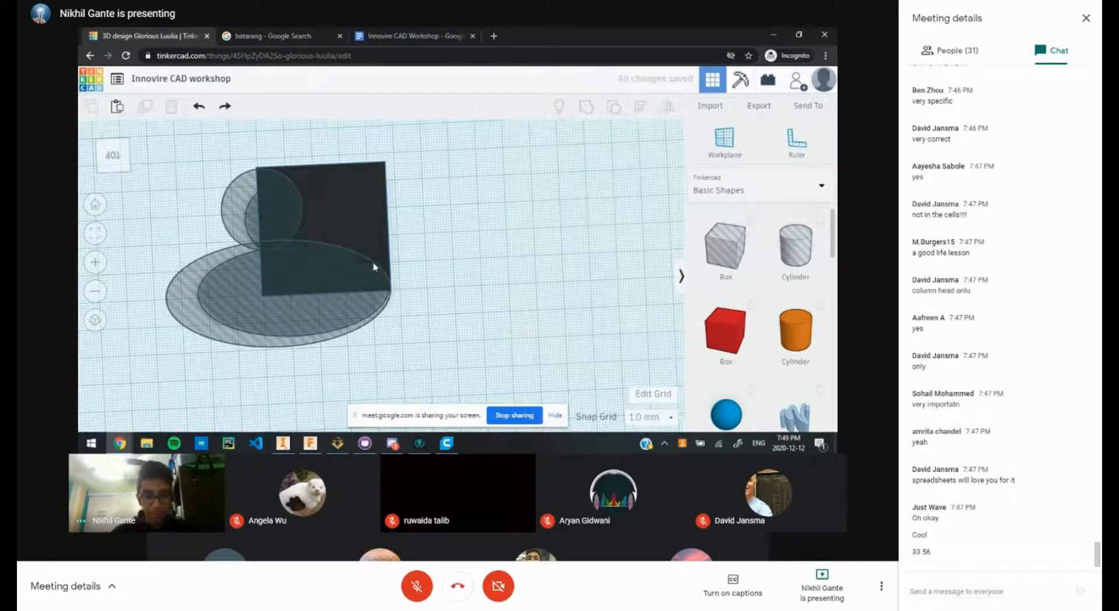
left_click_drag(449, 326, 161, 153)
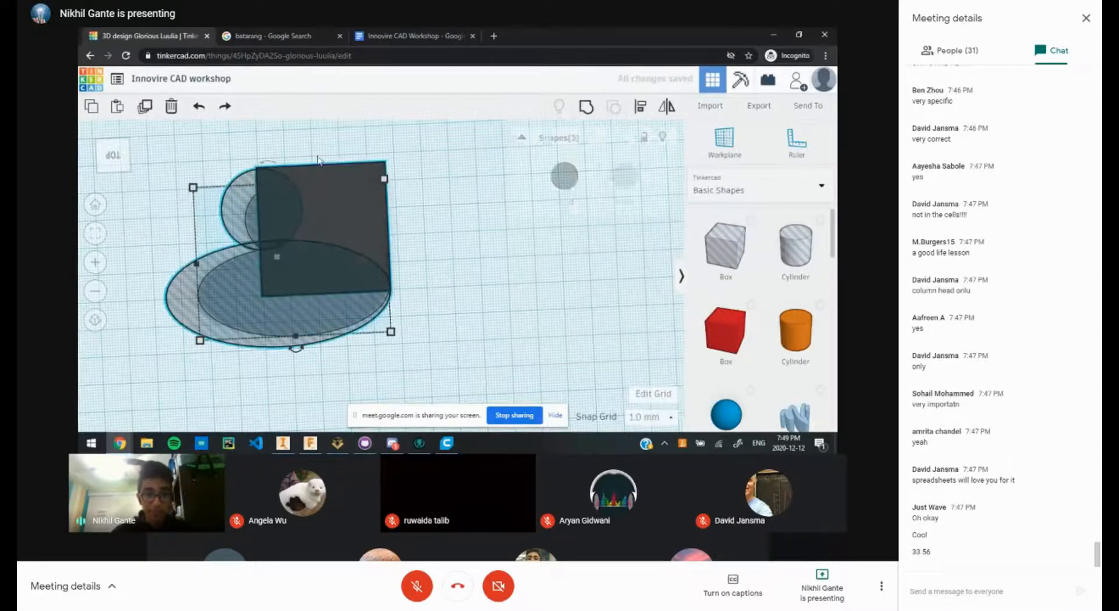
left_click(588, 111)
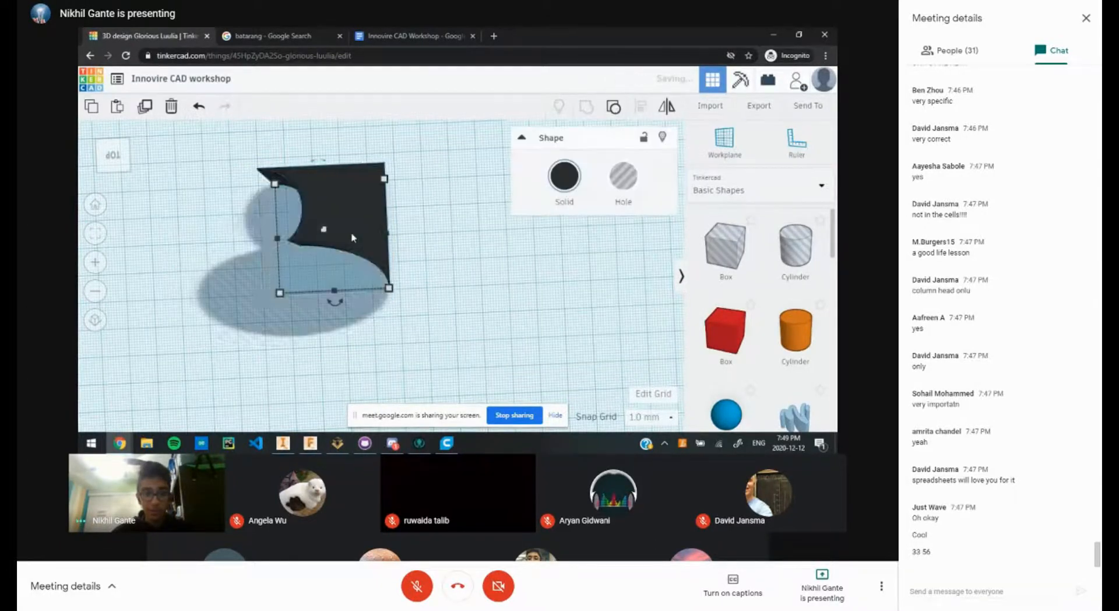
left_click(439, 280)
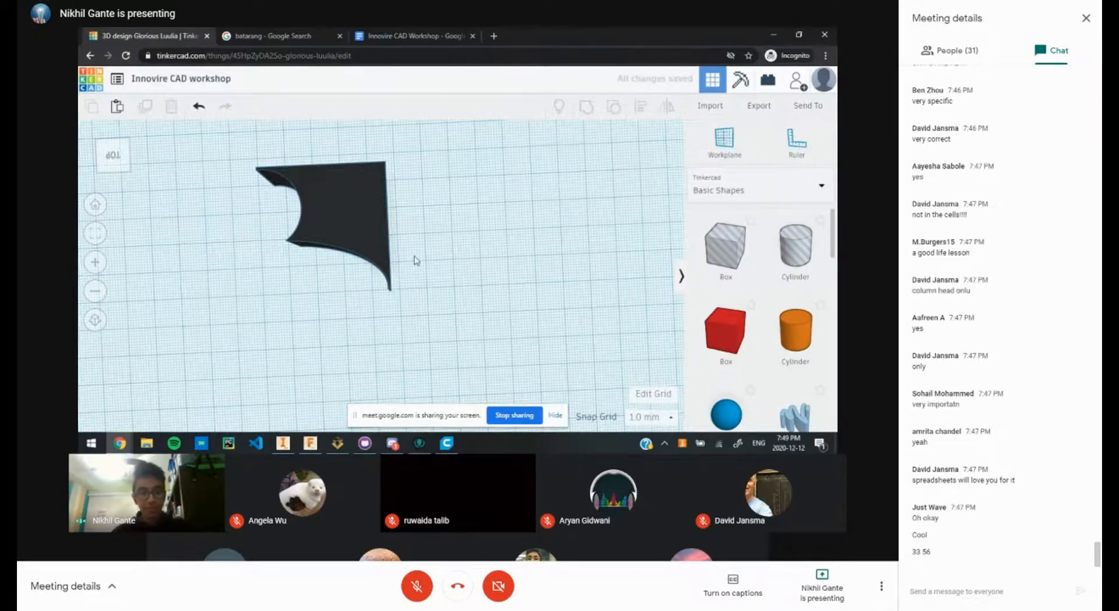
scroll(412, 250, "down", 1)
left_click(319, 235)
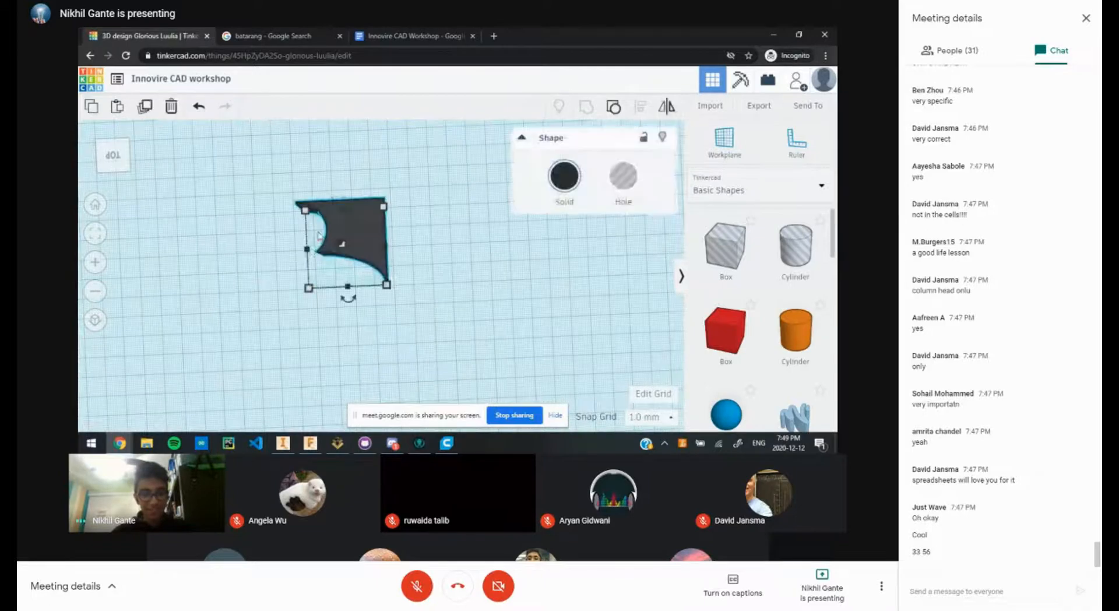
mouse_move(310, 251)
left_mouse_down()
mouse_move(228, 255)
mouse_move(325, 254)
mouse_move(285, 257)
mouse_move(314, 257)
left_mouse_up()
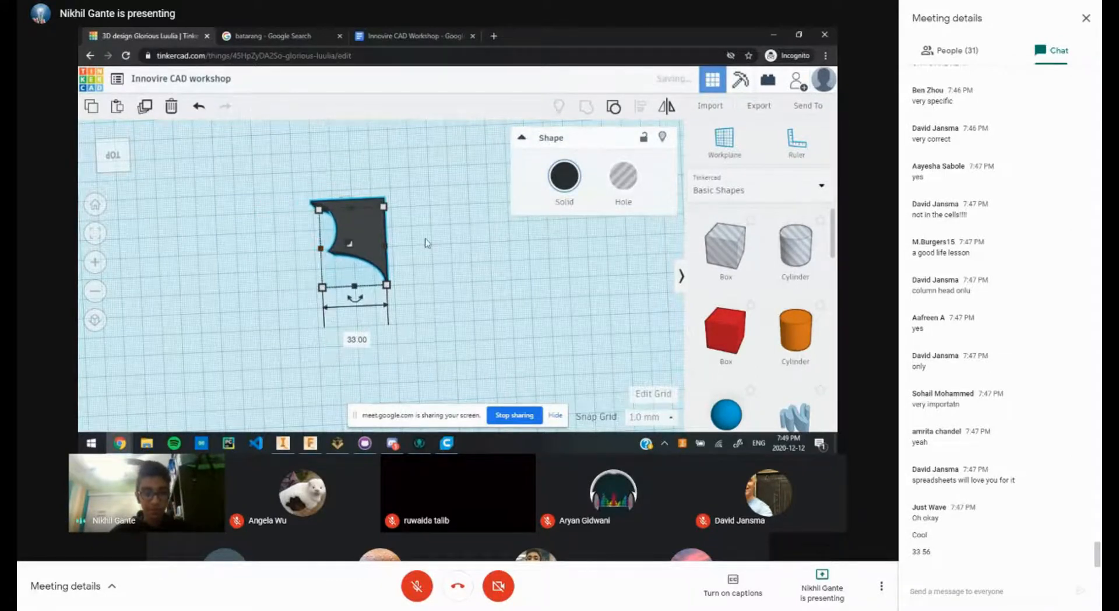
key("Delete")
key("ctrl+z")
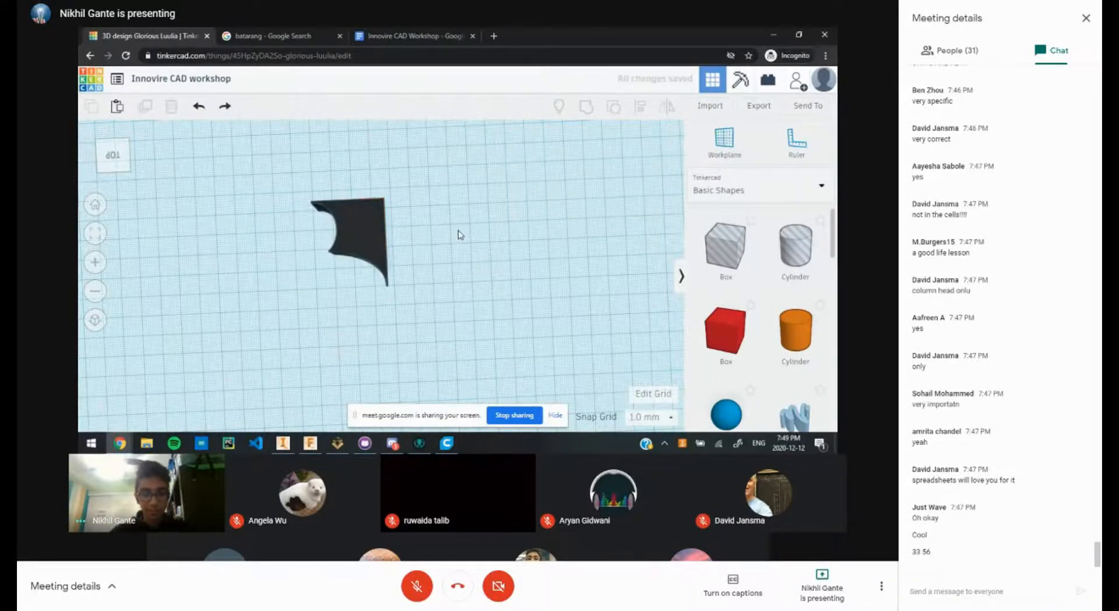
left_click(303, 34)
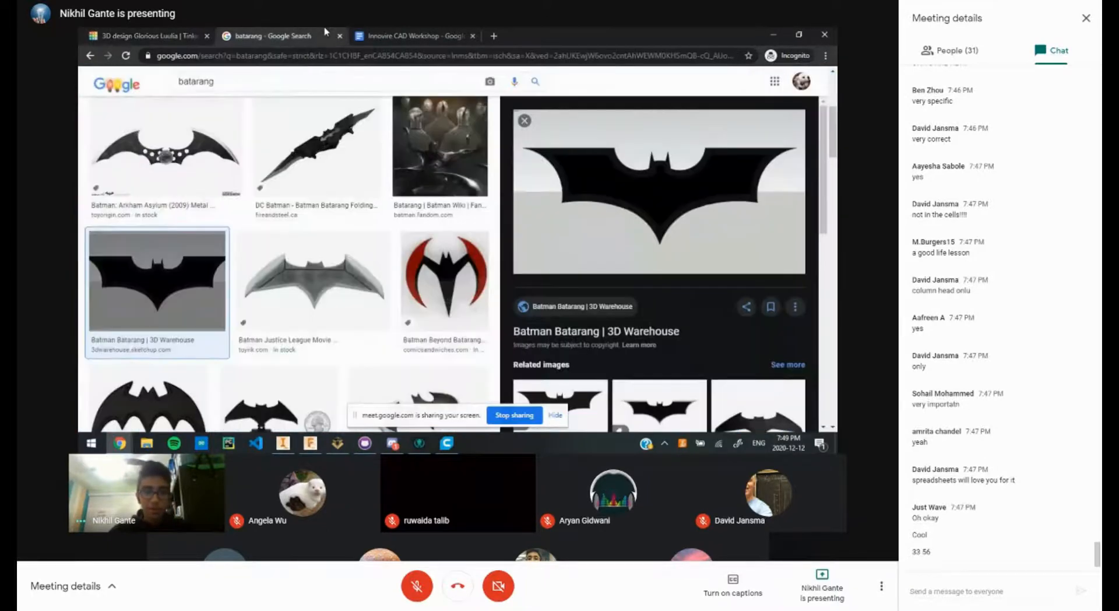
left_click(383, 34)
left_click(179, 37)
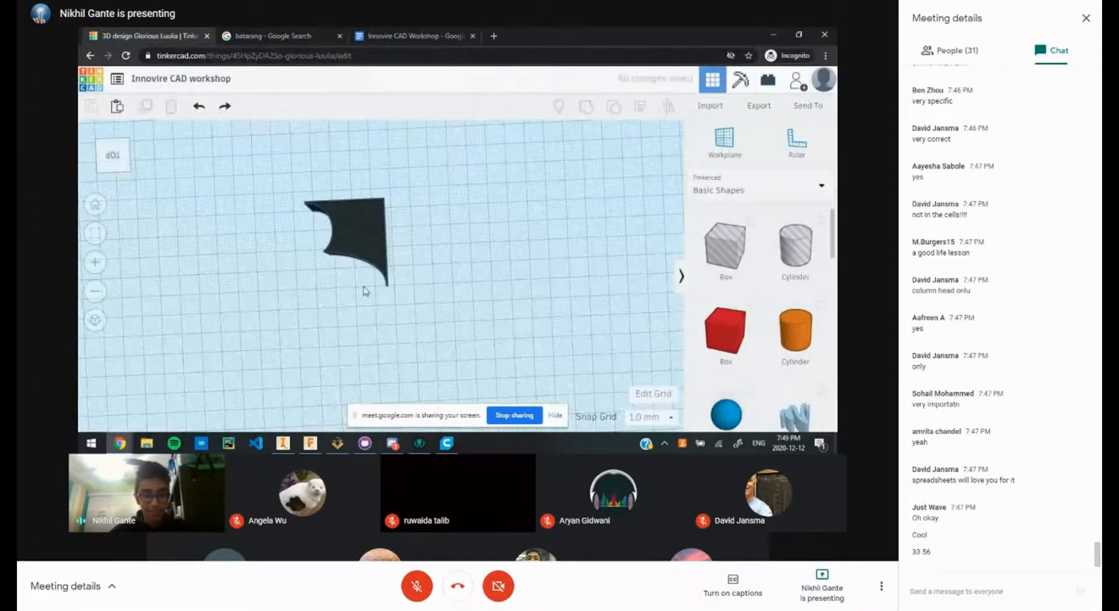
scroll(410, 281, "down", 1)
scroll(410, 281, "up", 2)
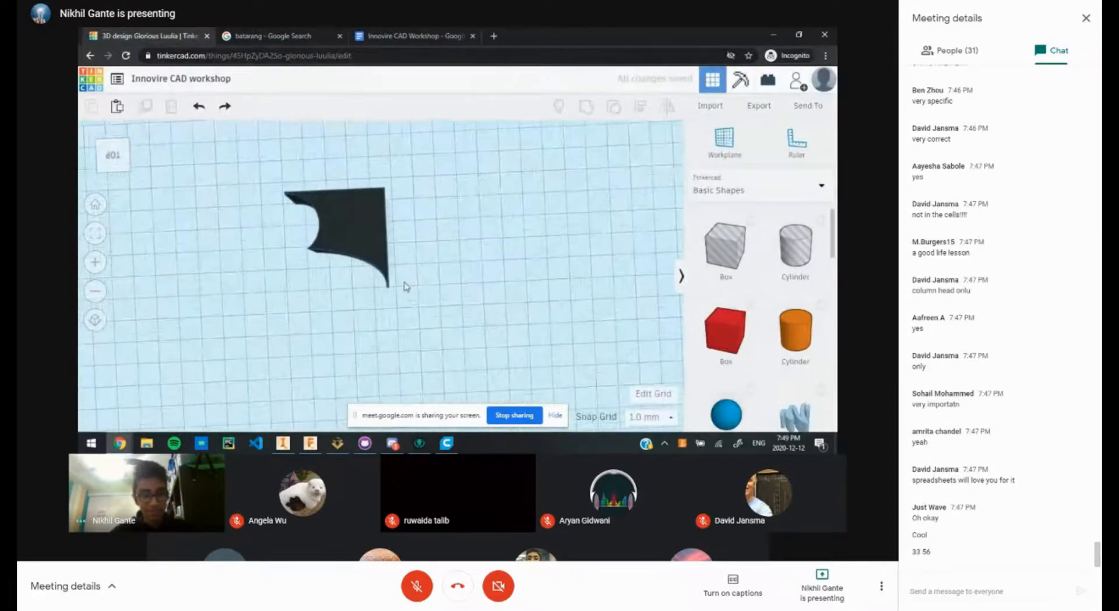
key("ctrl+z")
left_click(342, 310)
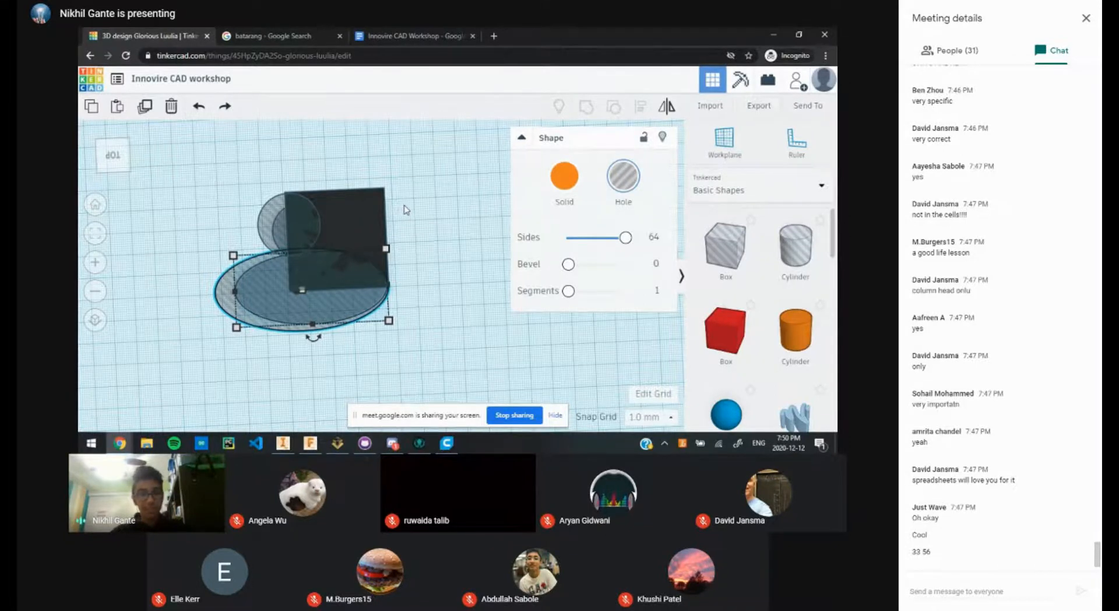
Step: Zoom in on the design, then view the Batman Batarang 3D Warehouse reference image
left_click(425, 209)
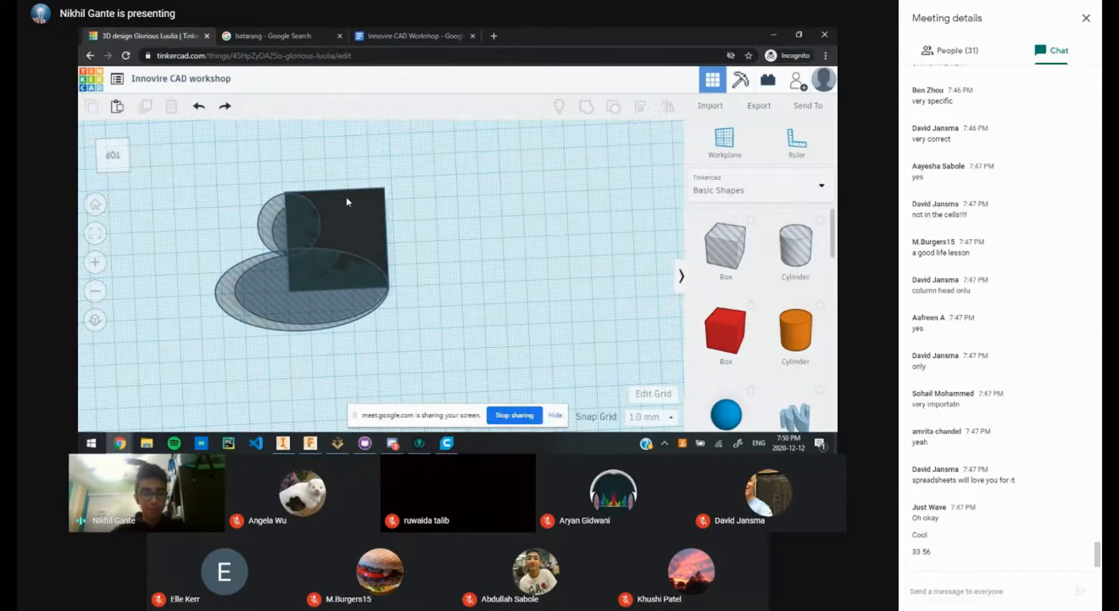
scroll(350, 204, "up", 2)
scroll(389, 228, "up", 2)
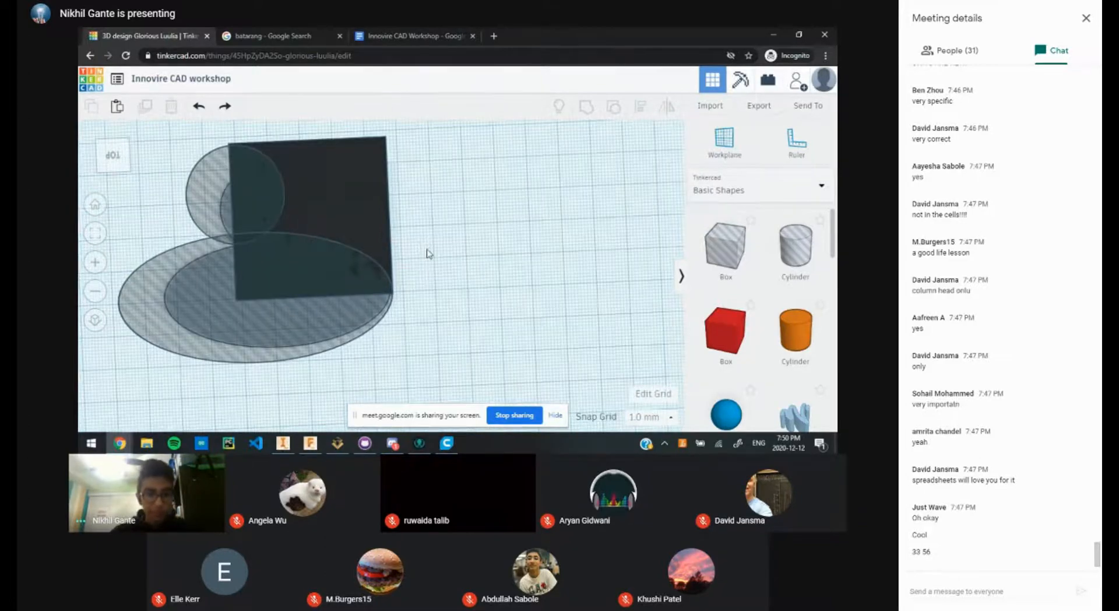
left_click(285, 35)
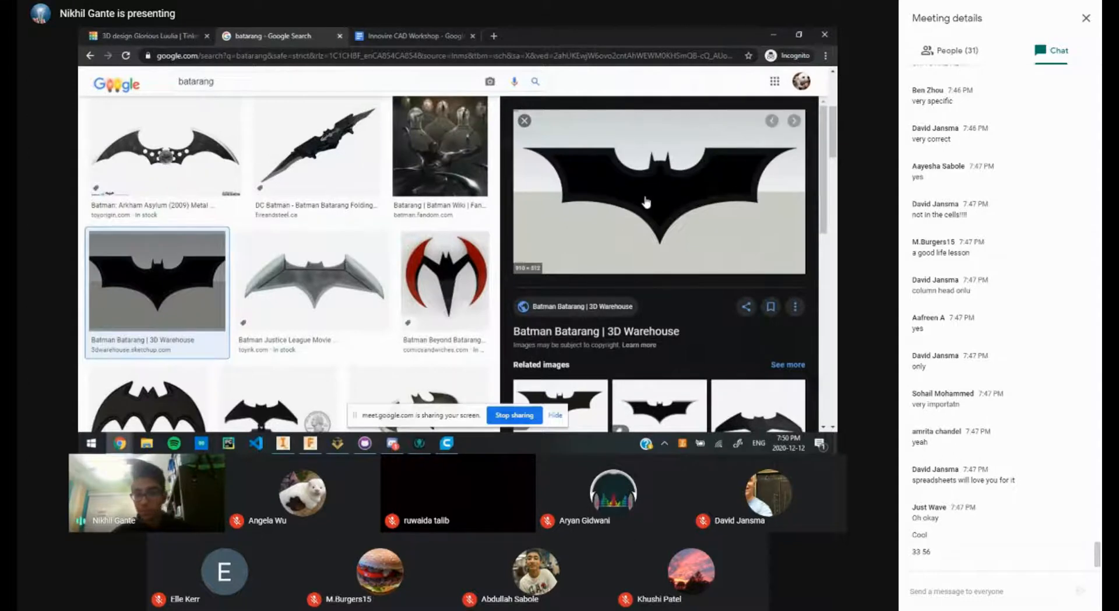
Step: Widen the large ellipse hole to exactly 80 mm
left_click(151, 35)
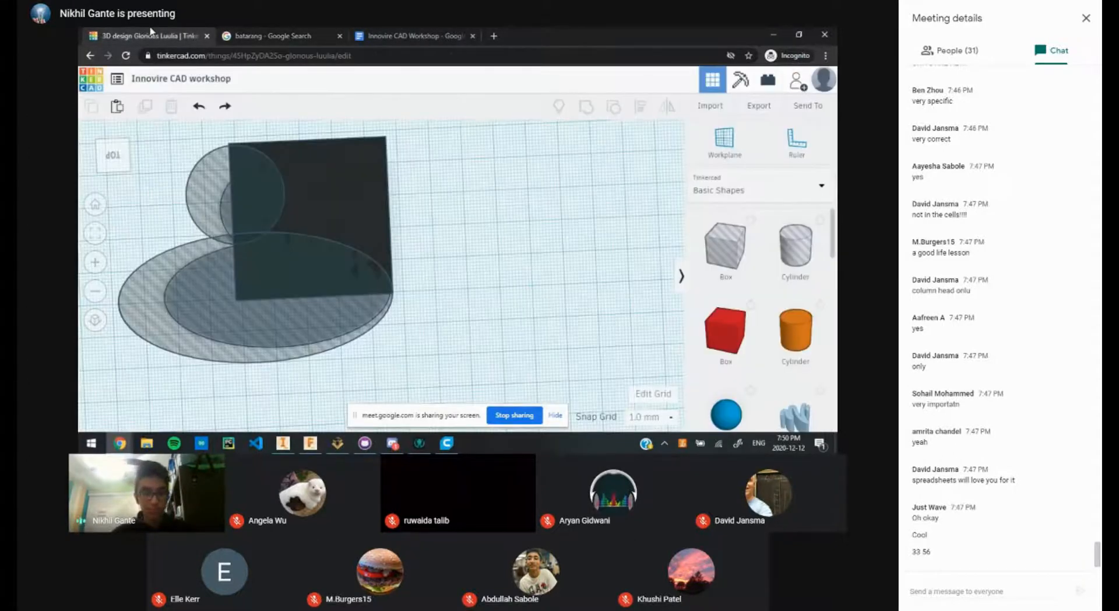
left_click(351, 320)
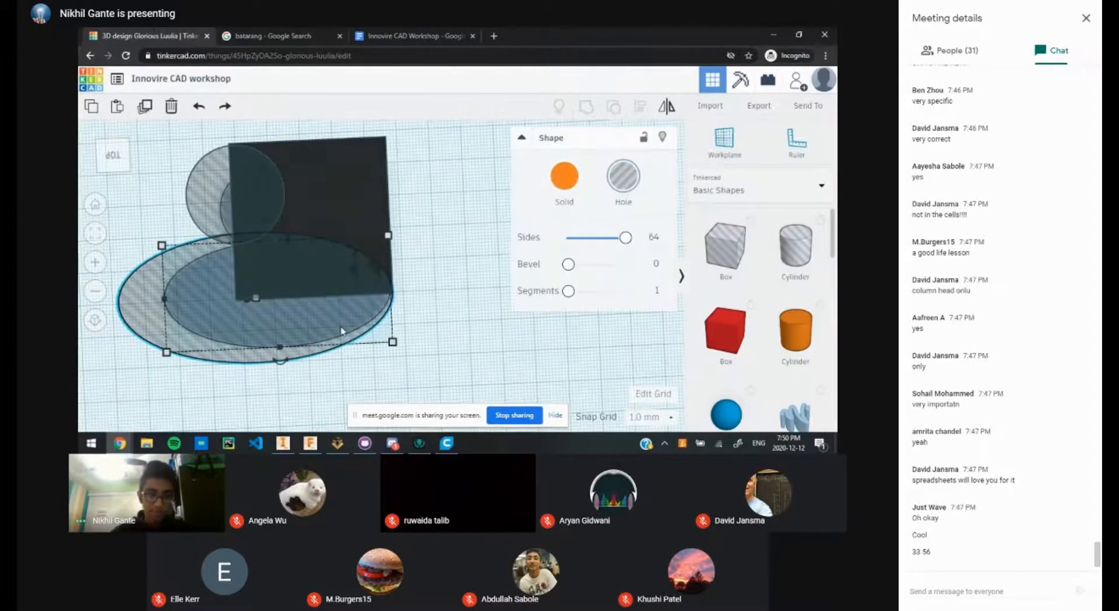
left_click(458, 318)
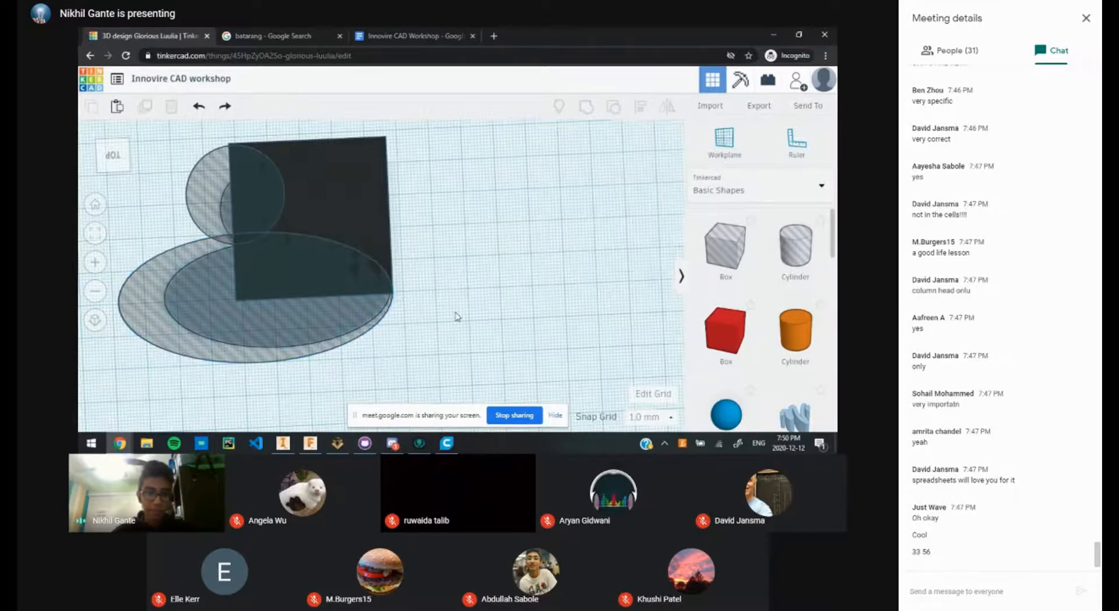
left_click(284, 357)
left_click_drag(165, 302, 135, 303)
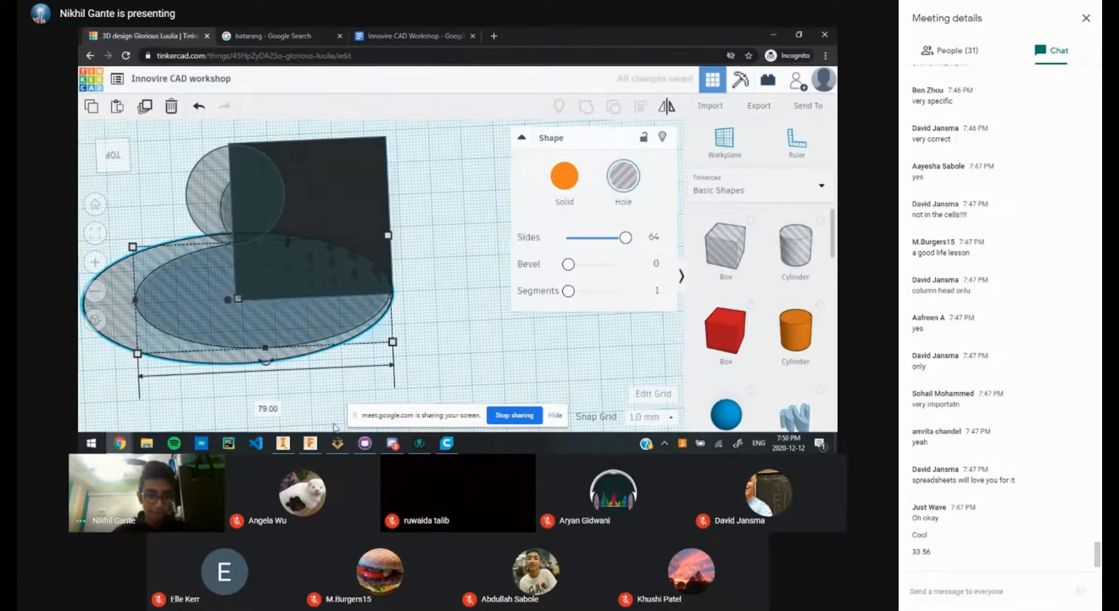
left_click(265, 407)
type("80")
key("Return")
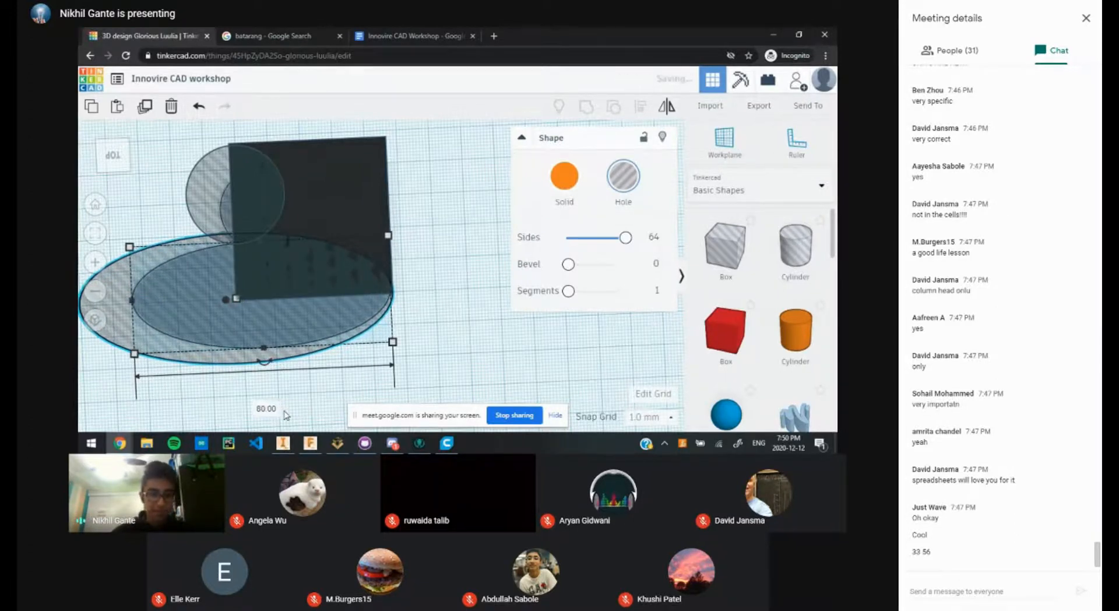
Step: Check the ellipse's new size, then bring up the workshop document's dimensions table
left_click(450, 297)
scroll(408, 315, "down", 3)
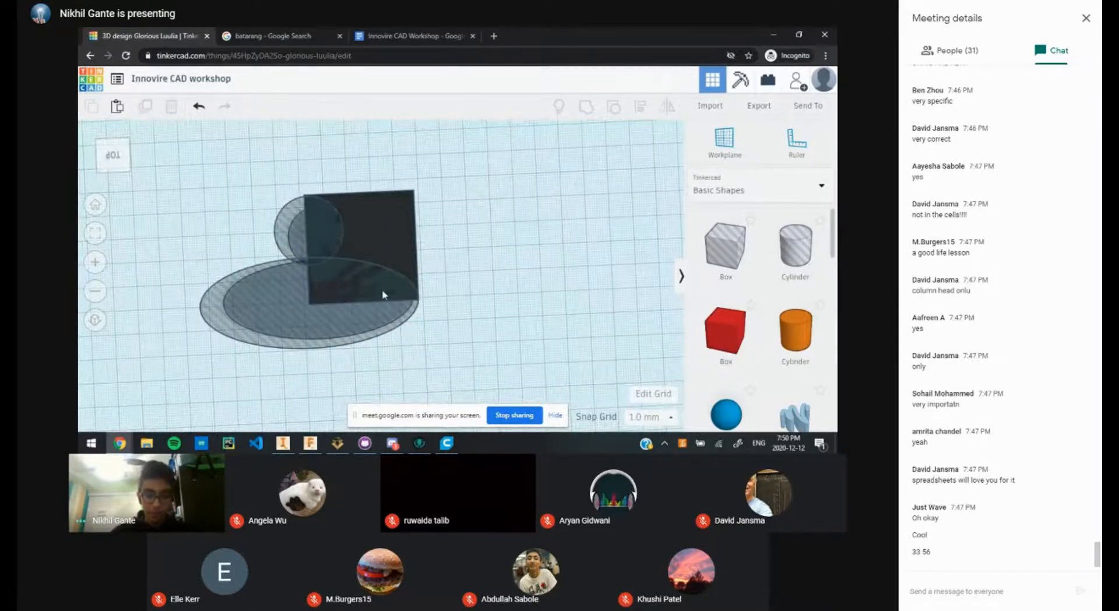
left_click(384, 308)
left_click(445, 297)
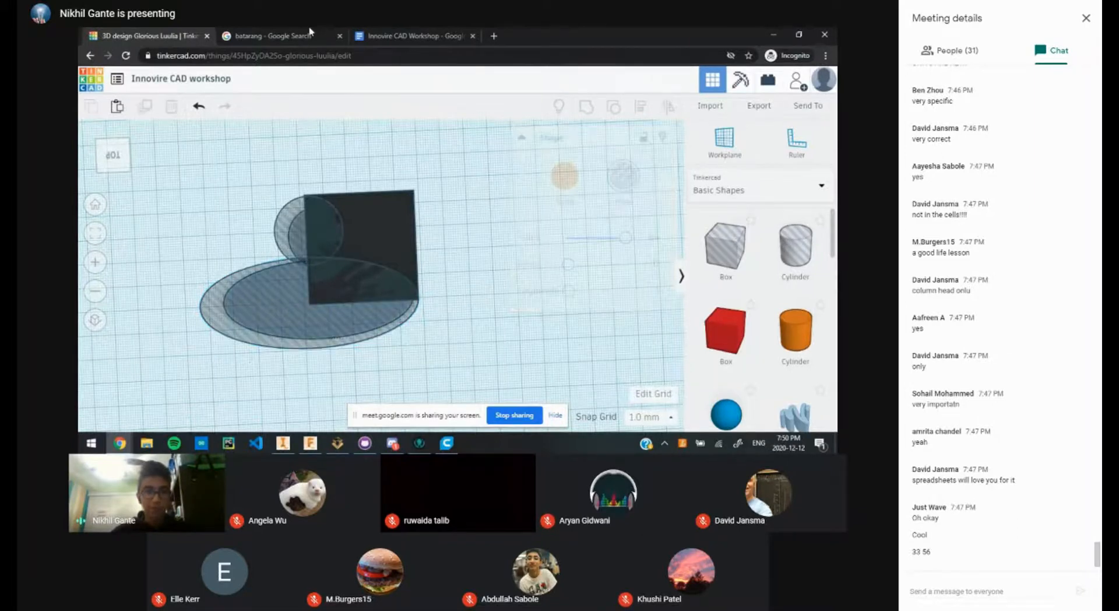
left_click(385, 35)
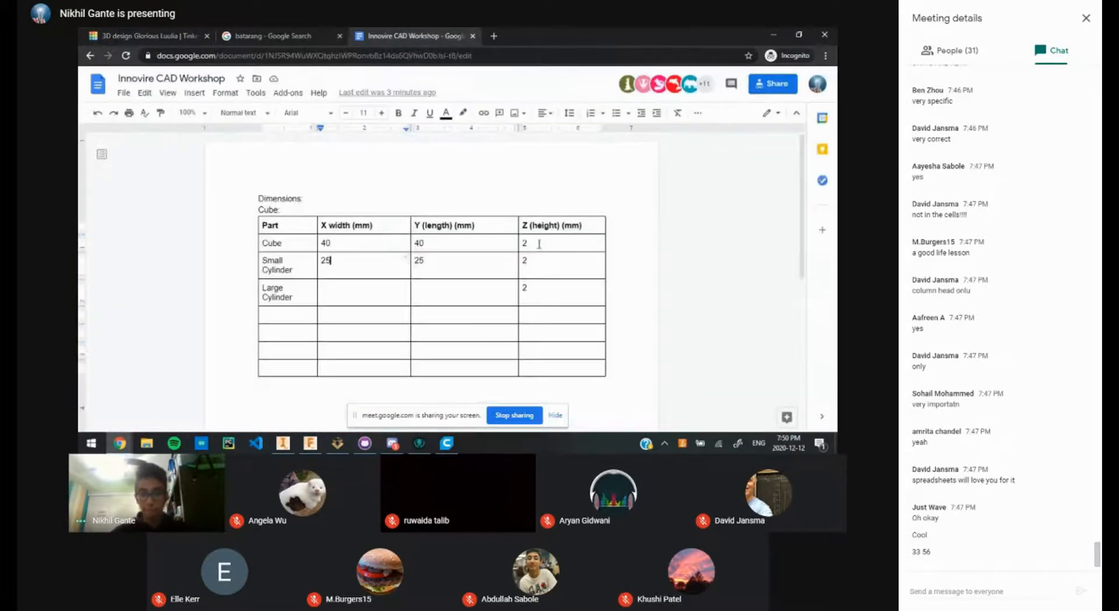
Step: Record the Large Cylinder as X width 80 and Y length 33 in the table
left_click(456, 291)
type("33")
left_click(376, 301)
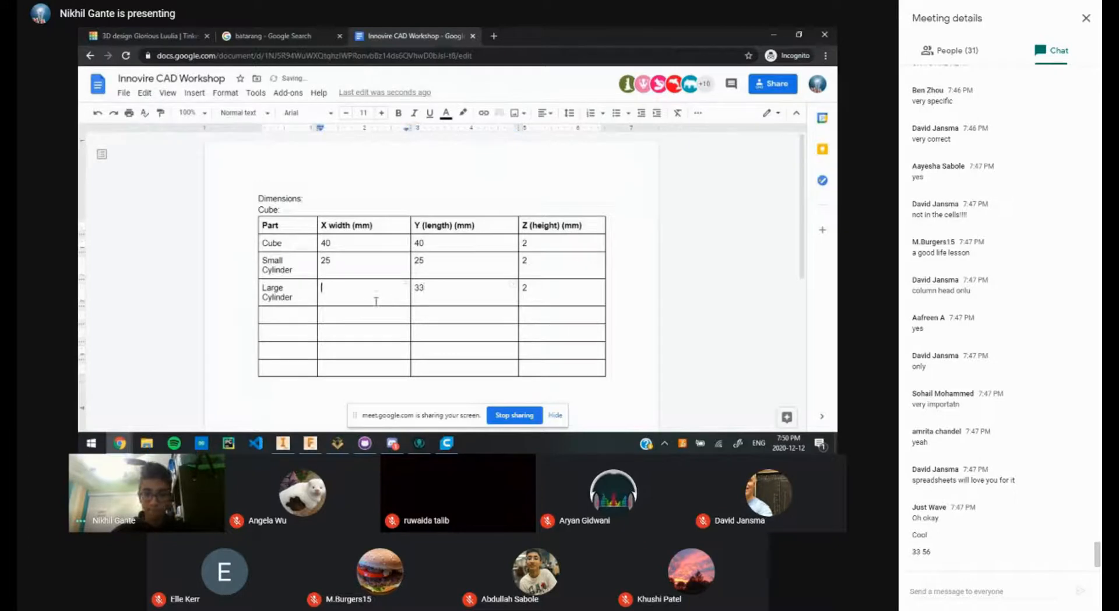
type("80")
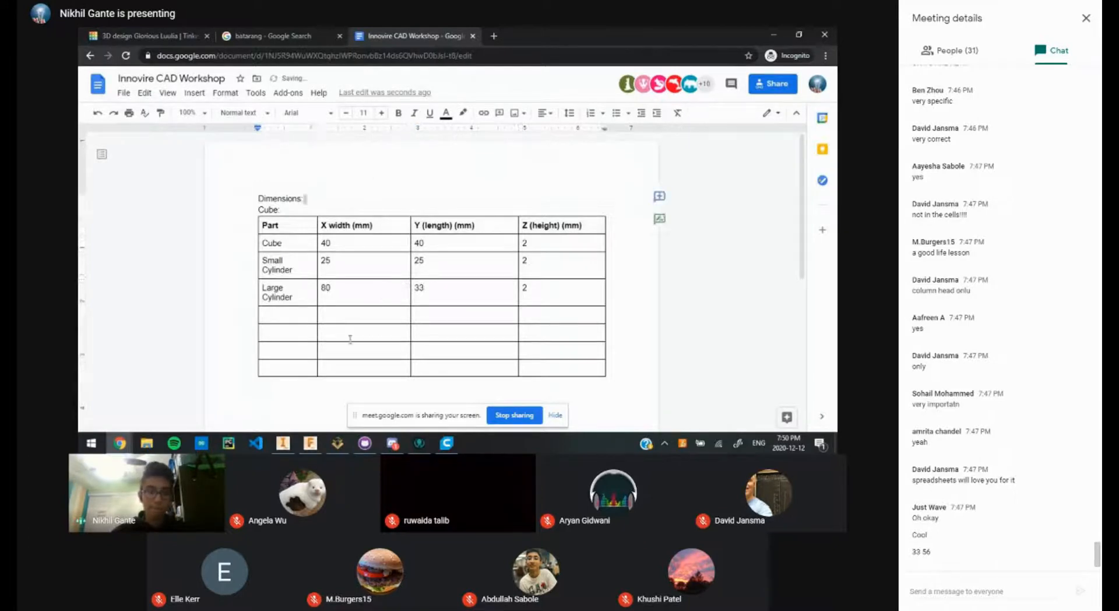
left_click(186, 36)
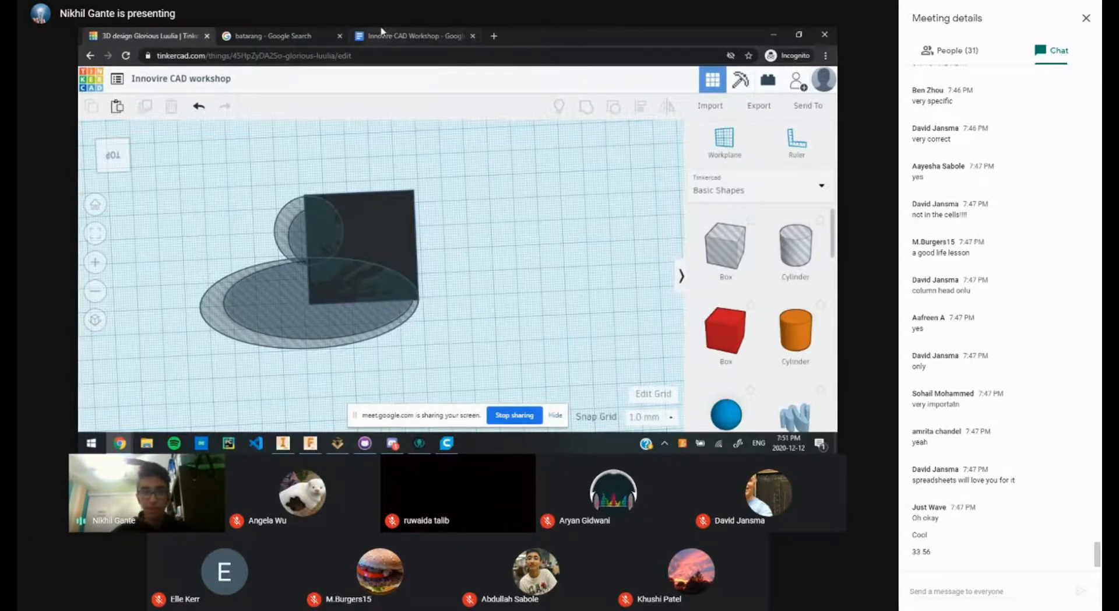
Step: Add a 64-sided hole cylinder and place it on the box's top edge
left_click(320, 36)
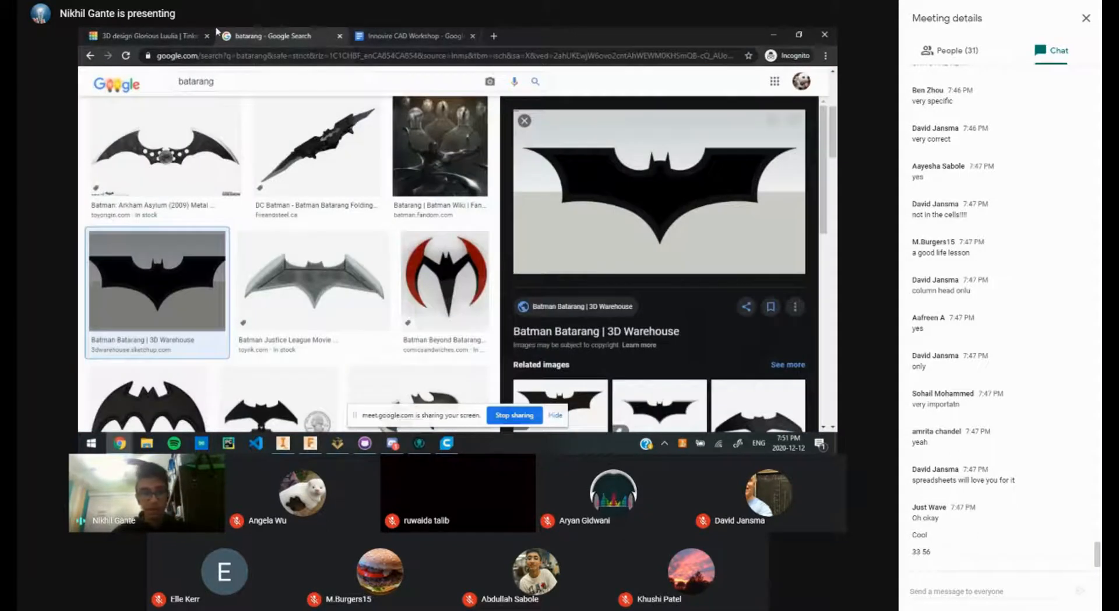
left_click(149, 35)
left_click_drag(796, 245, 492, 195)
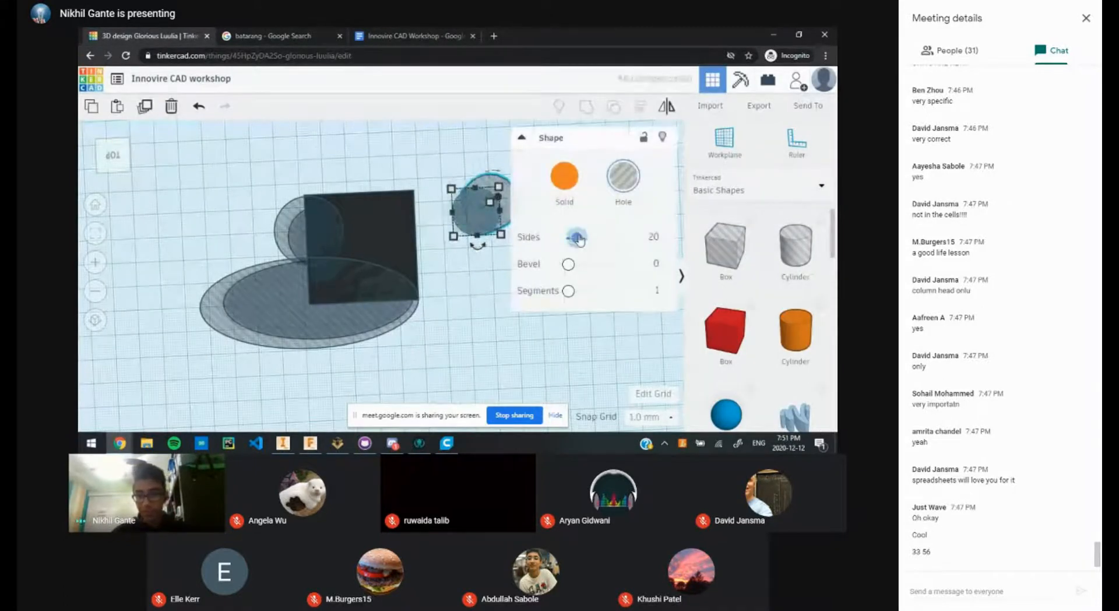
left_click_drag(576, 237, 625, 238)
left_click(473, 263)
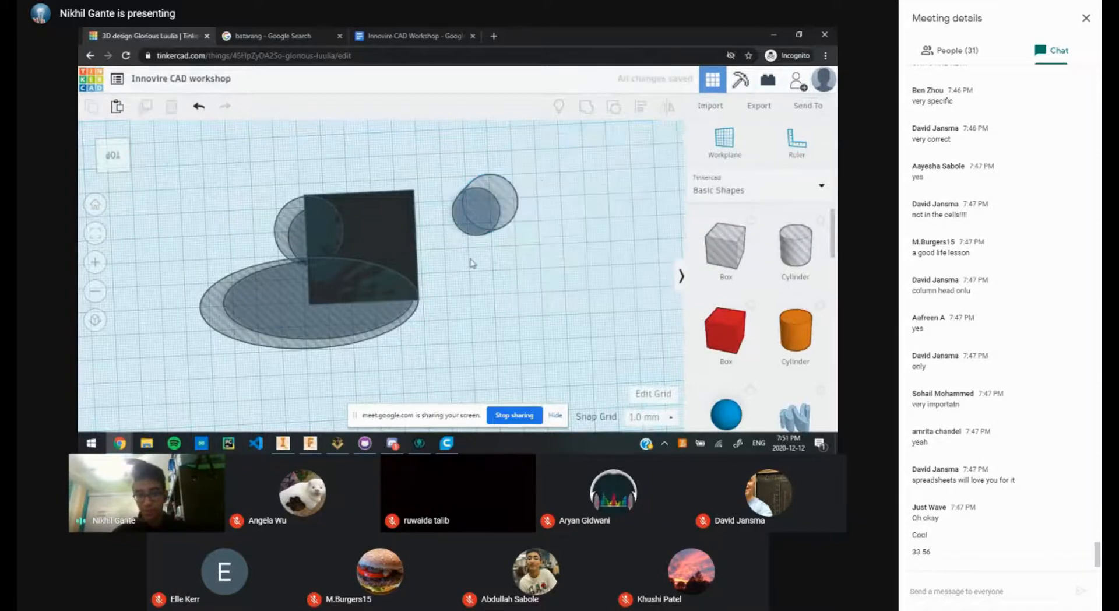
scroll(417, 274, "up", 3)
middle_click_drag(542, 255, 291, 289)
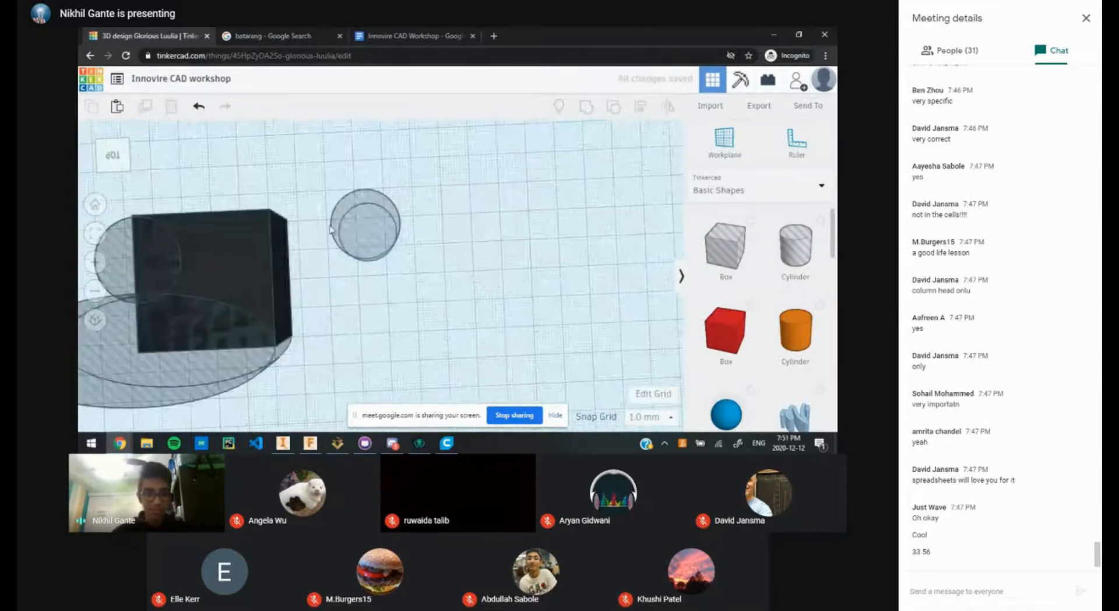
left_click_drag(342, 230, 245, 234)
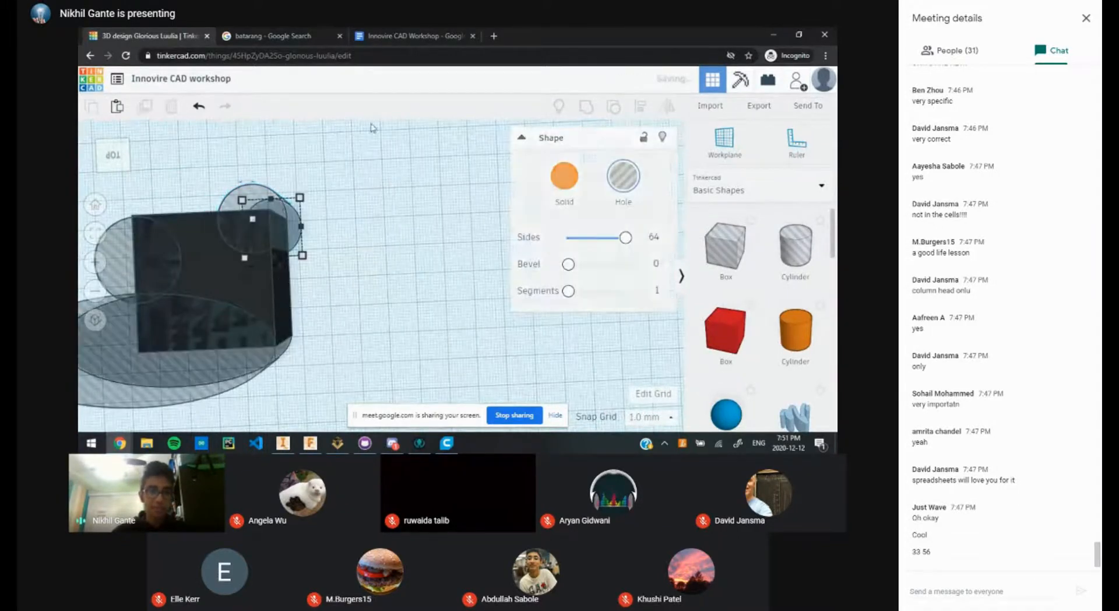
Step: Compare the design against the batarang reference images and reselect the small hole cylinder
left_click(268, 36)
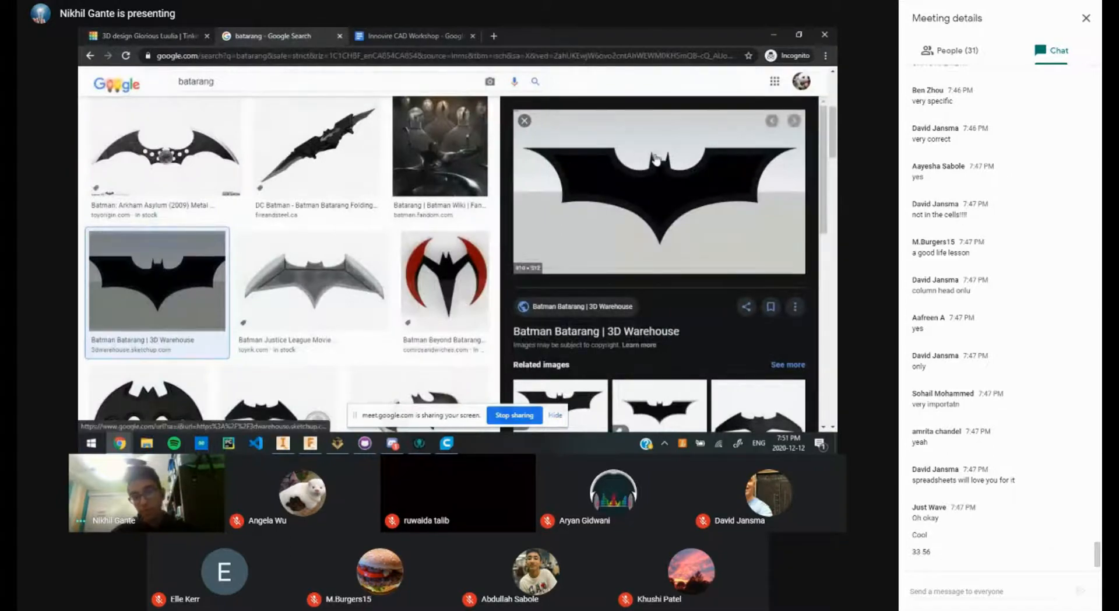
left_click(175, 35)
middle_click_drag(434, 270, 592, 306)
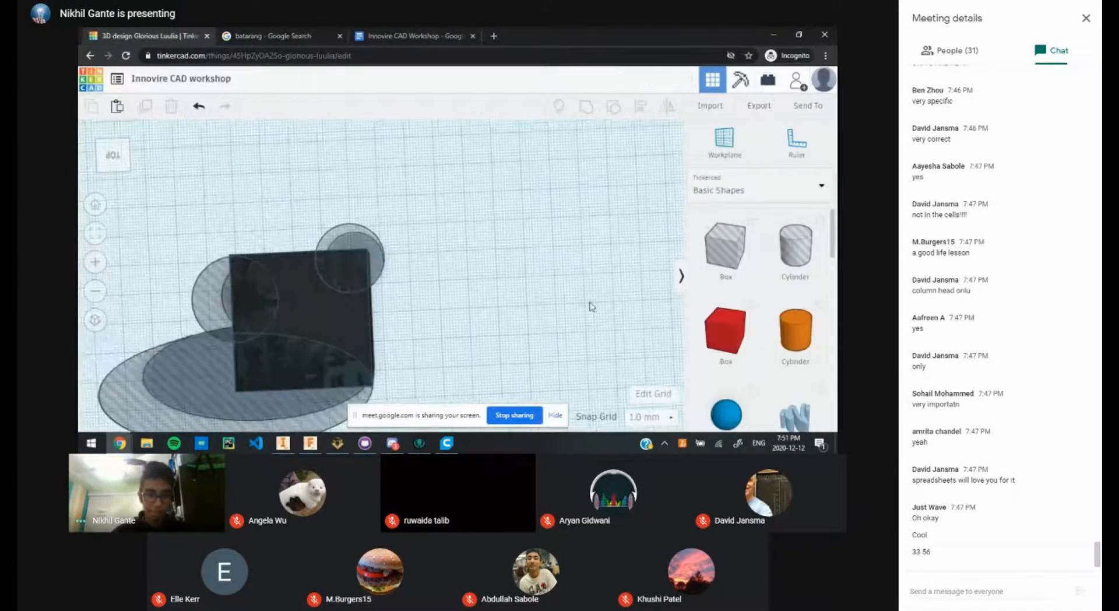
left_click(362, 241)
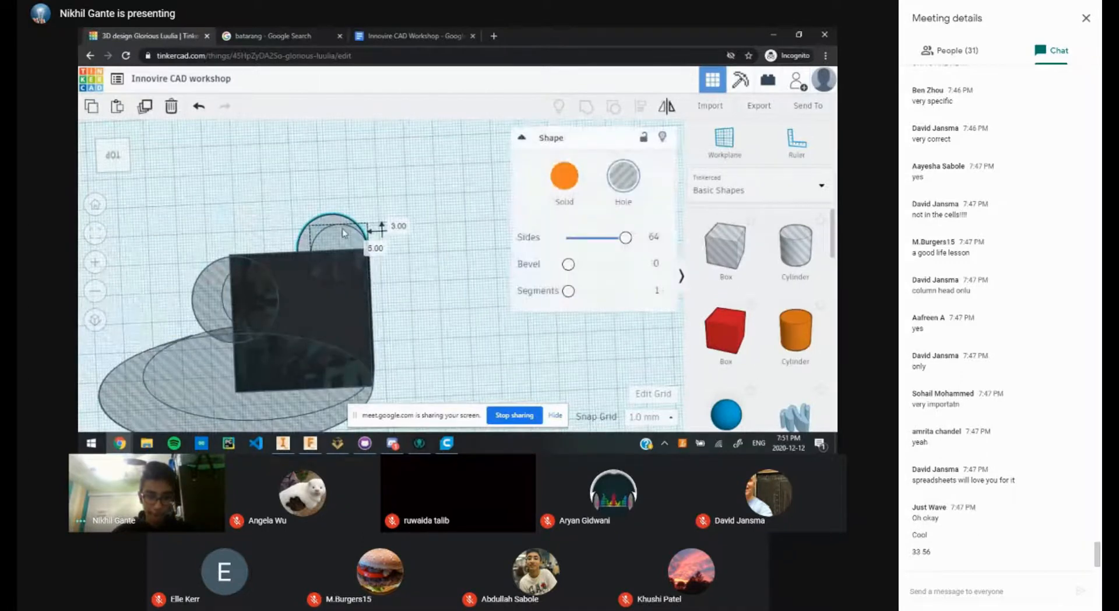
left_click(429, 223)
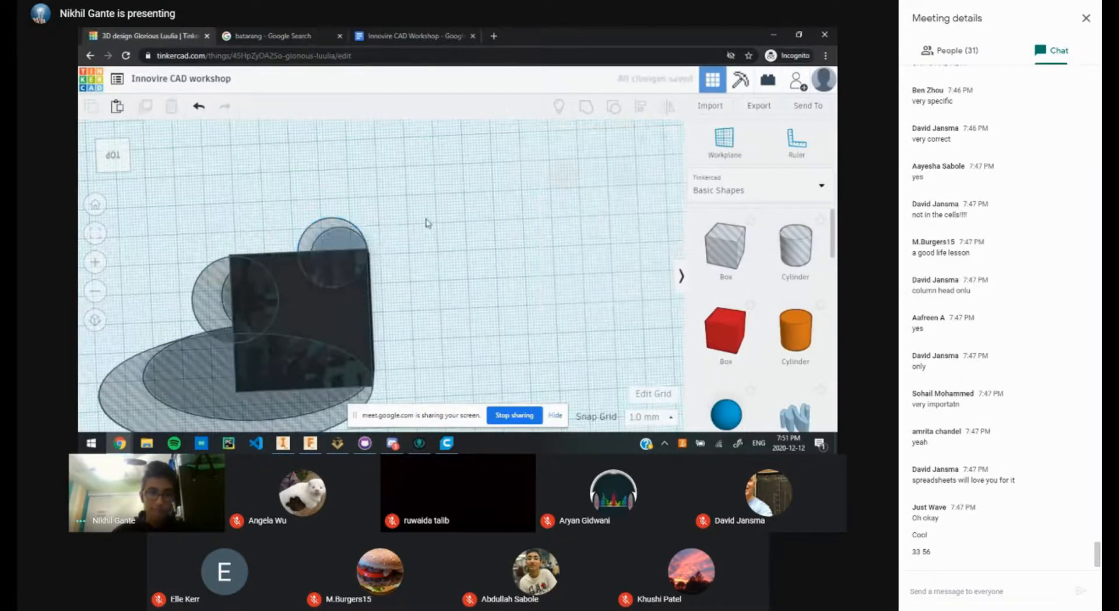
left_click(268, 36)
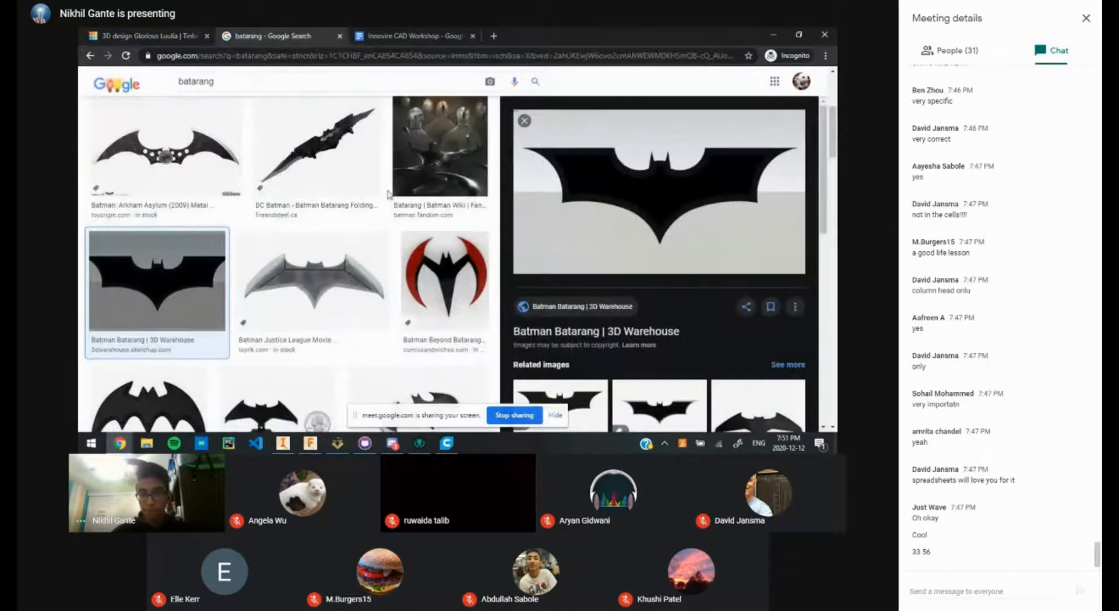
left_click(176, 35)
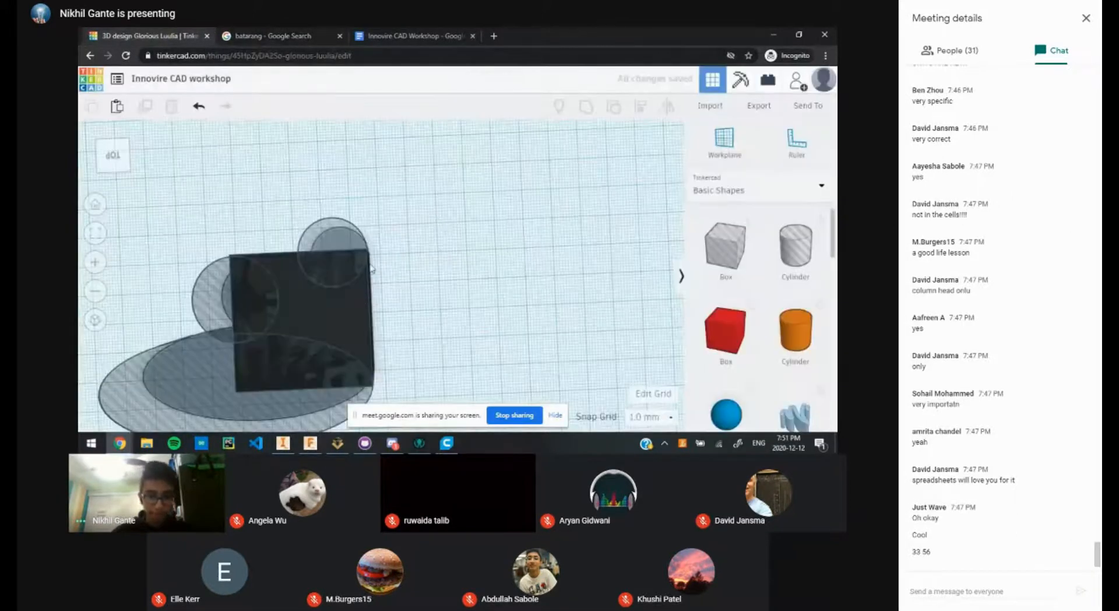
left_click(274, 35)
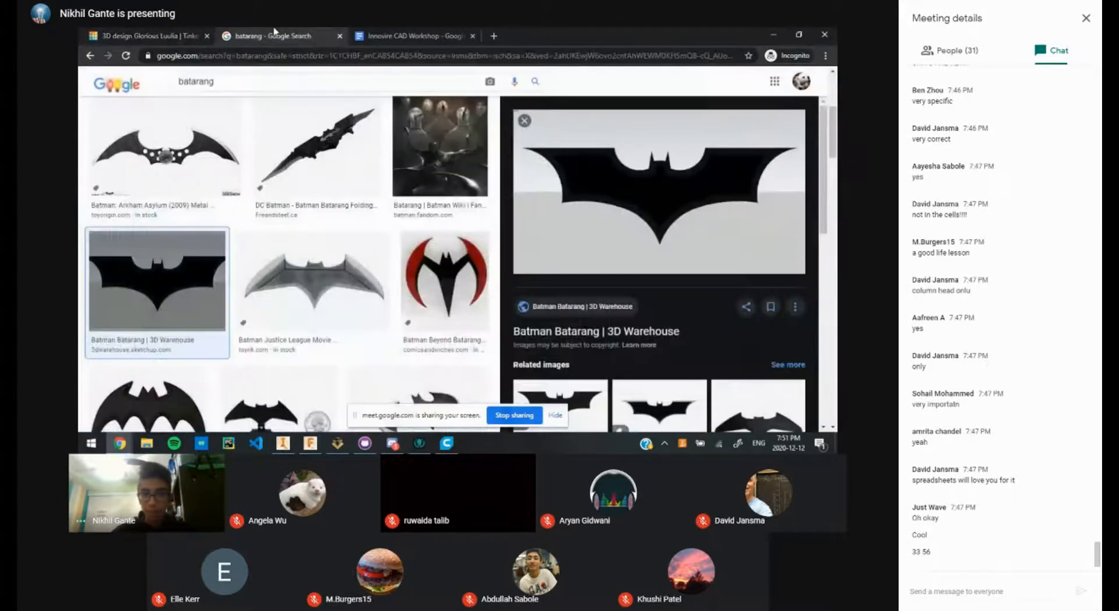
left_click(153, 35)
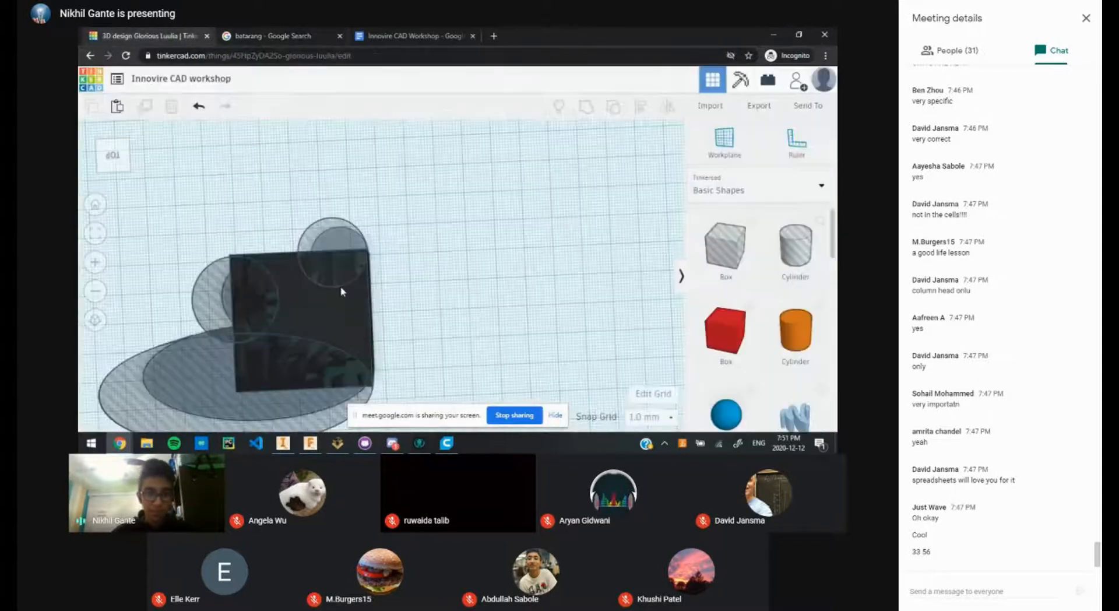
left_click(342, 291)
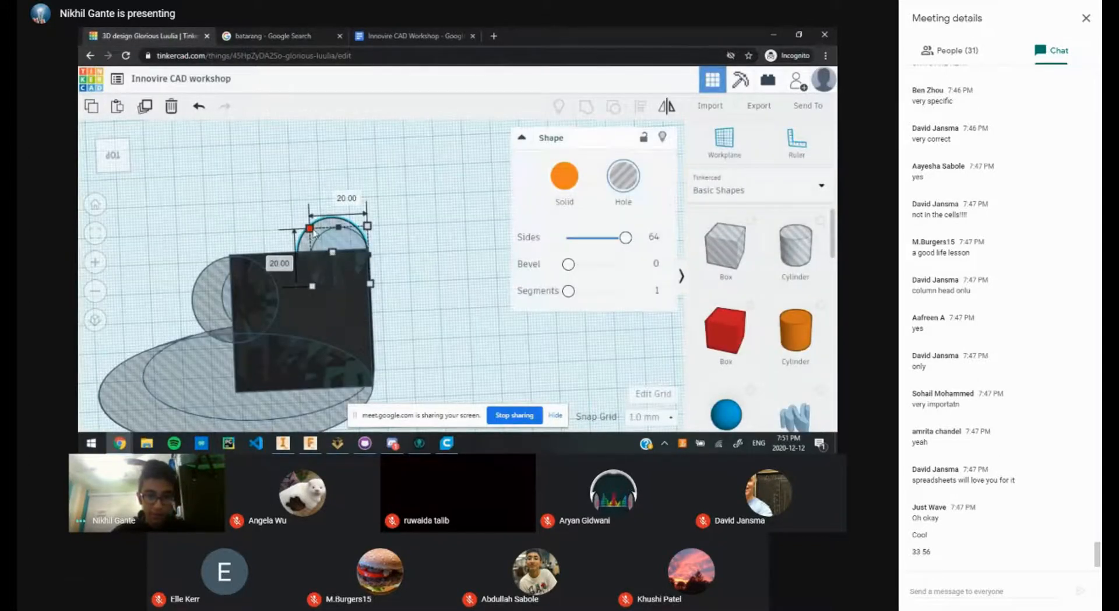
Step: Resize the hole cylinder to 15 × 15 mm
left_click(337, 194)
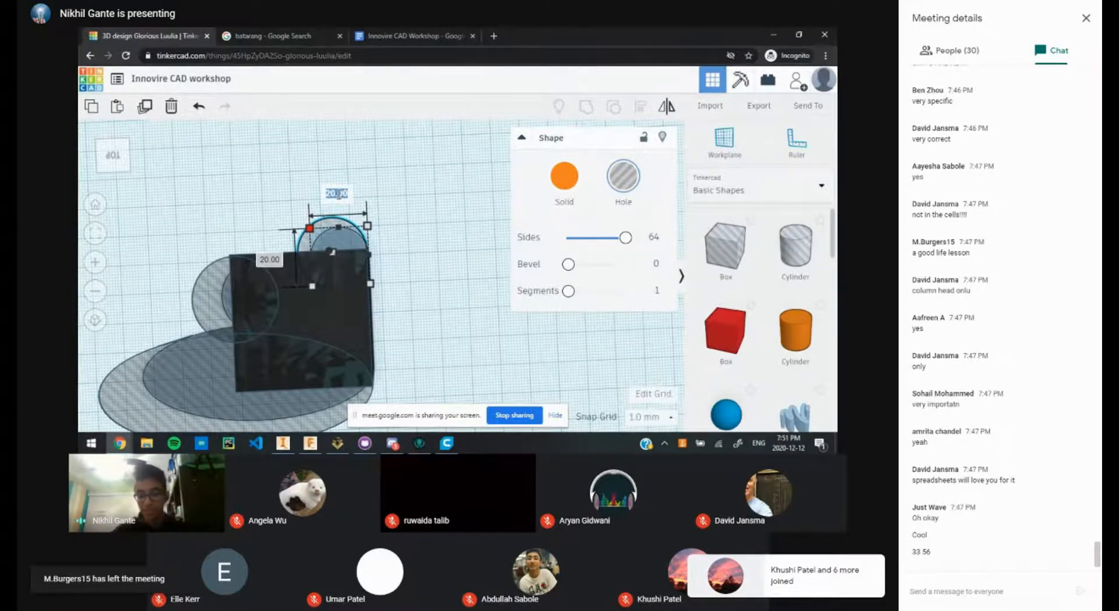
type("15")
key("Return")
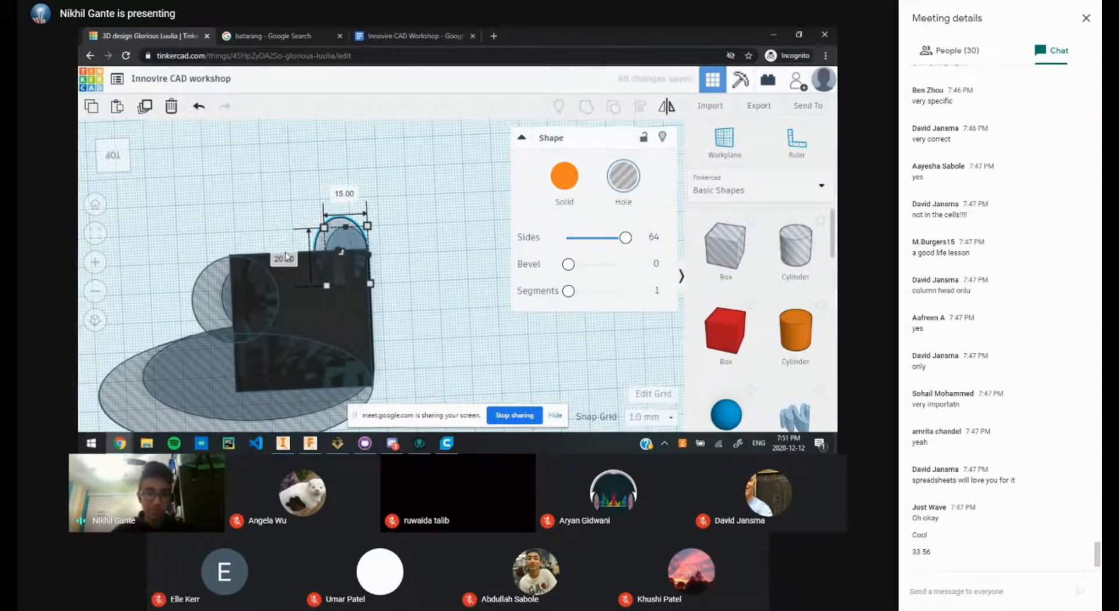
left_click(284, 257)
type("15")
key("Return")
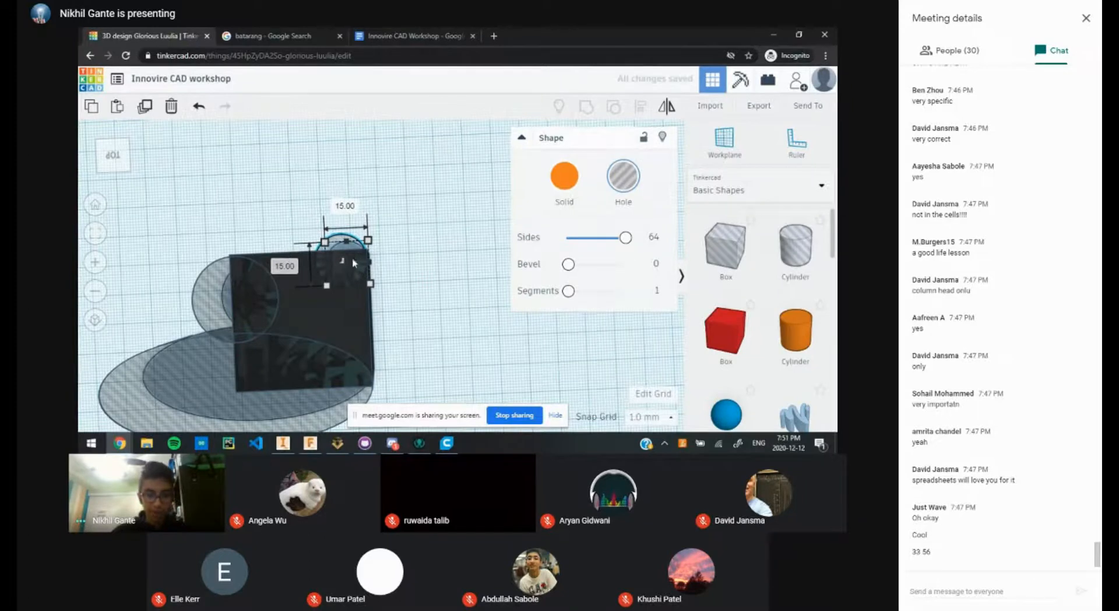
Step: Undo the stray edits and nudge the cylinder right and up onto the box's top-right corner
left_click_drag(356, 275, 363, 274)
key("ctrl+z")
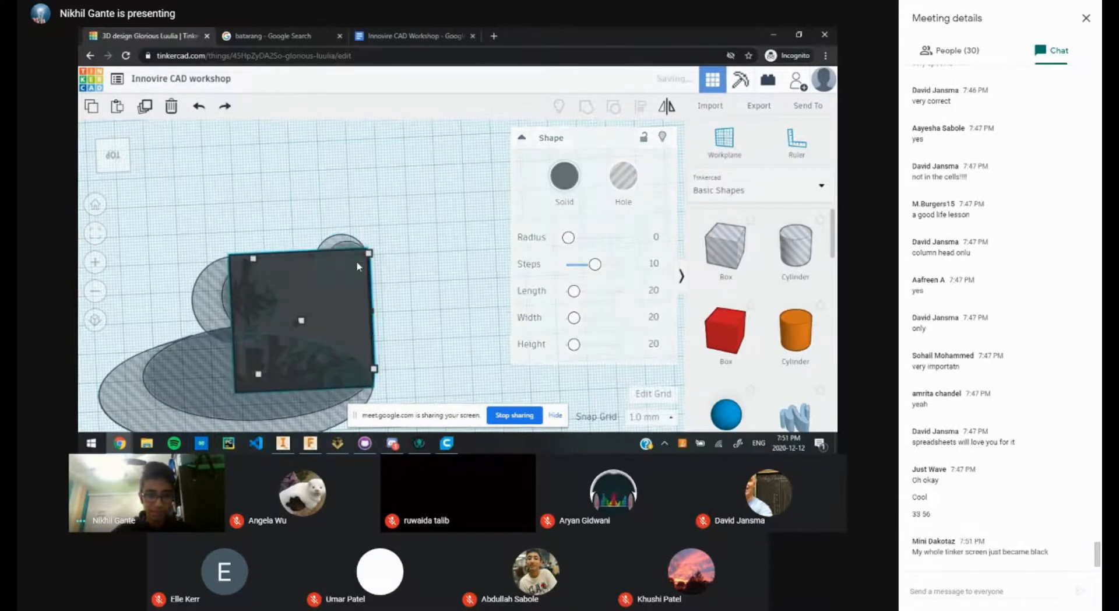
left_click(331, 243)
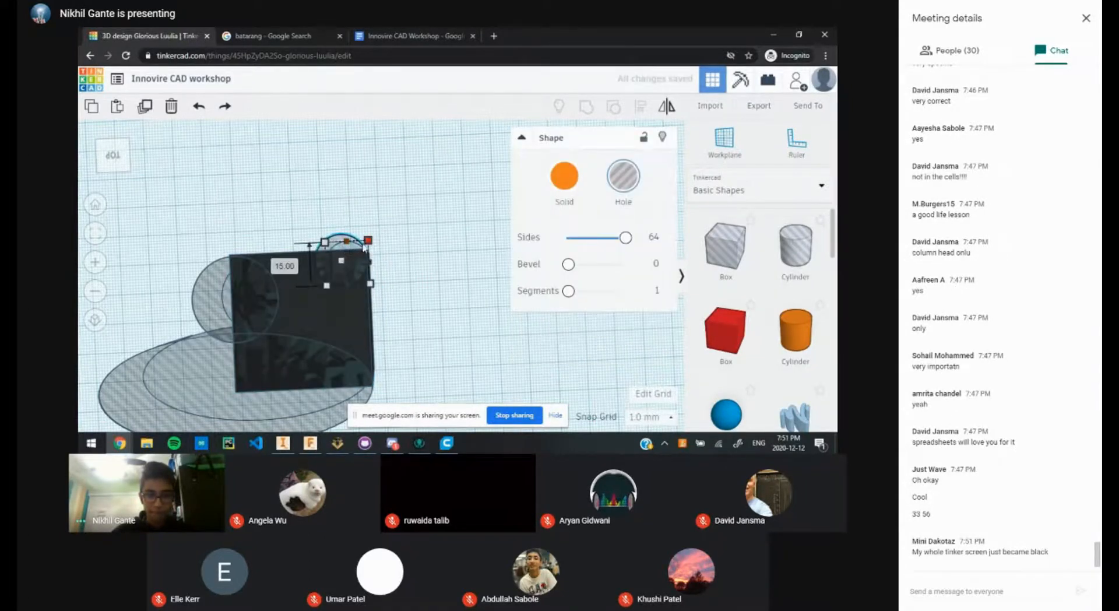
key("ctrl+z")
key("Right")
key("Right")
key("Right")
key("Right")
key("Right")
key("Right")
key("Right")
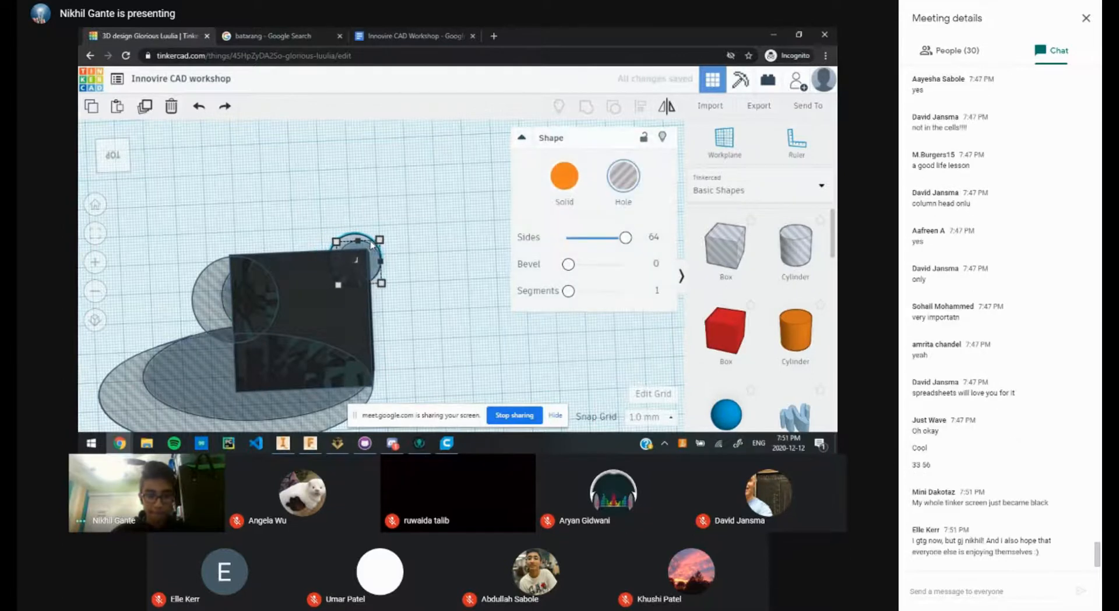
left_click(374, 200)
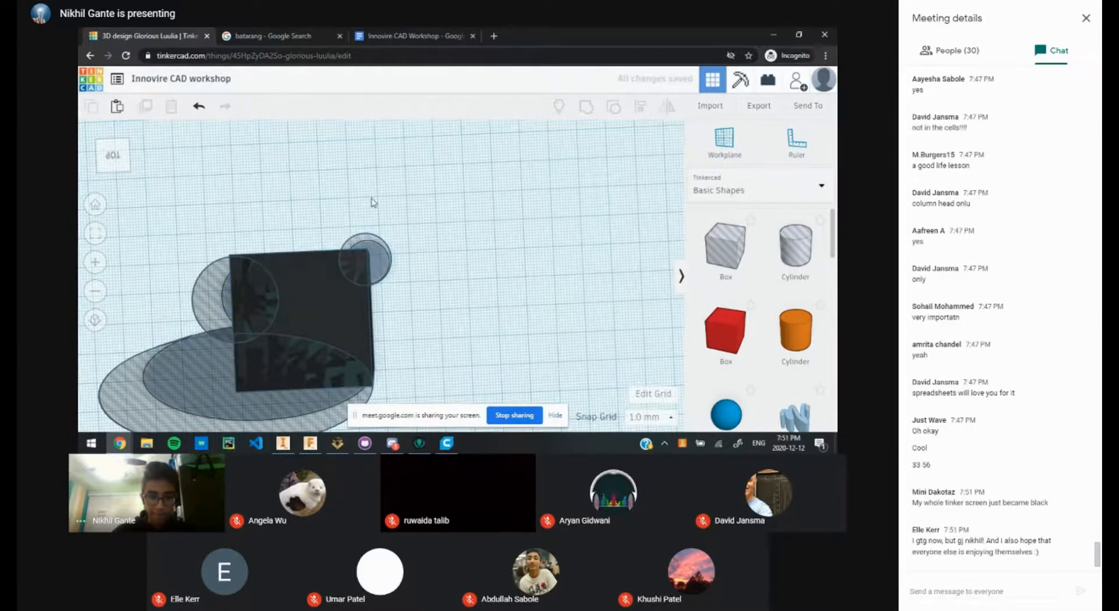
scroll(391, 265, "up", 2)
scroll(395, 271, "up", 2)
right_click_drag(395, 270, 391, 232)
left_click(384, 233)
key("Up")
key("Up")
key("Up")
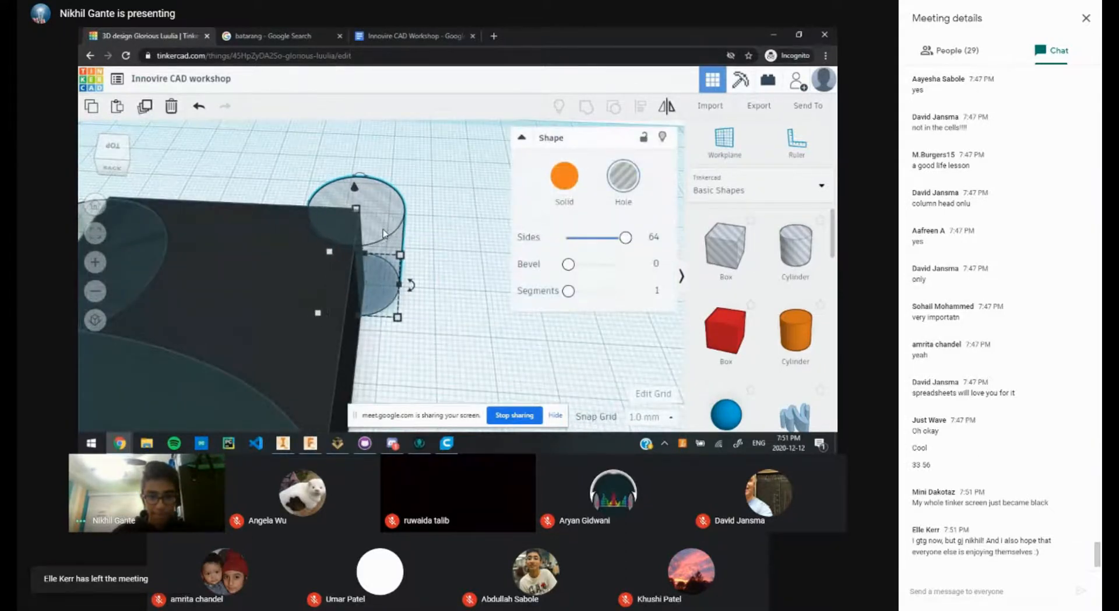
left_click(500, 200)
right_click_drag(499, 200, 461, 280)
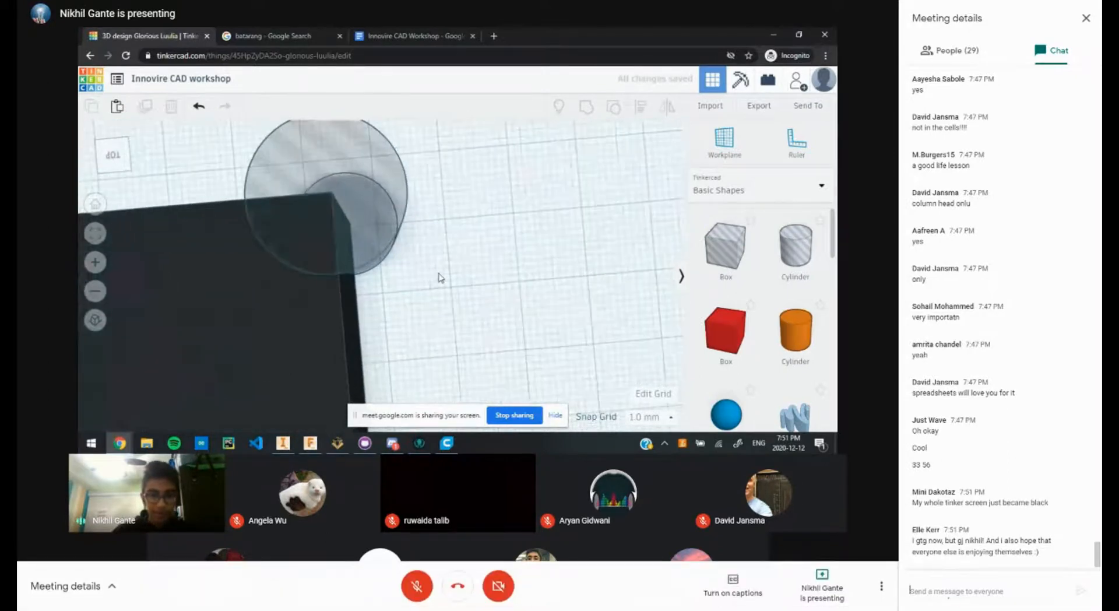
left_click(975, 591)
type("Try")
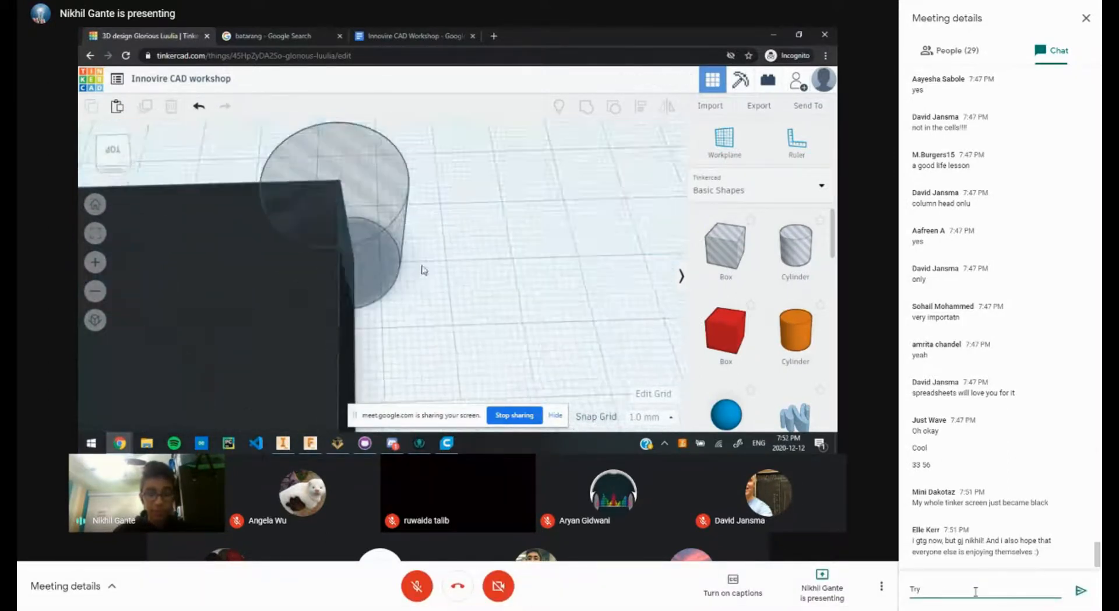
type(" restarting you")
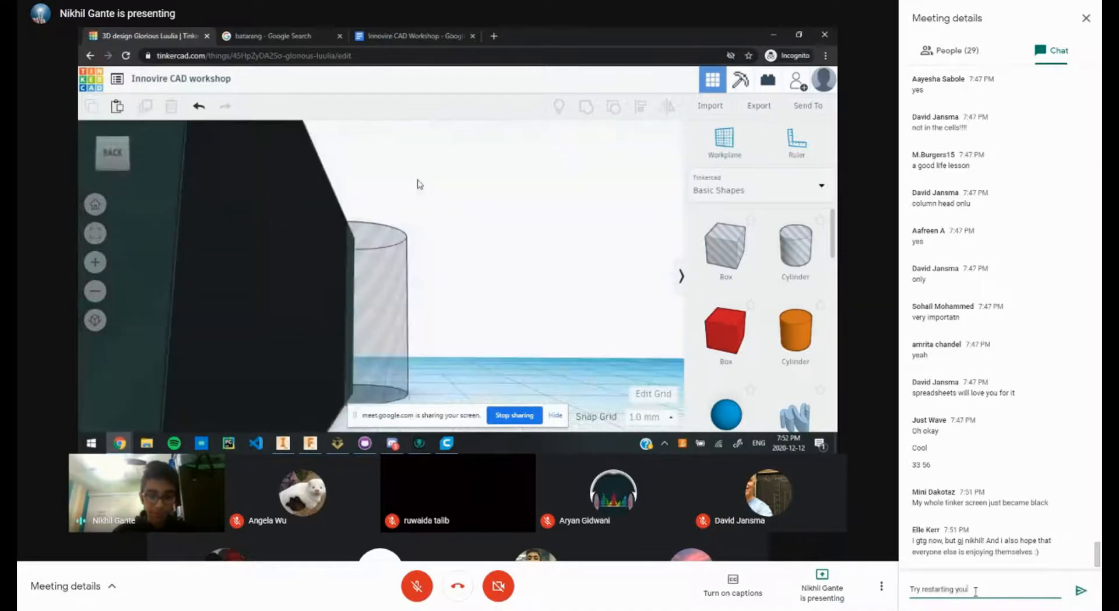
type("r pcreen")
scroll(431, 265, "up", 5)
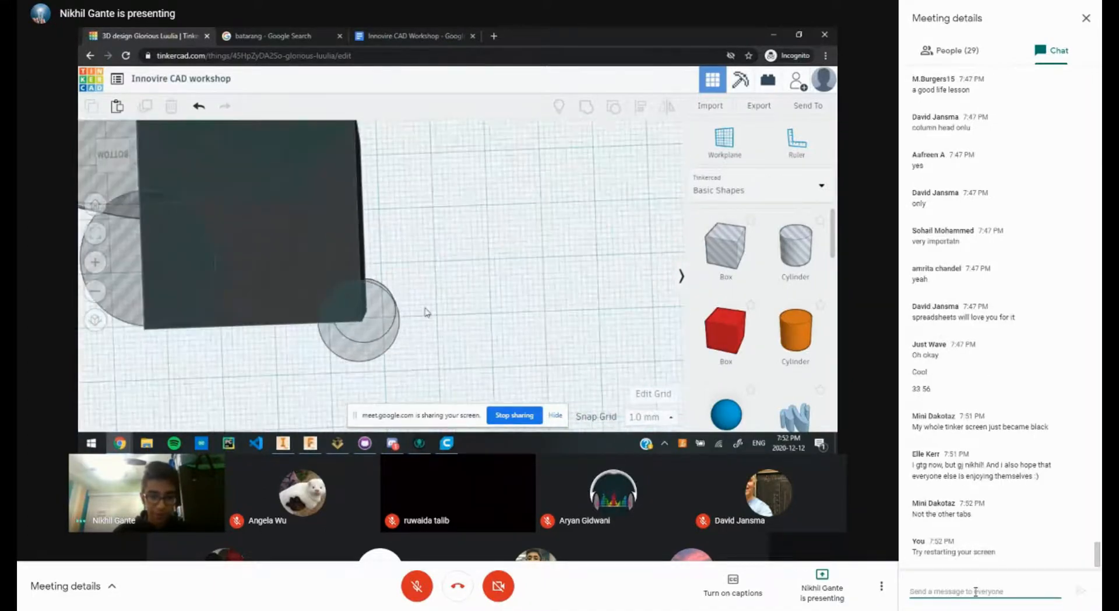
middle_click_drag(398, 257, 391, 226)
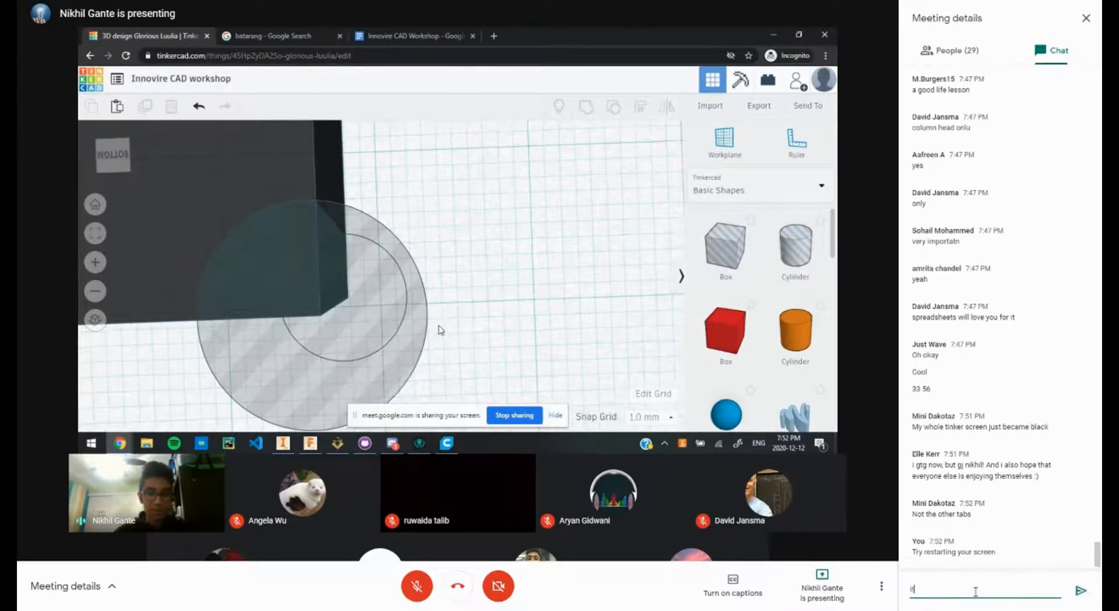
type("it might not save, but t")
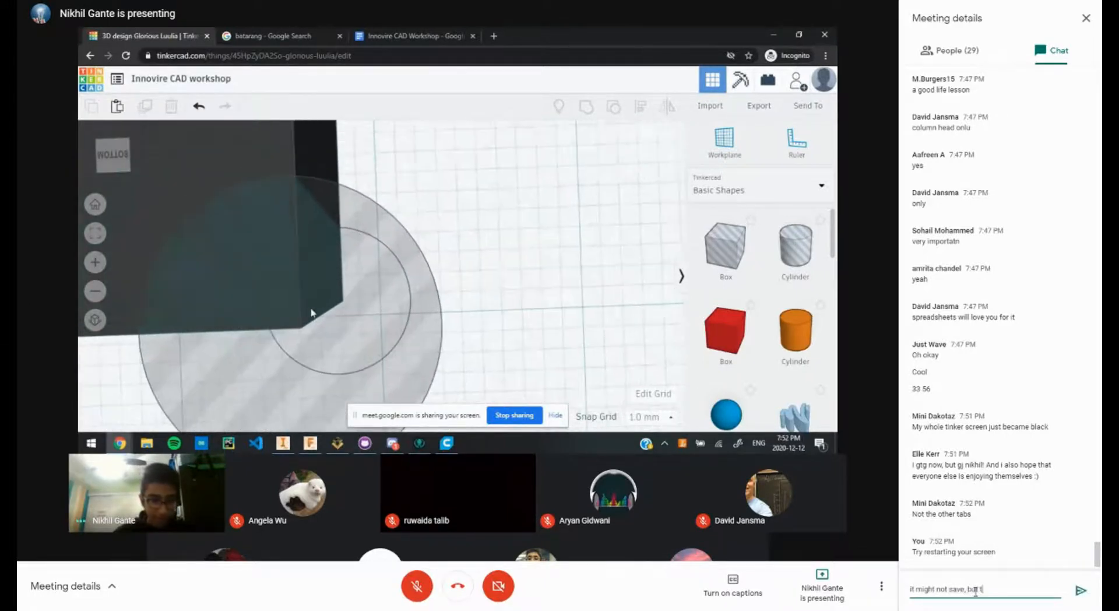
key("ctrl+a")
key("BackSpace")
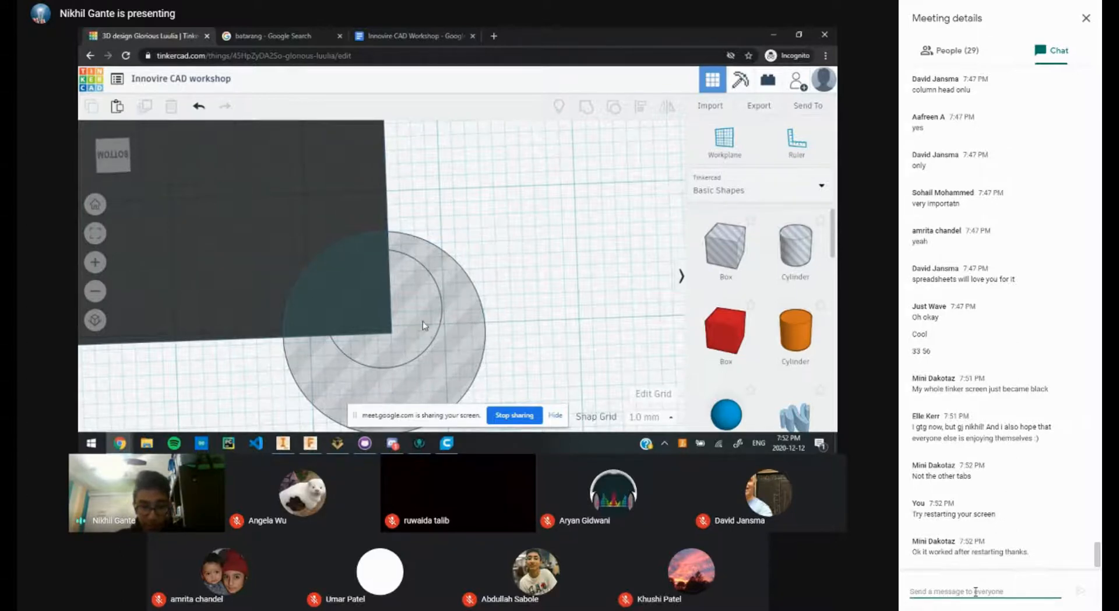
left_click(400, 321)
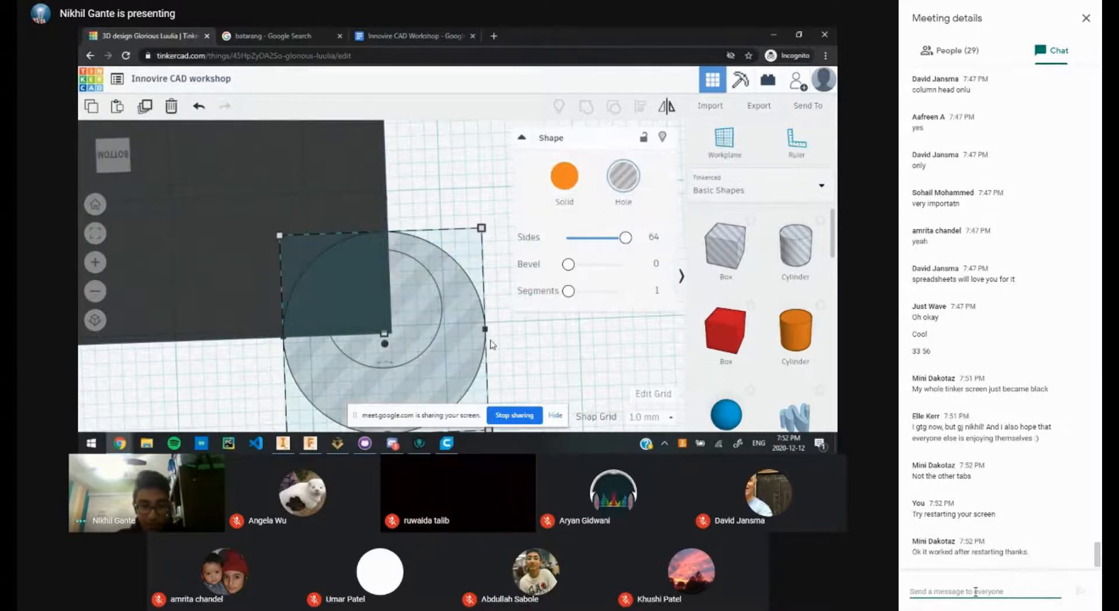
scroll(491, 344, "down", 2)
left_click(447, 373)
scroll(445, 379, "down", 4)
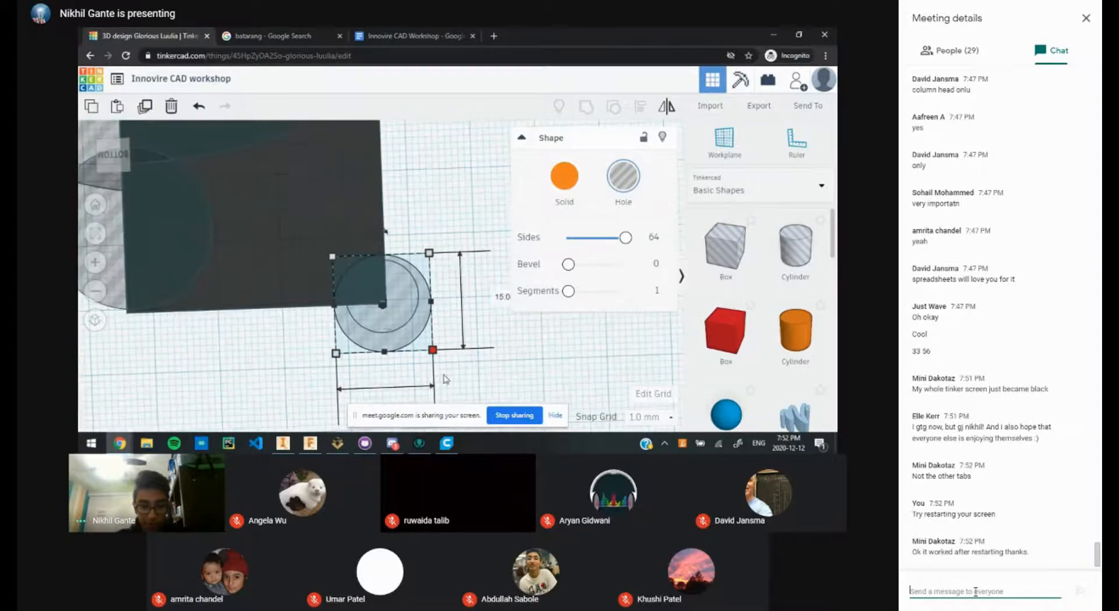
scroll(413, 374, "up", 5)
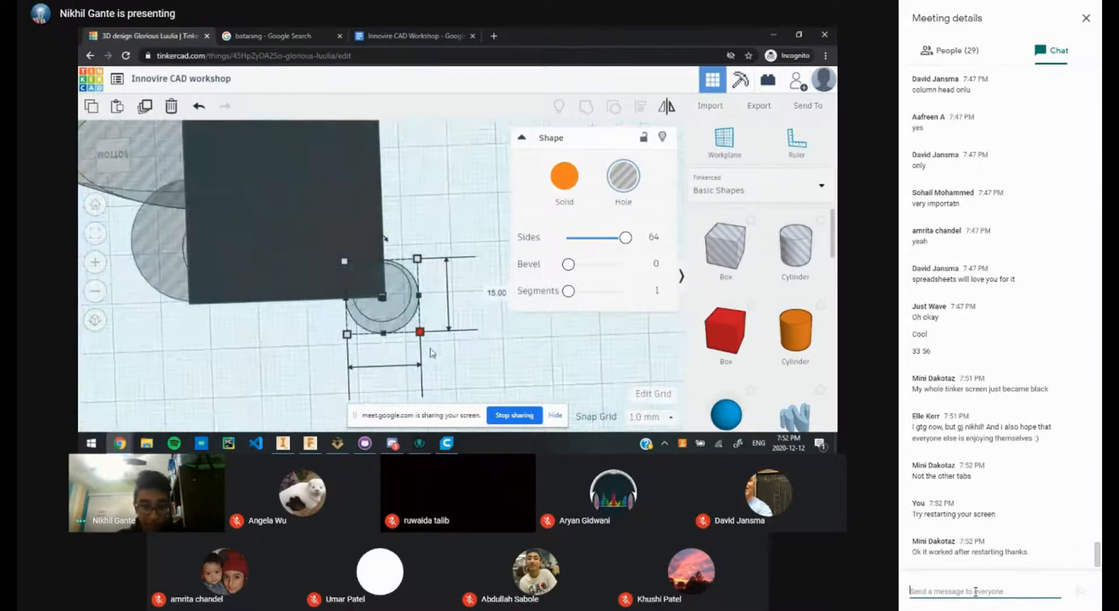
left_click(437, 232)
scroll(438, 272, "down", 2)
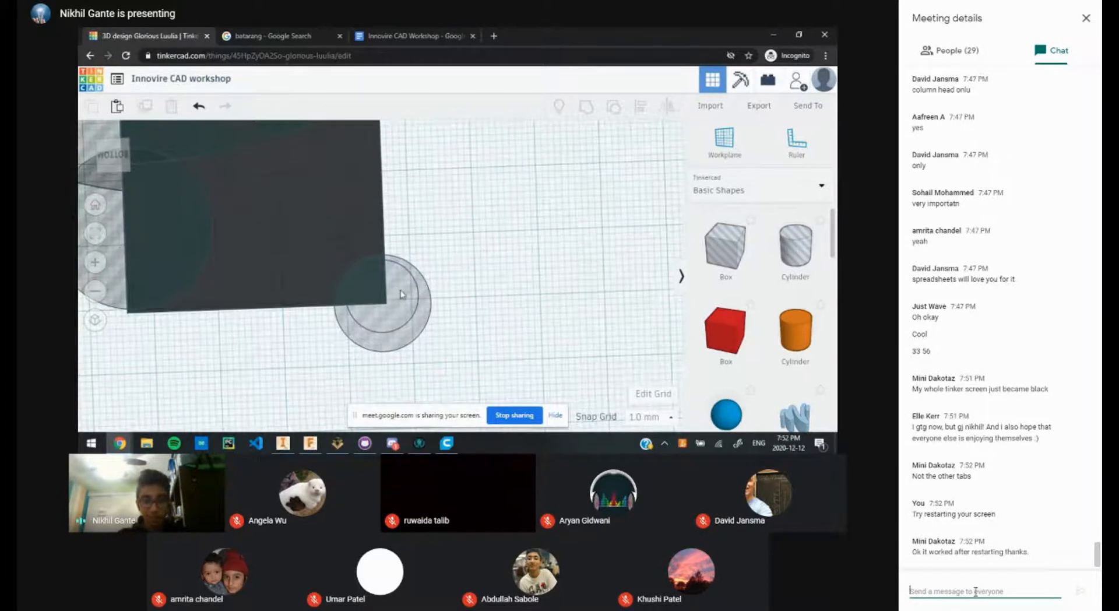
type("N")
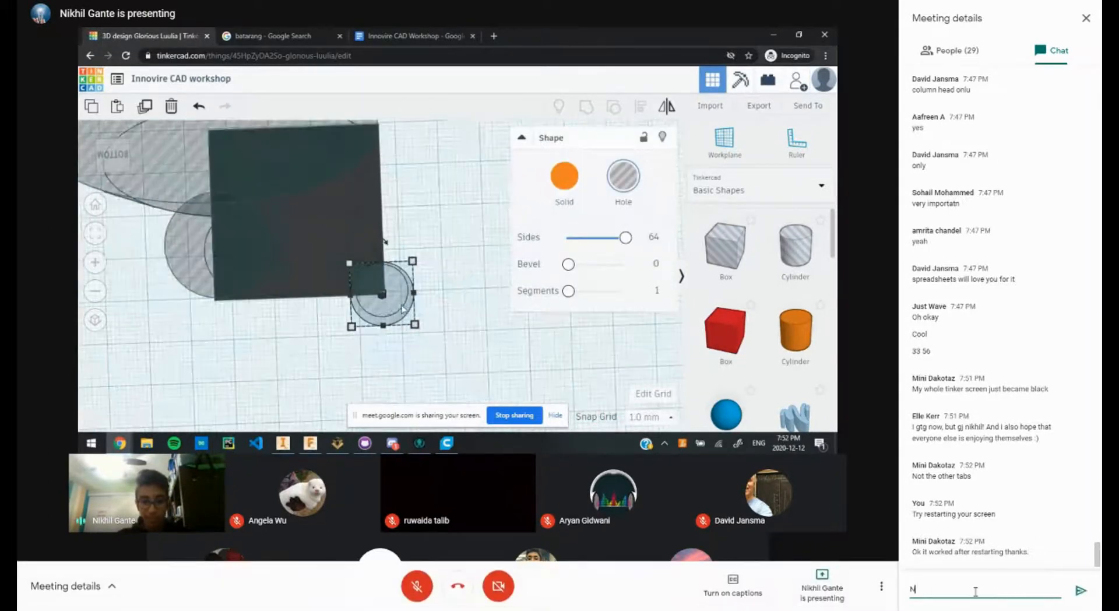
type("o problem!")
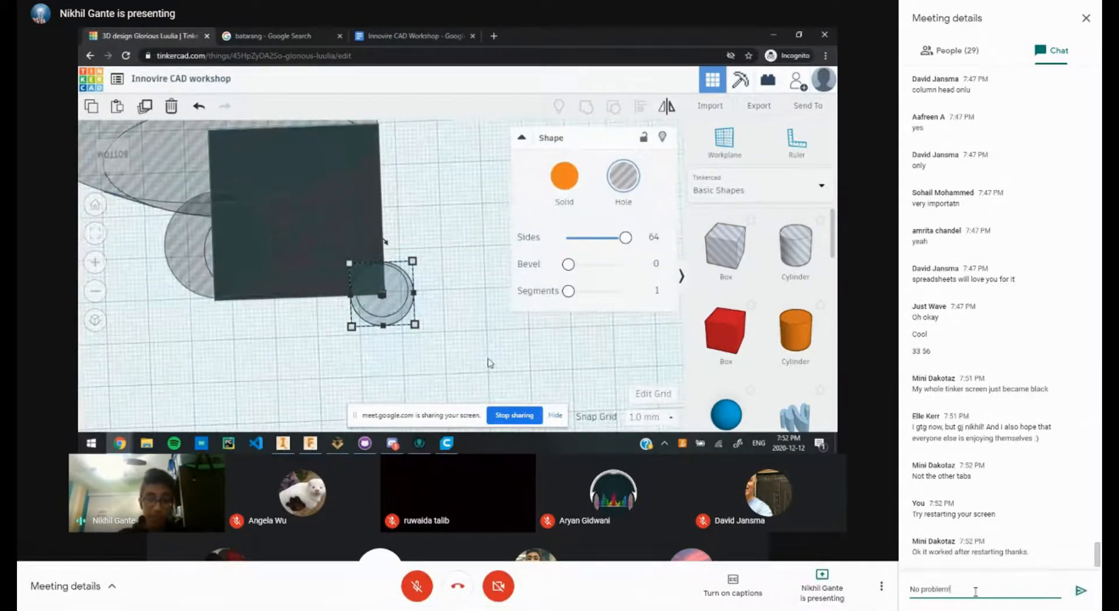
key("Return")
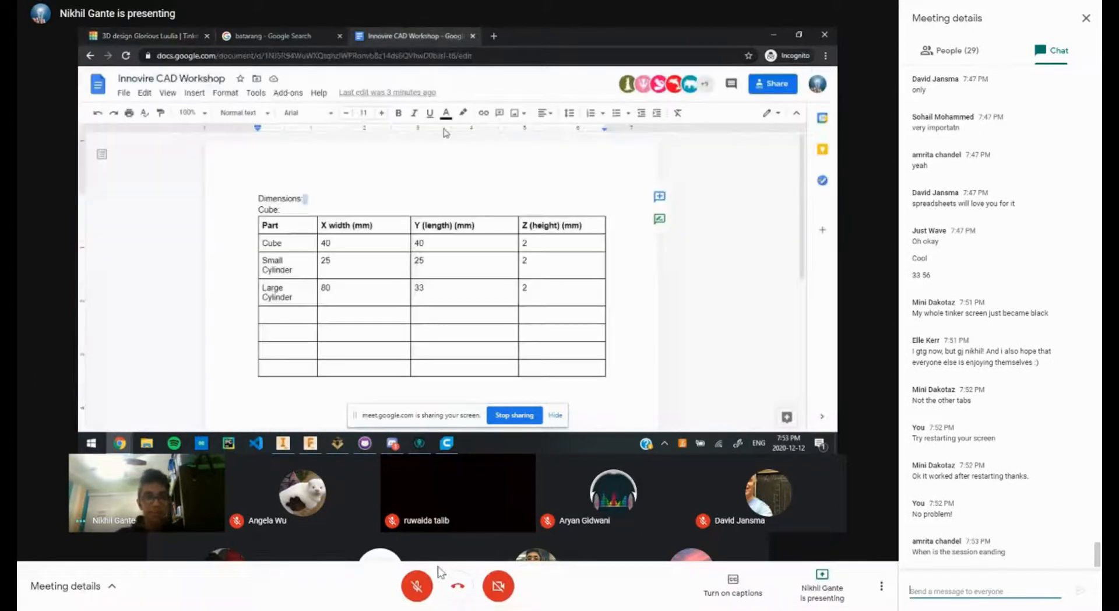
Step: Unmute the microphone to speak, then mute it again
left_click(425, 588)
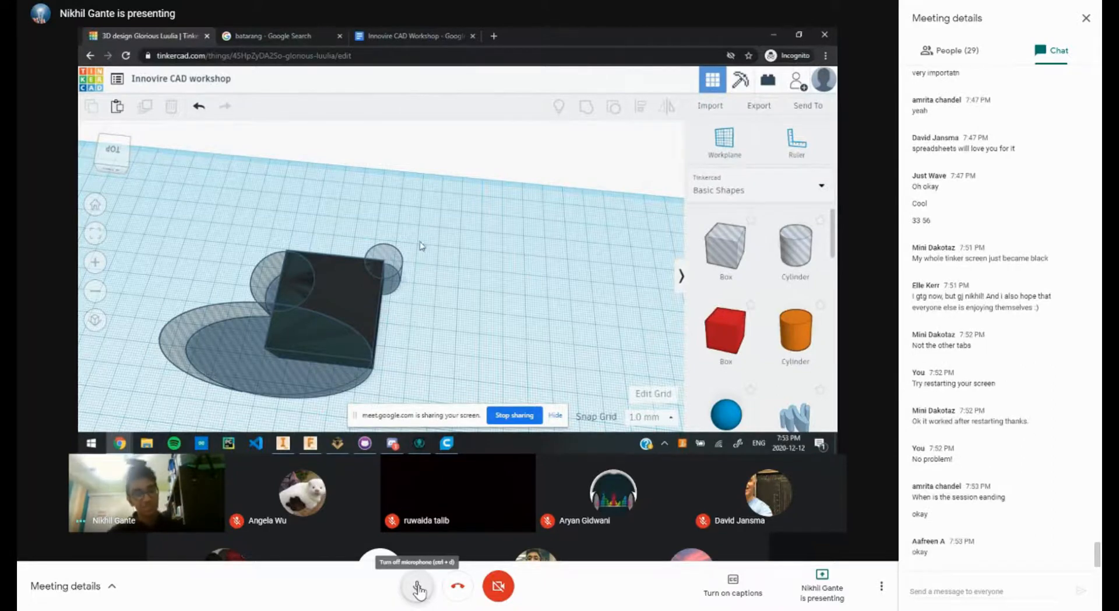
left_click(419, 588)
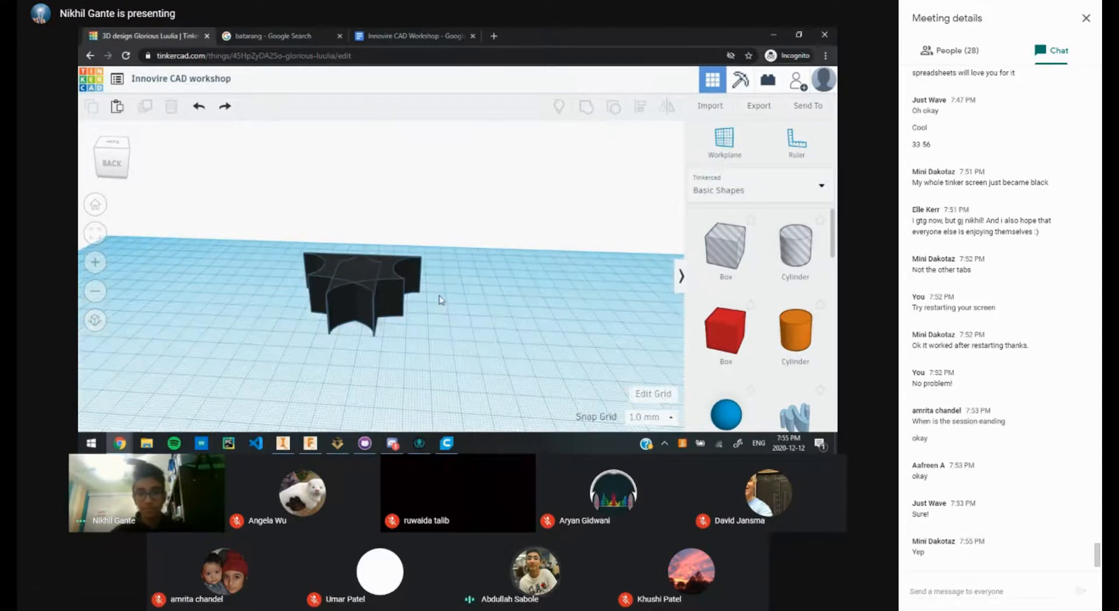
Step: Nudge the right batarang half with arrow keys until it meets the left half
scroll(395, 311, "down", 5)
right_click_drag(395, 311, 397, 256)
scroll(385, 276, "up", 5)
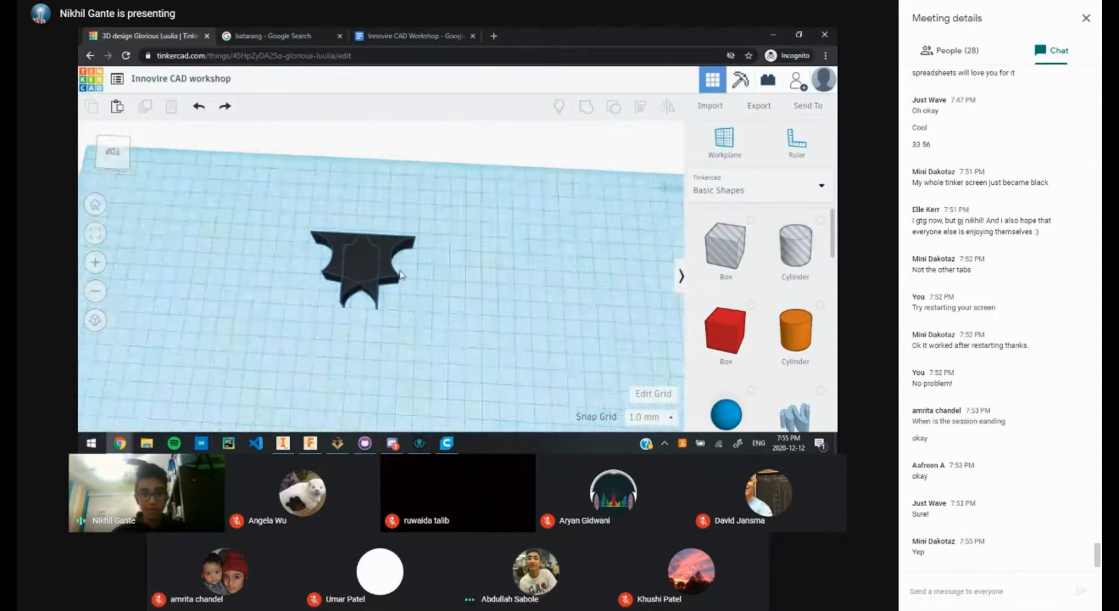
left_click(390, 281)
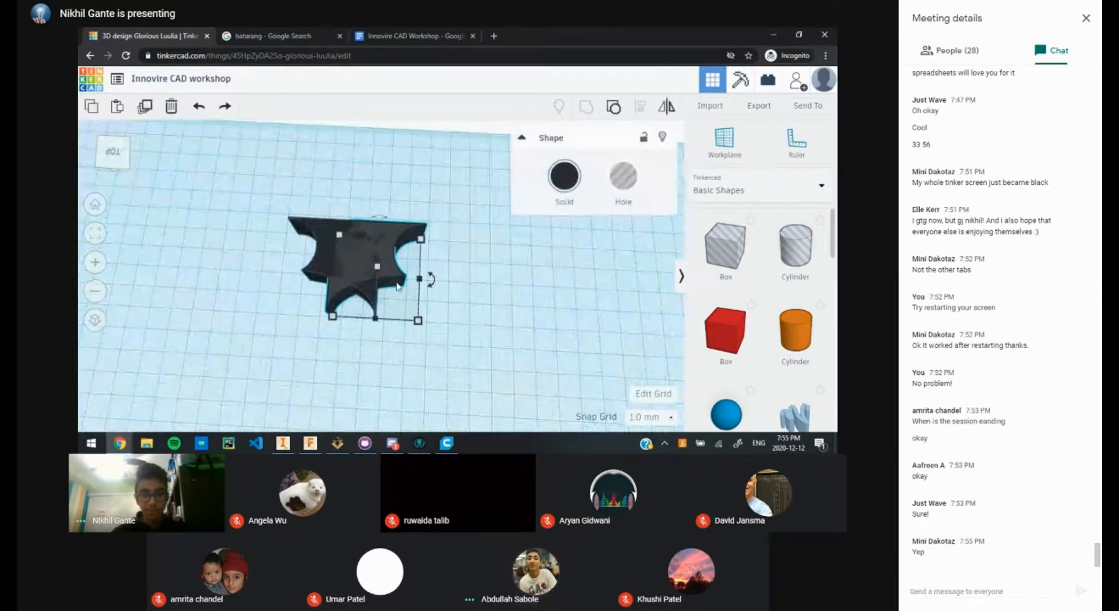
key("Right")
key("Right")
key("Right")
key("Right")
key("Right")
key("Right")
key("Right")
key("Right")
key("Right")
key("Right")
key("Right")
key("Right")
key("Right")
key("Right")
key("Right")
key("Right")
key("Right")
key("Right")
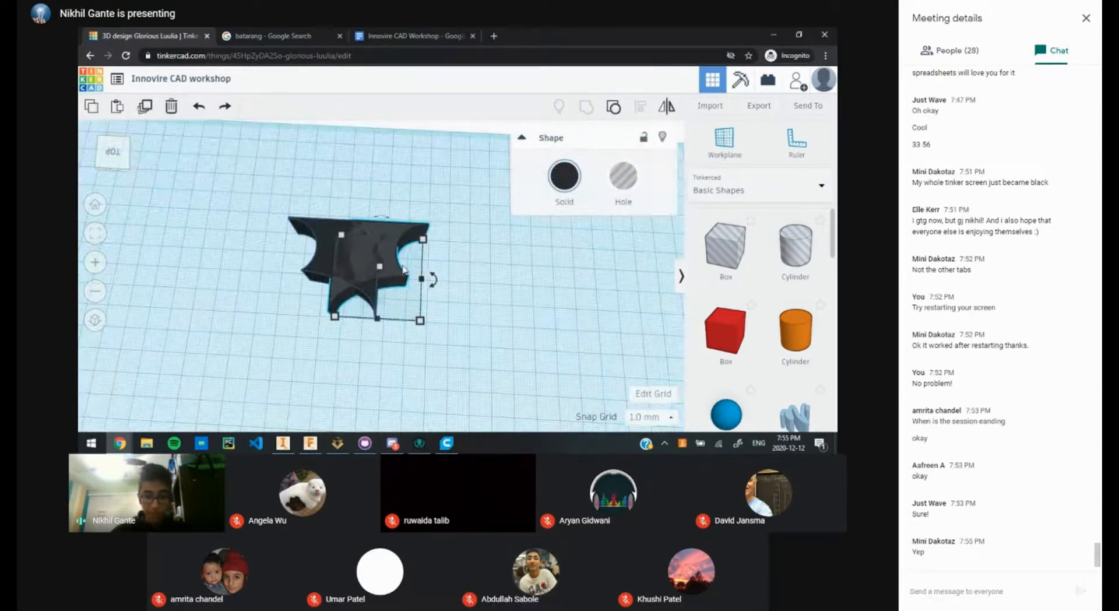
key("Right")
key("Right")
key("Right")
key("Right")
key("Right")
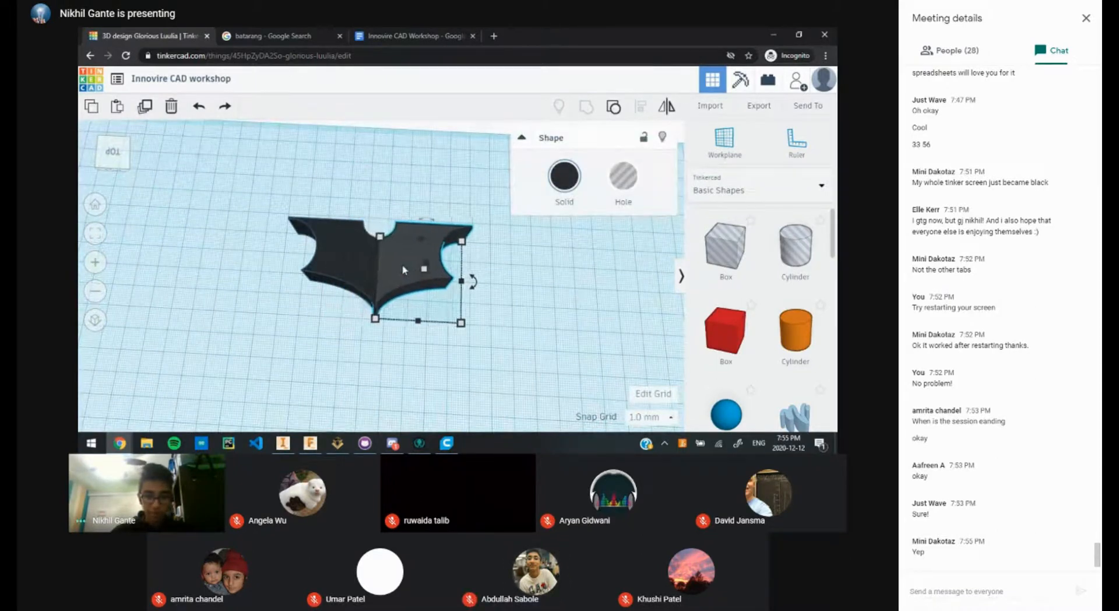
scroll(374, 285, "up", 2)
scroll(374, 285, "up", 3)
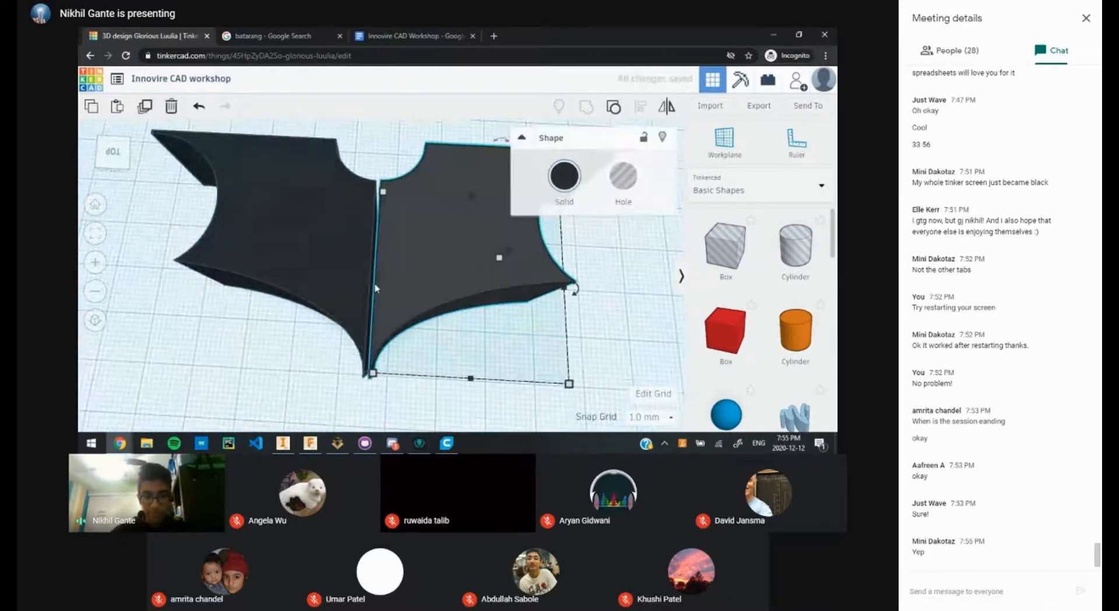
key("Left")
key("Escape")
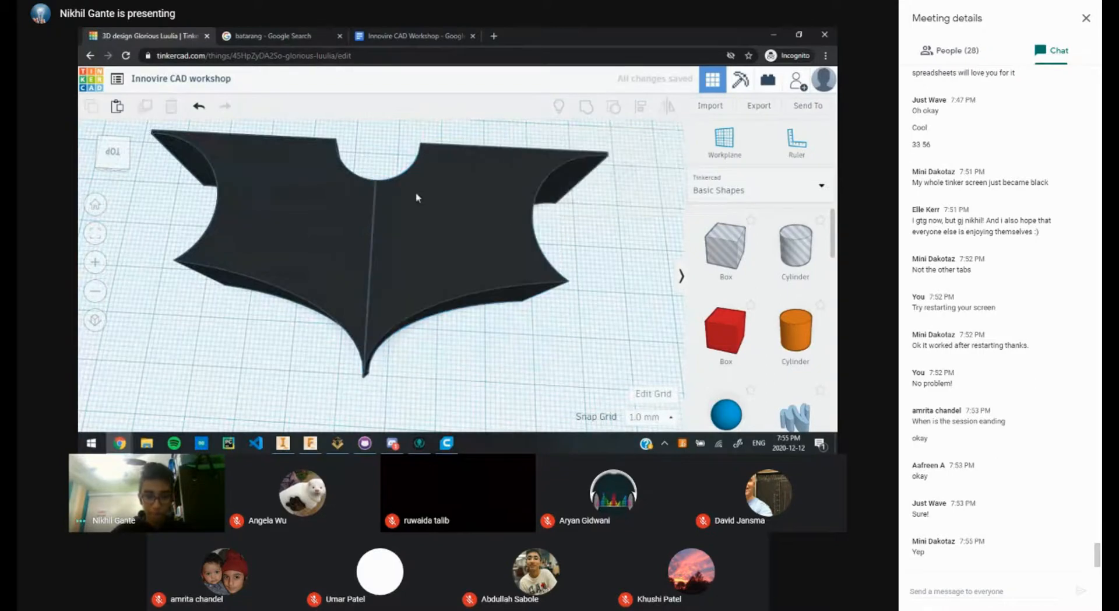
Step: Inspect the joined batarang, select both halves, and reduce the depth to 28.50
right_click_drag(404, 362, 424, 302)
scroll(424, 296, "down", 5)
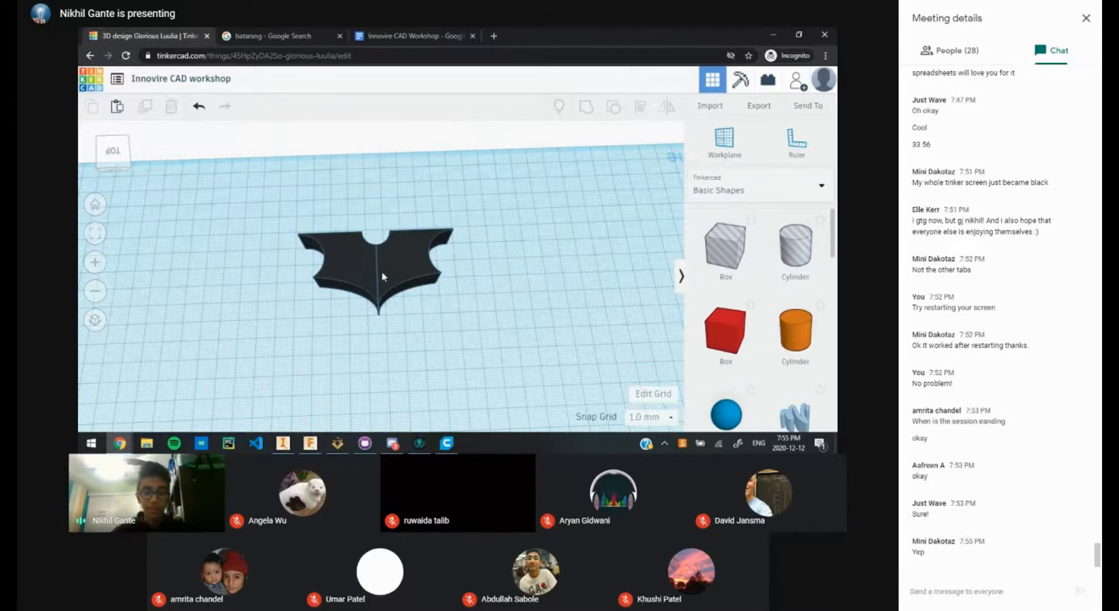
scroll(394, 251, "up", 5)
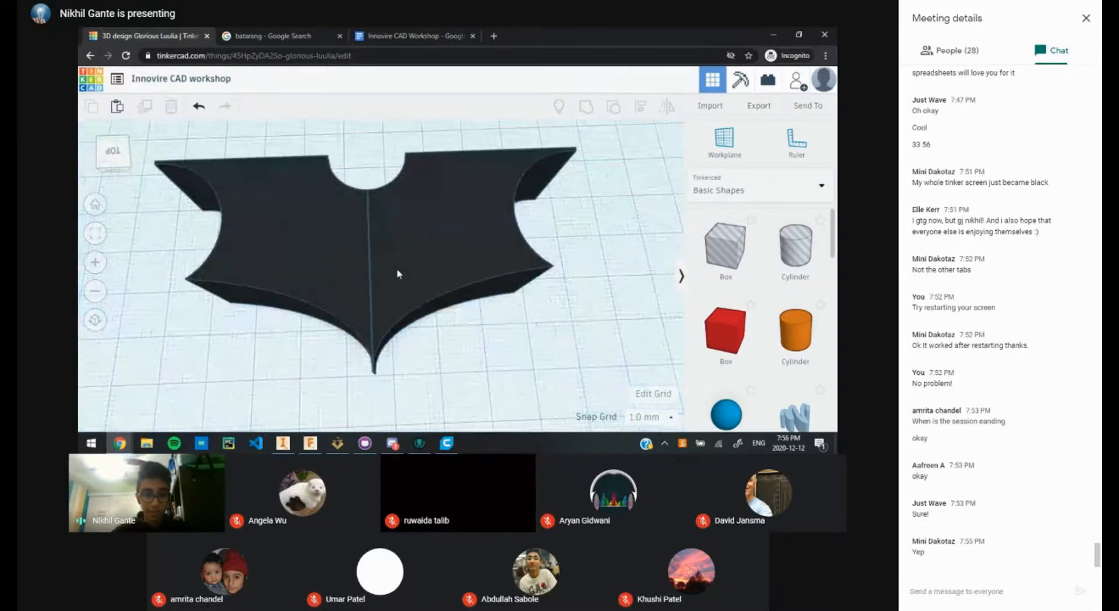
left_click(391, 273)
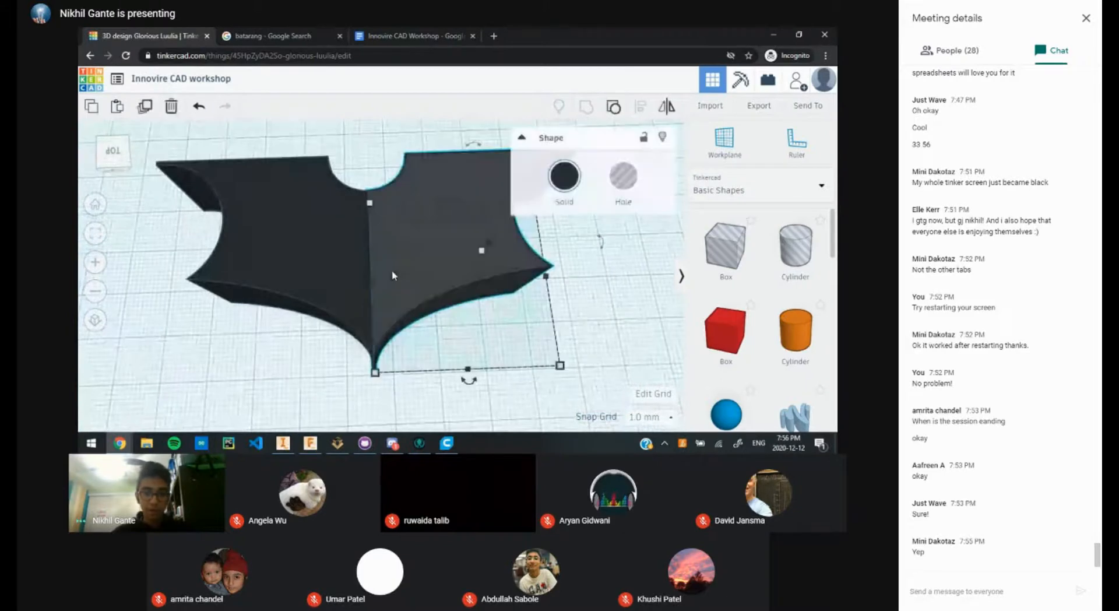
left_click(299, 343)
scroll(380, 365, "down", 5)
left_click_drag(459, 348, 284, 207)
mouse_move(379, 314)
left_mouse_down()
mouse_move(379, 298)
mouse_move(379, 312)
left_mouse_up()
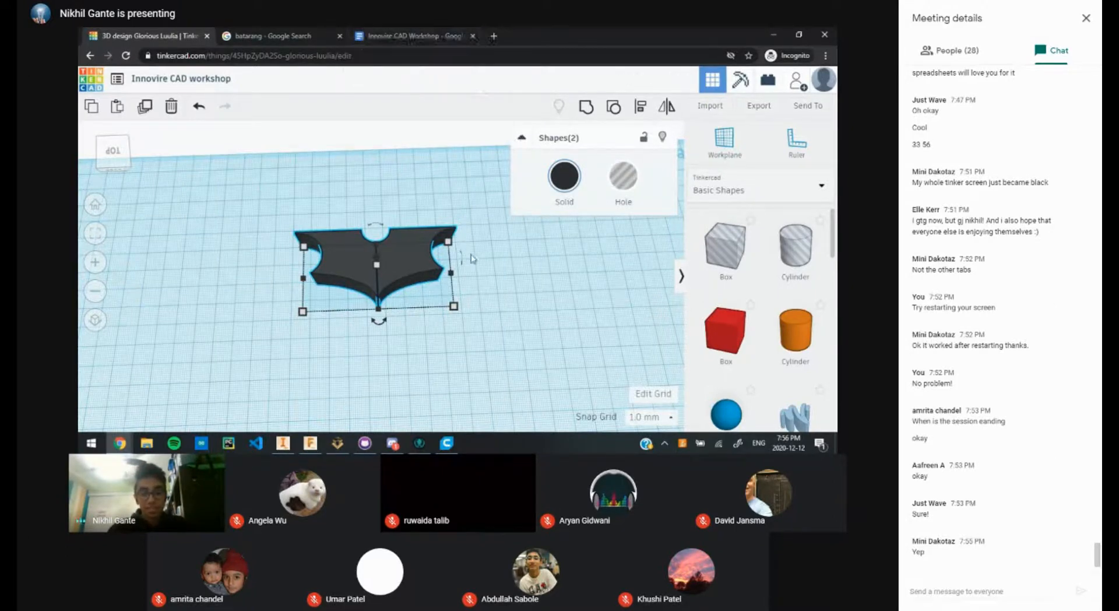
left_click(283, 36)
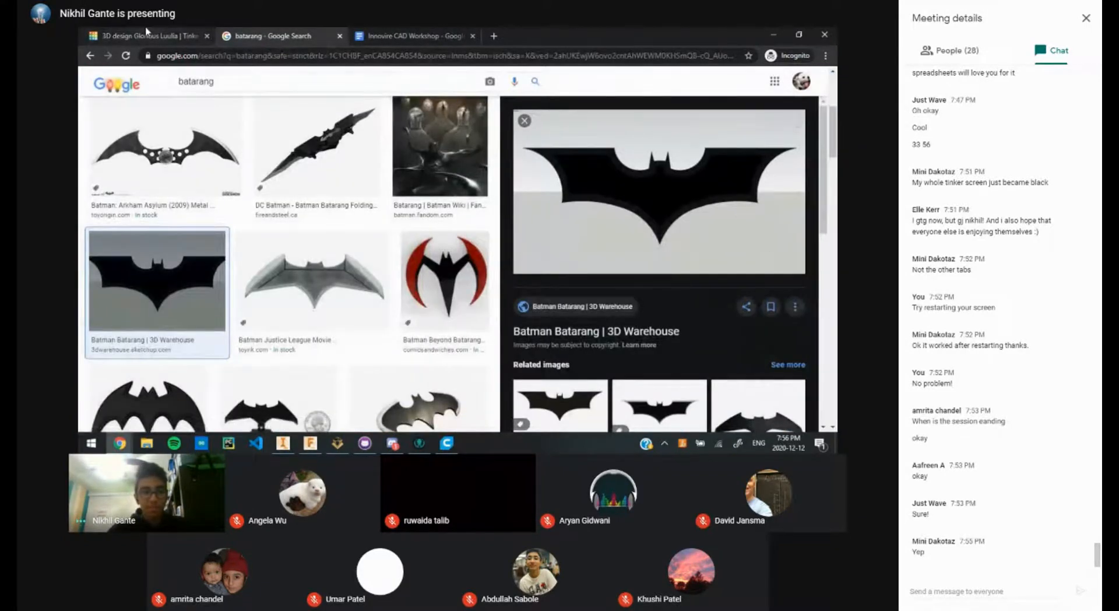
key("ctrl+shift+Tab")
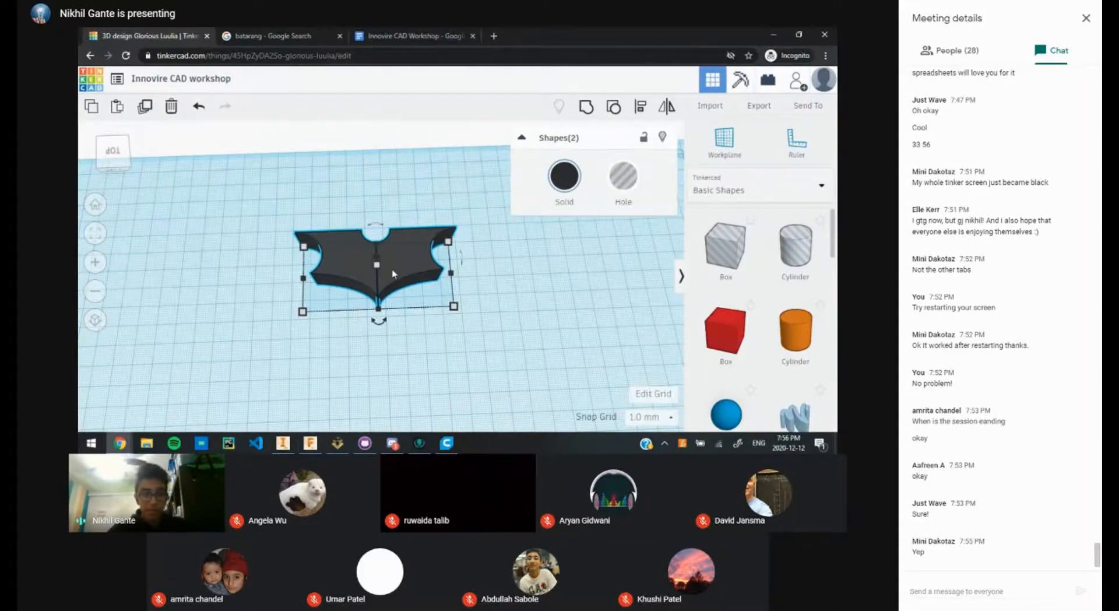
left_click(397, 181)
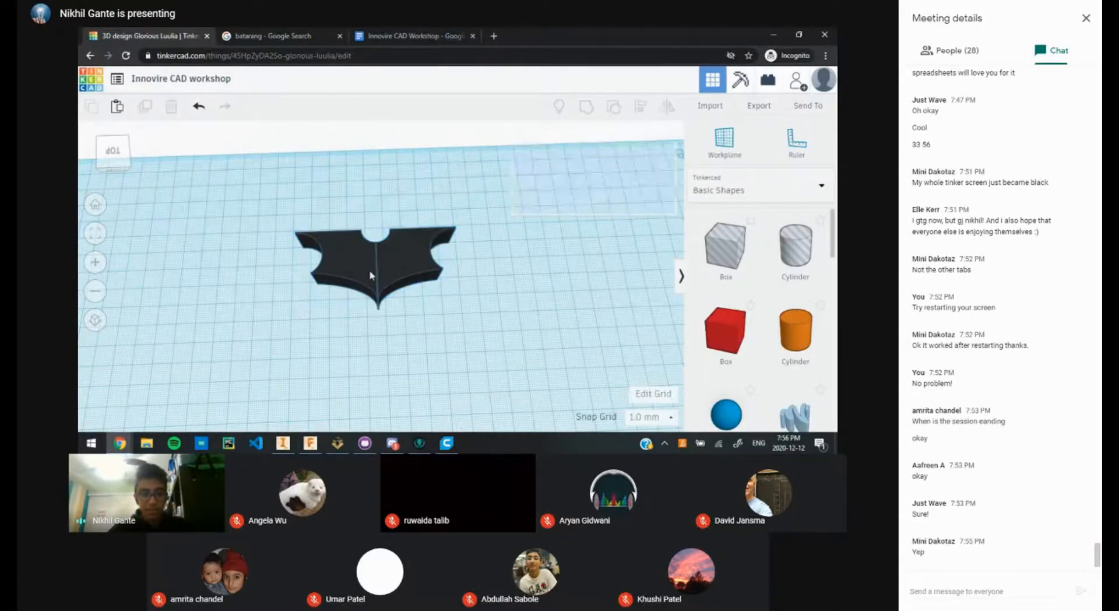
scroll(377, 267, "up", 3)
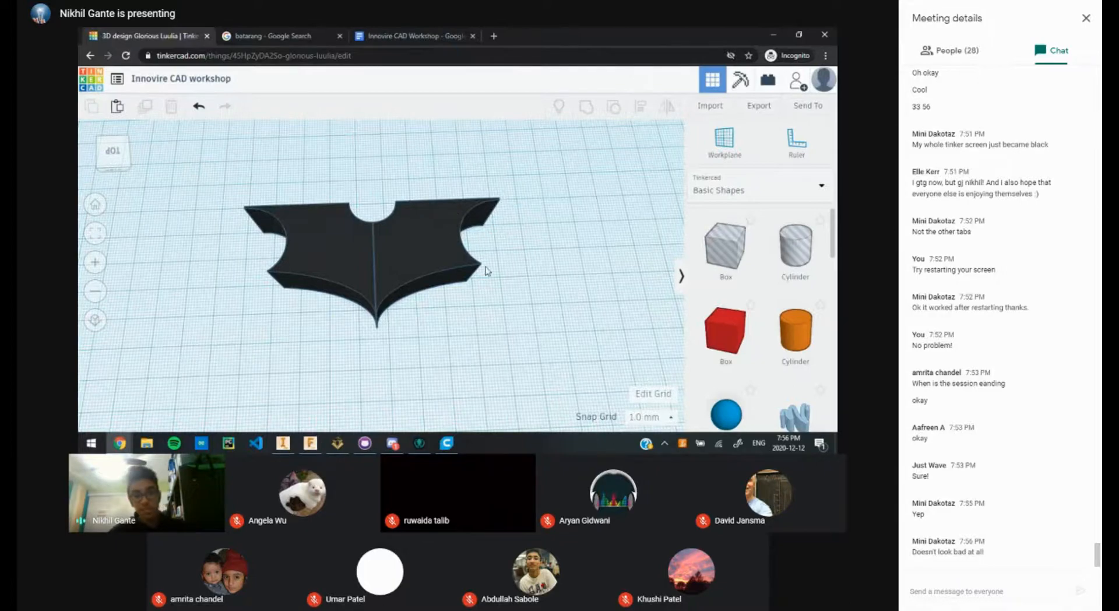
scroll(449, 292, "up", 5)
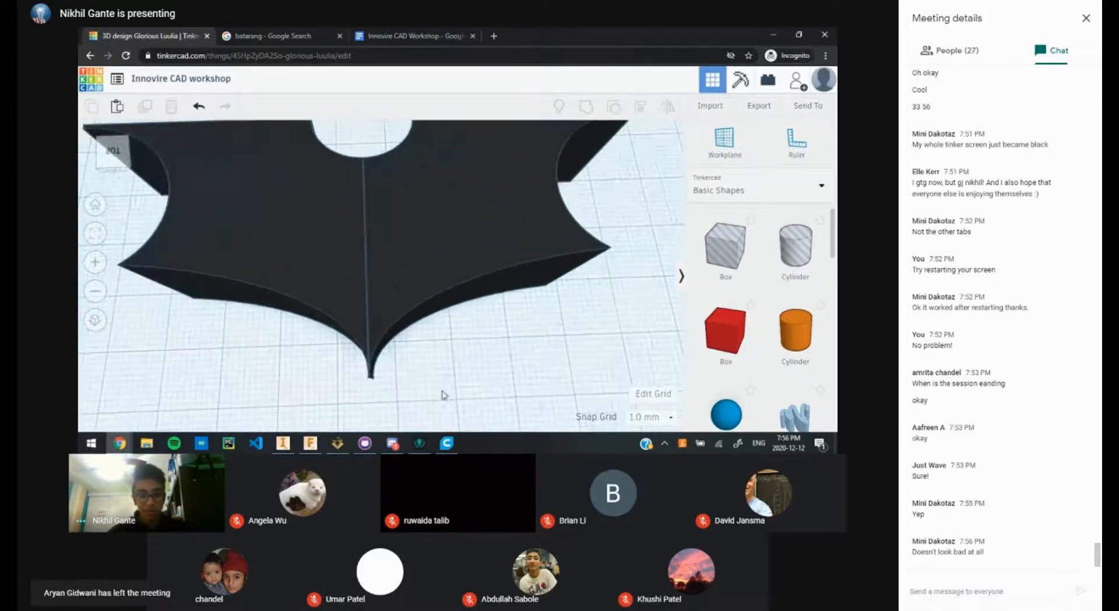
mouse_move(442, 391)
right_mouse_down()
mouse_move(435, 316)
mouse_move(428, 391)
mouse_move(437, 402)
right_mouse_up()
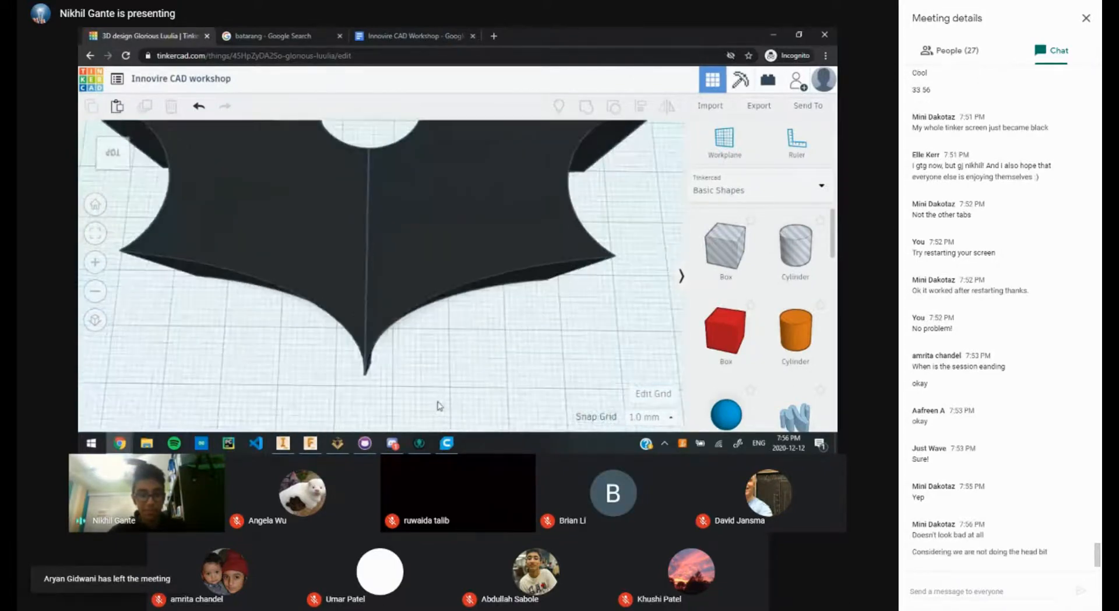
scroll(438, 385, "down", 5)
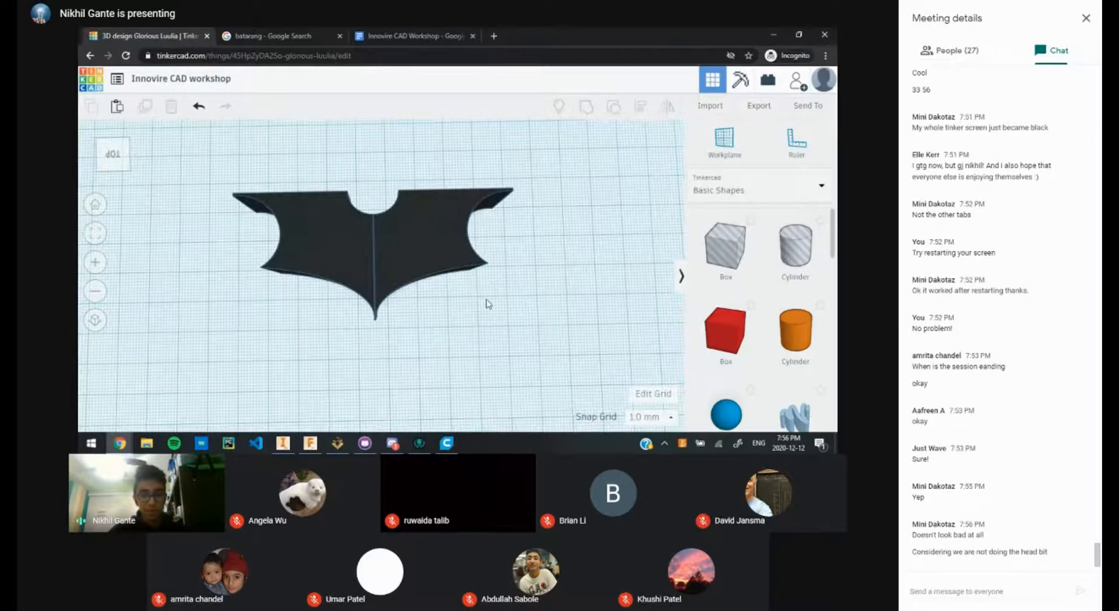
left_click_drag(487, 300, 325, 147)
left_click(149, 301)
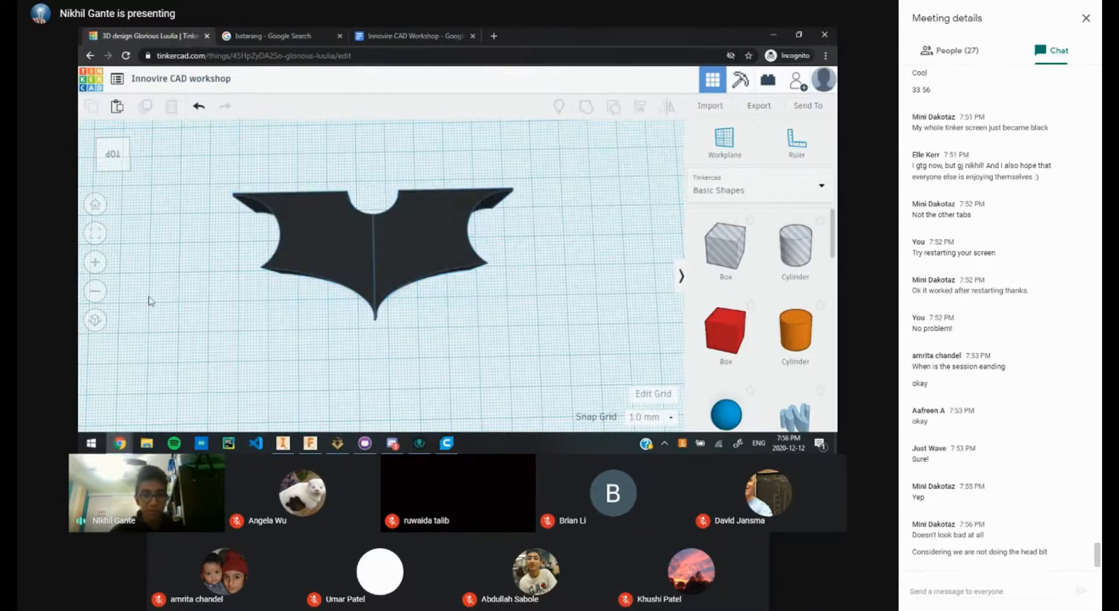
Step: Enter 'Head Cylinder' in the next table row with width 15, length 15, height 2
left_click(408, 36)
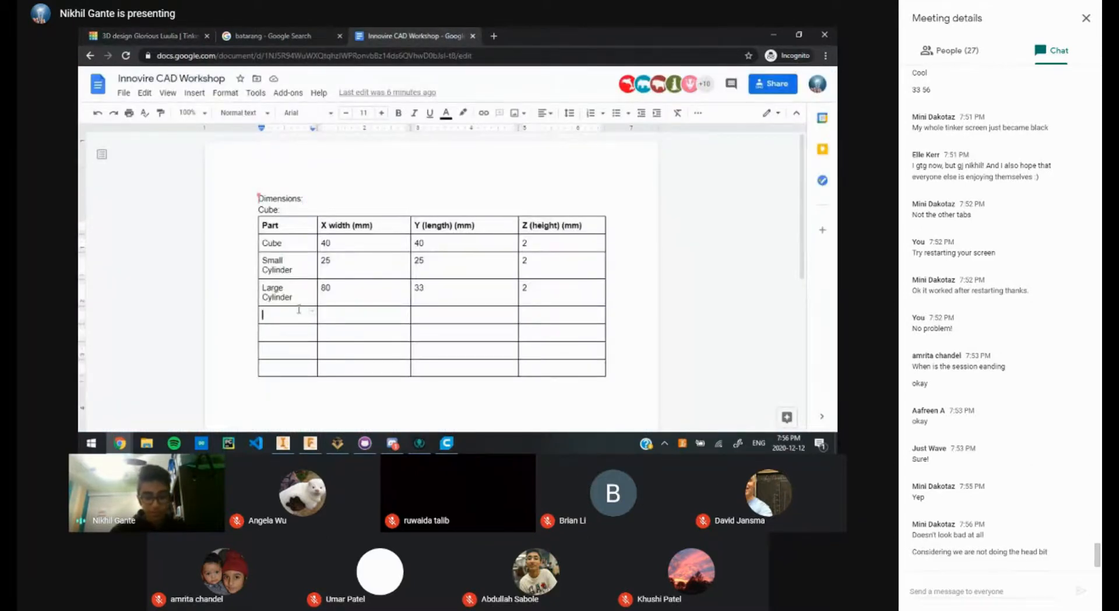
type("Head")
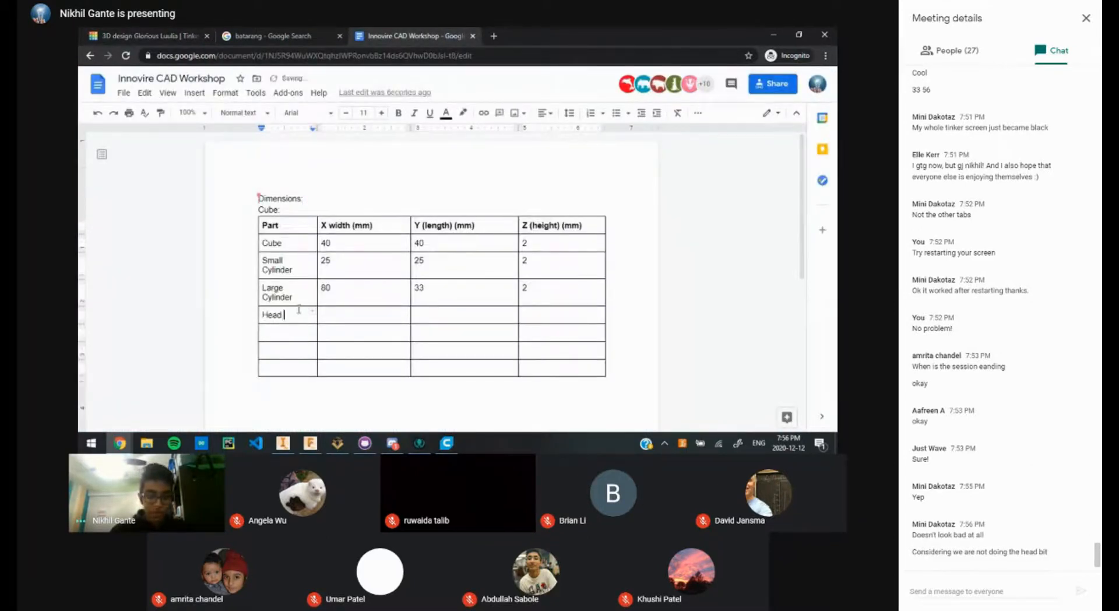
type(" Cylinder")
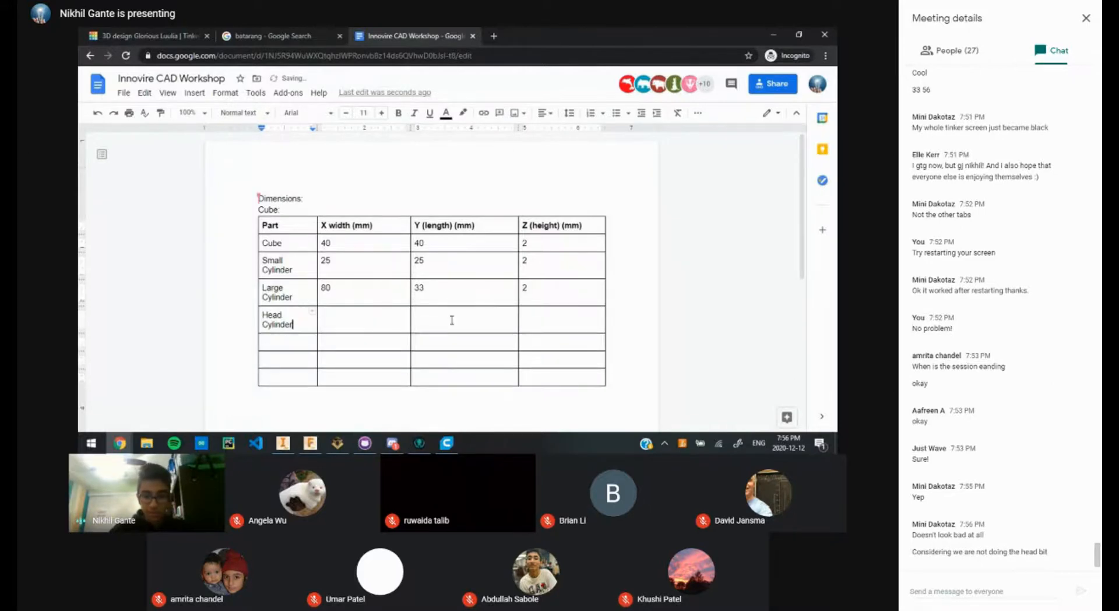
double_click(535, 319)
type("2")
double_click(438, 324)
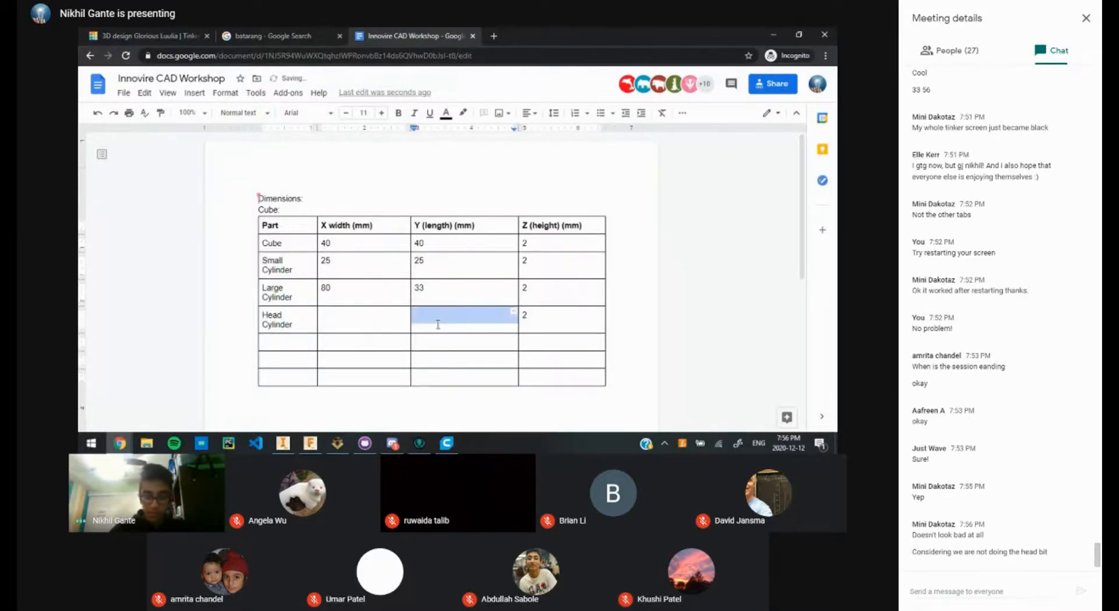
type("15")
left_click(380, 325)
type("15")
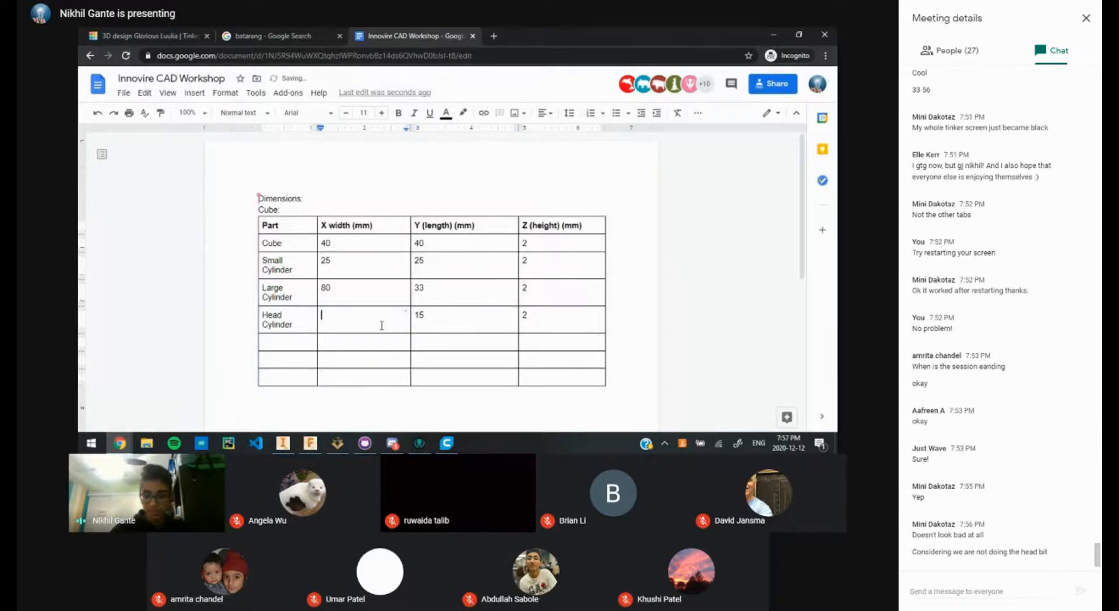
left_click(189, 36)
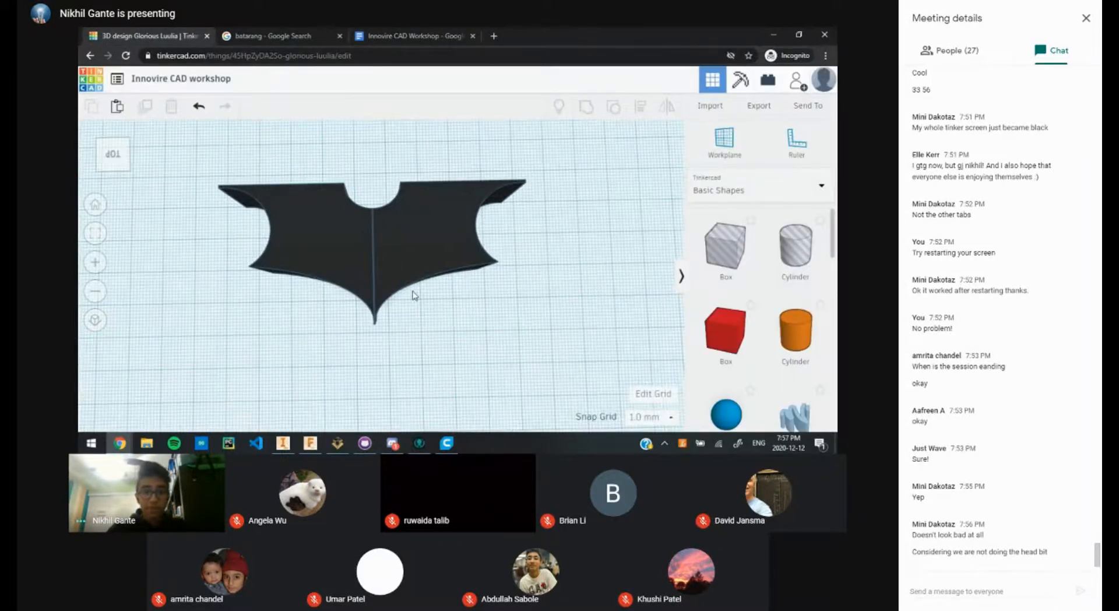
Step: After checking the batarang reference image, group both batarang halves into one solid shape
left_click(337, 33)
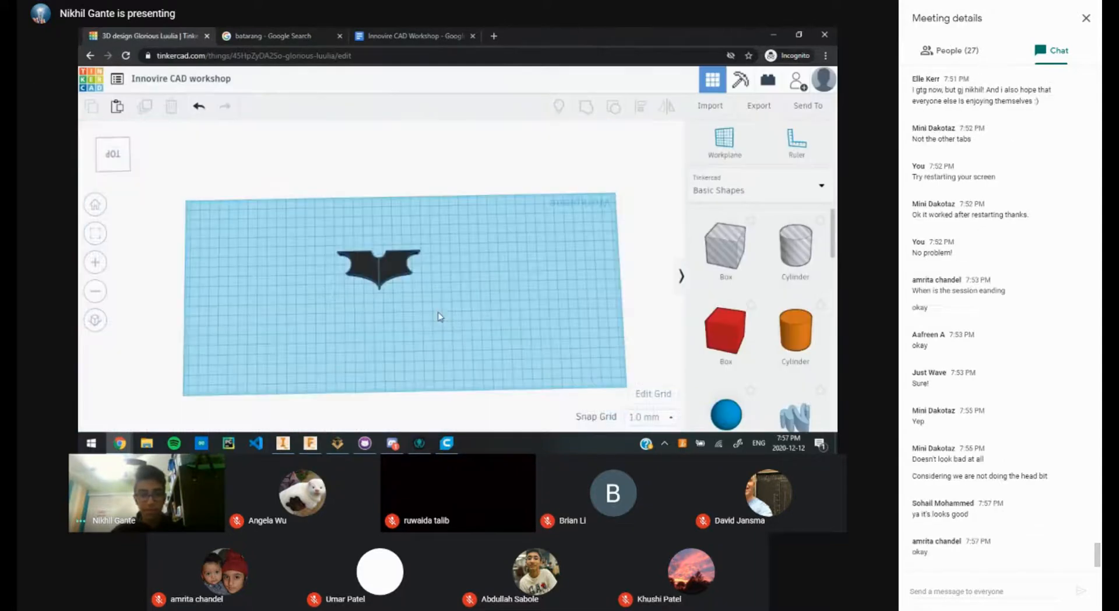
left_click_drag(439, 313, 328, 234)
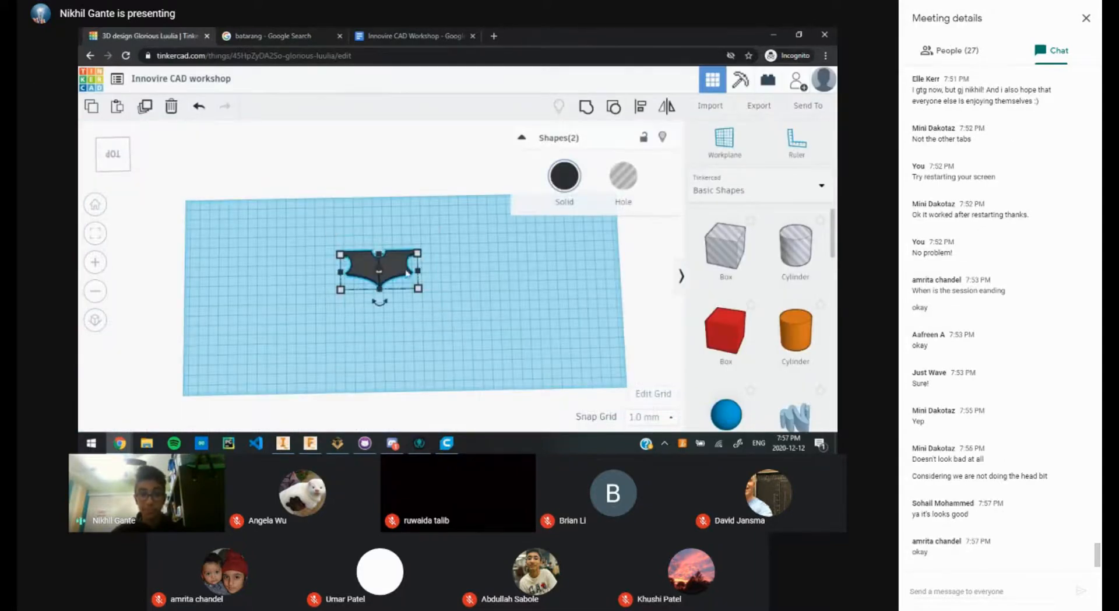
left_click(585, 106)
scroll(407, 307, "up", 3)
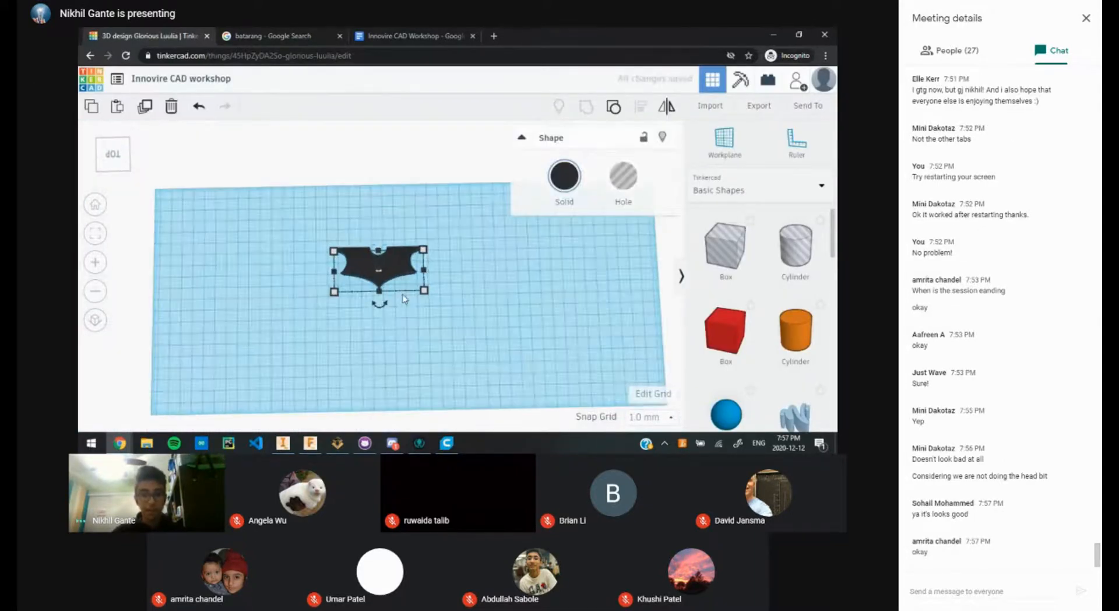
scroll(409, 309, "up", 1)
left_click(435, 324)
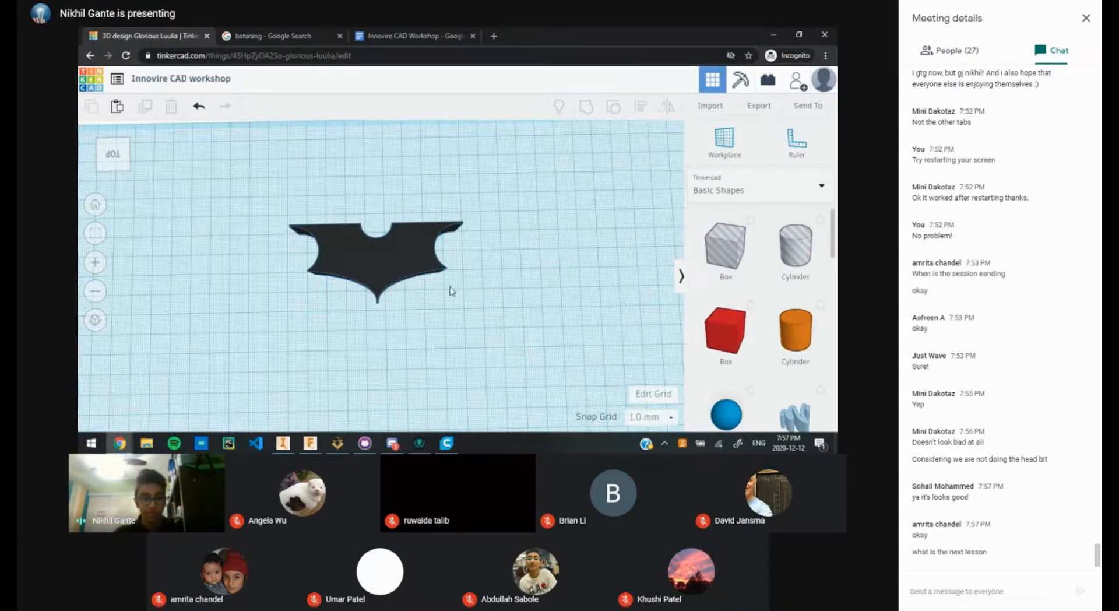
Step: Flatten the batarang by setting its height dimension to 2 mm
right_click_drag(464, 295, 483, 345)
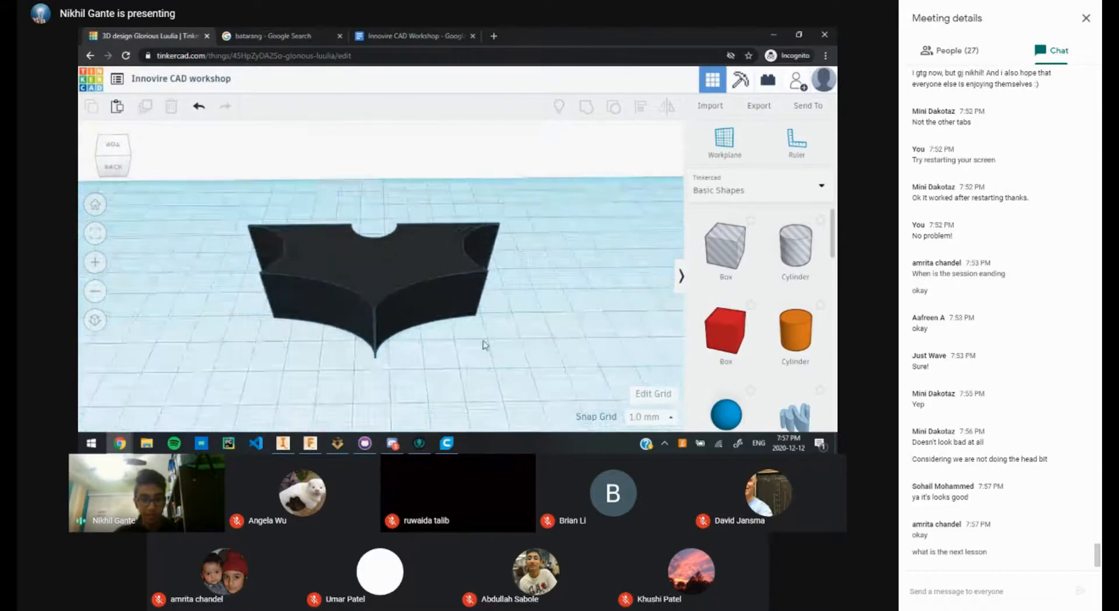
scroll(483, 344, "up", 3)
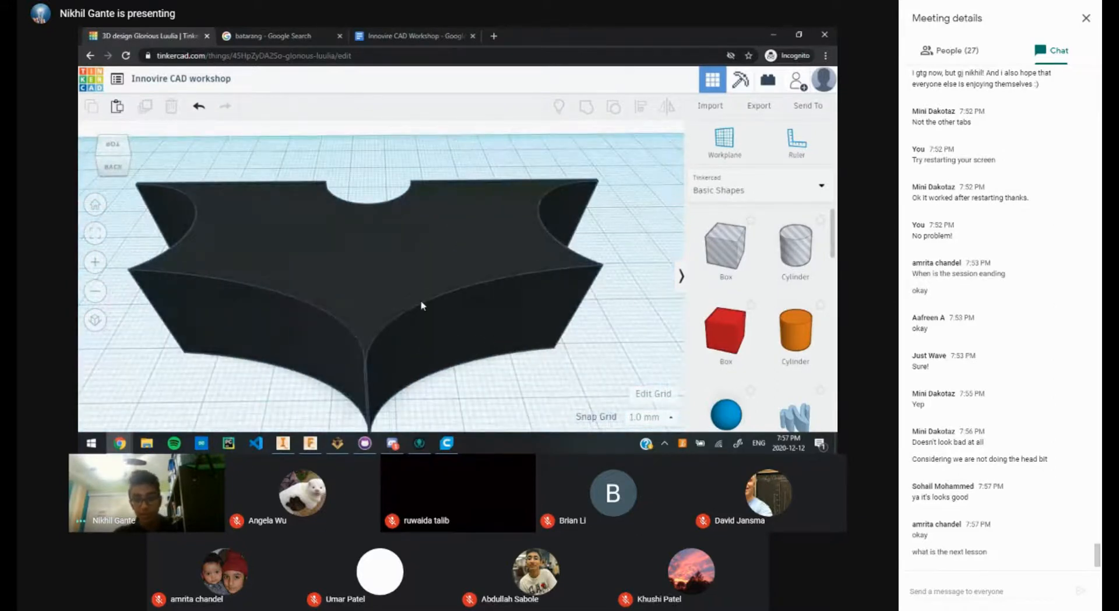
scroll(584, 277, "down", 3)
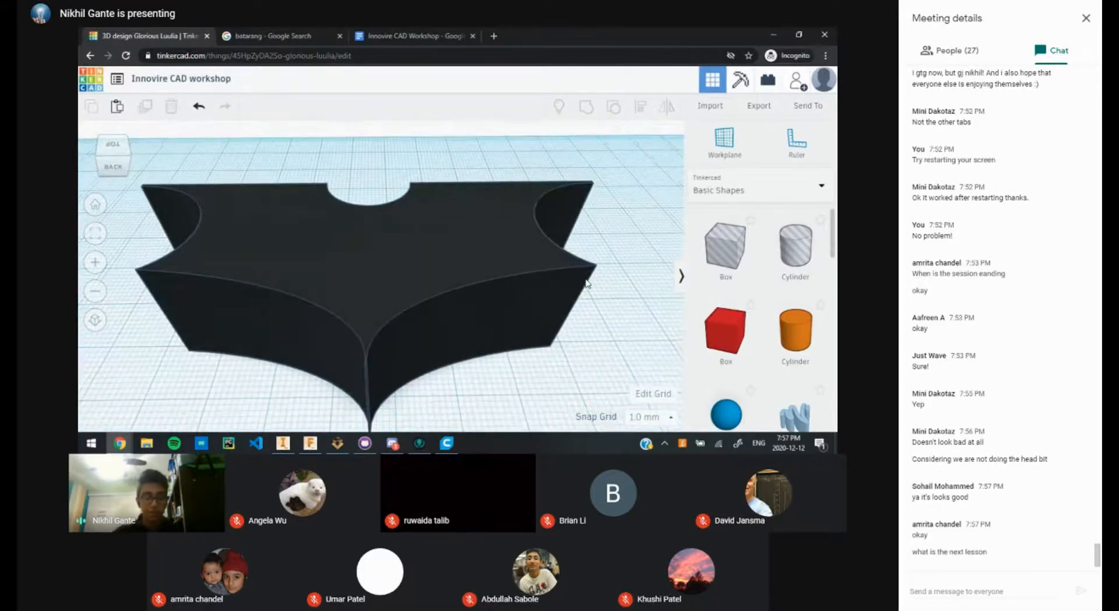
left_click(483, 268)
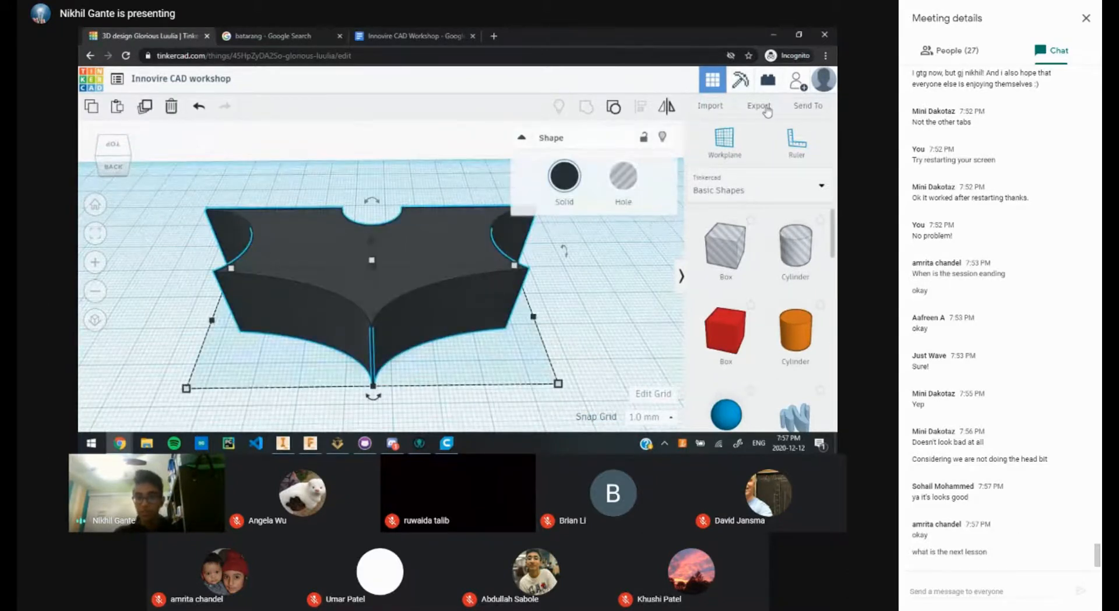
left_click_drag(372, 260, 372, 294)
left_click(410, 306)
type("2")
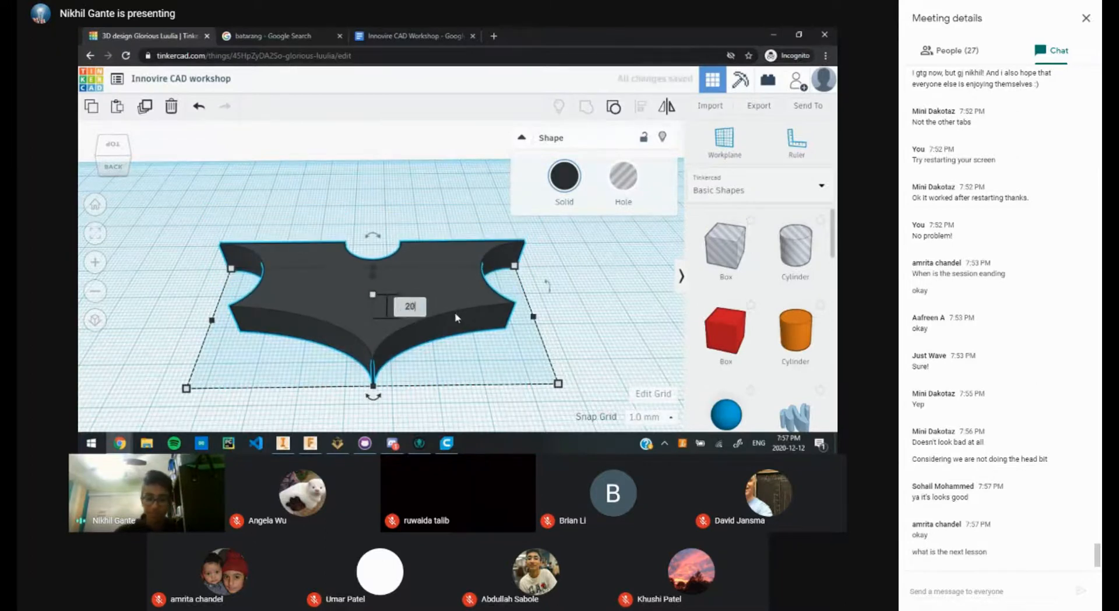
key("Return")
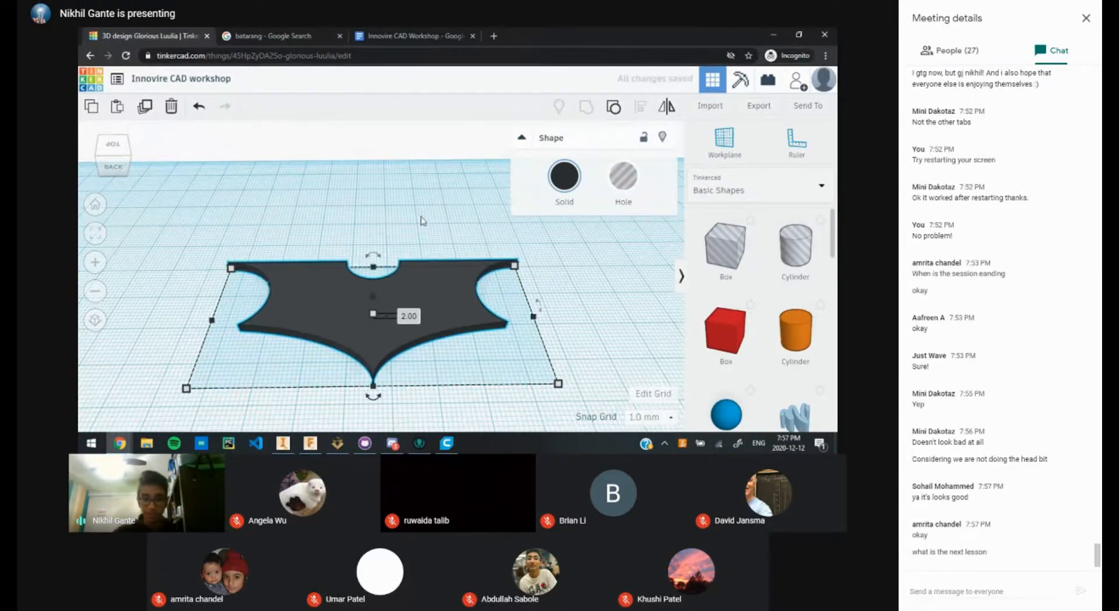
left_click(439, 341)
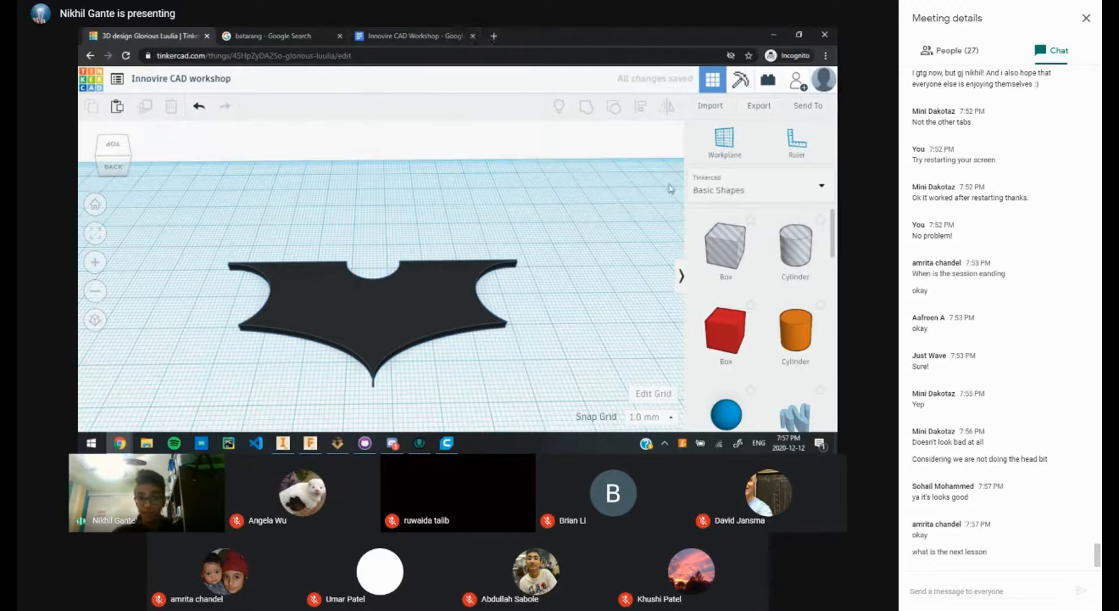
Step: Export the batarang design from Tinkercad as an STL file
left_click(711, 106)
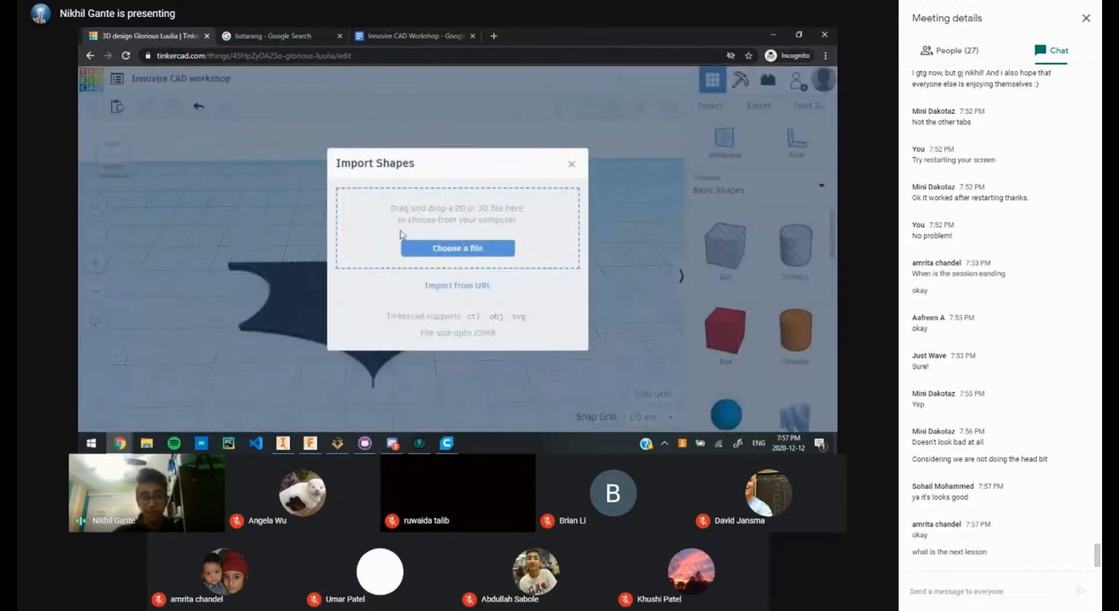
left_click(571, 164)
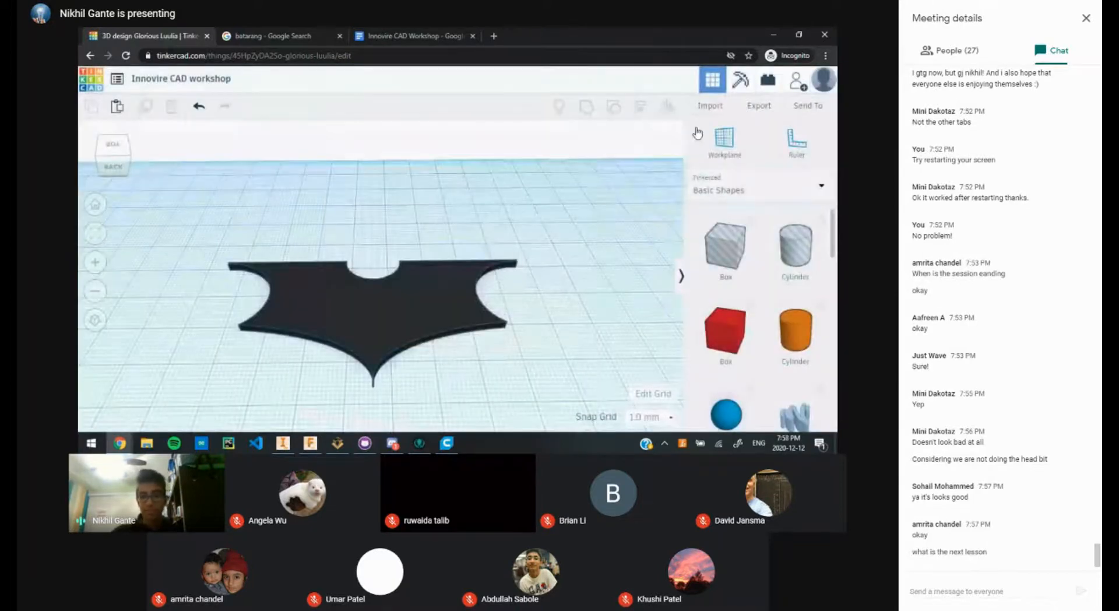
left_click(759, 105)
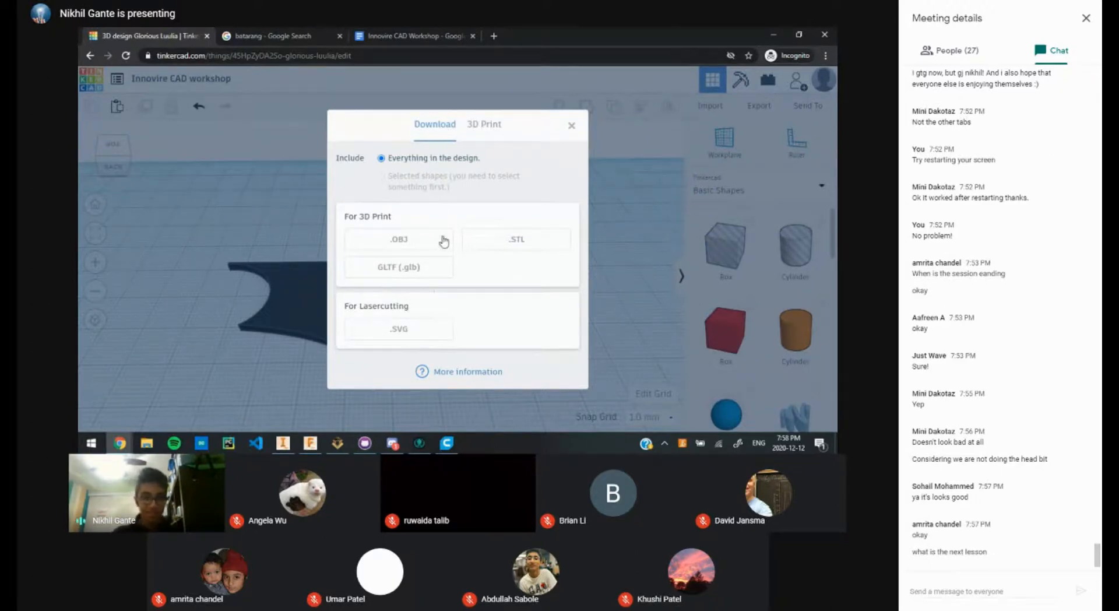
left_click(515, 245)
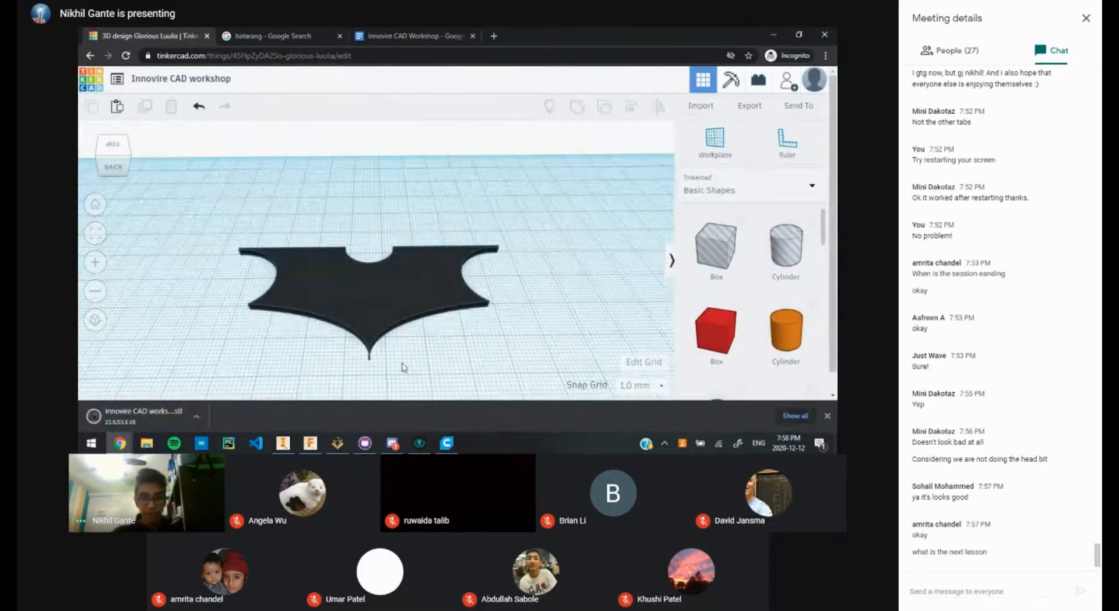
Step: Return the workplane to a top-down view and switch to Ultimaker Cura
scroll(370, 215, "down", 5)
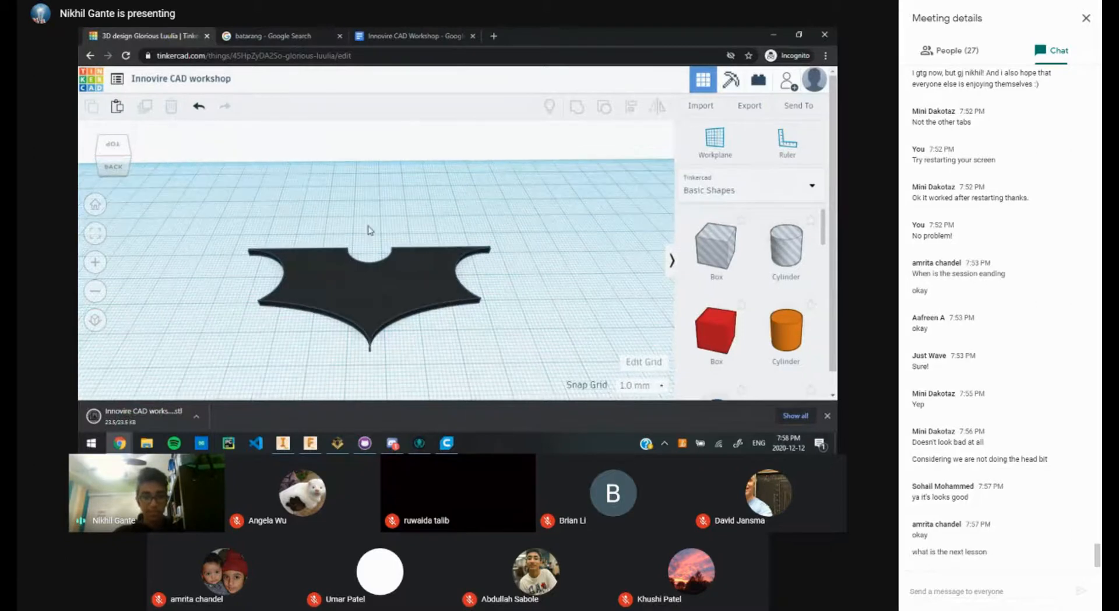
scroll(431, 312, "up", 5)
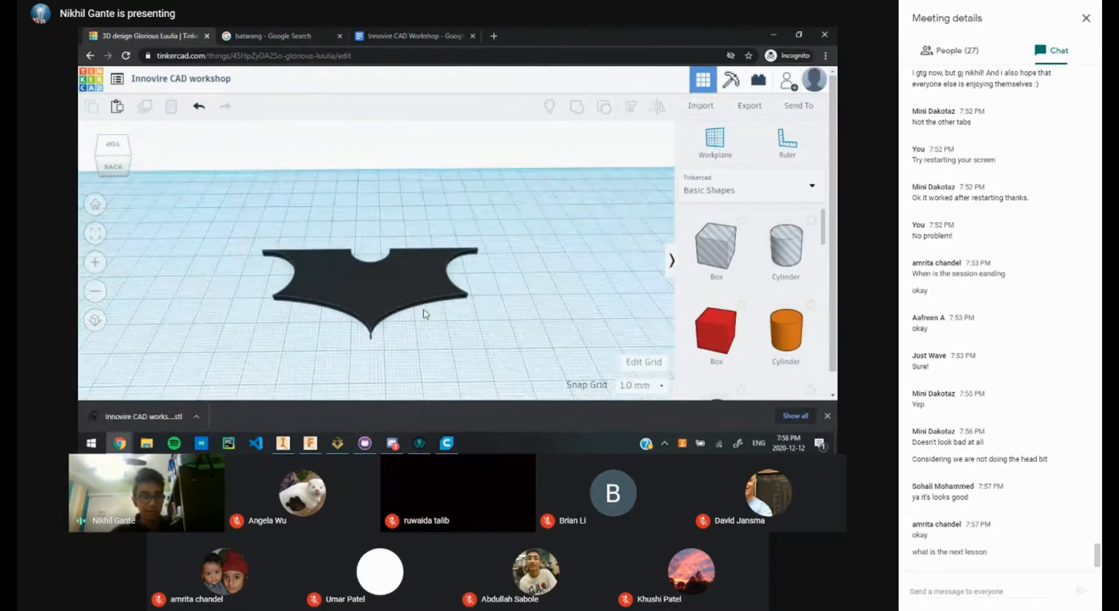
right_click_drag(423, 313, 436, 296)
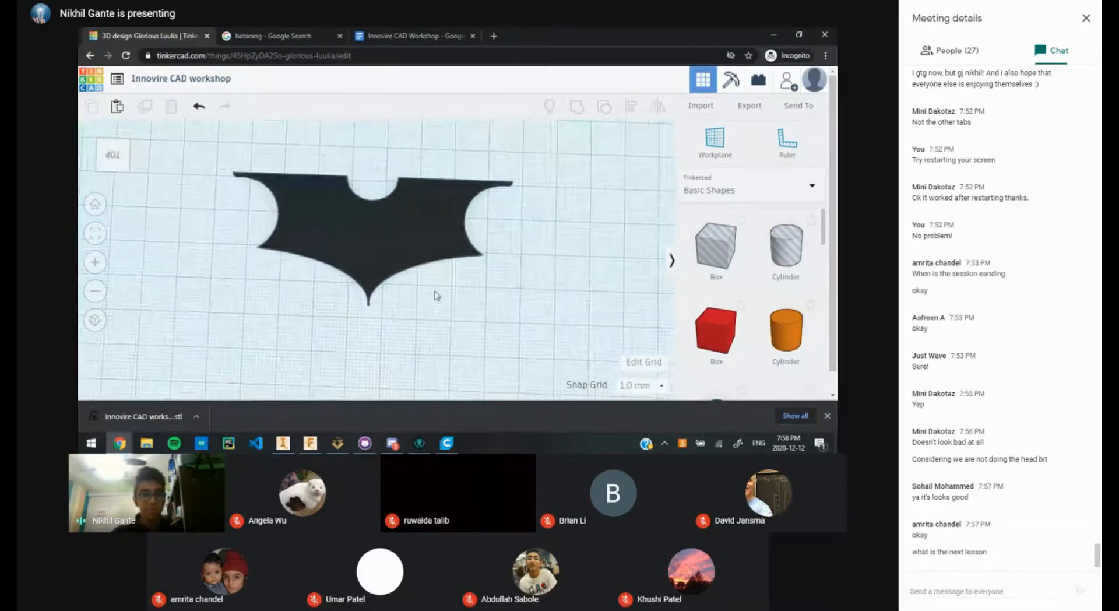
scroll(440, 268, "down", 5)
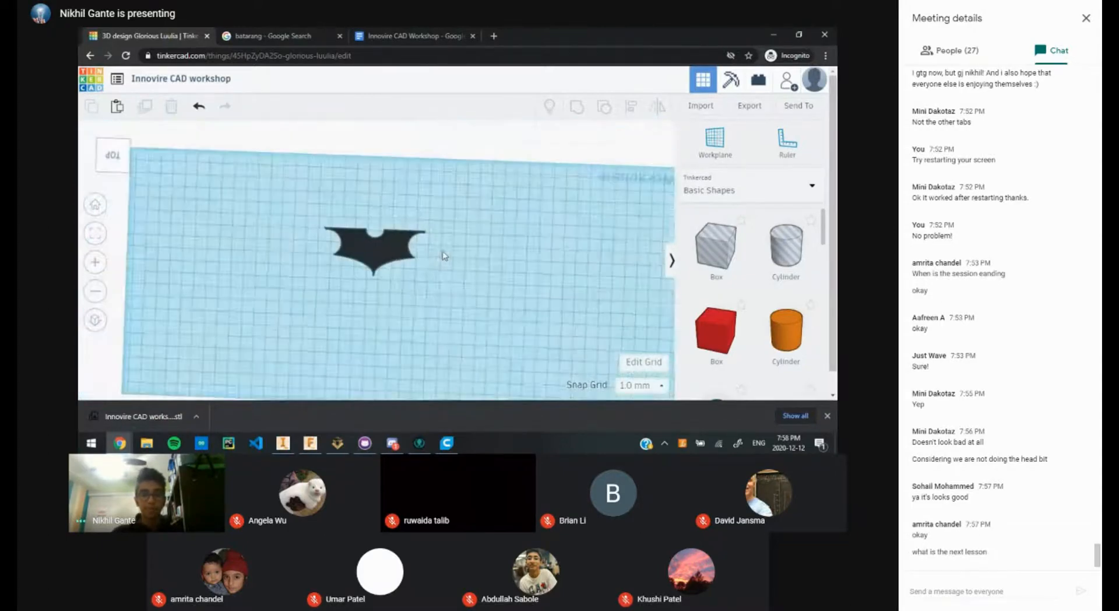
scroll(444, 256, "down", 1)
middle_click_drag(466, 227, 462, 193)
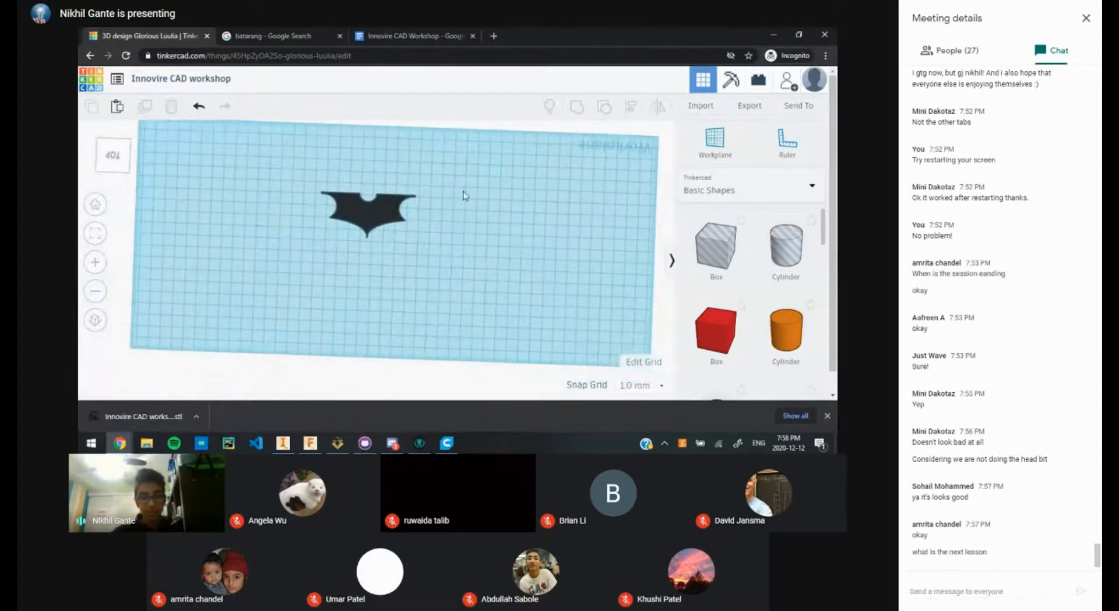
left_click(446, 443)
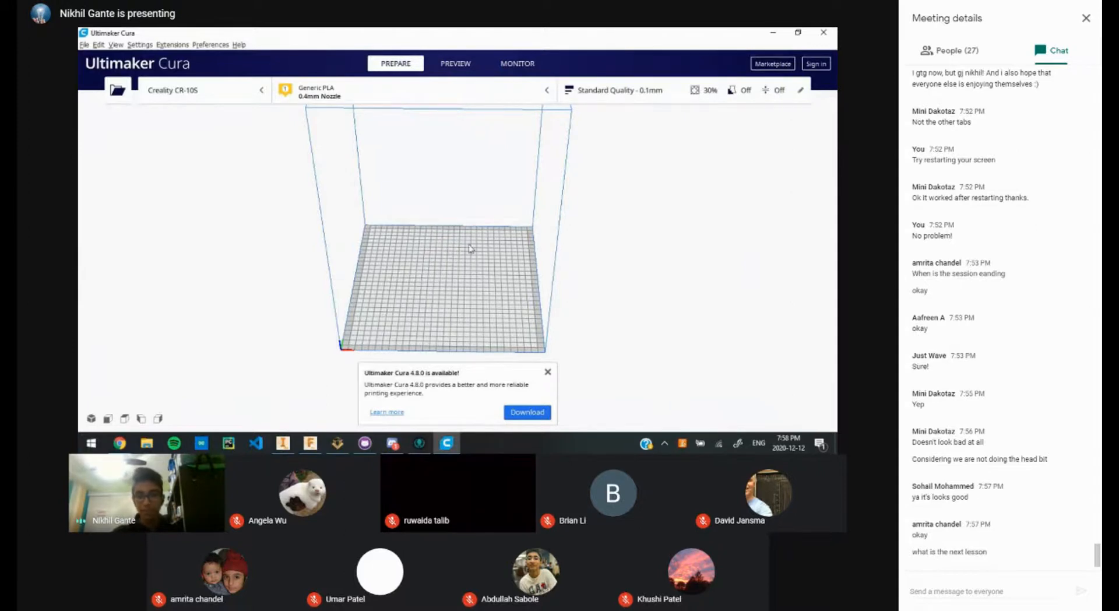
Step: Dismiss Cura's update notice, show the custom print settings (0.1 mm, 30% Triangles, 60 mm/s), and return to Tinkercad
scroll(472, 248, "down", 5)
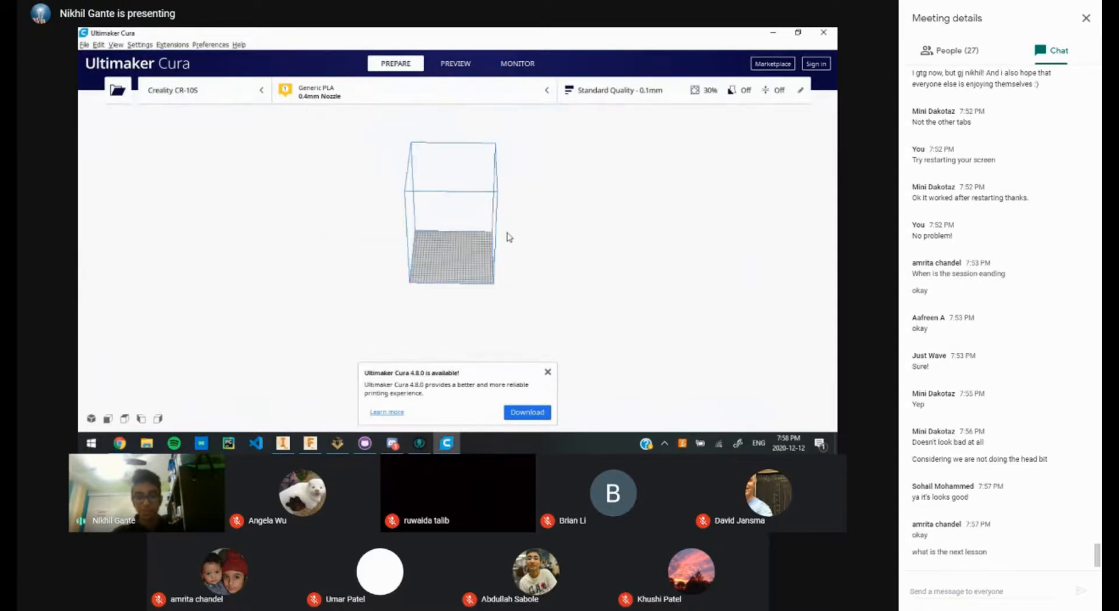
left_click(551, 373)
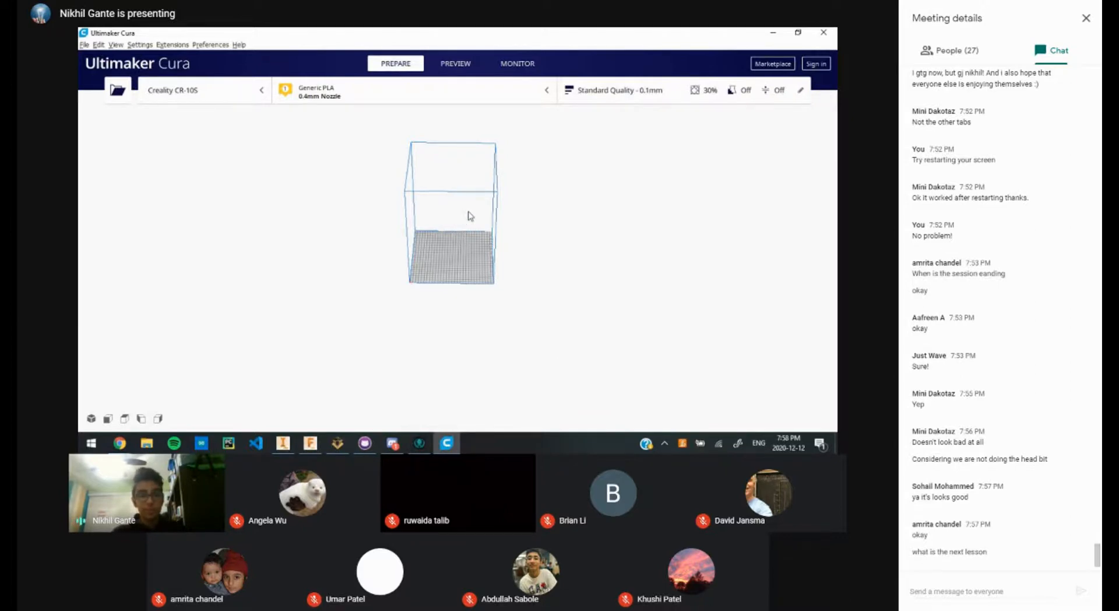
scroll(452, 273, "up", 5)
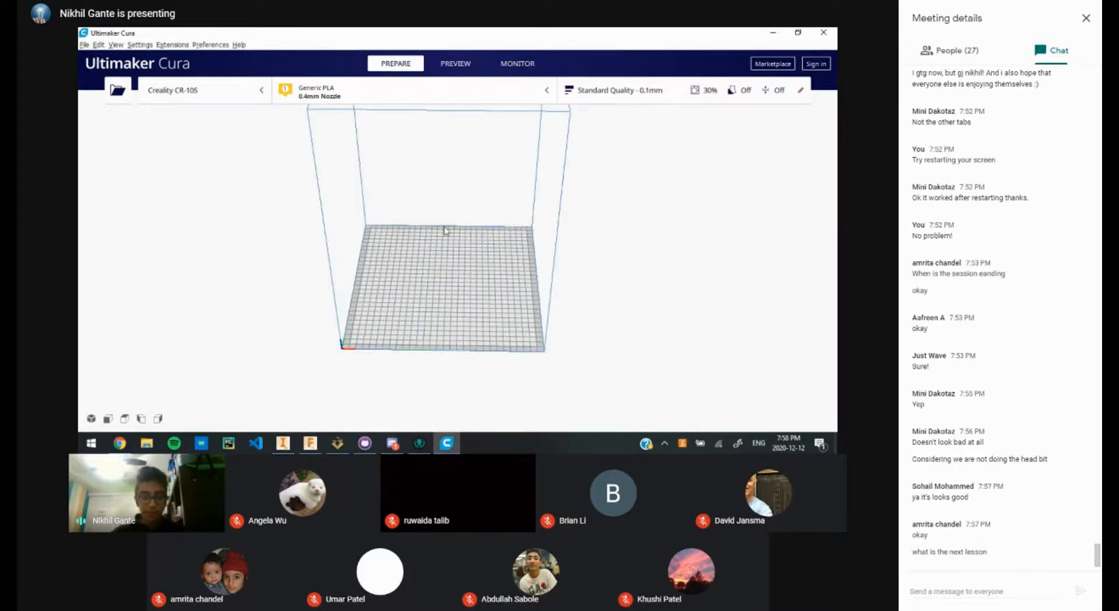
left_click(642, 101)
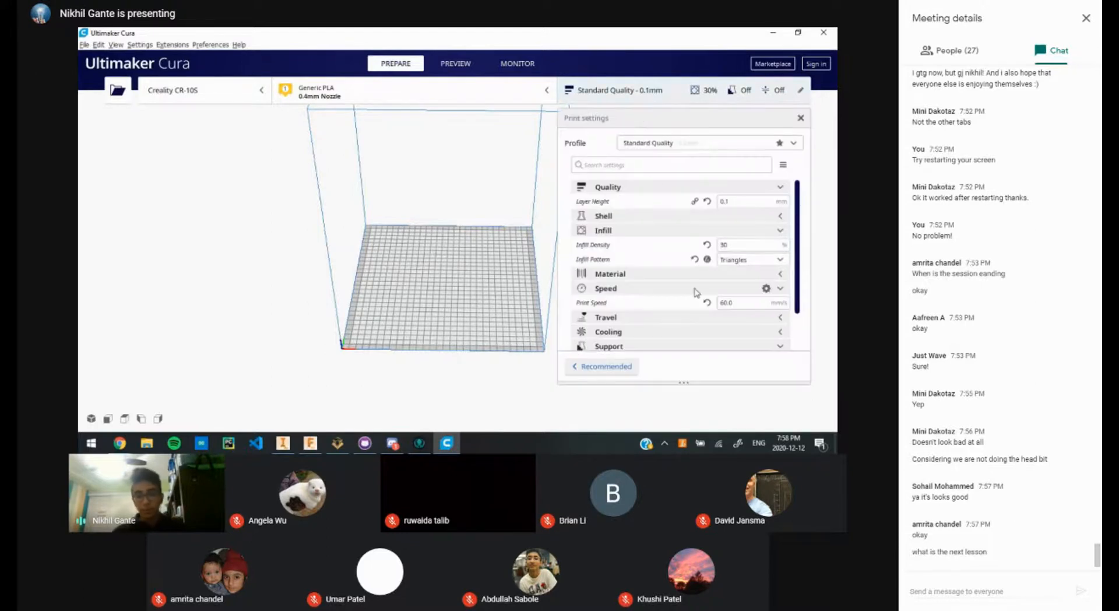
scroll(427, 269, "down", 5)
scroll(426, 269, "up", 3)
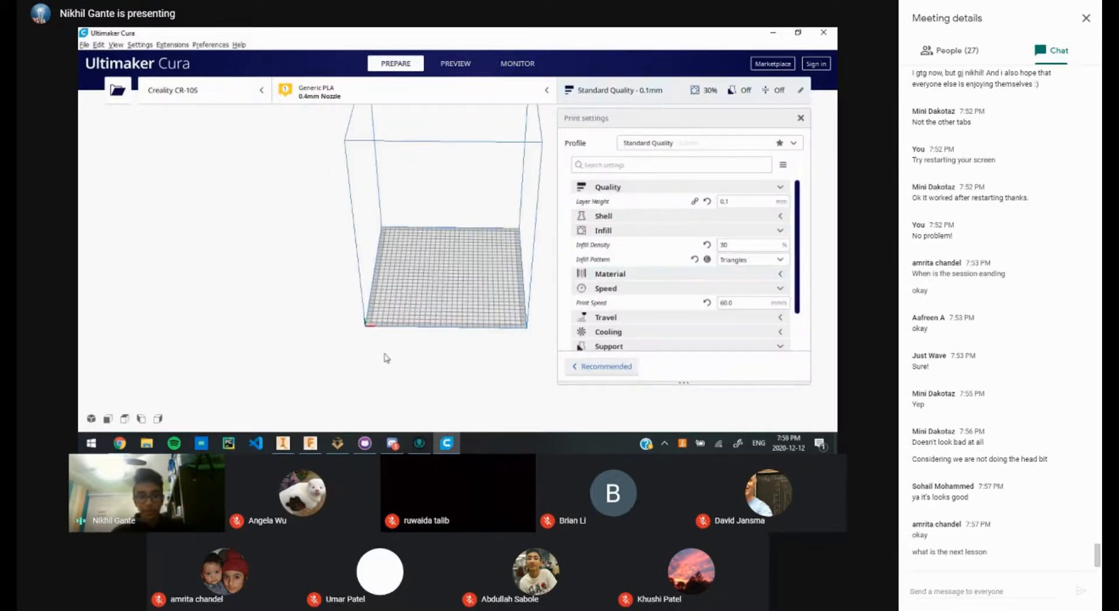
key("alt+Tab")
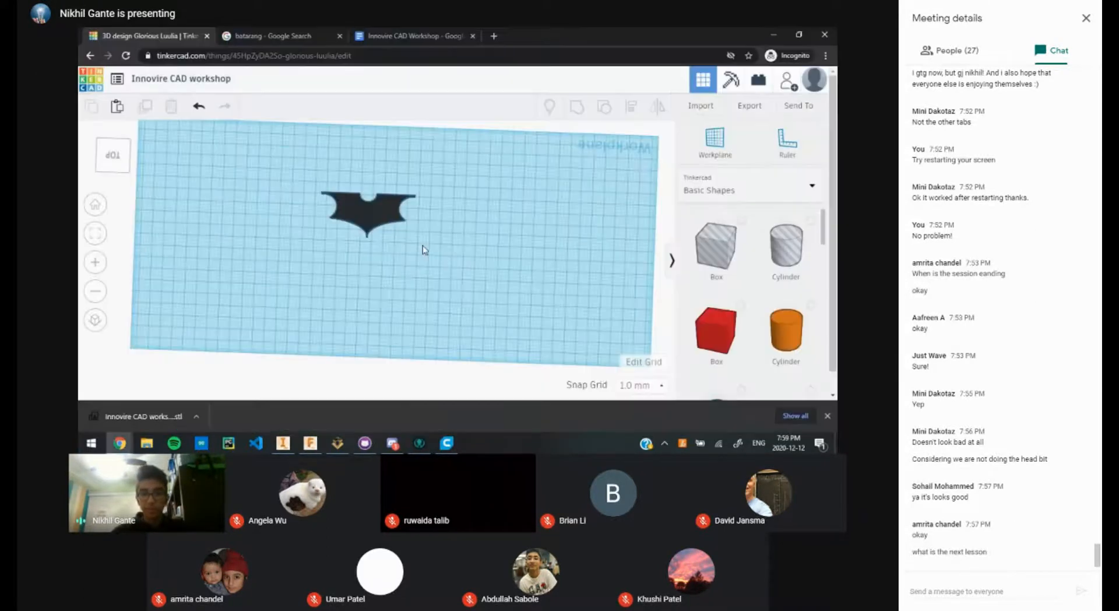
Step: Search '3d printing in action' in a new tab and open the YouTube video result
left_click(494, 36)
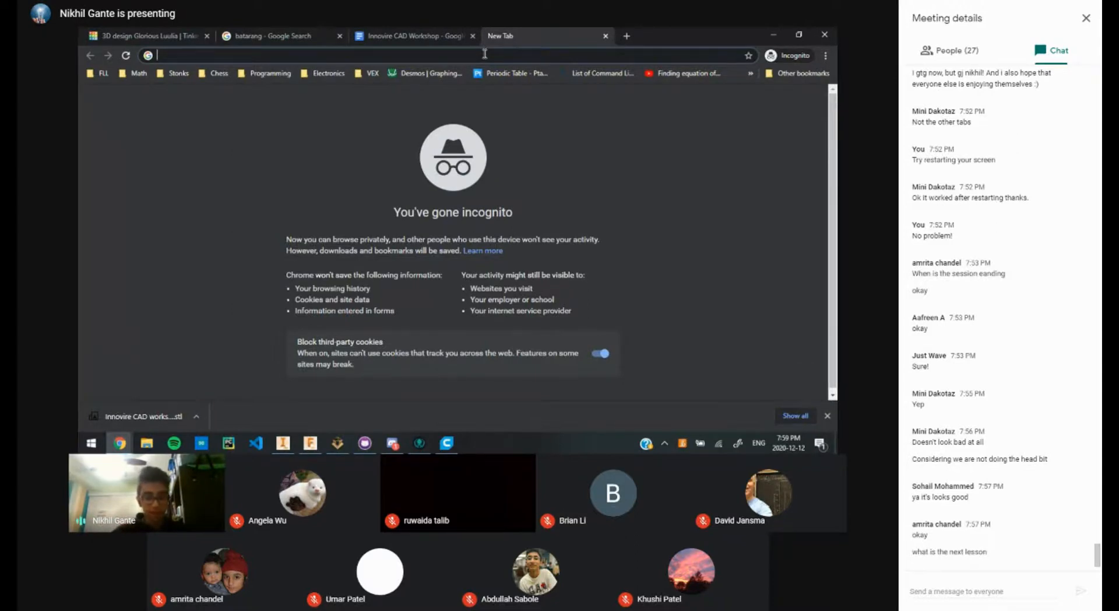
type("3d printing")
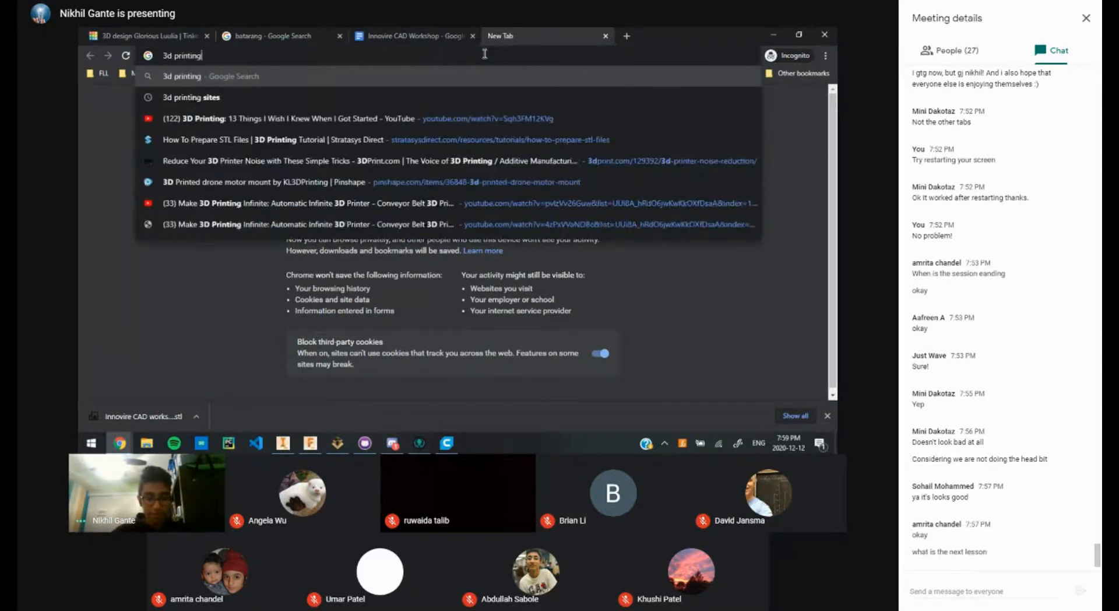
type(" in action")
key("Return")
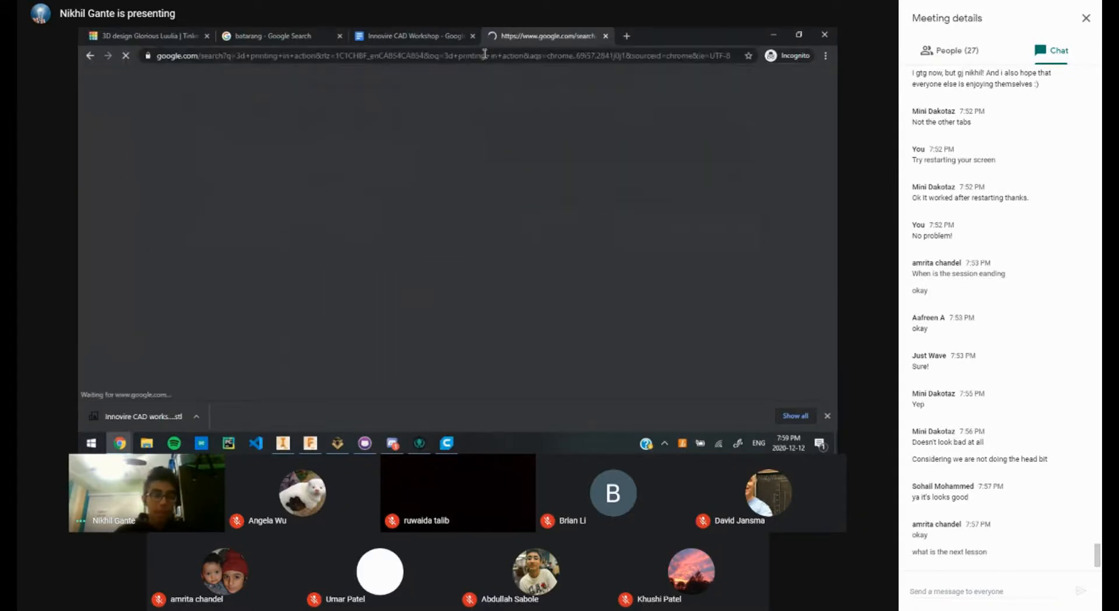
left_click(312, 228)
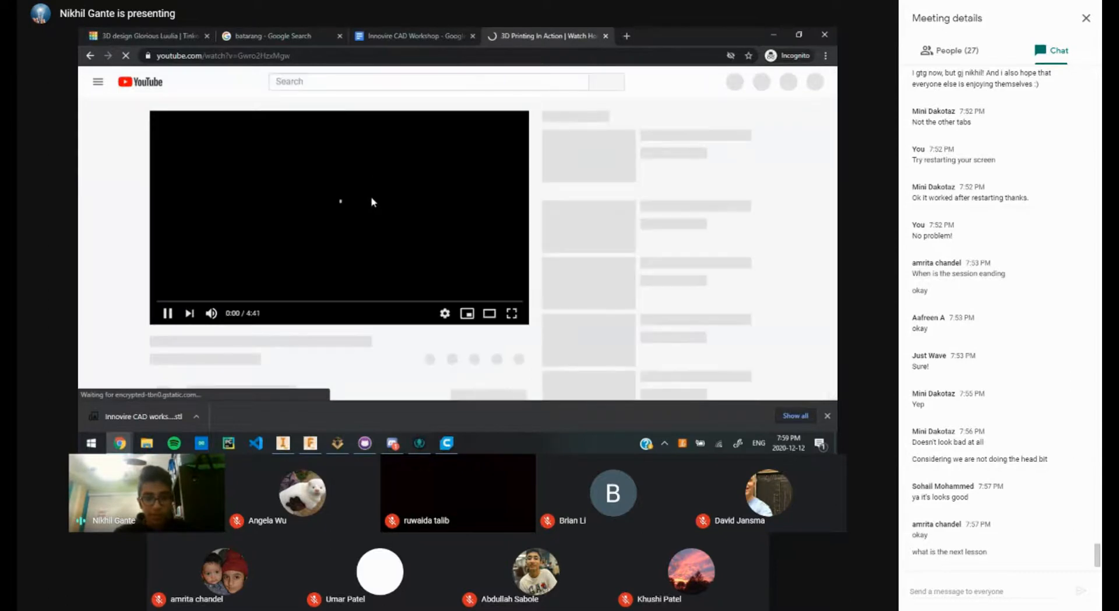
Step: Play the 3D Printing In Action video full screen, skipping ahead and rewinding with L, K and Left
double_click(393, 198)
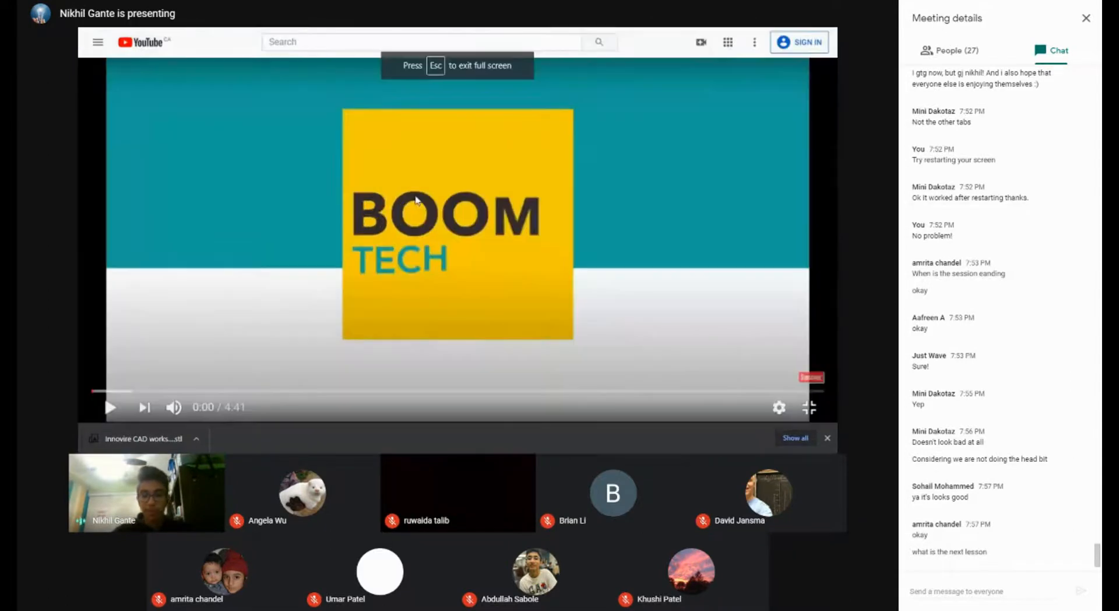
left_click(495, 328)
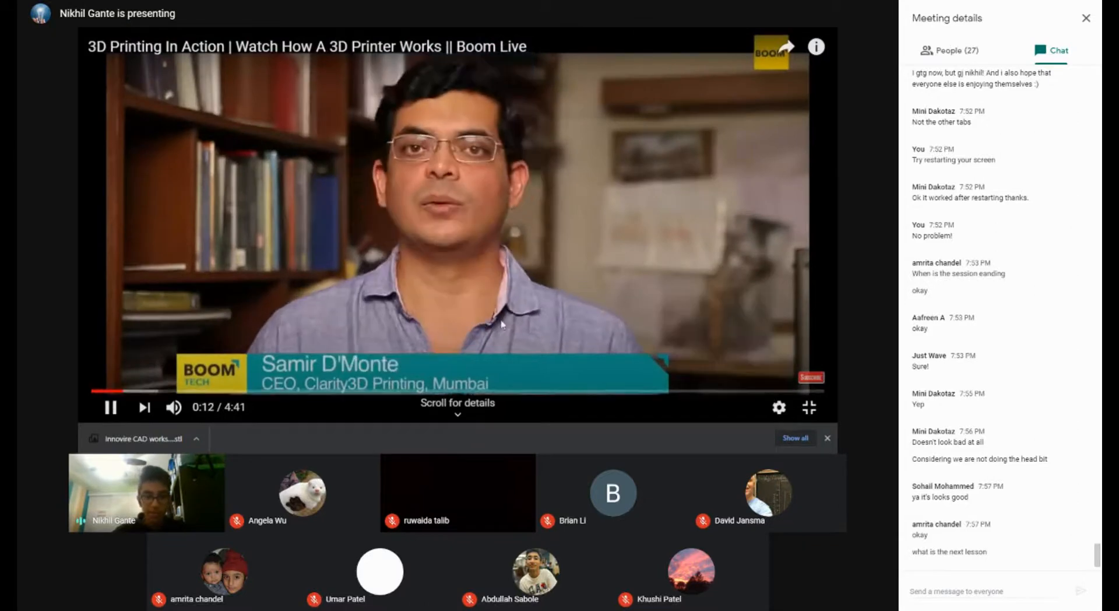
key("l")
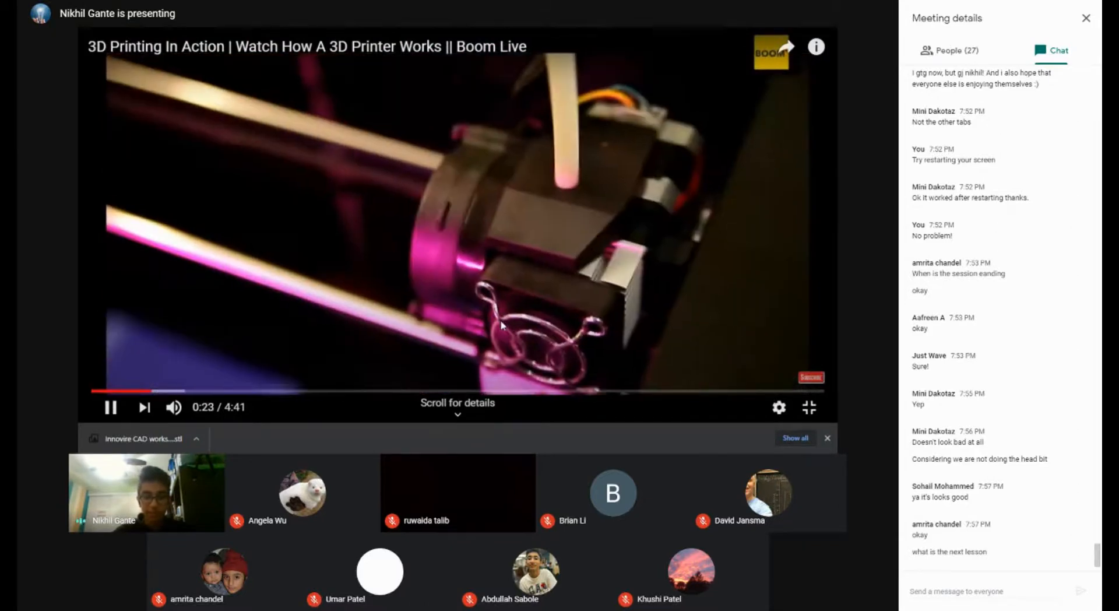
key("l")
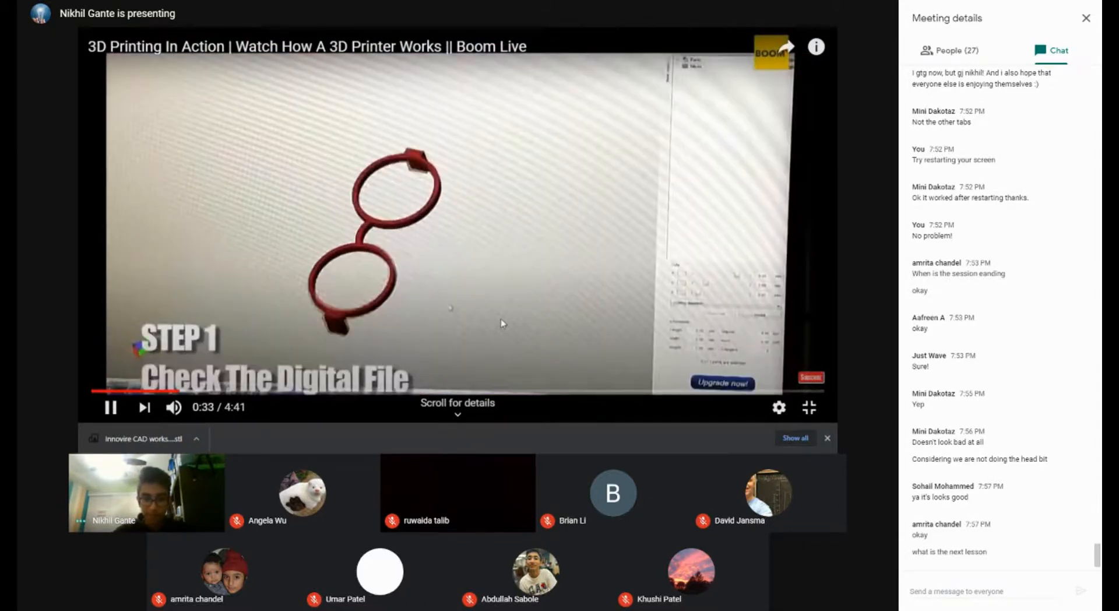
key("l")
key("l")
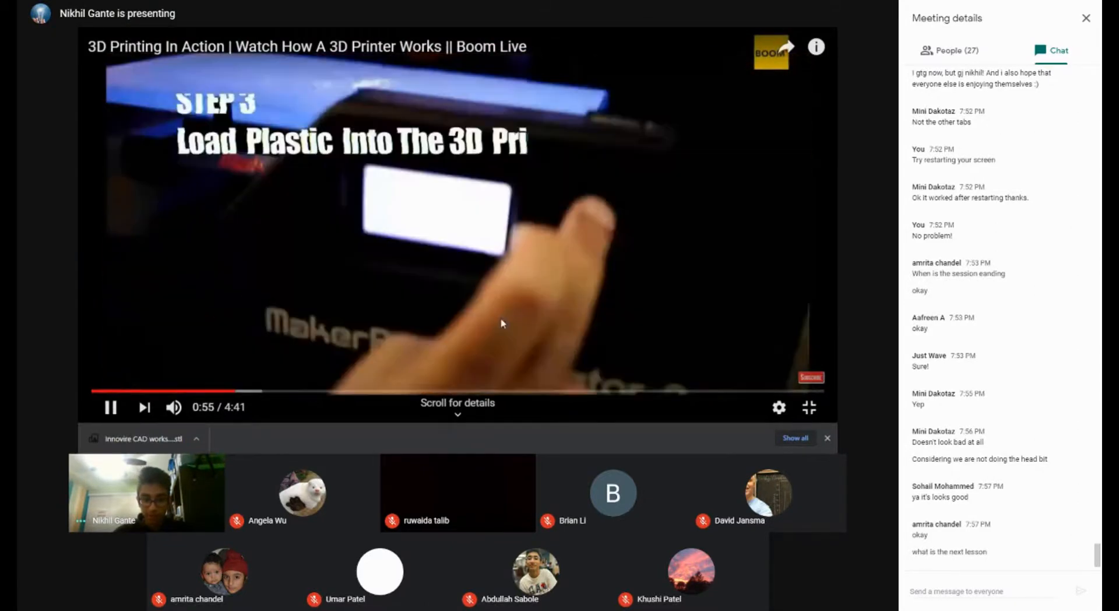
key("k")
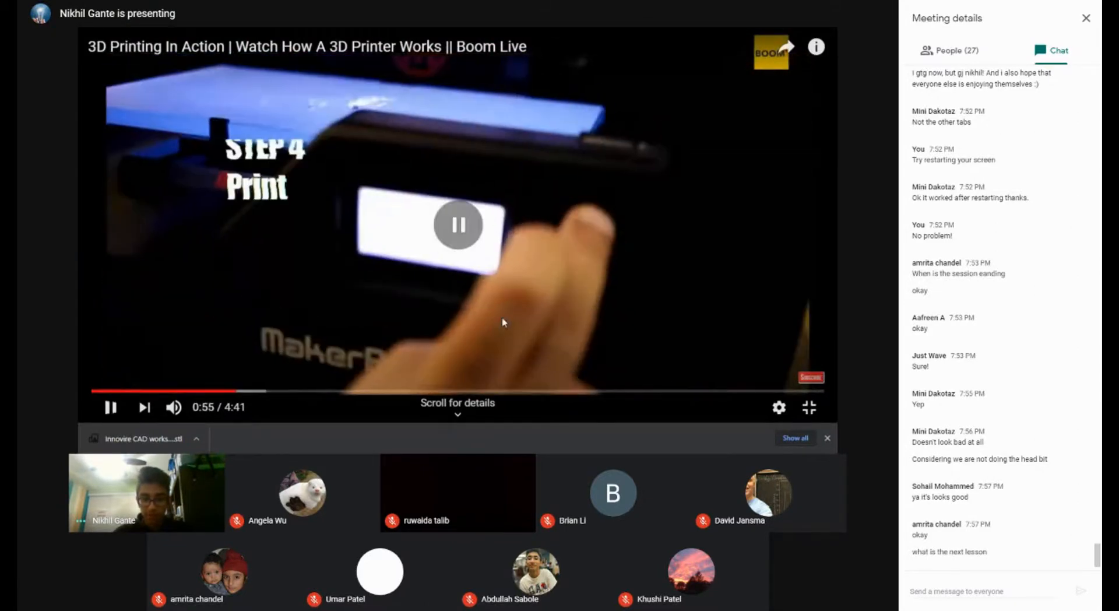
key("Left")
key("k")
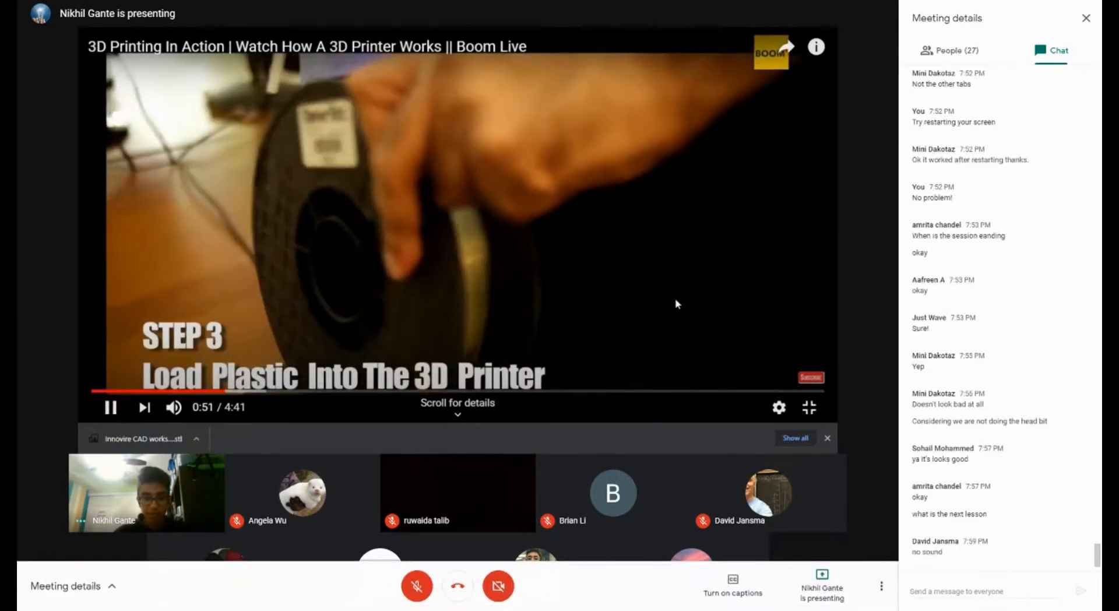
Step: Unmute the Meet microphone, pause the video, then mute the microphone again
left_click(416, 586)
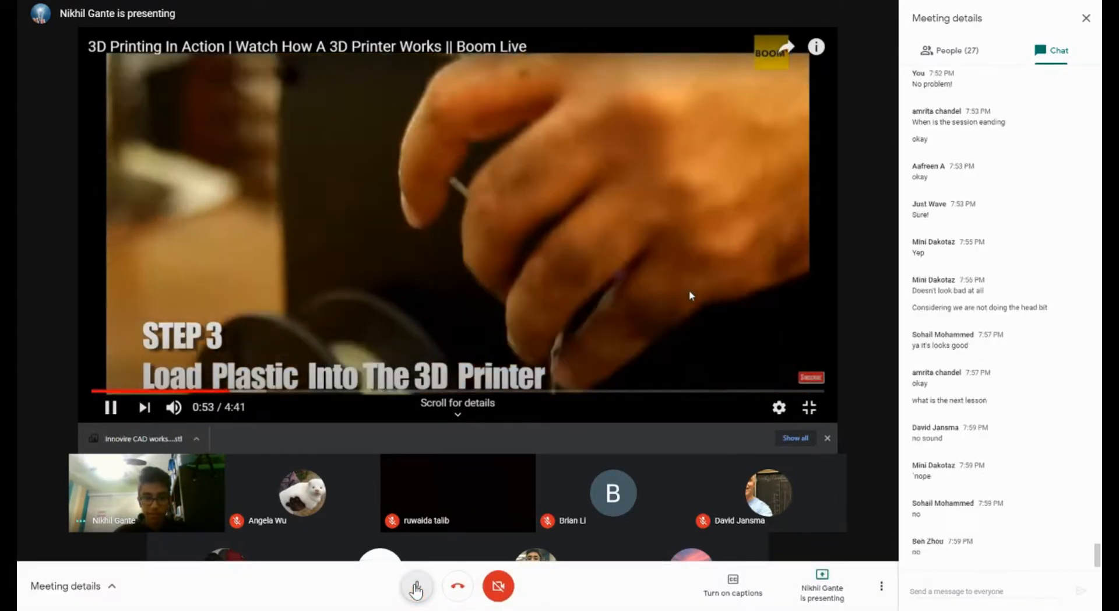
left_click(689, 291)
scroll(568, 222, "down", 3)
left_click(416, 586)
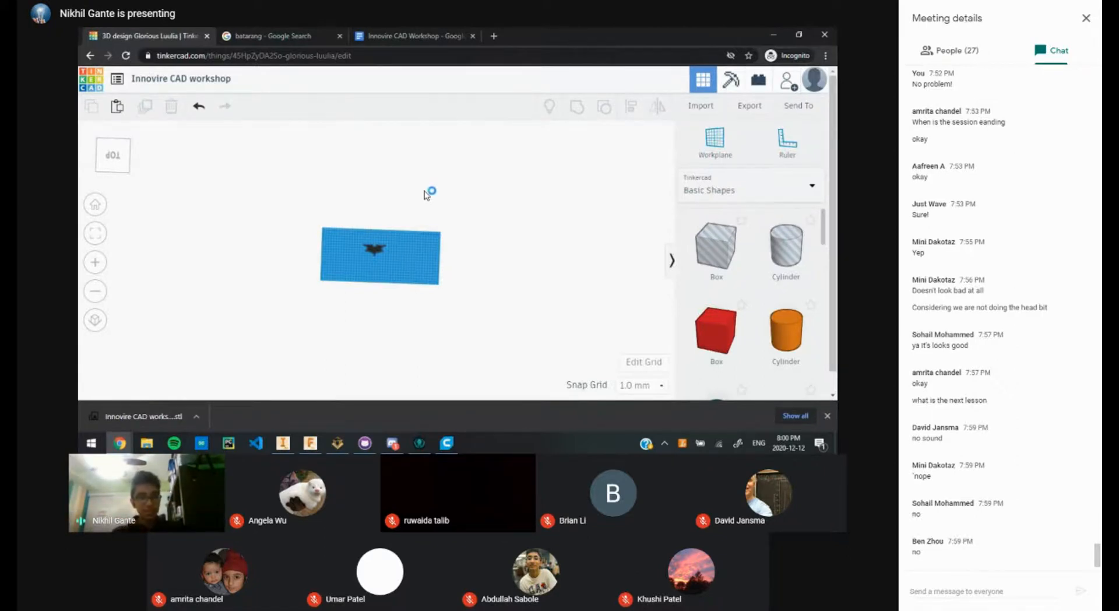
Step: Zoom in on the Tinkercad batarang, then bring Ultimaker Cura to the front
scroll(386, 262, "up", 6)
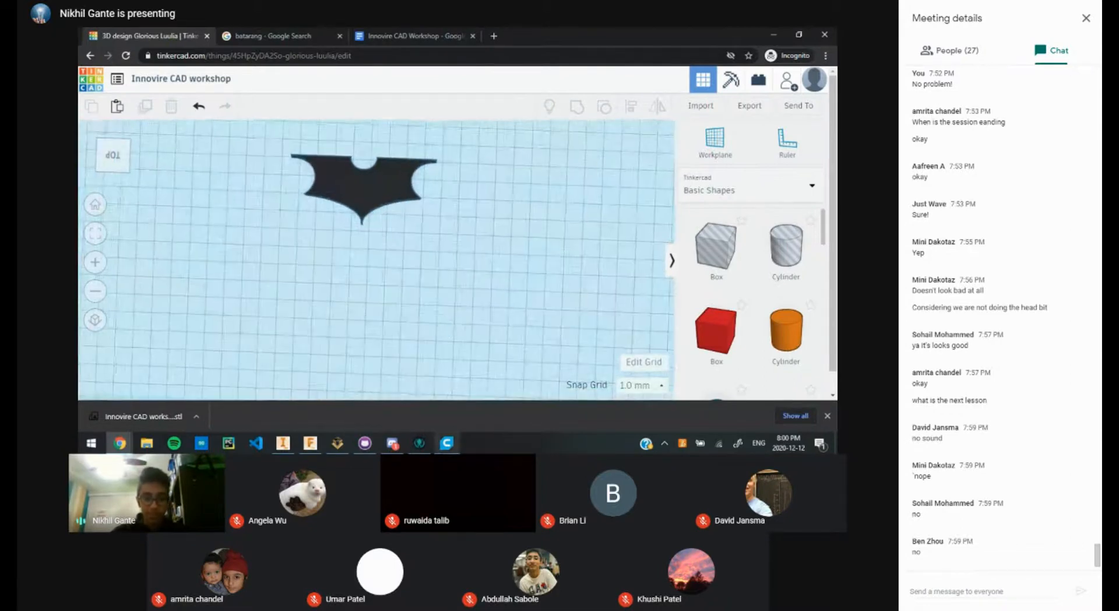
left_click(446, 444)
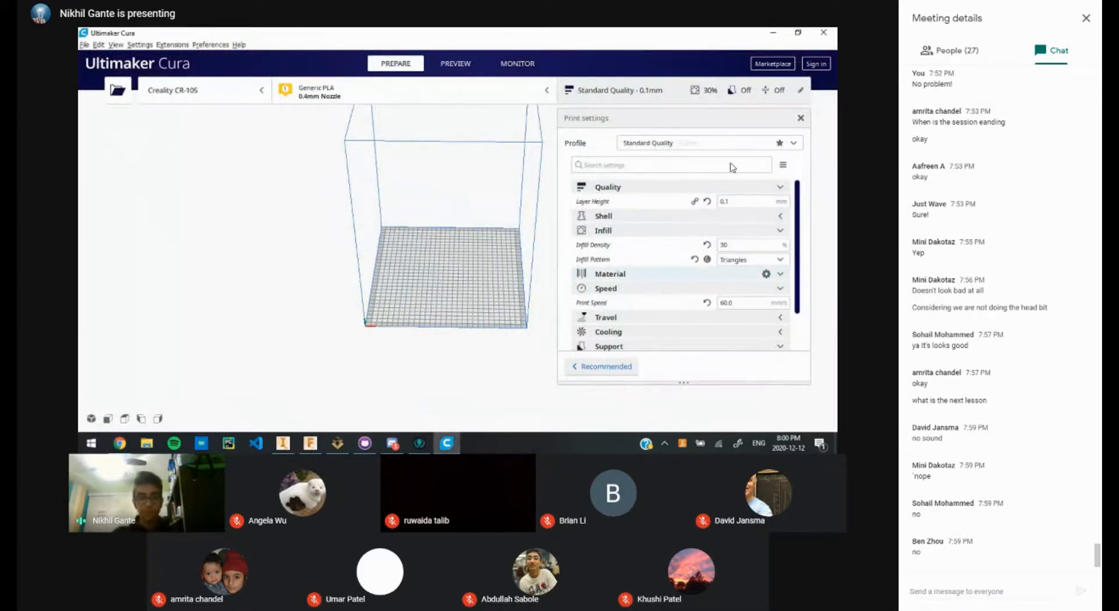
Step: Show Cura's Material settings (200 °C printing, 50 °C build plate) and bring up the Open file(s) dialog
left_click(654, 267)
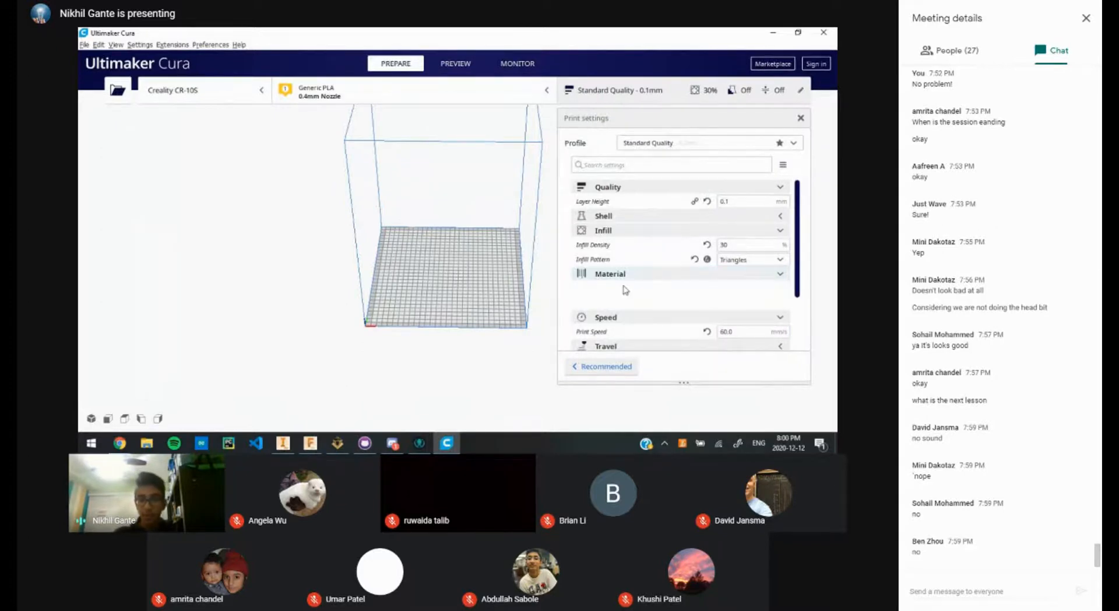
right_click_drag(443, 309, 209, 365)
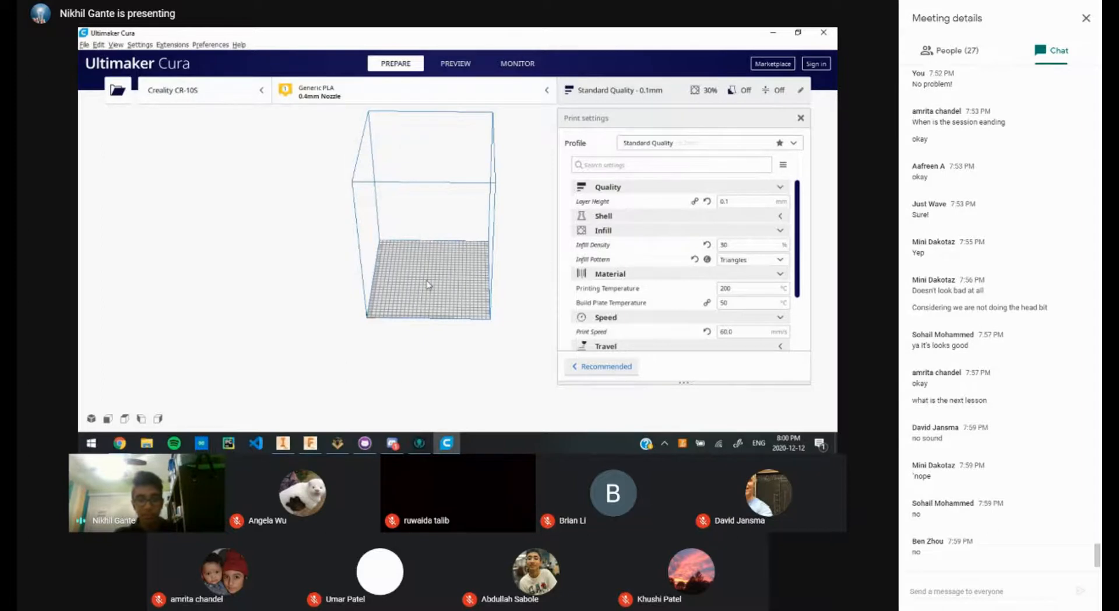
scroll(421, 298, "up", 1)
right_click_drag(402, 298, 255, 341)
scroll(411, 289, "down", 5)
scroll(415, 294, "up", 5)
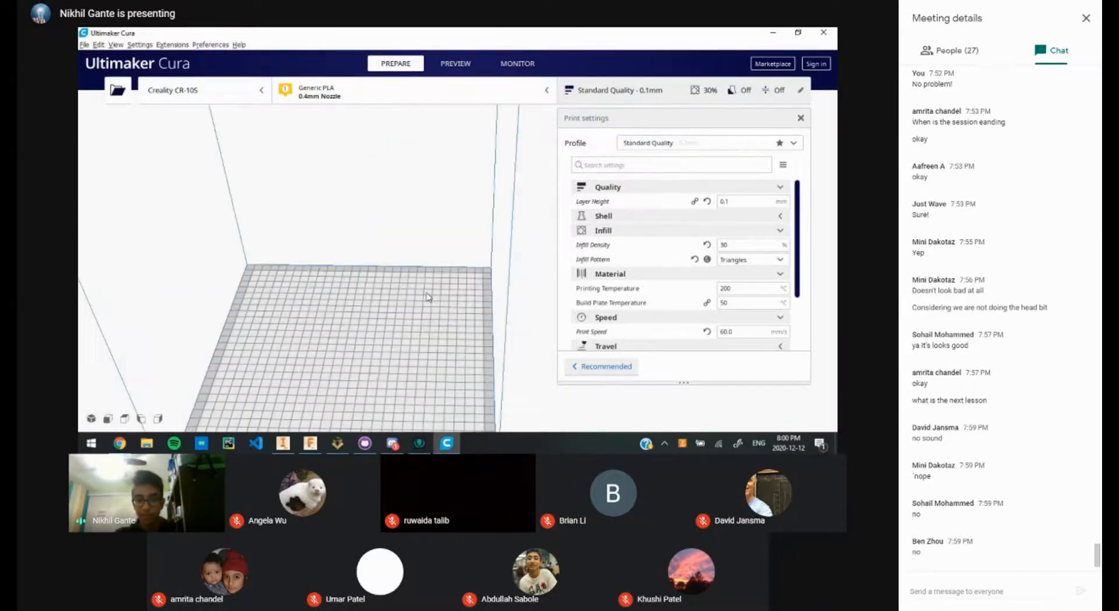
scroll(427, 298, "down", 3)
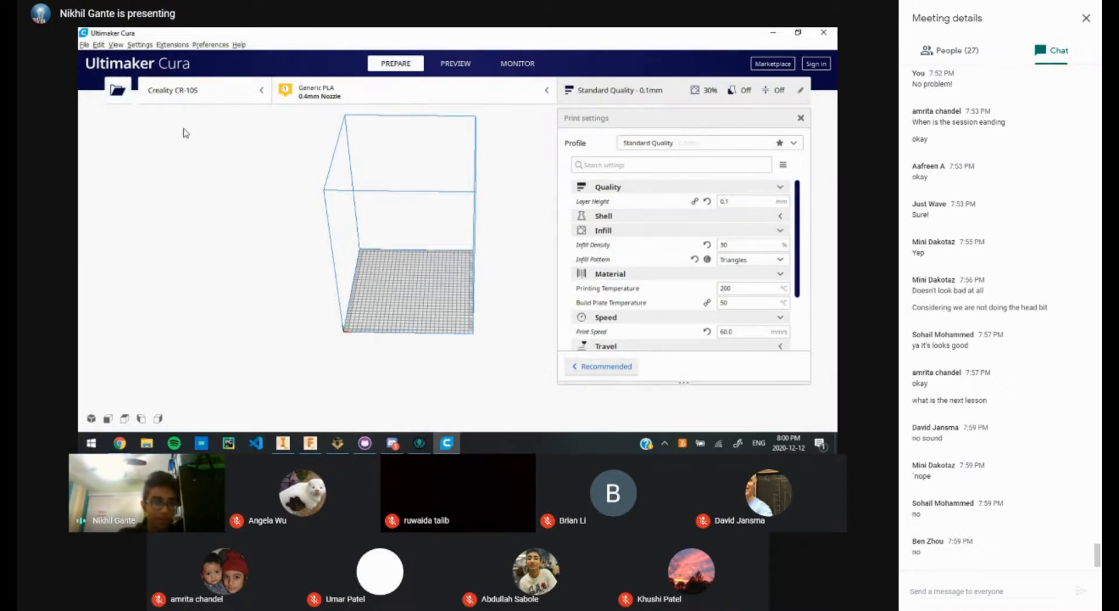
left_click(118, 94)
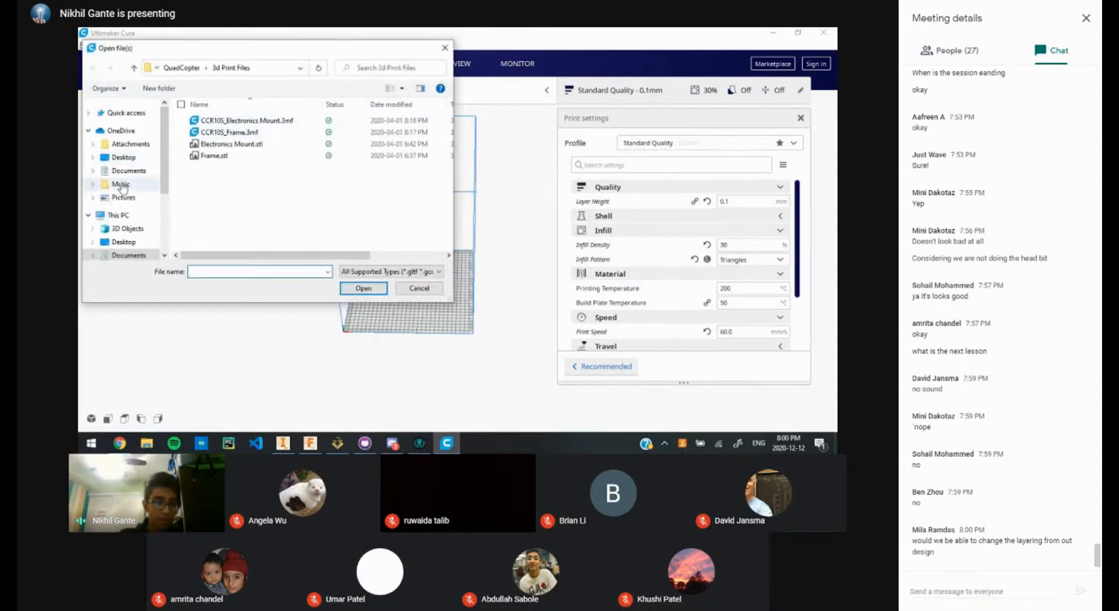
Step: Load 'Innovire CAD workshop.stl' from Downloads onto the build plate (80.0 × 36.5 × 2.0 mm)
scroll(118, 194, "down", 3)
scroll(119, 195, "up", 2)
scroll(129, 219, "down", 1)
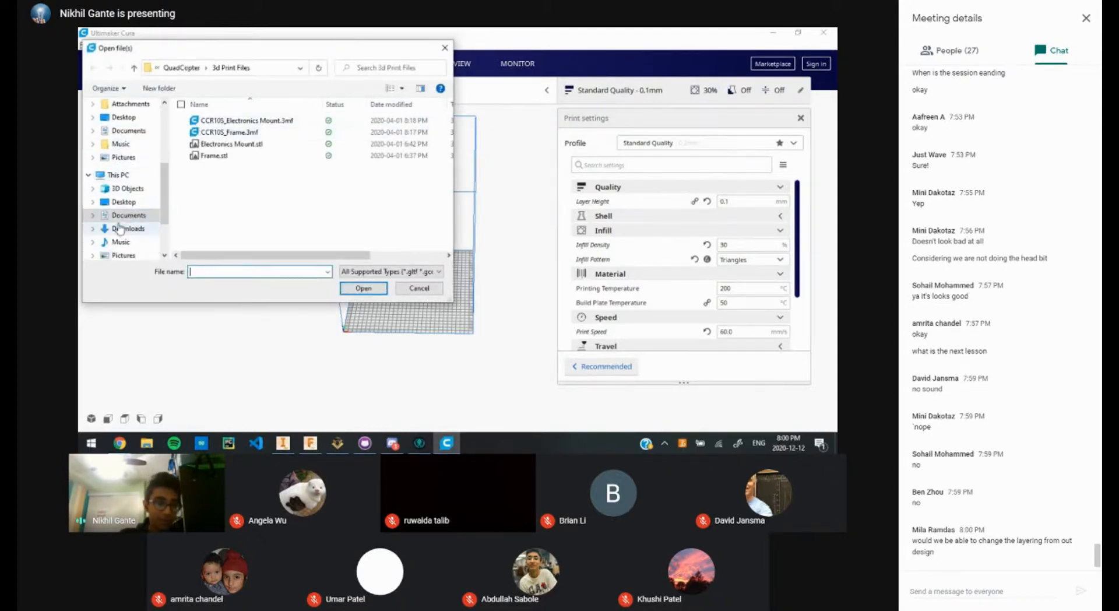
double_click(249, 120)
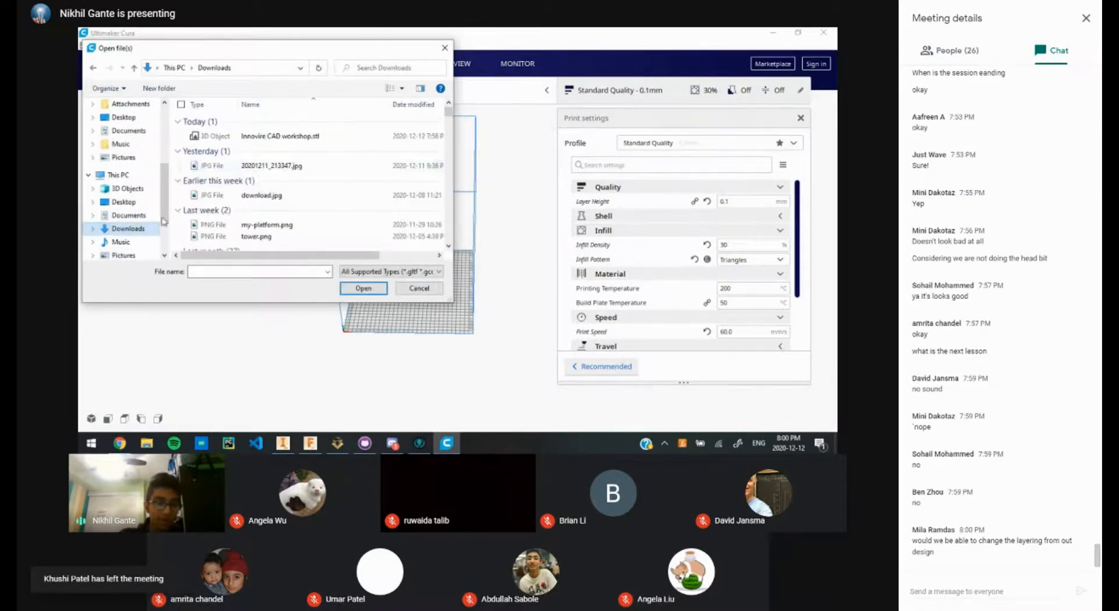
double_click(241, 135)
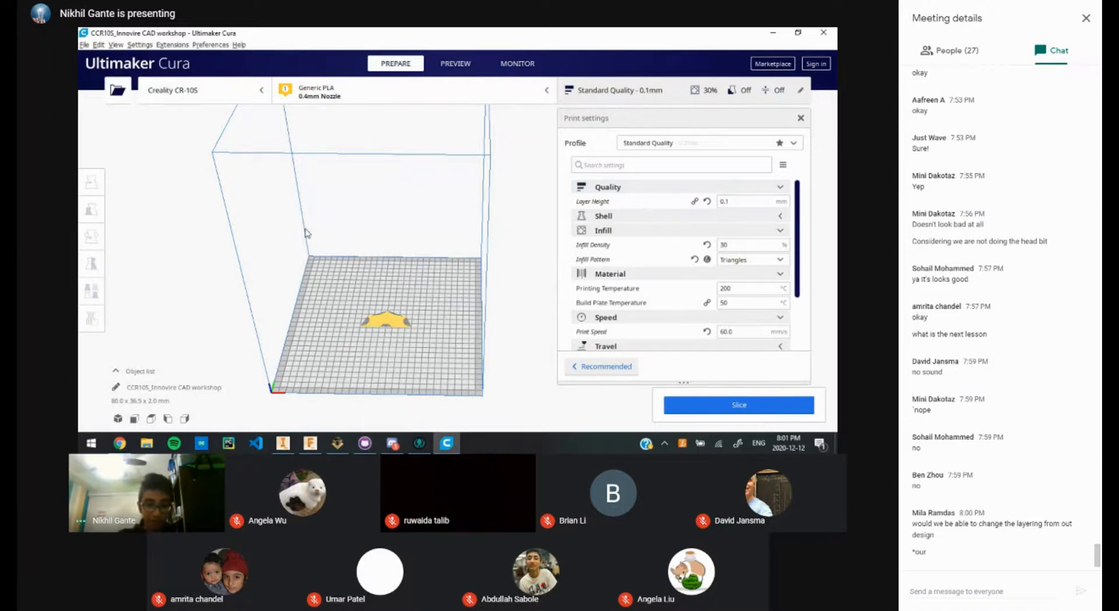
scroll(297, 232, "down", 5)
scroll(297, 231, "up", 5)
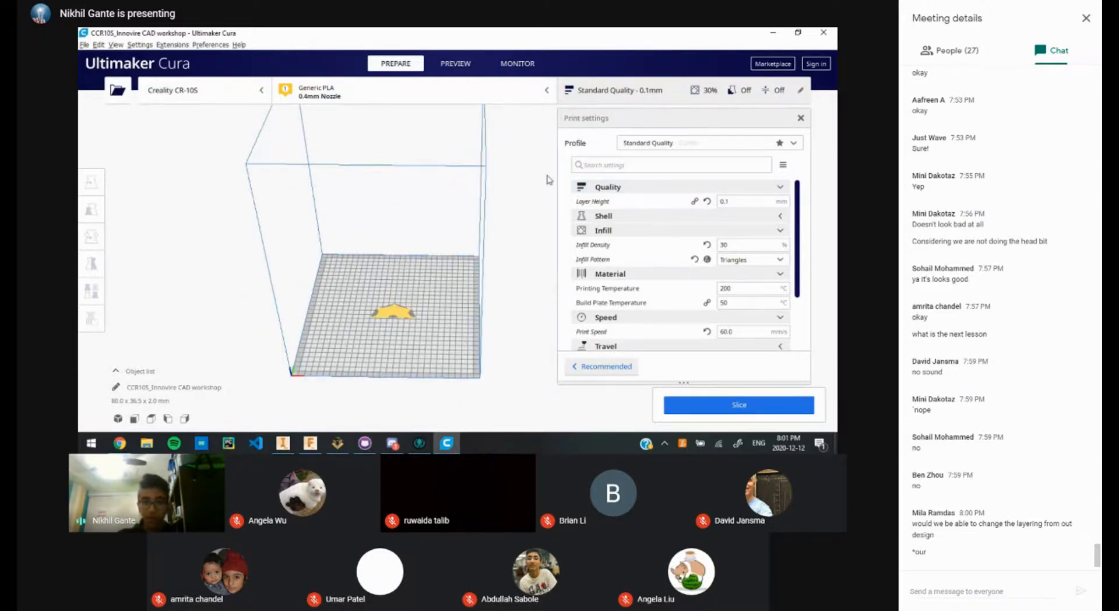
key("alt+Tab")
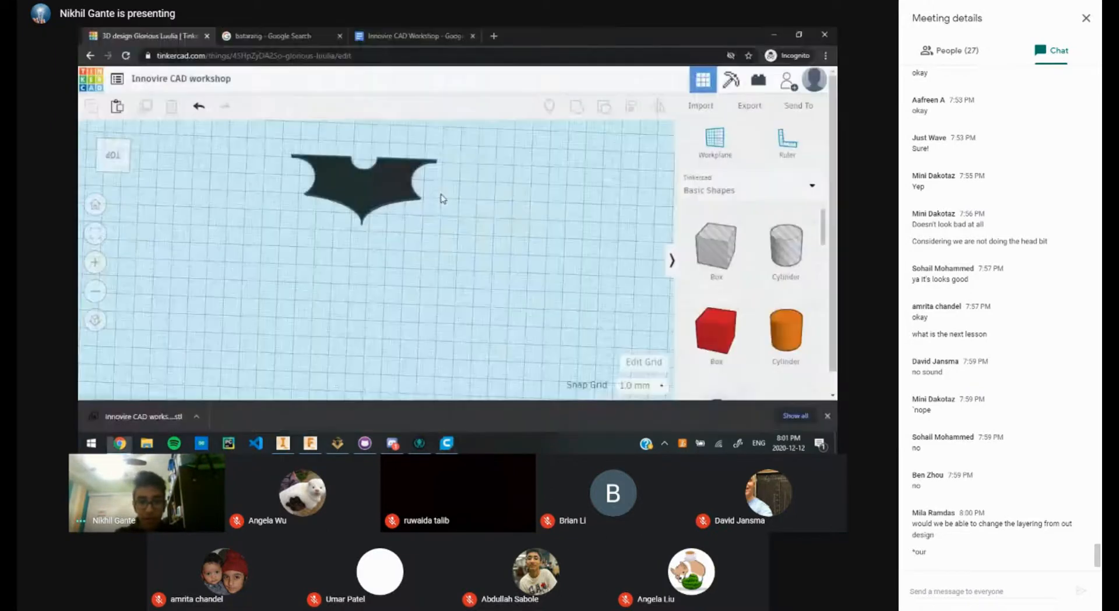
scroll(430, 233, "up", 3)
scroll(429, 234, "down", 1)
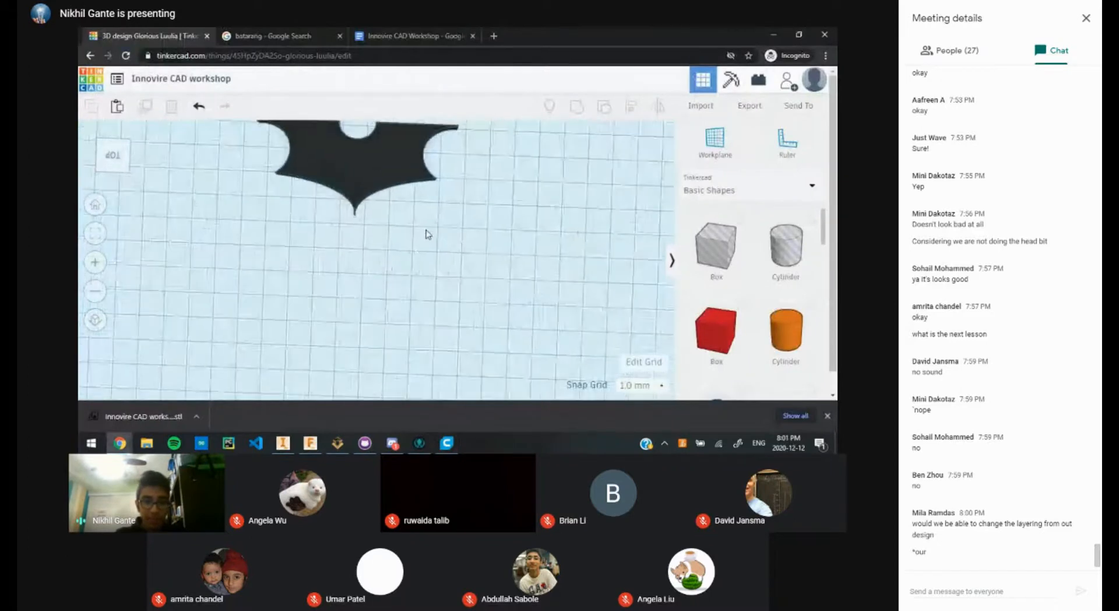
middle_click_drag(427, 235, 413, 297)
right_click_drag(412, 298, 442, 427)
left_click(446, 443)
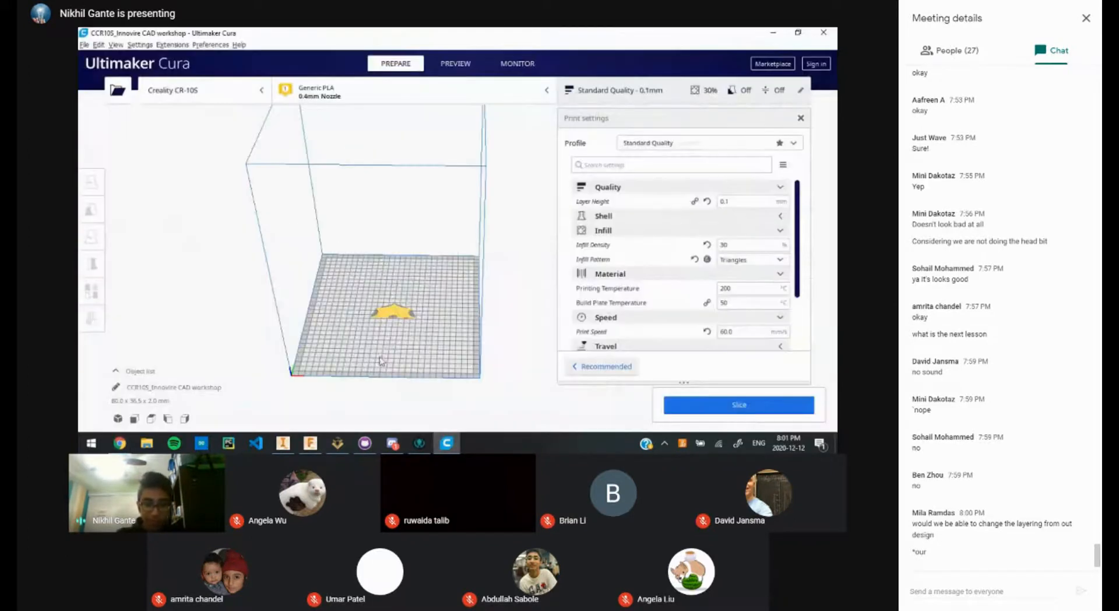
key("alt+Tab")
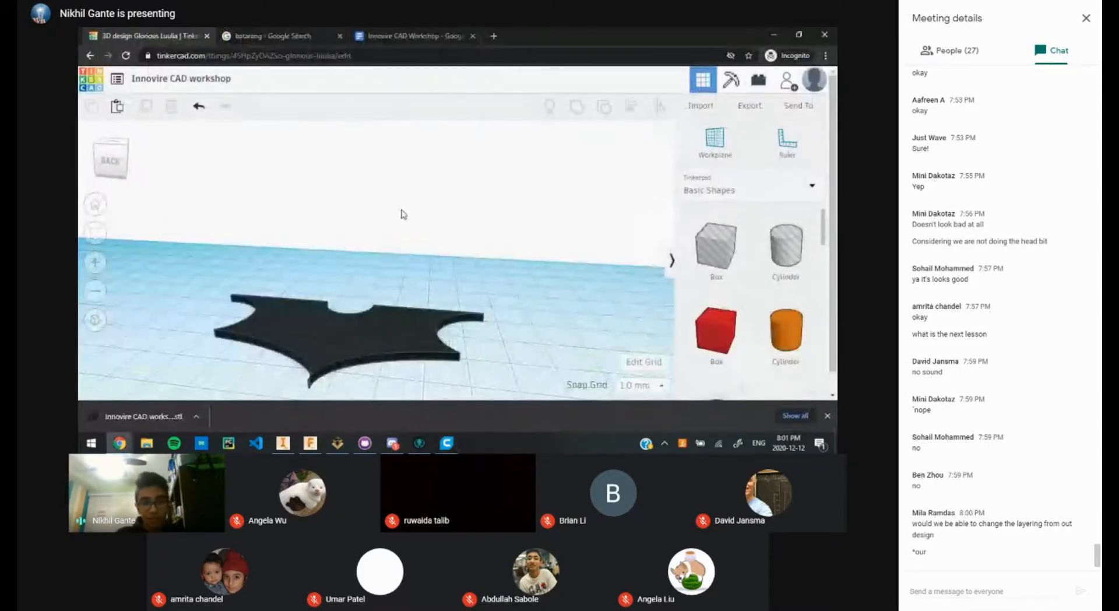
scroll(397, 303, "down", 2)
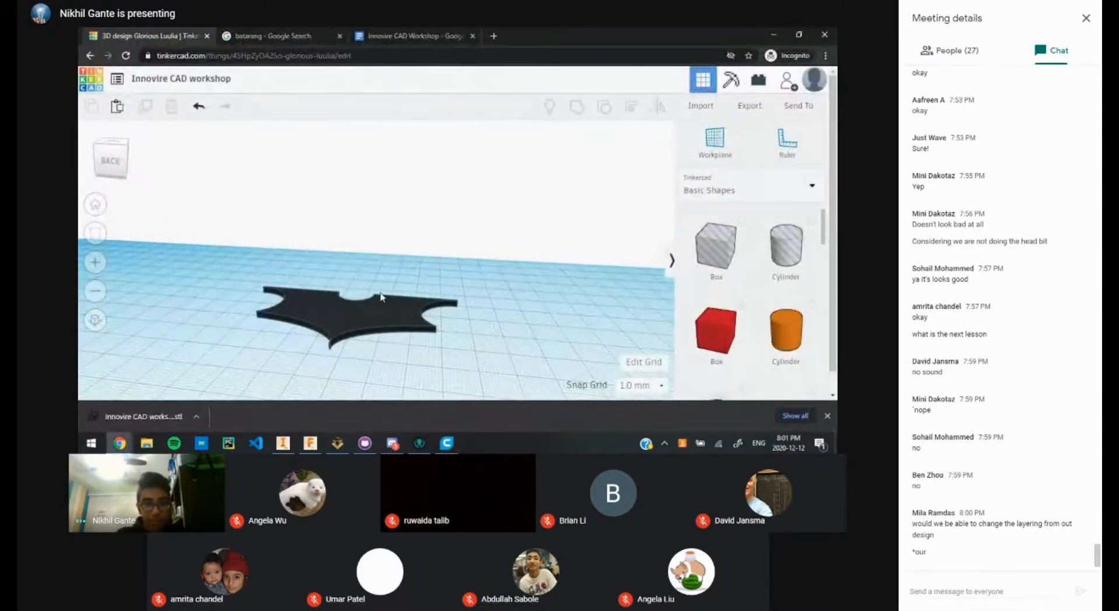
left_click(447, 443)
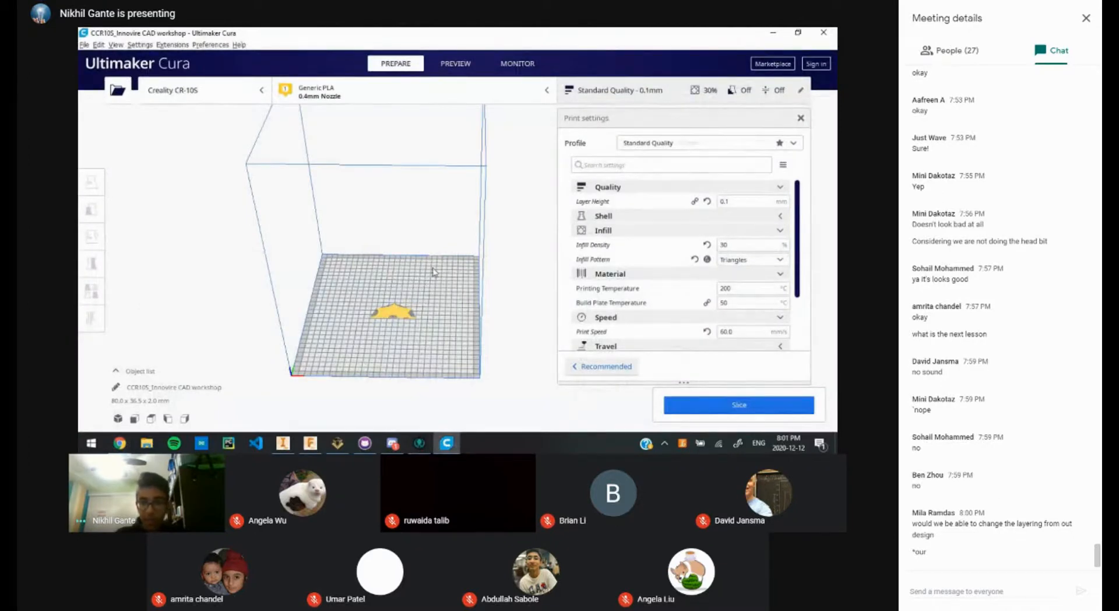
scroll(404, 333, "up", 2)
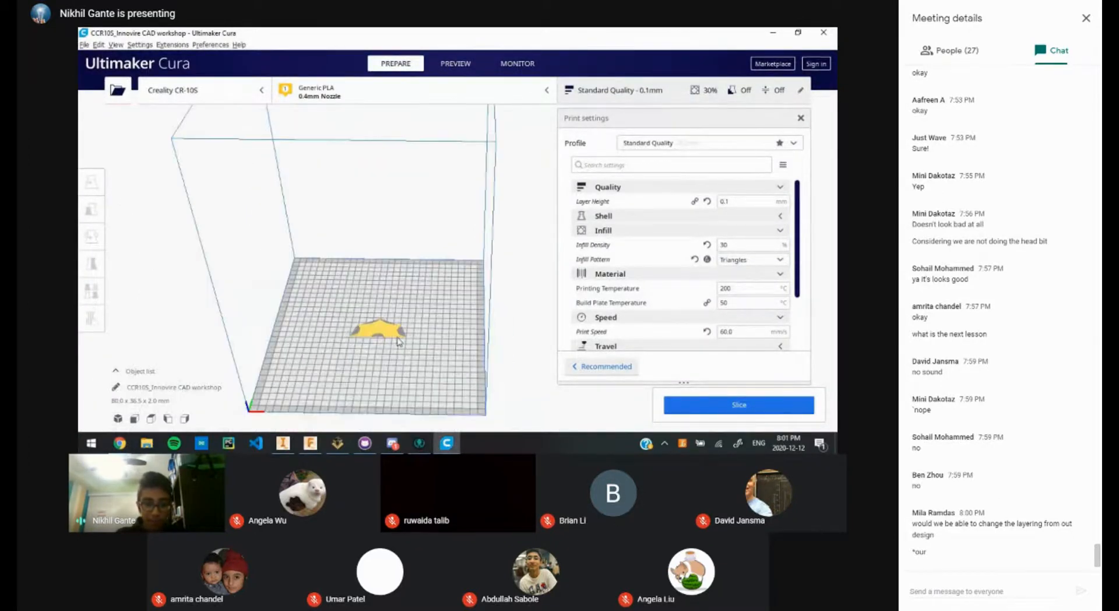
scroll(399, 346, "up", 1)
key("alt+Tab")
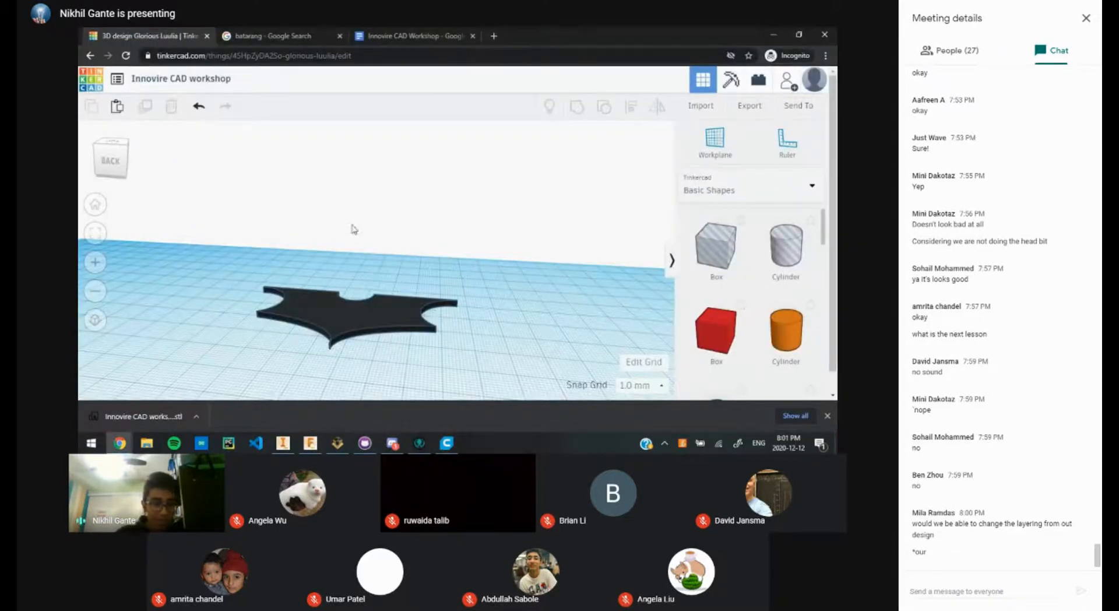
key("alt+Tab")
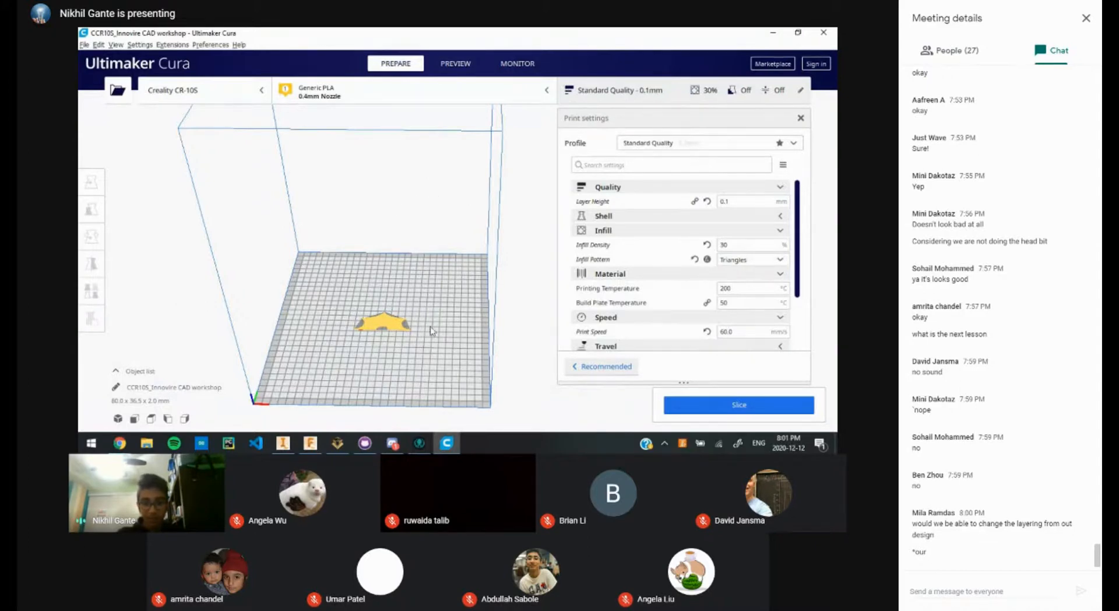
scroll(622, 254, "down", 3)
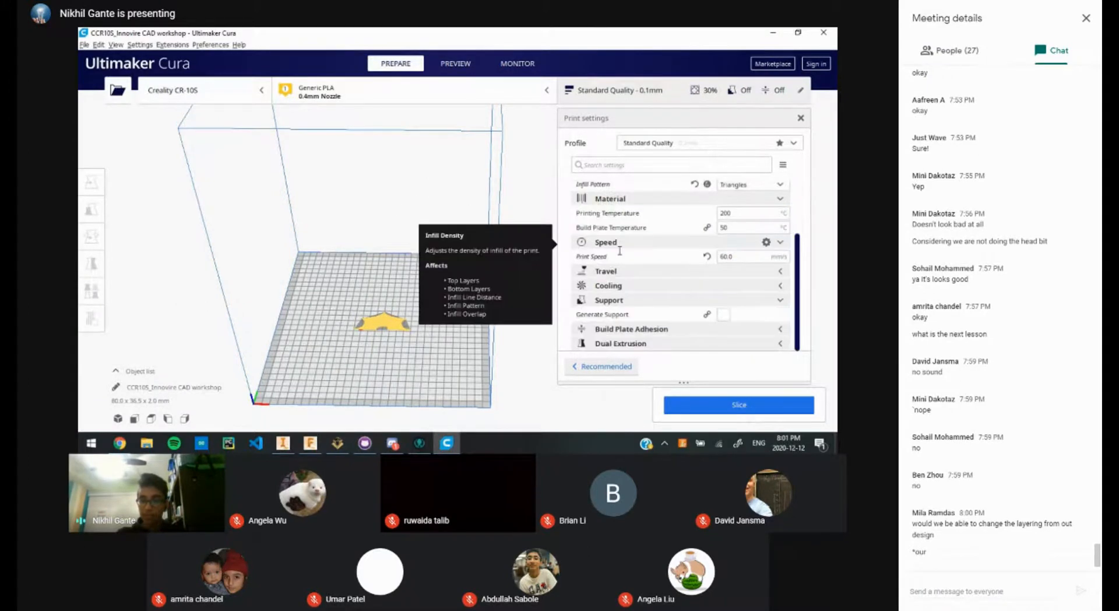
scroll(450, 331, "up", 6)
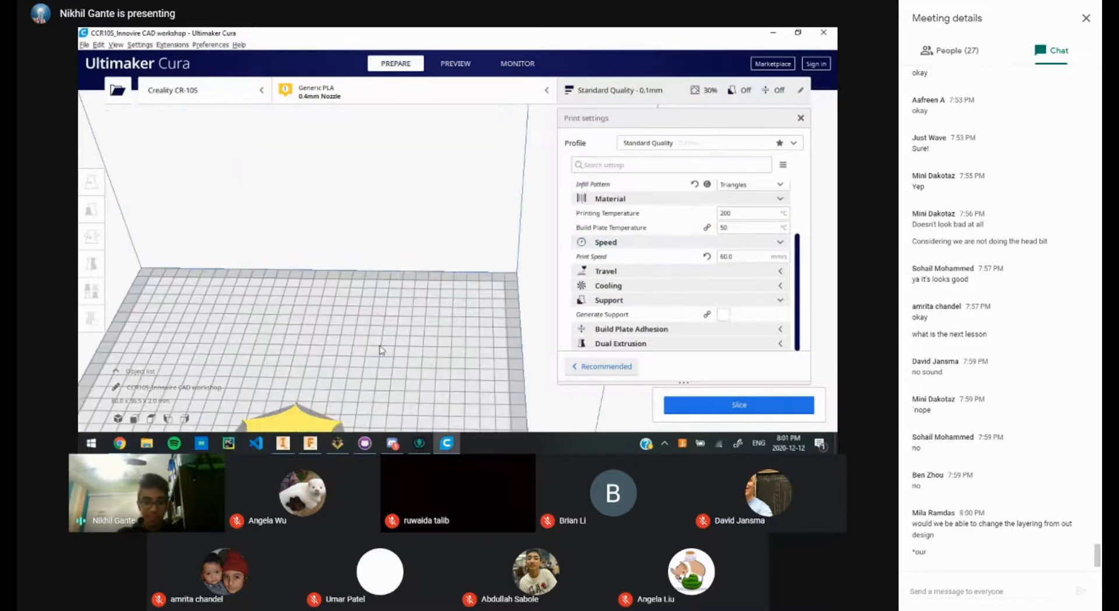
scroll(450, 331, "down", 6)
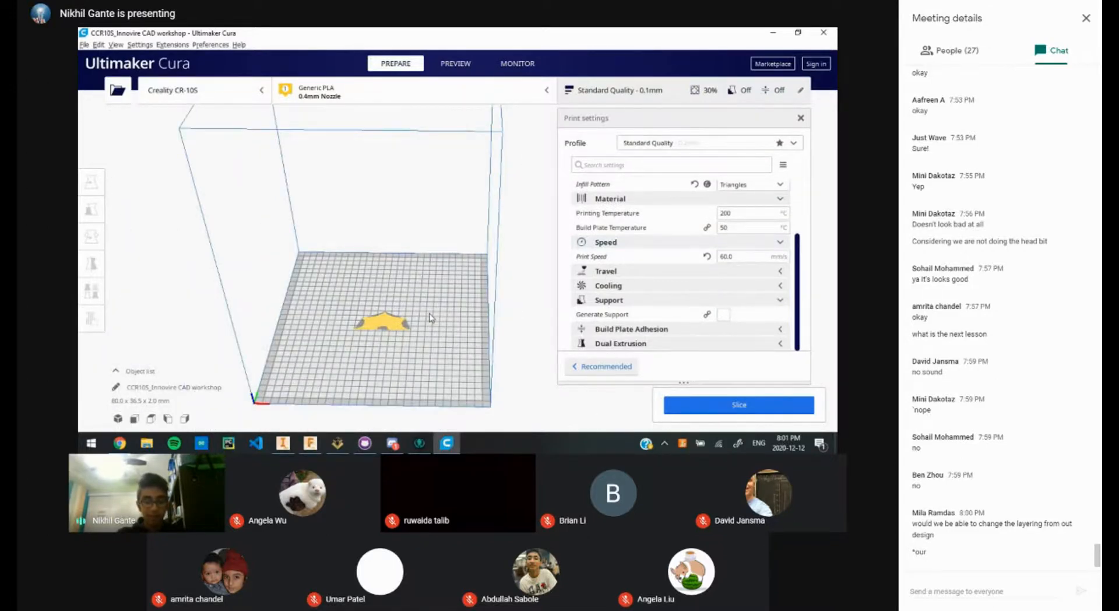
key("alt+Tab")
left_click(325, 327)
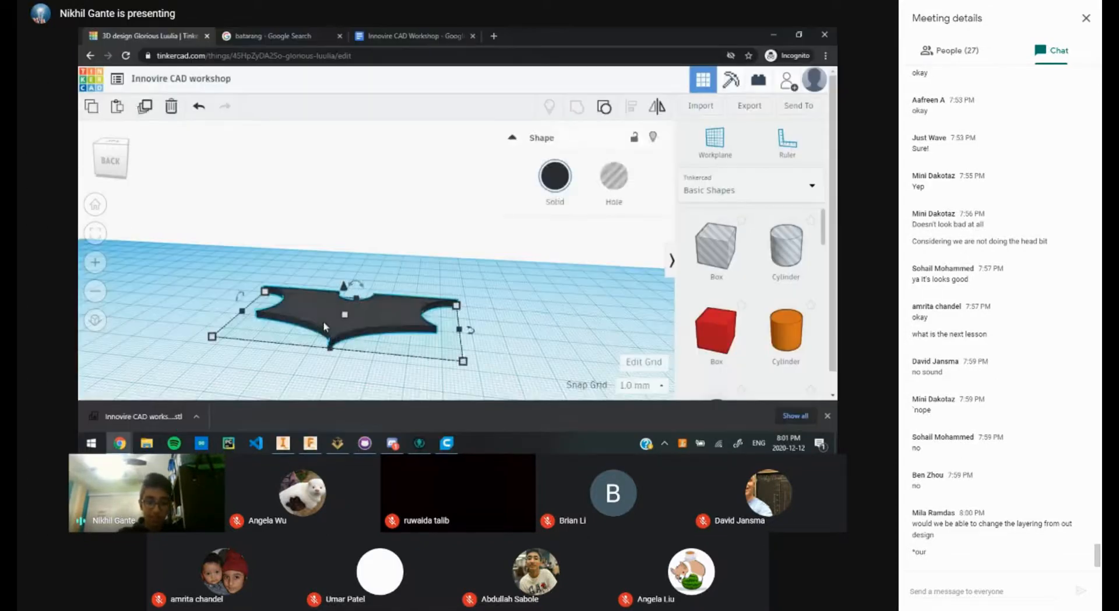
key("alt+Tab")
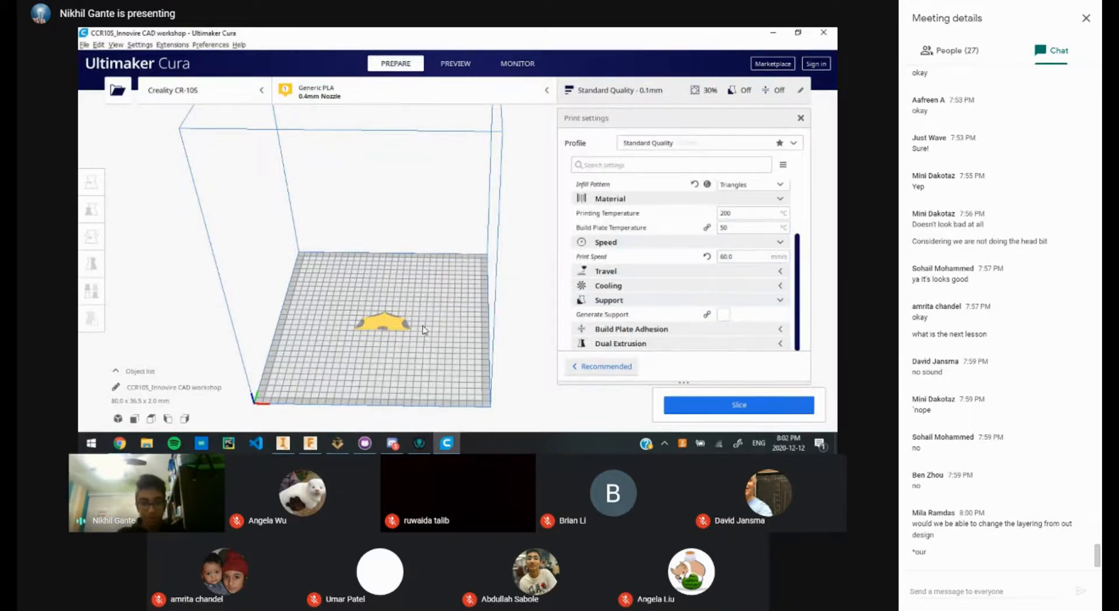
right_click_drag(489, 275, 284, 357)
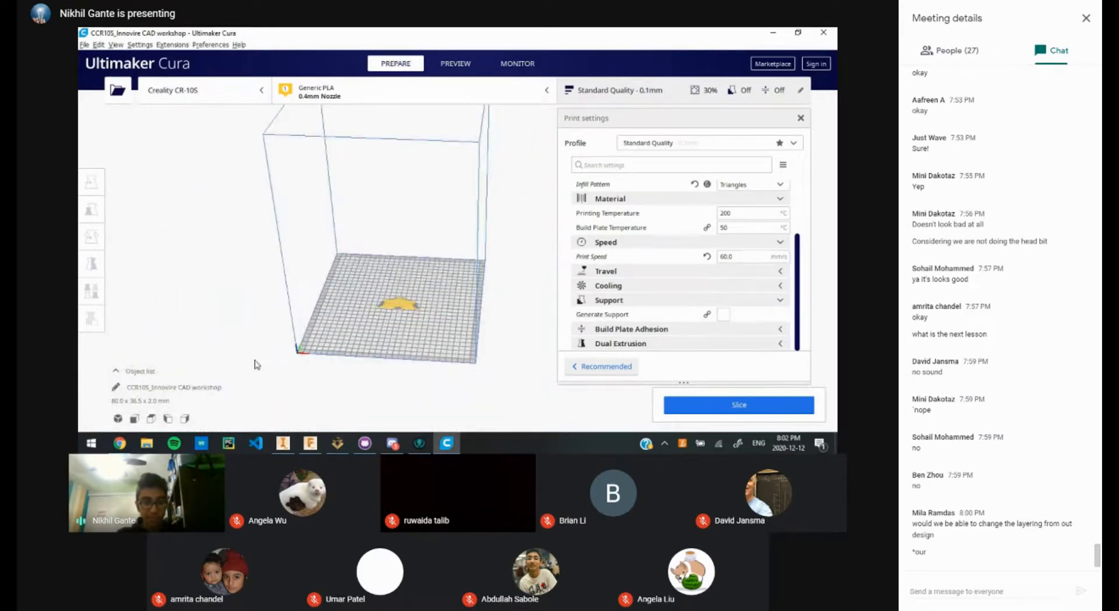
key("alt+Tab")
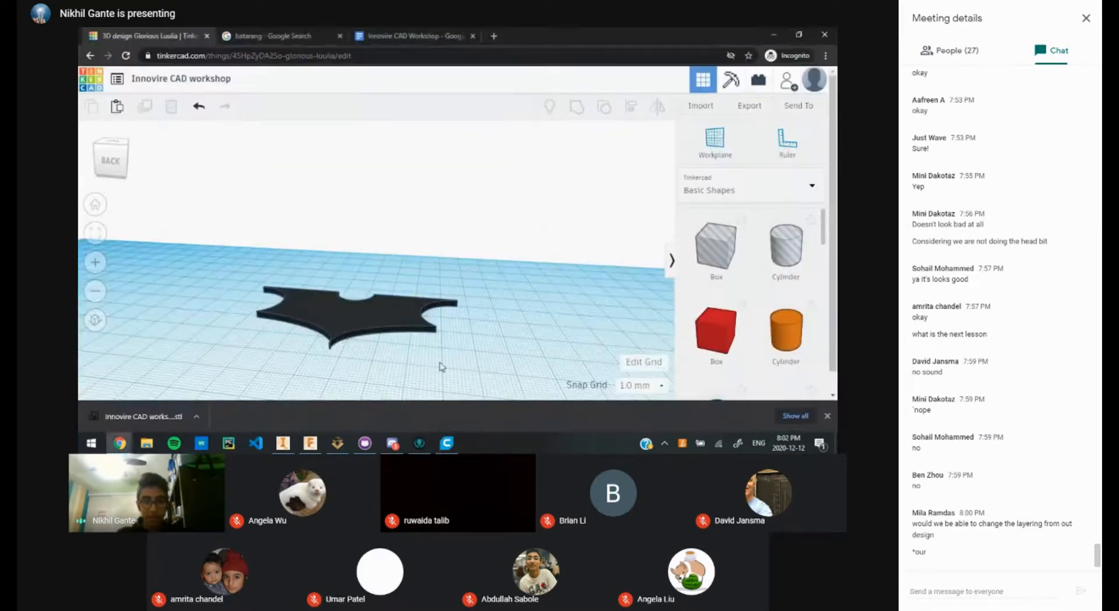
left_click(446, 443)
right_click_drag(419, 317, 445, 265)
scroll(344, 321, "up", 3)
scroll(341, 325, "up", 1)
middle_click_drag(341, 326, 495, 250)
scroll(382, 317, "up", 3)
scroll(381, 317, "up", 3)
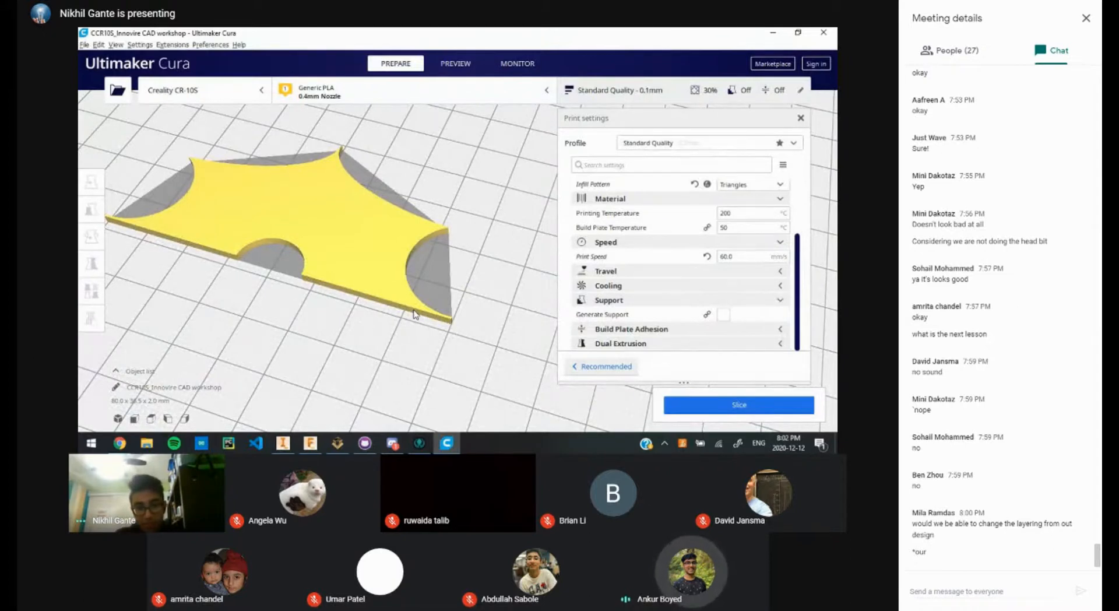
Step: Switch to the Preview stage and dismiss the 'No layers to show' notice
left_click(450, 65)
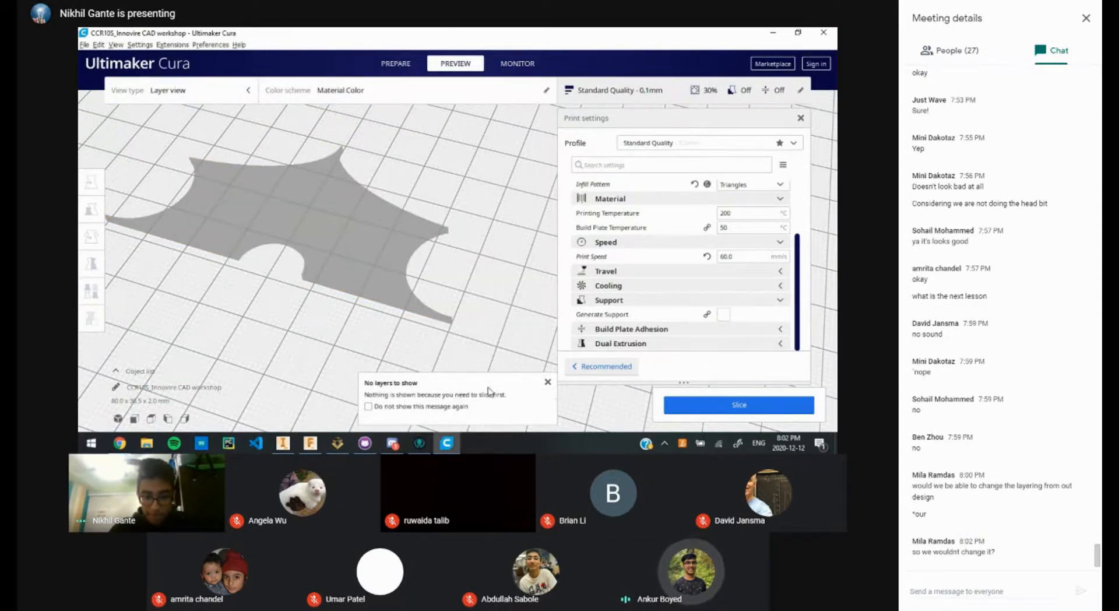
left_click(548, 381)
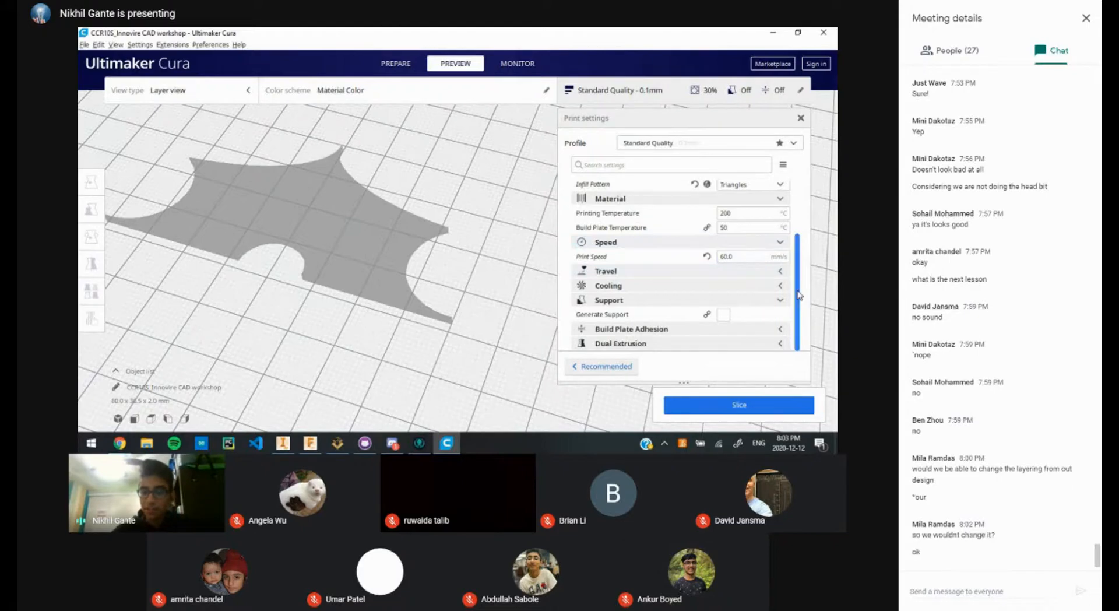
scroll(793, 275, "up", 3)
scroll(798, 280, "down", 3)
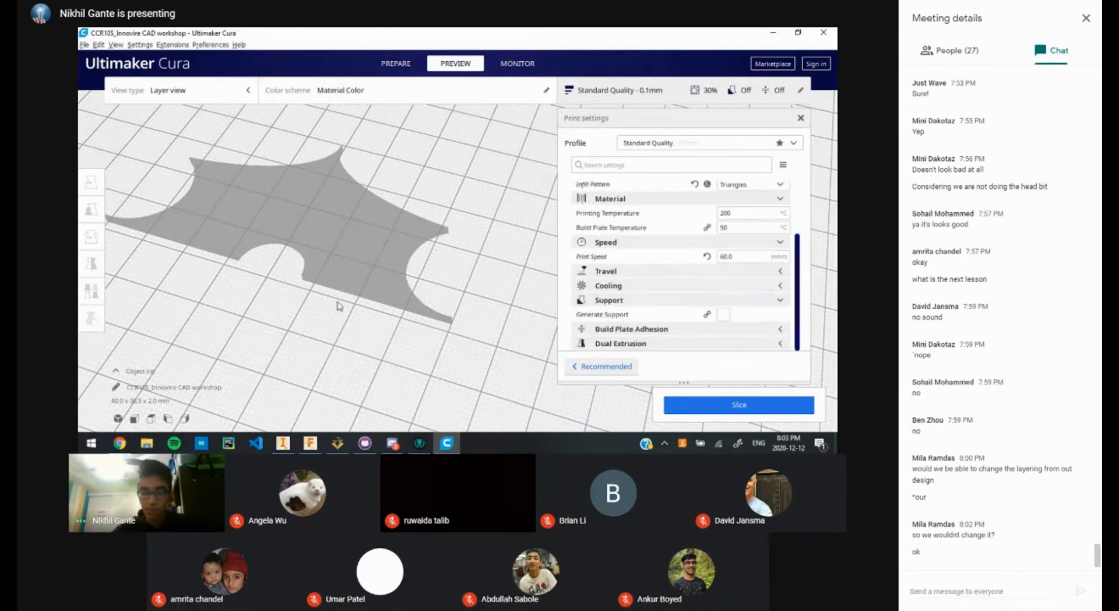
scroll(408, 277, "down", 3)
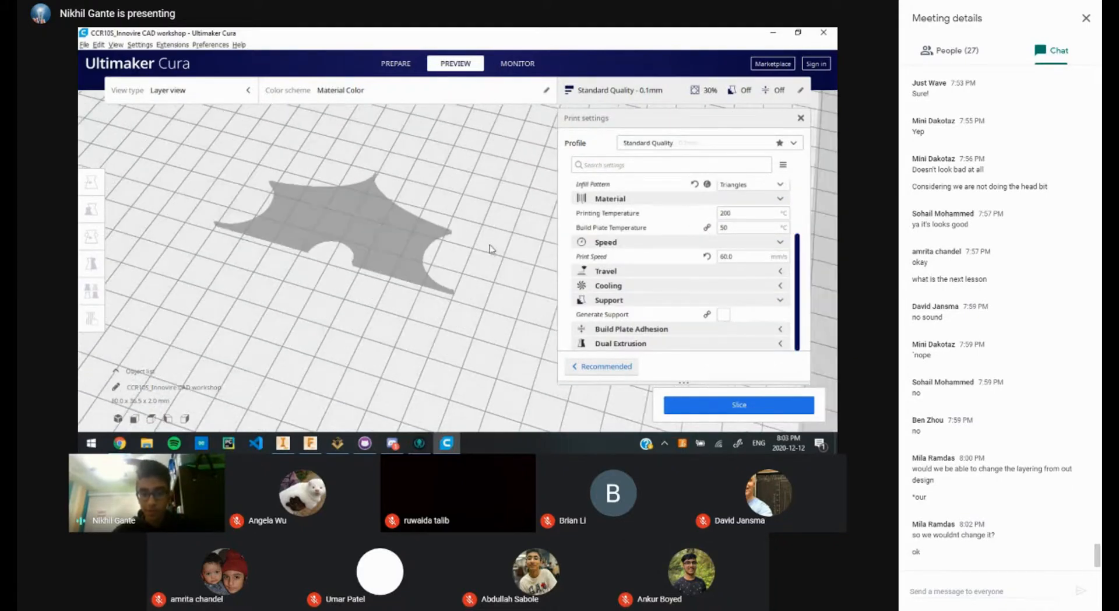
scroll(489, 255, "down", 5)
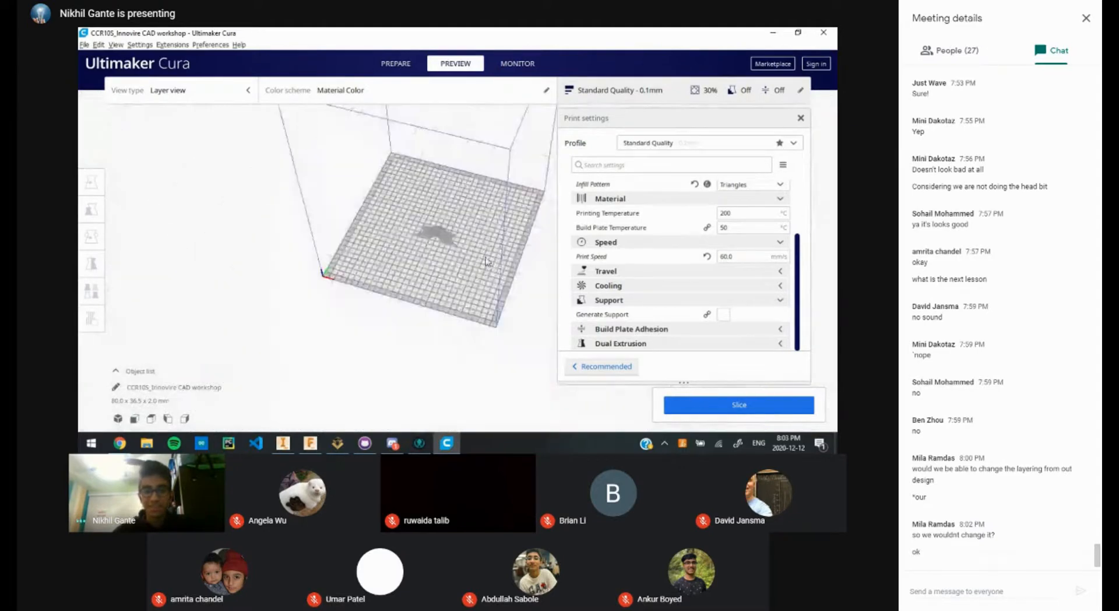
scroll(415, 196, "up", 2)
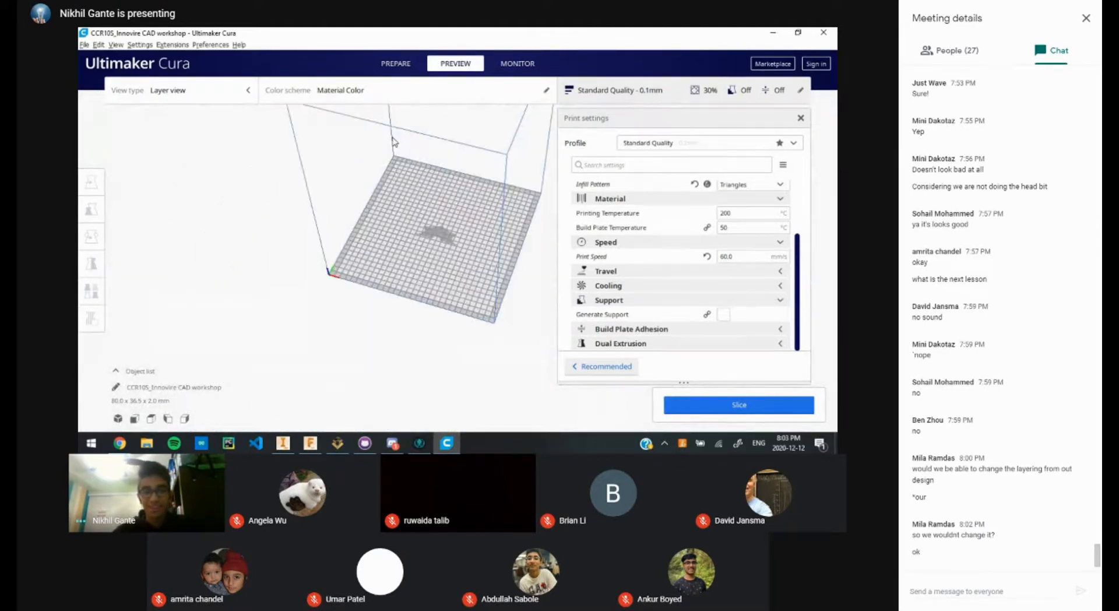
scroll(405, 172, "down", 4)
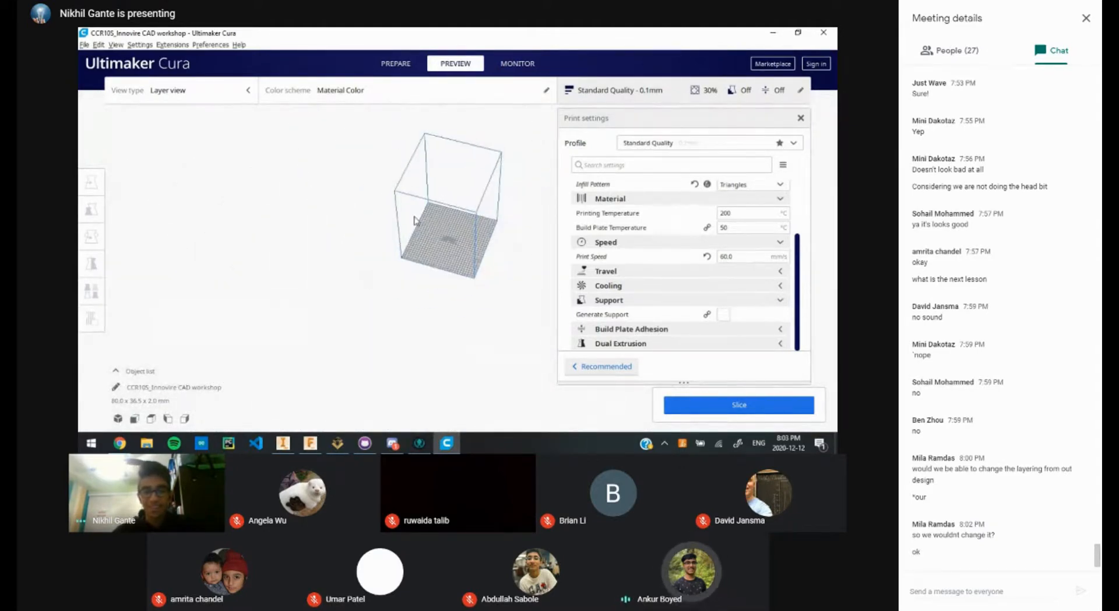
scroll(450, 238, "up", 5)
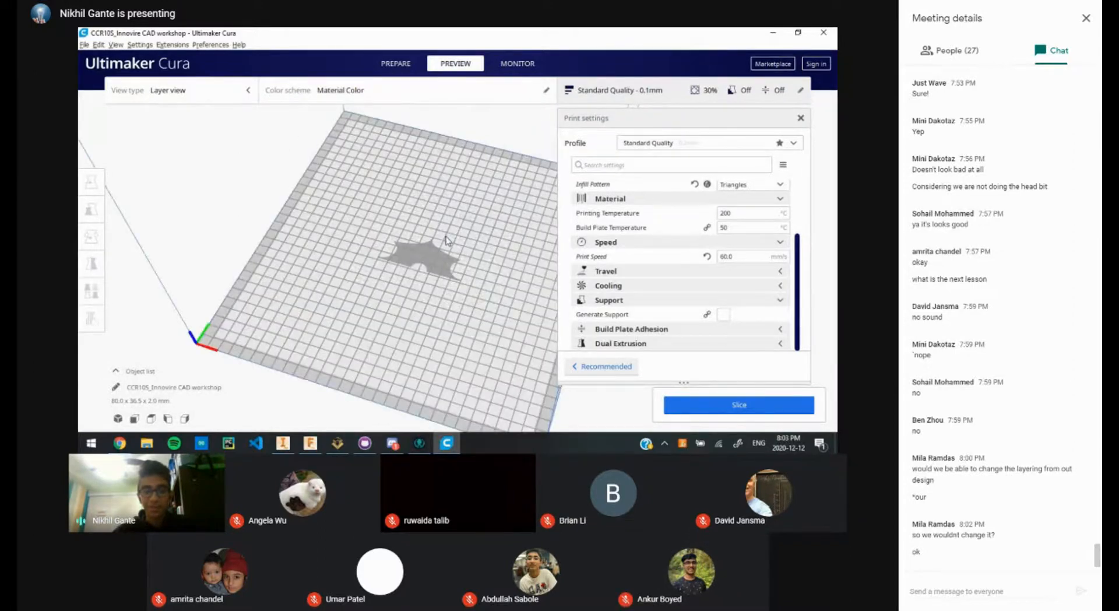
scroll(446, 240, "up", 3)
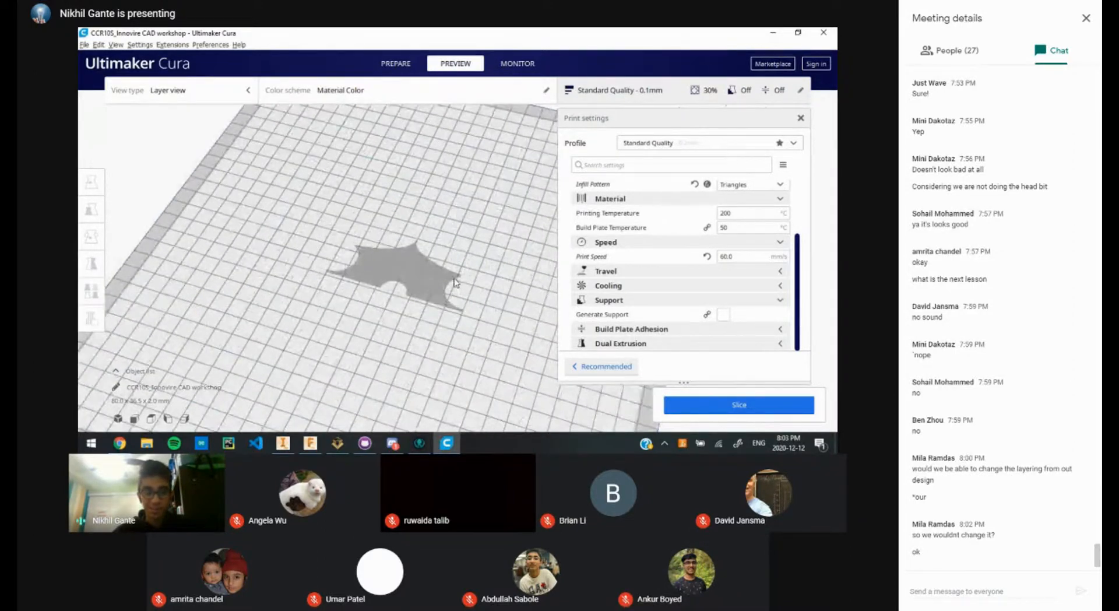
Step: Orbit the preview to a low side angle and zoom in on the batarang
right_click_drag(456, 283, 454, 226)
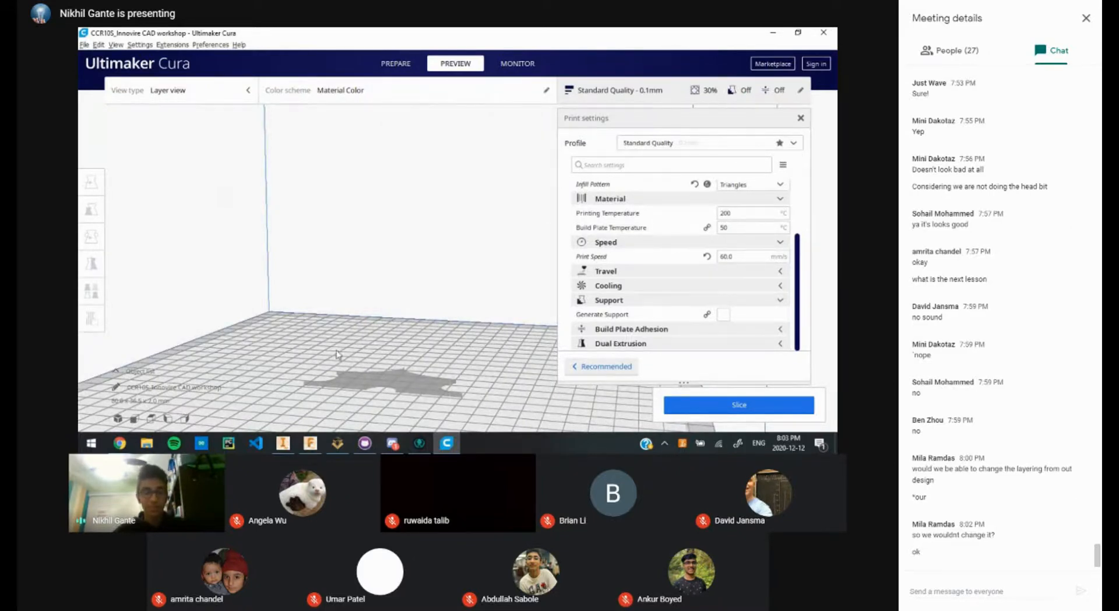
scroll(338, 354, "down", 7)
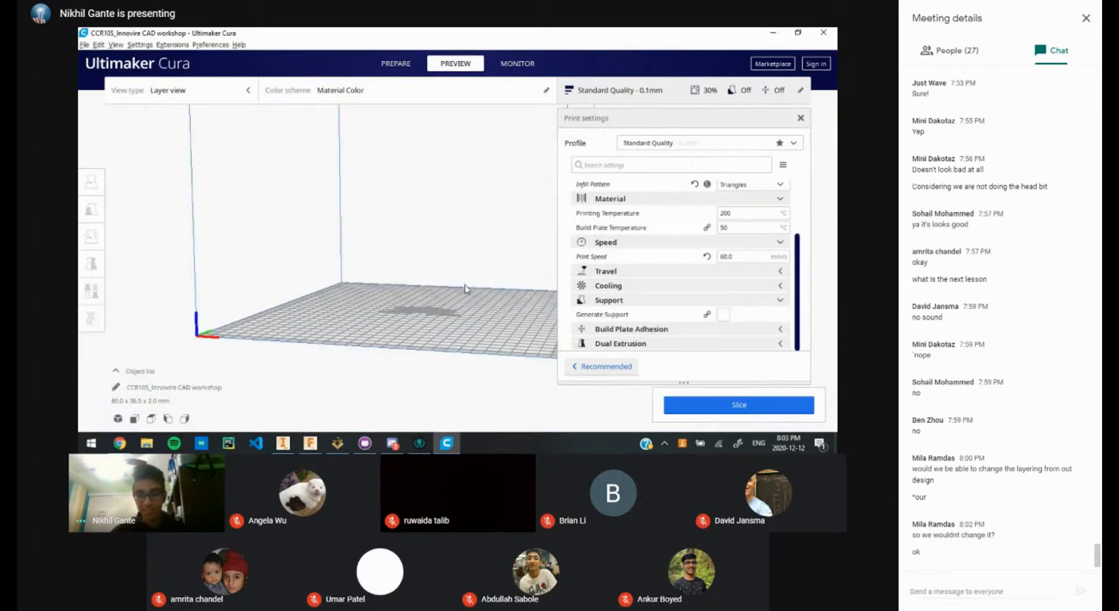
scroll(482, 277, "up", 5)
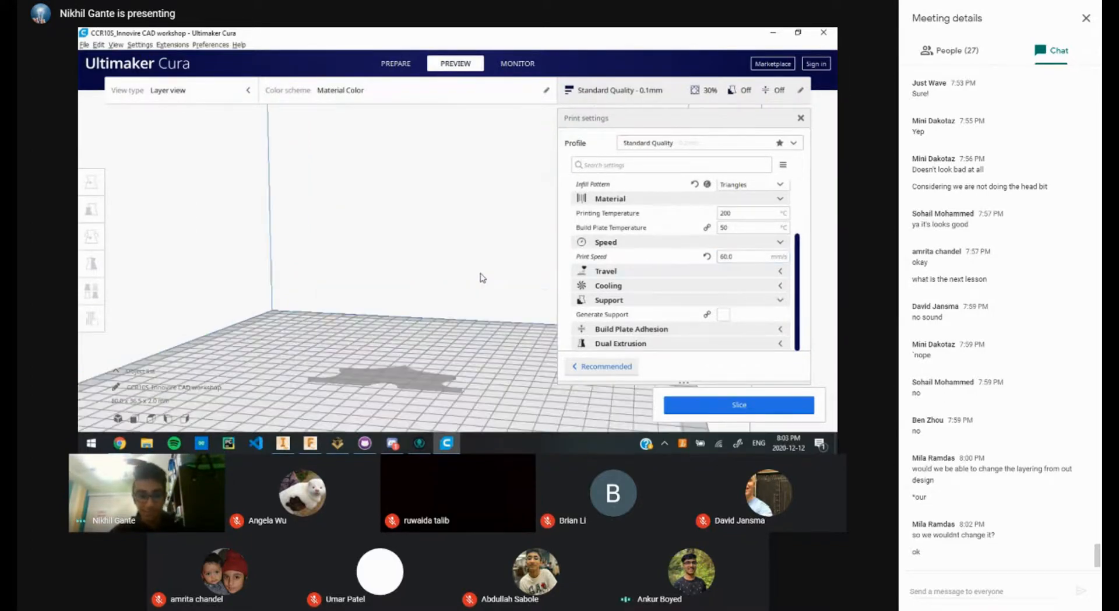
scroll(482, 277, "up", 5)
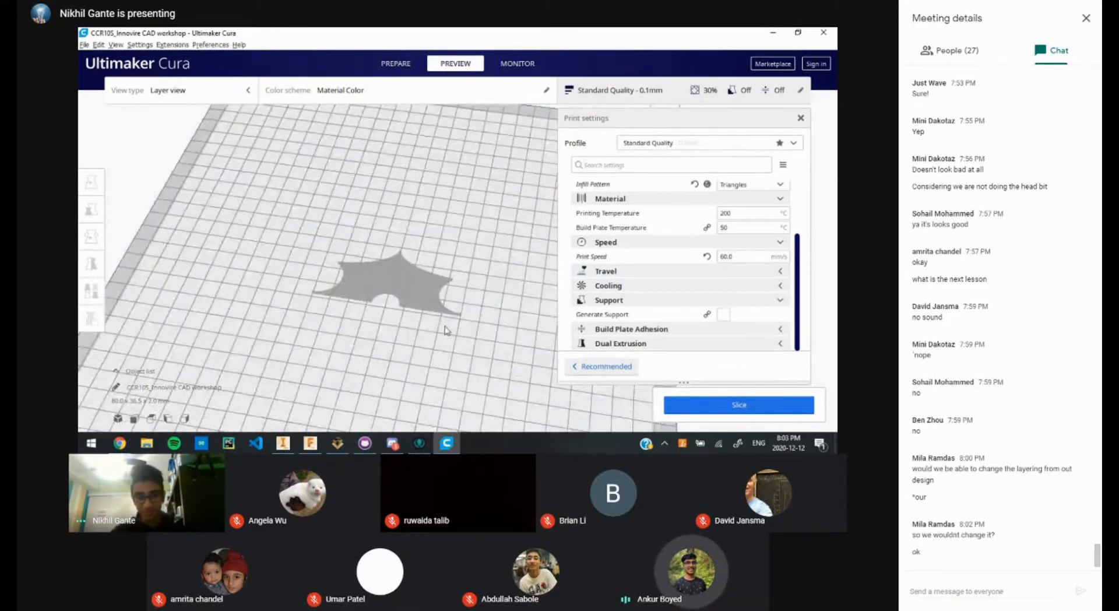
scroll(446, 331, "up", 2)
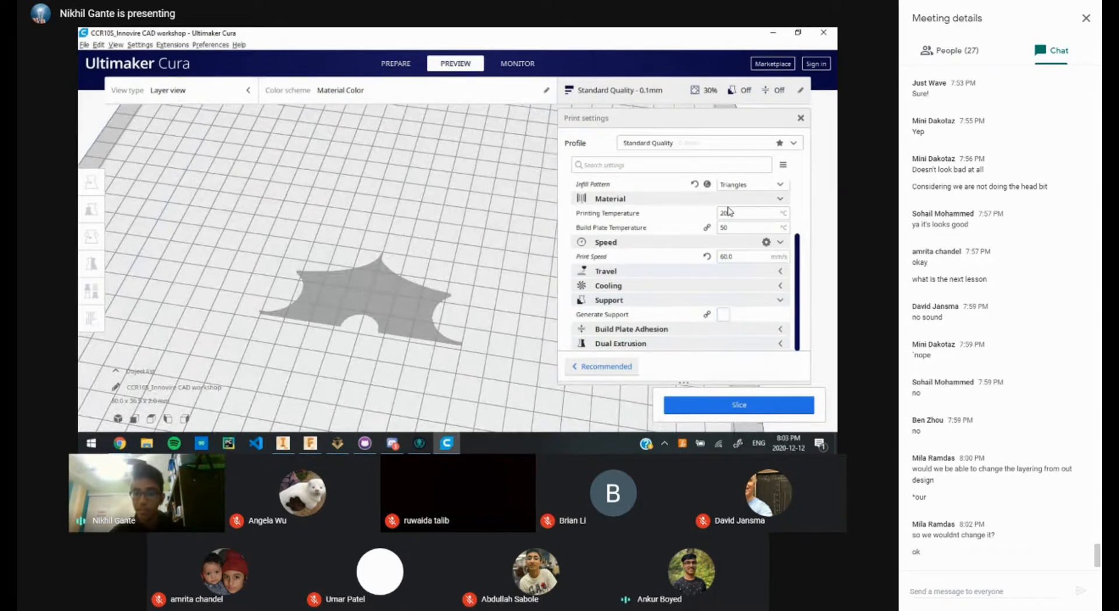
Step: Slice the batarang model and play its layer-by-layer print simulation in the Preview view
left_click(736, 257)
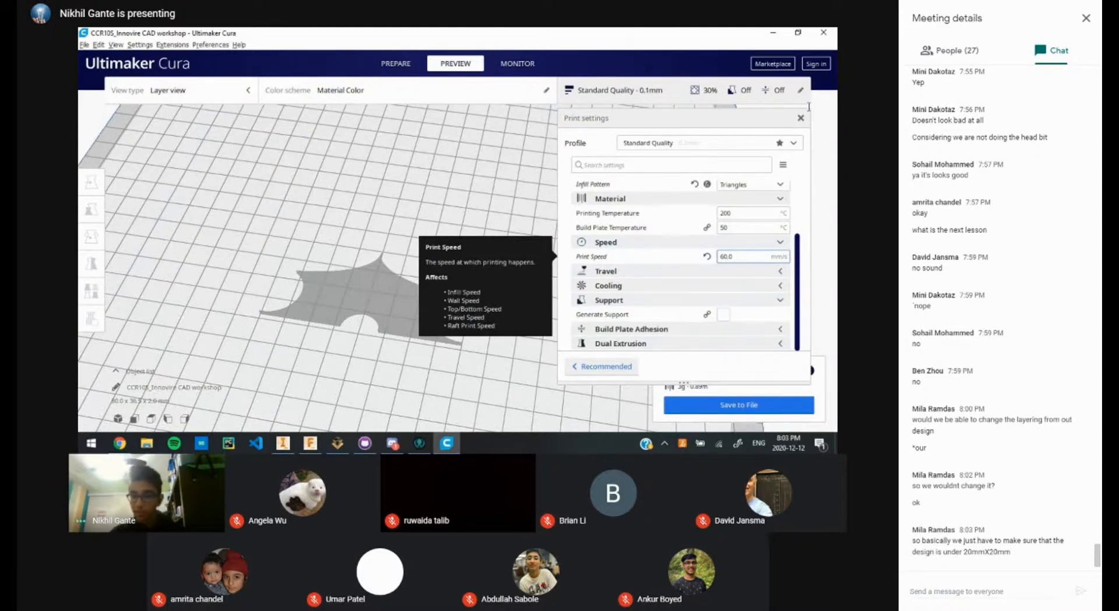
left_click(824, 230)
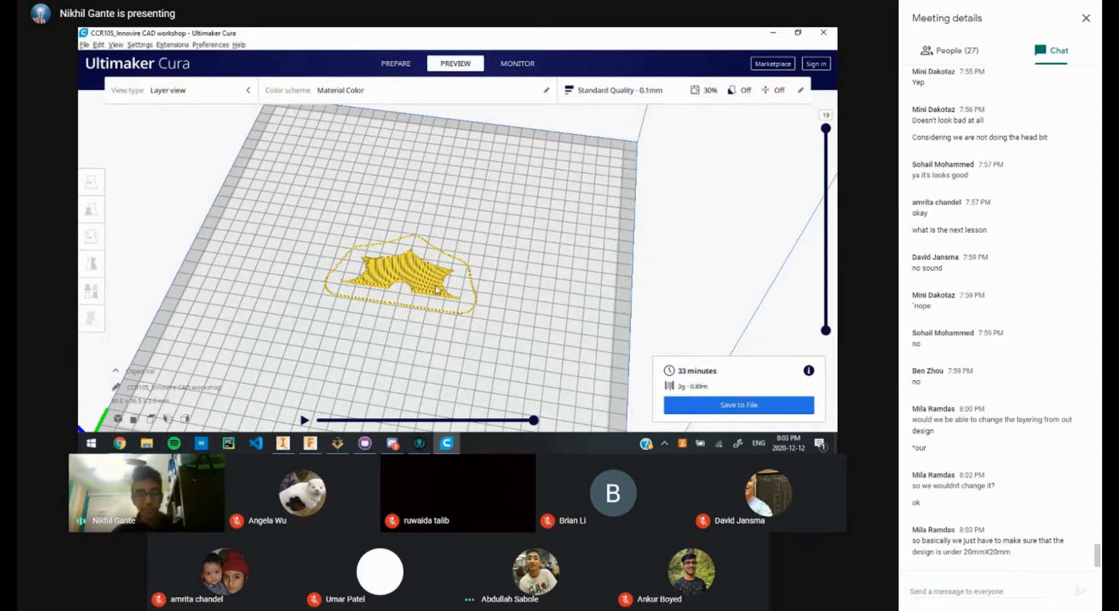
right_click_drag(434, 293, 276, 310)
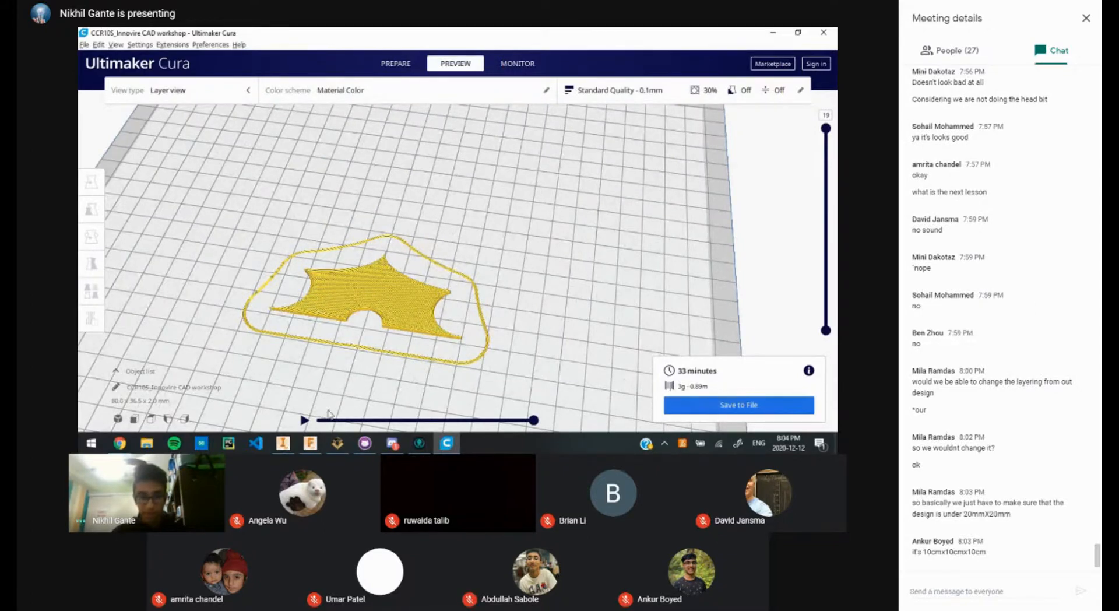
left_click(303, 420)
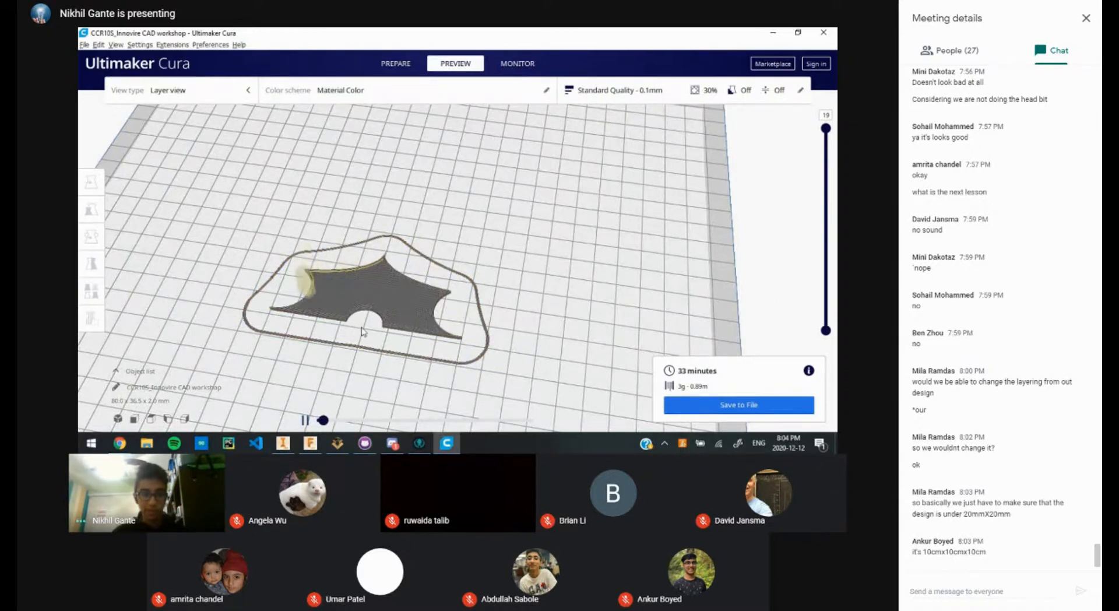
right_click_drag(363, 325, 383, 313)
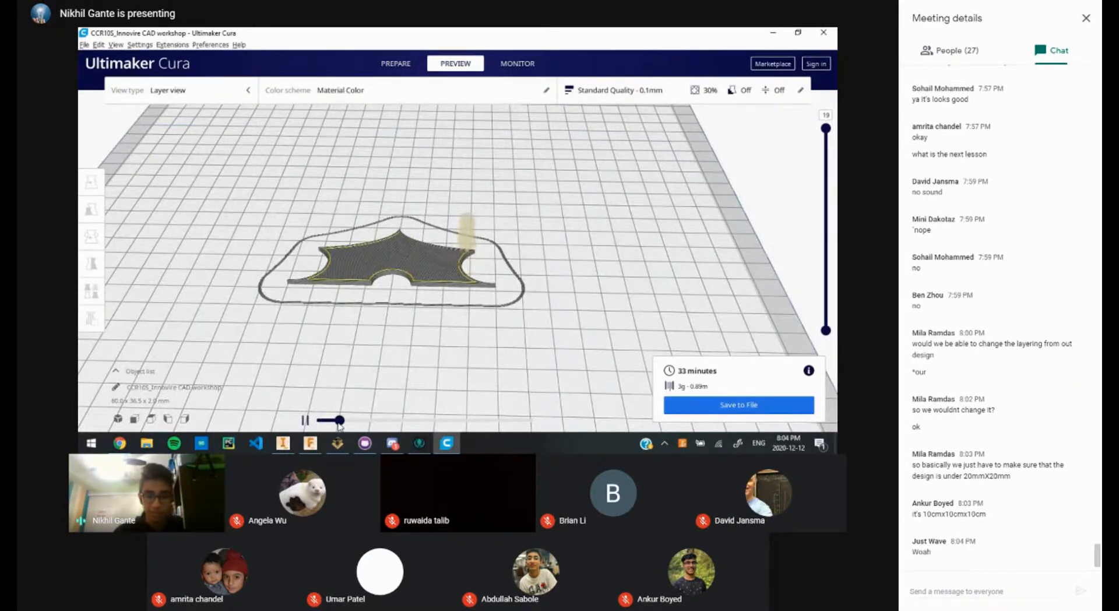
left_click_drag(340, 426, 473, 430)
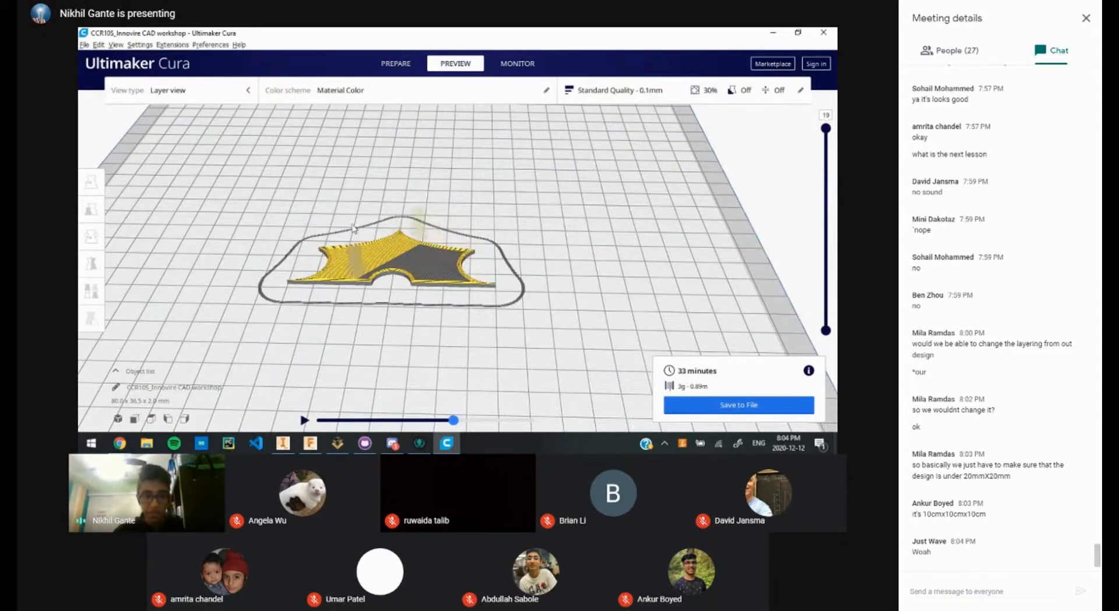
left_click(305, 419)
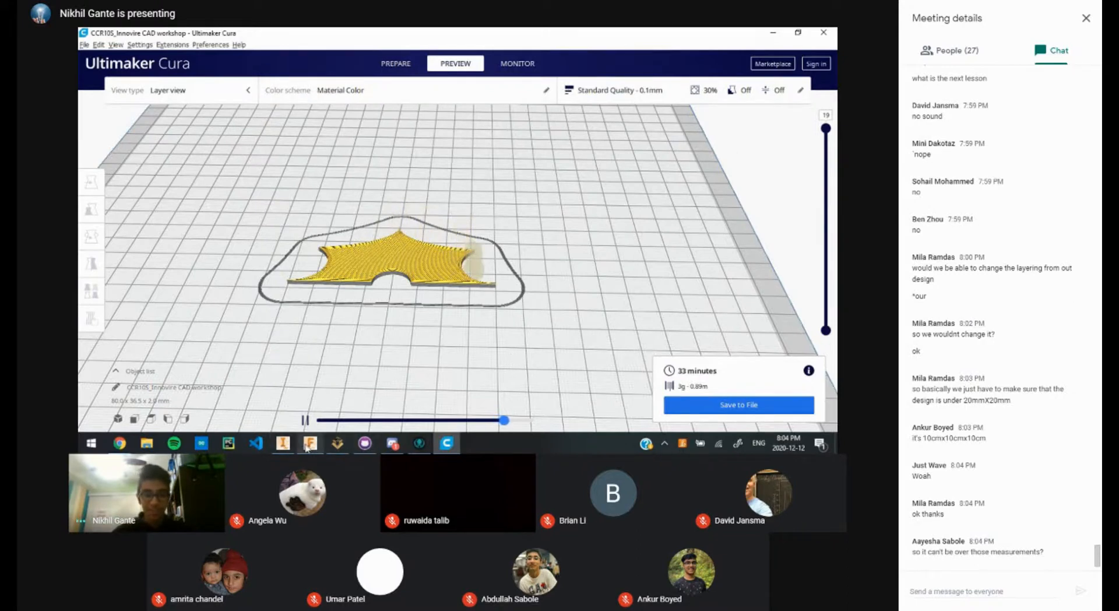
mouse_move(310, 443)
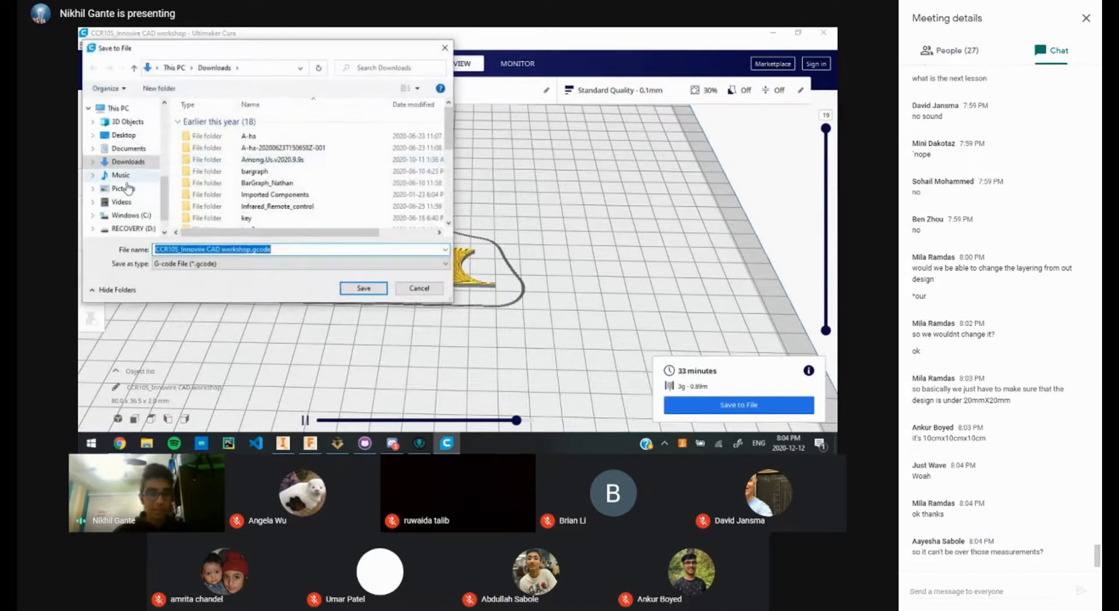
Step: Cancel the G-code save dialog without saving and return to the Tinkercad browser window
left_click(417, 286)
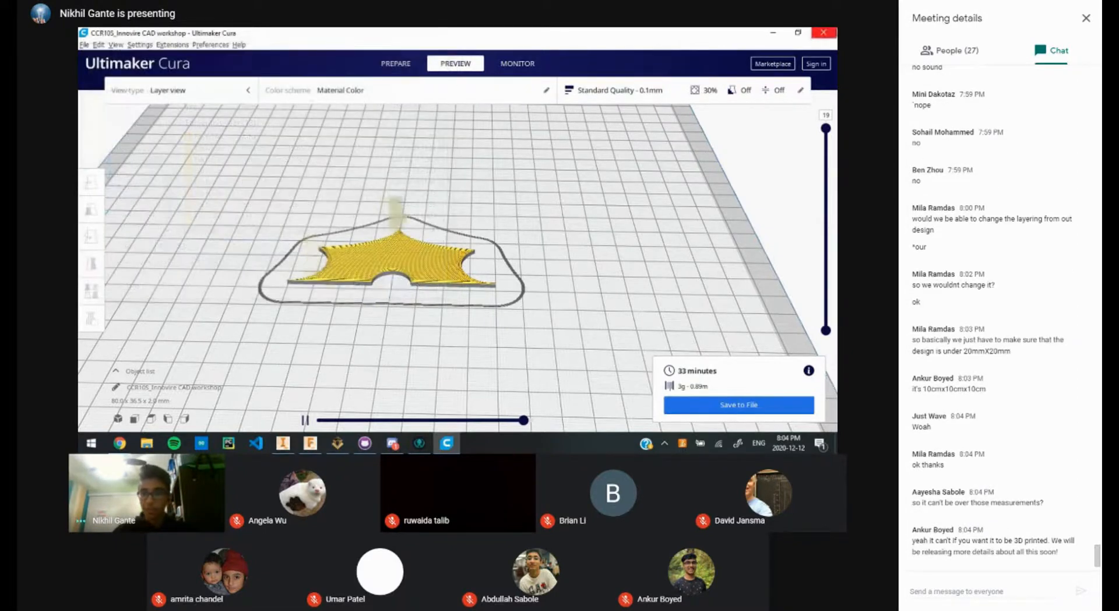
key("alt+Tab")
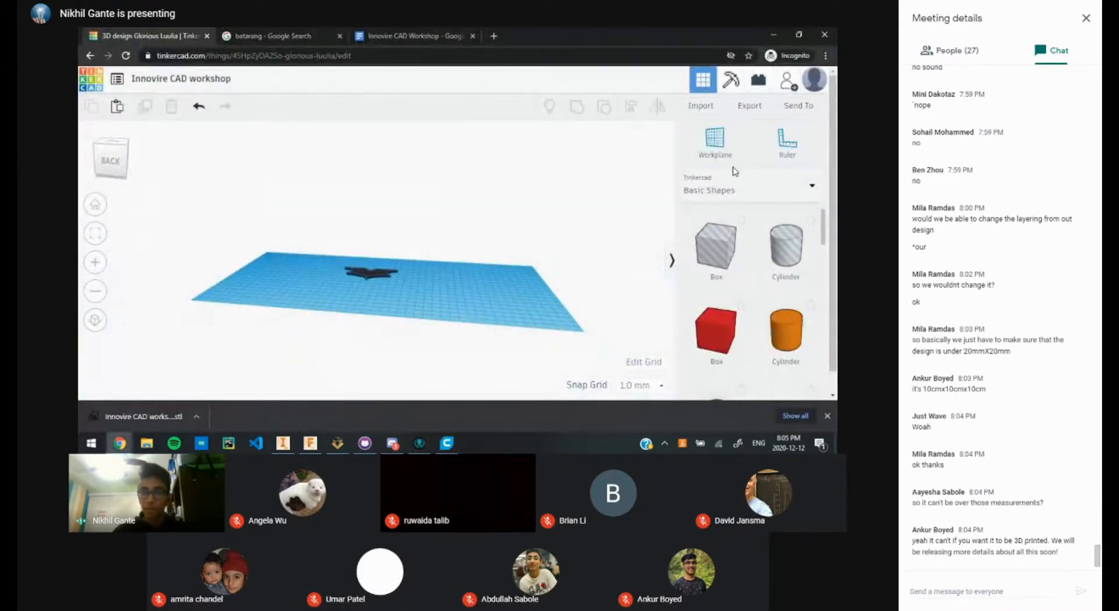
Step: Copy the batarang design's Invite people collaboration link from Tinkercad's Send To options
left_click(798, 106)
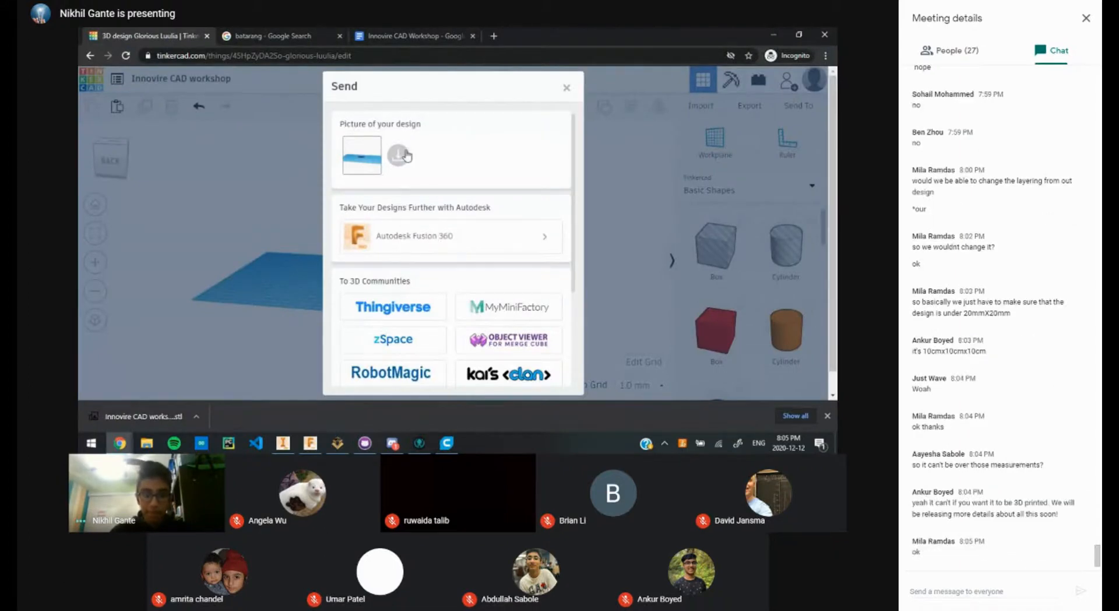
scroll(478, 266, "down", 3)
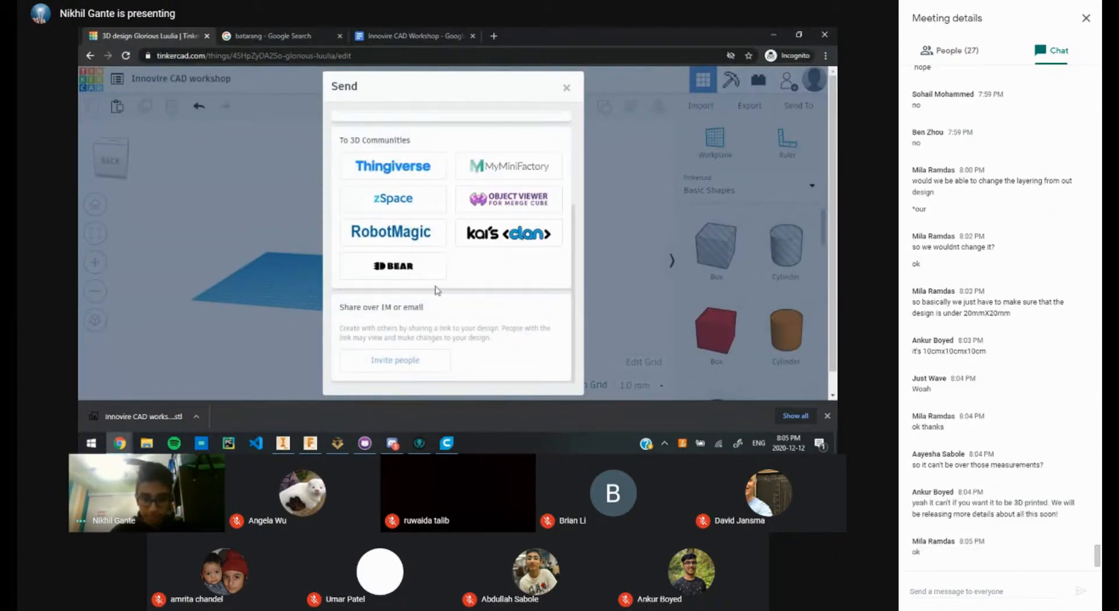
scroll(505, 229, "up", 2)
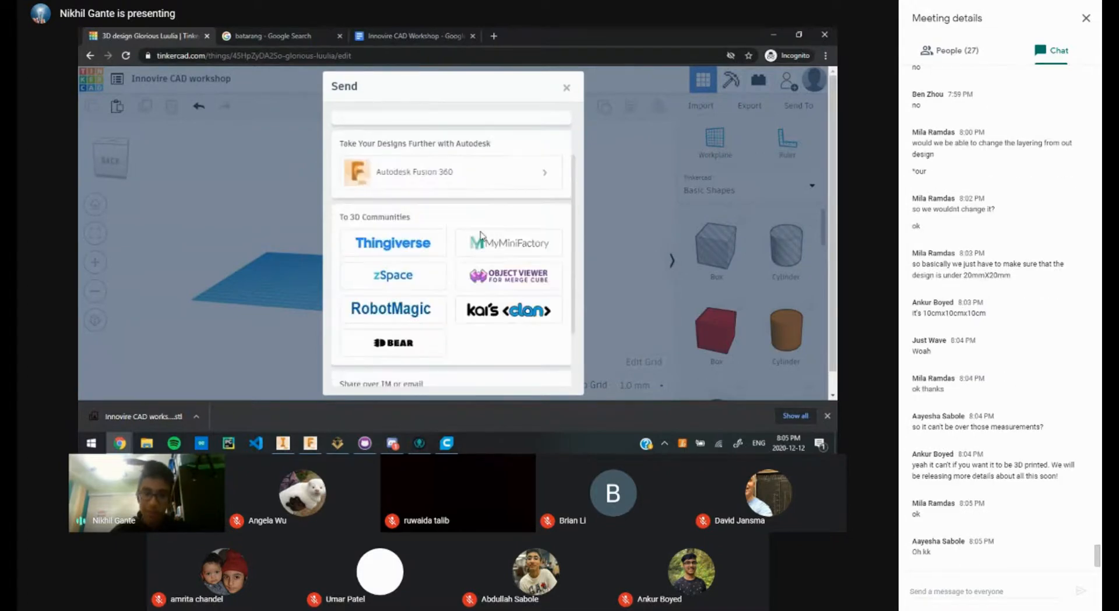
scroll(476, 346, "up", 2)
scroll(469, 242, "down", 4)
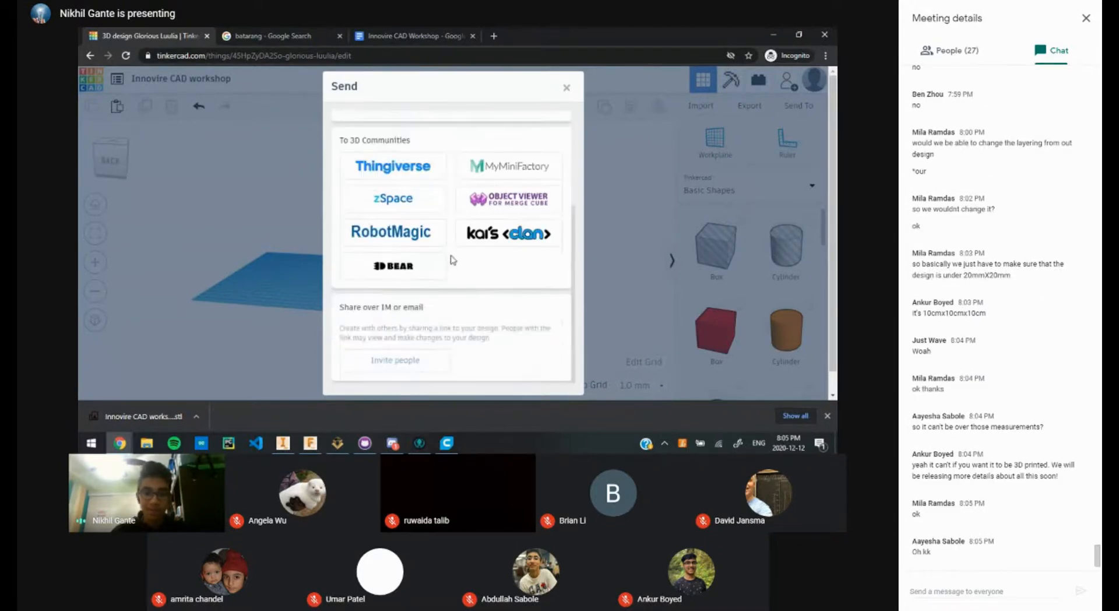
scroll(454, 260, "up", 3)
scroll(483, 241, "down", 4)
left_click(403, 360)
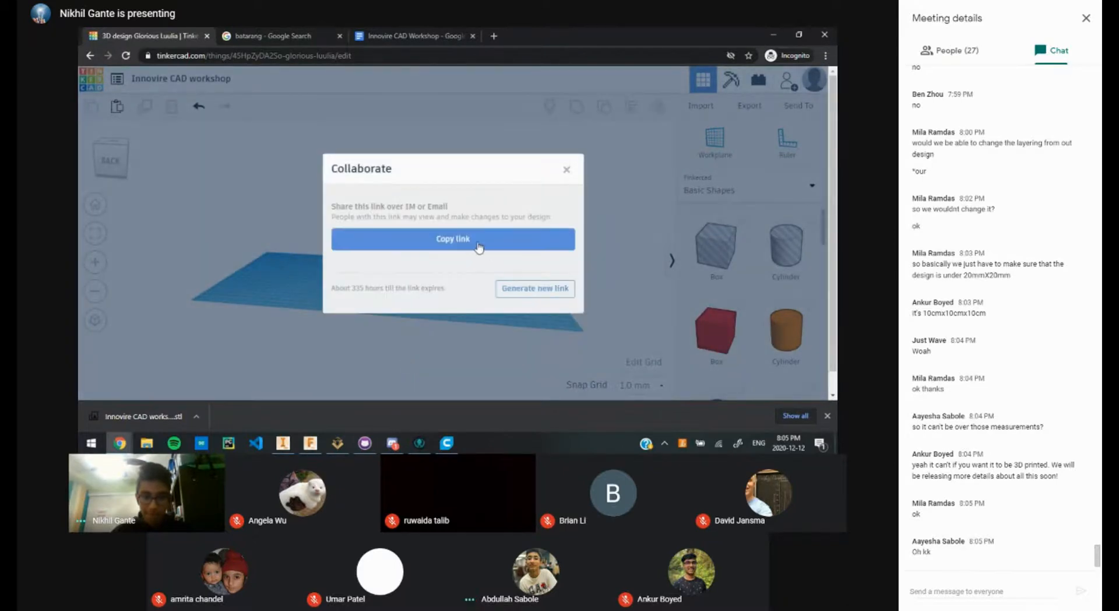
left_click(567, 169)
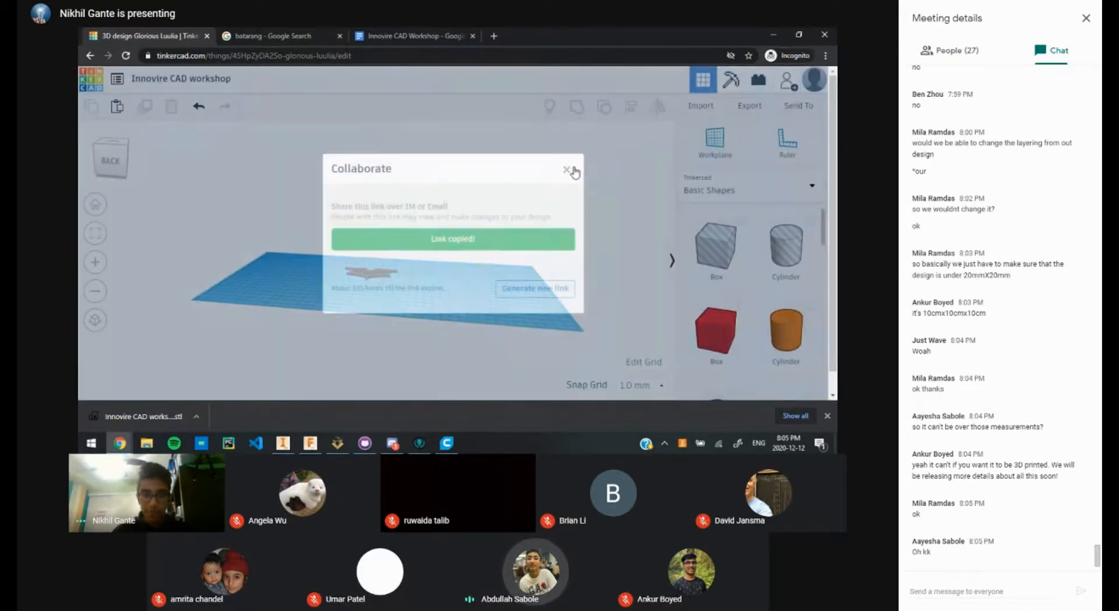
Step: Share the copied design link in the Meet chat and dismiss the browser's downloads bar
key("alt+Tab")
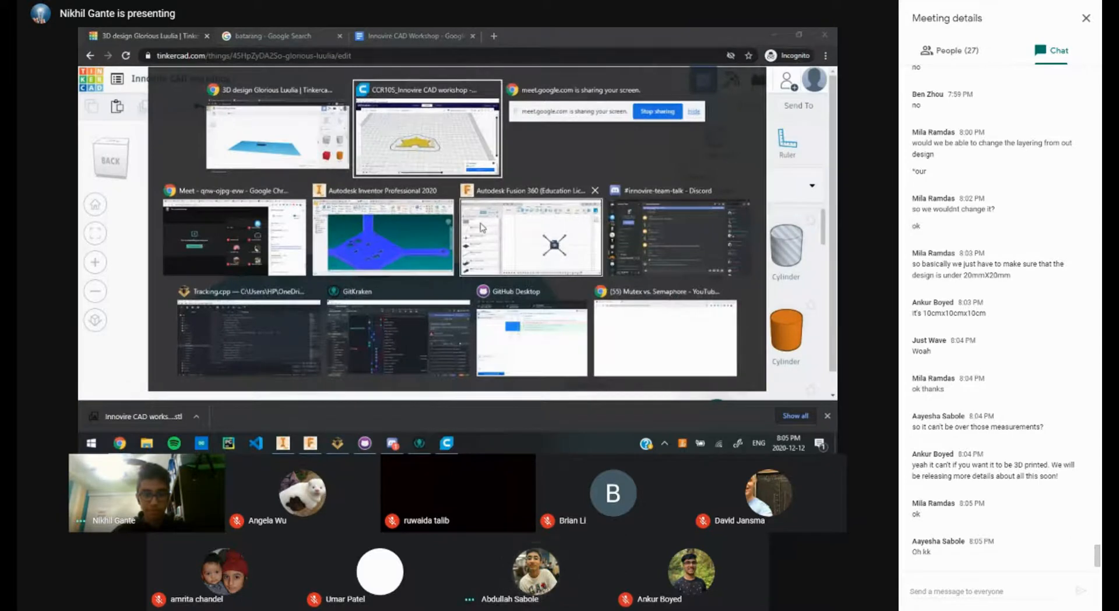
key("alt+shift+Tab")
key("alt+shift+Tab")
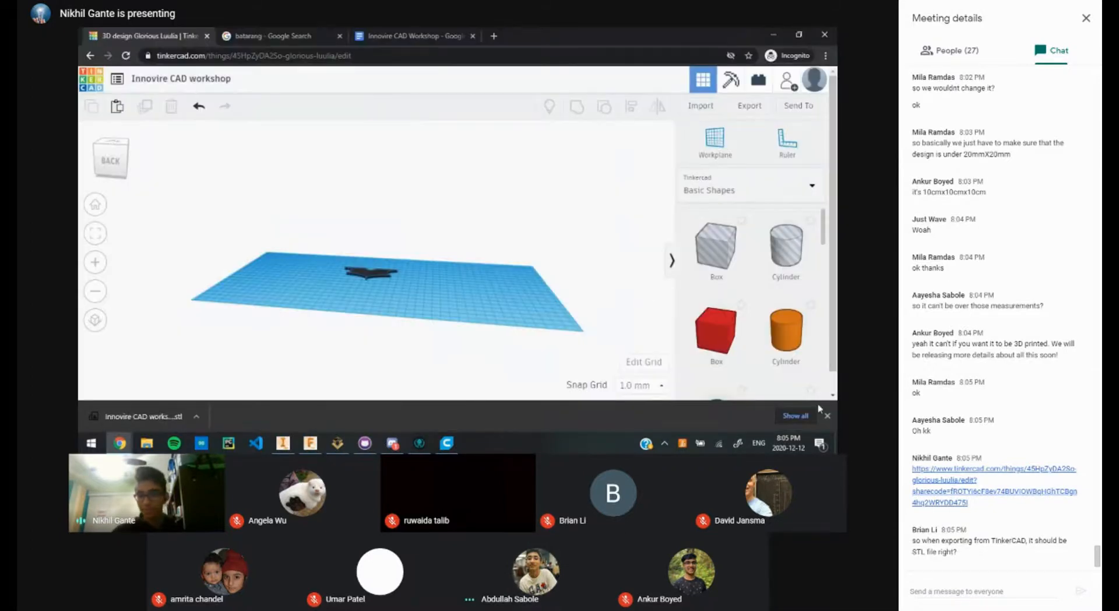
left_click(828, 415)
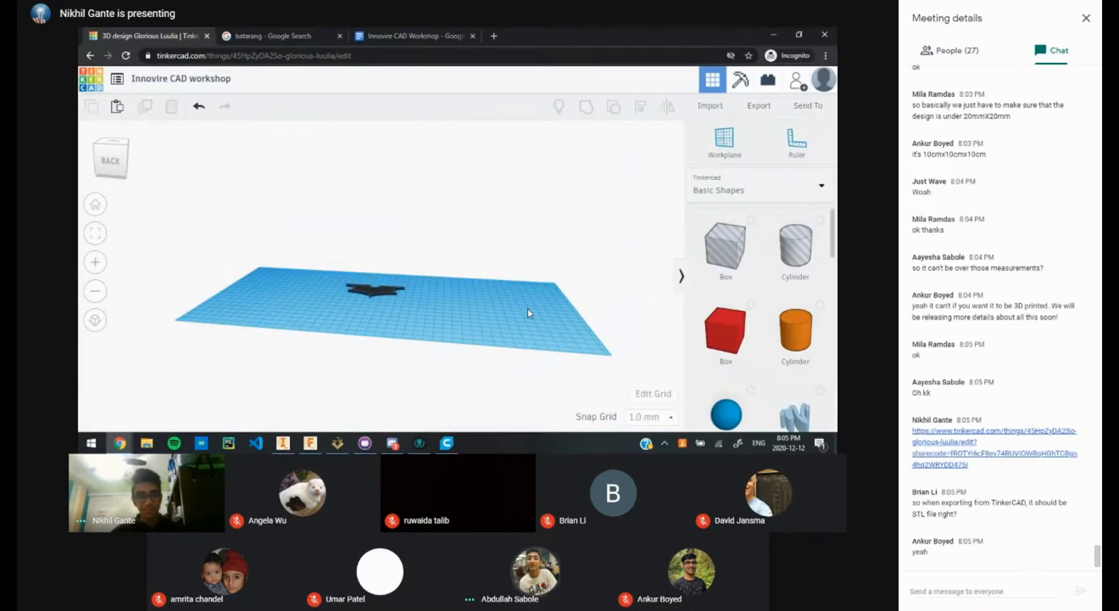
Step: Pan, orbit and zoom the Tinkercad view to a close, straight top-down view of the batarang
middle_click_drag(491, 185, 506, 265)
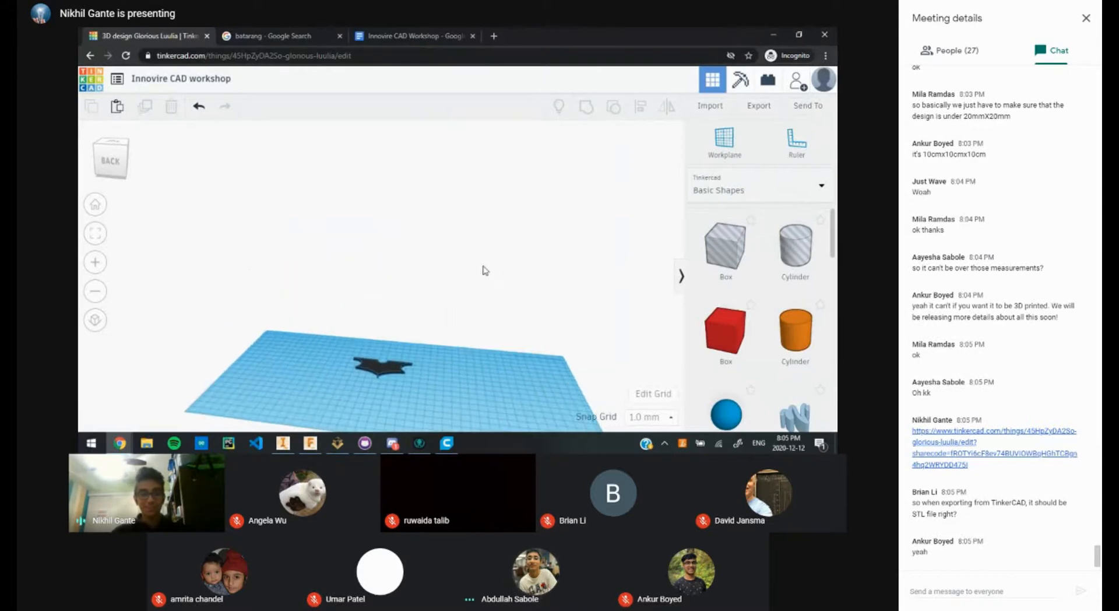
right_click_drag(483, 265, 488, 307)
middle_click_drag(488, 306, 509, 240)
scroll(427, 245, "up", 5)
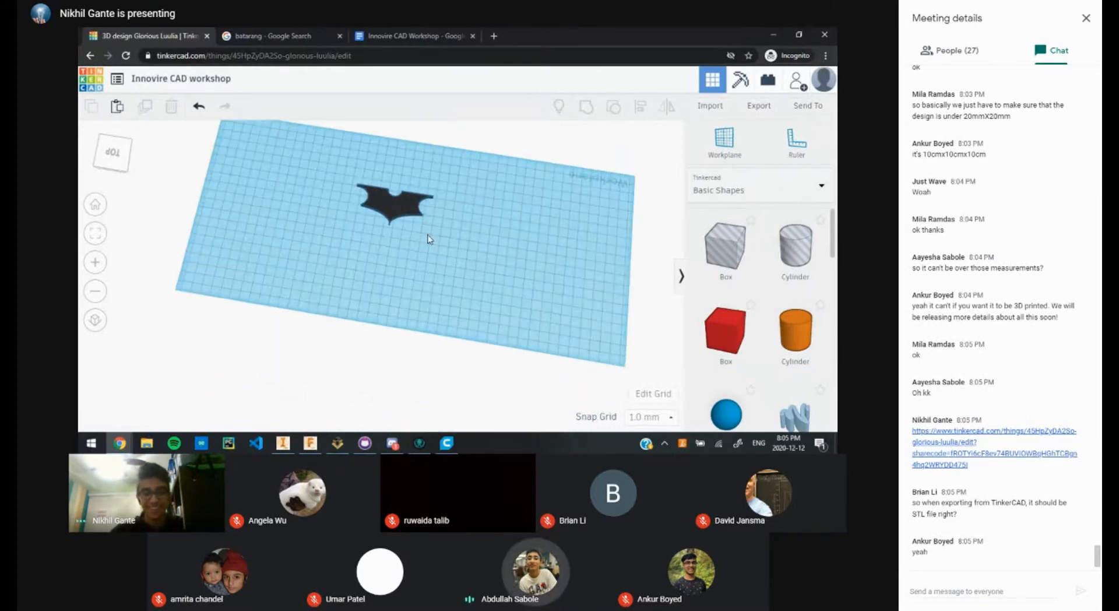
middle_click_drag(347, 291, 325, 355)
scroll(425, 282, "up", 5)
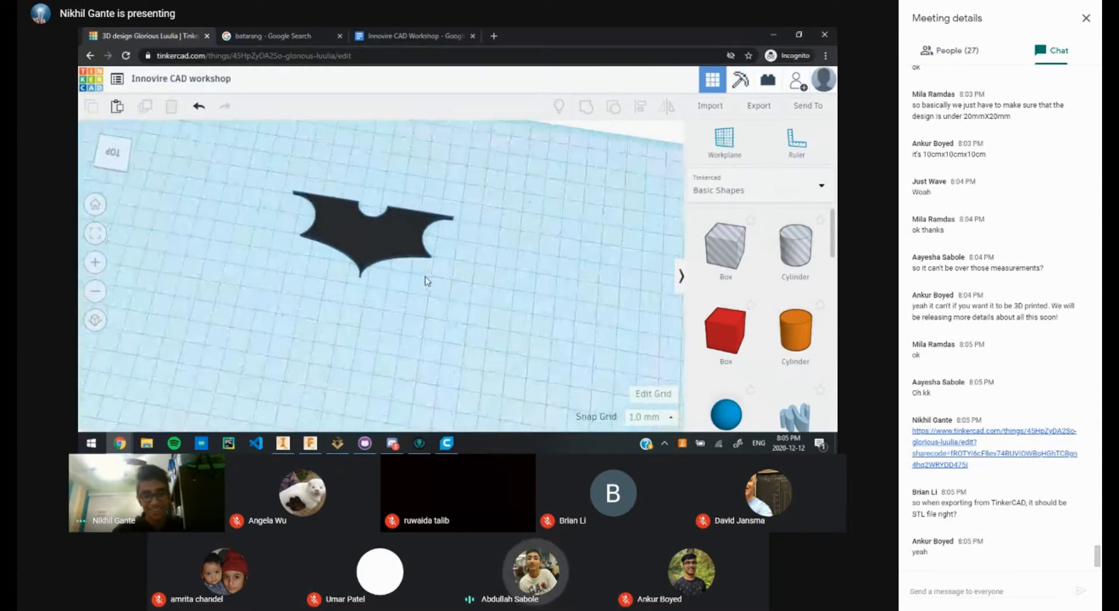
right_click_drag(454, 281, 537, 301)
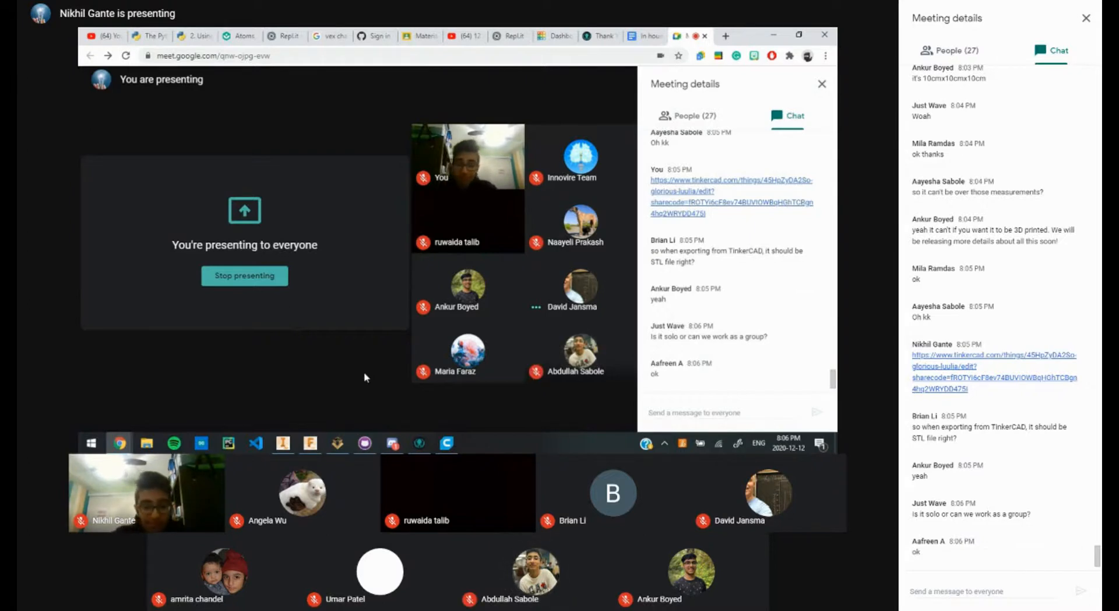
Step: Unmute the microphone in Meet while the screen stays presented
left_click(301, 407)
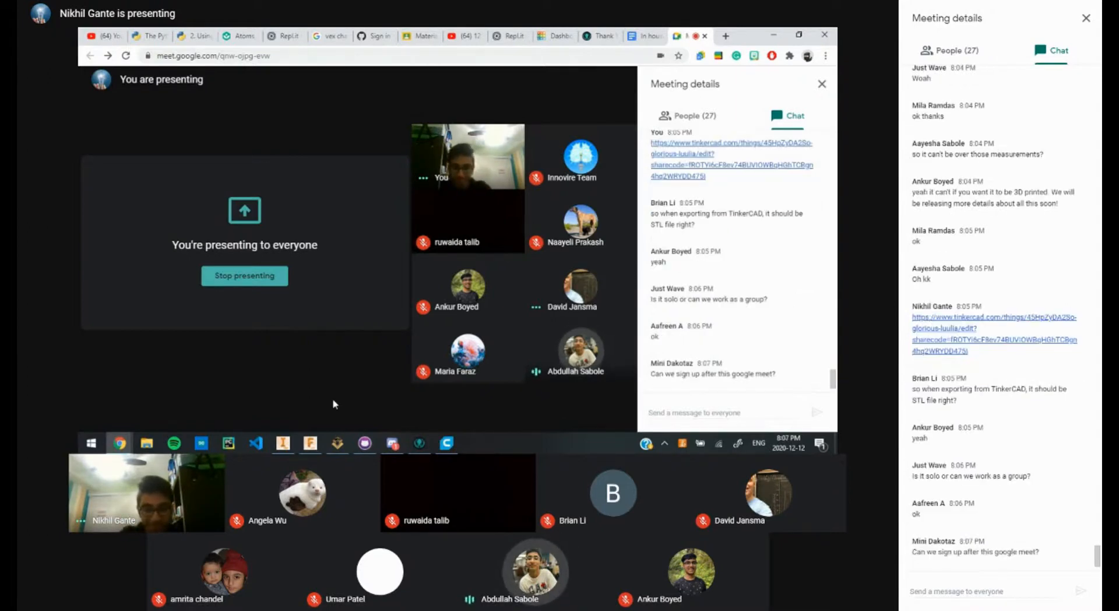
mouse_move(392, 439)
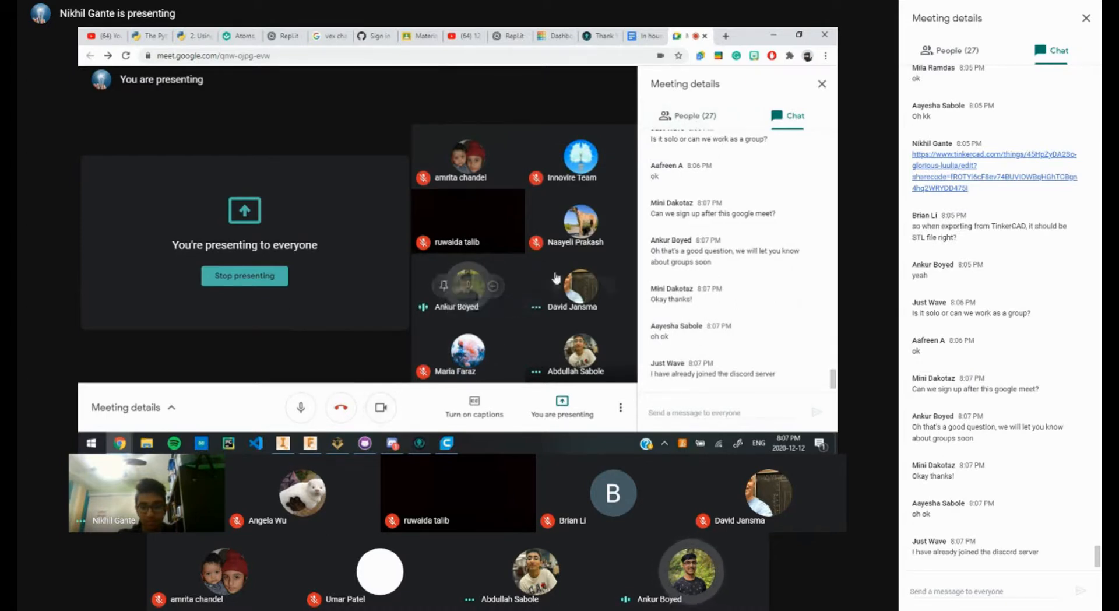
Step: Turn the camera off and back on
left_click(377, 413)
left_click(380, 412)
left_click(381, 411)
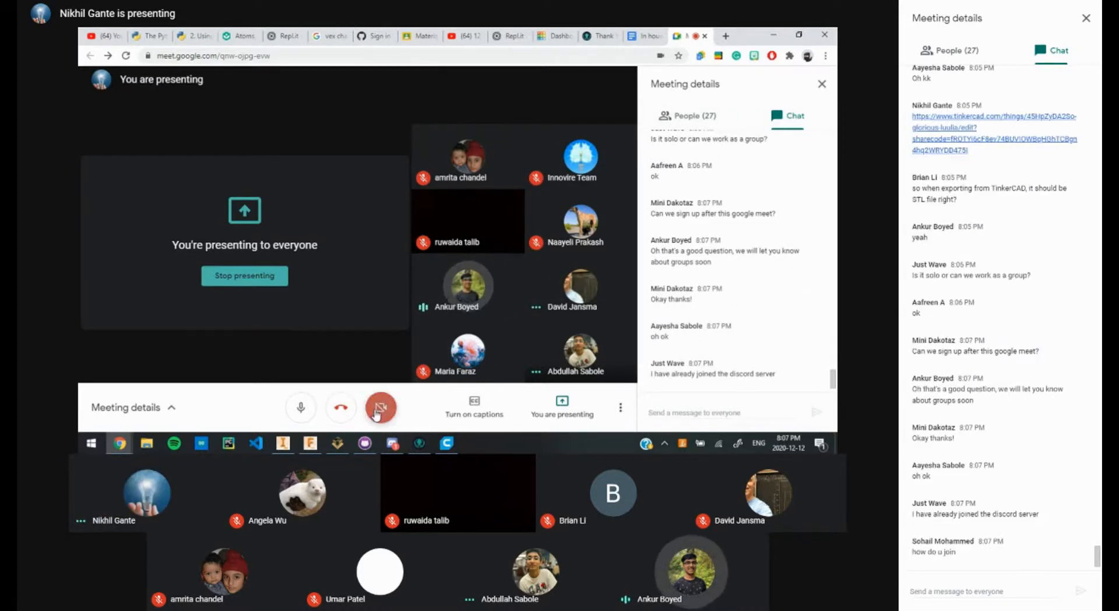
Step: Check the People list, go back to Chat, then close the meeting details panel
left_click(714, 123)
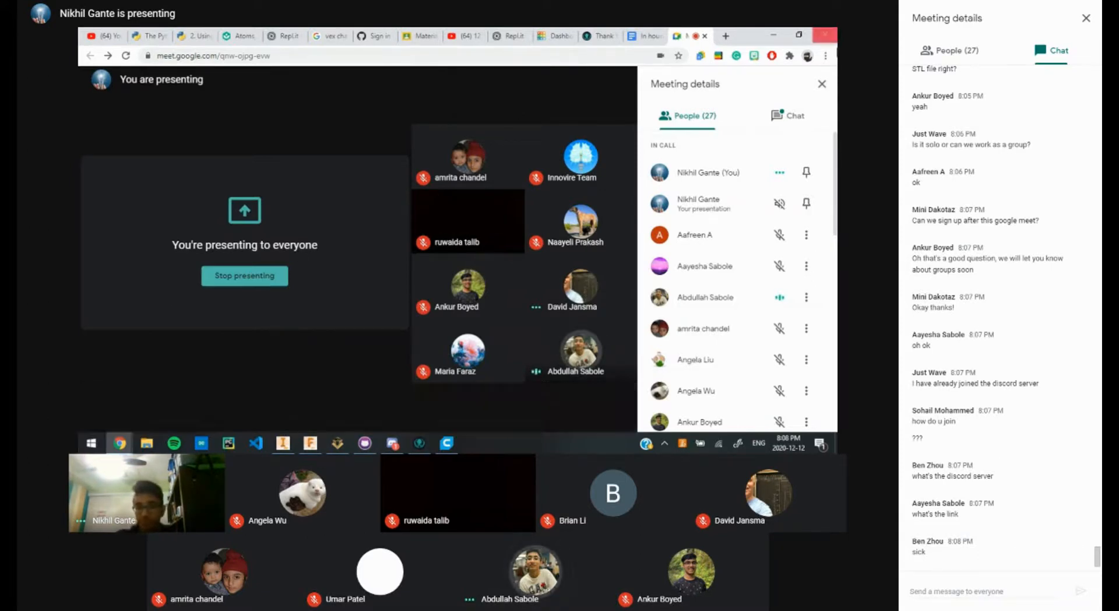
left_click(788, 116)
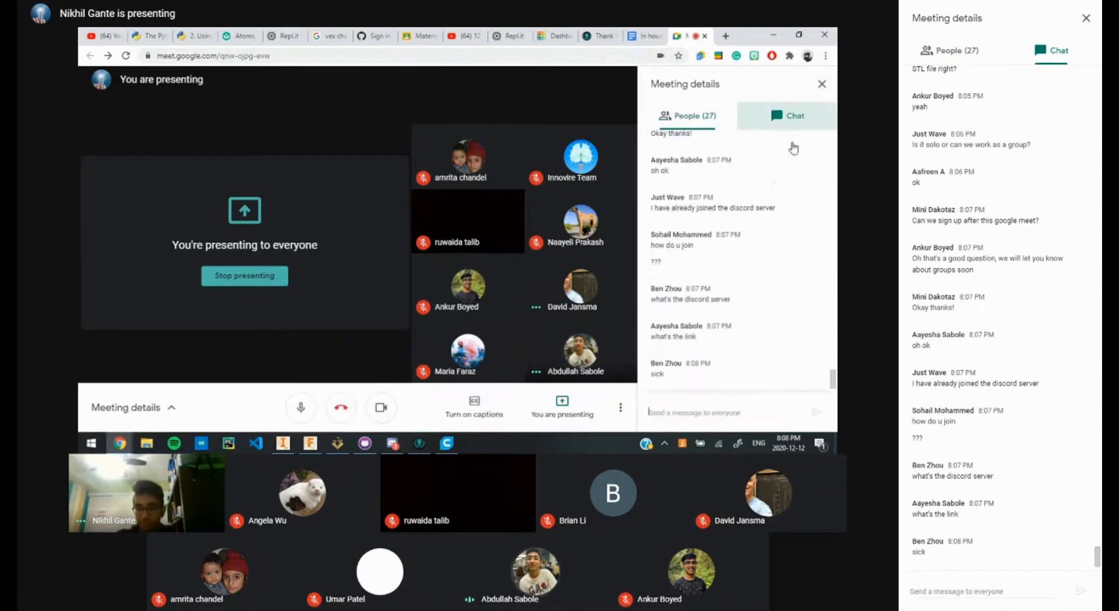
left_click(823, 86)
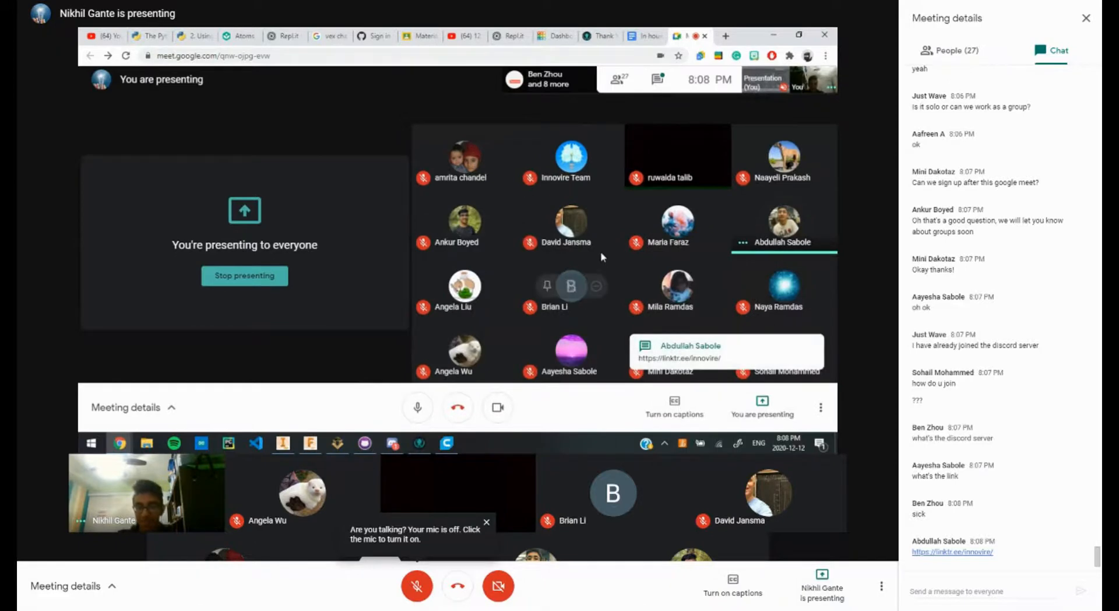
mouse_move(822, 83)
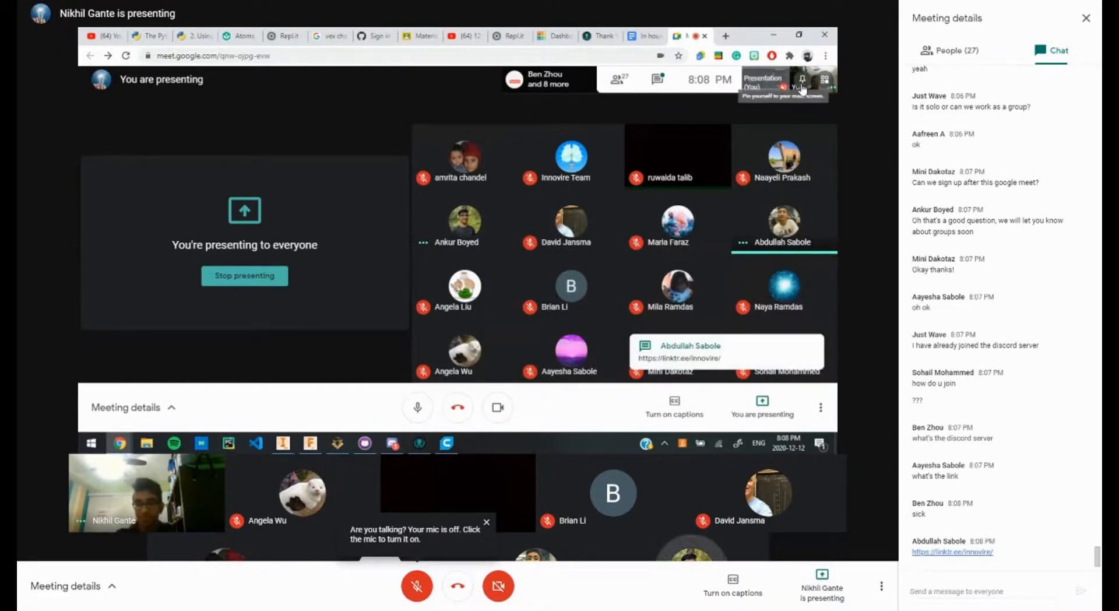
Step: Pin your own camera tile, unmute with Ctrl+D, and open the People list
left_click(803, 82)
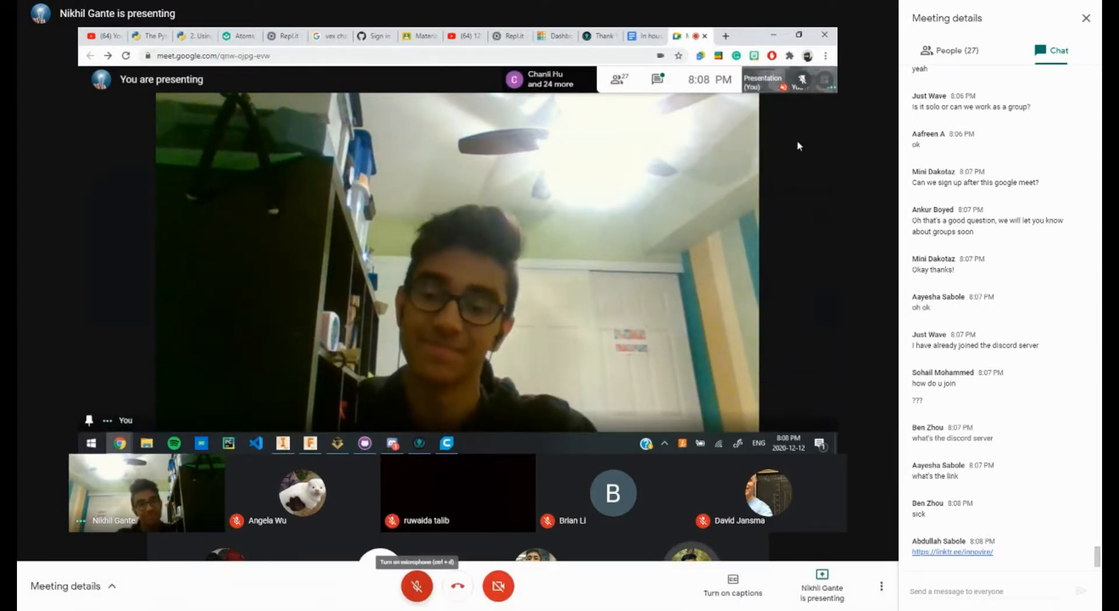
key("ctrl+d")
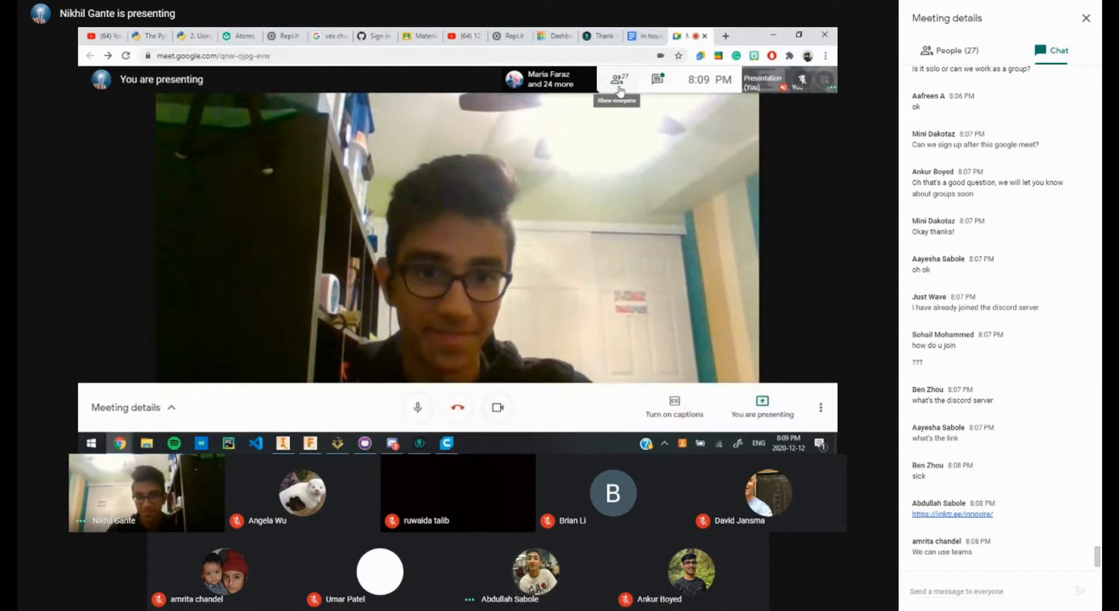
left_click(620, 88)
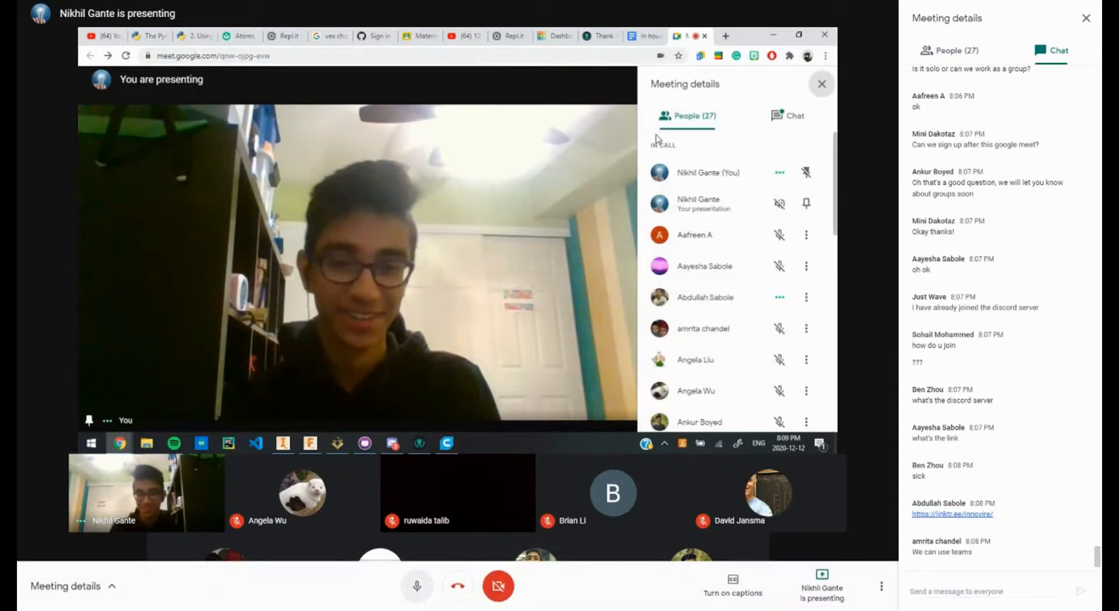
left_click(412, 587)
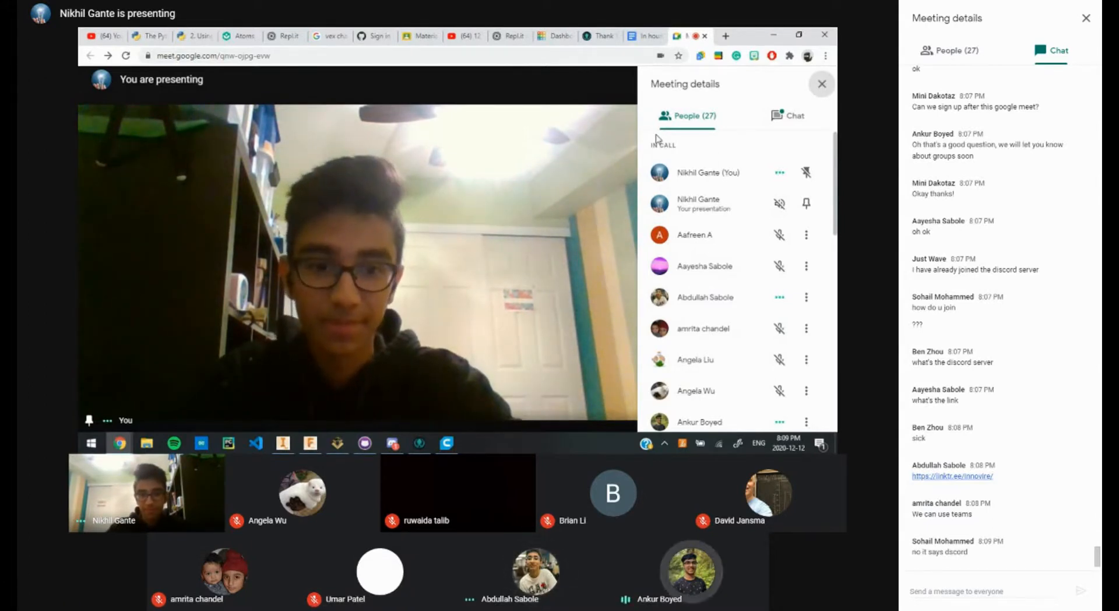
left_click(805, 115)
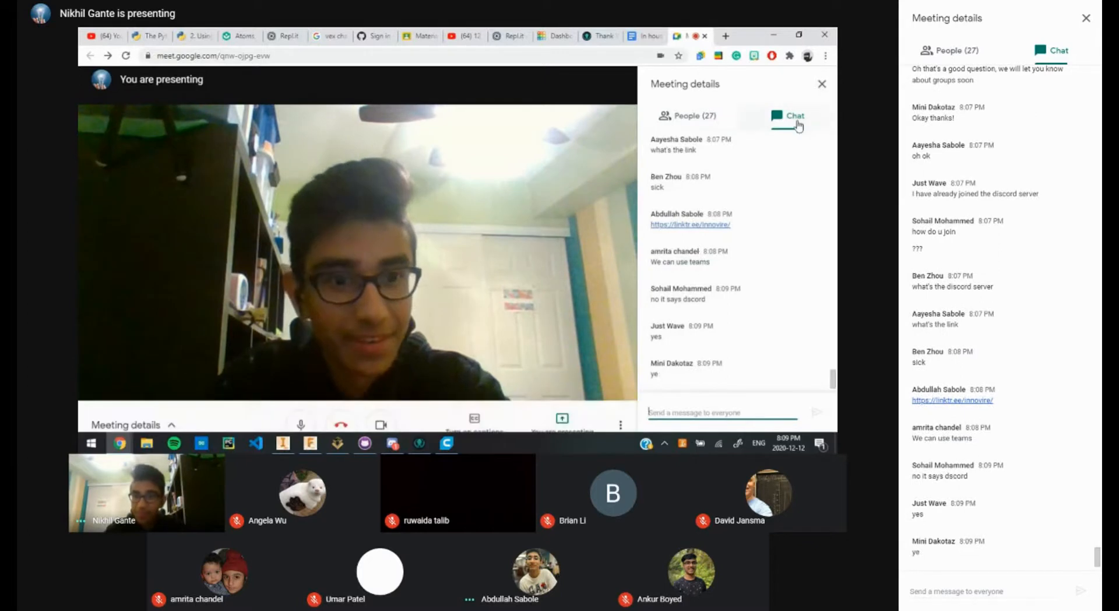
left_click(698, 115)
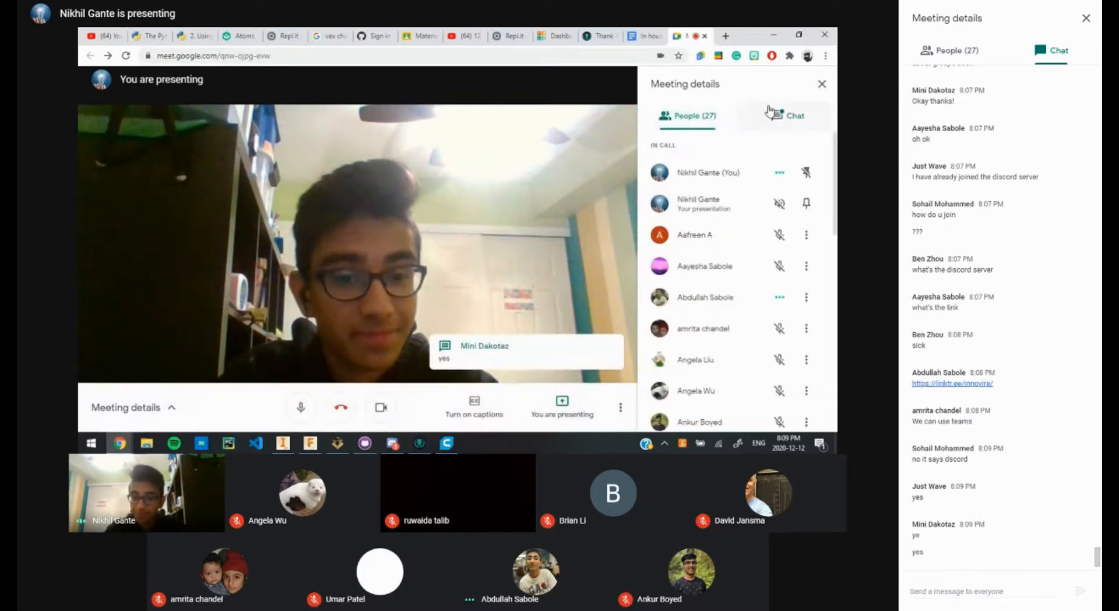
left_click(771, 113)
left_click(703, 115)
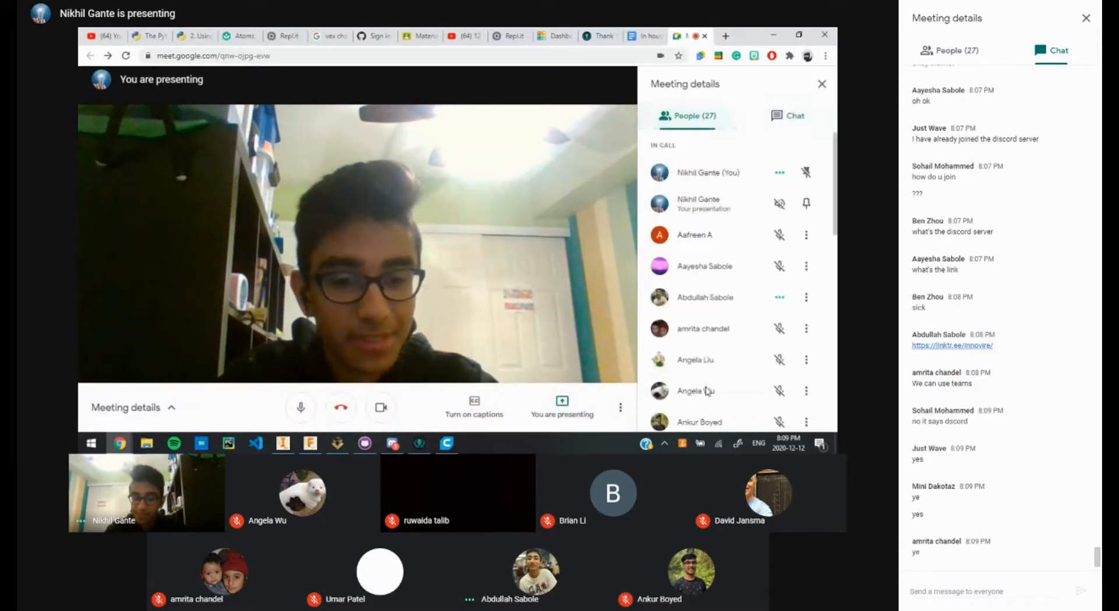
scroll(707, 391, "down", 10)
scroll(707, 392, "up", 10)
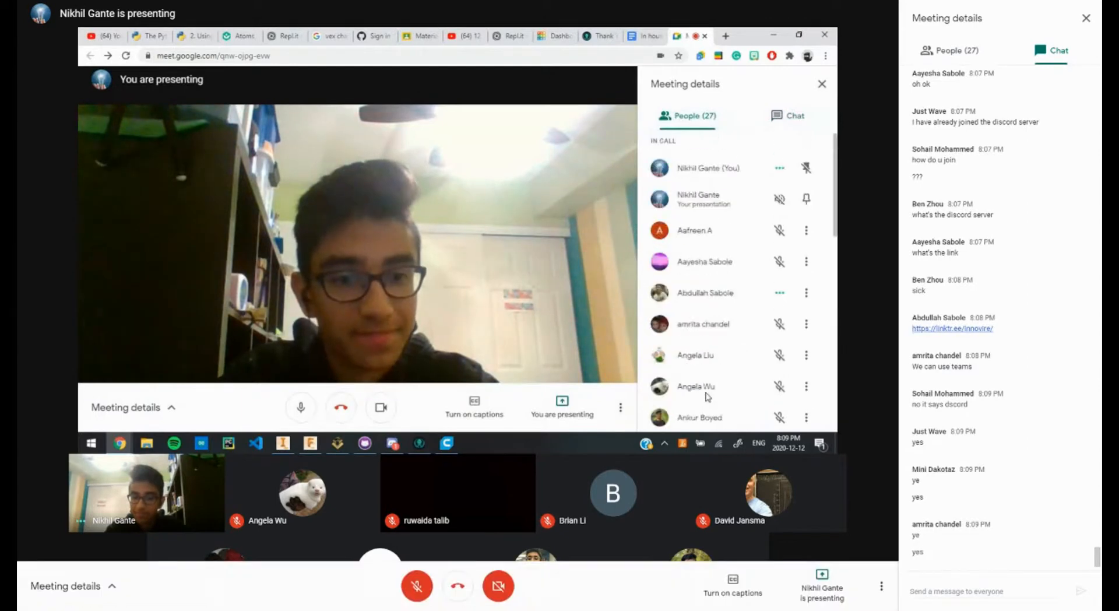
left_click(757, 128)
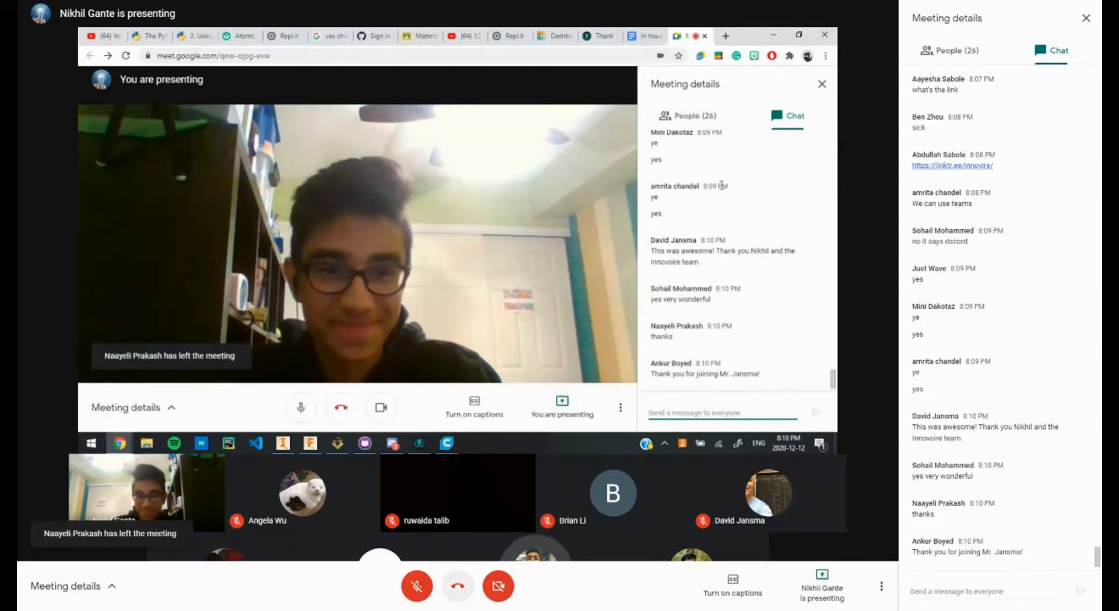
left_click(695, 119)
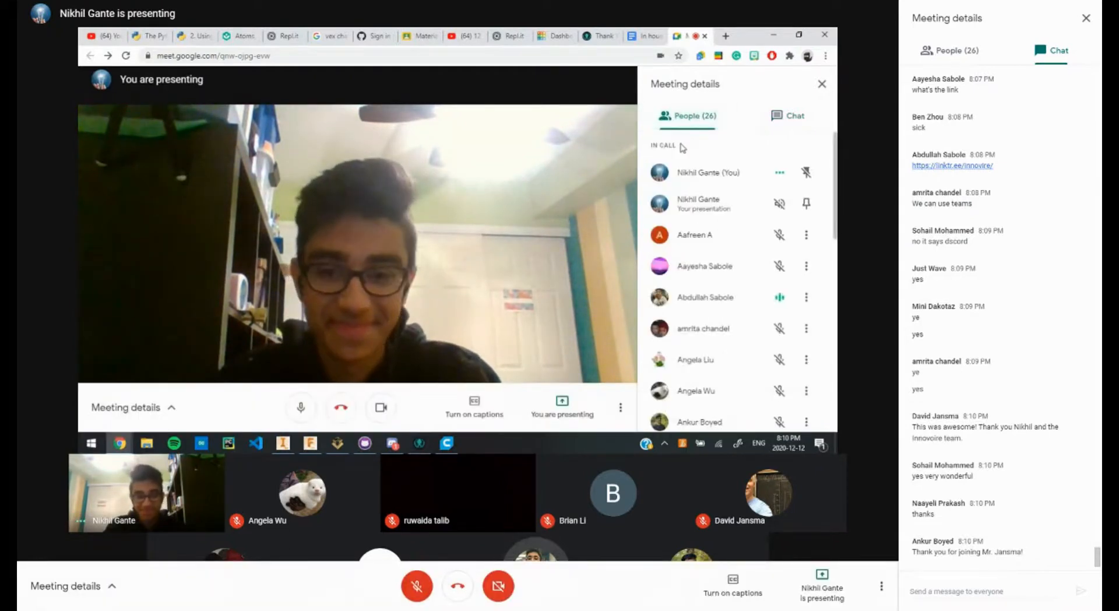
left_click(750, 117)
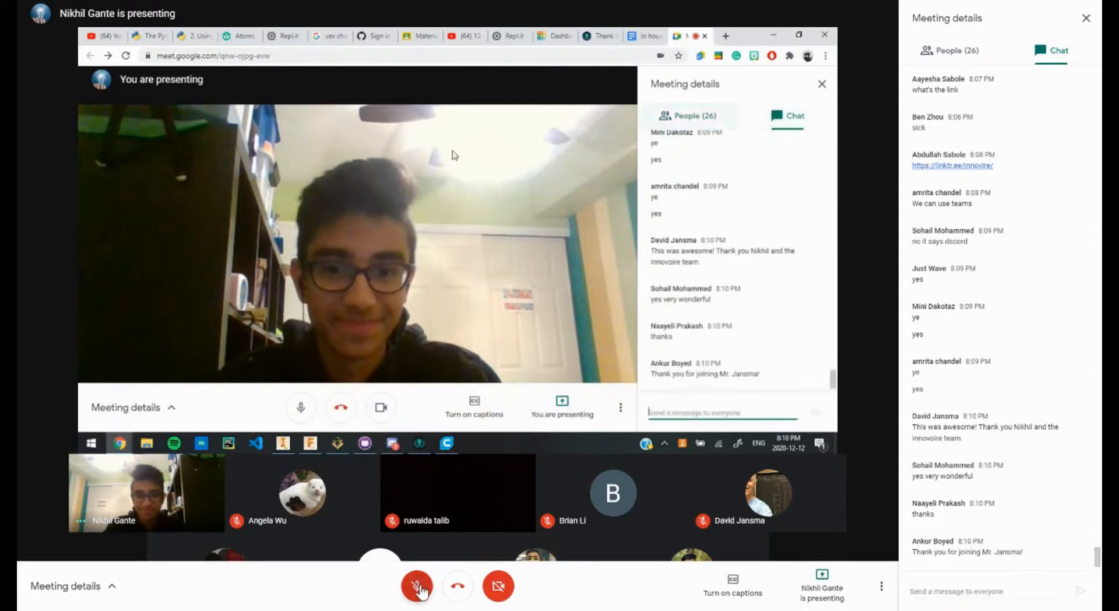
Step: Unpin your own tile, close the details panel, and toggle the microphone on and off twice
left_click(346, 263)
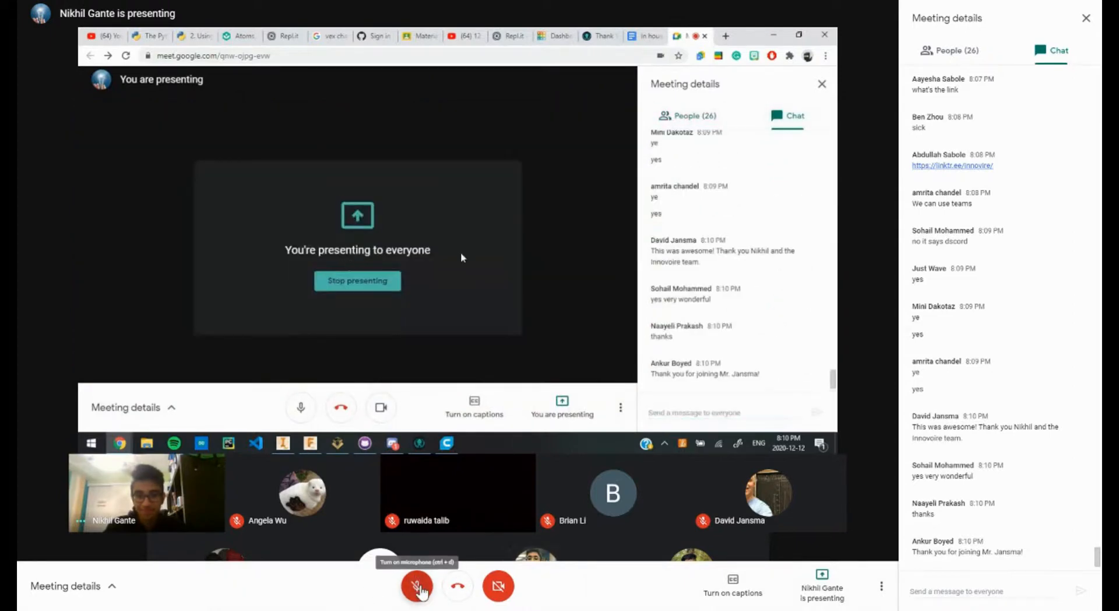
left_click(822, 84)
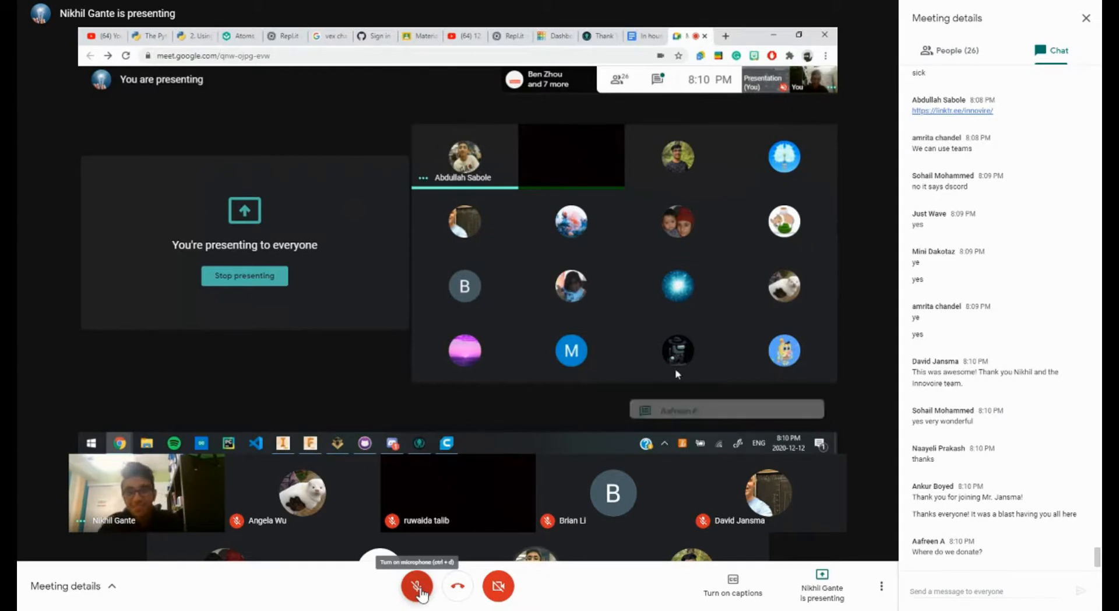
left_click(417, 586)
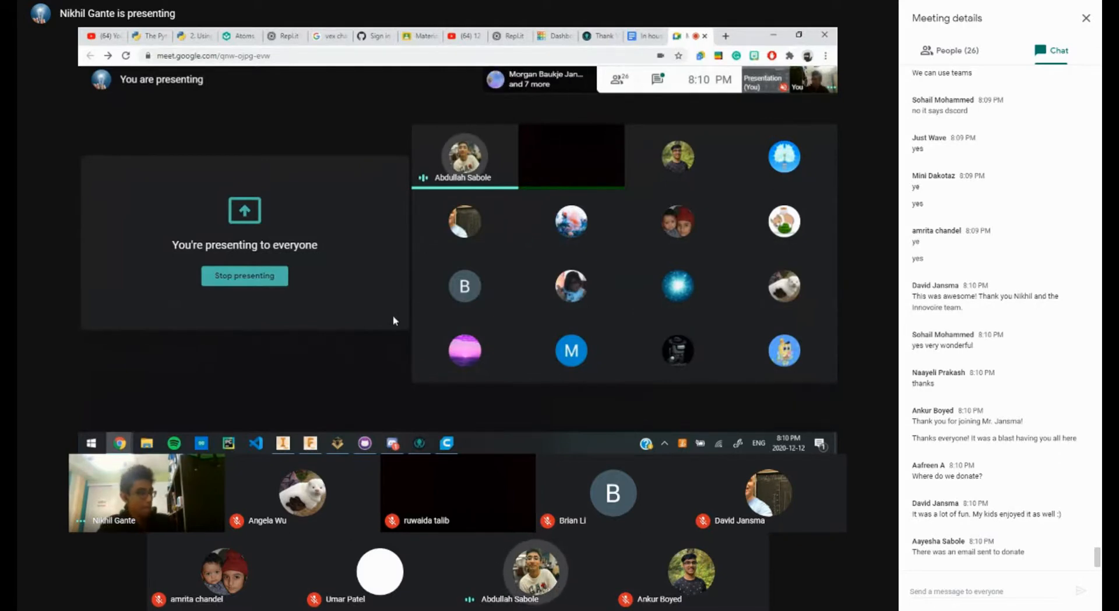
left_click(424, 589)
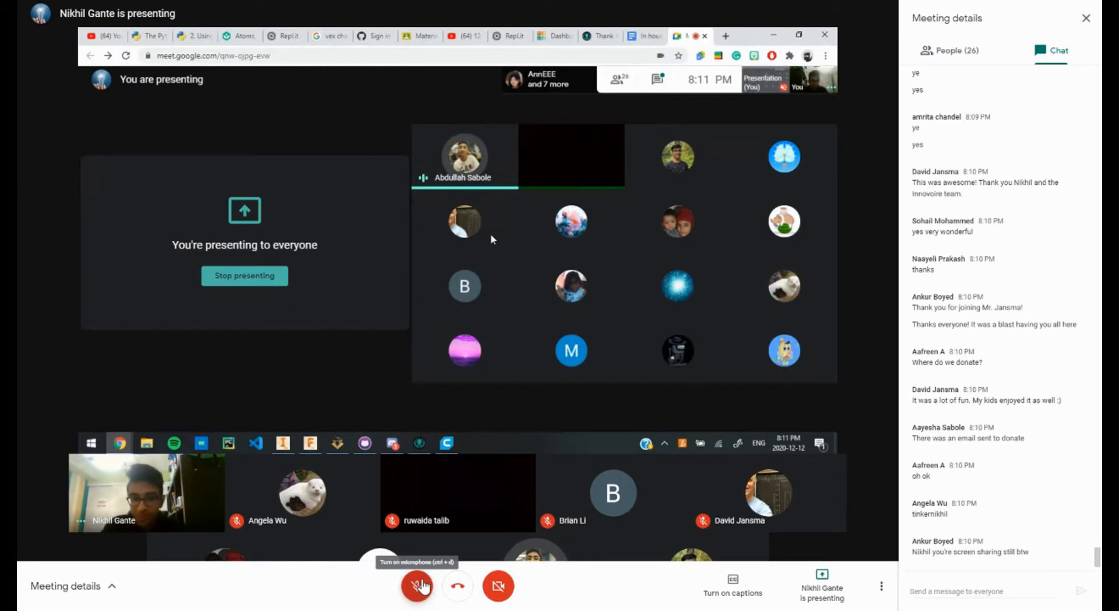
left_click(420, 585)
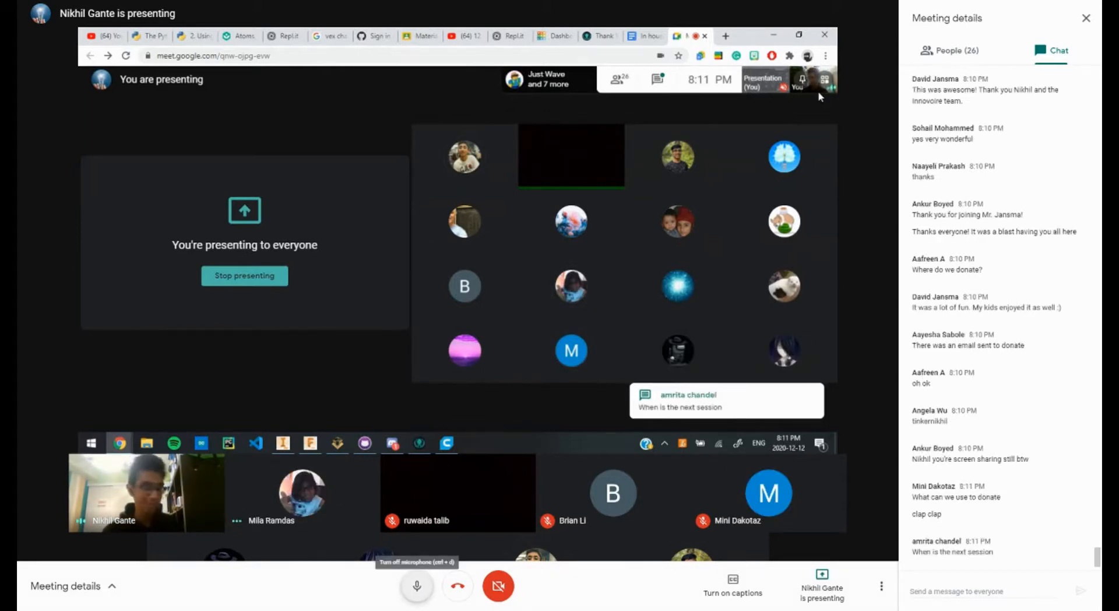
left_click(417, 586)
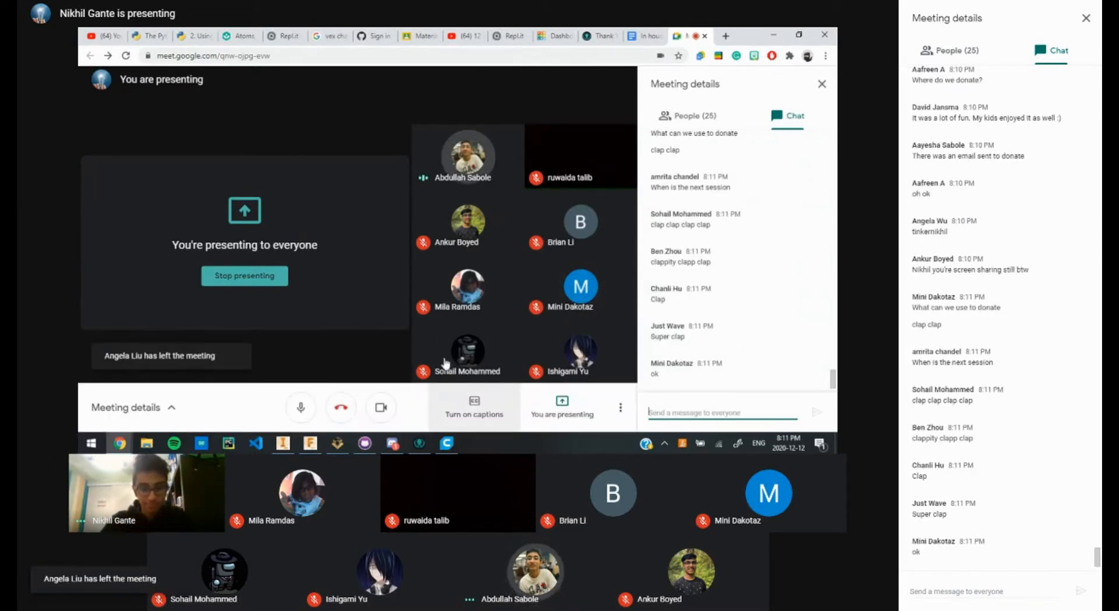
Step: Bring up the 'You are presenting' menu offering to stop the presentation
scroll(710, 284, "up", 3)
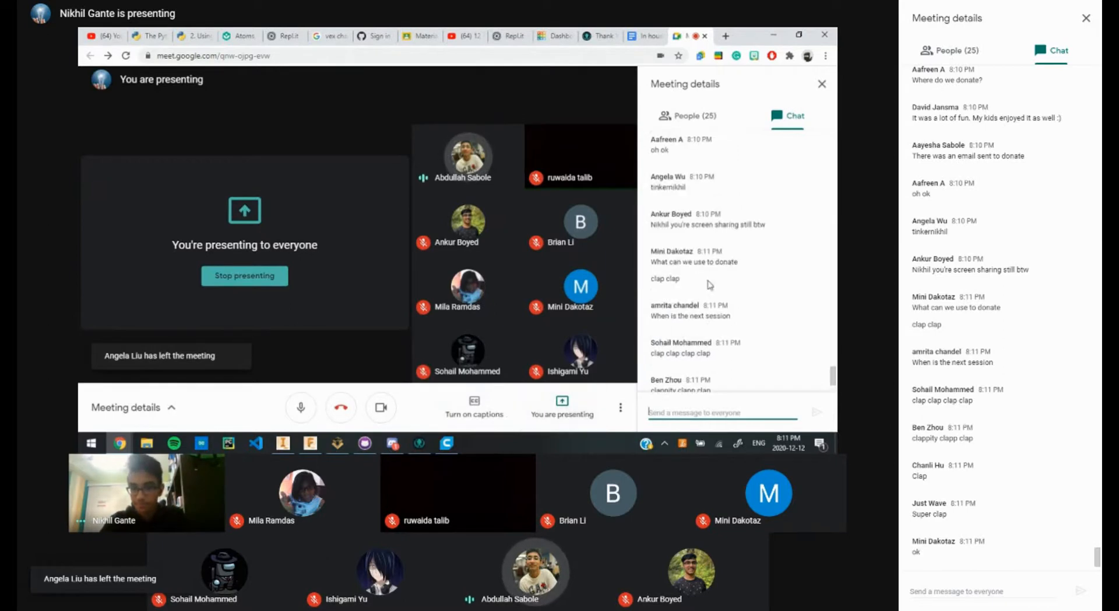
scroll(710, 285, "down", 3)
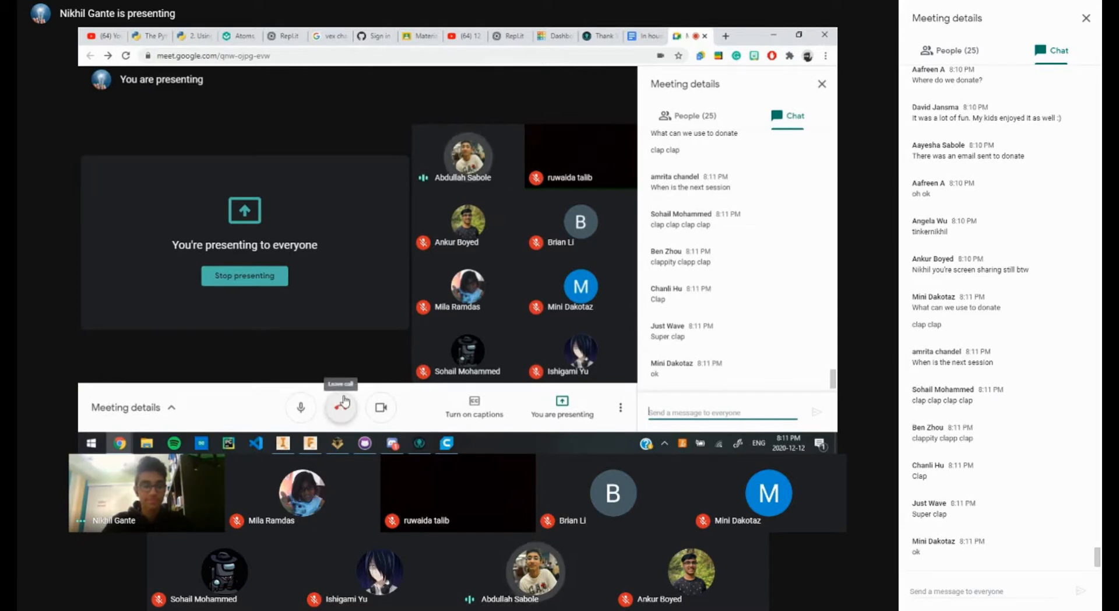
left_click(550, 415)
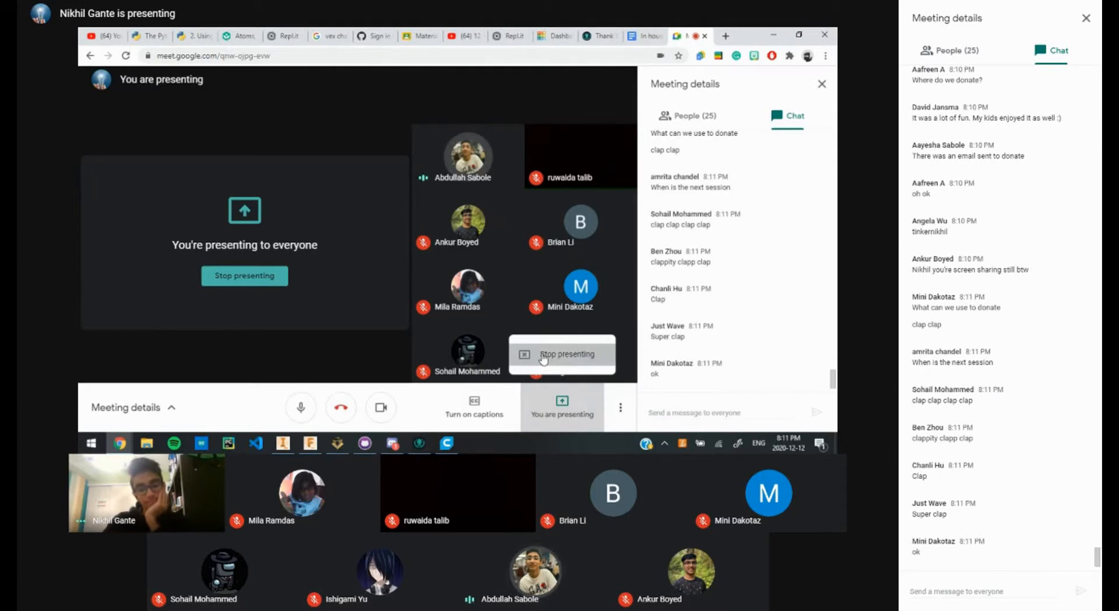
Step: Stop presenting the screen to the call
left_click(539, 354)
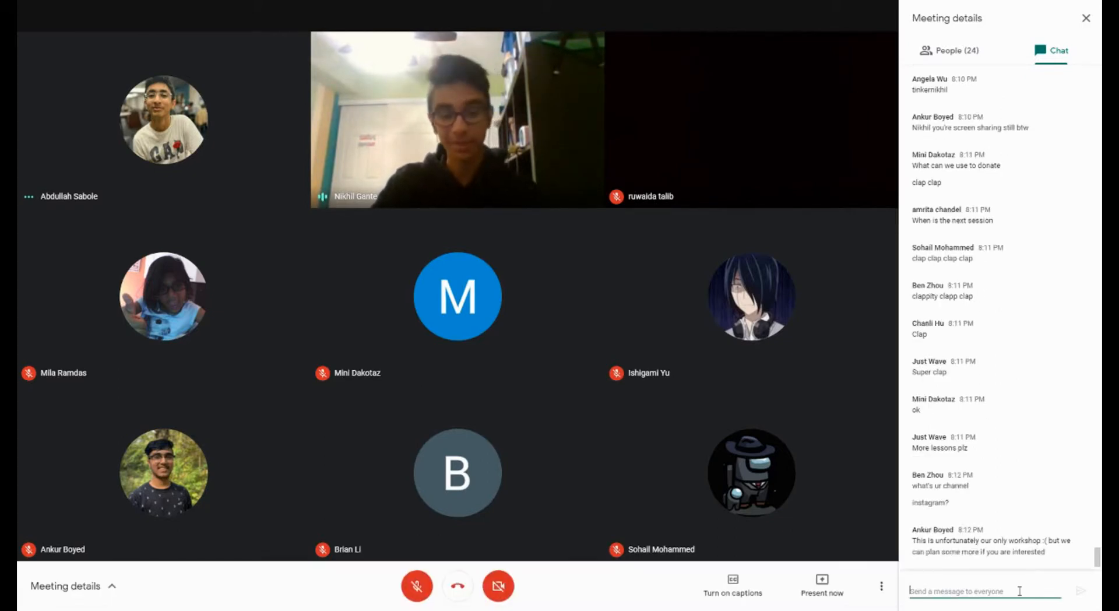
Step: Send everyone an all-caps chat message telling them to subscribe to the presenter's channel
left_click(974, 590)
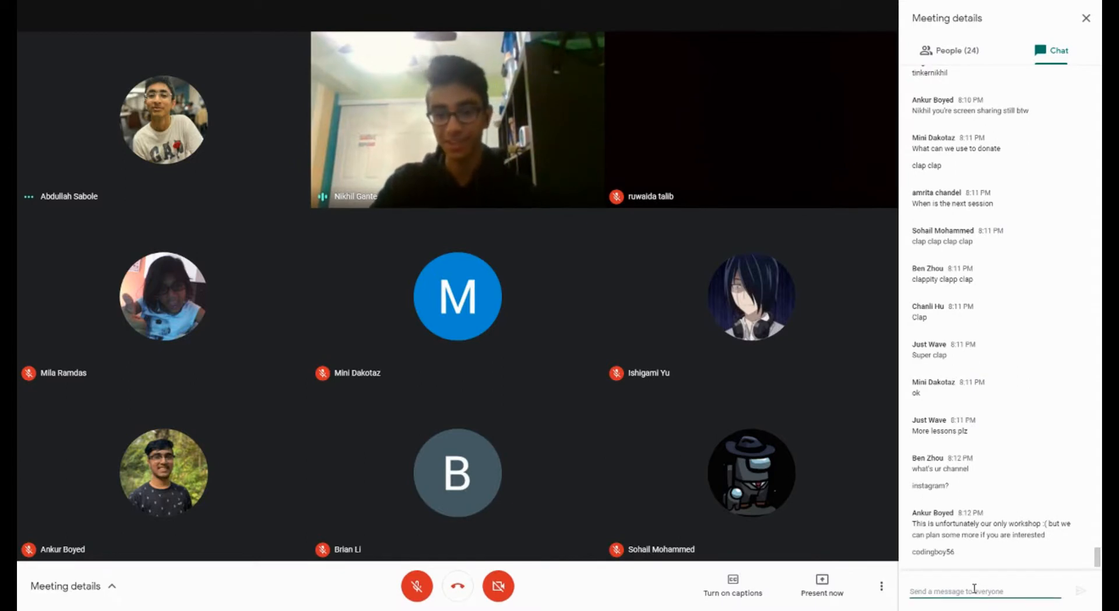
type("SUB TO C")
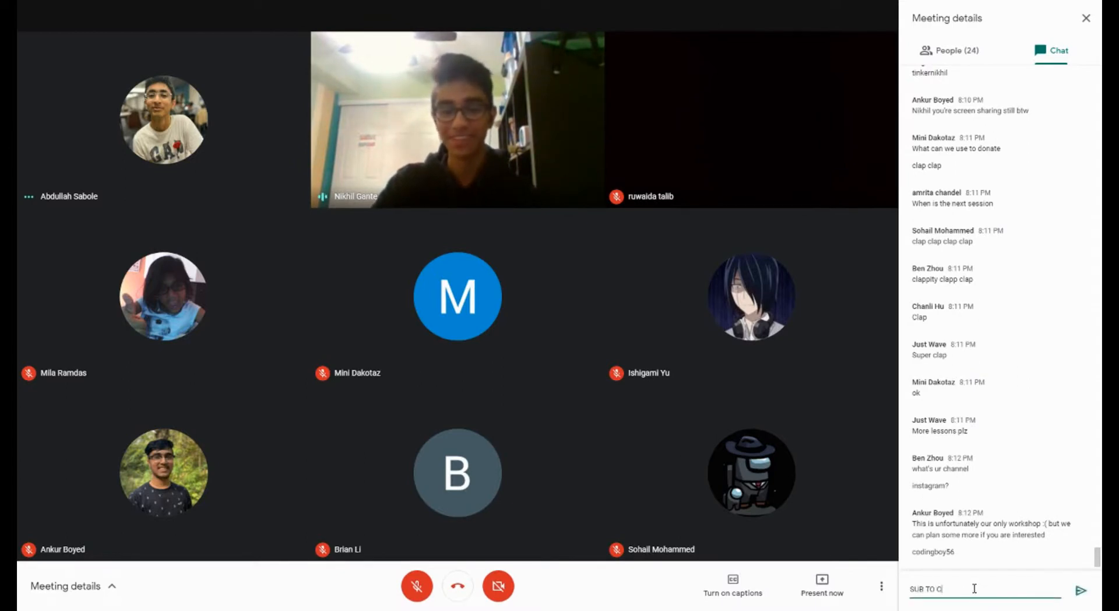
type("ODINGB")
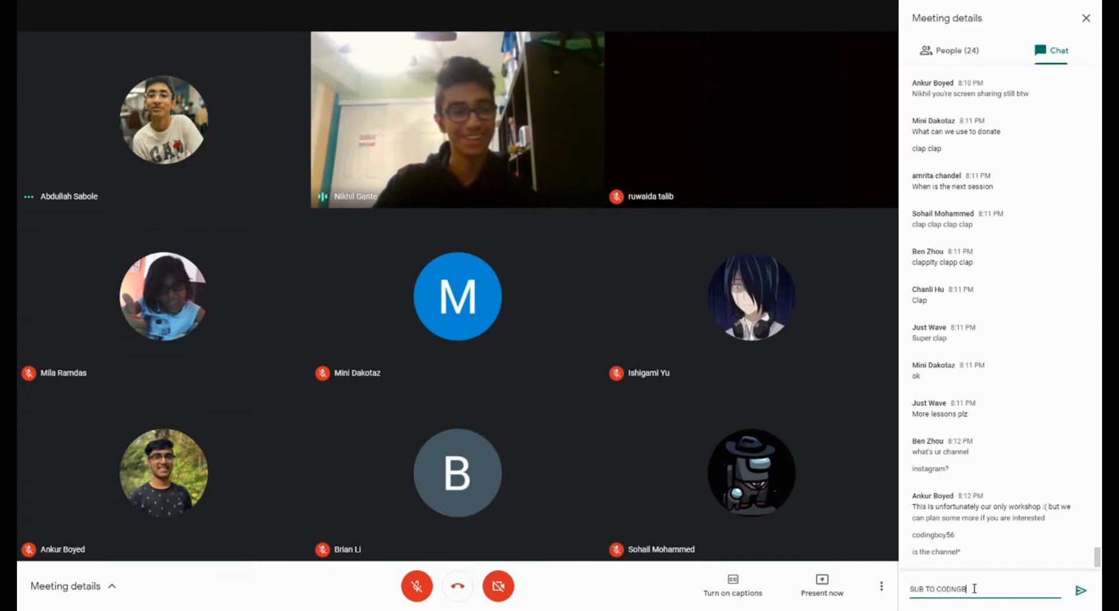
key("BackSpace")
key("BackSpace")
key("BackSpace")
type("INGBOY576")
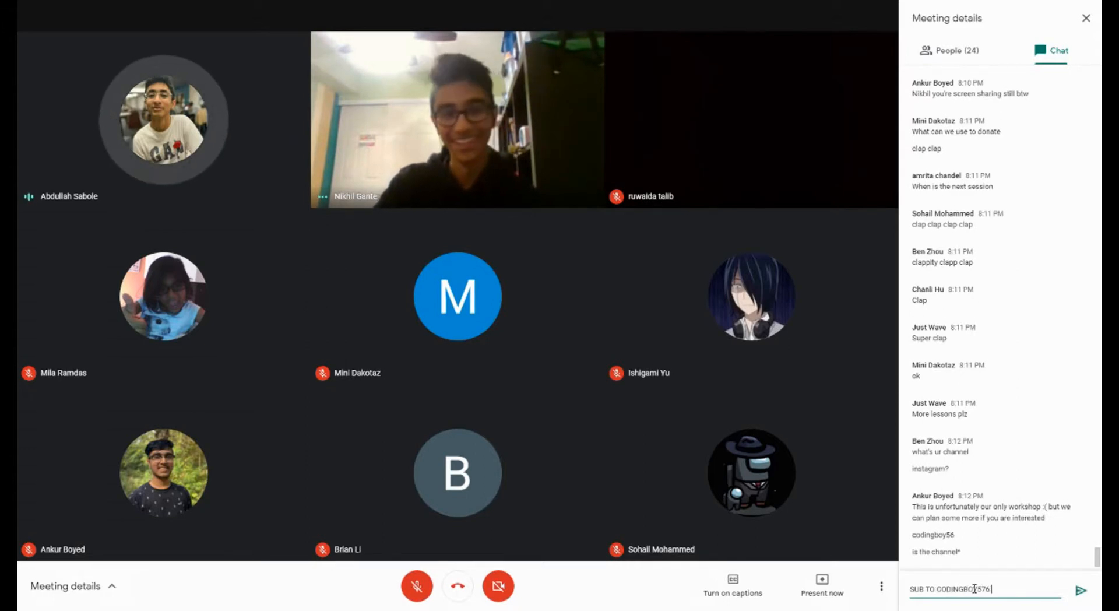
key("BackSpace")
key("BackSpace")
type("6!!!!")
key("Return")
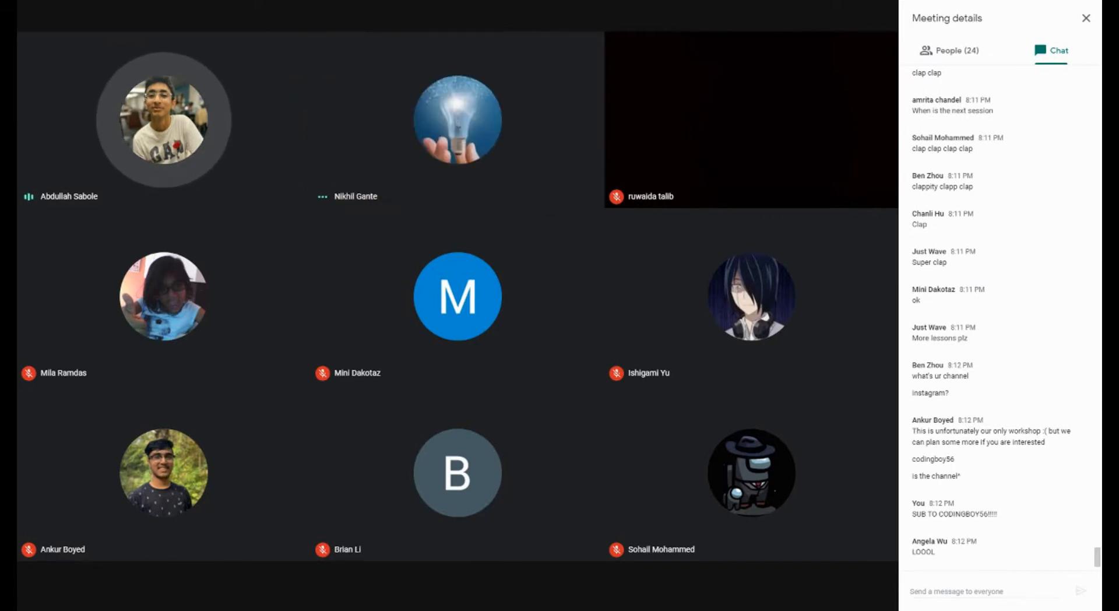
Step: Paste and send the YouTube channel URL into the Meet chat repeatedly
left_click(983, 590)
type("https://www.youtube.com/channel/UC4utbnyThXXqVBqhVoNH22g")
key("Return")
key("ctrl+v")
key("Return")
key("ctrl+v")
key("Return")
key("ctrl+v")
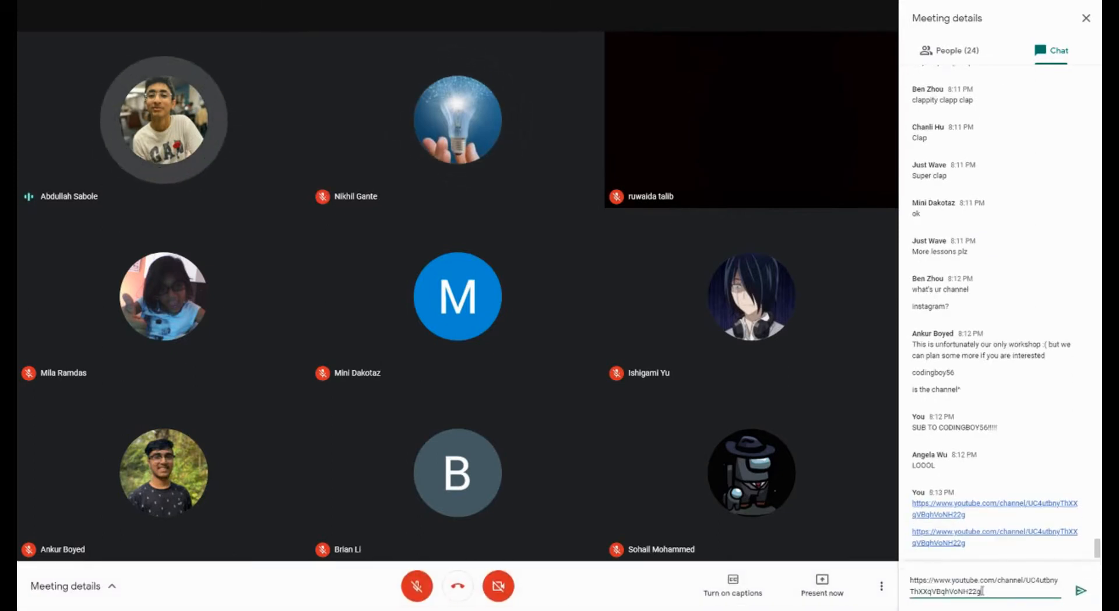
key("Return")
type("https://www.youtube.com/channel/UC4utbnyThXXqVBqhVoNH22g")
key("Return")
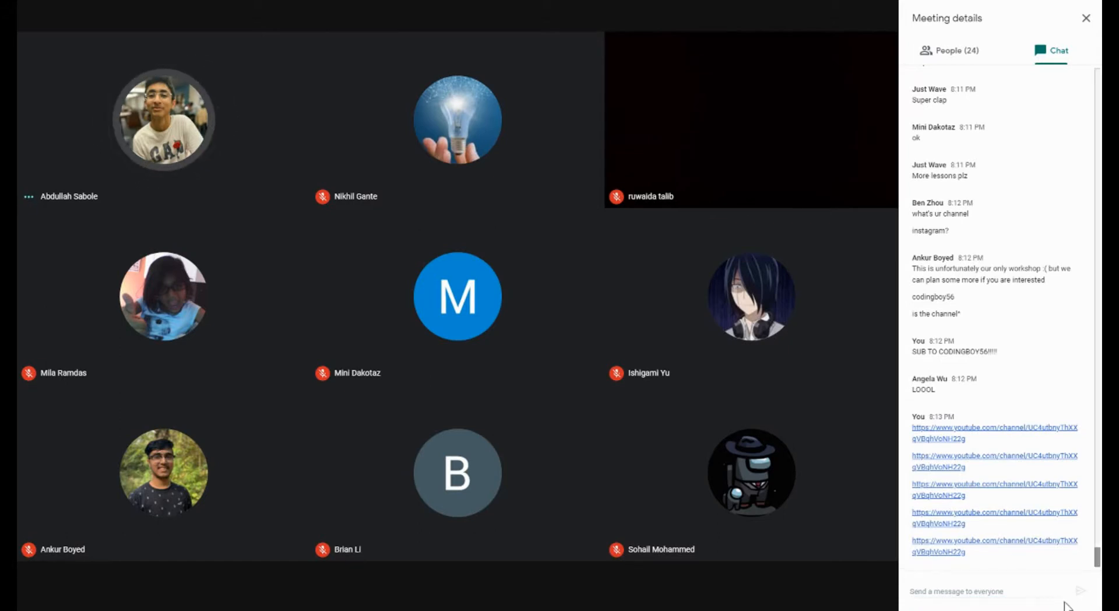
left_click(1034, 594)
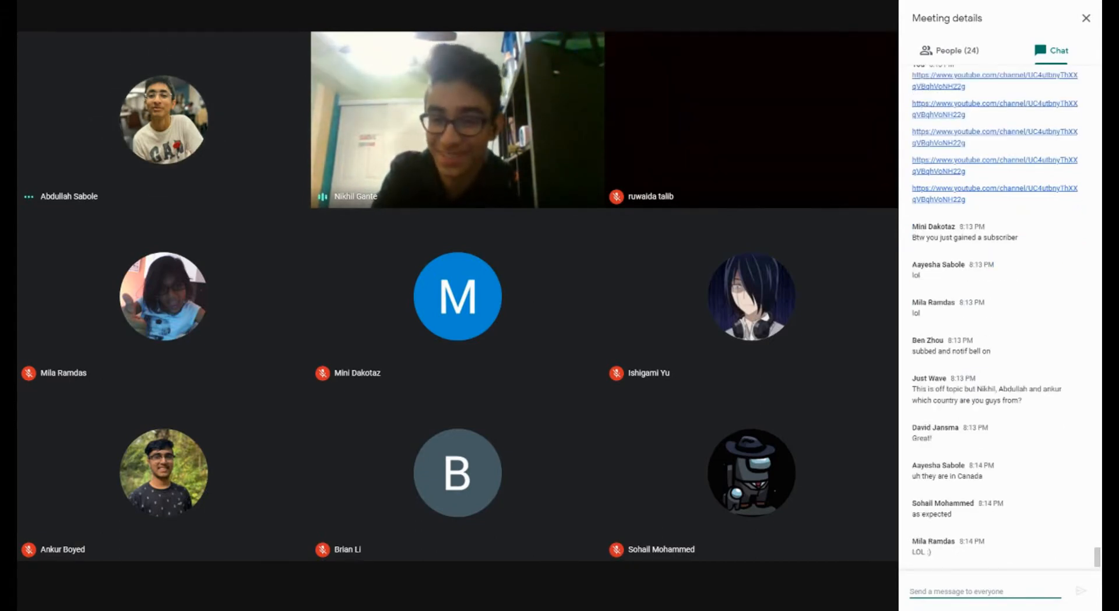
Step: Briefly unmute the microphone to speak, then mute it again
mouse_move(458, 472)
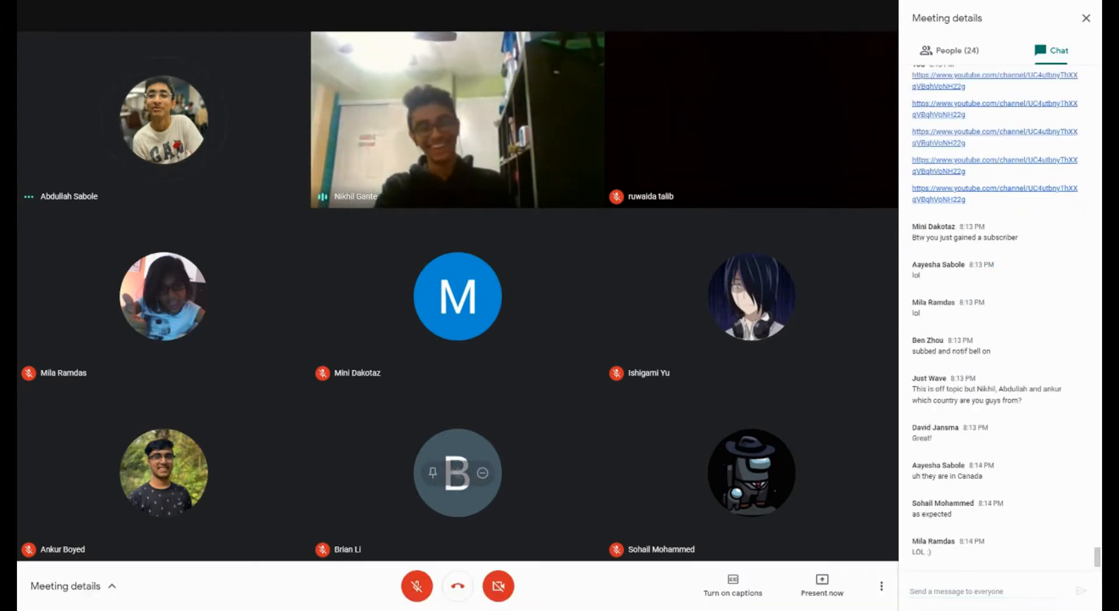
left_click(416, 587)
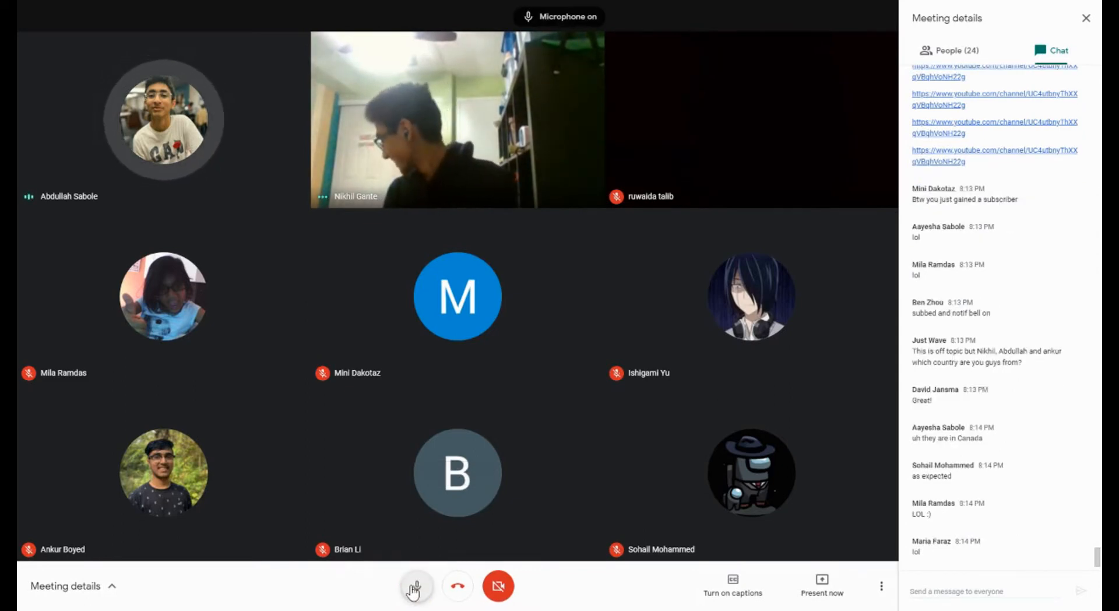
left_click(416, 587)
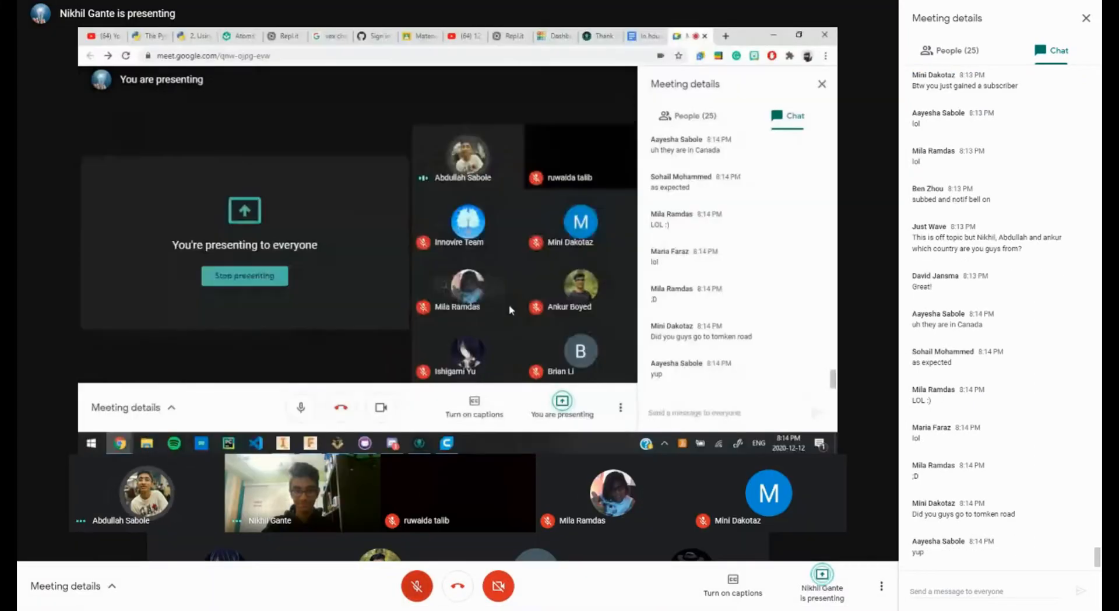
Step: Toggle the mic on and off, then bring the Inventor Frame.ipt part into the shared view
left_click(416, 590)
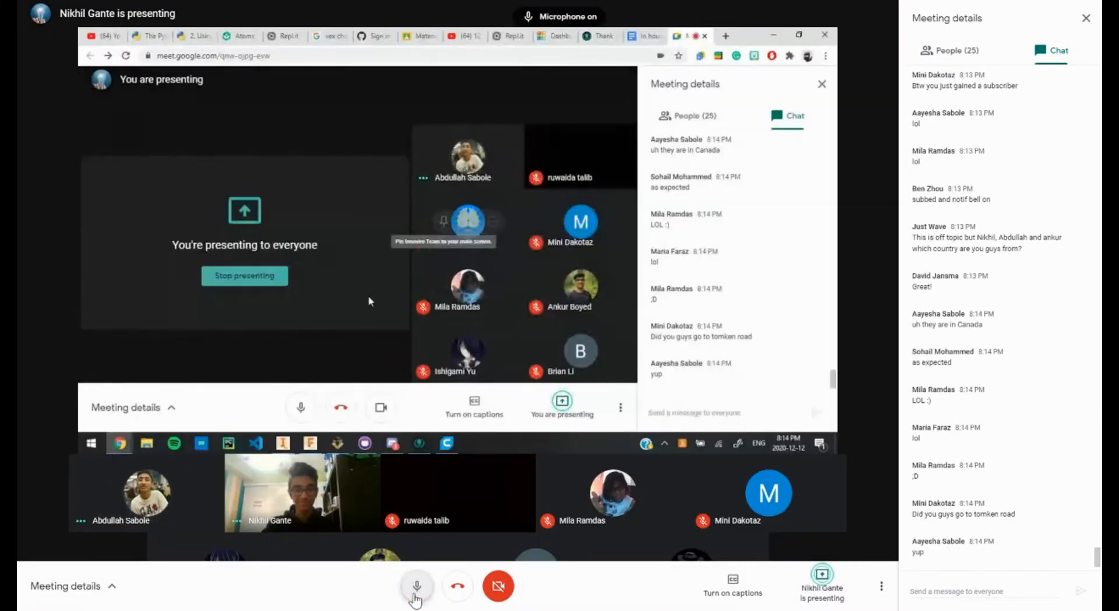
left_click(416, 587)
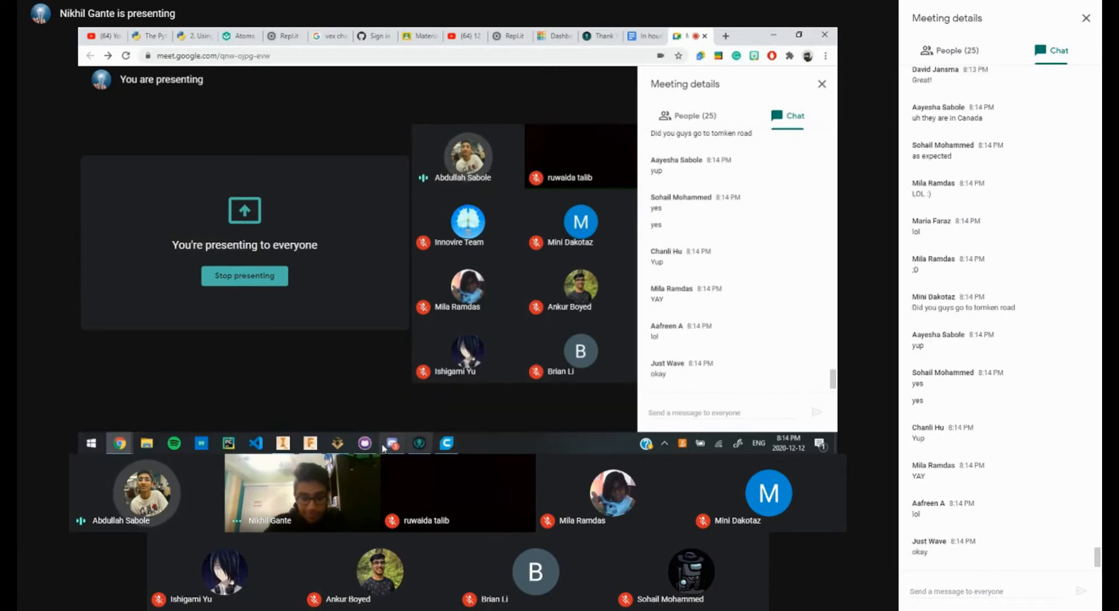
left_click(283, 443)
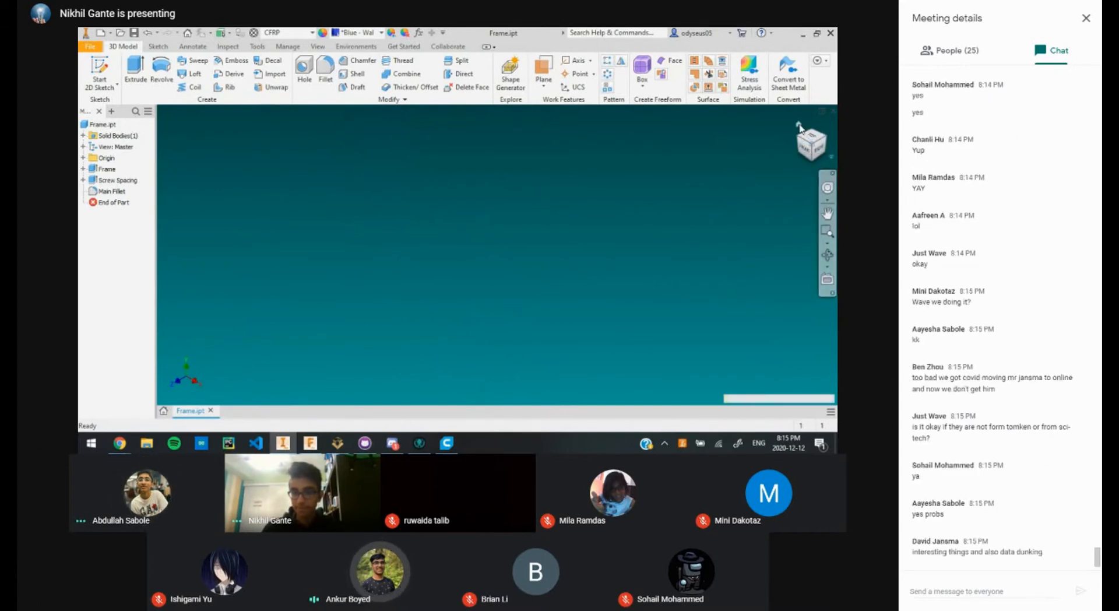
Step: Reset the Inventor view to show the whole cross-shaped drone frame
left_click(800, 126)
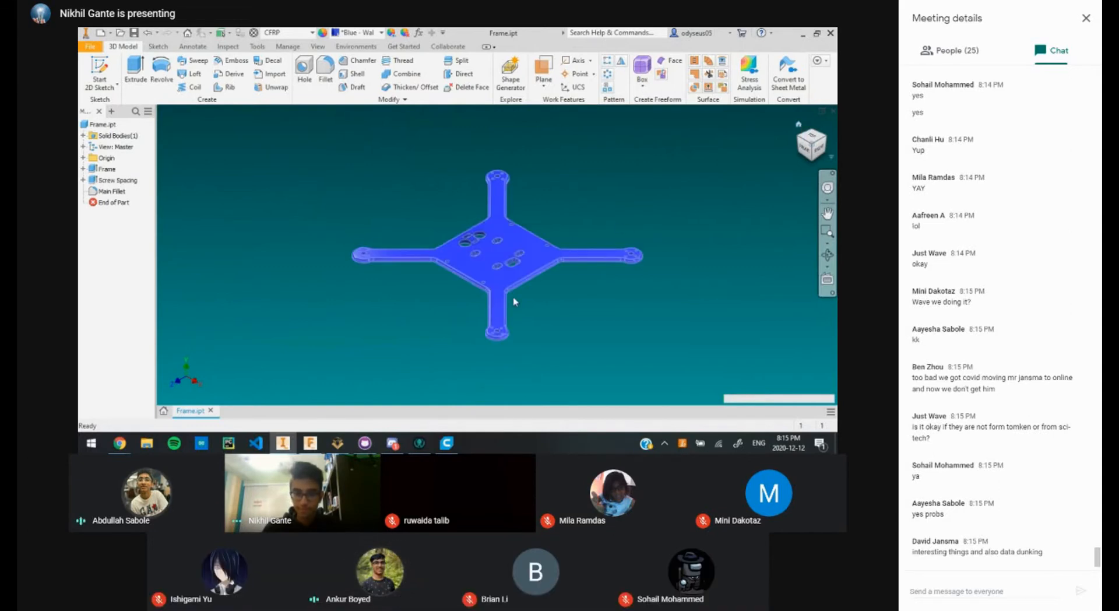
scroll(543, 292, "up", 5)
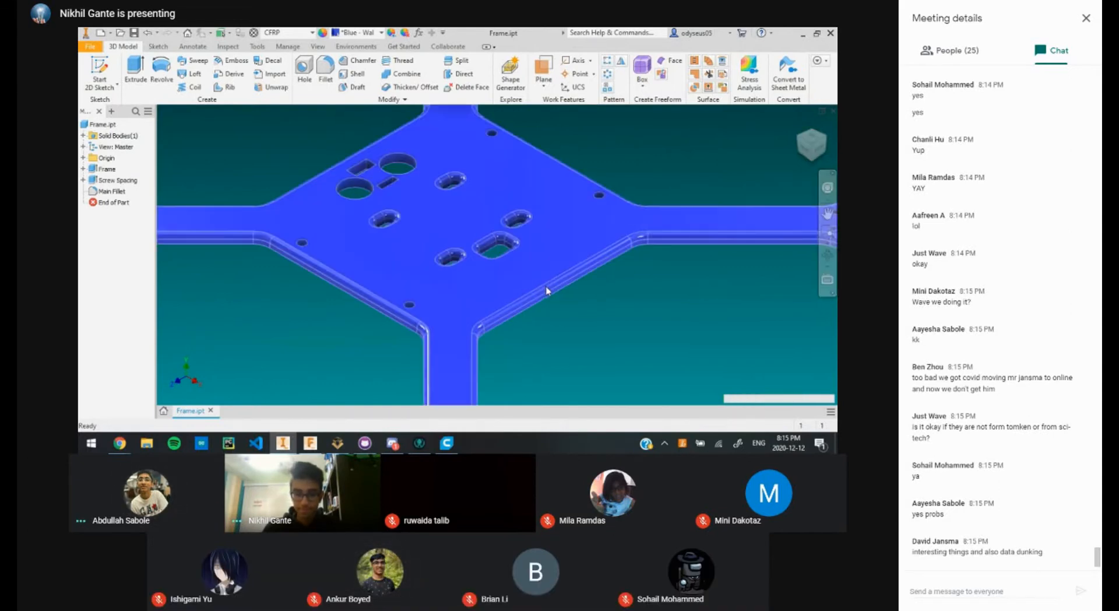
scroll(546, 289, "down", 10)
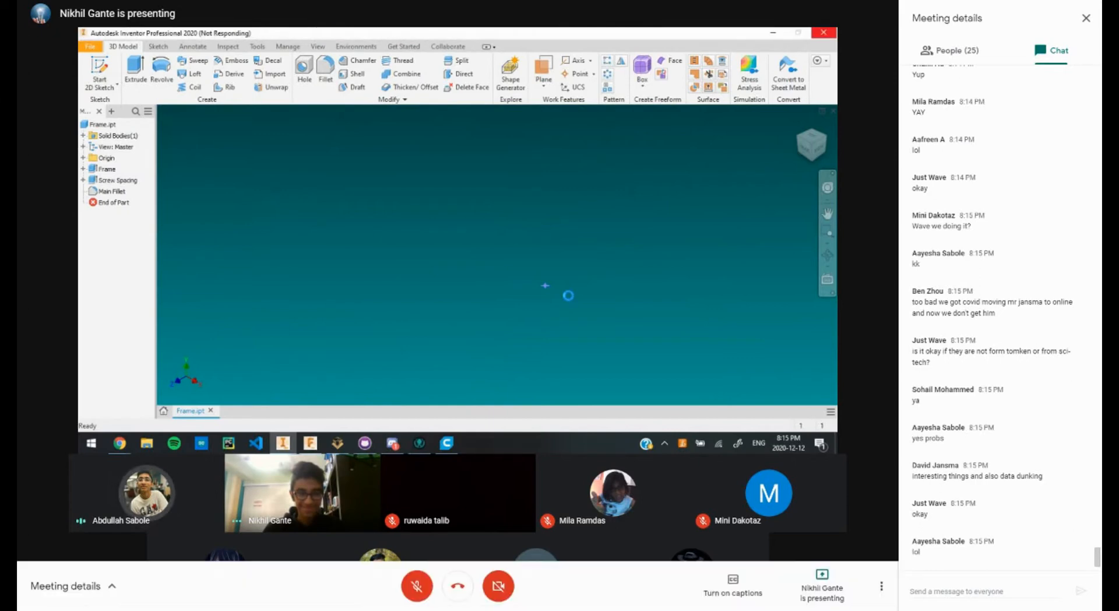
Step: Speak briefly twice with the mic, leave it muted, and hide the screen-sharing notice
left_click(416, 588)
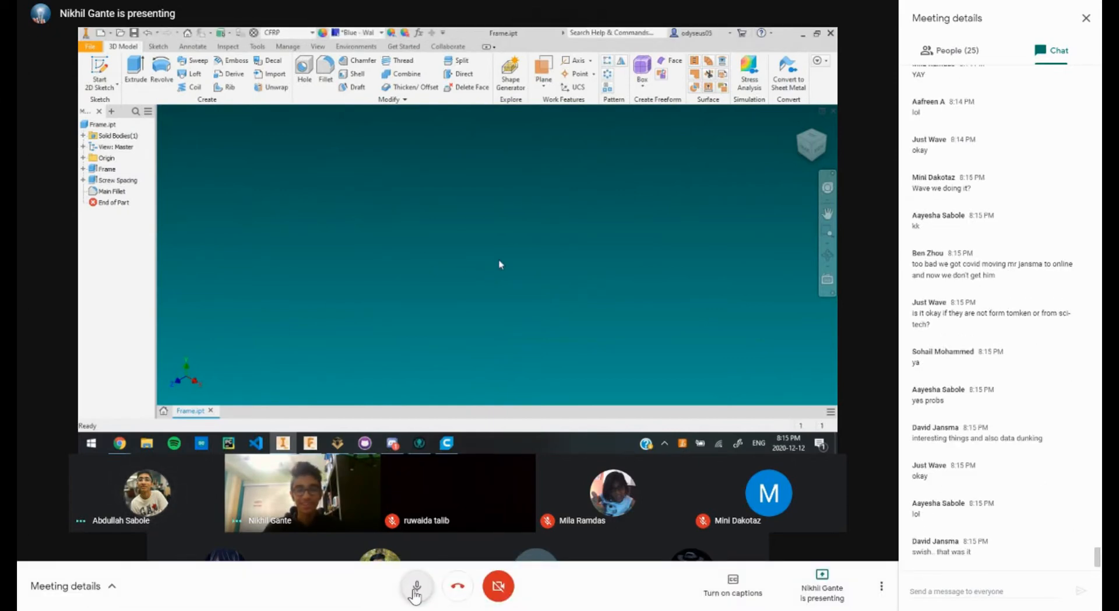
left_click(415, 587)
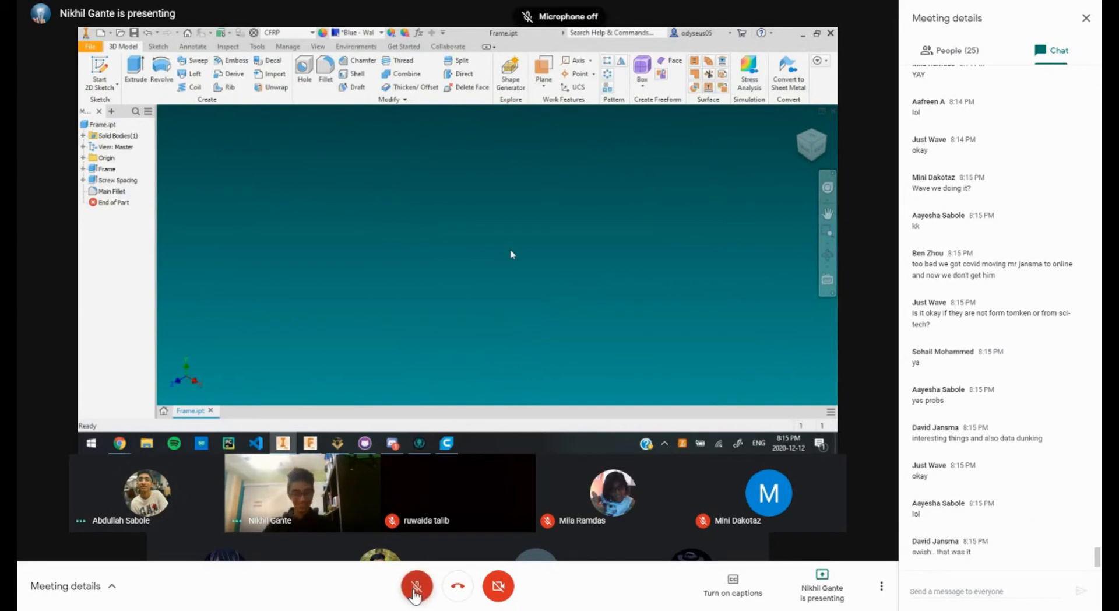
left_click(416, 588)
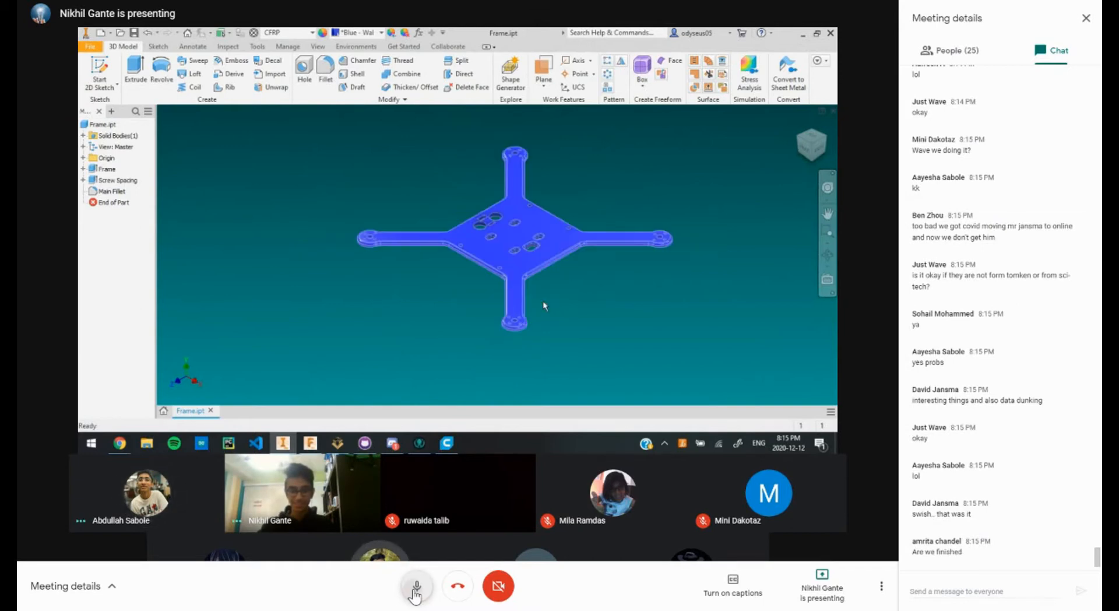
left_click(416, 587)
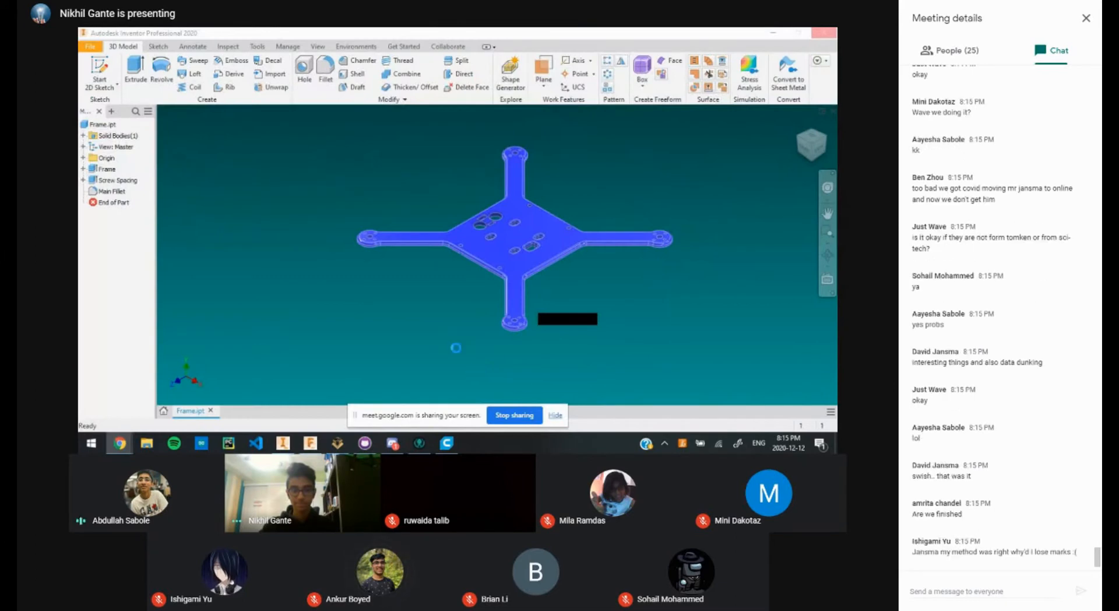
left_click(556, 416)
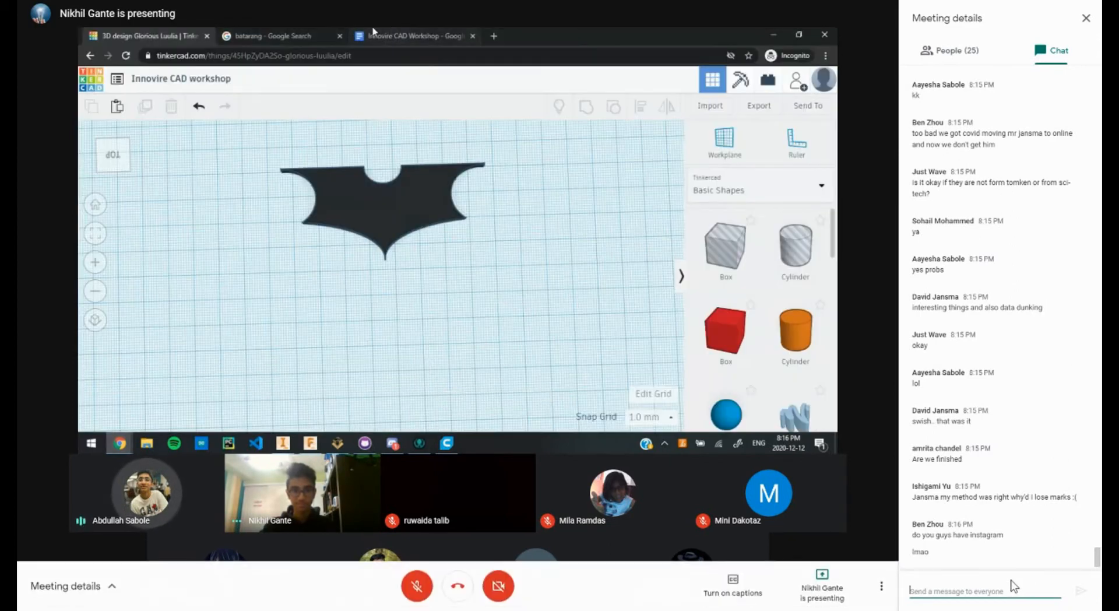
Step: Reply 'Yes Innovire has an instagram! :D' in chat and draft 'Great movie! Thanks for coming!'
type("Yes In")
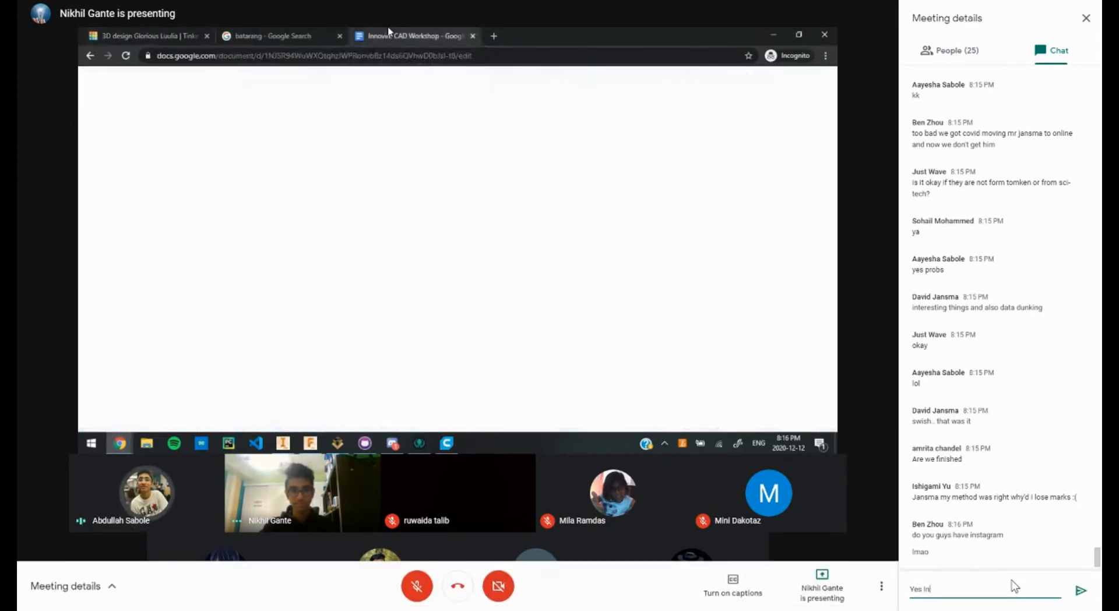
type("novire has an insta")
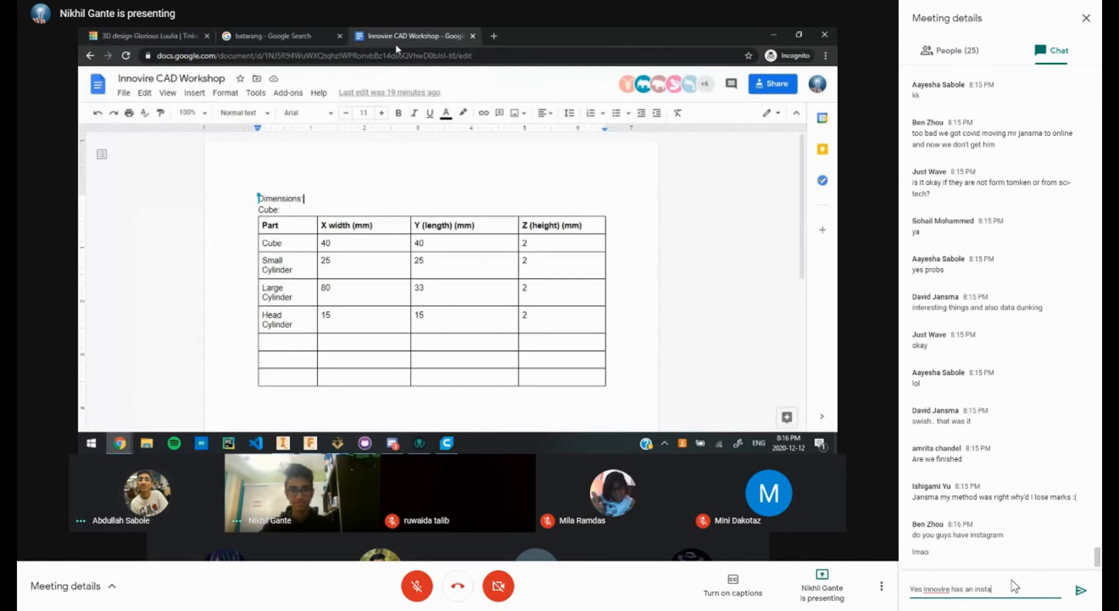
type("gram! :D")
key("Return")
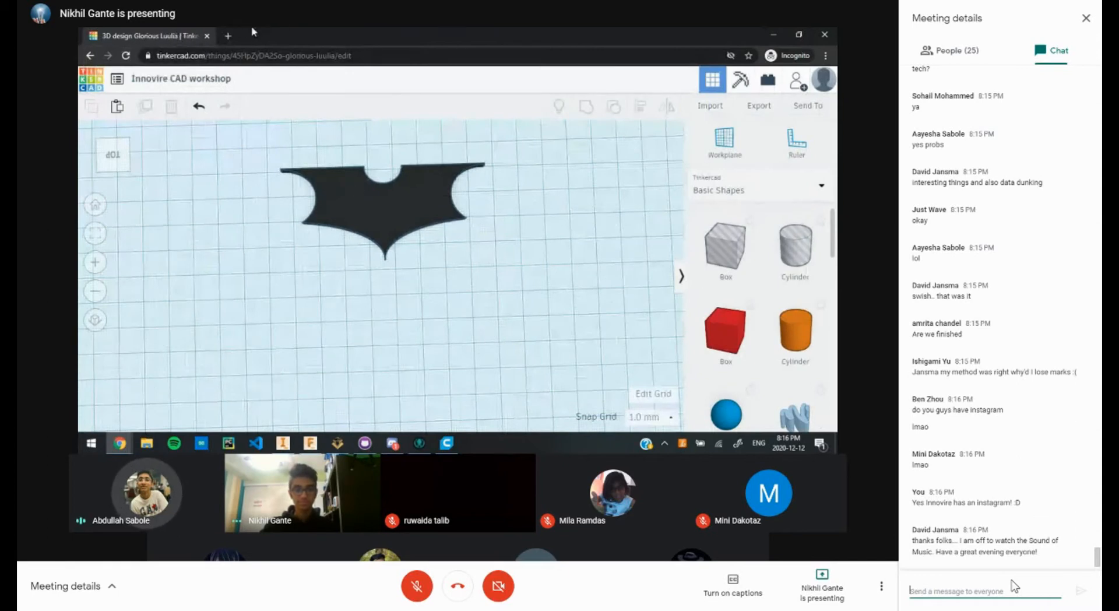
type("Great movie! Th")
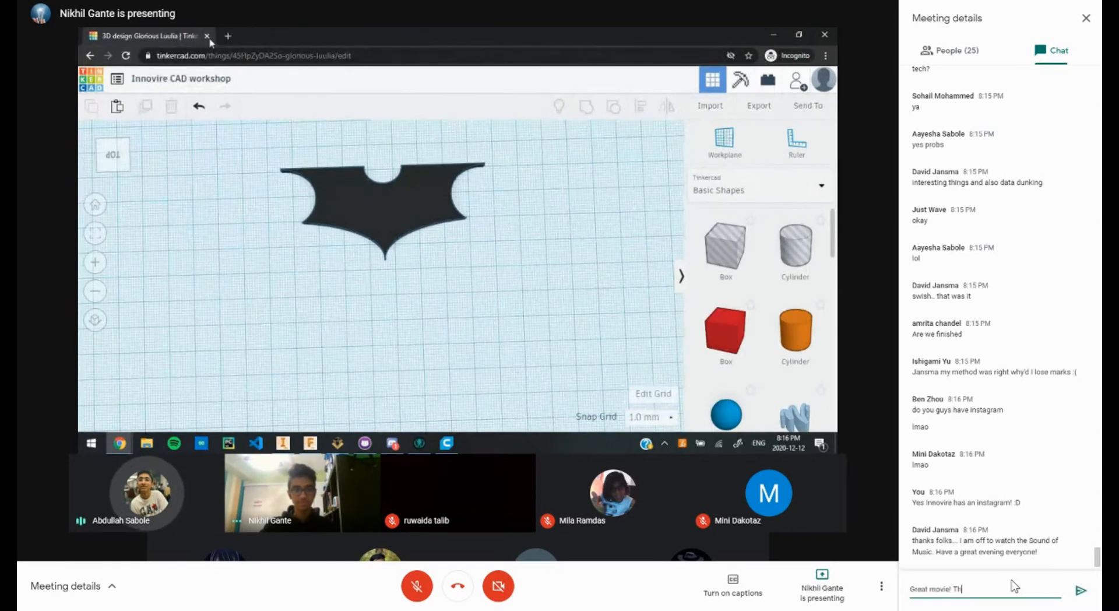
type("anks for com")
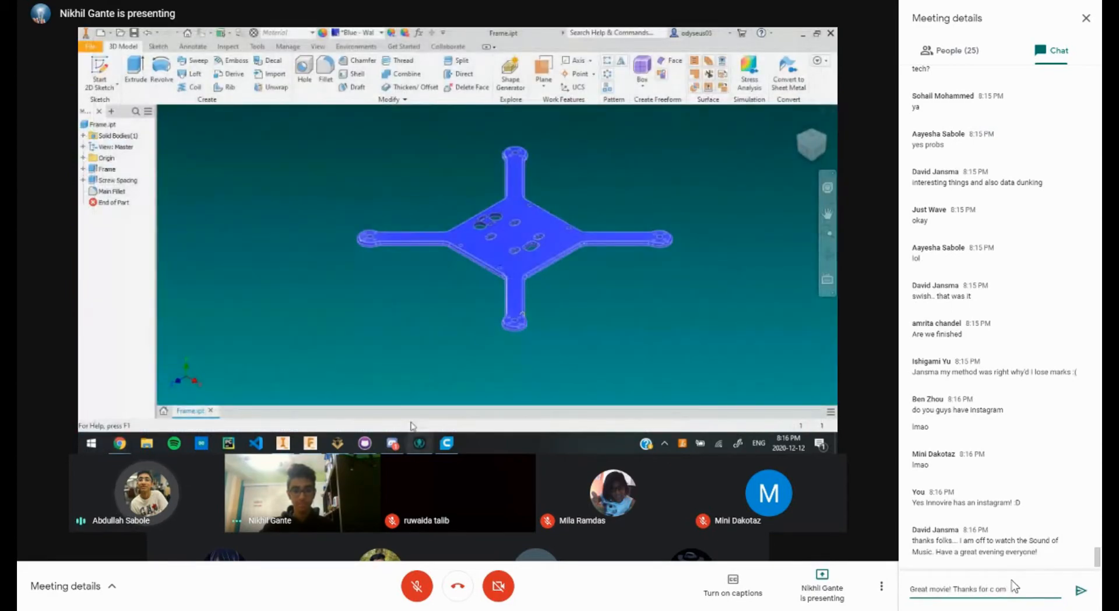
type("ing!")
key("Return")
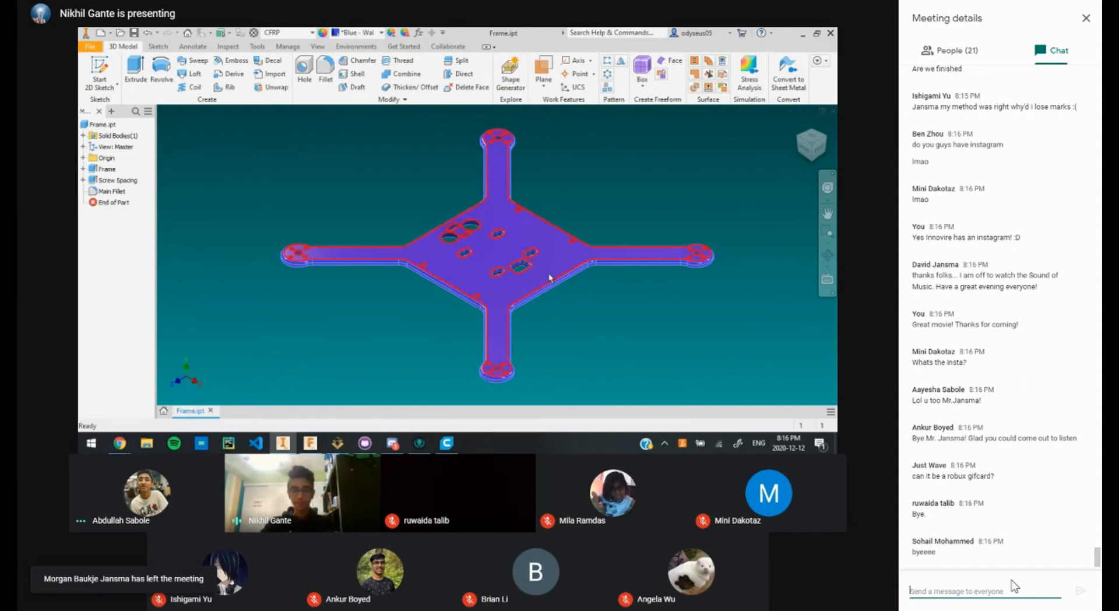
type("The Inno")
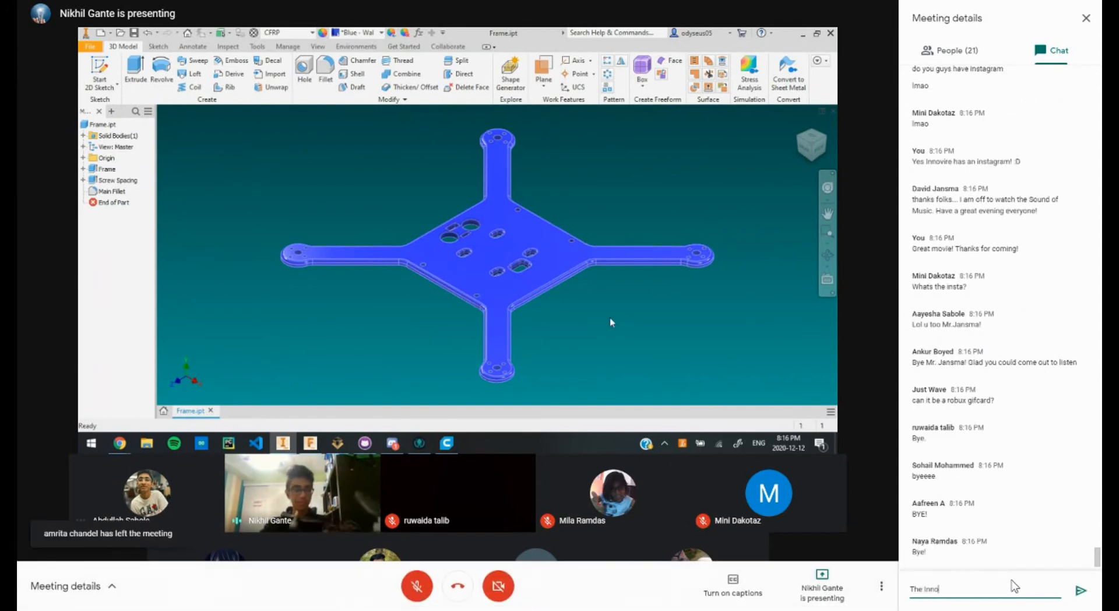
type("vire Instagram is")
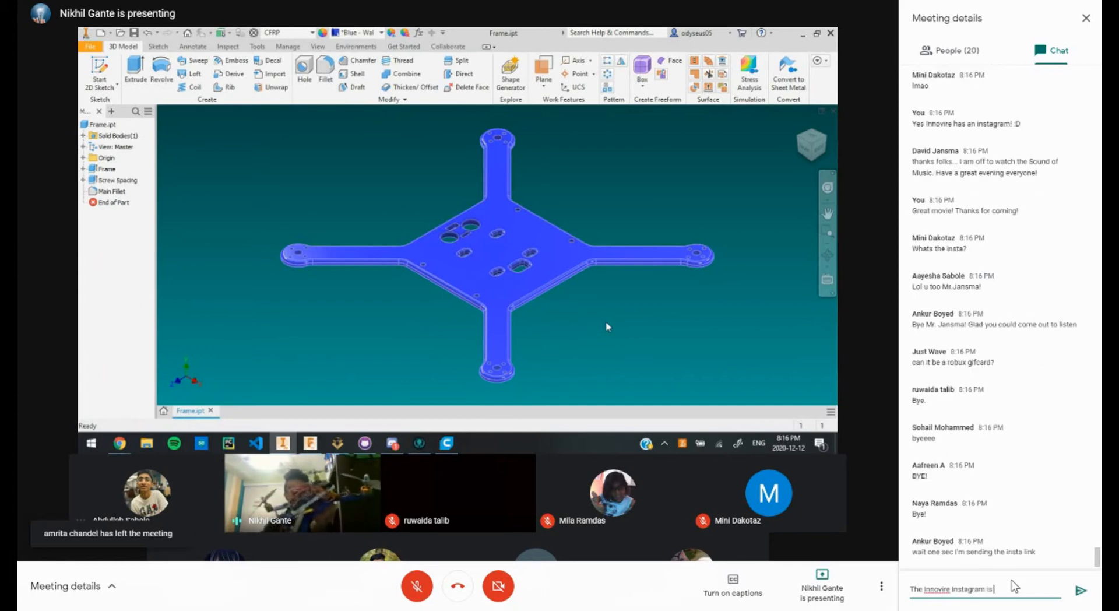
type(" @innovireteam")
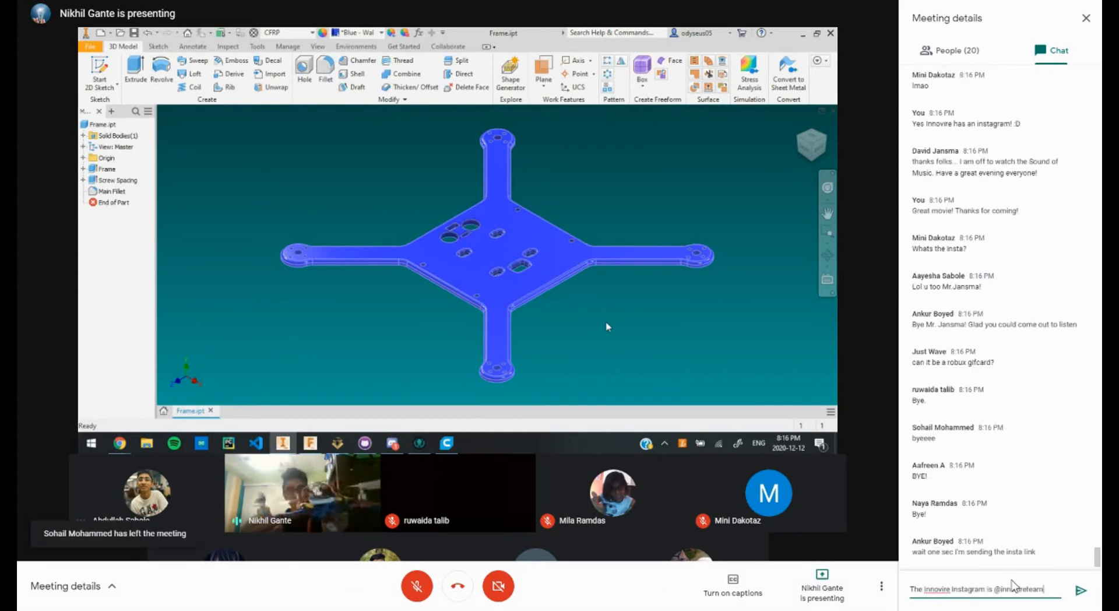
key("Return")
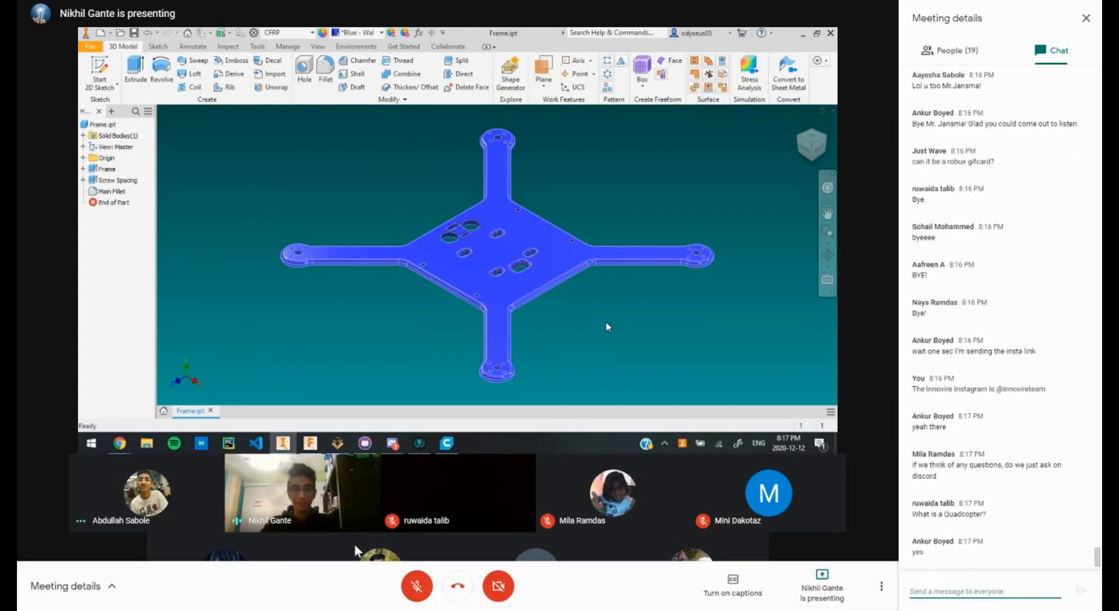
left_click(415, 586)
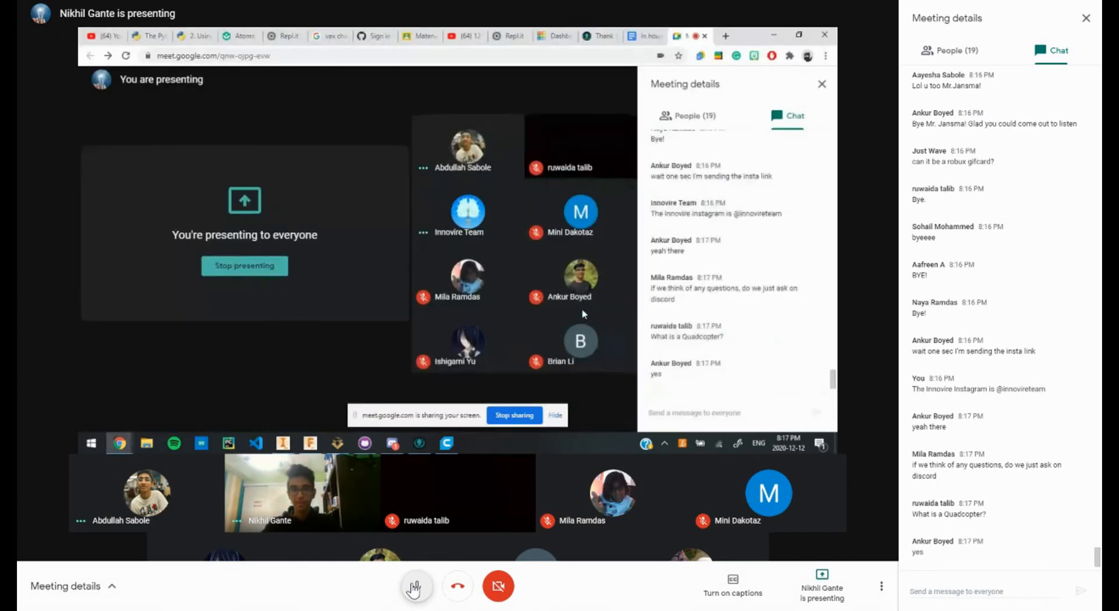
left_click(414, 589)
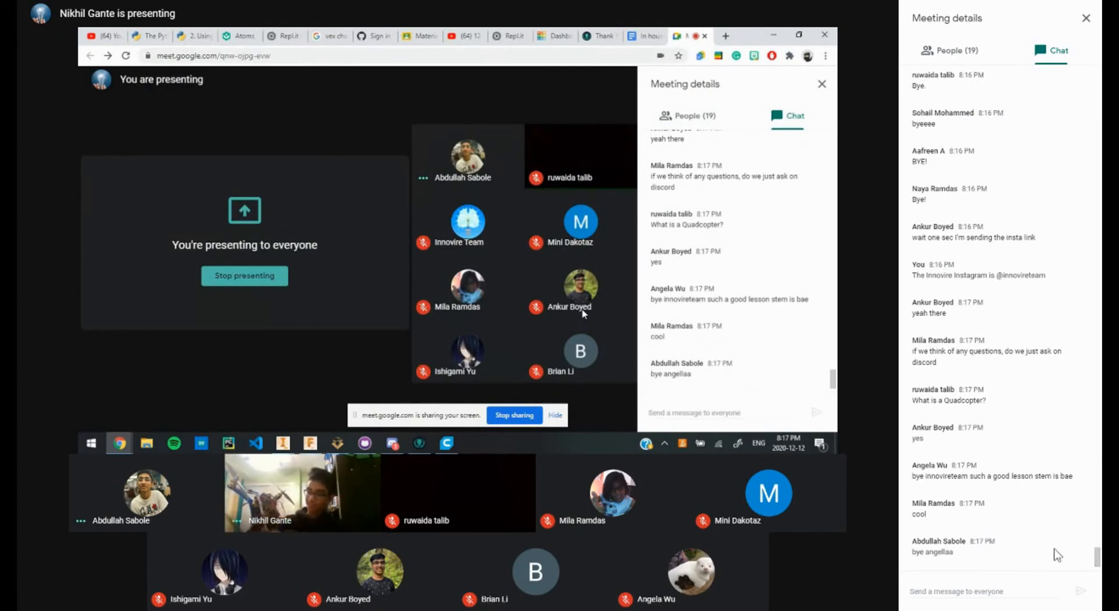
Step: Send 'Have a great evening everyone!' in the chat
left_click(991, 589)
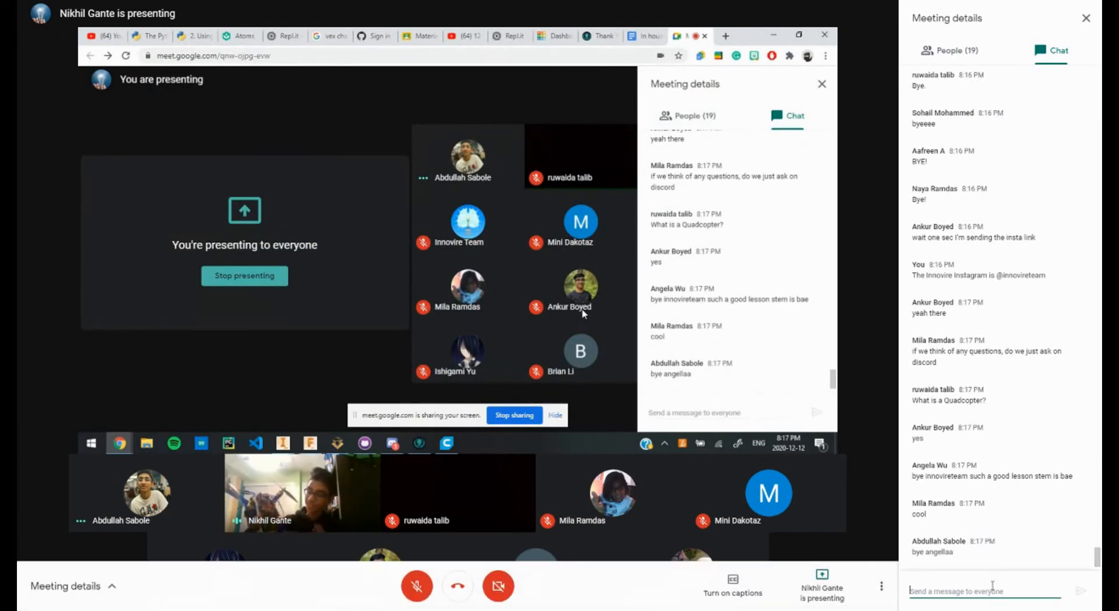
type("Have a great")
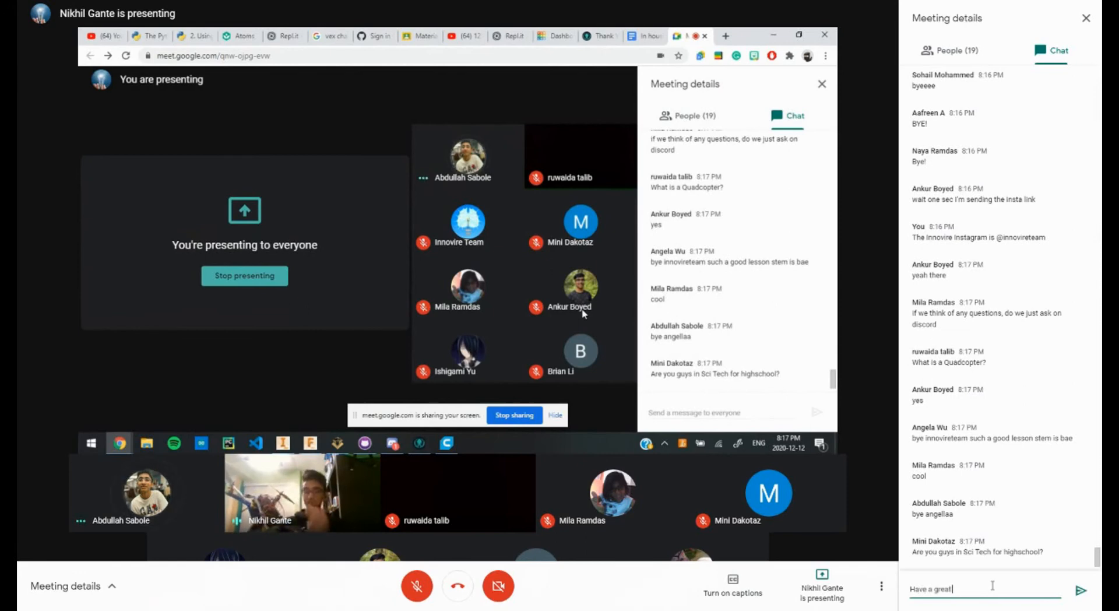
type(" evening everyone")
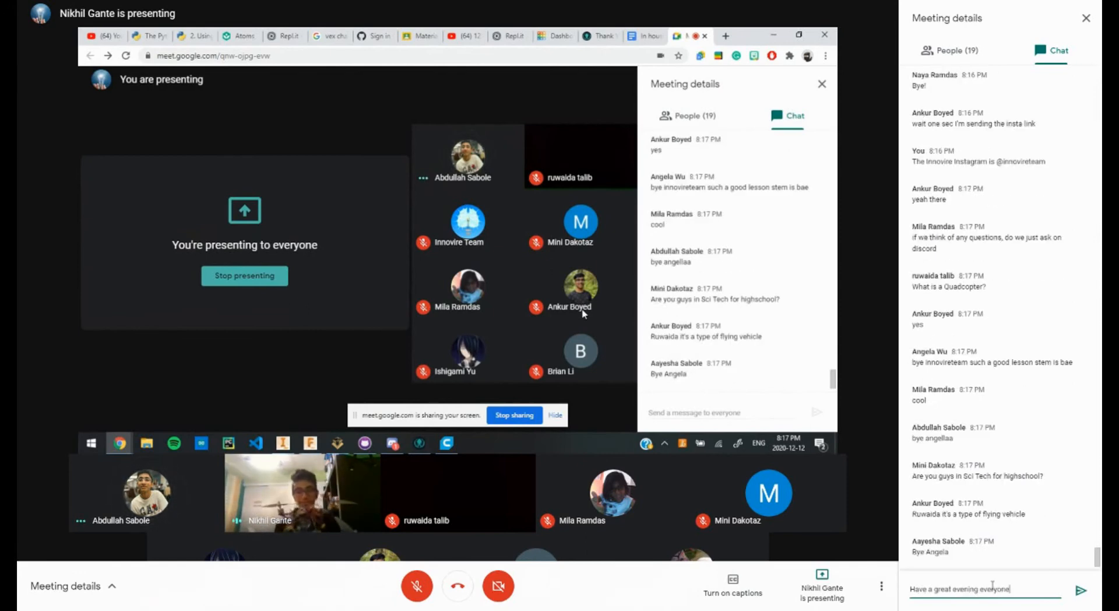
type("!")
key("Return")
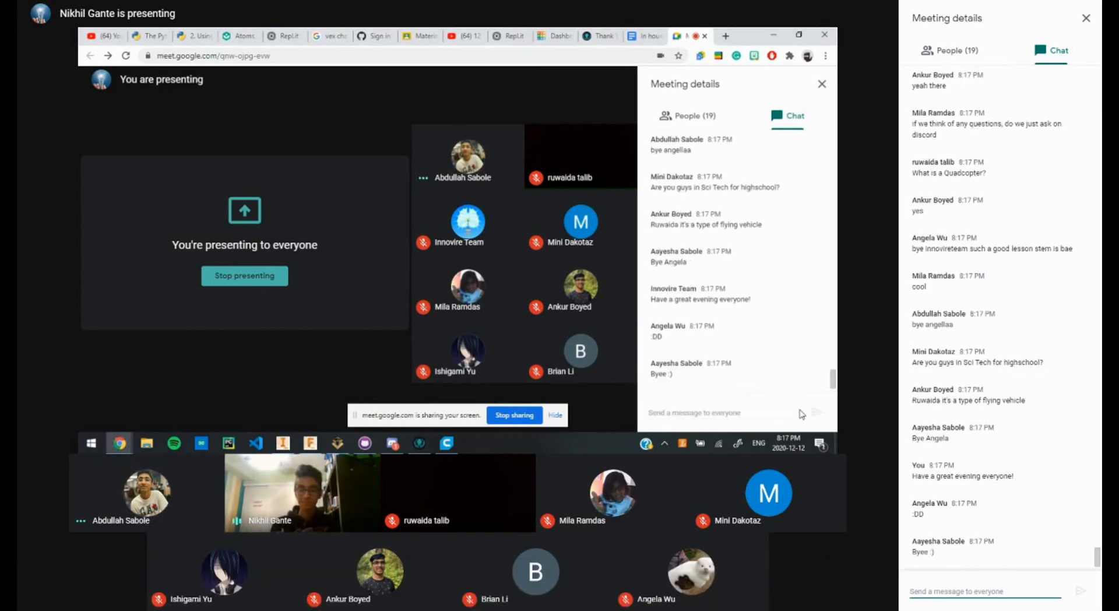
Step: Post the YouTube channel link three more times, then close the inner chat panel
type("https://www.youtube.com/channel/UC4utbnyThXXqVBqhVoNH22g")
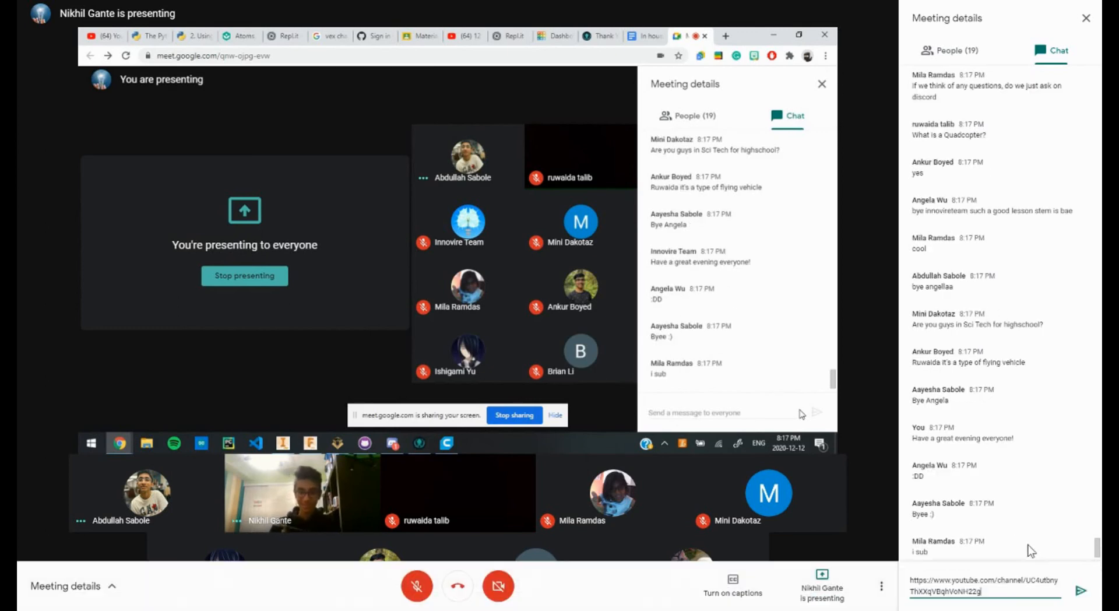
key("Return")
type("https://www.youtube.com/channel/UC4utbnyThXXqVBqhVoNH22g")
key("Return")
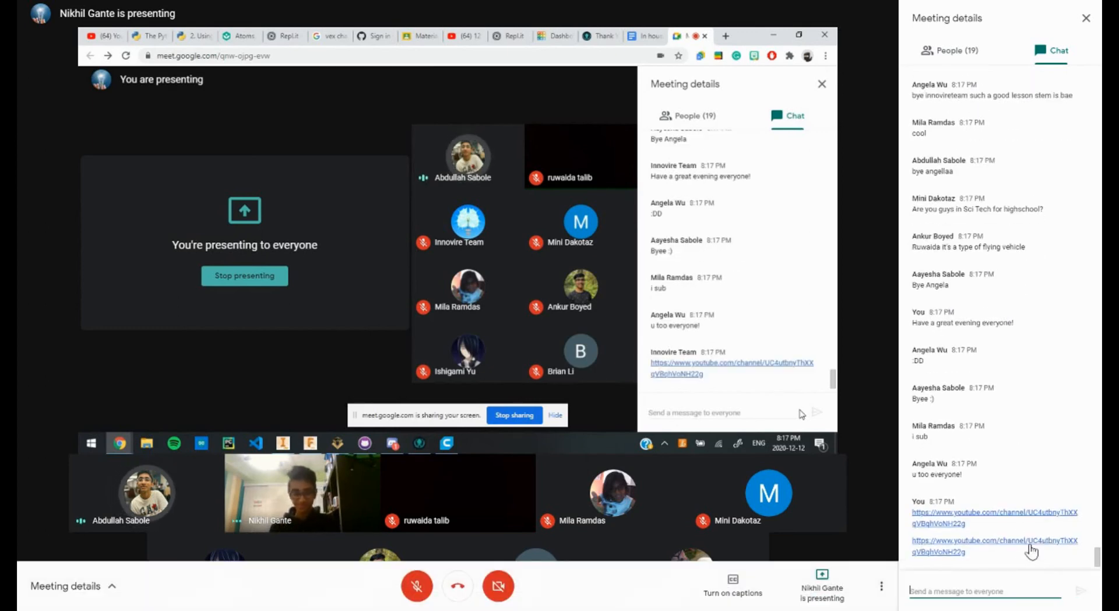
key("ctrl+v")
key("Return")
key("ctrl+v")
key("Return")
key("ctrl+v")
key("Return")
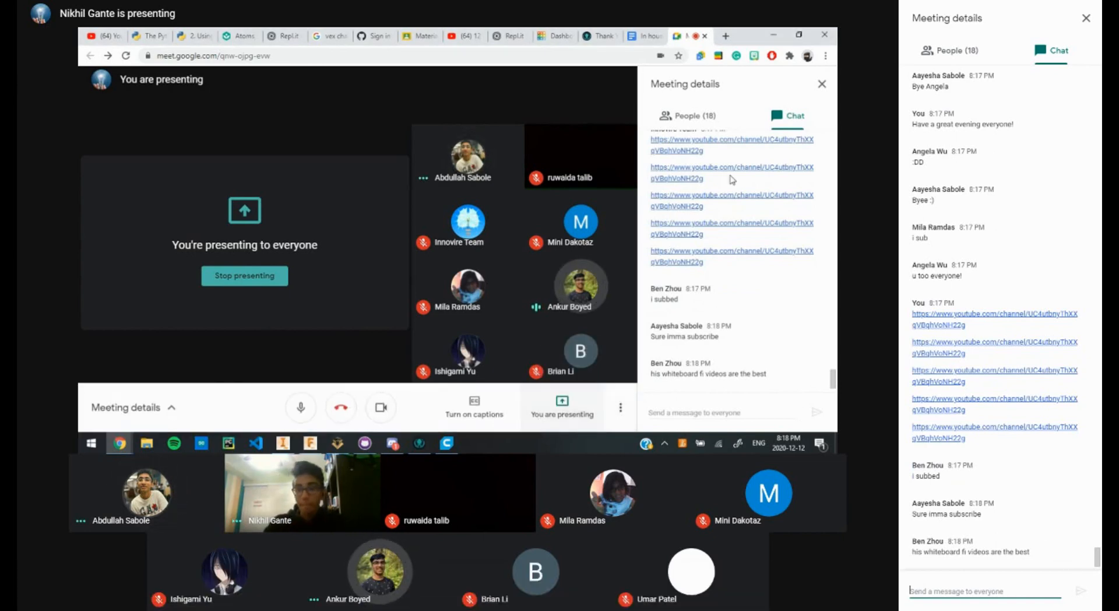
left_click(829, 85)
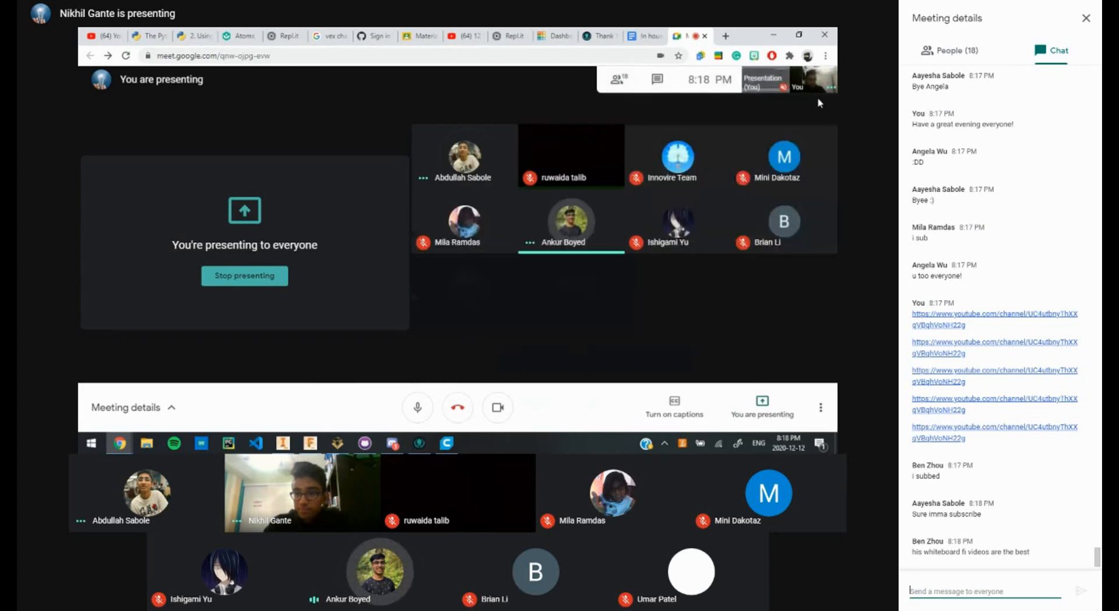
left_click(803, 82)
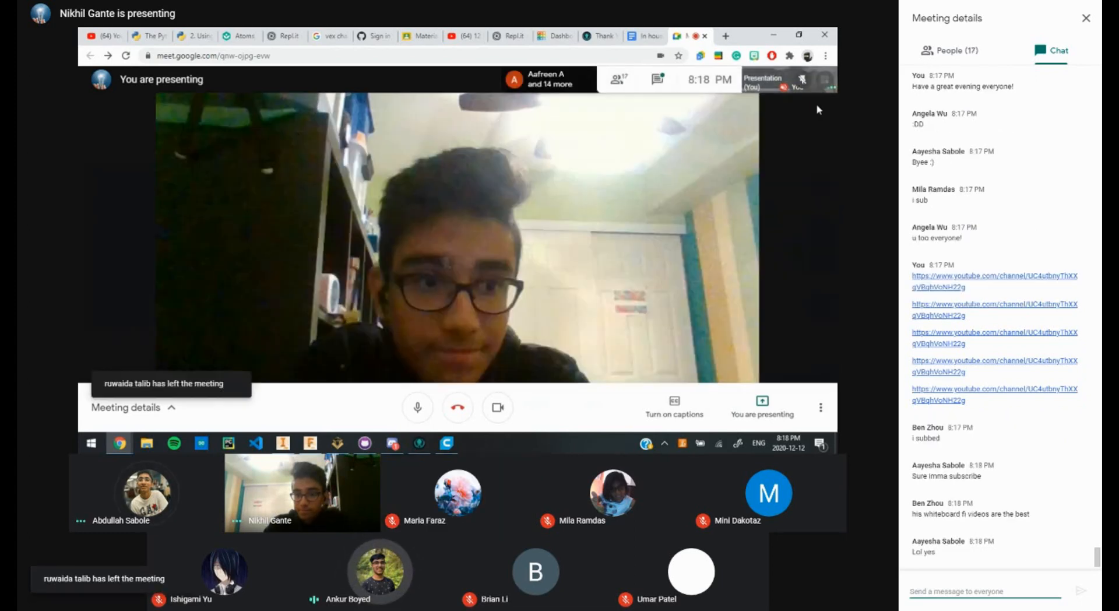